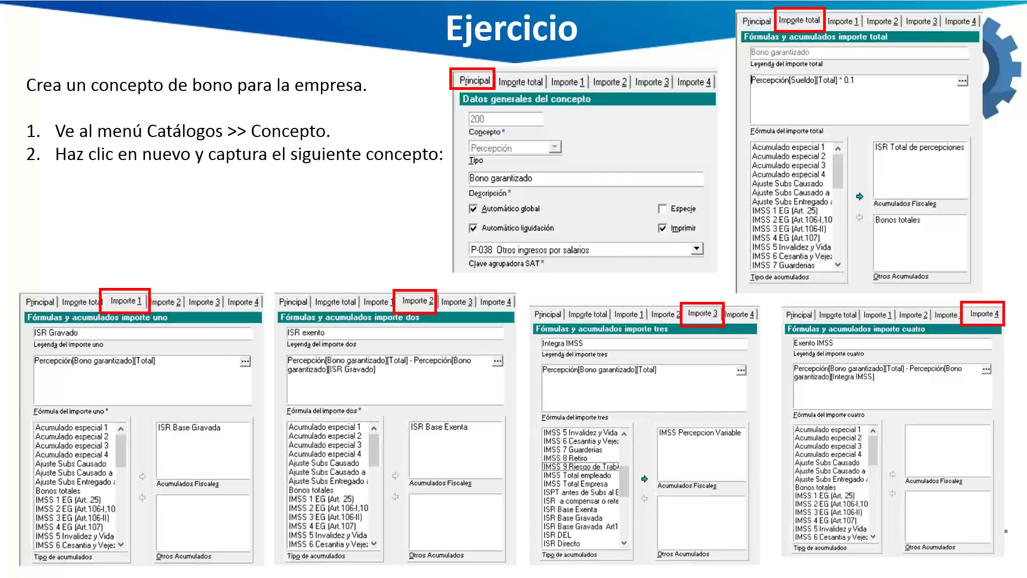
Leave the slide show, switch to CONTPAQi Nóminas and open the Concepto catalogue
{"action": "key", "text": "Escape"}
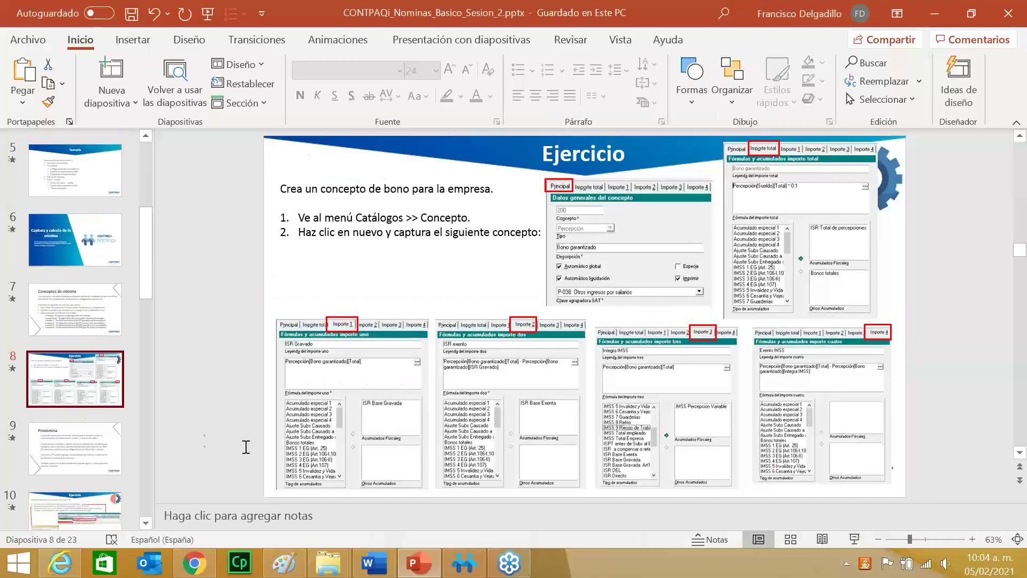
{"action": "left_click", "coordinate": [456, 562]}
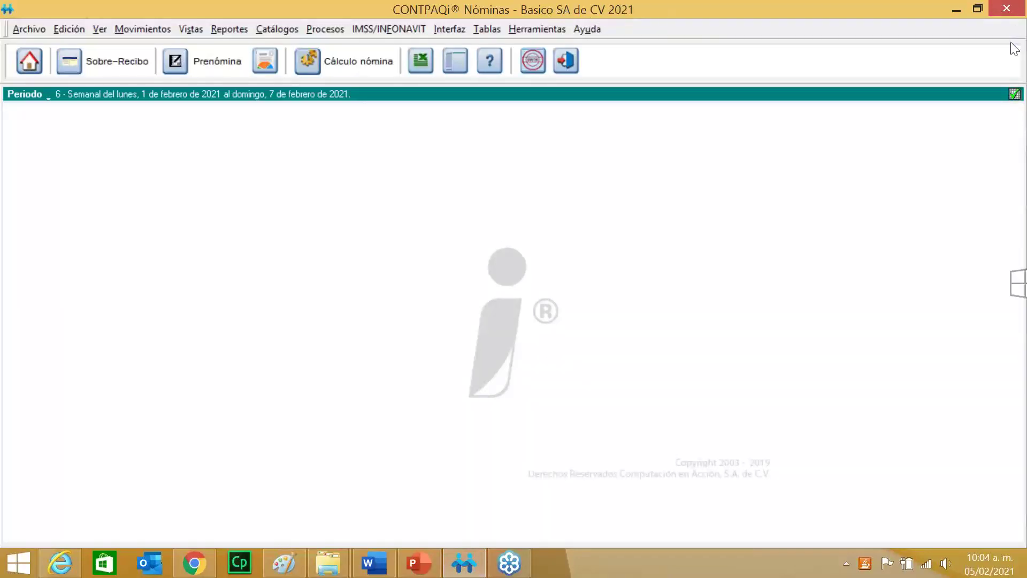
{"action": "mouse_move", "coordinate": [1014, 49]}
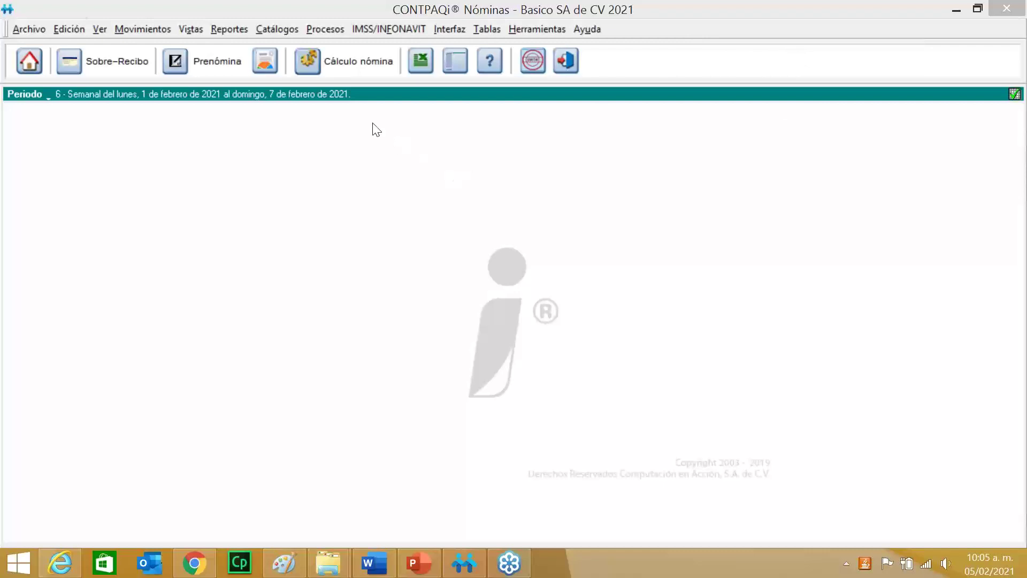
{"action": "left_click", "coordinate": [281, 29]}
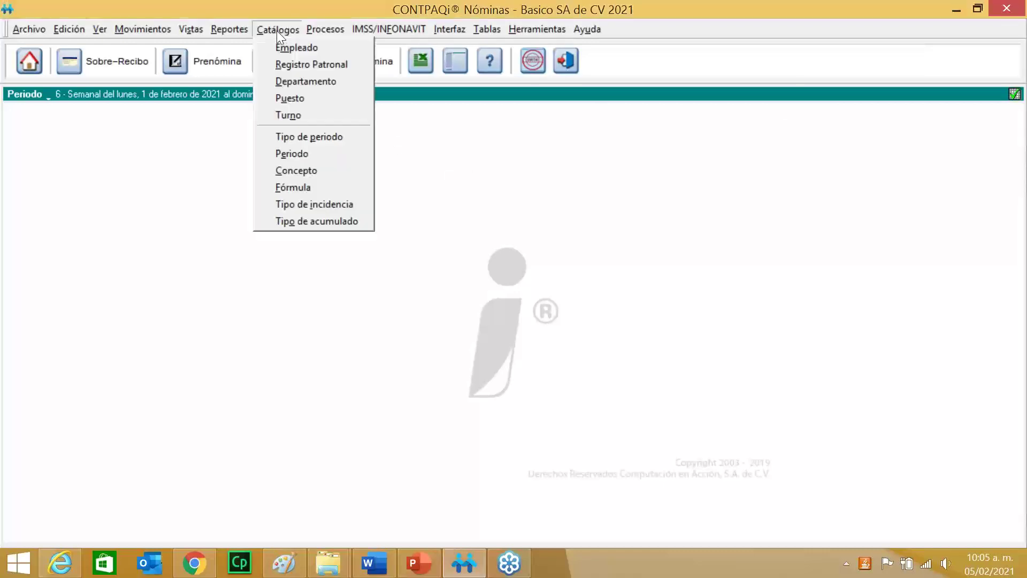
{"action": "left_click", "coordinate": [308, 171]}
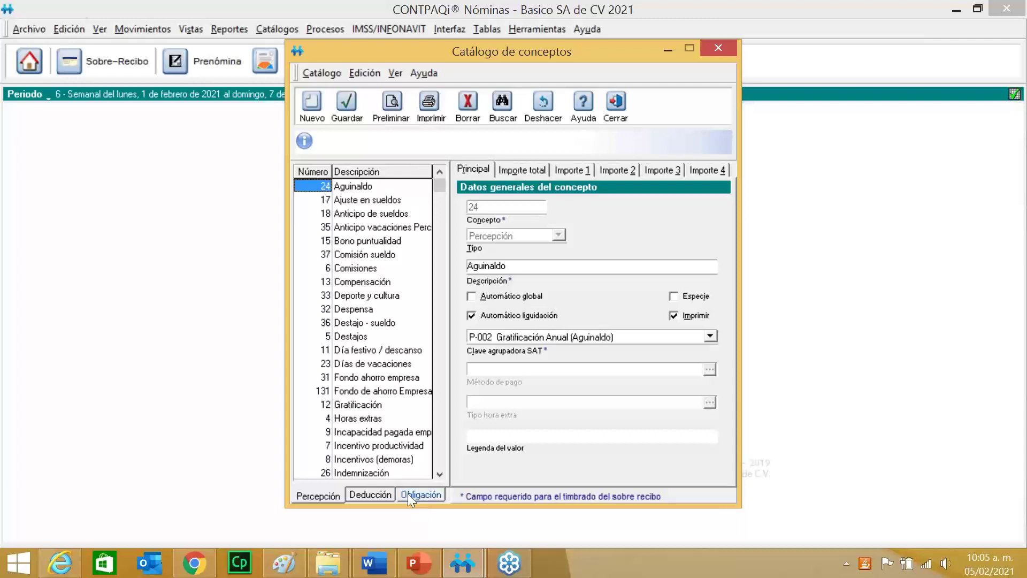
Look through the catalogue's Percepción, Deducción and Obligación concept lists, ending on the Percepción list
{"action": "left_click", "coordinate": [363, 496]}
{"action": "left_click", "coordinate": [410, 496]}
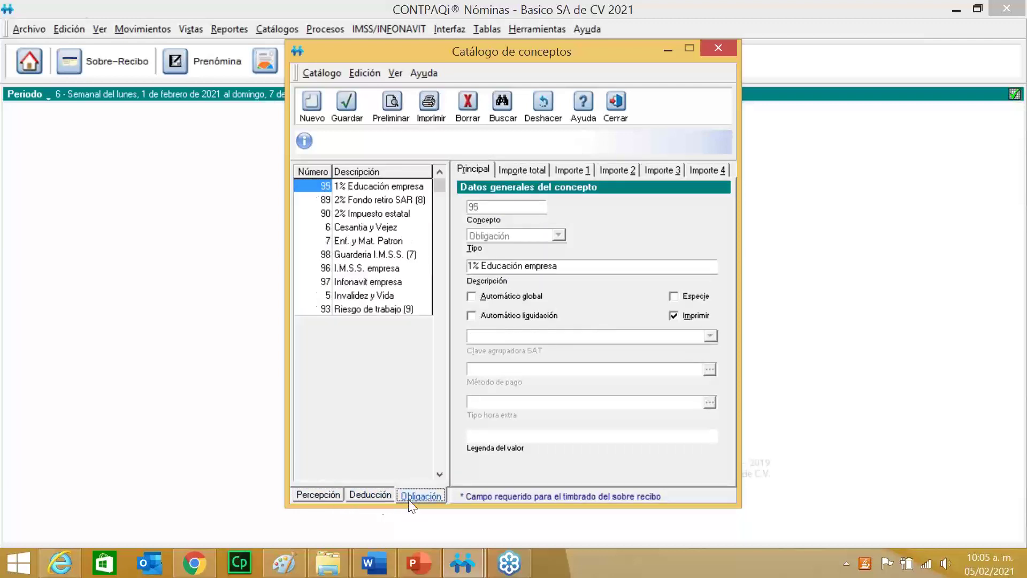
{"action": "left_click", "coordinate": [326, 497]}
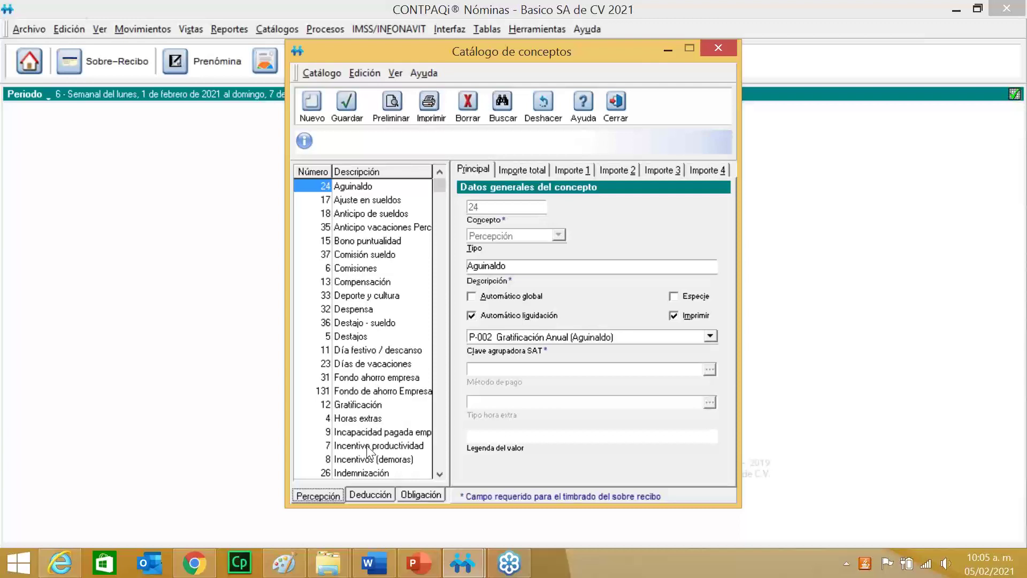
{"action": "left_click", "coordinate": [371, 492]}
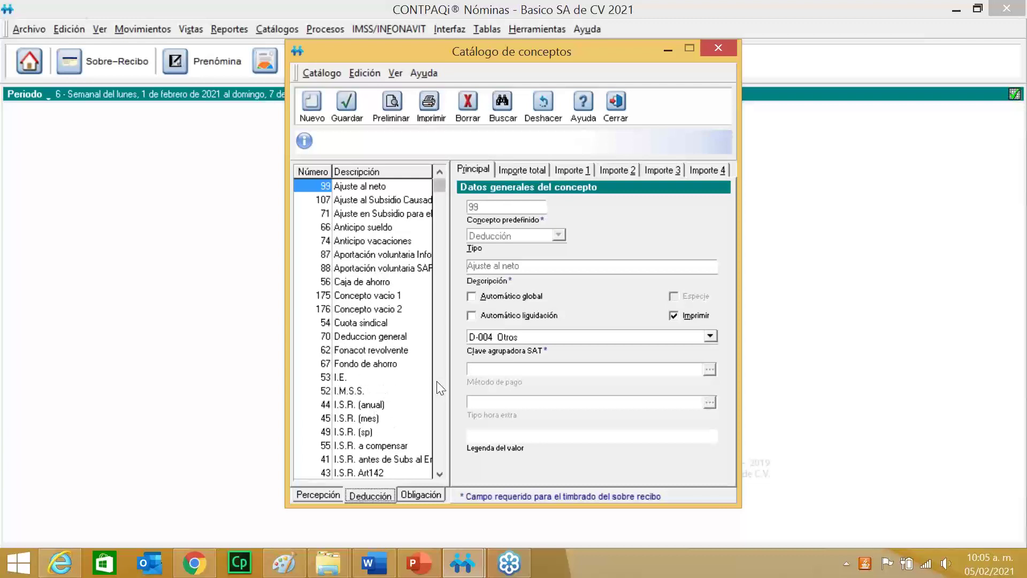
{"action": "left_click", "coordinate": [417, 492]}
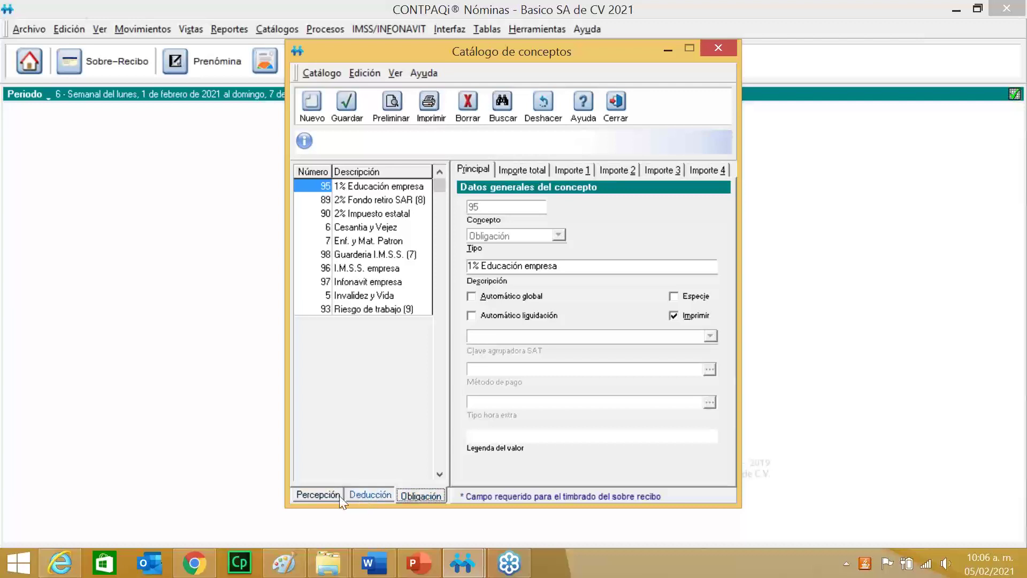
{"action": "left_click", "coordinate": [339, 495]}
{"action": "left_click", "coordinate": [360, 497]}
{"action": "left_click", "coordinate": [419, 495]}
{"action": "left_click", "coordinate": [368, 494]}
{"action": "left_click", "coordinate": [332, 496]}
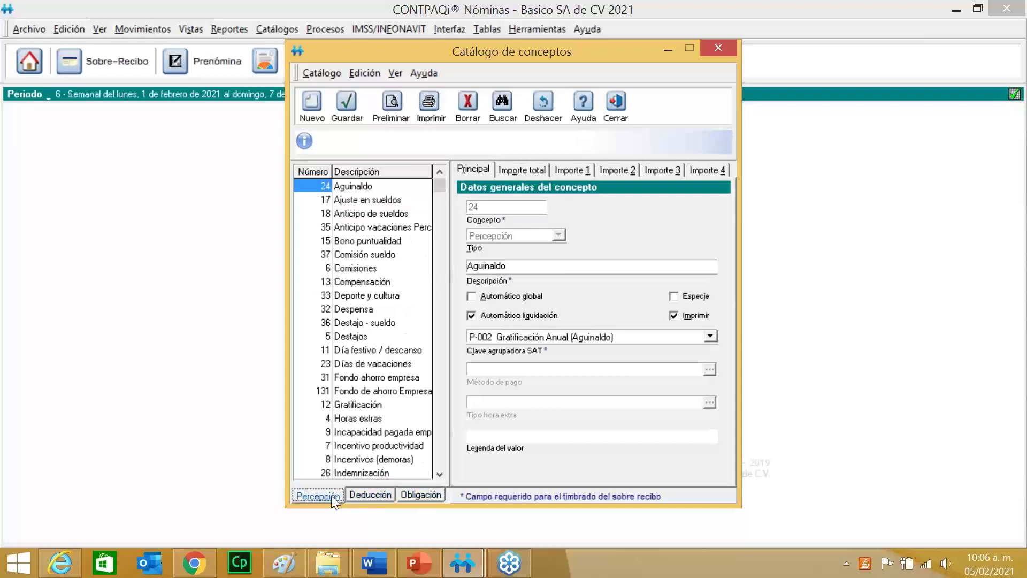
Order the perceptions by number and examine the general data of Ajuste en sueldos and Vacaciones a tiempo
{"action": "left_click", "coordinate": [307, 171]}
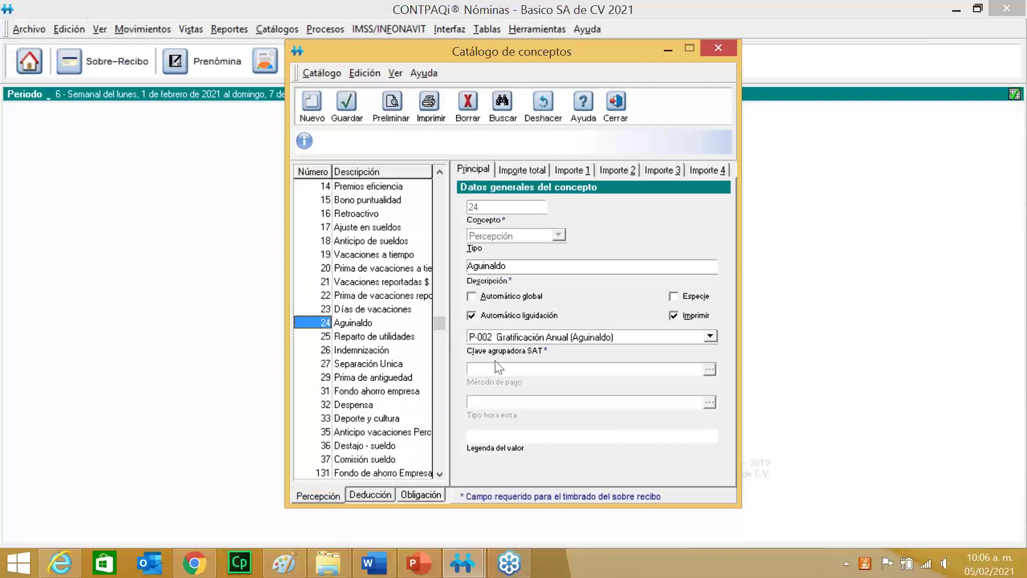
{"action": "left_click_drag", "start_coordinate": [438, 322], "coordinate": [436, 426]}
{"action": "left_click_drag", "start_coordinate": [453, 482], "coordinate": [453, 482]}
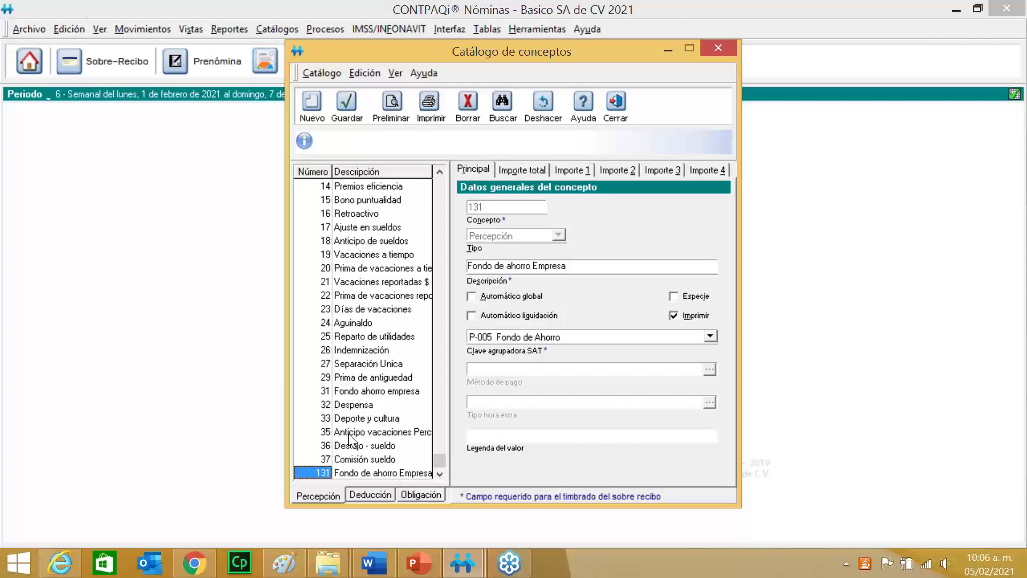
{"action": "left_click", "coordinate": [363, 232]}
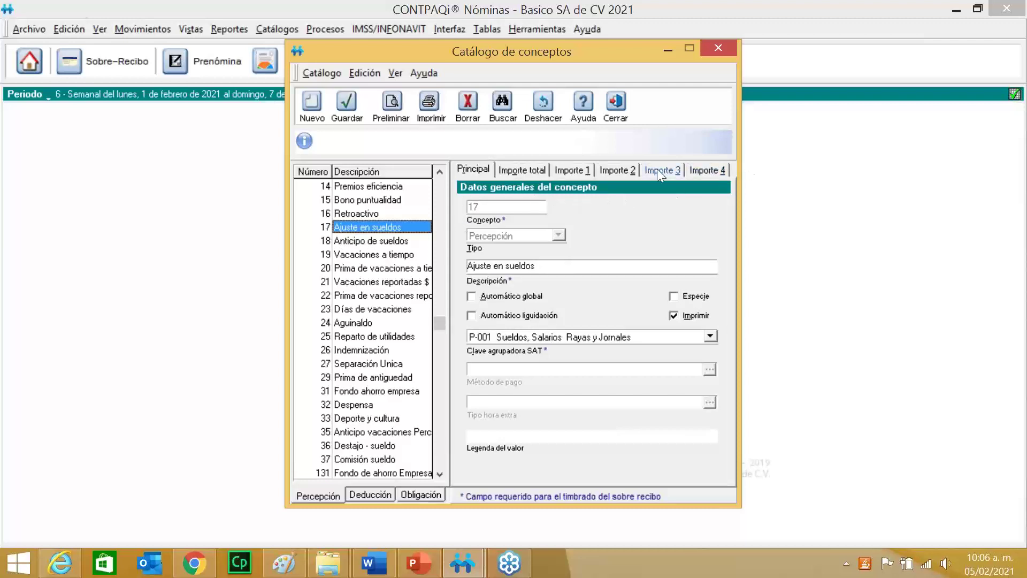
{"action": "left_click", "coordinate": [472, 315]}
{"action": "left_click", "coordinate": [382, 256]}
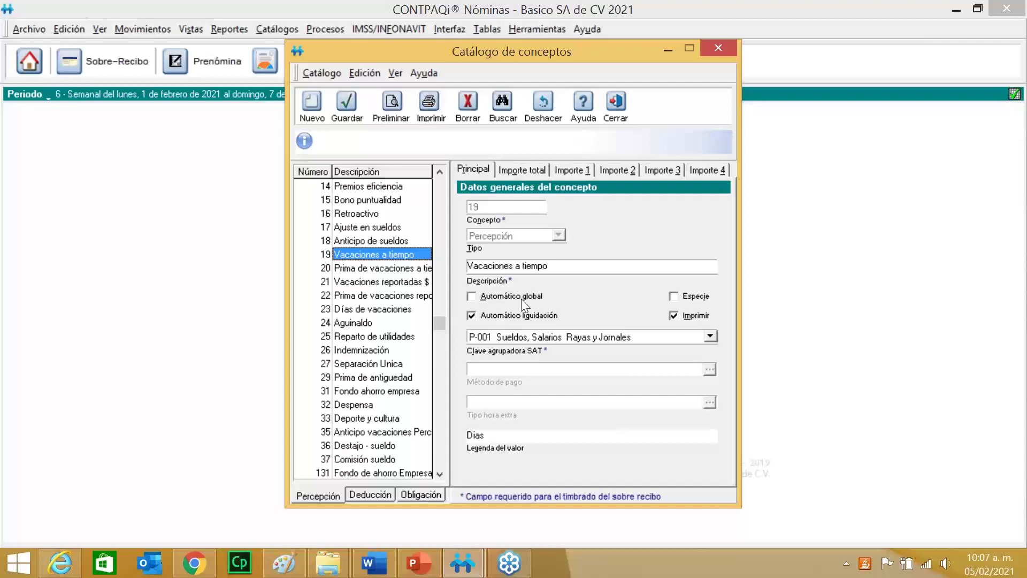
Enable and disable Automático global for the Vacaciones a tiempo concept, and close the concept catalogue without saving
{"action": "left_click", "coordinate": [490, 298]}
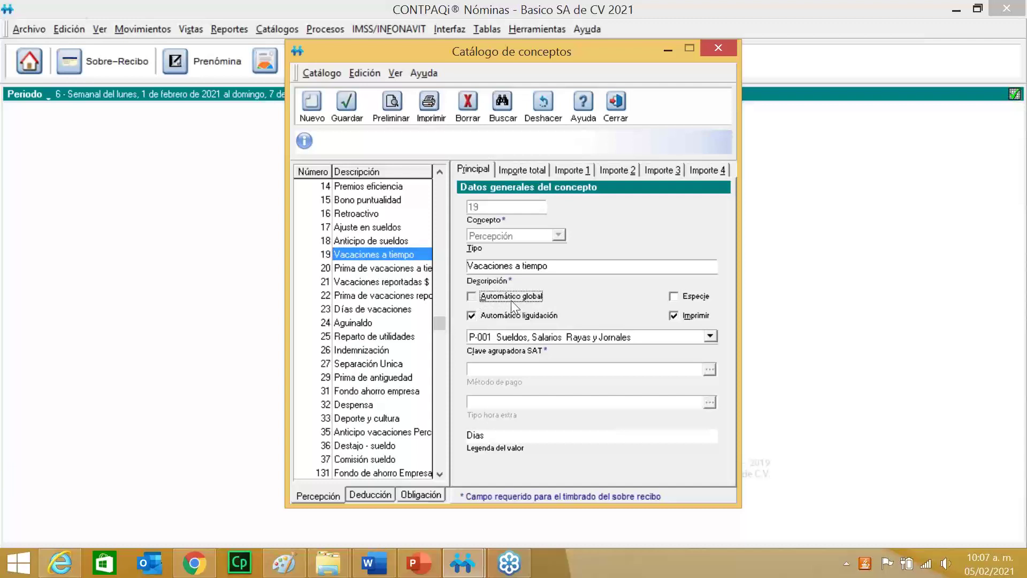
{"action": "left_click", "coordinate": [502, 298]}
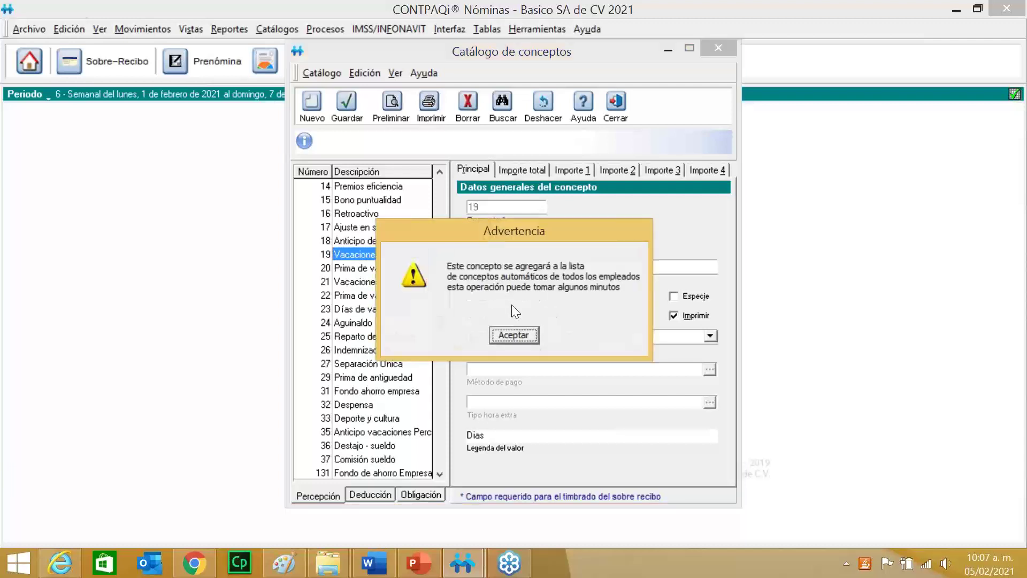
{"action": "left_click", "coordinate": [513, 333]}
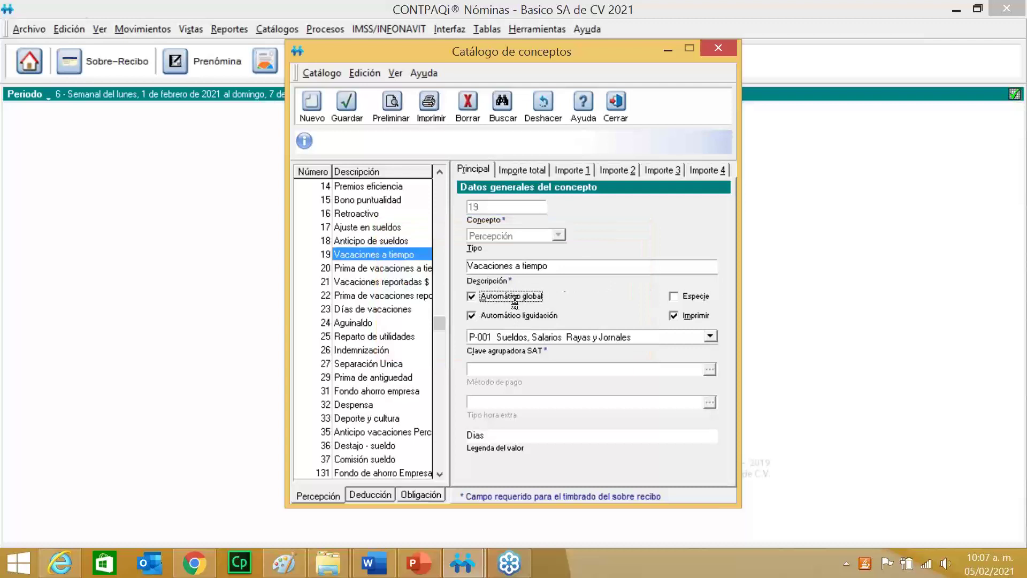
{"action": "left_click", "coordinate": [509, 298]}
{"action": "left_click", "coordinate": [515, 335]}
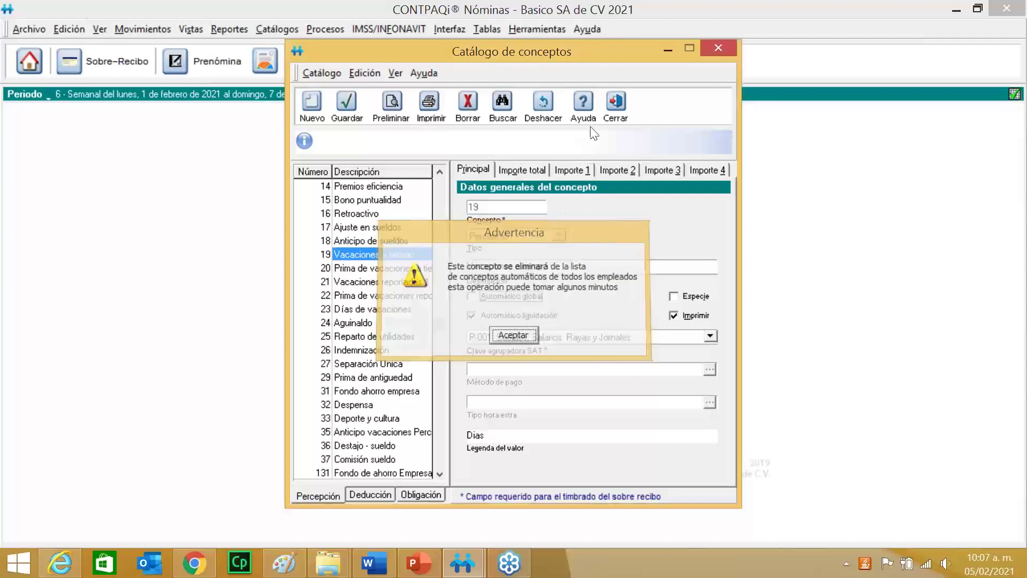
{"action": "left_click", "coordinate": [615, 105]}
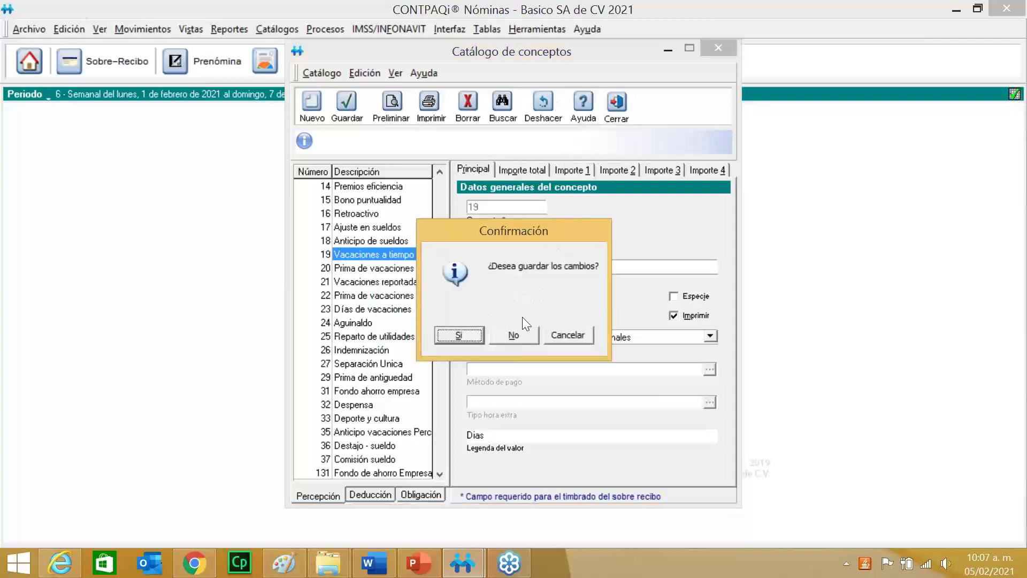
{"action": "left_click", "coordinate": [521, 330]}
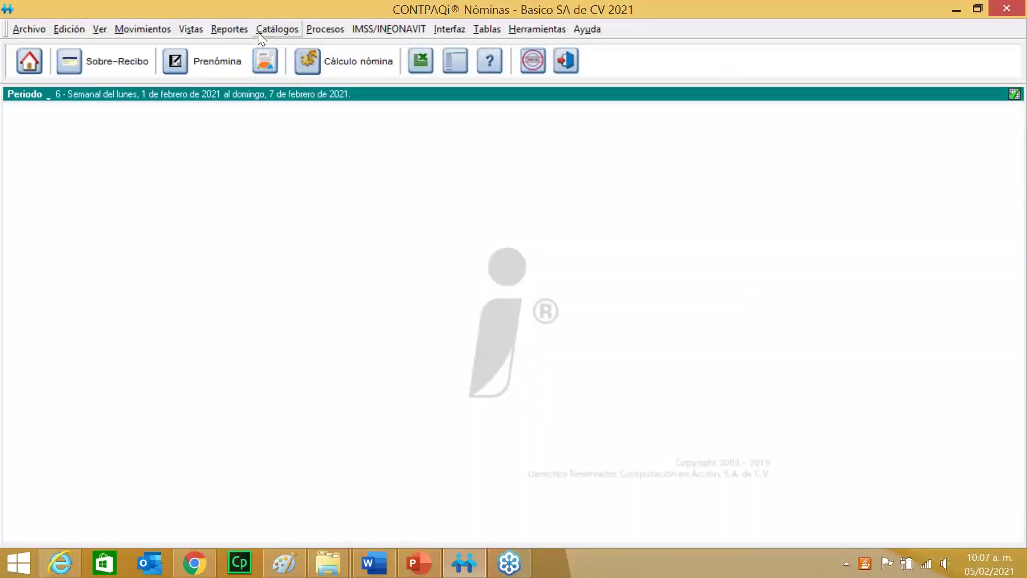
Open the employee catalogue and review the first employee's full list of automatic concepts in the Cálculos section
{"action": "left_click", "coordinate": [258, 32]}
{"action": "left_click", "coordinate": [266, 42]}
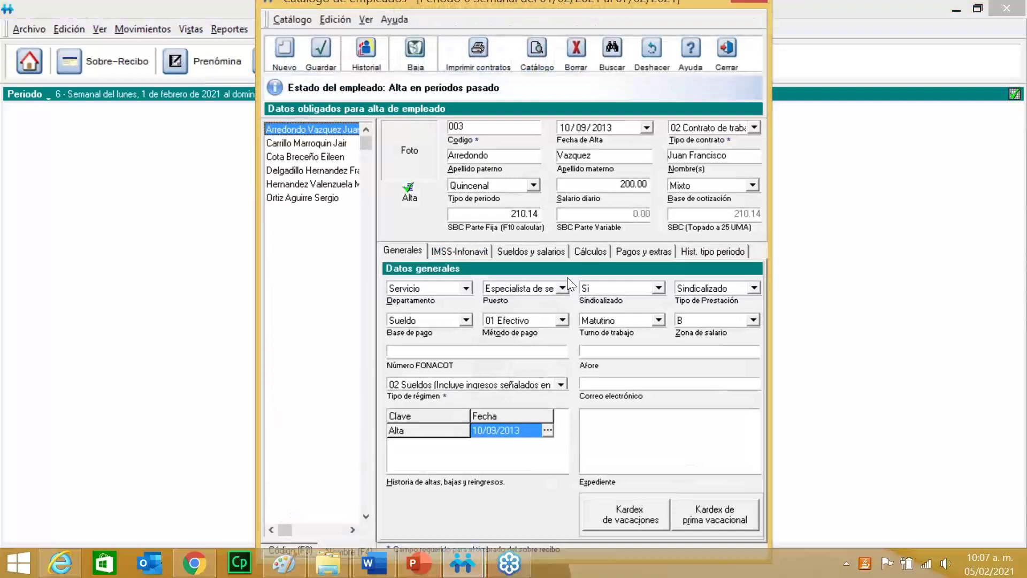
{"action": "left_click", "coordinate": [592, 251]}
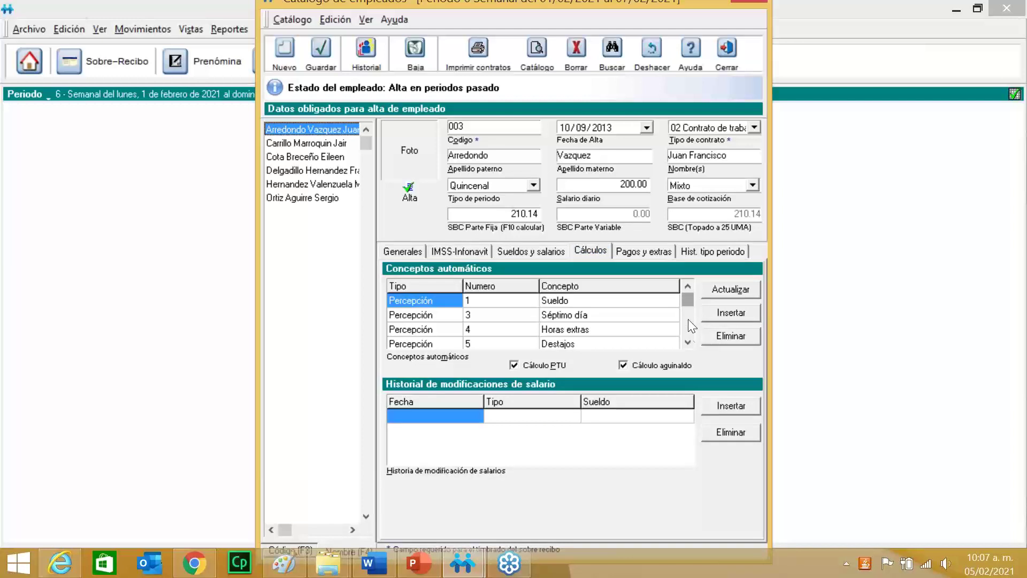
{"action": "left_click", "coordinate": [688, 347]}
{"action": "left_click", "coordinate": [688, 347]}
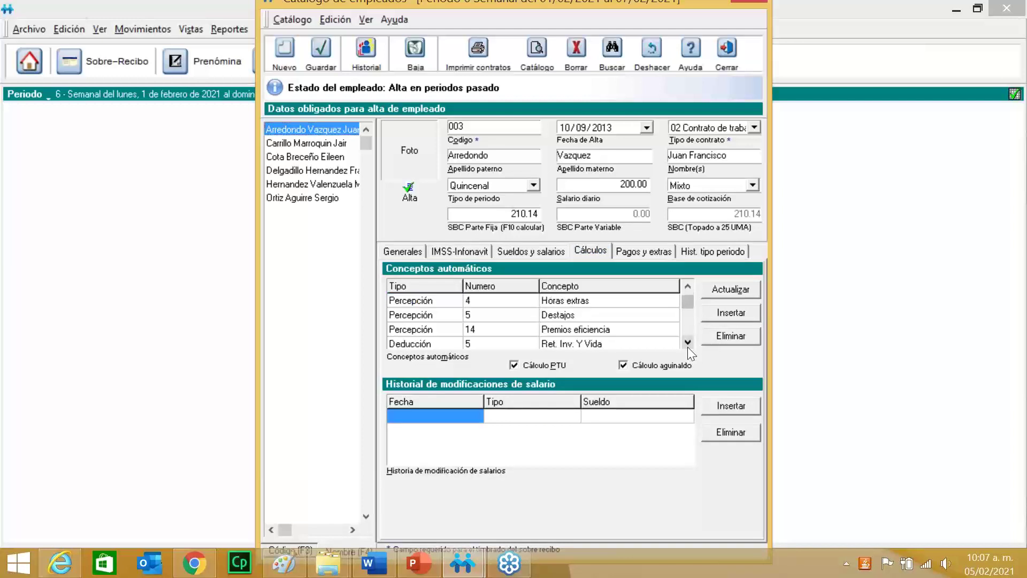
{"action": "left_click", "coordinate": [688, 346]}
{"action": "left_click", "coordinate": [688, 347]}
{"action": "left_click", "coordinate": [688, 343]}
{"action": "left_click", "coordinate": [688, 342]}
{"action": "left_click", "coordinate": [688, 343]}
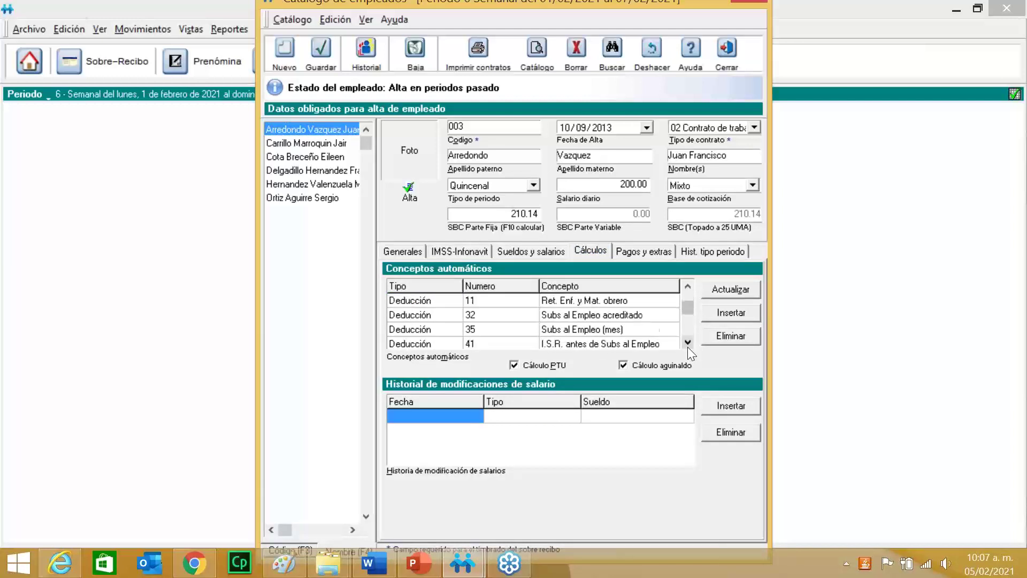
{"action": "left_click", "coordinate": [688, 343]}
{"action": "left_click", "coordinate": [688, 342]}
{"action": "left_click", "coordinate": [688, 343]}
{"action": "left_click", "coordinate": [688, 343]}
{"action": "left_click", "coordinate": [688, 342]}
{"action": "left_click", "coordinate": [688, 342]}
{"action": "left_click", "coordinate": [688, 342]}
{"action": "left_click", "coordinate": [688, 342]}
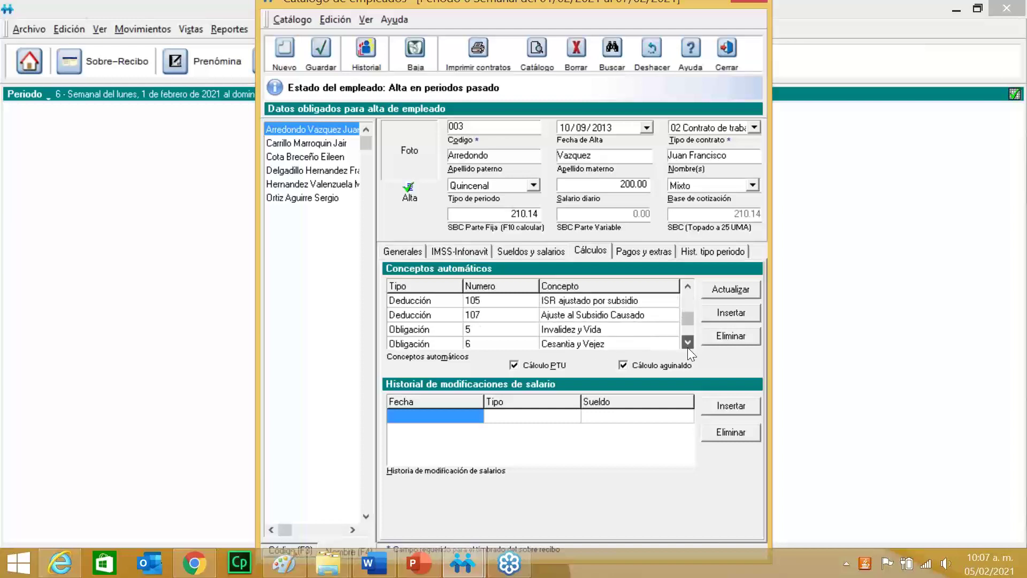
{"action": "left_click", "coordinate": [688, 342]}
{"action": "left_click", "coordinate": [688, 342]}
{"action": "left_click", "coordinate": [688, 343]}
{"action": "left_click", "coordinate": [688, 342]}
{"action": "left_click", "coordinate": [688, 346]}
{"action": "left_click", "coordinate": [688, 347]}
{"action": "left_click", "coordinate": [688, 346]}
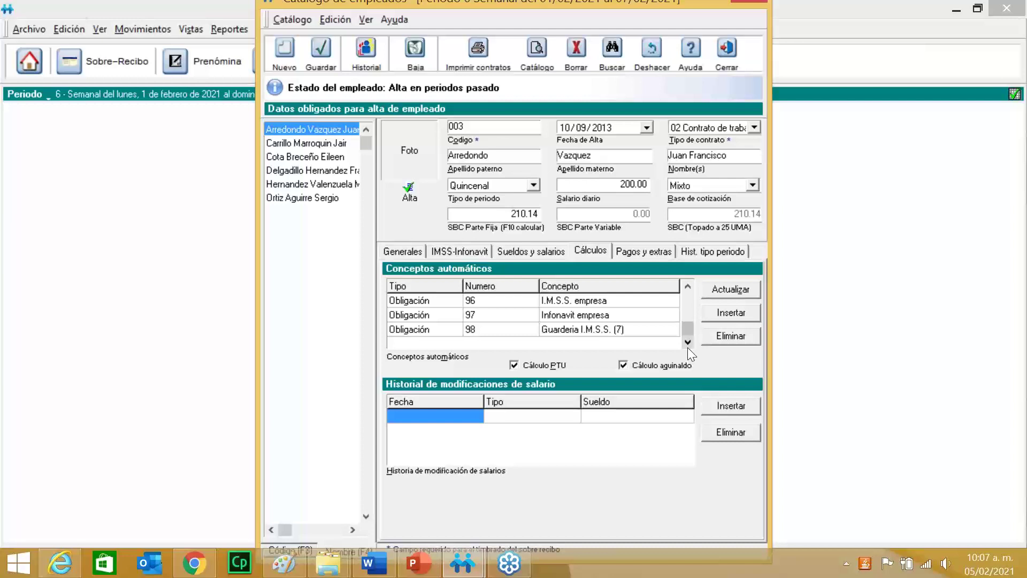
Insert the perception number 6, Comisiones, into the employee's automatic concepts
{"action": "left_click", "coordinate": [728, 311]}
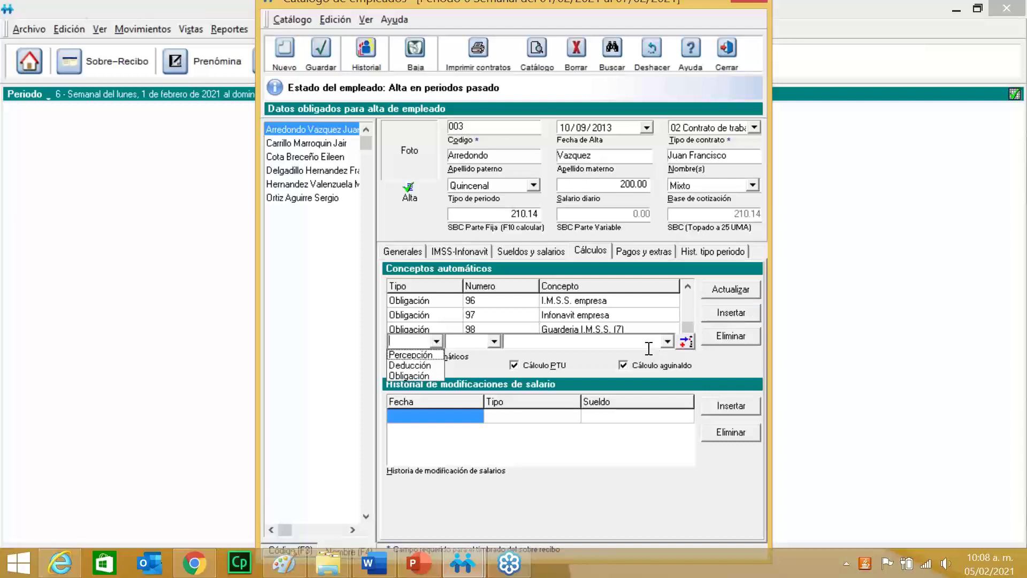
{"action": "left_click", "coordinate": [412, 355]}
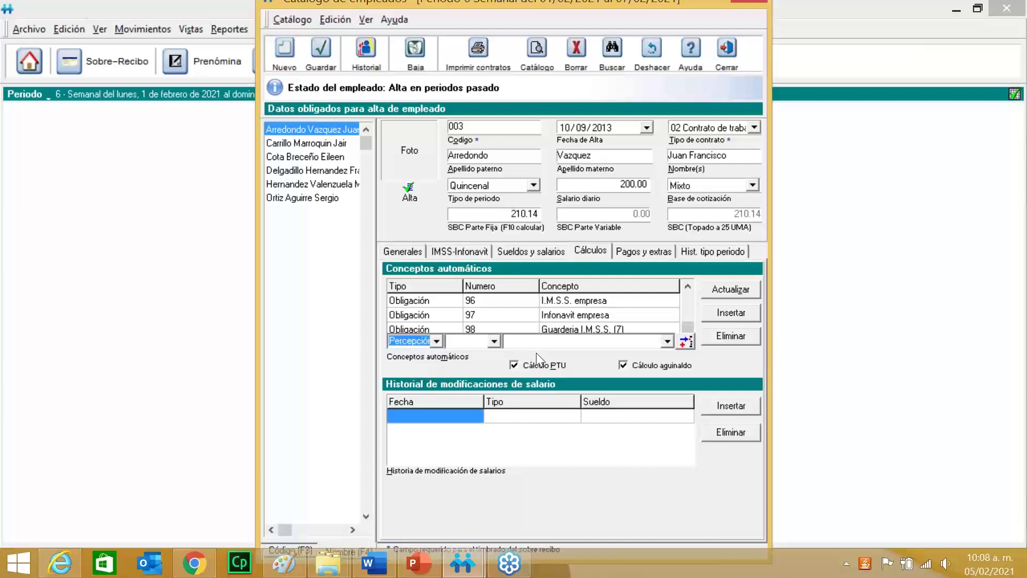
{"action": "left_click", "coordinate": [494, 341]}
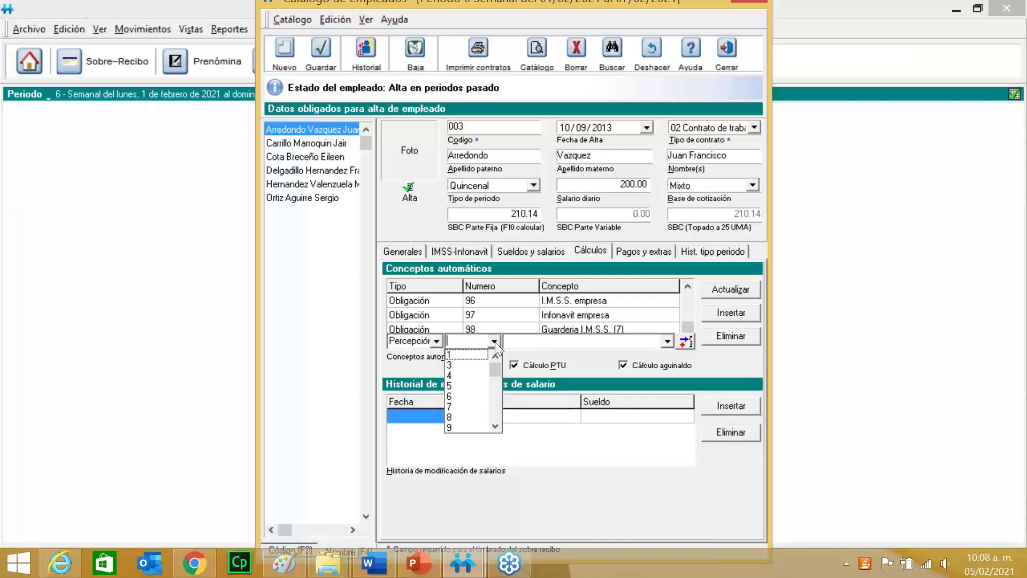
{"action": "left_click", "coordinate": [670, 341]}
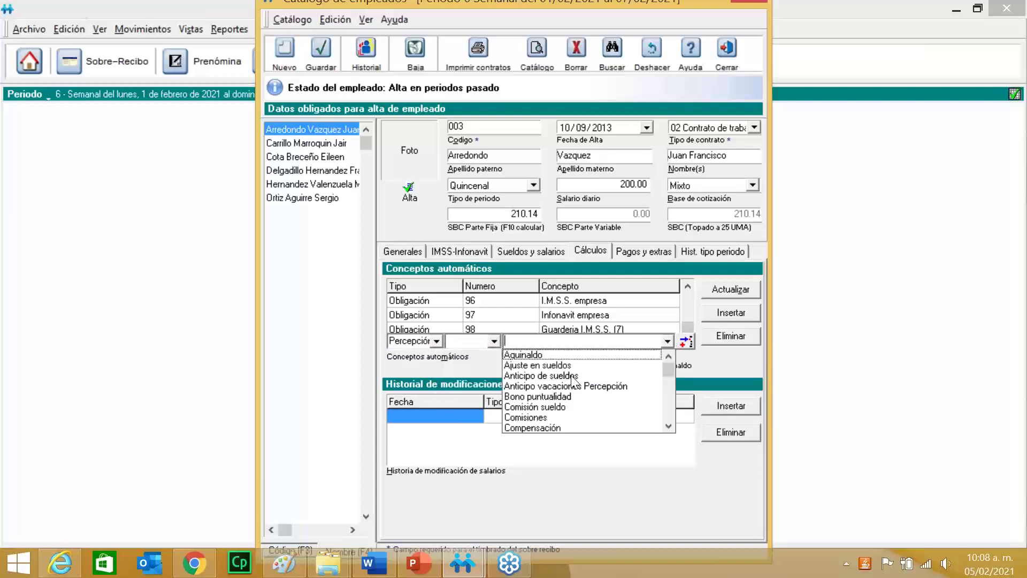
{"action": "left_click", "coordinate": [556, 416]}
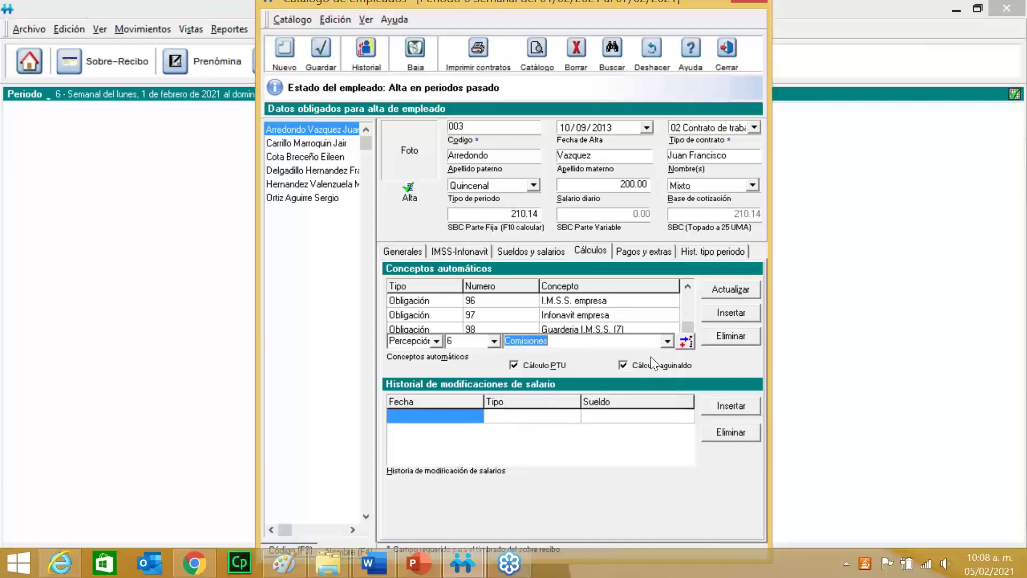
{"action": "left_click", "coordinate": [685, 337]}
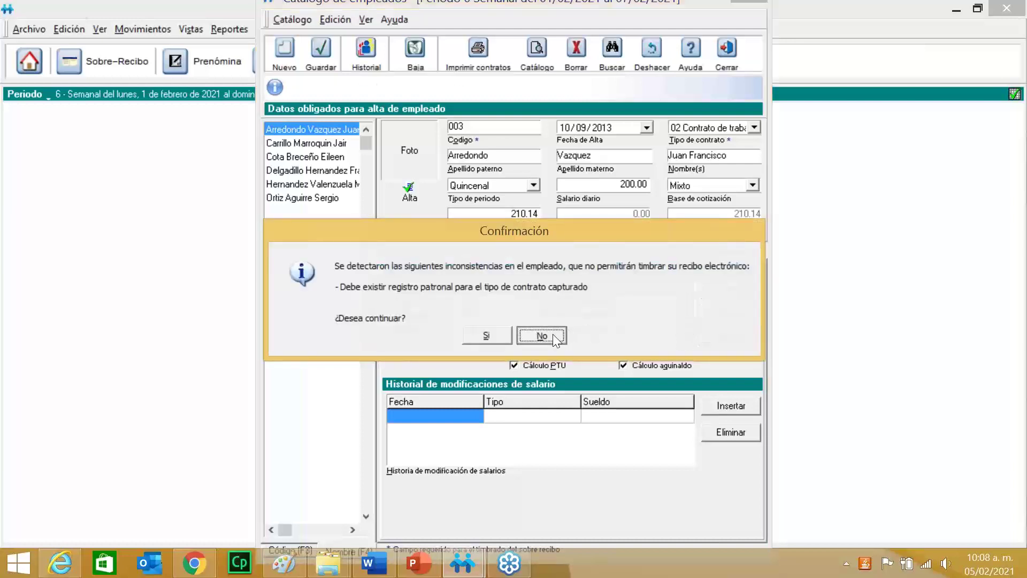
Decline to continue past the employee inconsistencies and close the employee catalogue without saving the changes
{"action": "left_click", "coordinate": [553, 334]}
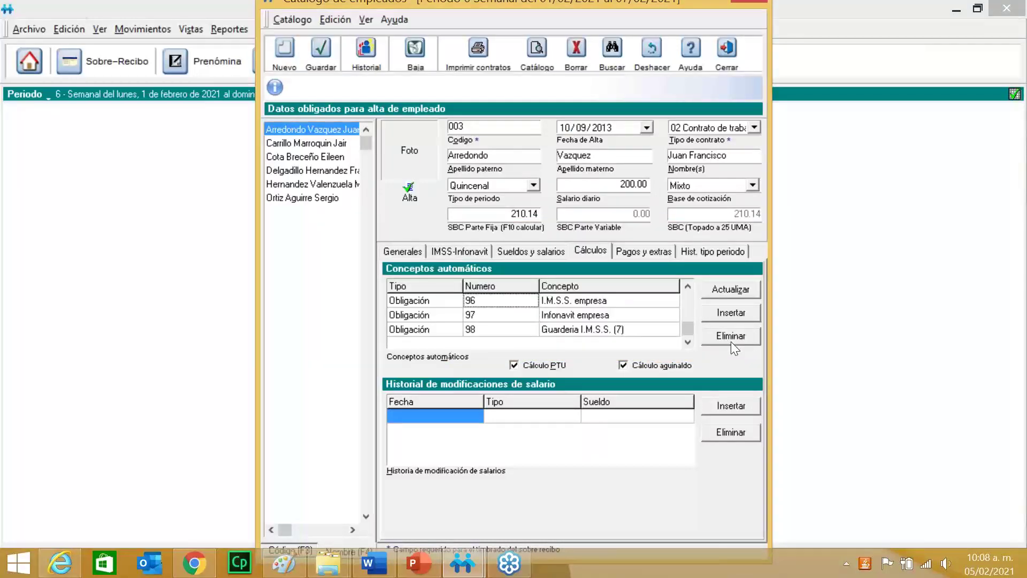
{"action": "left_click", "coordinate": [729, 50]}
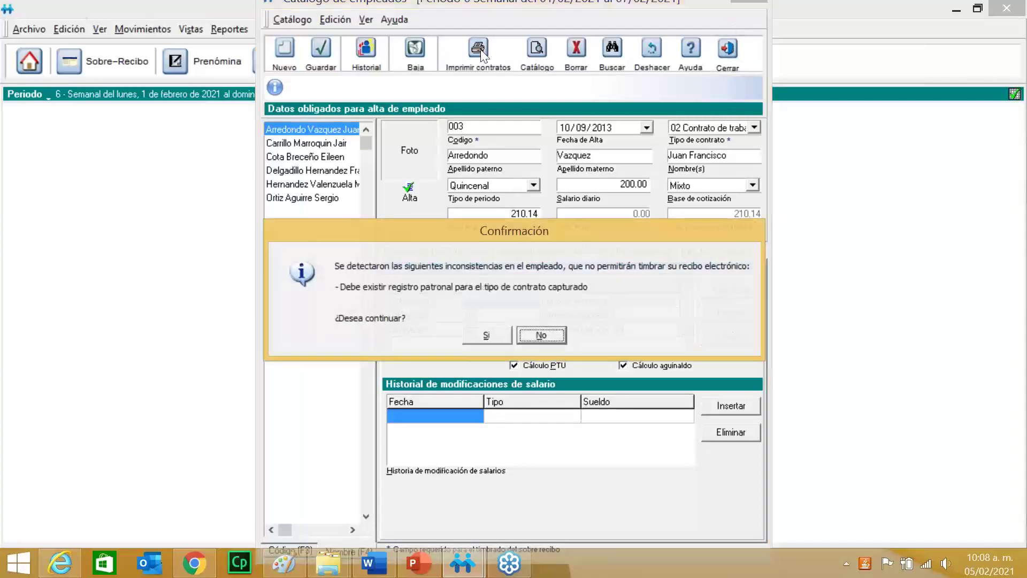
{"action": "left_click", "coordinate": [503, 339]}
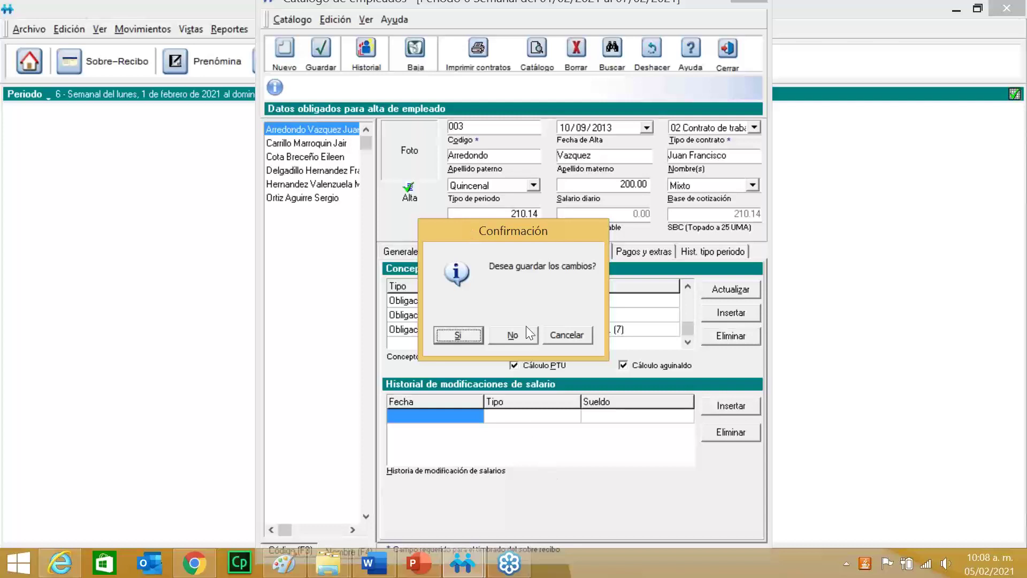
{"action": "left_click", "coordinate": [526, 328]}
Open the concept catalogue, order the perceptions by number, and select the Sueldo concept
{"action": "left_click", "coordinate": [290, 33]}
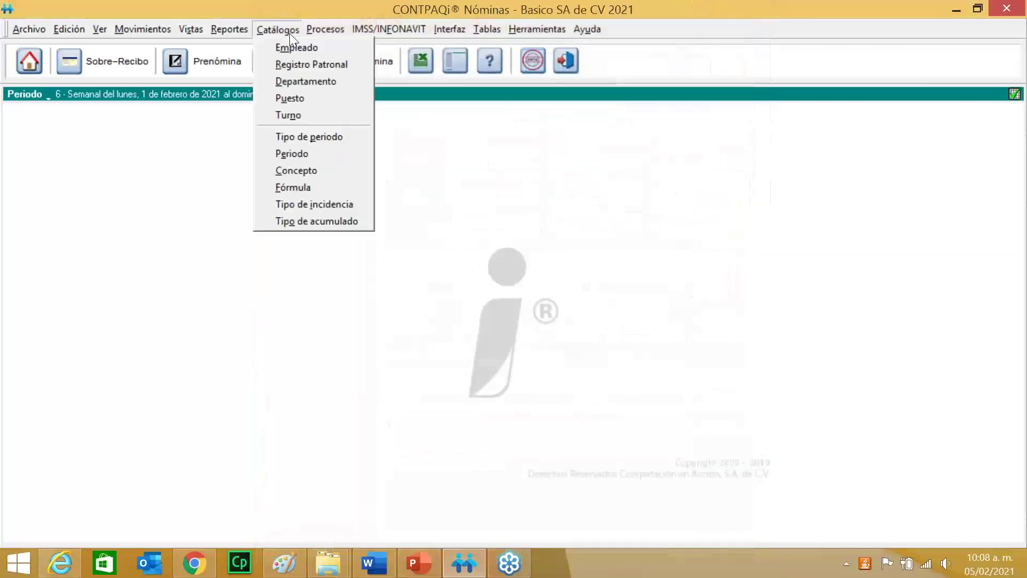
{"action": "left_click", "coordinate": [328, 170]}
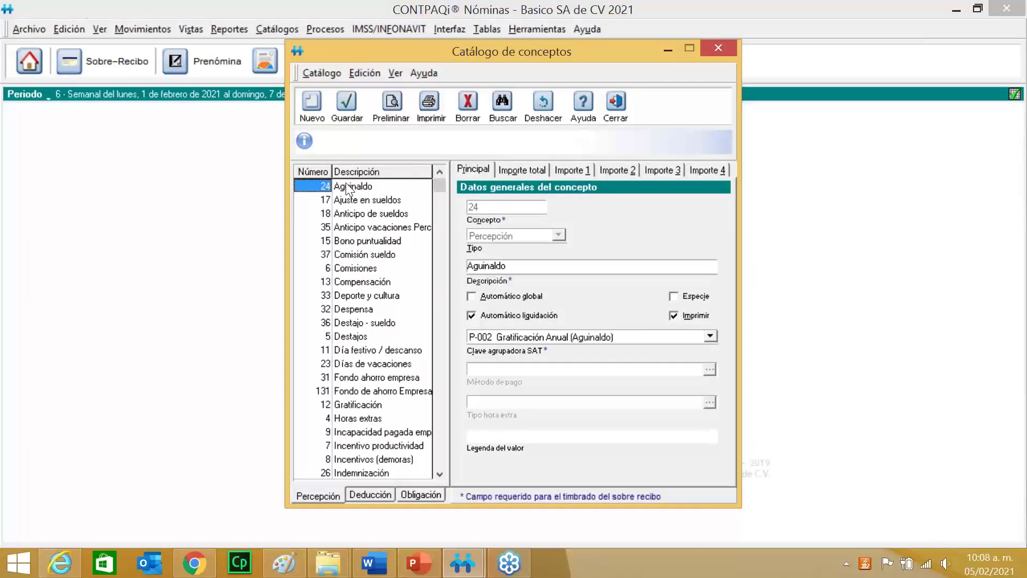
{"action": "left_click", "coordinate": [340, 184]}
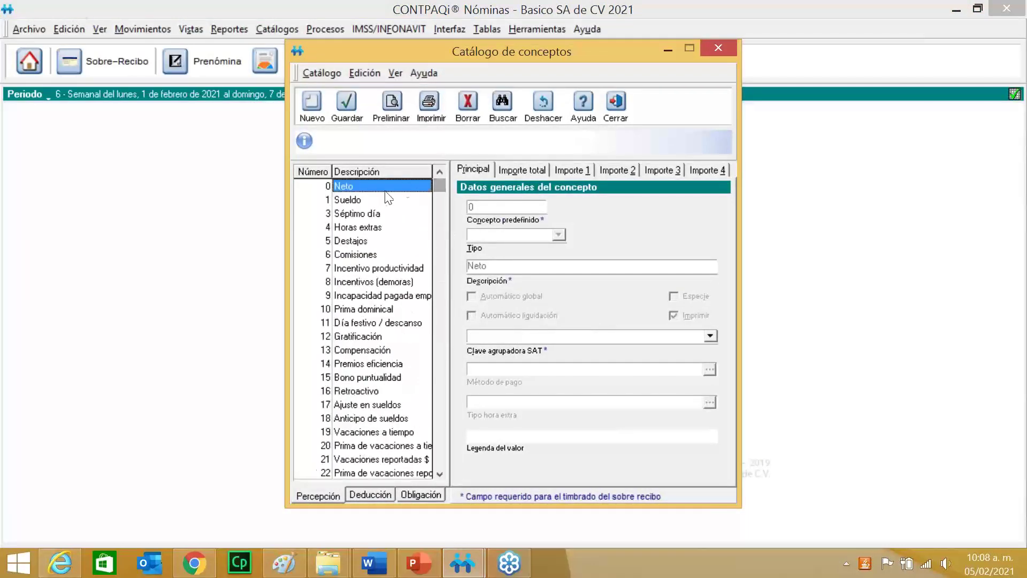
{"action": "left_click", "coordinate": [371, 200]}
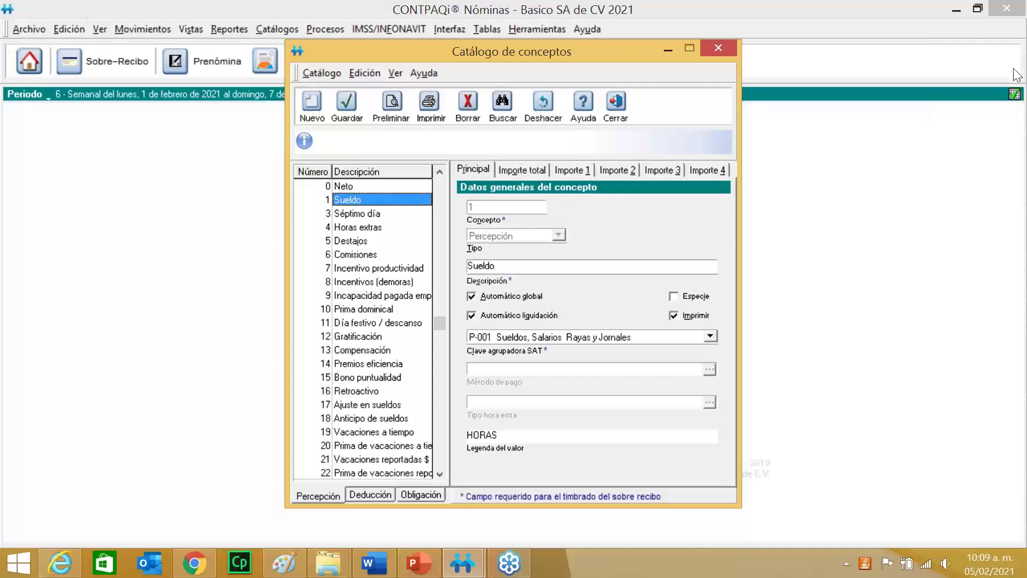
Examine Sueldo's Importe total formula and its IIF function, and view it in the expression editor without changing it
{"action": "mouse_move", "coordinate": [1016, 75]}
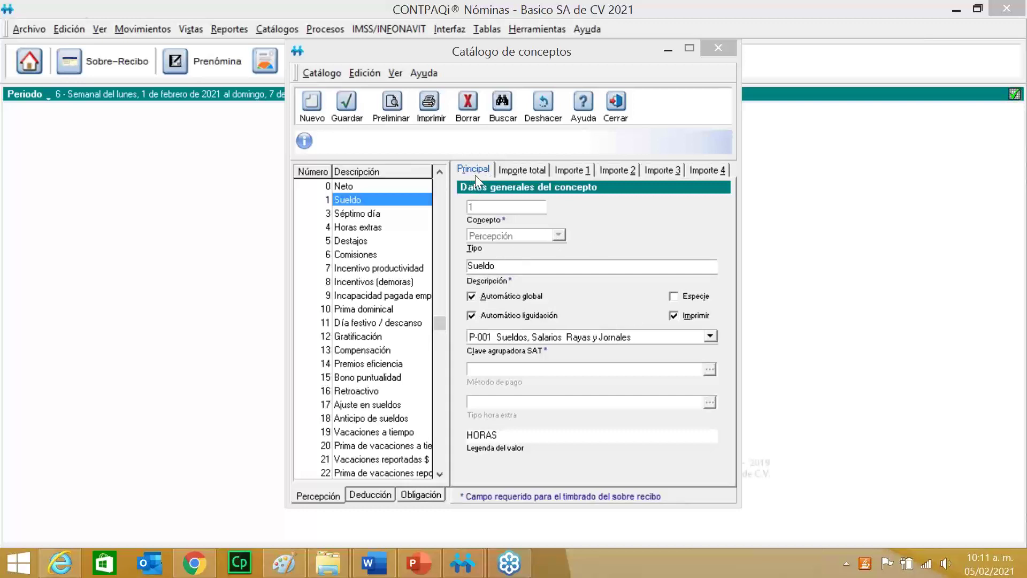
{"action": "left_click", "coordinate": [516, 172]}
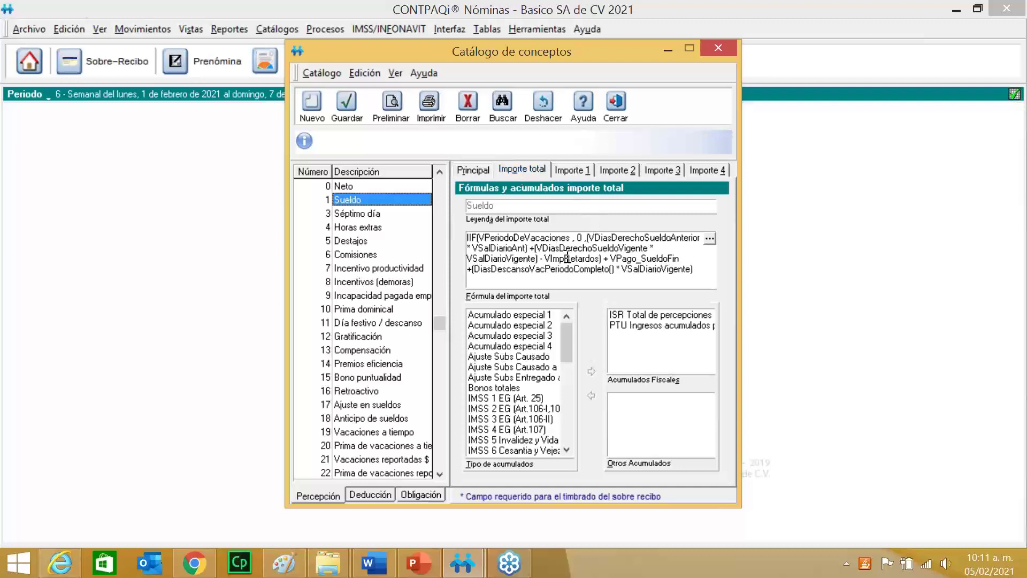
{"action": "double_click", "coordinate": [476, 236]}
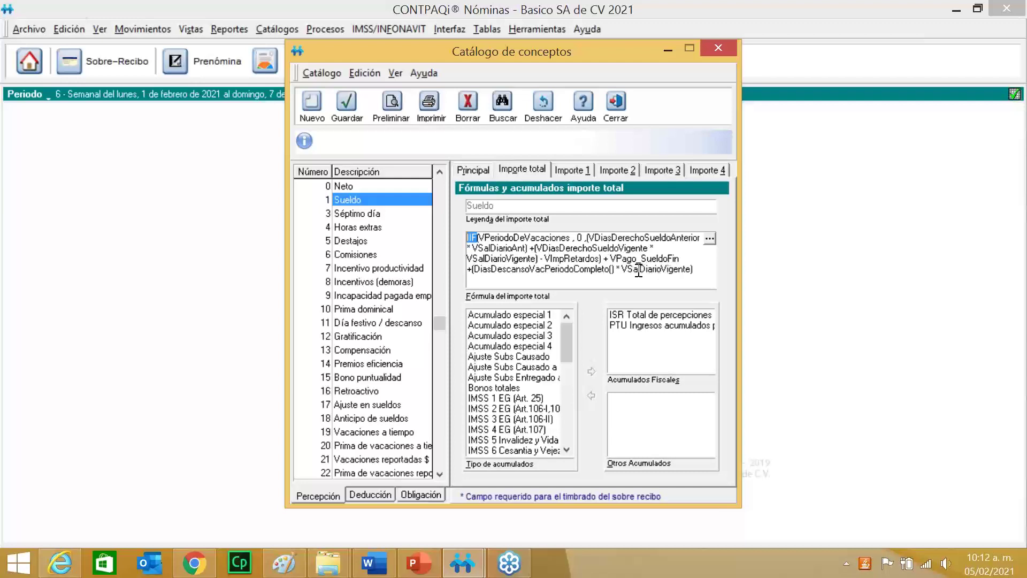
{"action": "left_click", "coordinate": [710, 238]}
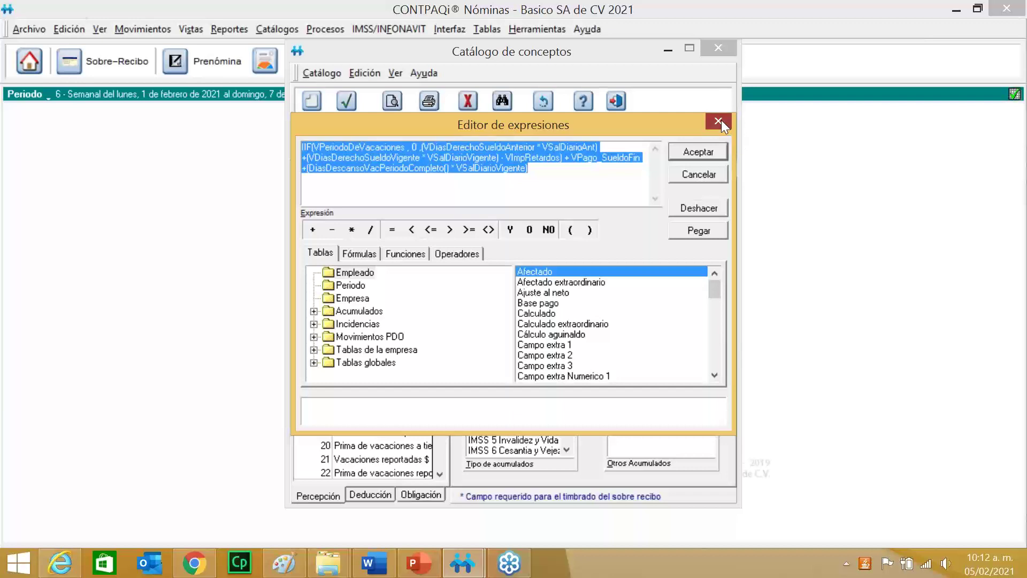
{"action": "left_click", "coordinate": [721, 121]}
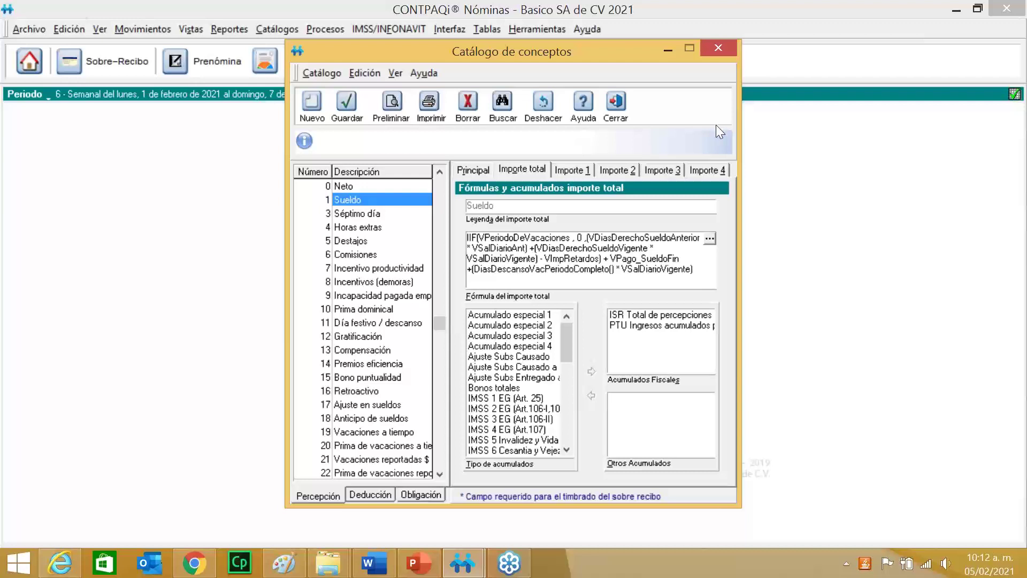
Switch to Chrome, open the CONTPAQi Mi Gestión login page in a new tab, and sign in with the saved account
{"action": "left_click", "coordinate": [195, 562]}
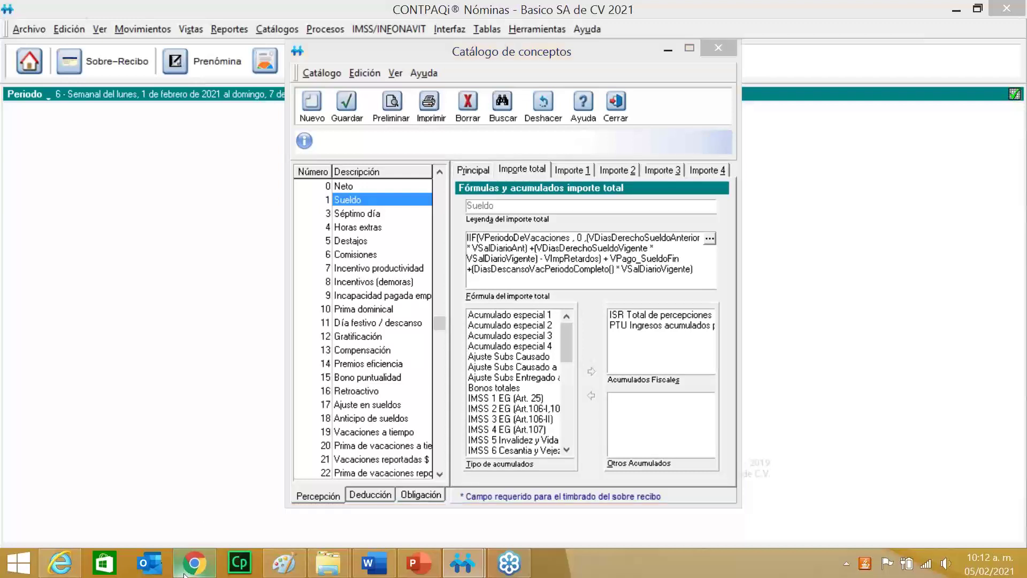
{"action": "left_click", "coordinate": [215, 13]}
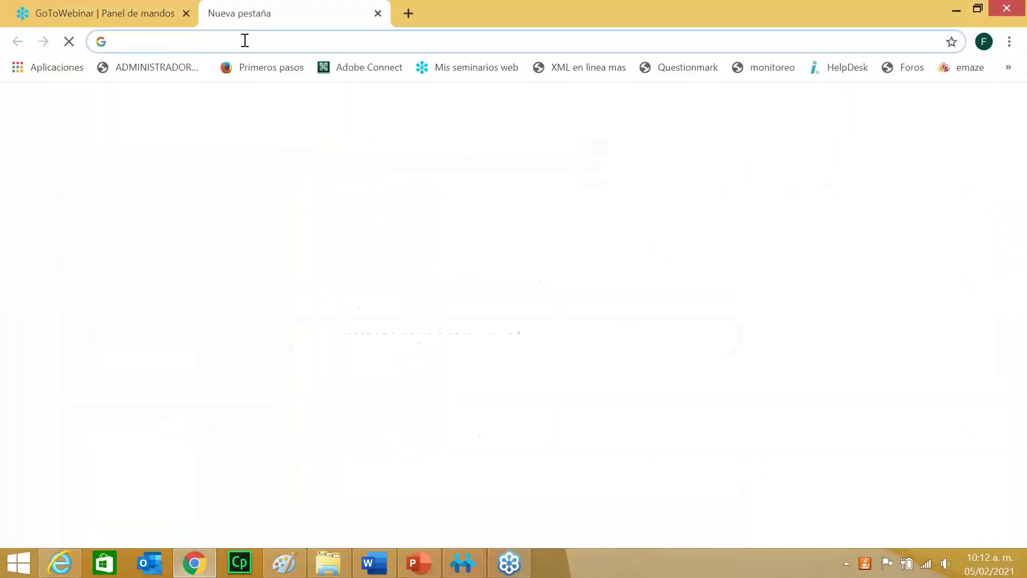
{"action": "type", "text": "mi ges"}
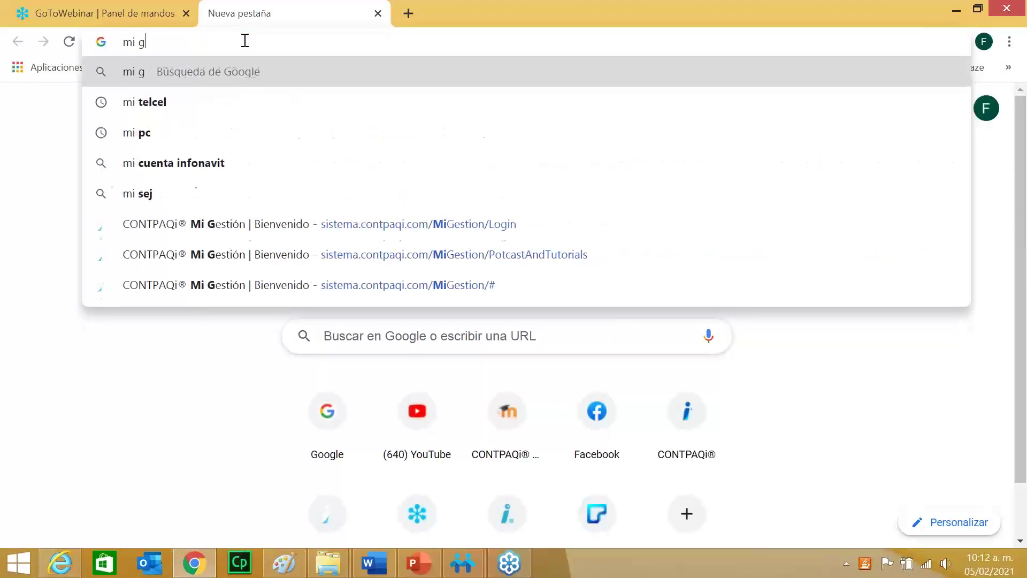
{"action": "left_click", "coordinate": [292, 220]}
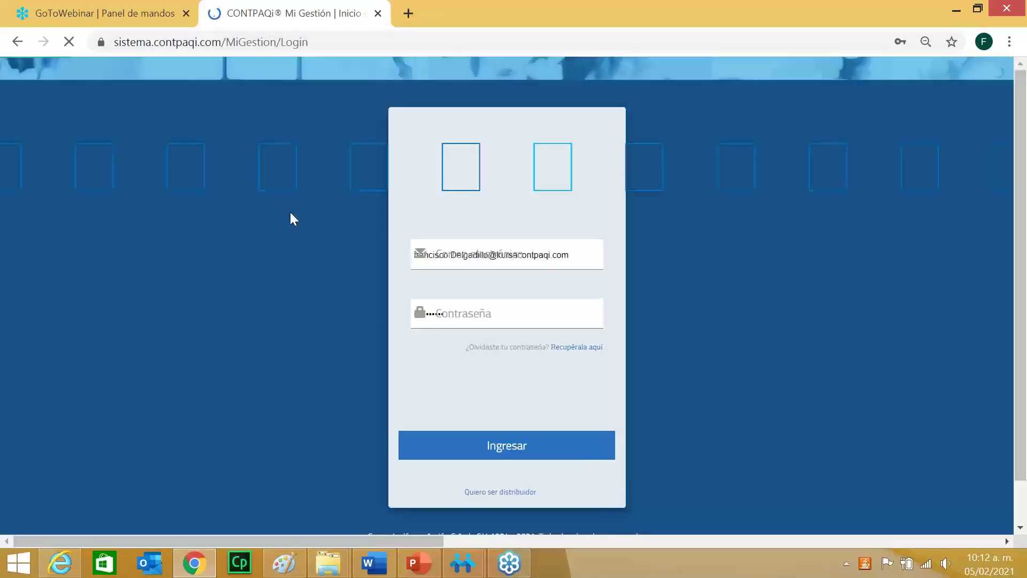
{"action": "left_click", "coordinate": [578, 252]}
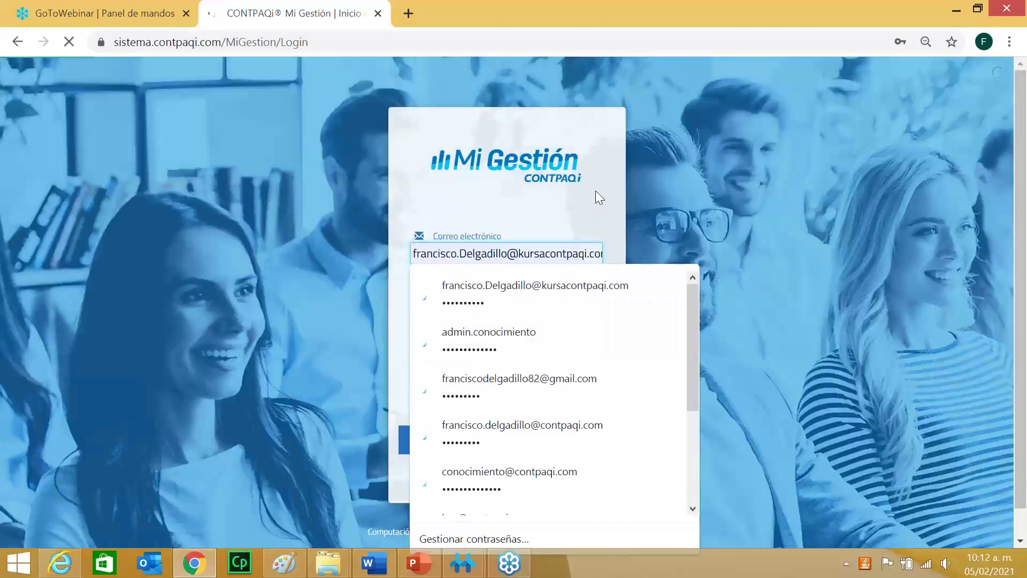
{"action": "left_click", "coordinate": [510, 456]}
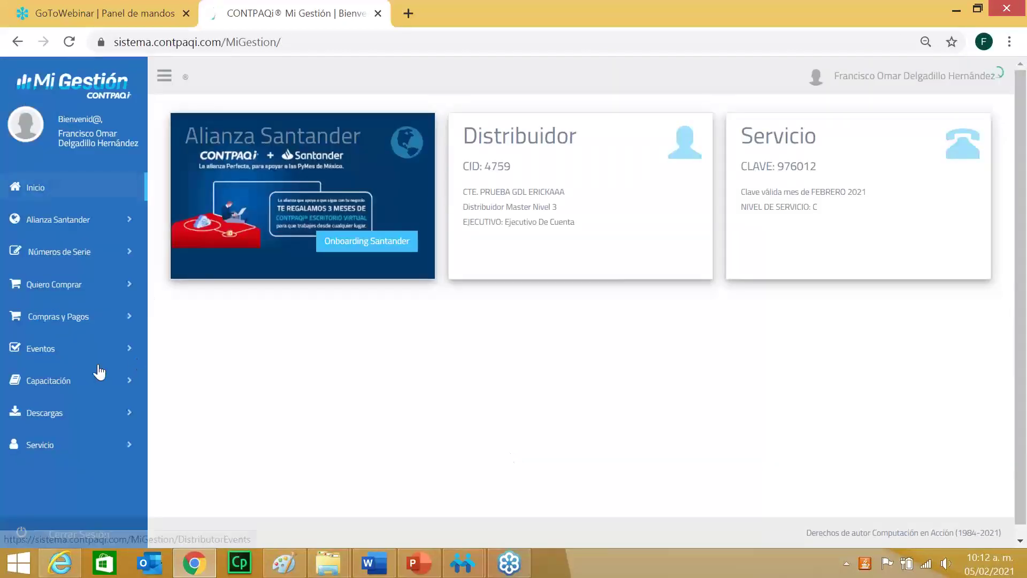
Open the Podcast y Tutoriales training section, choose CONTPAQi Nóminas as the system, and show 100 records
{"action": "left_click", "coordinate": [80, 381]}
{"action": "scroll", "coordinate": [80, 383], "scroll_direction": "down", "scroll_amount": 1}
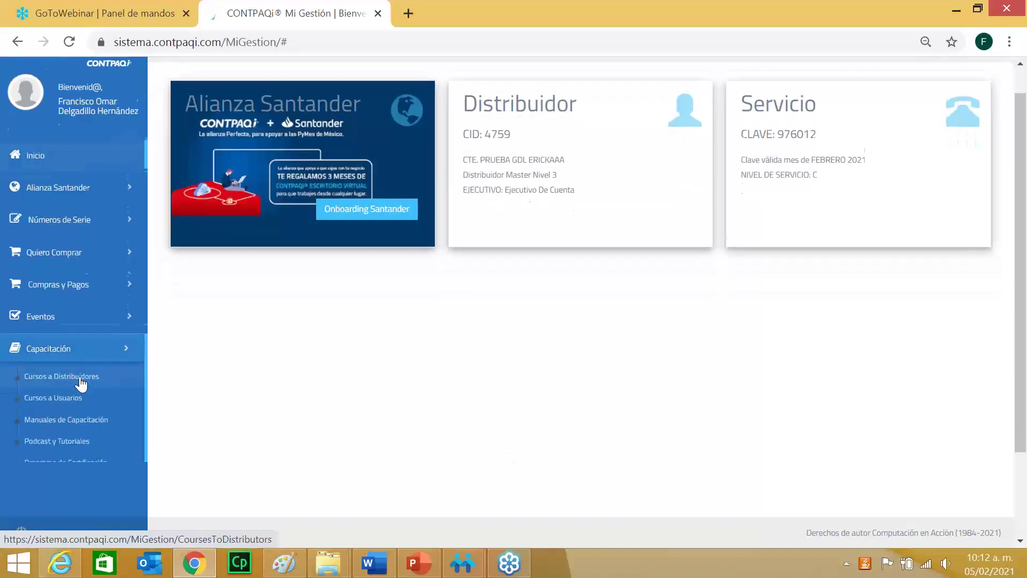
{"action": "left_click", "coordinate": [63, 410]}
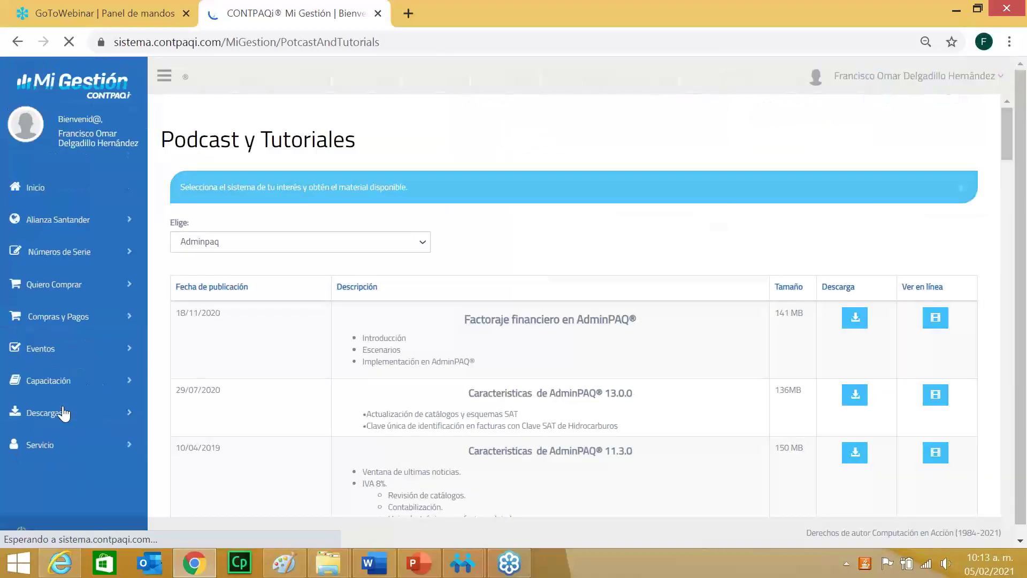
{"action": "left_click", "coordinate": [424, 243]}
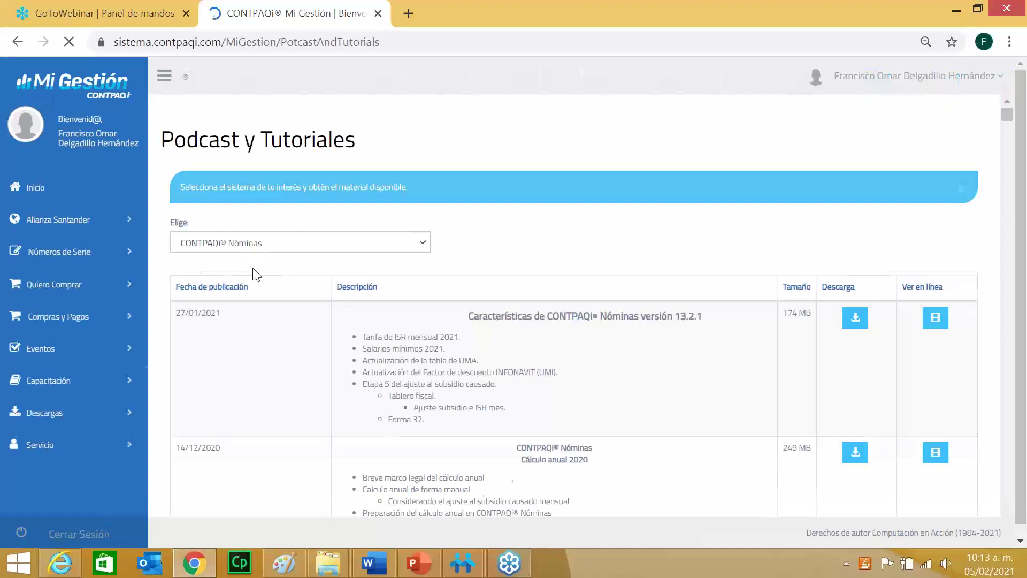
{"action": "left_click", "coordinate": [238, 284]}
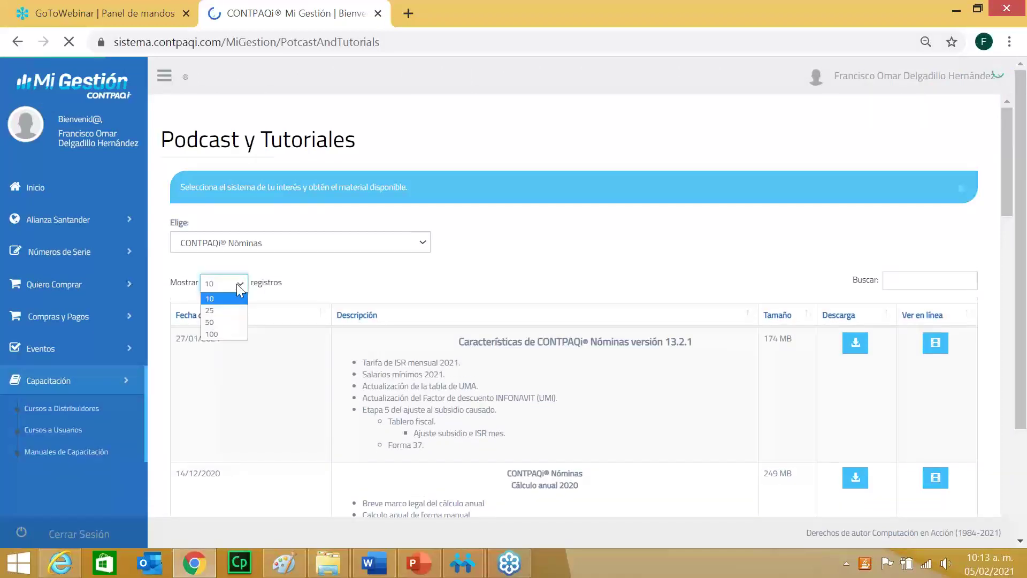
{"action": "left_click", "coordinate": [225, 334]}
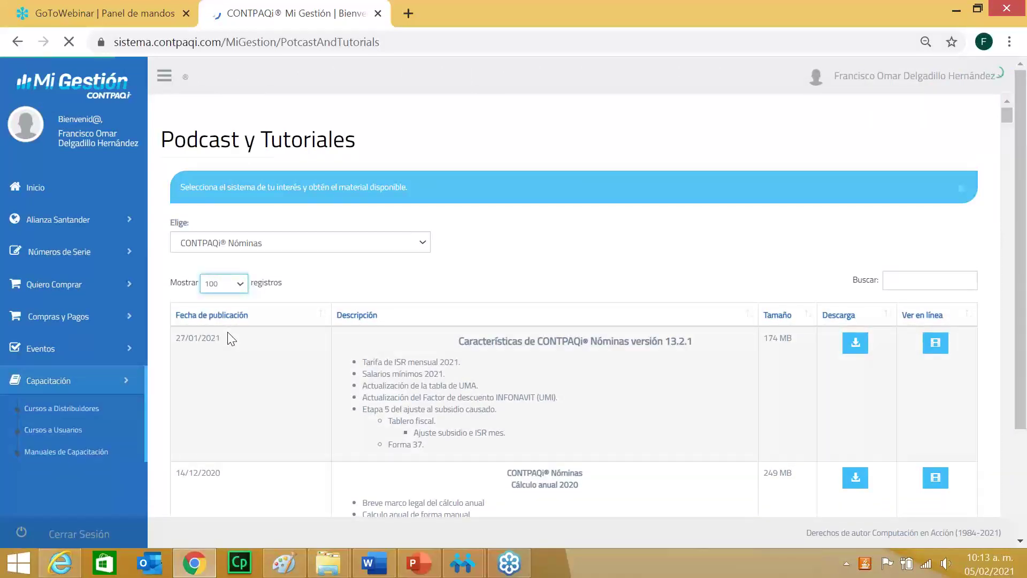
Search the tutorials page for "formula" and go to the Fórmulas en CONTPAQi Nóminas entry
{"action": "key", "text": "ctrl+f"}
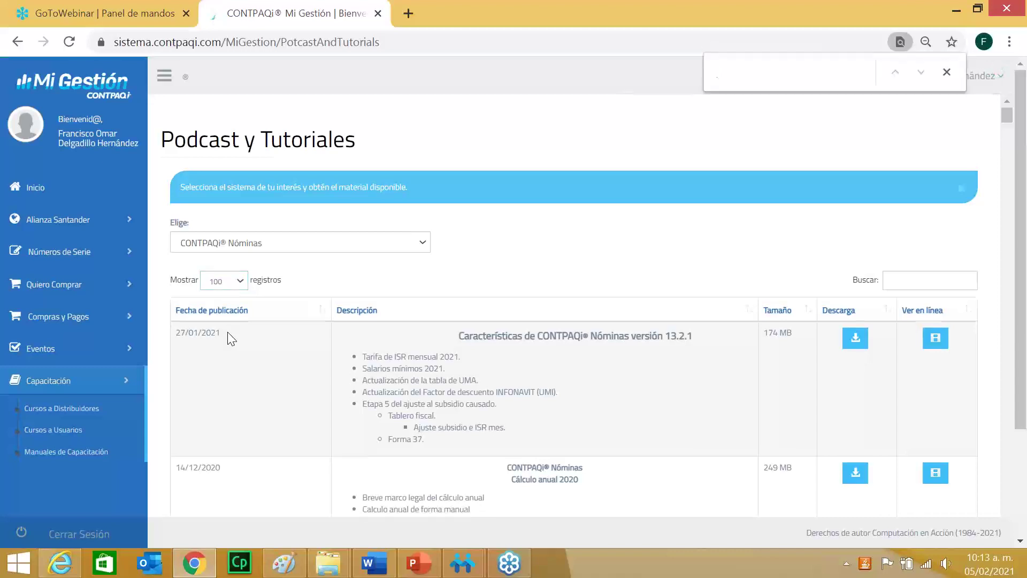
{"action": "type", "text": "formula"}
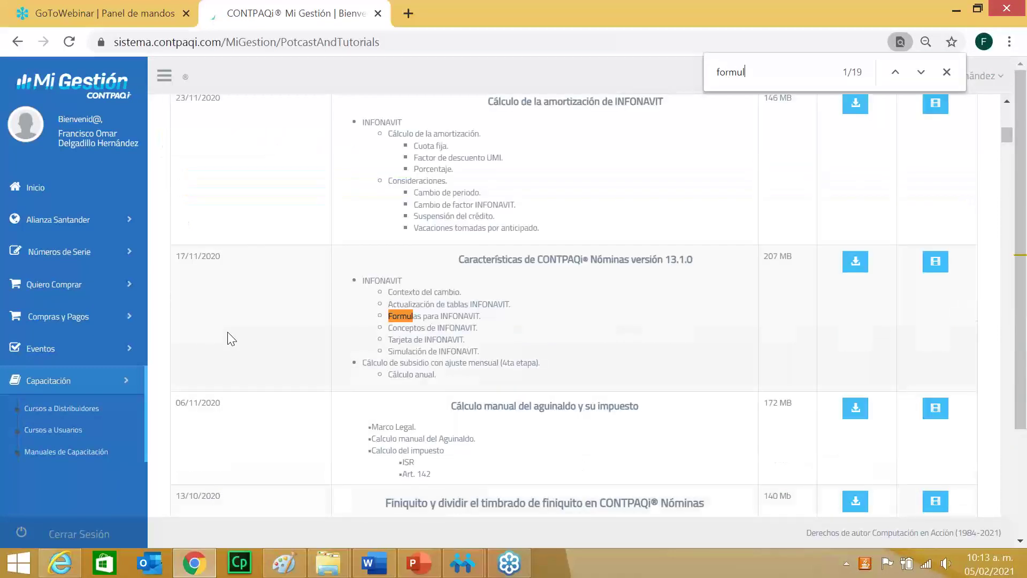
{"action": "left_click", "coordinate": [919, 78]}
{"action": "left_click", "coordinate": [920, 78]}
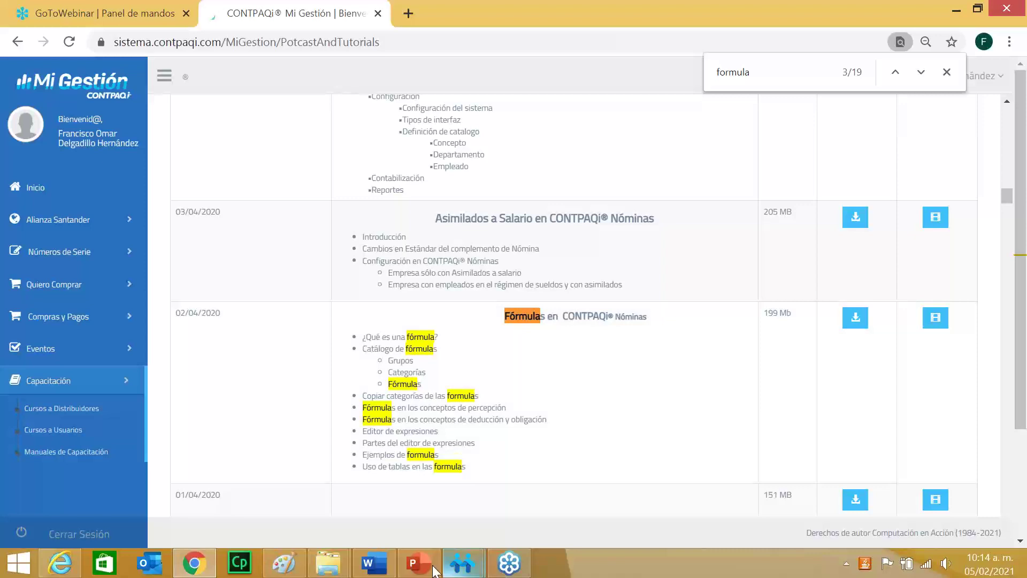
Switch back to CONTPAQi Nóminas and compare the Importe total formulas and accumulated items of Séptimo día, Horas extras, Sueldo, Comisiones and Incentivos (demoras)
{"action": "mouse_move", "coordinate": [430, 567]}
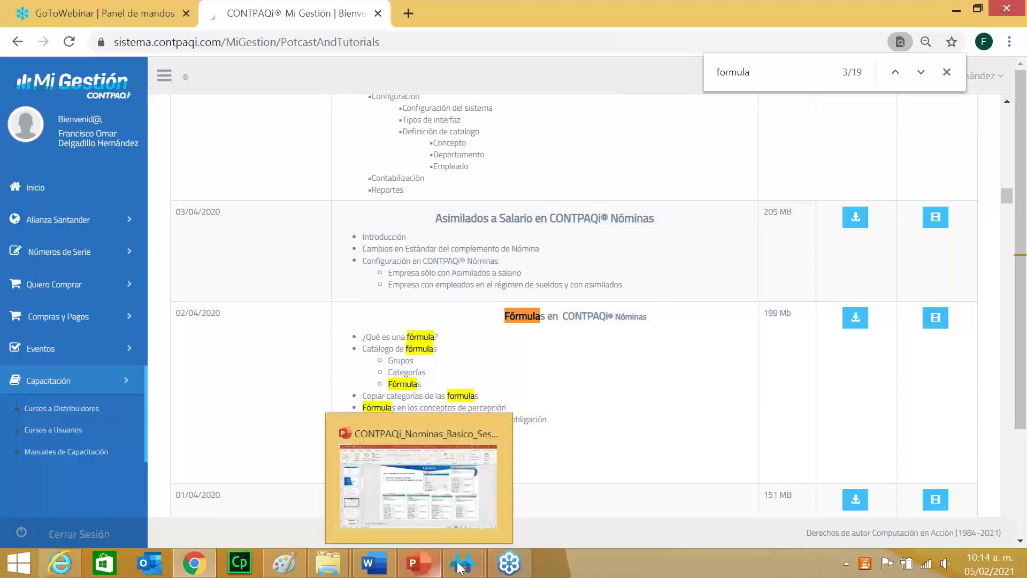
{"action": "left_click", "coordinate": [478, 564]}
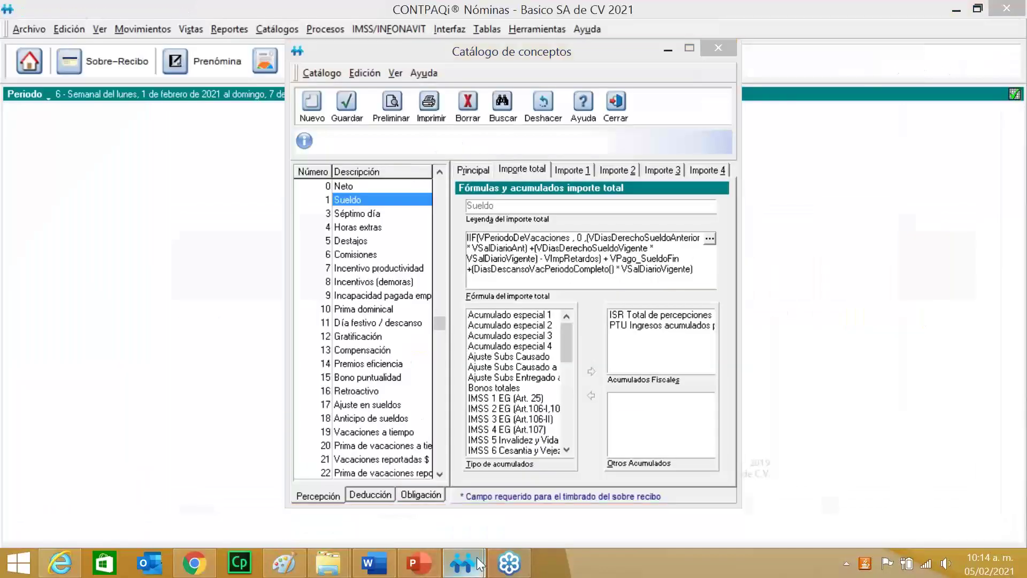
{"action": "left_click", "coordinate": [548, 474]}
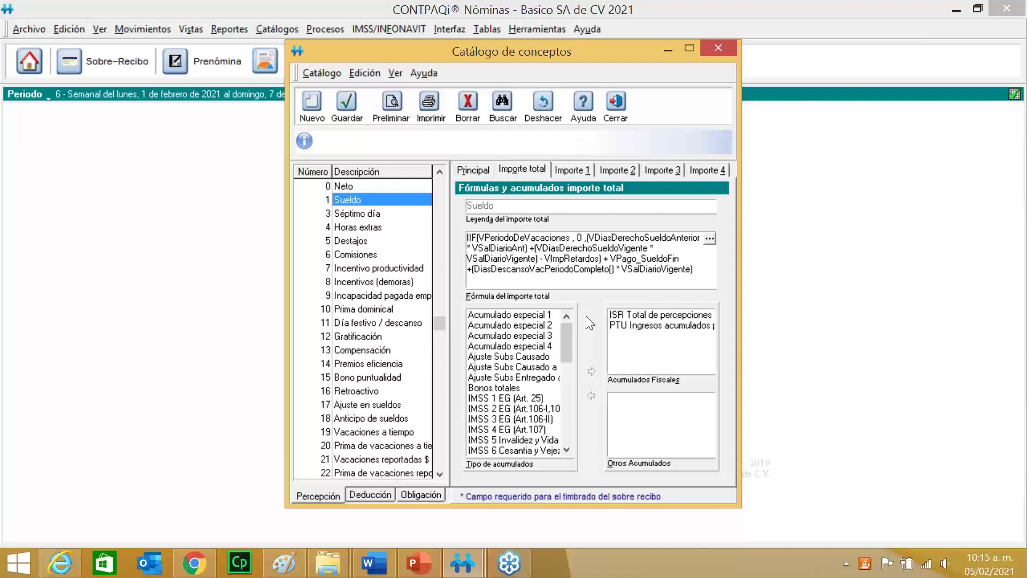
{"action": "left_click", "coordinate": [355, 214]}
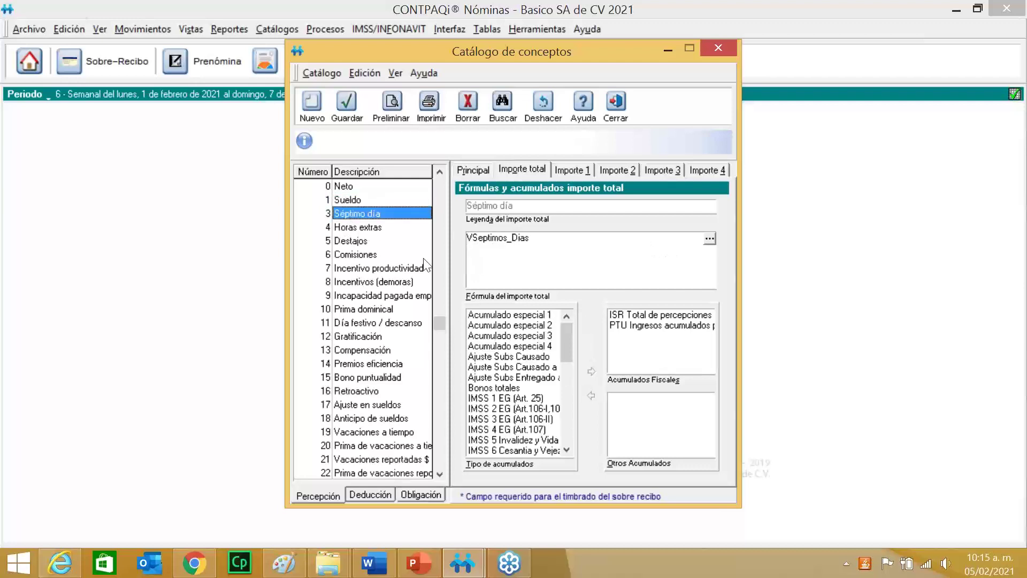
{"action": "left_click", "coordinate": [370, 228]}
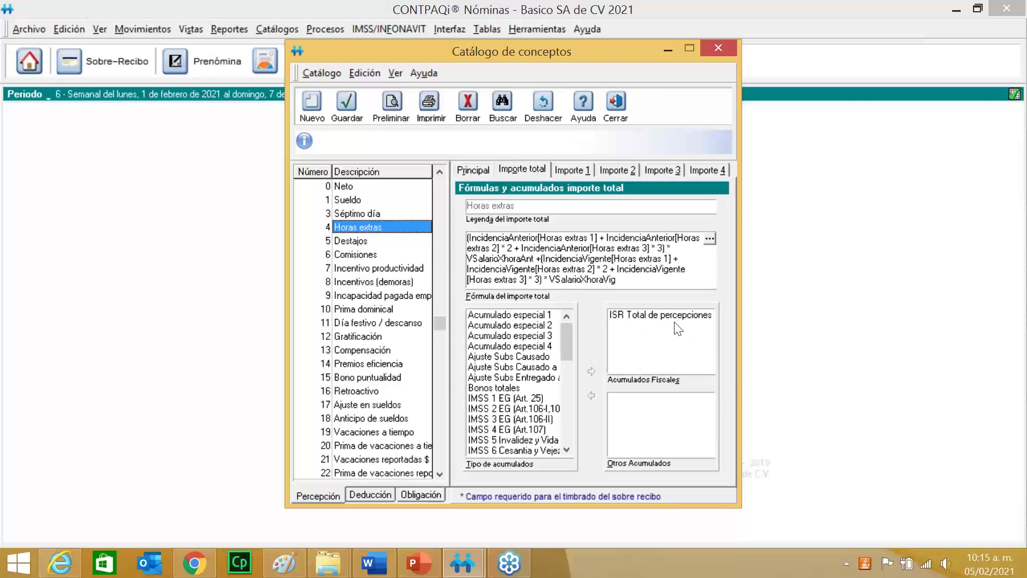
{"action": "left_click", "coordinate": [364, 211]}
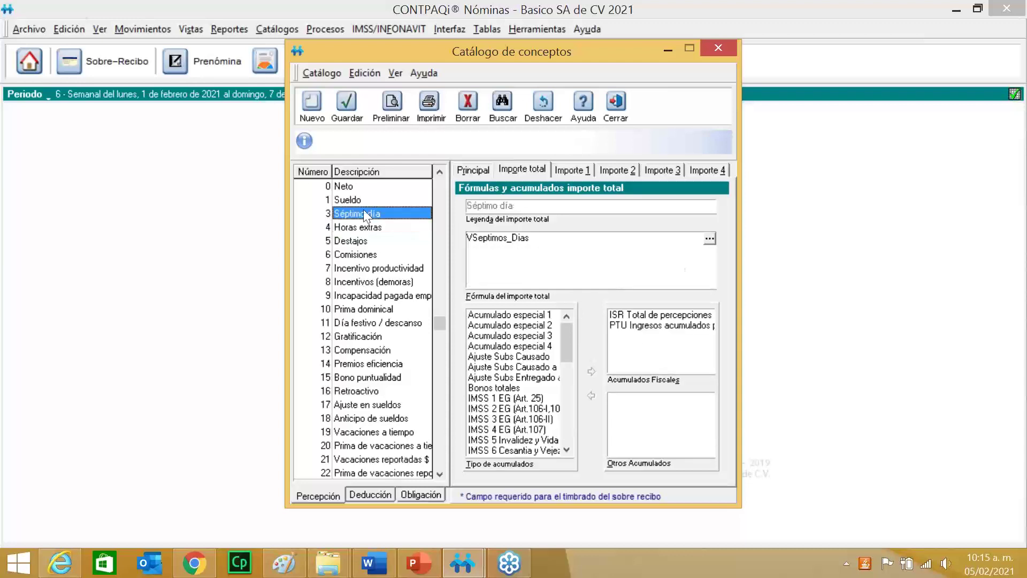
{"action": "left_click", "coordinate": [370, 201]}
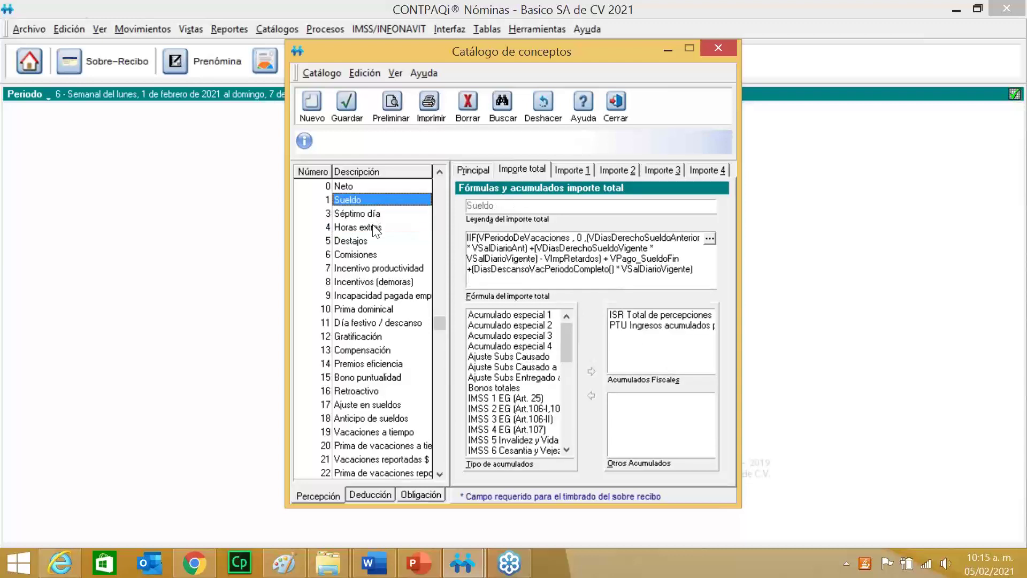
{"action": "left_click", "coordinate": [376, 254]}
{"action": "left_click", "coordinate": [377, 268]}
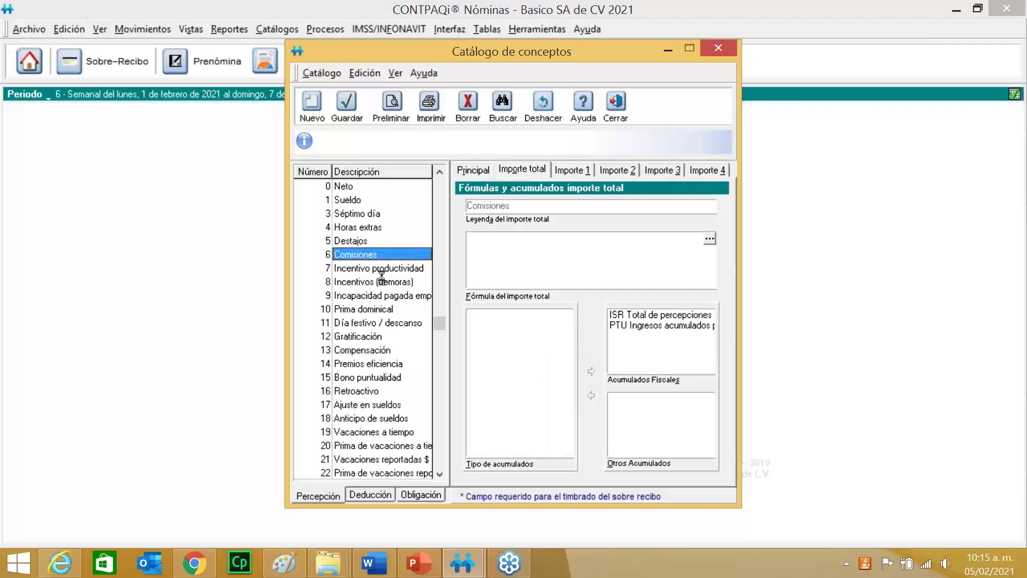
{"action": "left_click", "coordinate": [375, 282]}
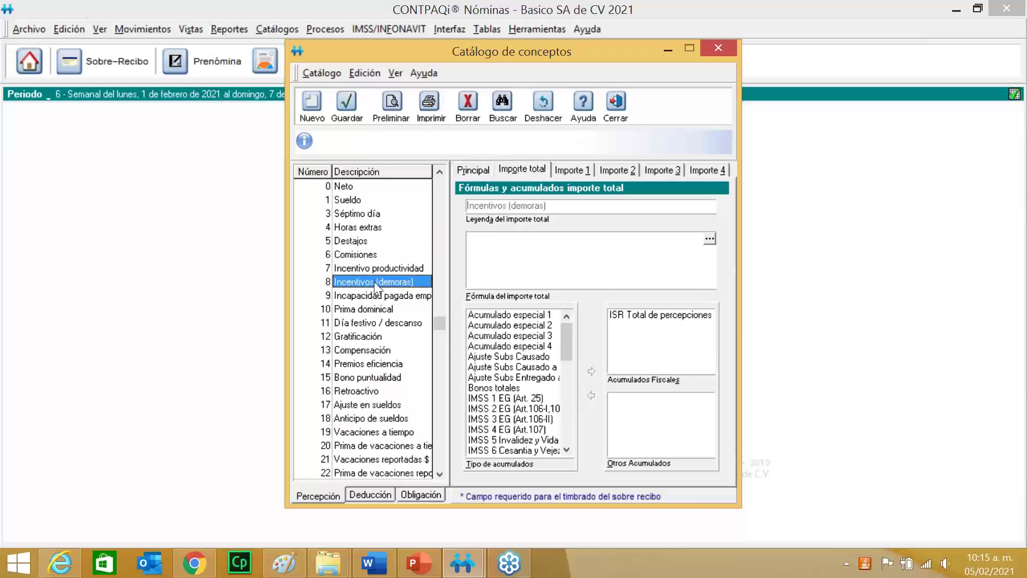
Examine the formulas and accumulated items of the Sueldo perception from Importe 1 through Importe 4
{"action": "left_click", "coordinate": [363, 241]}
{"action": "left_click", "coordinate": [359, 214]}
{"action": "left_click", "coordinate": [358, 200]}
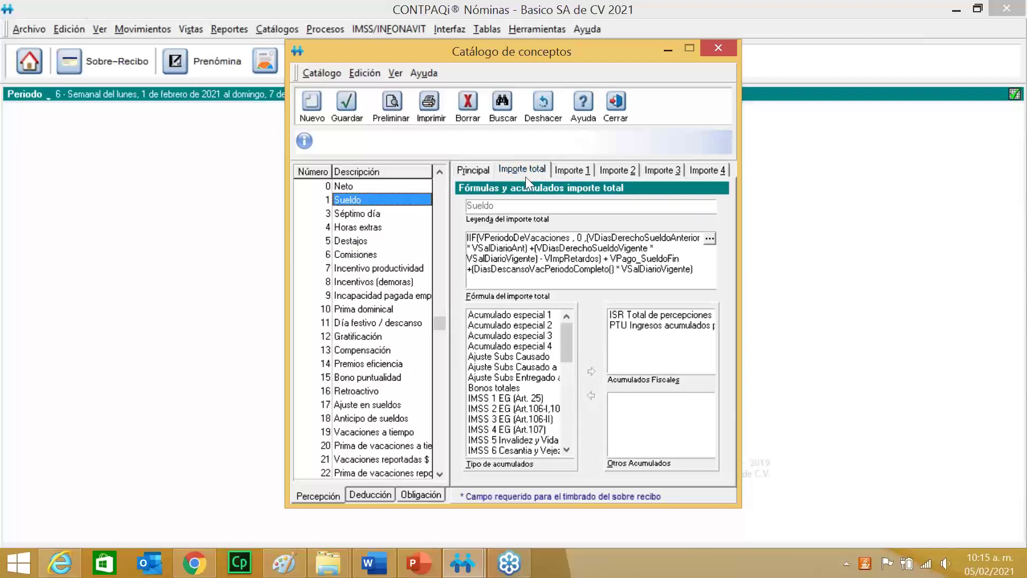
{"action": "left_click", "coordinate": [587, 171]}
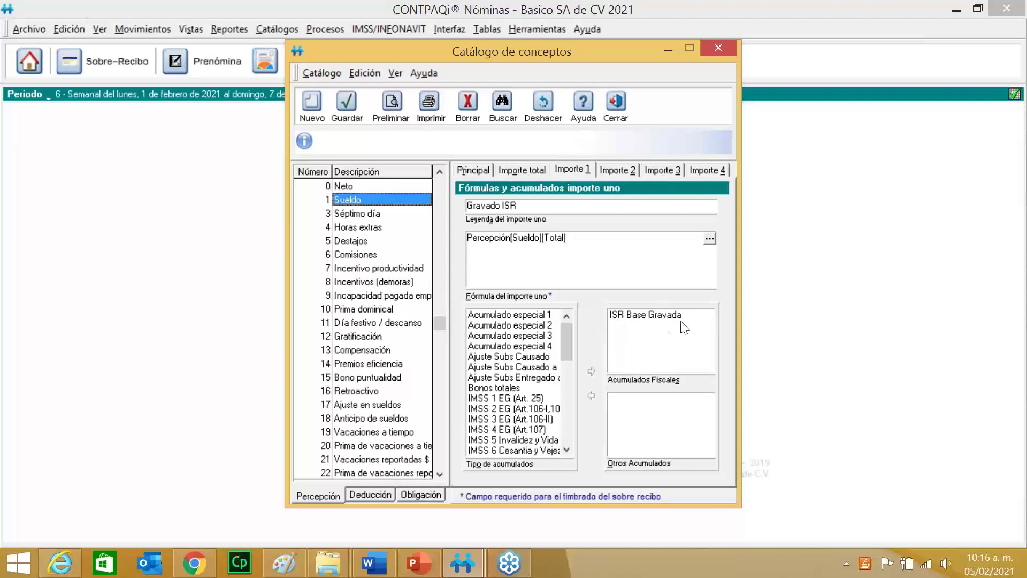
{"action": "left_click", "coordinate": [615, 170]}
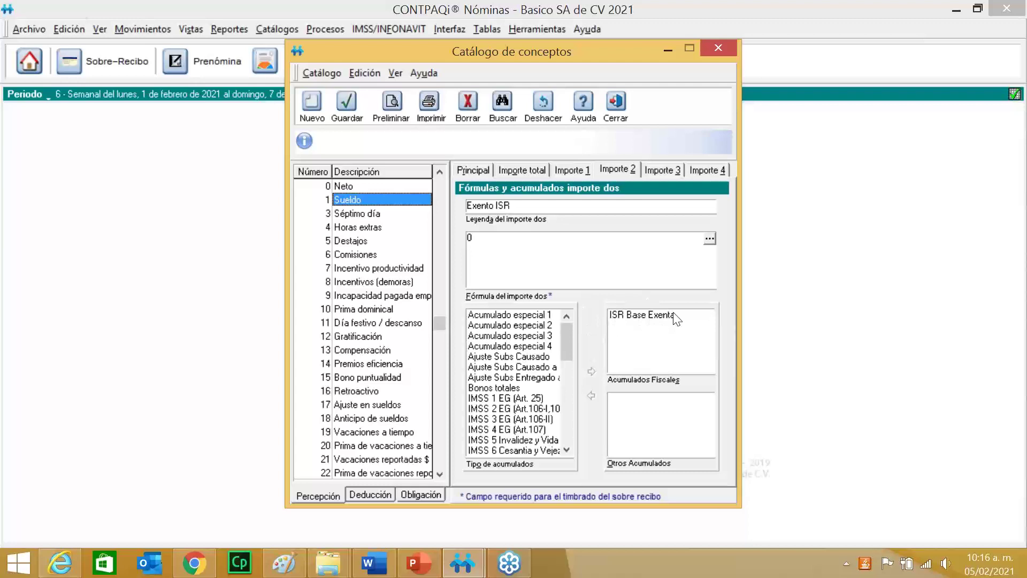
{"action": "left_click", "coordinate": [660, 165]}
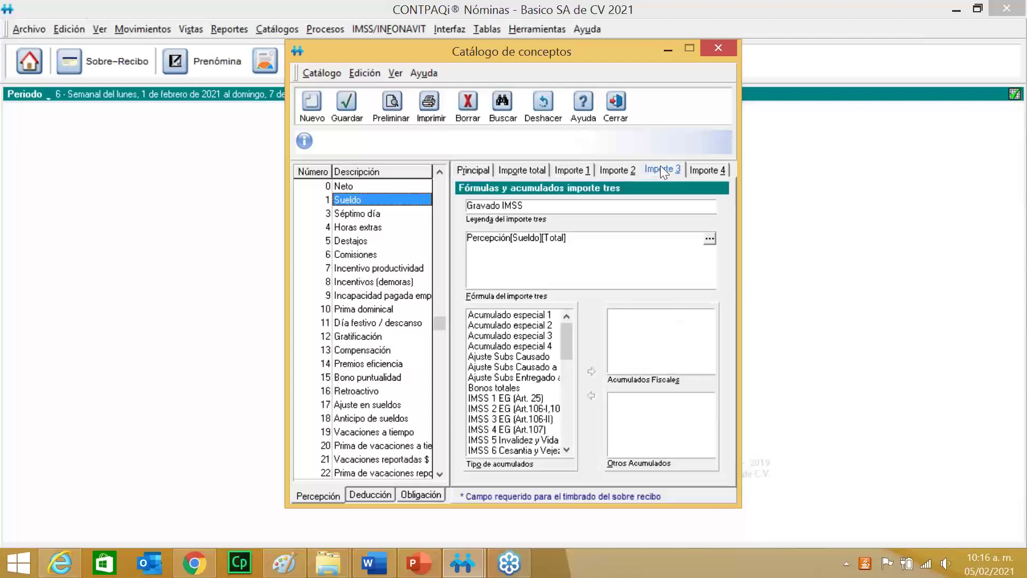
{"action": "left_click", "coordinate": [705, 172]}
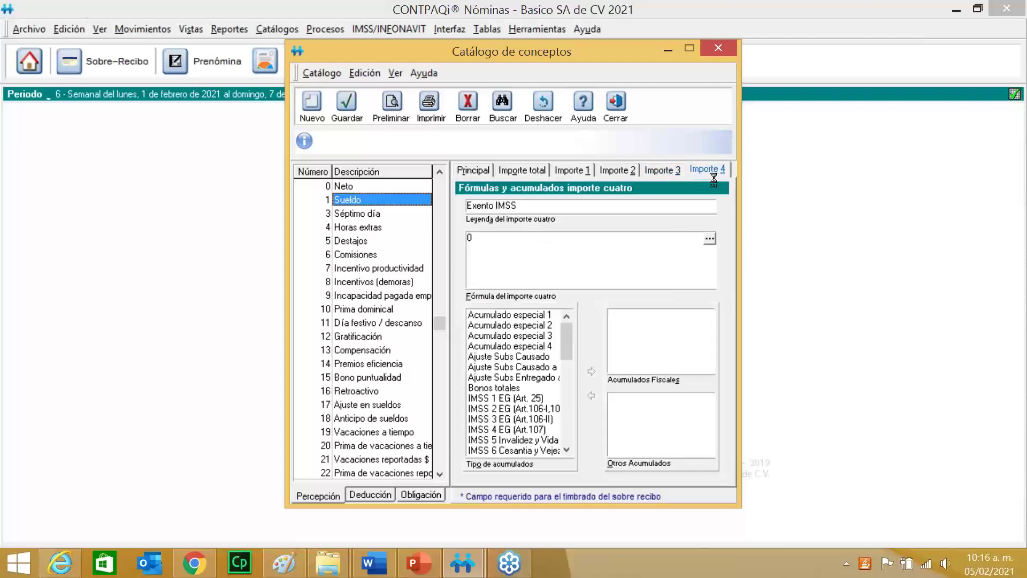
Compare the Importe 3 (Gravado IMSS) formulas and accumulated items of Sueldo, Horas extras and Comisiones
{"action": "left_click", "coordinate": [663, 171]}
{"action": "left_click", "coordinate": [387, 214]}
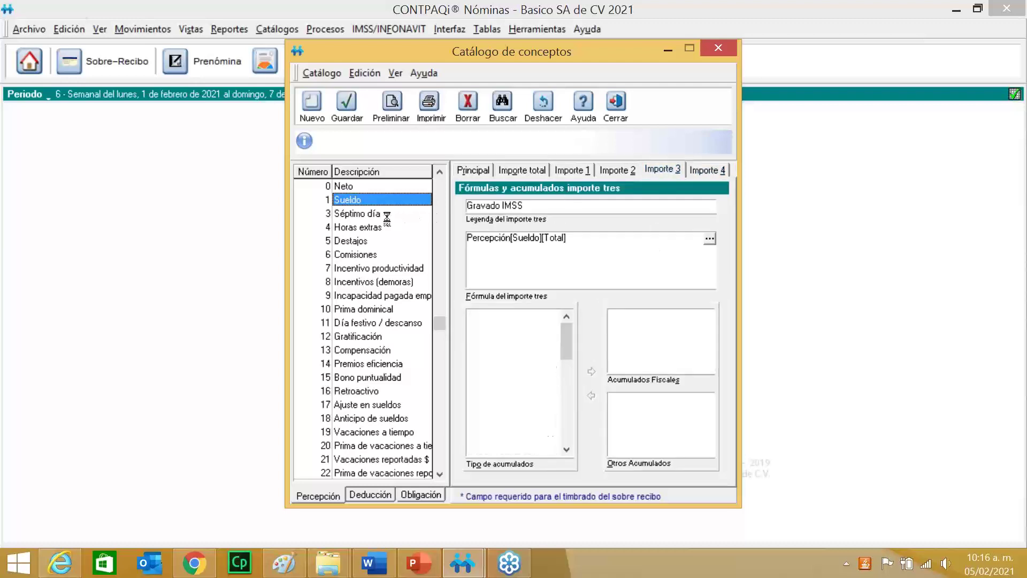
{"action": "left_click", "coordinate": [377, 227]}
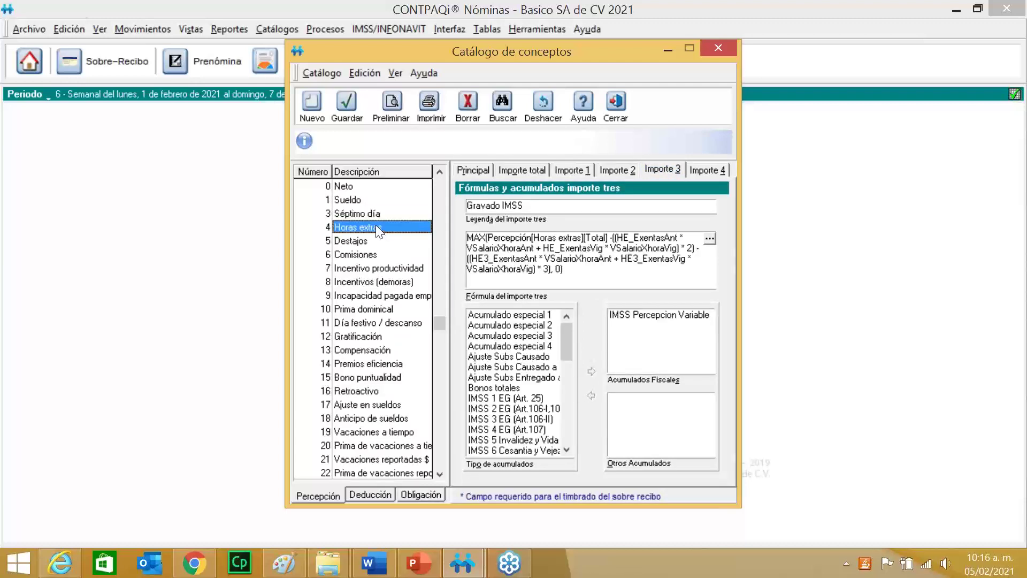
{"action": "left_click", "coordinate": [372, 214]}
{"action": "left_click", "coordinate": [364, 200]}
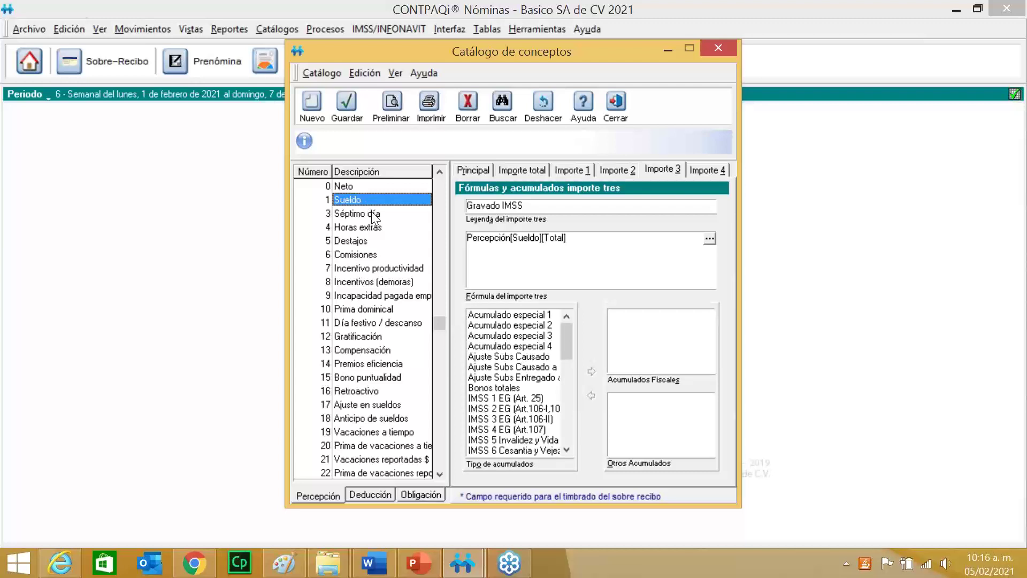
{"action": "left_click", "coordinate": [373, 227]}
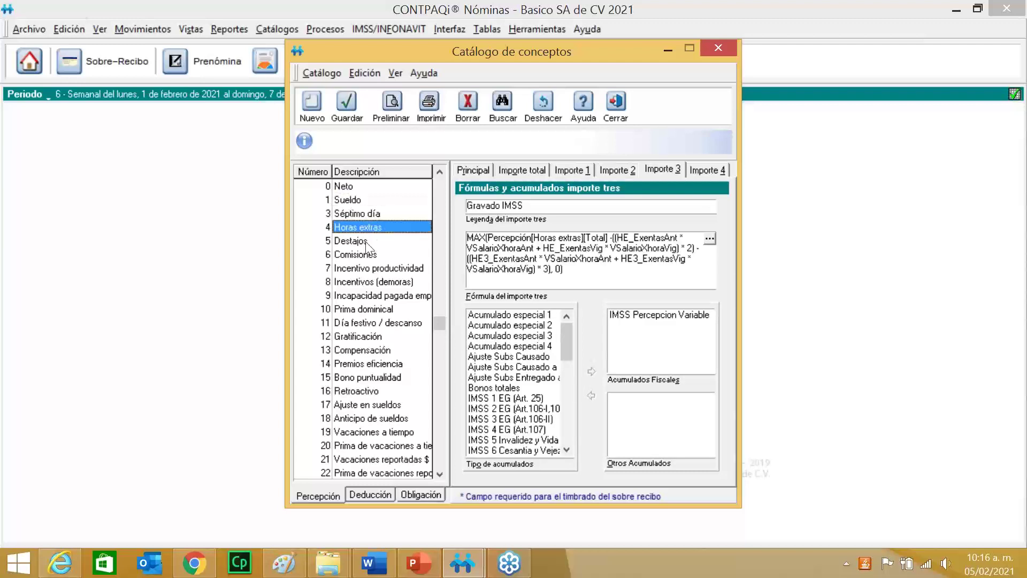
{"action": "left_click", "coordinate": [369, 256]}
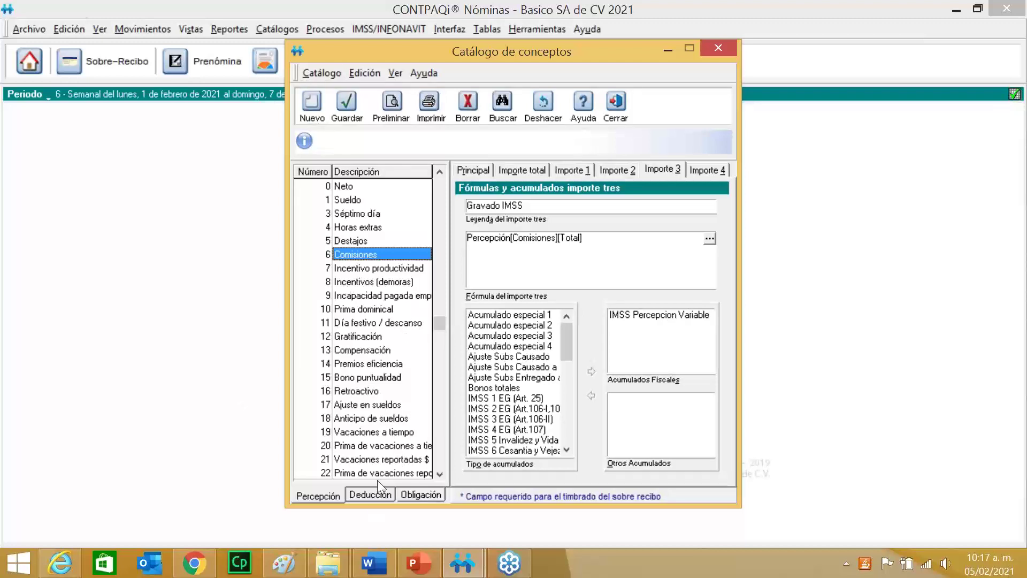
Display the deductions and examine the Importe 1 formula of Ret. Enf. y Mat. obrero
{"action": "left_click", "coordinate": [371, 496]}
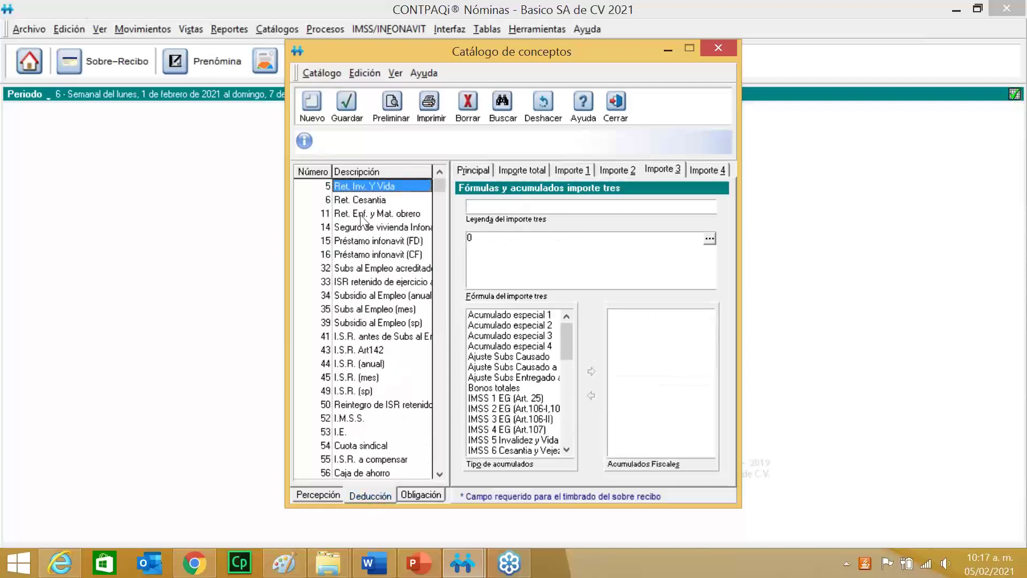
{"action": "left_click", "coordinate": [364, 220]}
{"action": "left_click", "coordinate": [589, 169]}
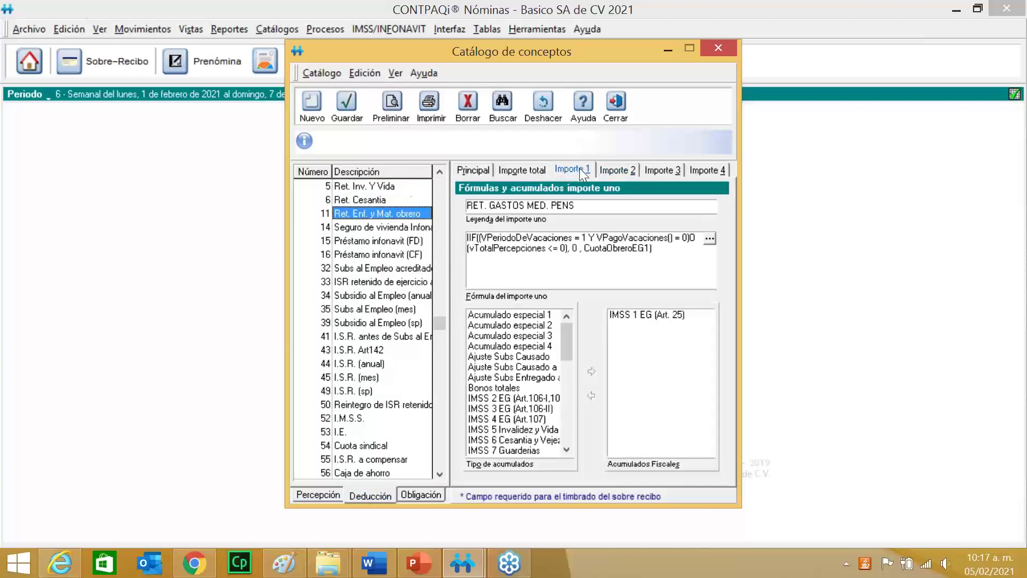
Examine the Importe 1 through Importe 4 legends and formulas of the Préstamo infonavit (FD) deduction
{"action": "left_click", "coordinate": [398, 244]}
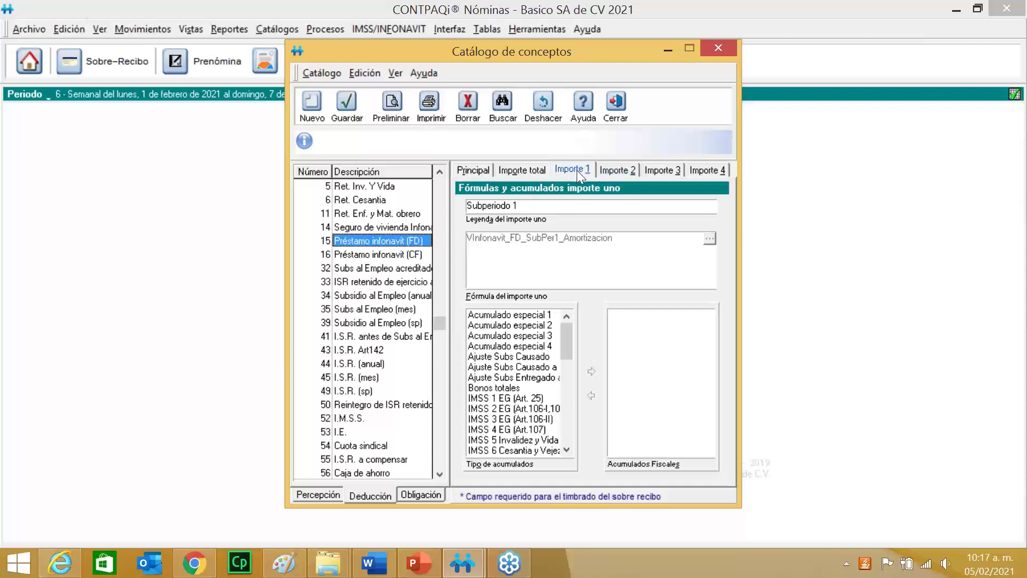
{"action": "left_click", "coordinate": [632, 170]}
{"action": "left_click", "coordinate": [655, 170]}
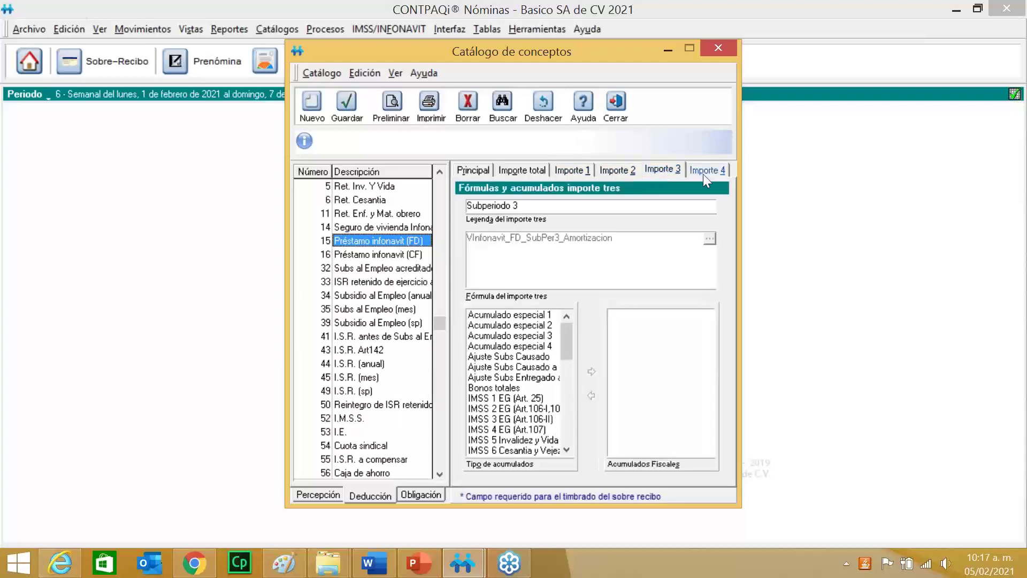
{"action": "left_click", "coordinate": [703, 171]}
{"action": "left_click", "coordinate": [662, 170]}
{"action": "left_click", "coordinate": [618, 170]}
{"action": "left_click", "coordinate": [580, 171]}
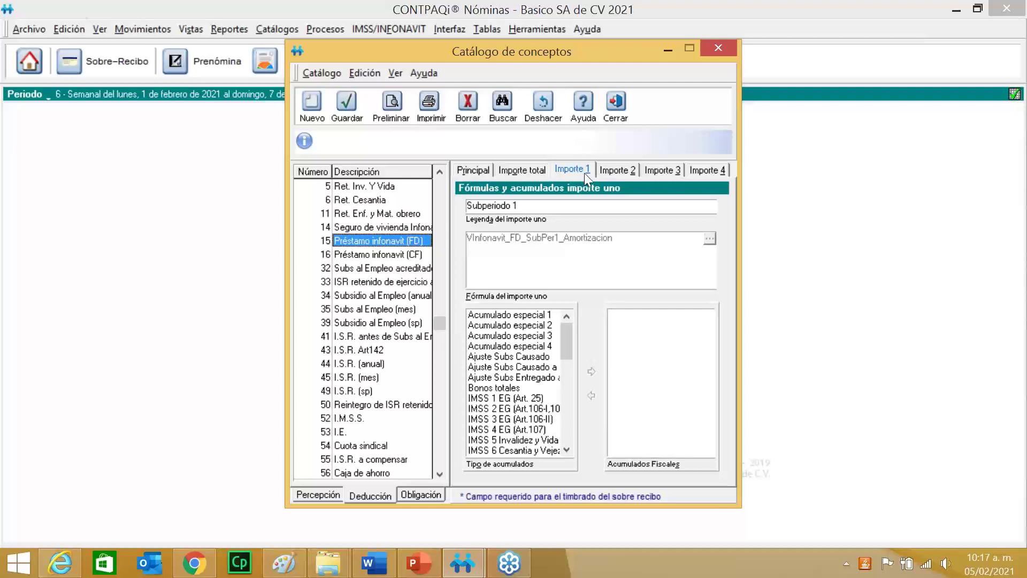
{"action": "left_click", "coordinate": [677, 172]}
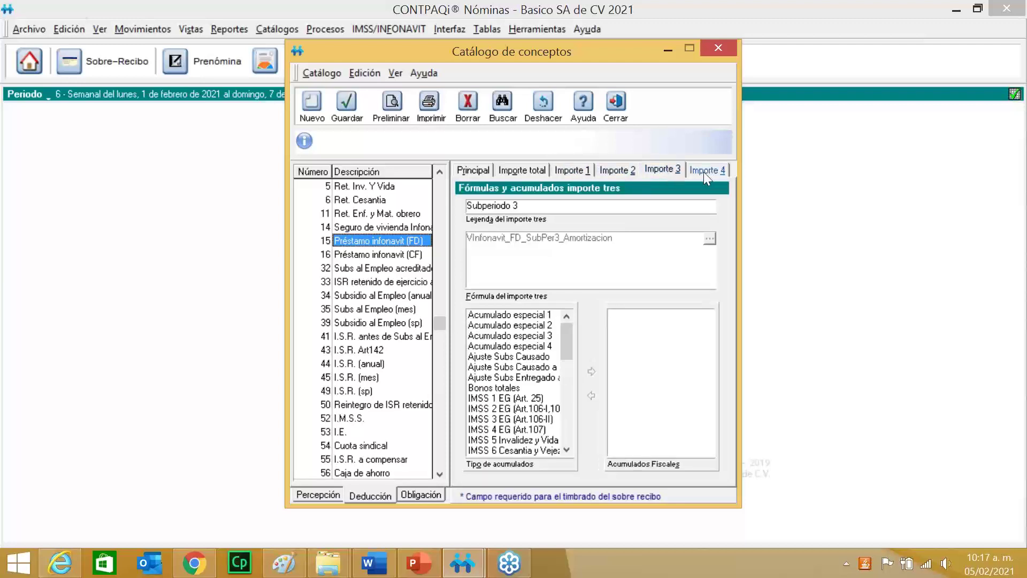
{"action": "left_click", "coordinate": [704, 171]}
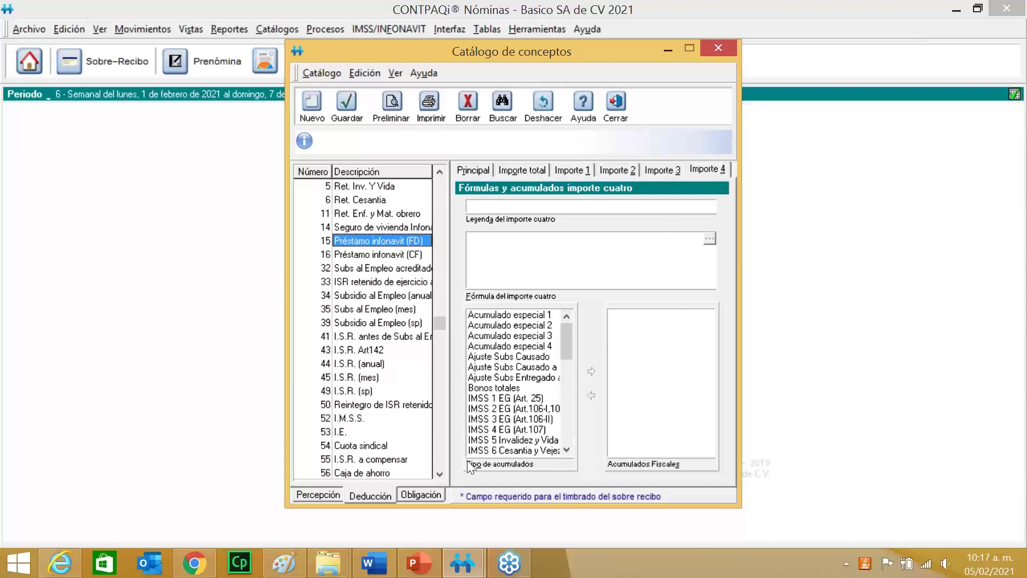
View the obligations list, return to the perceptions and check the last perception number in use
{"action": "left_click", "coordinate": [433, 490]}
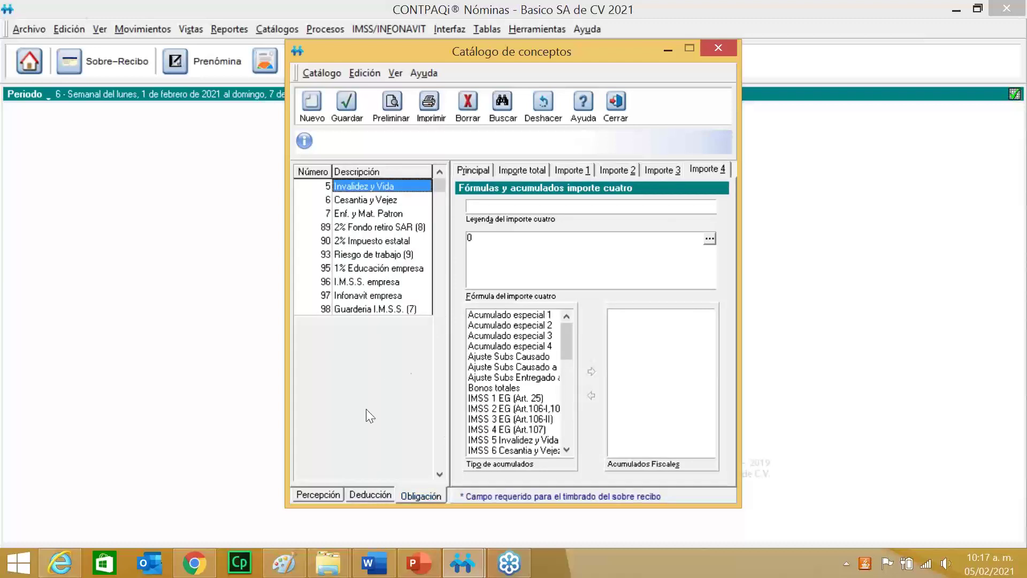
{"action": "left_click", "coordinate": [332, 495]}
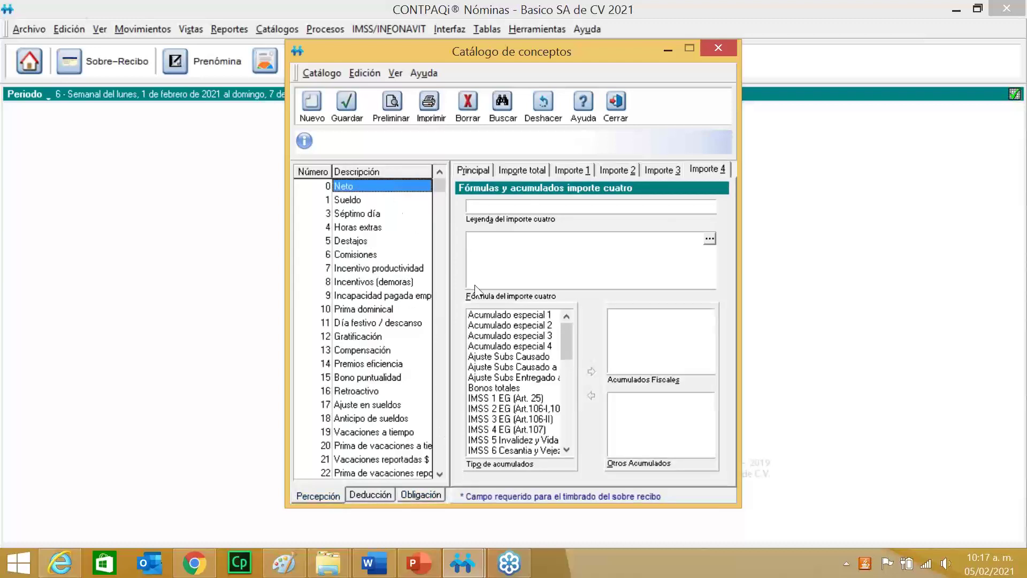
{"action": "left_click", "coordinate": [316, 120]}
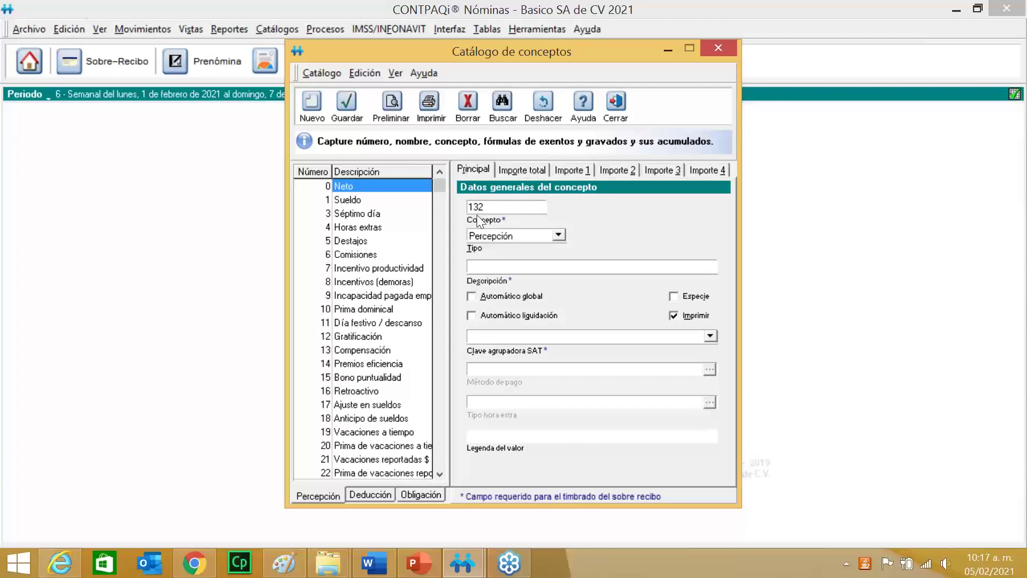
{"action": "left_click", "coordinate": [441, 191]}
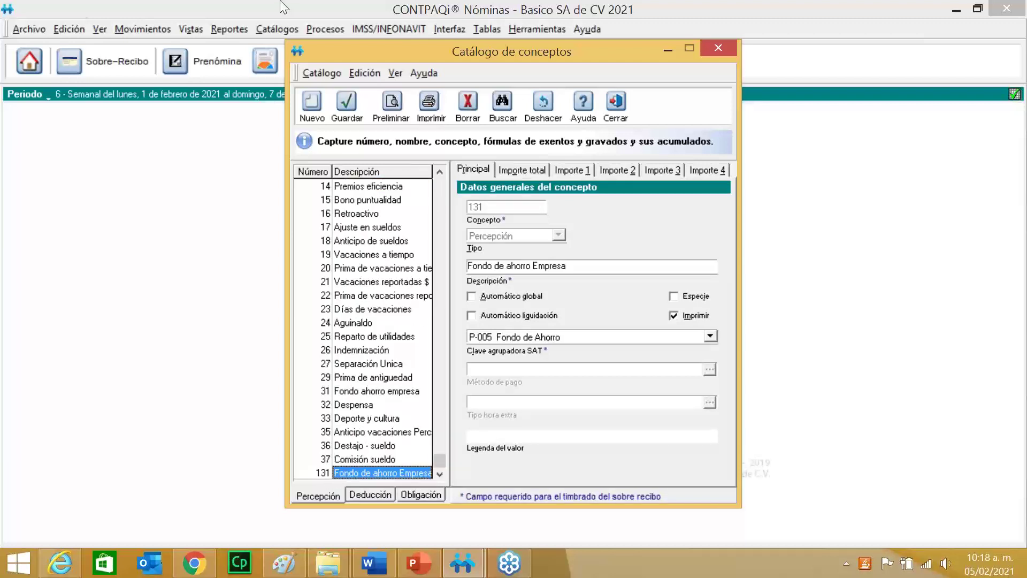
Start a new perception concept with number 200 and the description "Bano garantizado"
{"action": "left_click", "coordinate": [307, 107]}
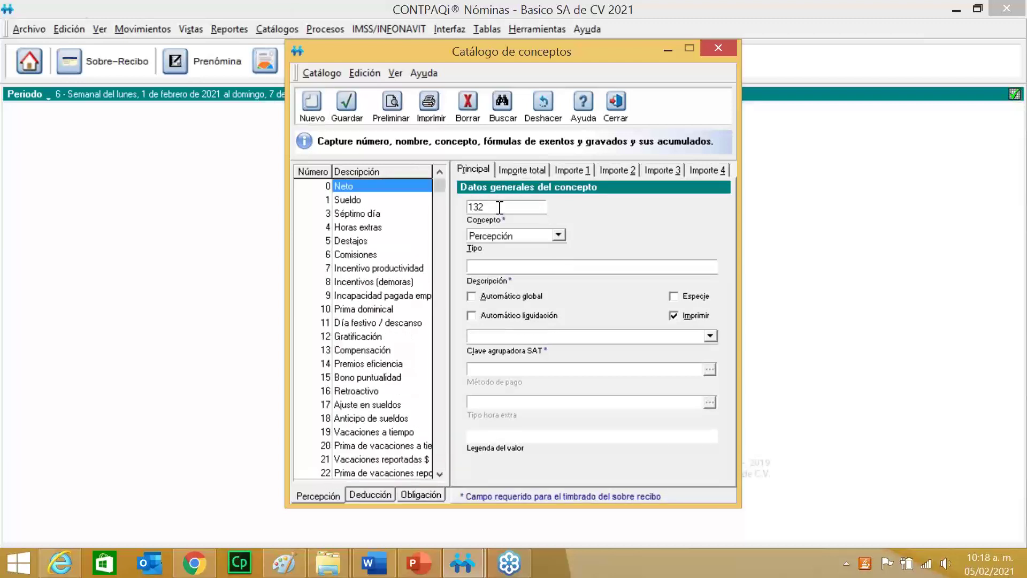
{"action": "type", "text": "200"}
{"action": "left_click", "coordinate": [503, 266]}
{"action": "type", "text": "Bano garantizado"}
Make concept 200 both Automático global and Automático liquidación, accepting its addition to all employees
{"action": "left_click", "coordinate": [503, 298]}
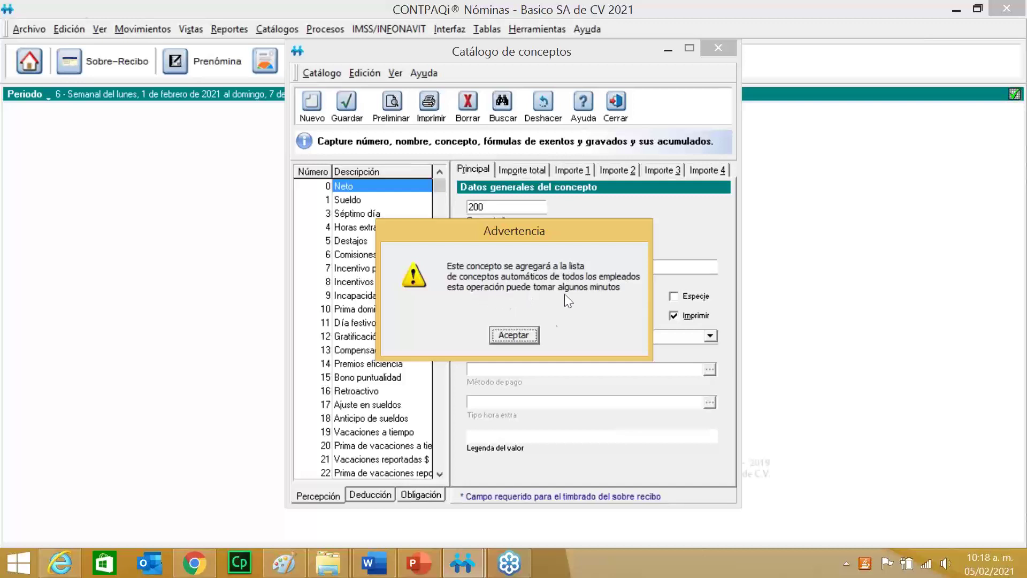
{"action": "left_click", "coordinate": [529, 335]}
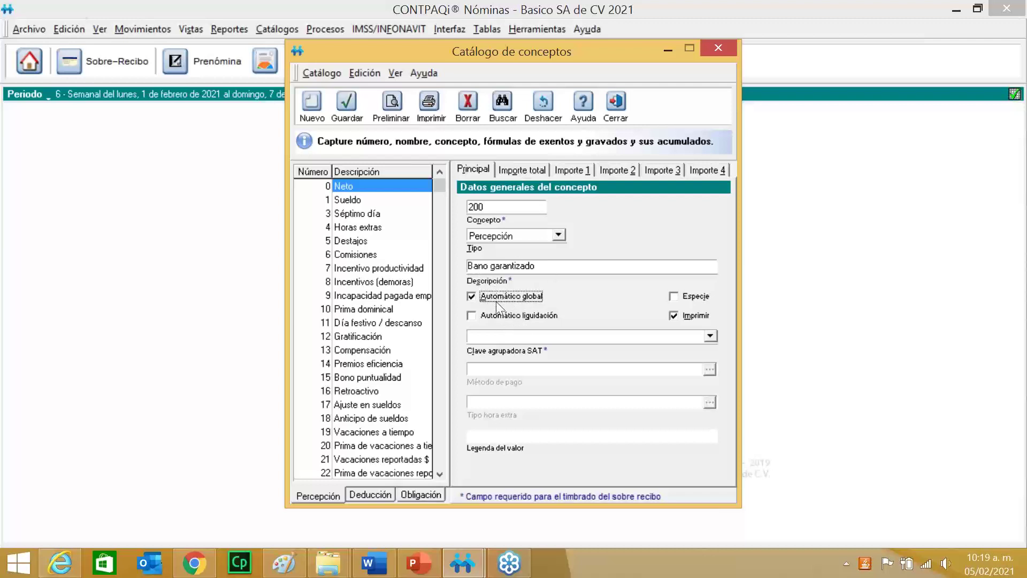
{"action": "left_click", "coordinate": [480, 314]}
Assign the SAT grouping key P-038 Otros ingresos por salarios to concept 200 and save it
{"action": "left_click", "coordinate": [709, 337]}
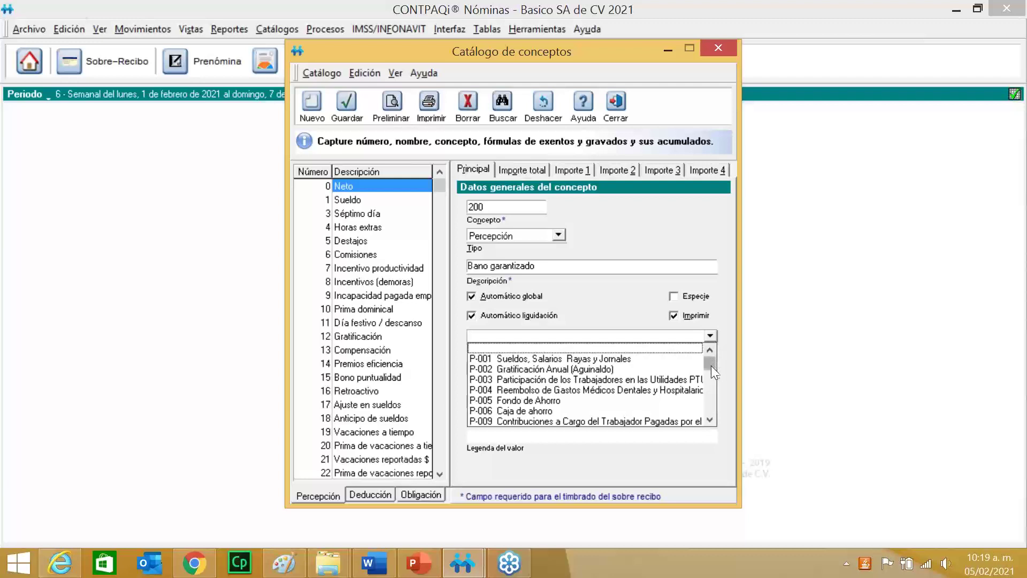
{"action": "left_click_drag", "start_coordinate": [711, 365], "coordinate": [644, 384]}
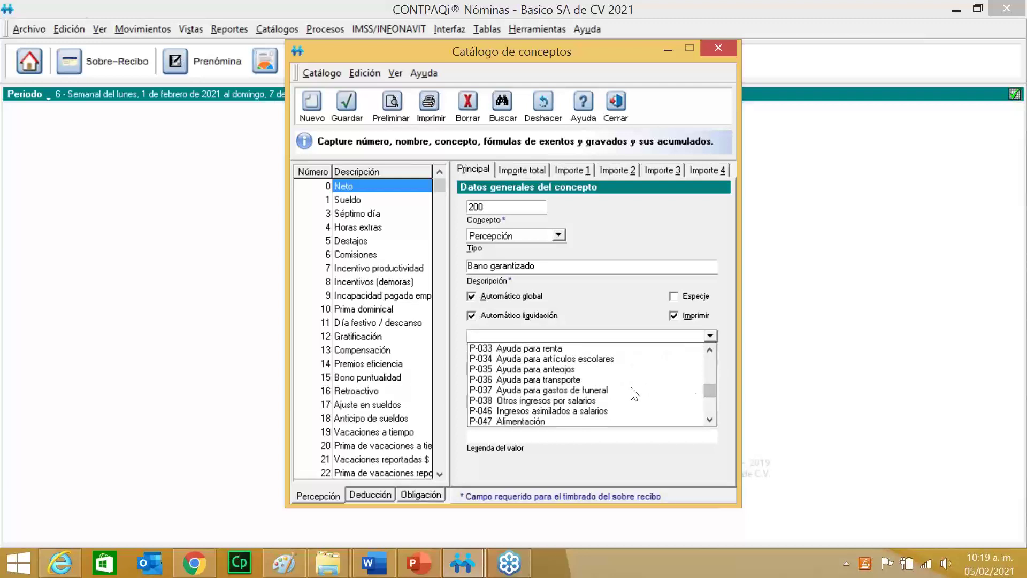
{"action": "left_click", "coordinate": [559, 401]}
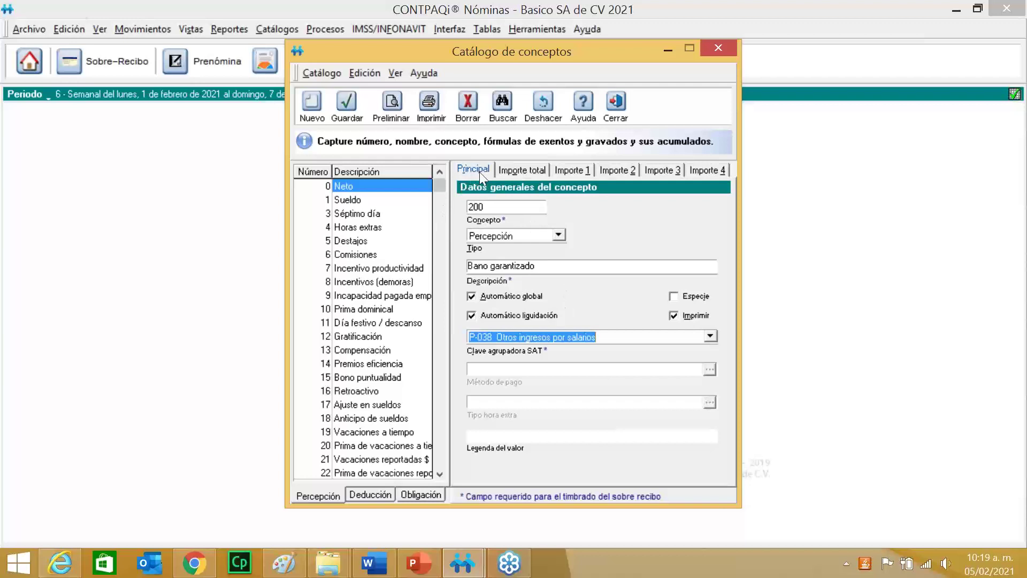
{"action": "left_click", "coordinate": [347, 119]}
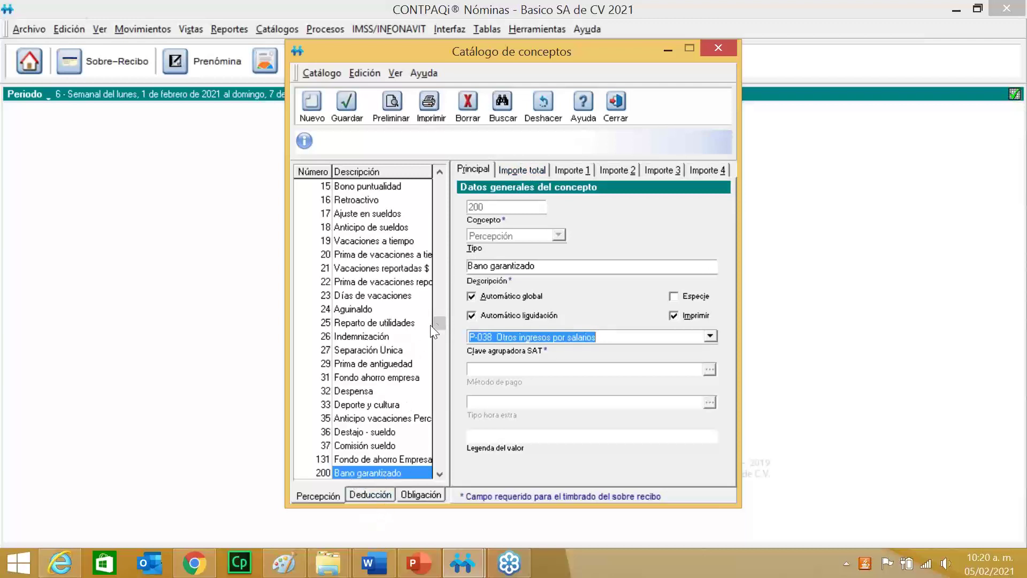
Open the Importe total formula of the Sueldo perception in the expression editor
{"action": "left_click_drag", "start_coordinate": [439, 322], "coordinate": [438, 162]}
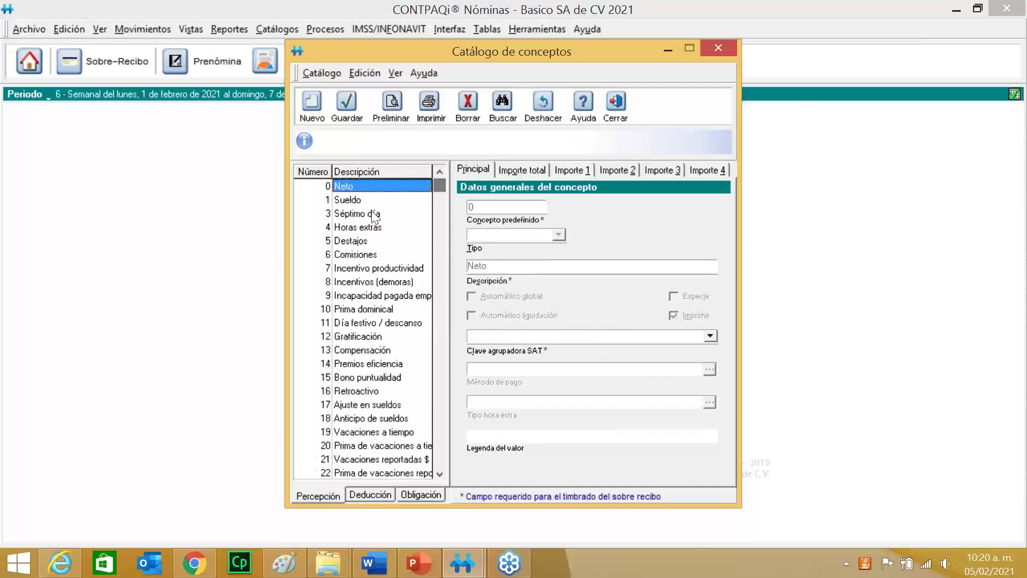
{"action": "left_click", "coordinate": [348, 201]}
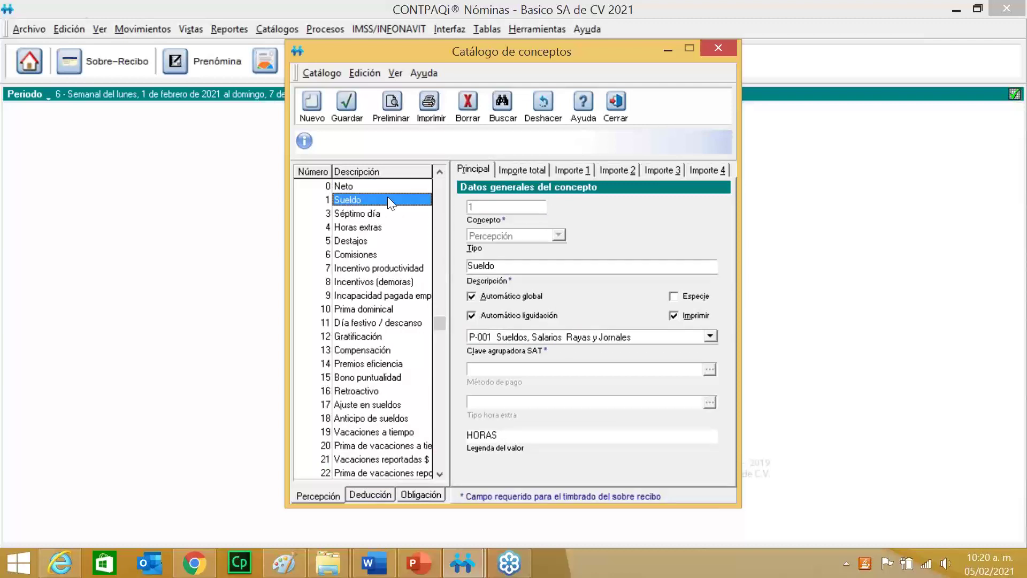
{"action": "left_click", "coordinate": [528, 169]}
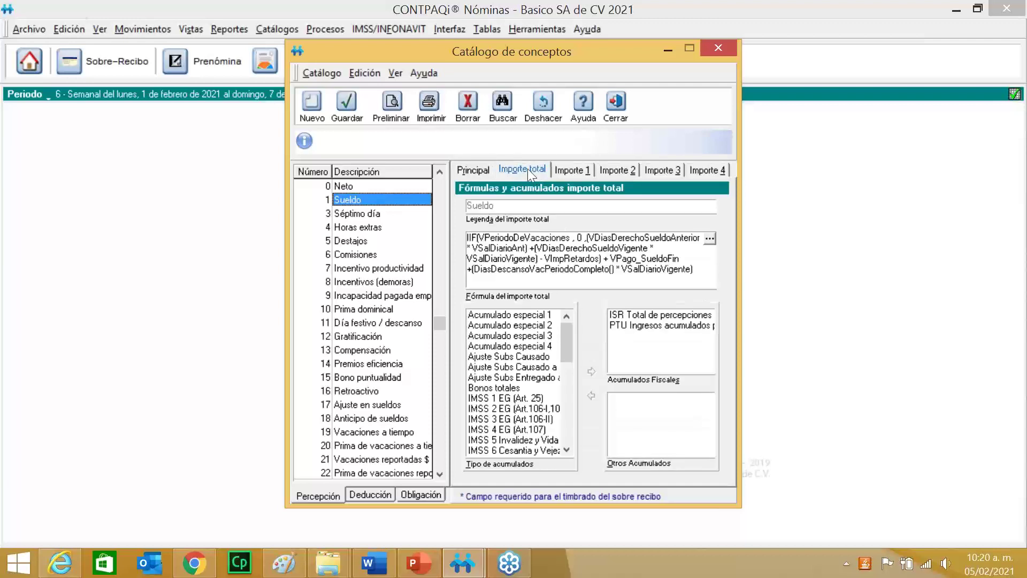
{"action": "left_click", "coordinate": [710, 239]}
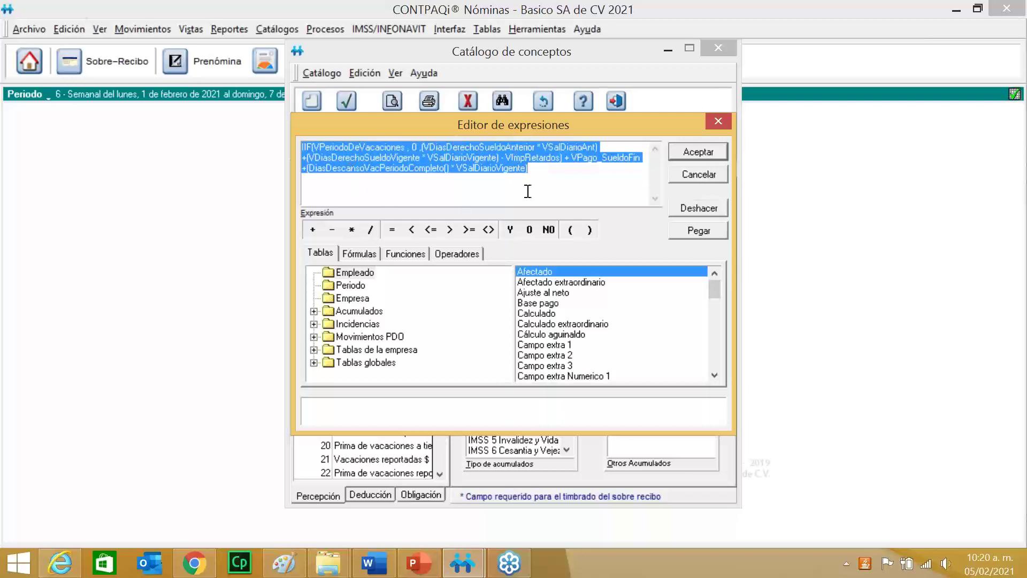
Examine the employee table fields available for the Sueldo formula, including Base pago, Campo extra 1, SBC, Sexo and Tipo
{"action": "left_click", "coordinate": [547, 194]}
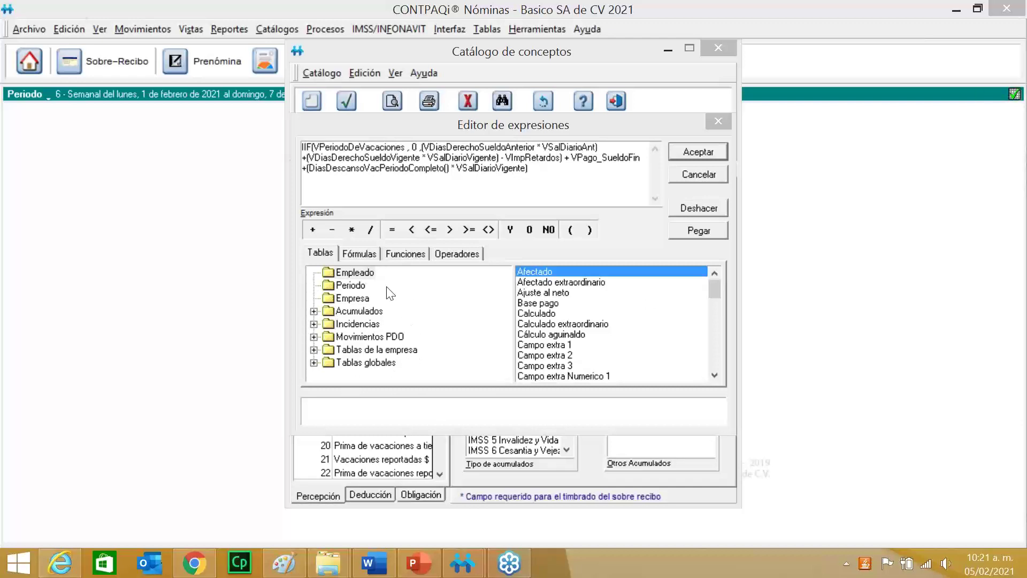
{"action": "left_click", "coordinate": [365, 275]}
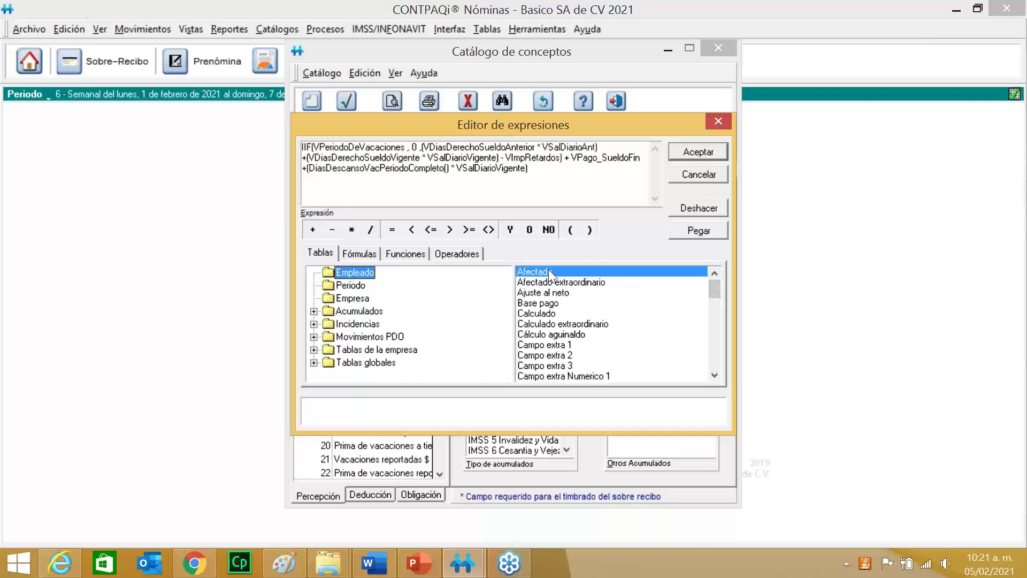
{"action": "left_click", "coordinate": [550, 303]}
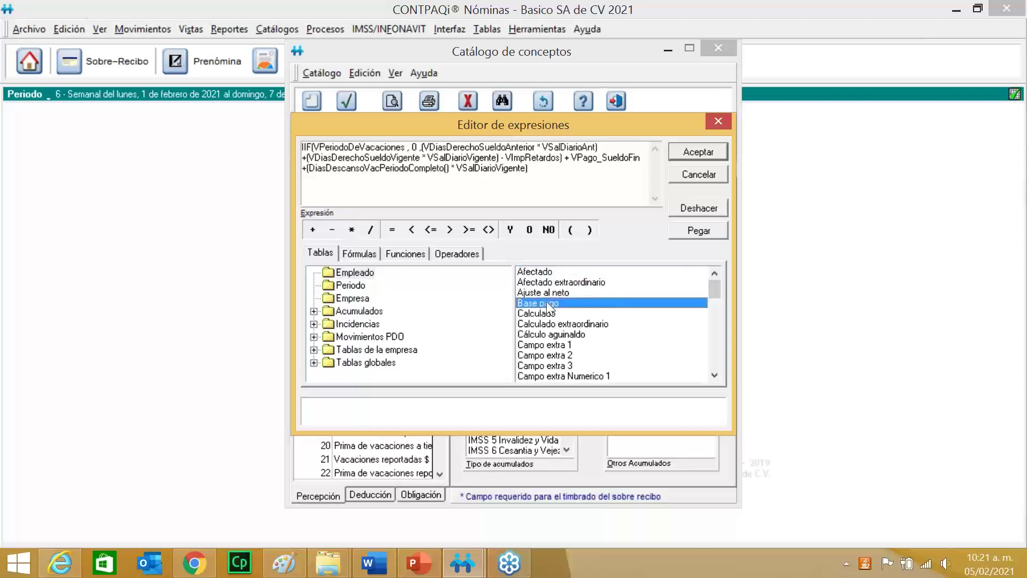
{"action": "left_click", "coordinate": [566, 347]}
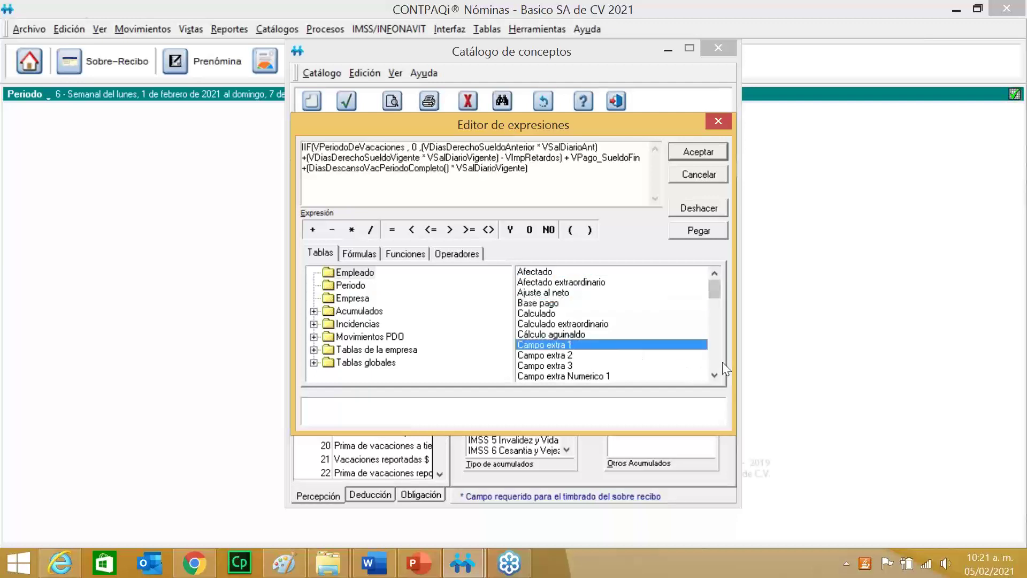
{"action": "left_click", "coordinate": [714, 359]}
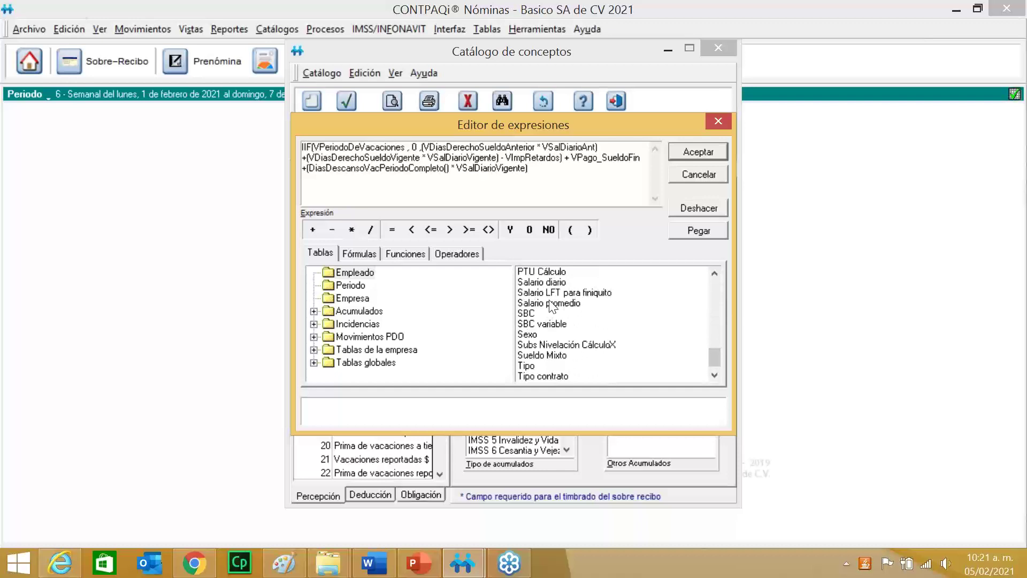
{"action": "left_click", "coordinate": [551, 304]}
{"action": "left_click", "coordinate": [554, 314]}
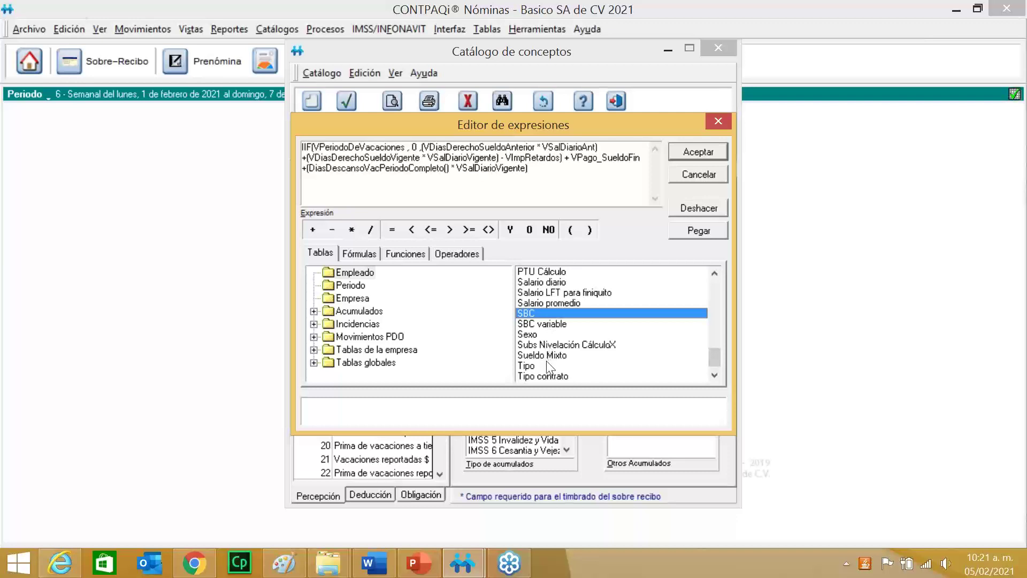
{"action": "left_click", "coordinate": [534, 334]}
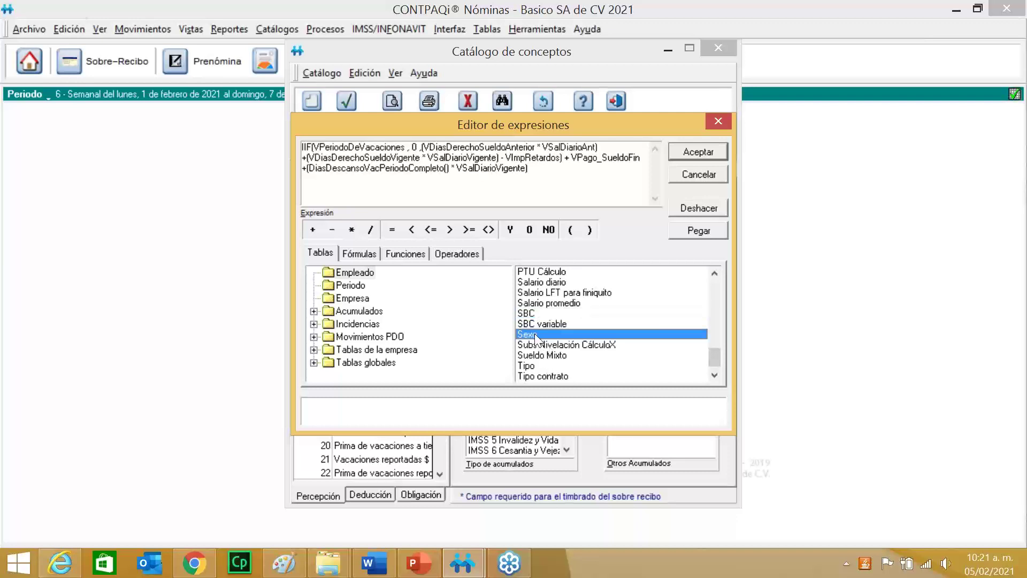
{"action": "left_click", "coordinate": [552, 364]}
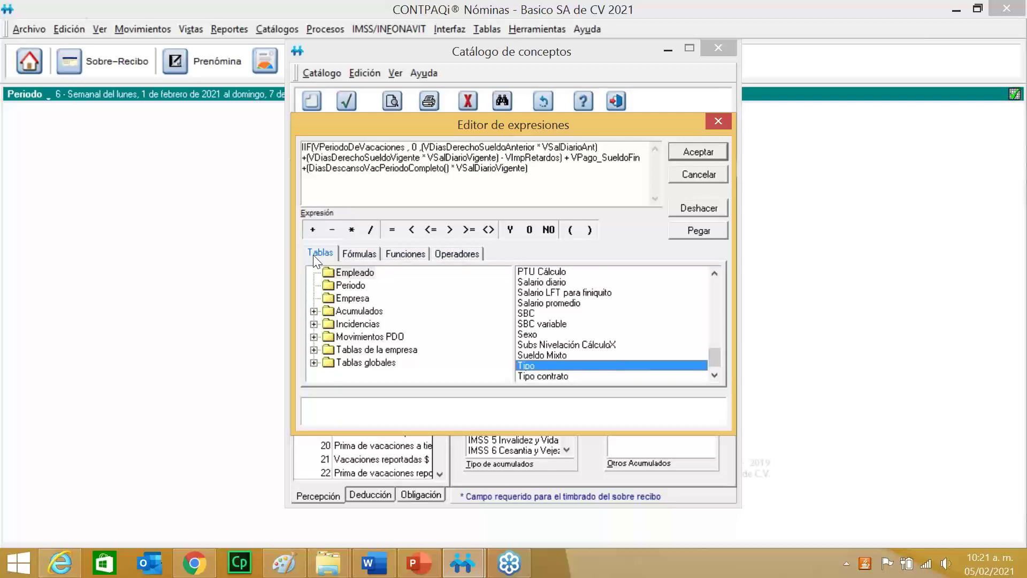
Look up which perceptions the period movements offer to the Sueldo formula, inspect the Sueldo fields, and close the expression editor without changes
{"action": "left_click", "coordinate": [351, 254]}
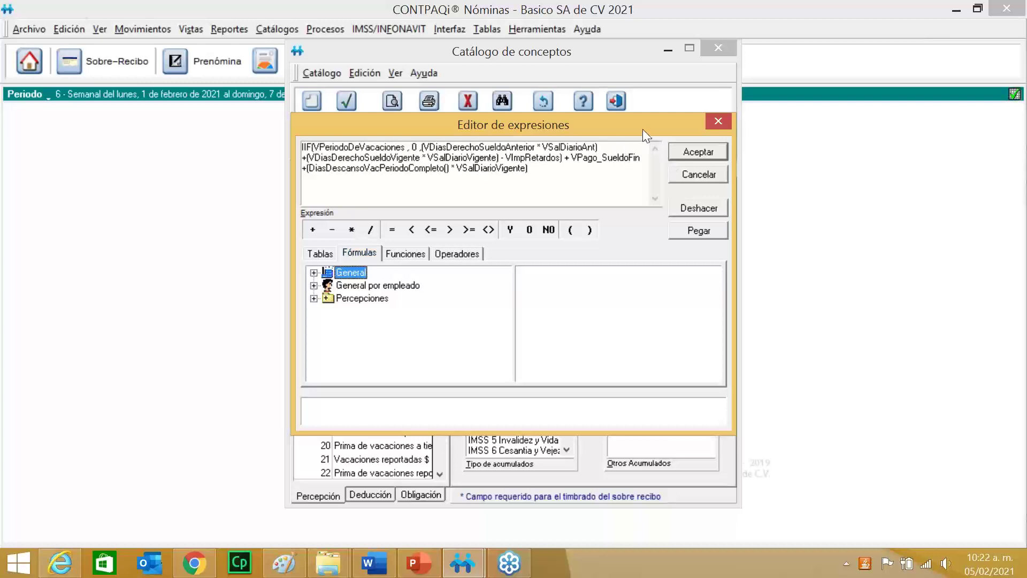
{"action": "left_click_drag", "start_coordinate": [643, 129], "coordinate": [799, 107]}
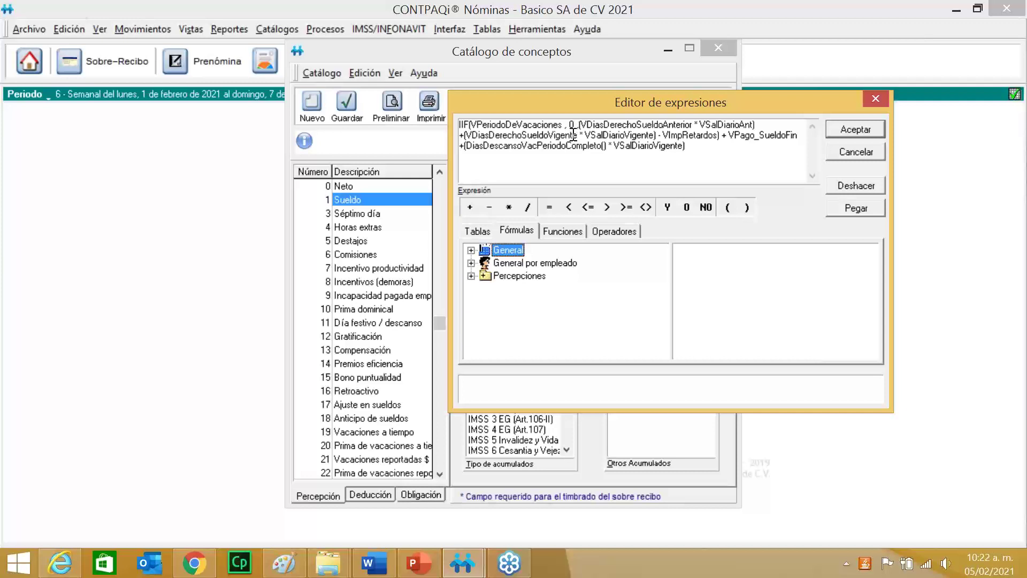
{"action": "left_click", "coordinate": [474, 234]}
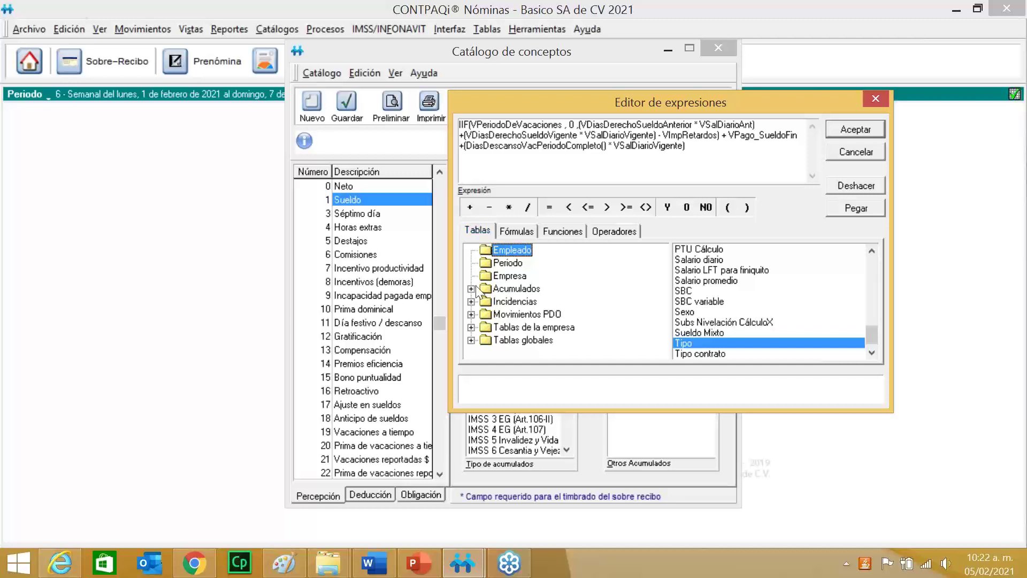
{"action": "left_click", "coordinate": [471, 315]}
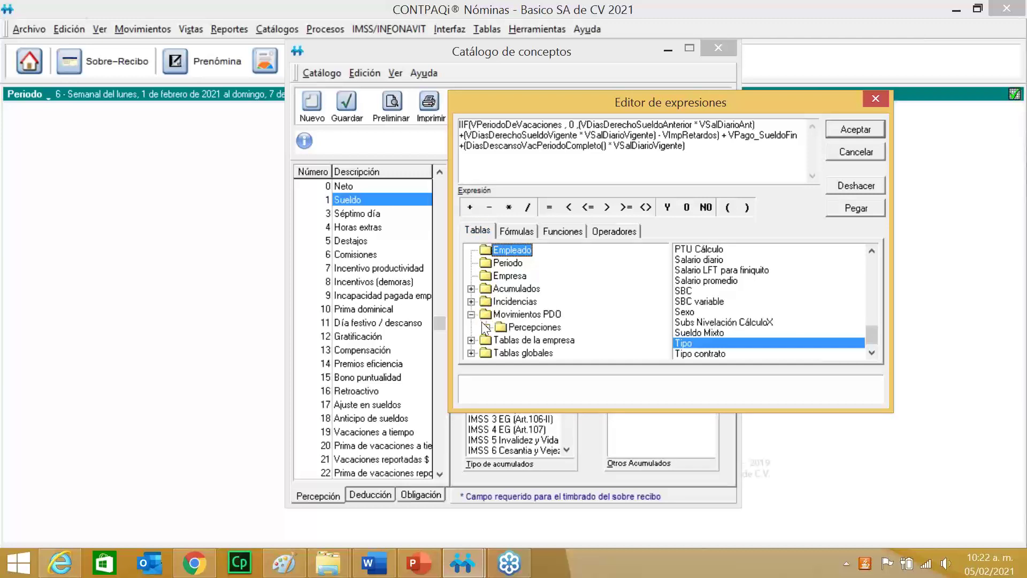
{"action": "left_click", "coordinate": [486, 327]}
{"action": "left_click", "coordinate": [541, 343]}
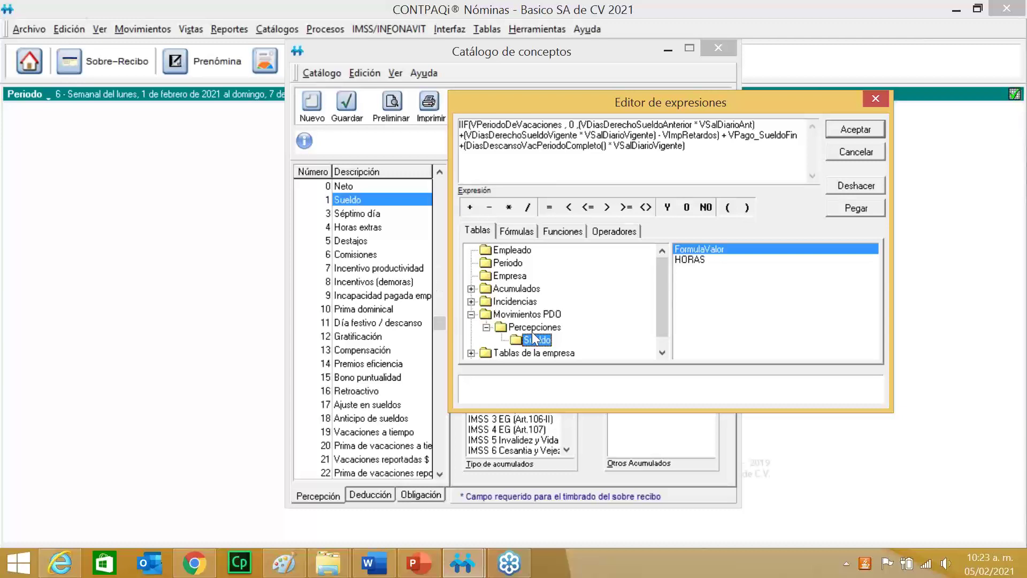
{"action": "left_click", "coordinate": [876, 98]}
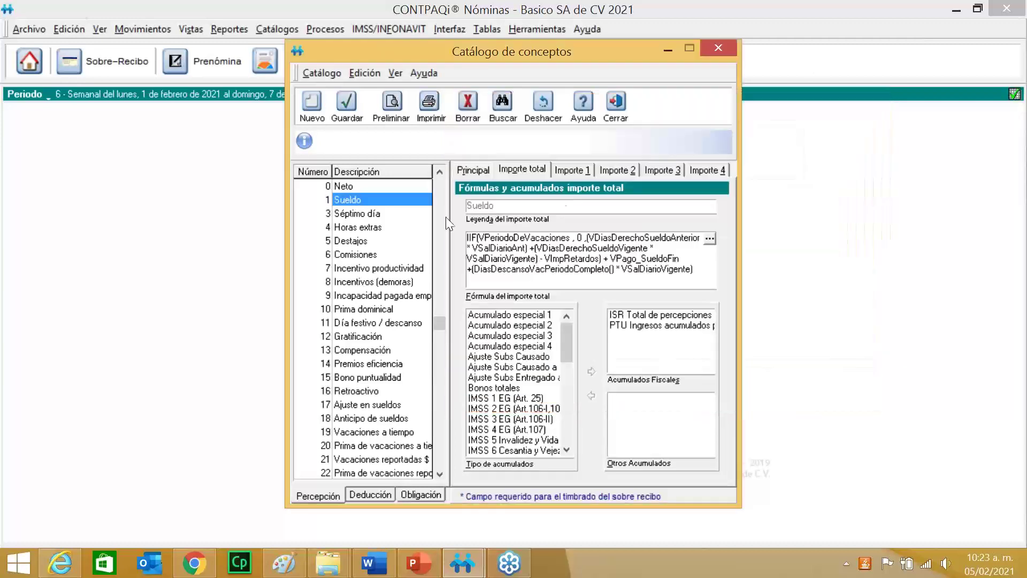
Open the Importe total formula of the Séptimo día perception and review the perceptions available under its period movements
{"action": "left_click", "coordinate": [378, 215]}
{"action": "left_click", "coordinate": [709, 240]}
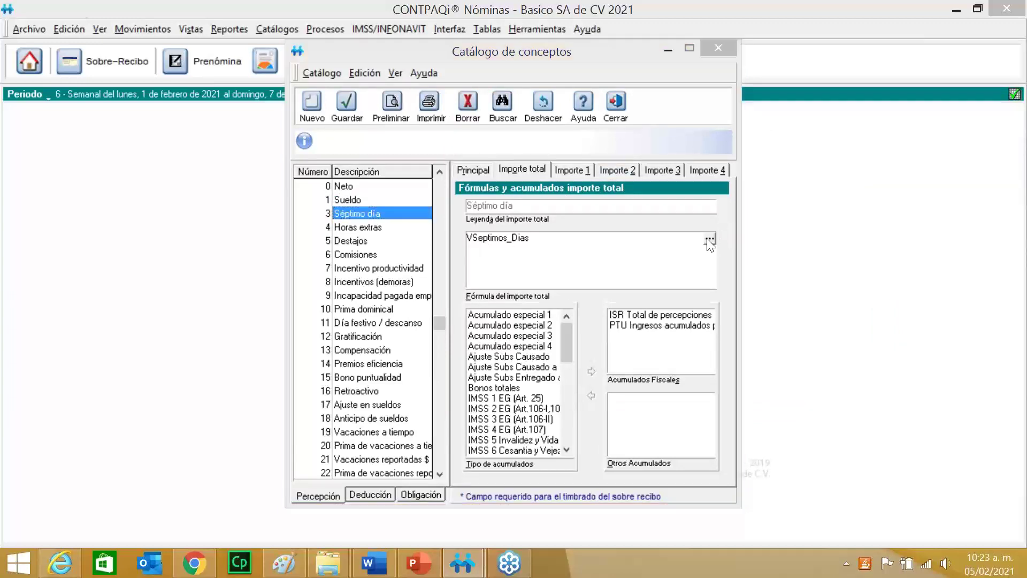
{"action": "left_click", "coordinate": [315, 336]}
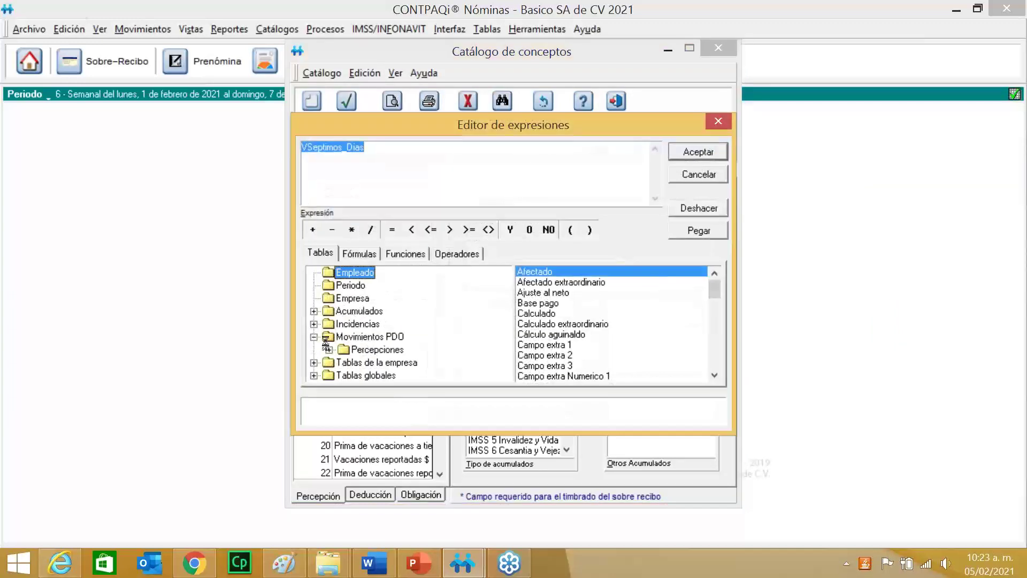
{"action": "left_click", "coordinate": [330, 349]}
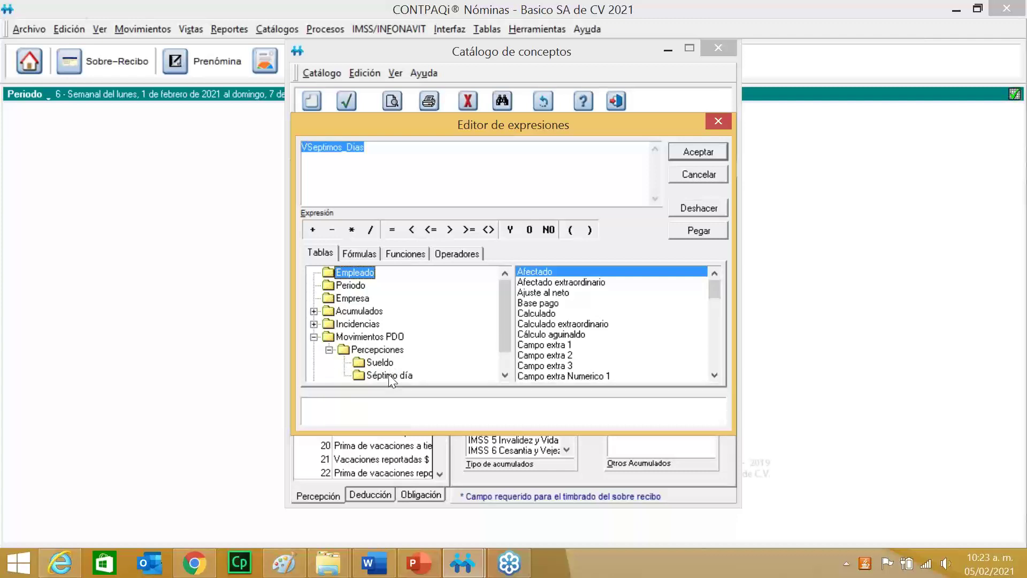
{"action": "left_click_drag", "start_coordinate": [512, 121], "coordinate": [639, 122]}
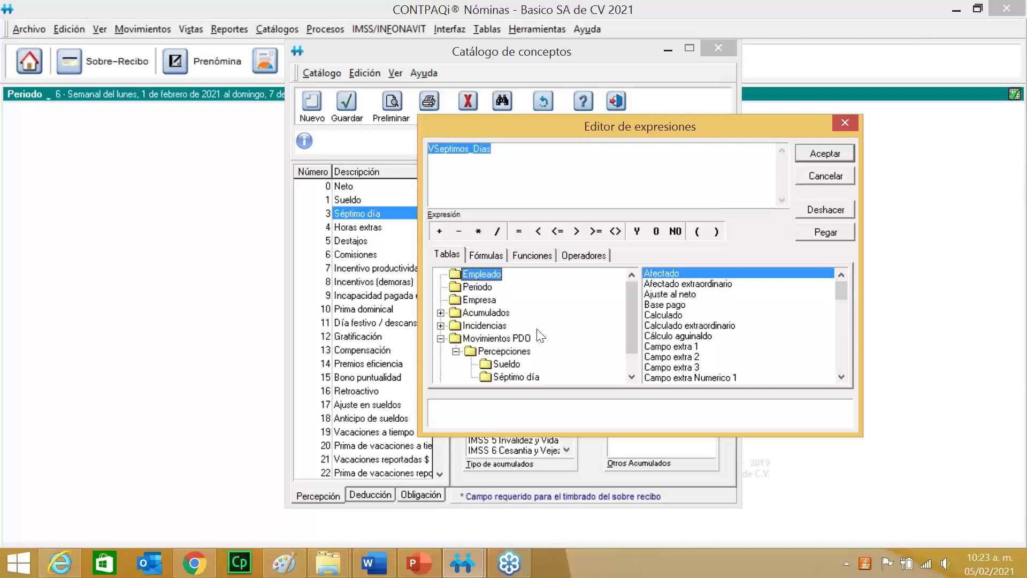
{"action": "left_click_drag", "start_coordinate": [608, 125], "coordinate": [581, 232]}
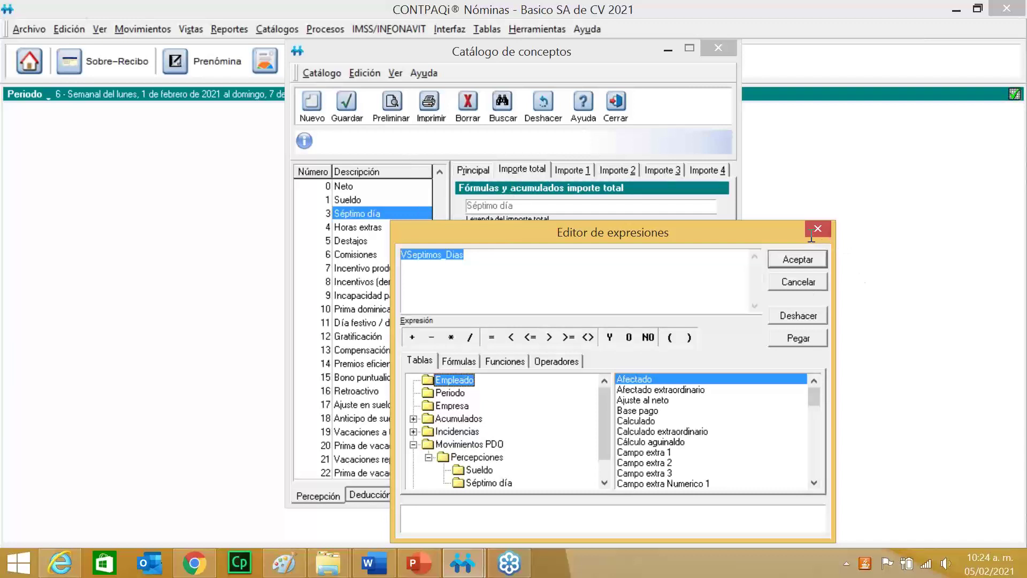
Review the predefined formula categories for Percepciones and General por empleado in the Séptimo día expression editor
{"action": "left_click", "coordinate": [457, 361]}
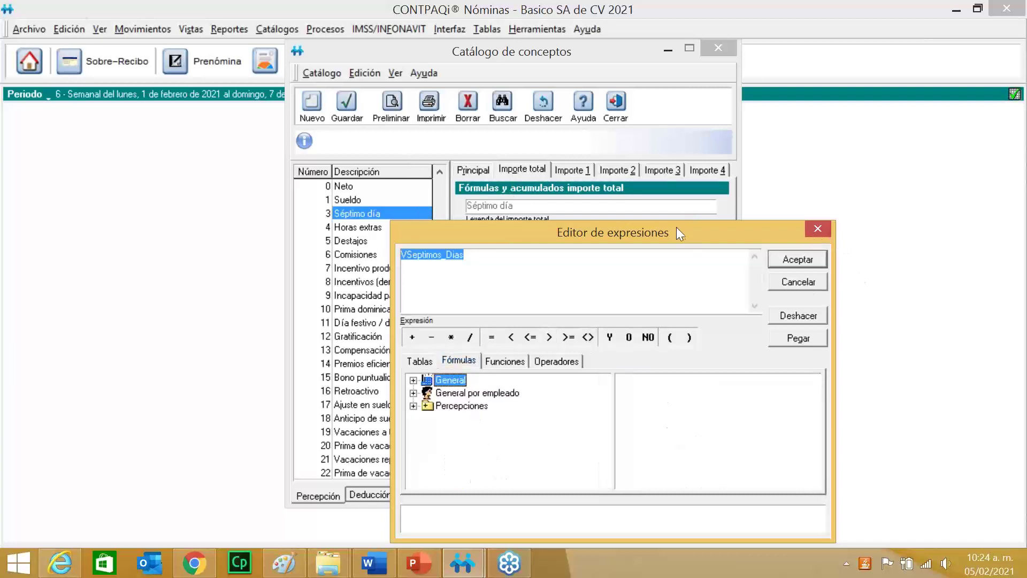
{"action": "left_click_drag", "start_coordinate": [676, 227], "coordinate": [654, 73]}
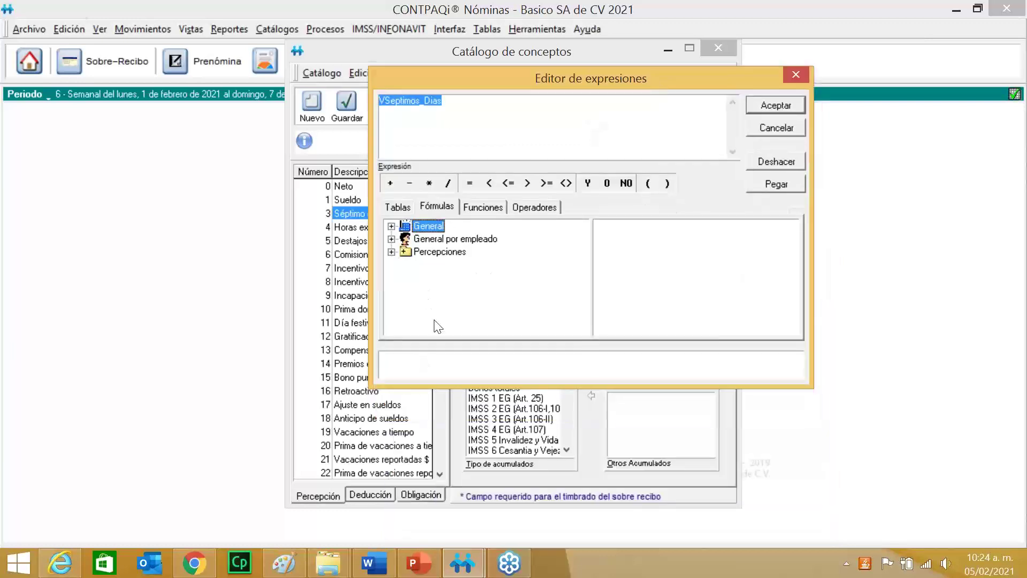
{"action": "left_click", "coordinate": [392, 252]}
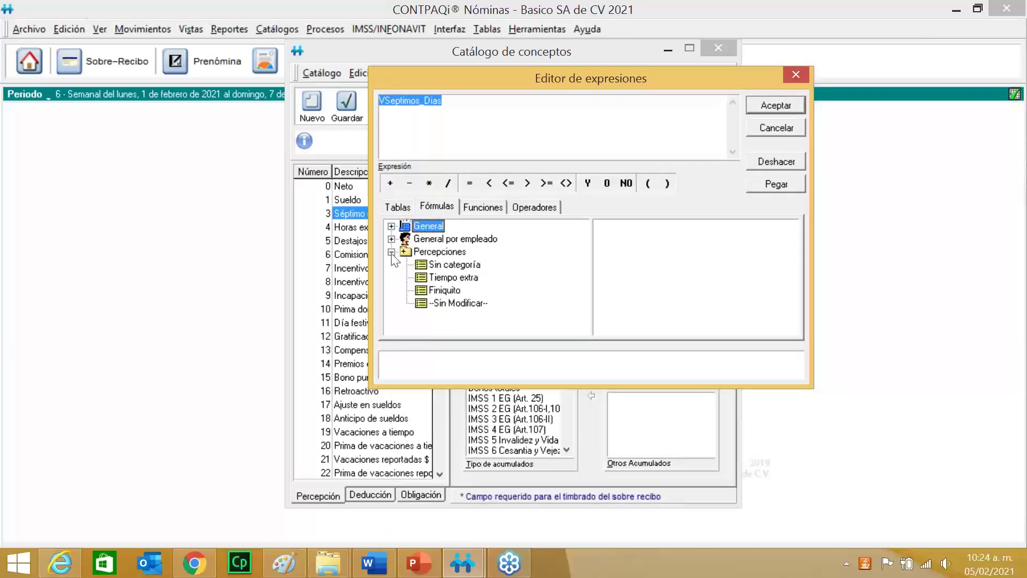
{"action": "left_click", "coordinate": [392, 239]}
{"action": "left_click", "coordinate": [392, 239]}
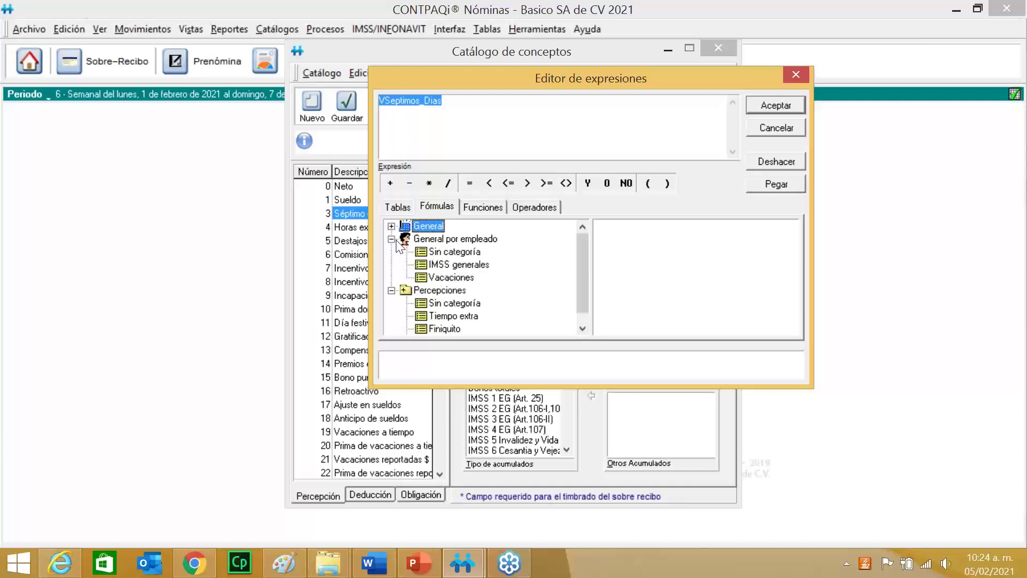
{"action": "left_click", "coordinate": [392, 252]}
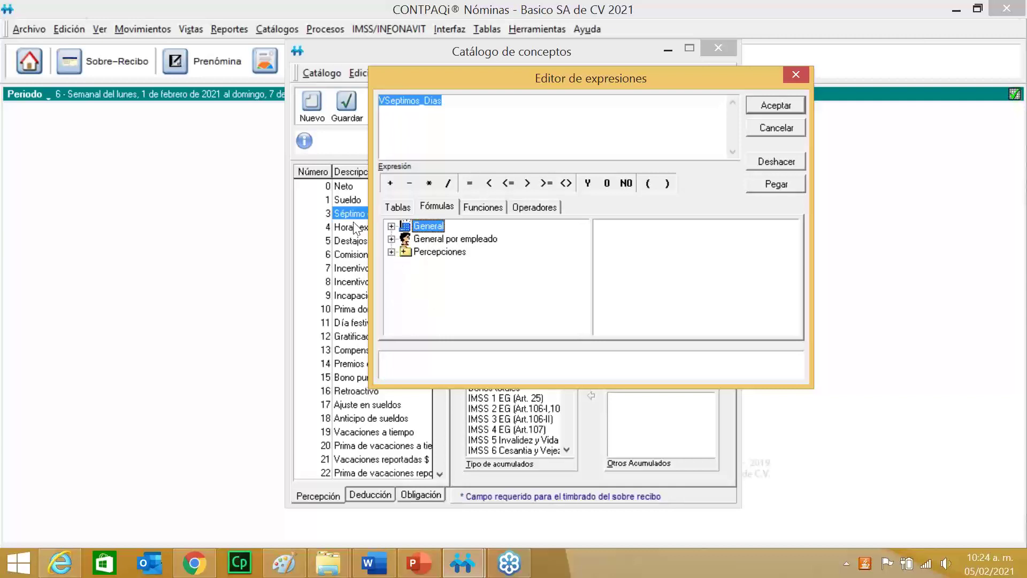
Review the Programáticas functions and the logical and comparison operators, leaving the Séptimo día formula editor without changes
{"action": "left_click", "coordinate": [482, 210]}
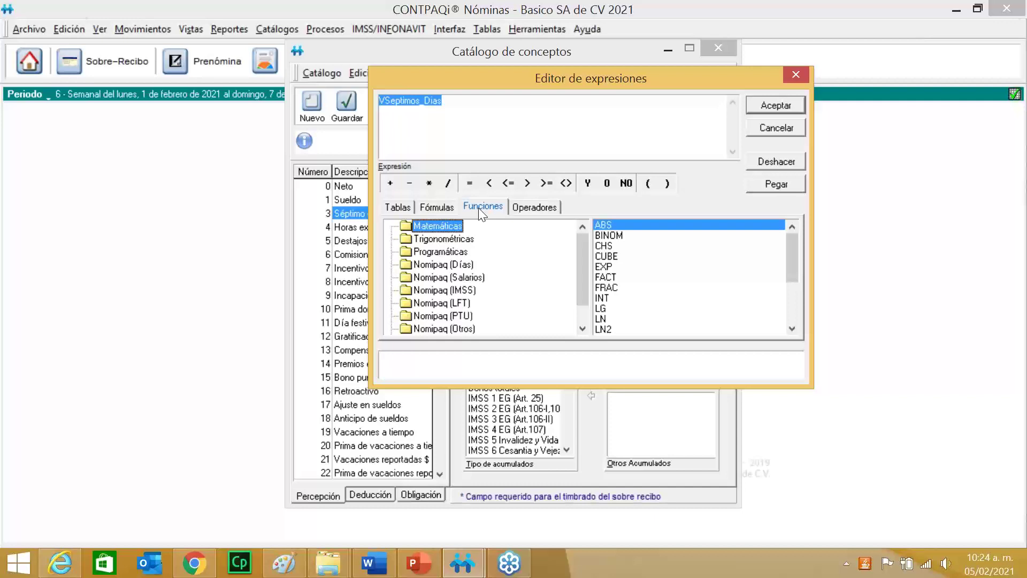
{"action": "left_click", "coordinate": [455, 255]}
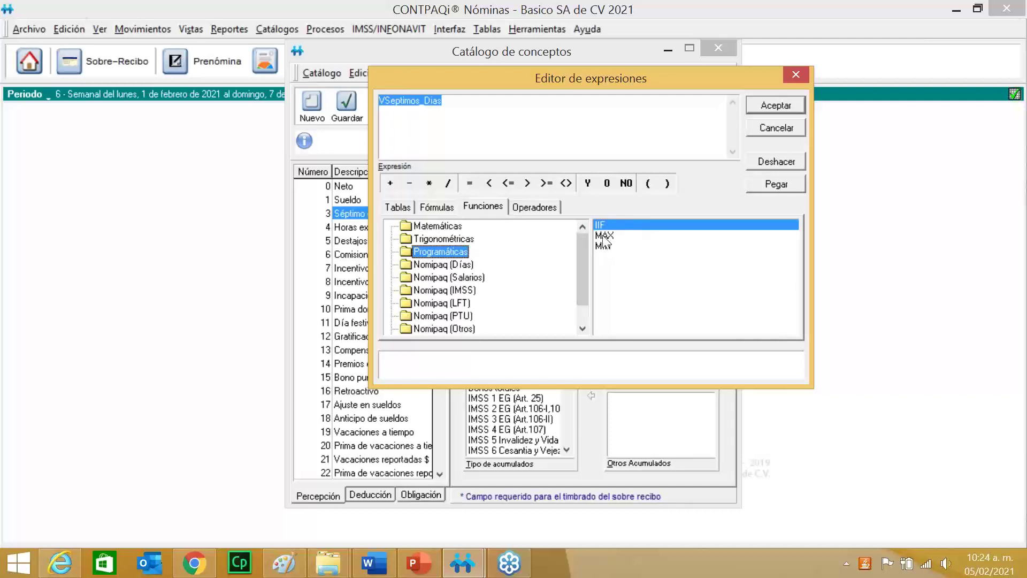
{"action": "left_click", "coordinate": [540, 207]}
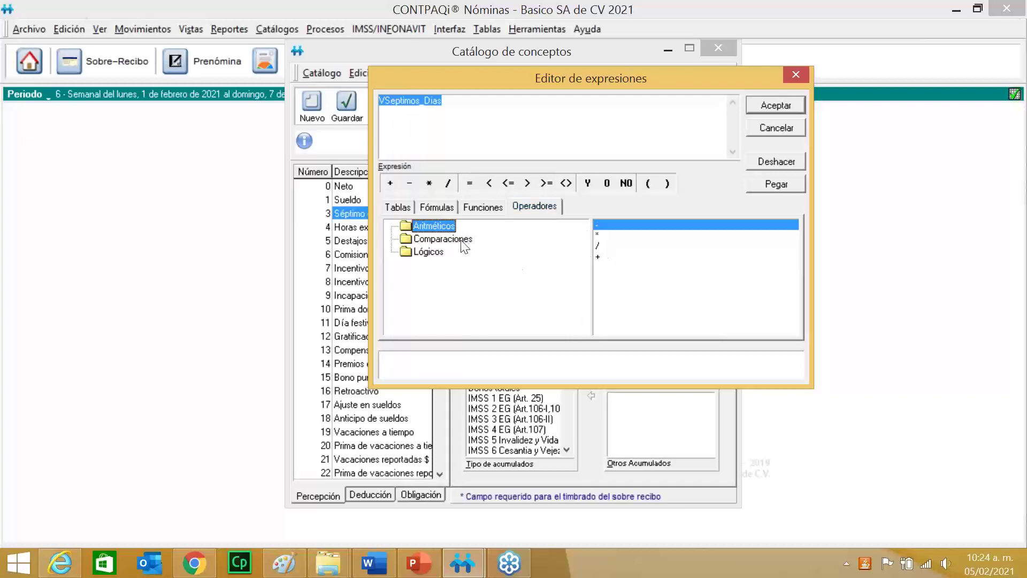
{"action": "left_click", "coordinate": [434, 254]}
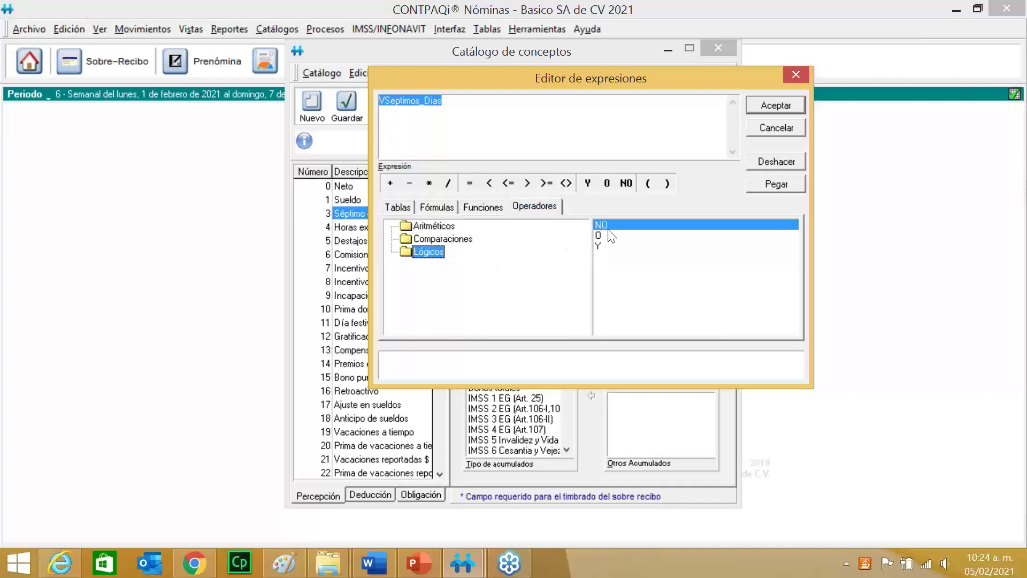
{"action": "left_click", "coordinate": [415, 241]}
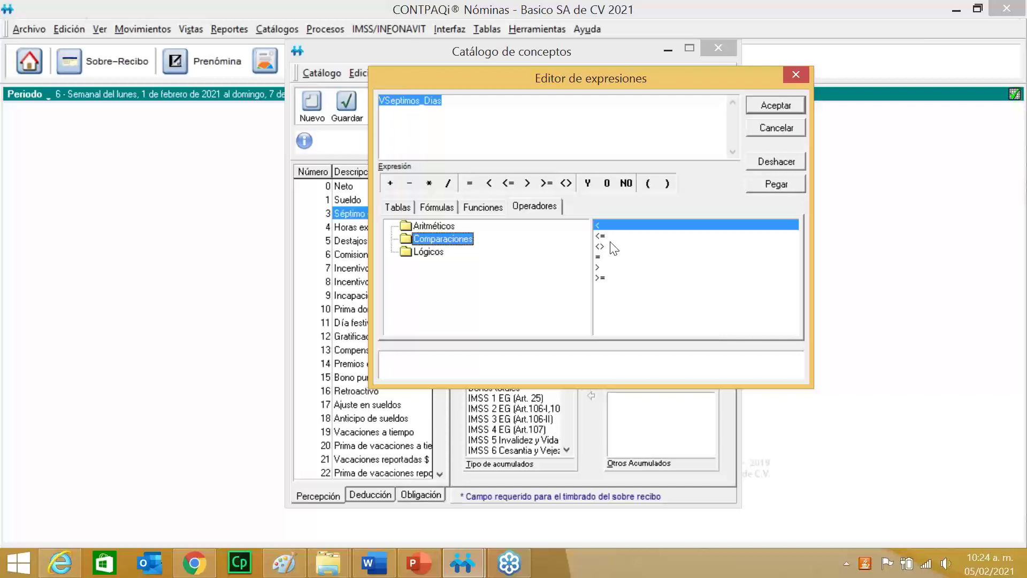
{"action": "left_click", "coordinate": [797, 76]}
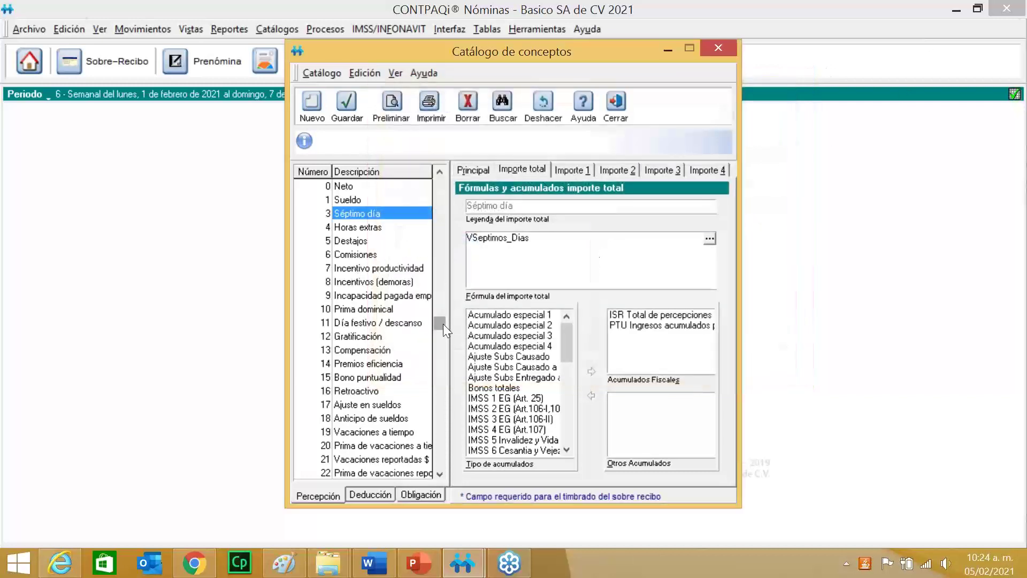
Open the Importe total formula of perception 200, Bano garantizado, and select Sueldo among the period movement perceptions
{"action": "left_click", "coordinate": [434, 422]}
{"action": "left_click", "coordinate": [416, 471]}
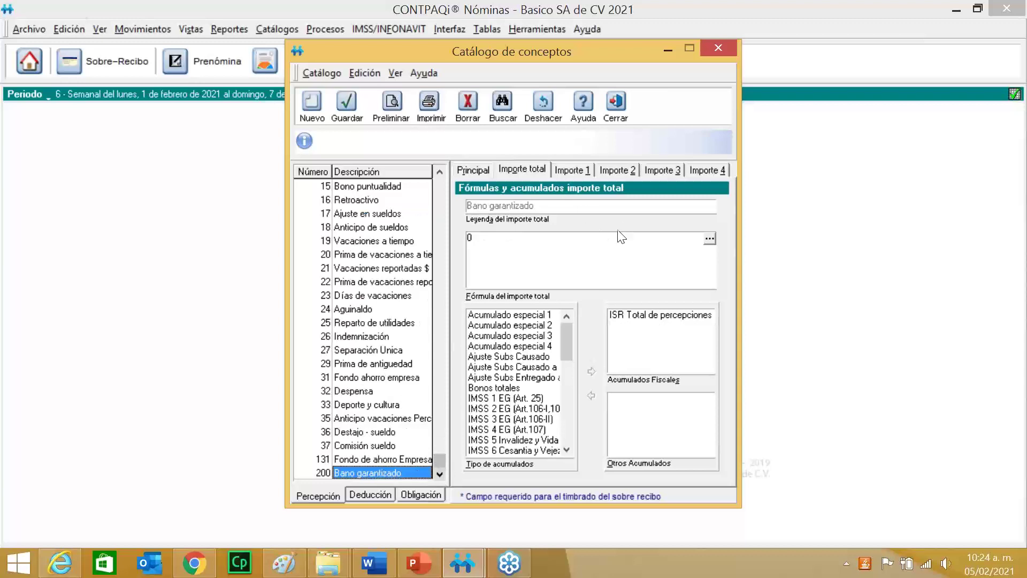
{"action": "left_click", "coordinate": [710, 239]}
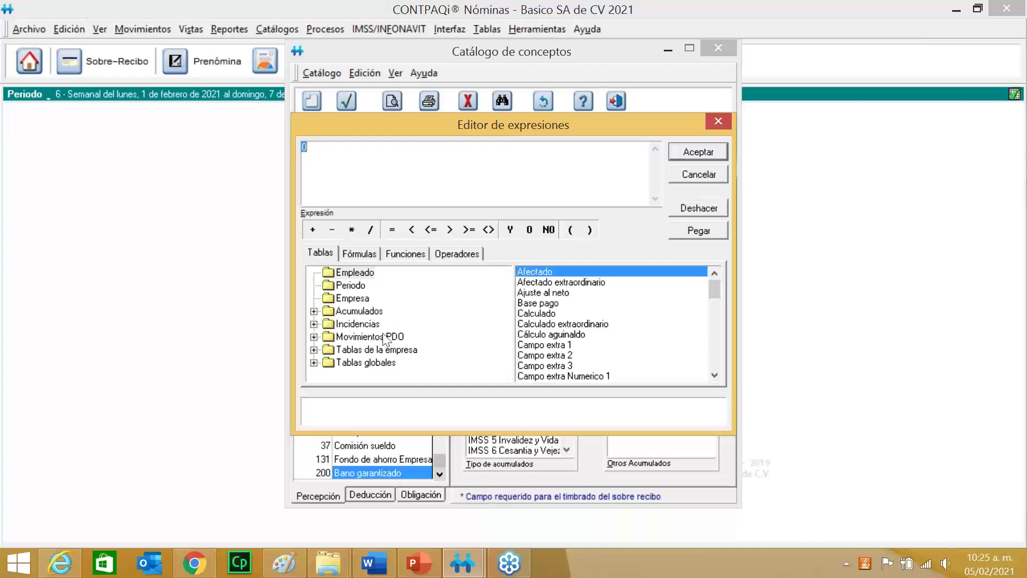
{"action": "left_click", "coordinate": [314, 337]}
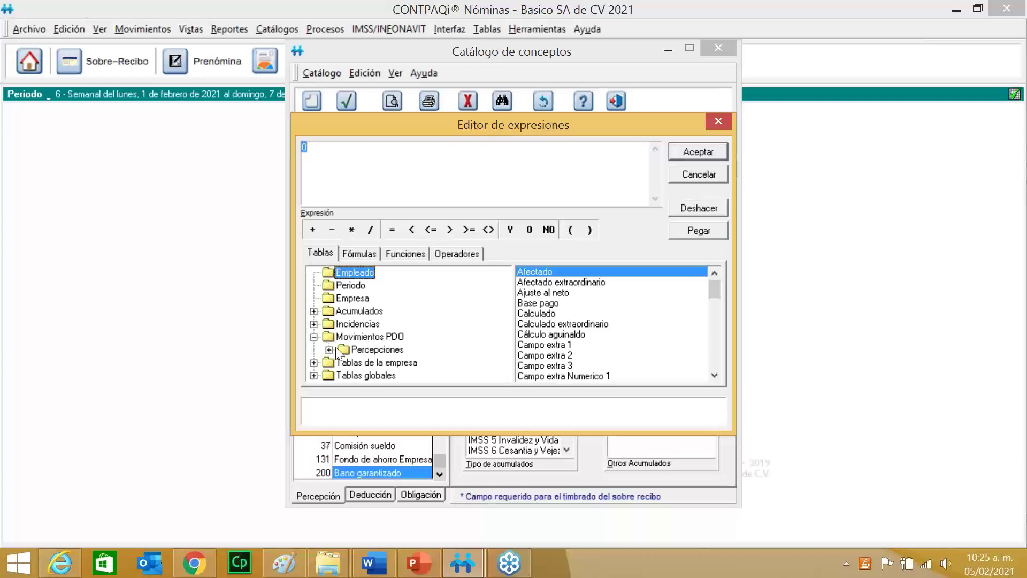
{"action": "left_click", "coordinate": [330, 350]}
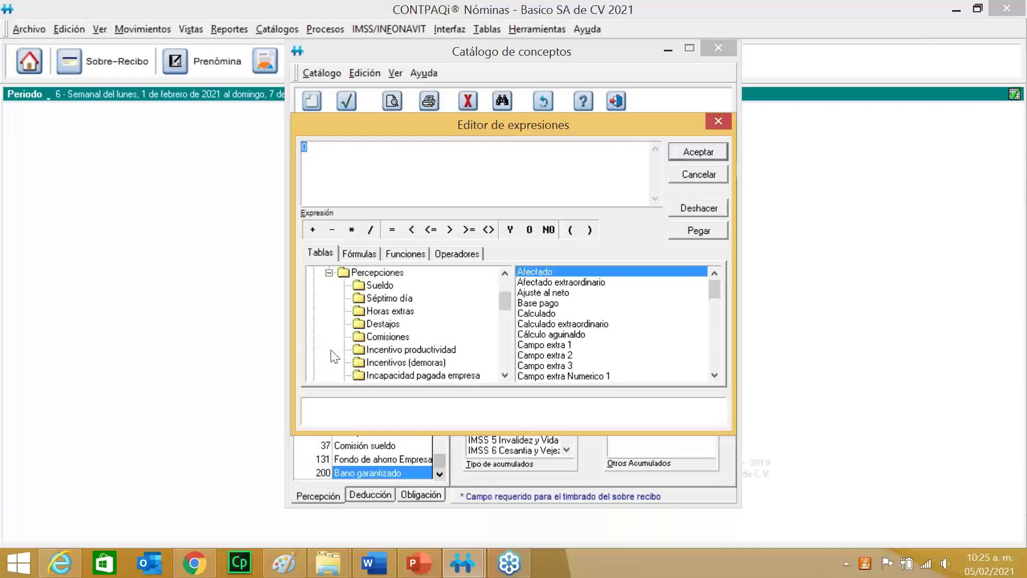
{"action": "left_click", "coordinate": [382, 286]}
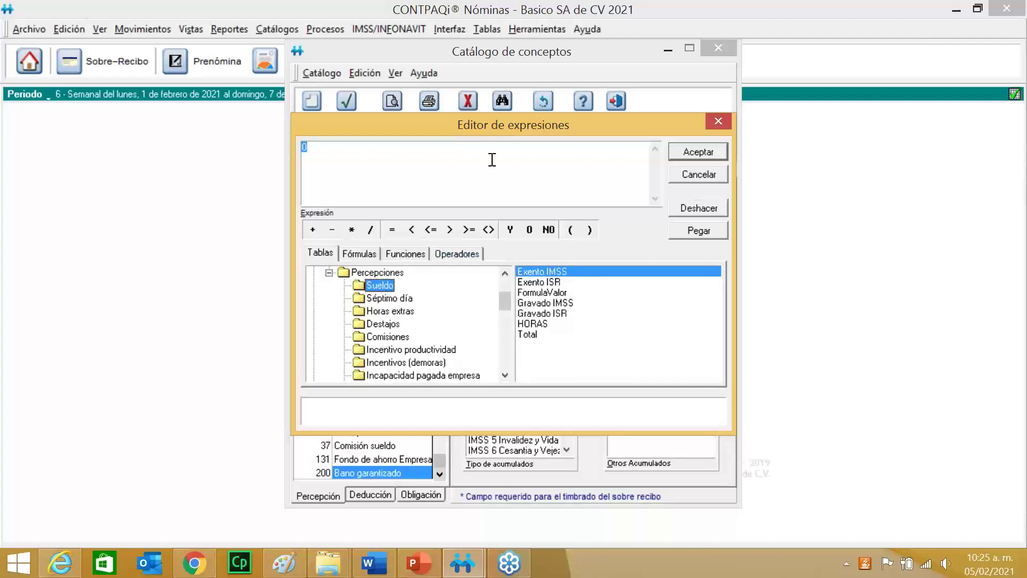
Review the fields available for Sueldo, including Total and the taxable and exempt ISR and IMSS amounts
{"action": "left_click_drag", "start_coordinate": [503, 124], "coordinate": [668, 187]}
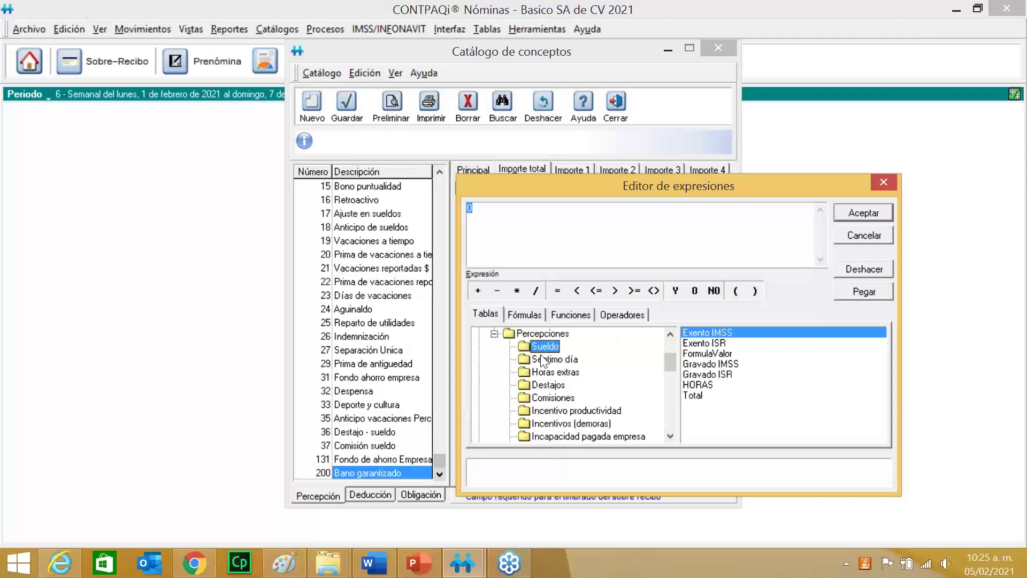
{"action": "mouse_move", "coordinate": [667, 368]}
{"action": "left_mouse_down"}
{"action": "mouse_move", "coordinate": [662, 422]}
{"action": "mouse_move", "coordinate": [665, 369]}
{"action": "mouse_move", "coordinate": [655, 368]}
{"action": "left_mouse_up"}
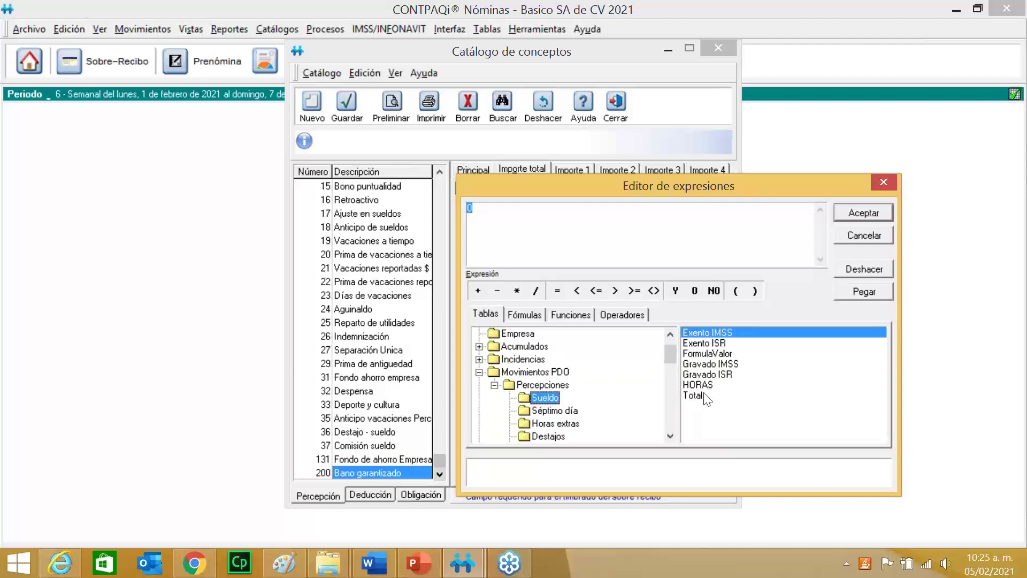
{"action": "left_click_drag", "start_coordinate": [702, 395], "coordinate": [702, 396]}
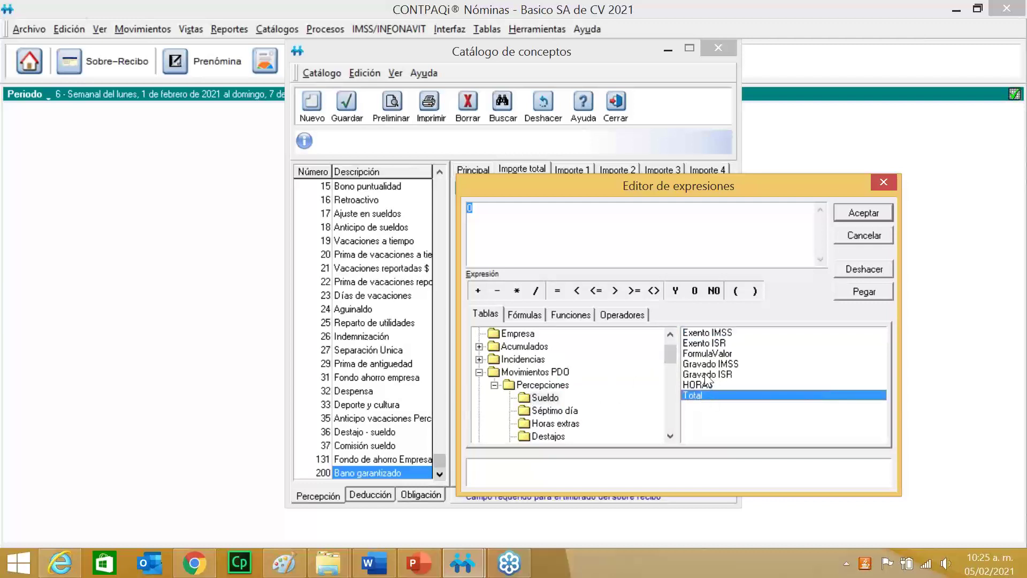
{"action": "left_click", "coordinate": [706, 374]}
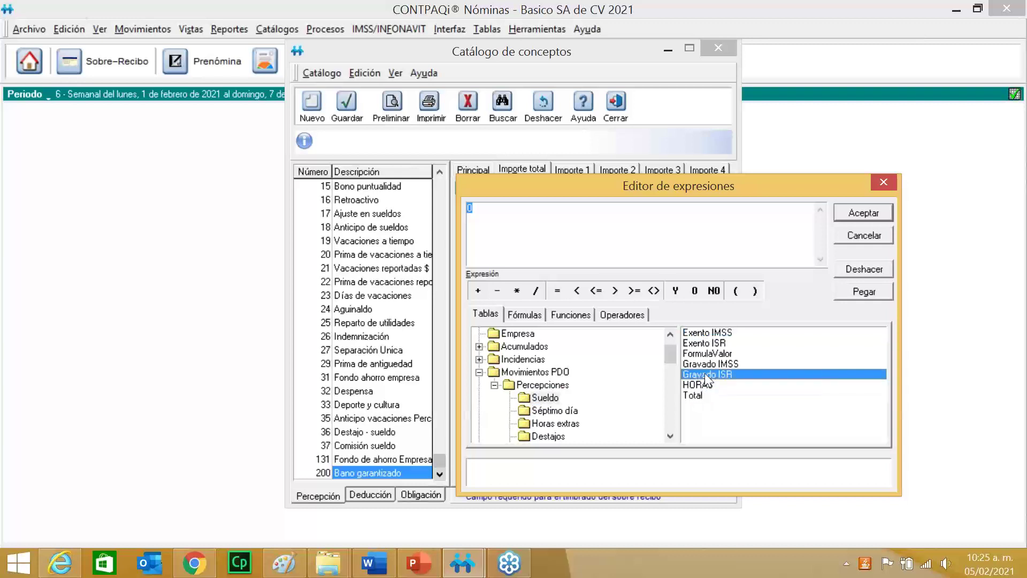
{"action": "left_click", "coordinate": [708, 345]}
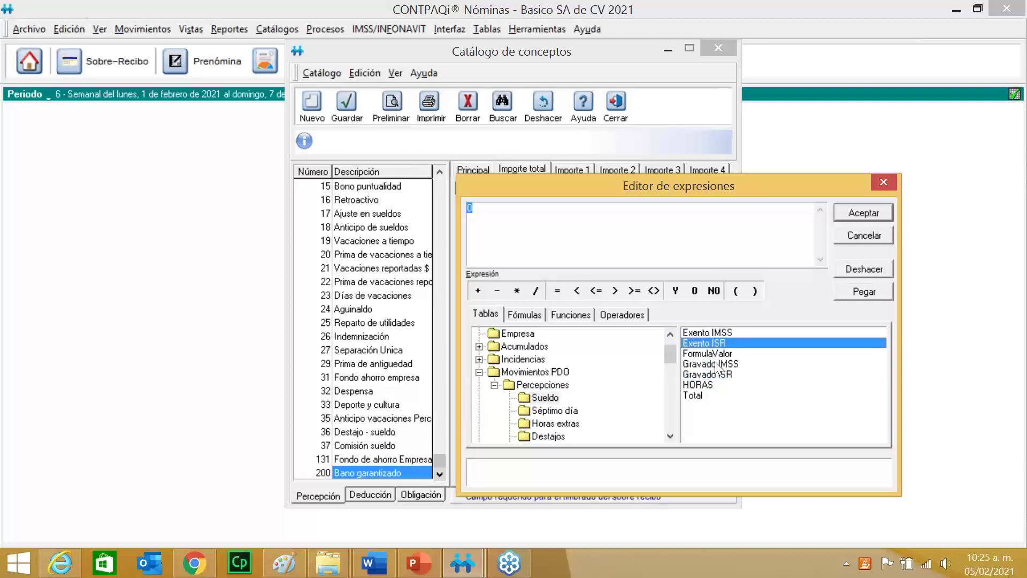
{"action": "left_click", "coordinate": [716, 365]}
{"action": "left_click", "coordinate": [715, 334]}
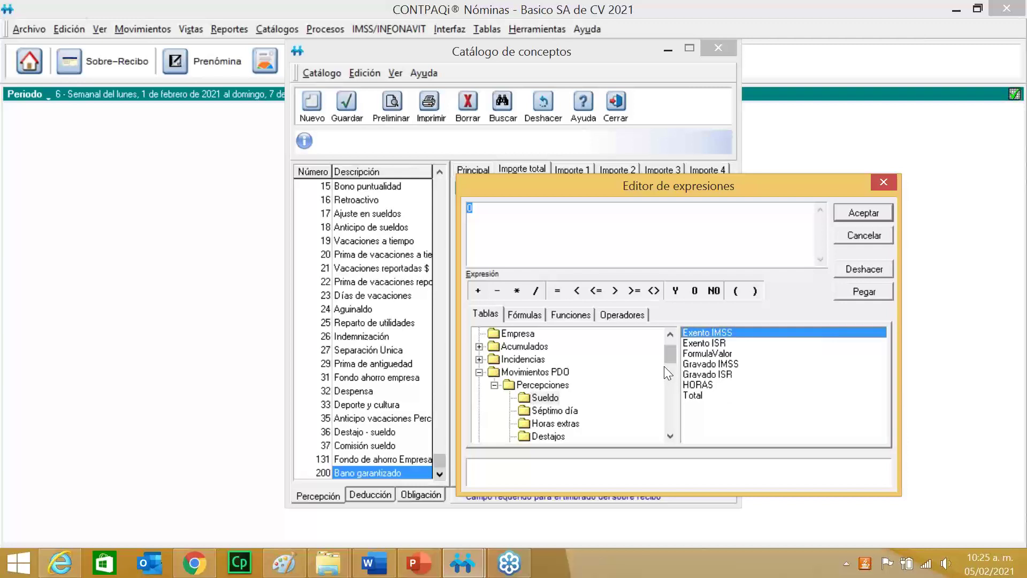
Set the Importe total formula of Bano garantizado to Percepción[Sueldo][Total] * 0.1 and accept it
{"action": "left_click", "coordinate": [695, 395]}
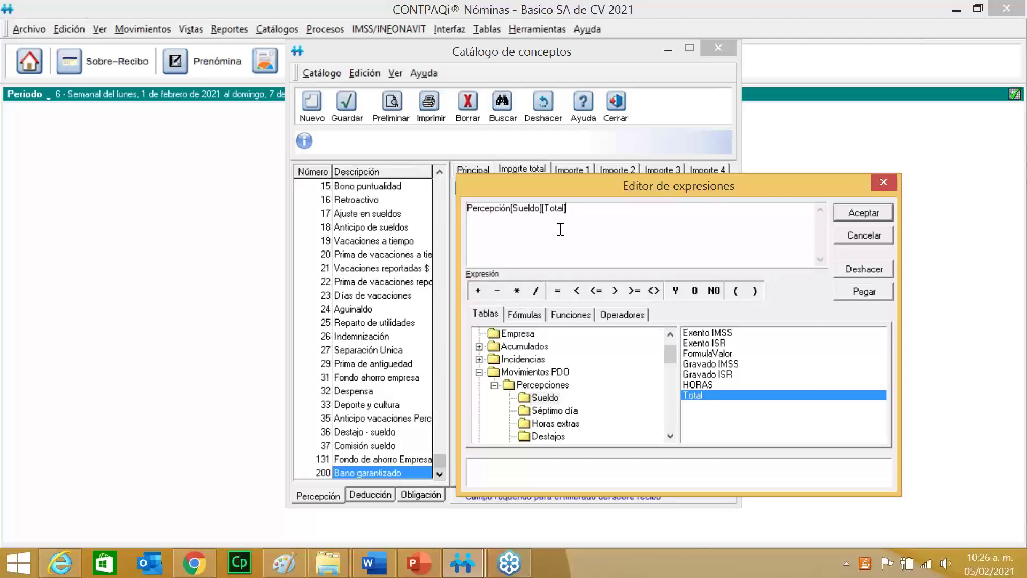
{"action": "type", "text": "*"}
{"action": "type", "text": "0.1"}
{"action": "left_click", "coordinate": [863, 214]}
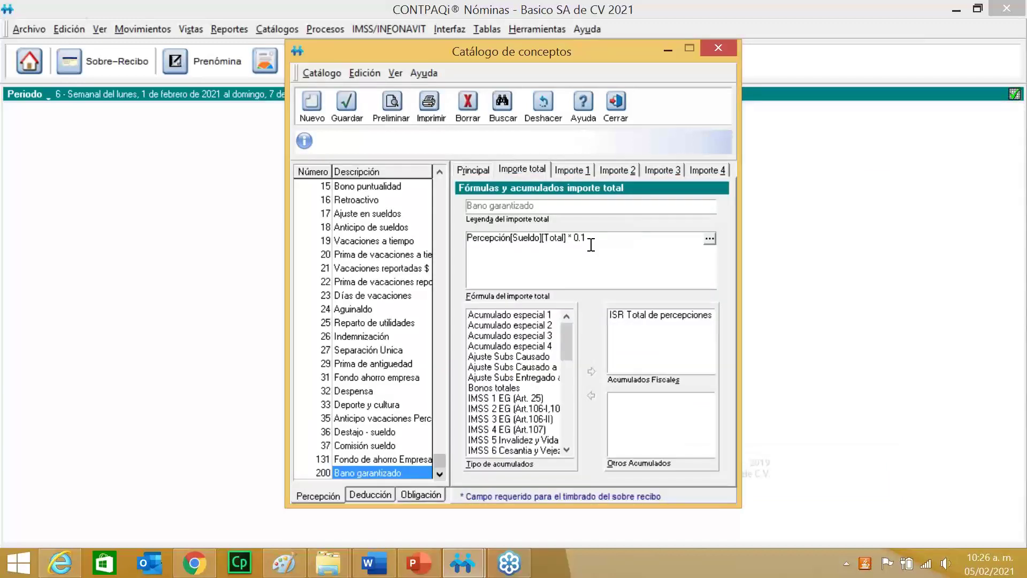
Try to accept the Importe total formula with the invalid characters ***) appended after 0.1
{"action": "left_click", "coordinate": [708, 240]}
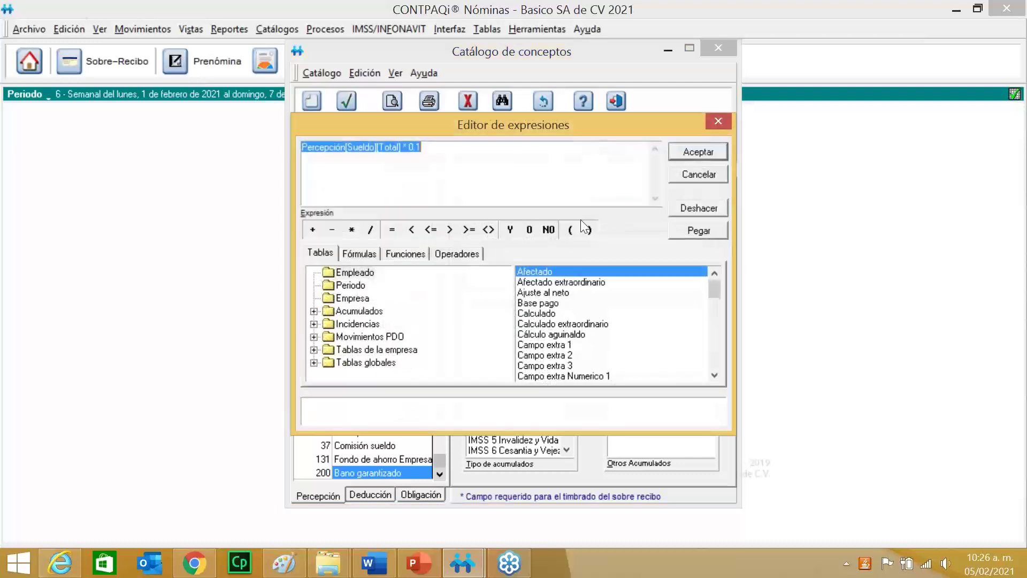
{"action": "left_click", "coordinate": [449, 150]}
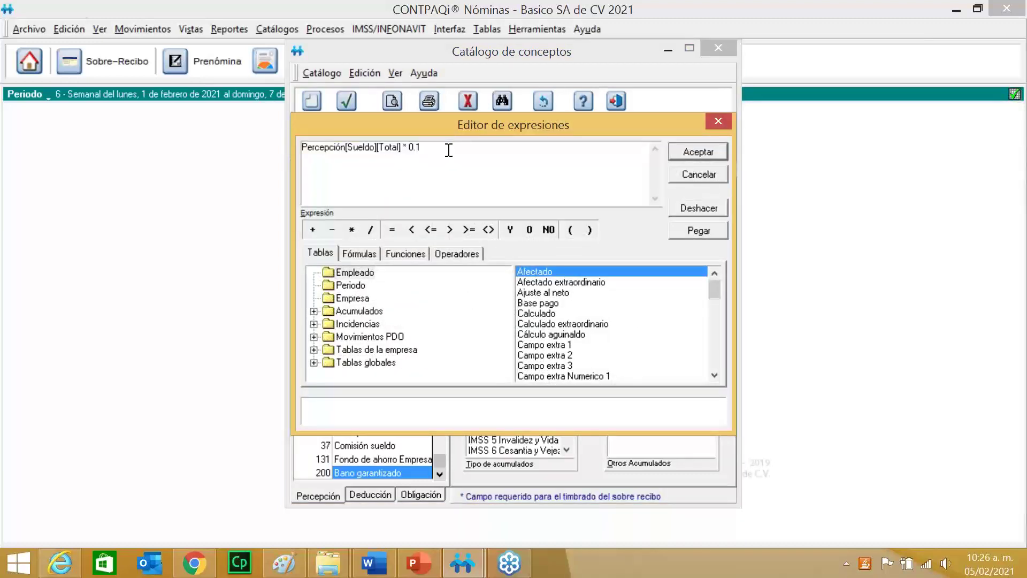
{"action": "type", "text": "****"}
{"action": "left_click", "coordinate": [719, 152]}
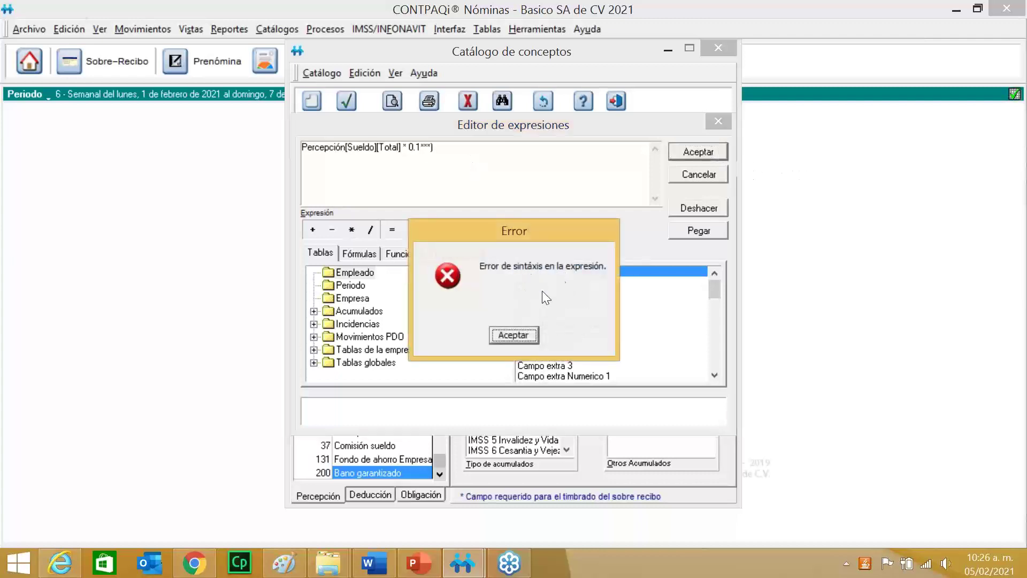
{"action": "left_click", "coordinate": [524, 335]}
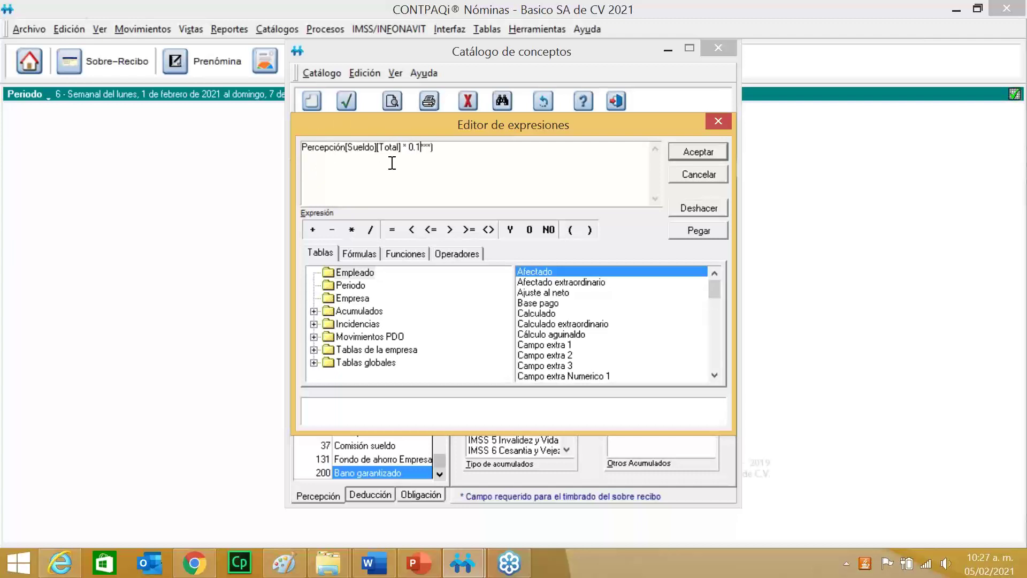
Remove the trailing ***) from the Importe total formula and accept the corrected expression
{"action": "left_click", "coordinate": [442, 150]}
{"action": "key", "text": "BackSpace"}
{"action": "key", "text": "BackSpace"}
{"action": "key", "text": "BackSpace"}
{"action": "key", "text": "BackSpace"}
{"action": "left_click", "coordinate": [682, 154]}
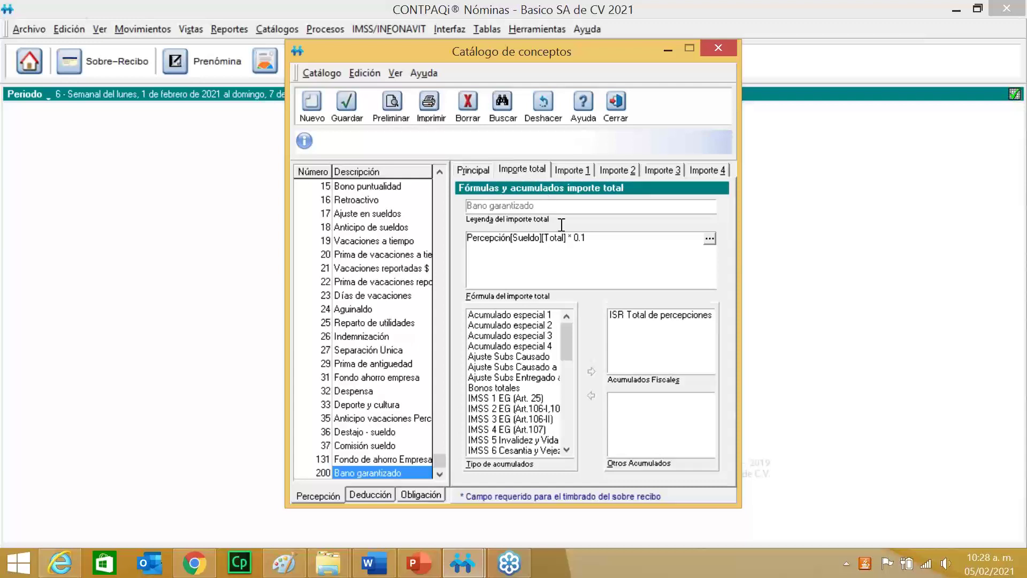
Set the Importe 1 (ISR Gravado) formula of Bano garantizado to Percepción[Bano garantizado][Total]
{"action": "left_click", "coordinate": [572, 169]}
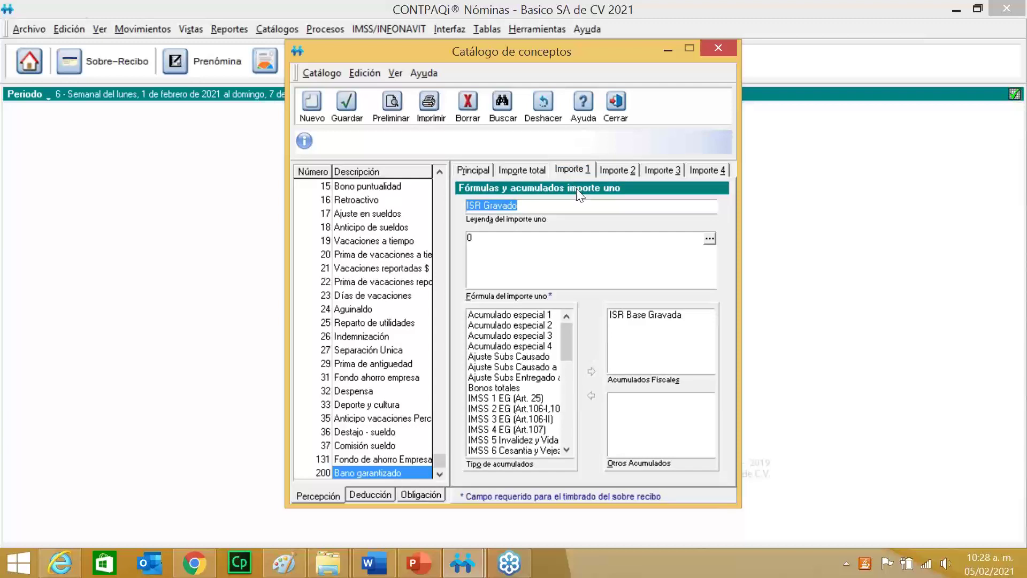
{"action": "left_click", "coordinate": [708, 239]}
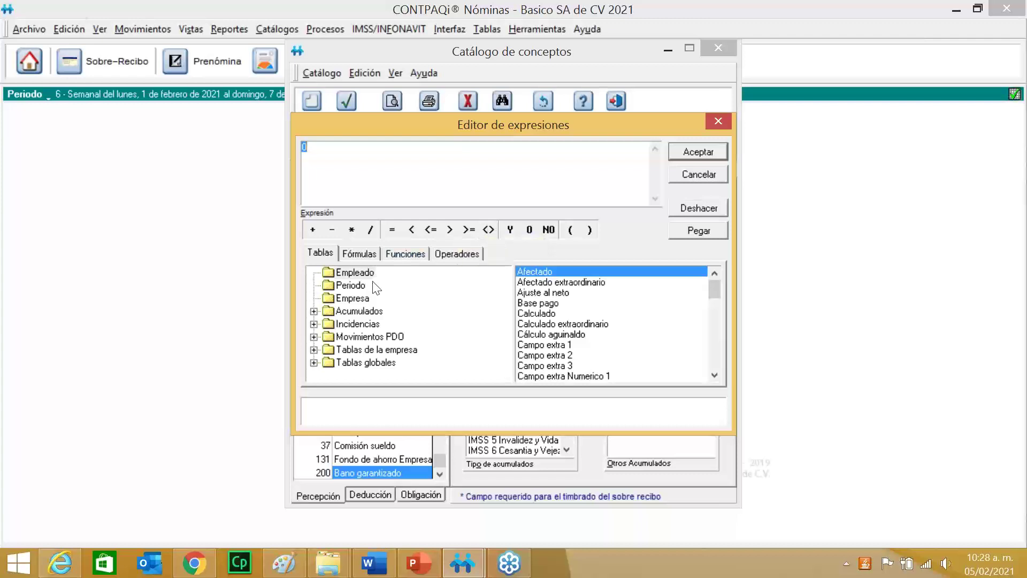
{"action": "left_click", "coordinate": [314, 336]}
{"action": "left_click", "coordinate": [330, 349]}
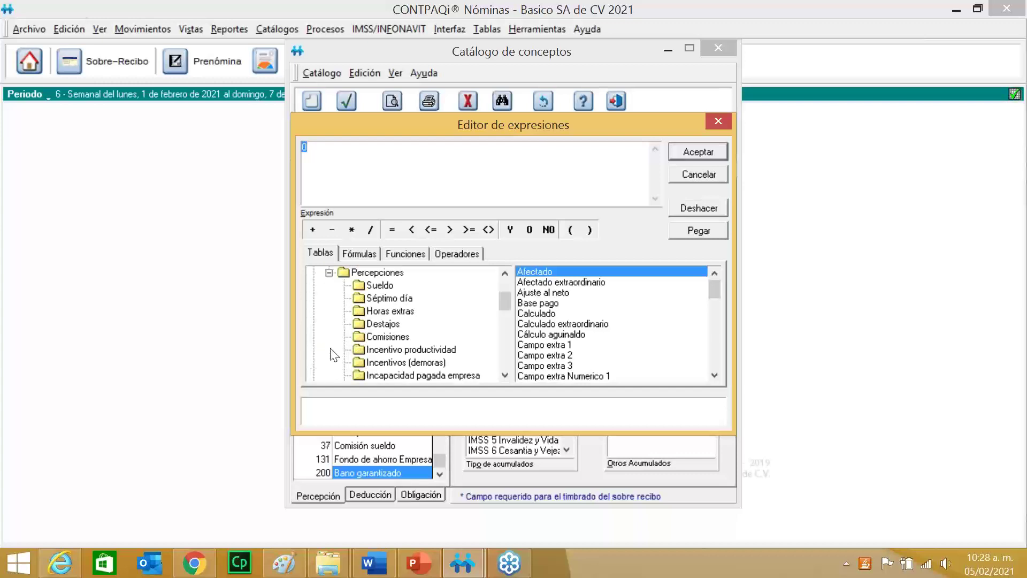
{"action": "scroll", "coordinate": [507, 303], "scroll_direction": "down", "scroll_amount": 5}
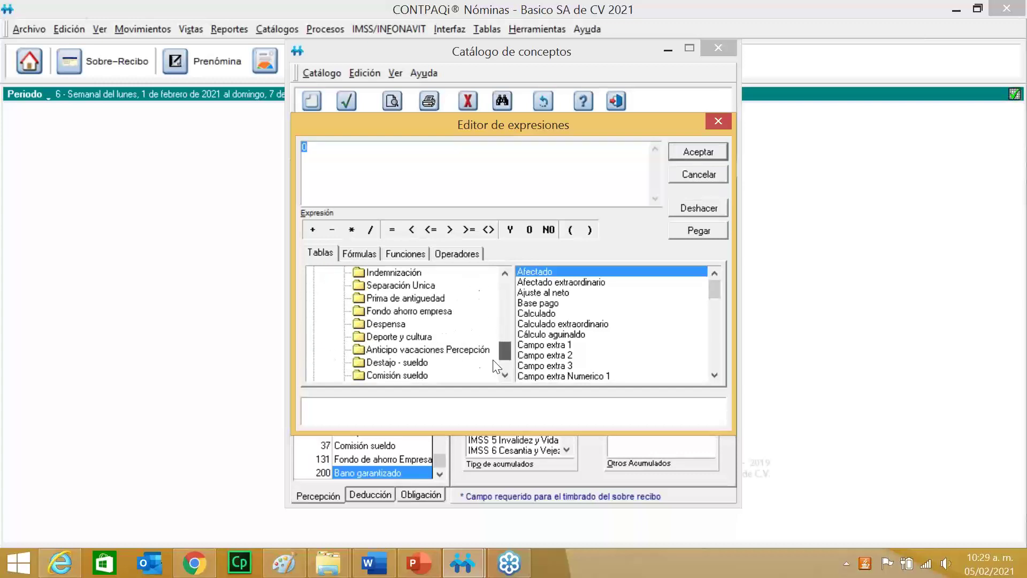
{"action": "scroll", "coordinate": [497, 367], "scroll_direction": "down", "scroll_amount": 3}
{"action": "left_click", "coordinate": [422, 348]}
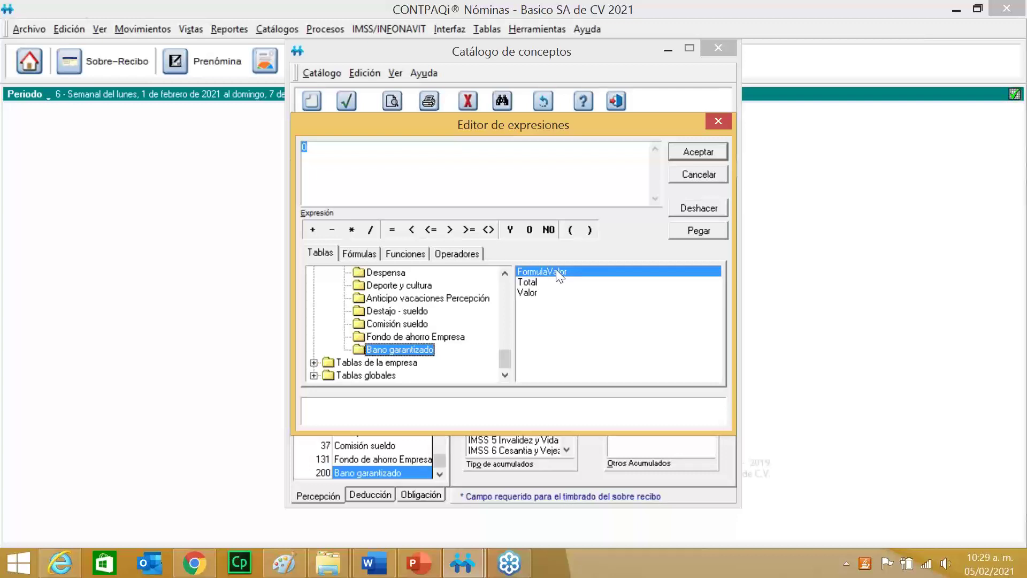
{"action": "double_click", "coordinate": [529, 282]}
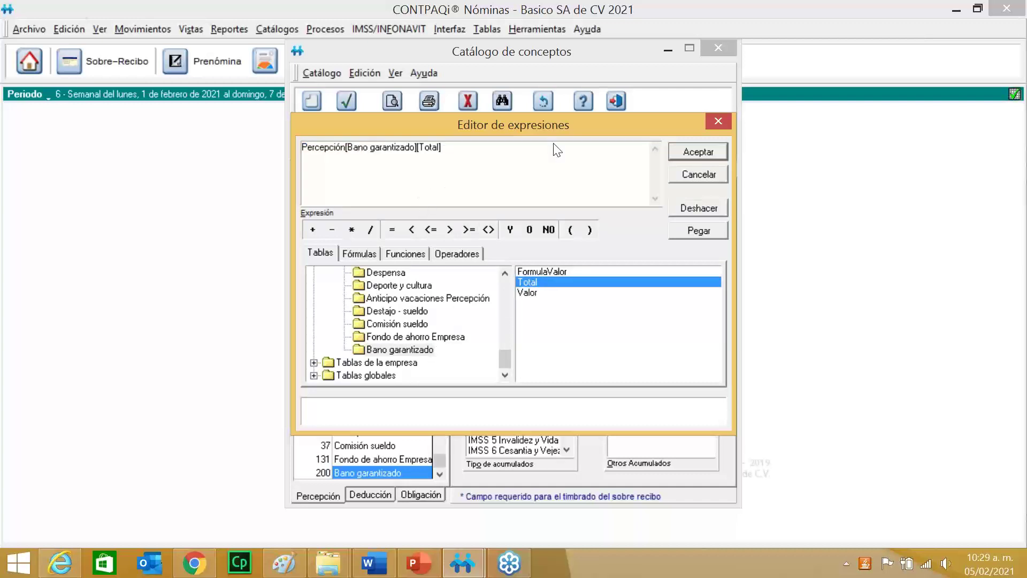
{"action": "left_click", "coordinate": [690, 152]}
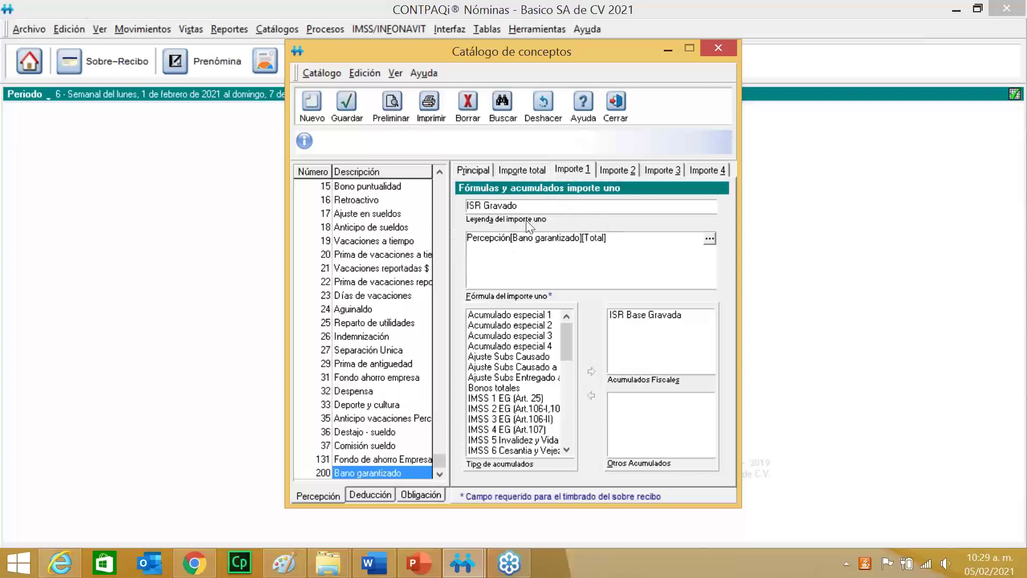
Review the general data of Bano garantizado and compare its Importe 1 and Importe 2 formulas
{"action": "left_click", "coordinate": [490, 229]}
{"action": "left_click", "coordinate": [503, 171]}
{"action": "left_click", "coordinate": [473, 170]}
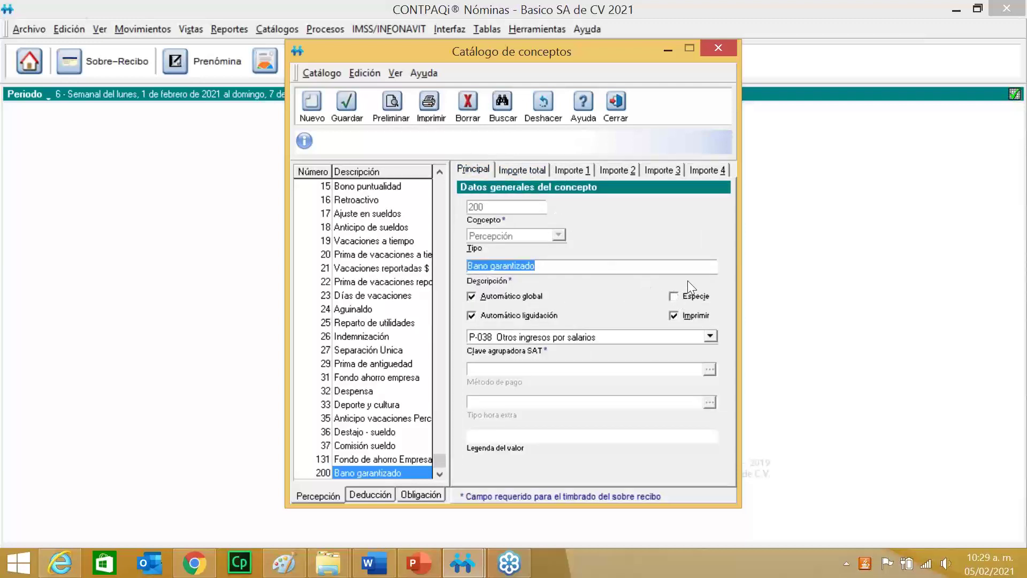
{"action": "left_click", "coordinate": [574, 170]}
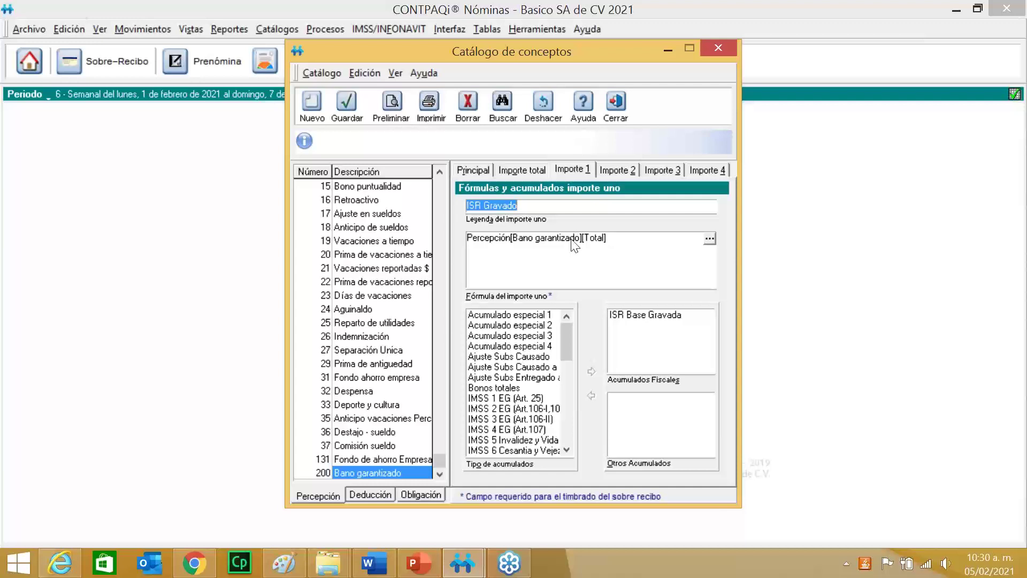
{"action": "left_click", "coordinate": [618, 173]}
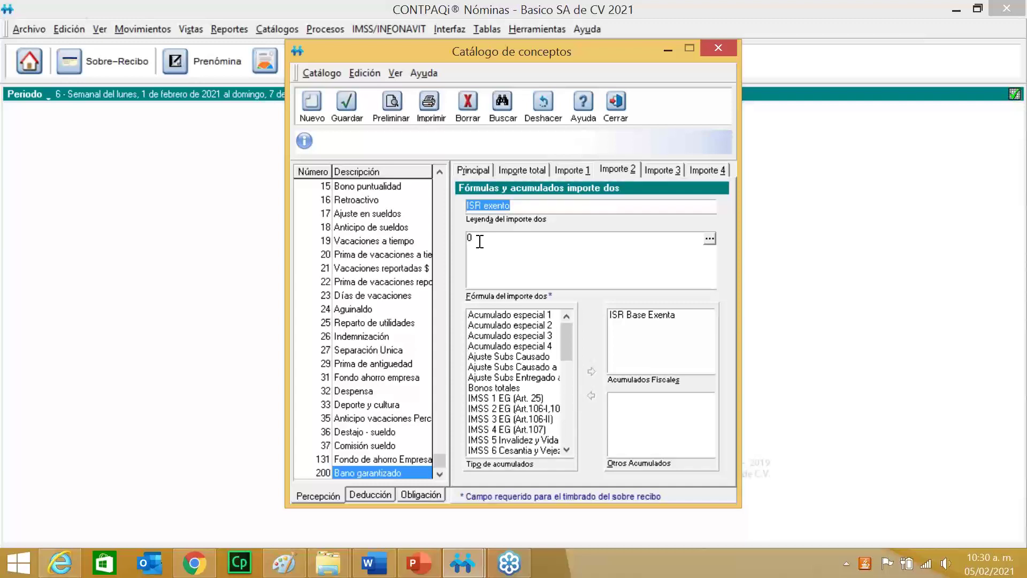
{"action": "left_click", "coordinate": [577, 168]}
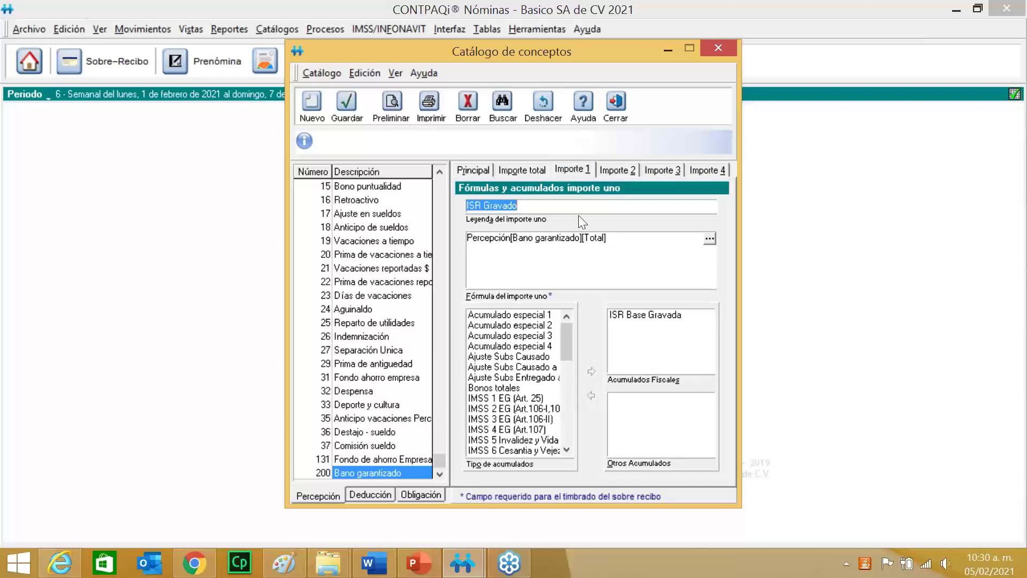
Set the Importe 2 (ISR exento) formula of Bano garantizado to Percepción[Bano garantizado][Total] - Percepción[Bano garantizado][ISR Gravado]
{"action": "left_click", "coordinate": [619, 174]}
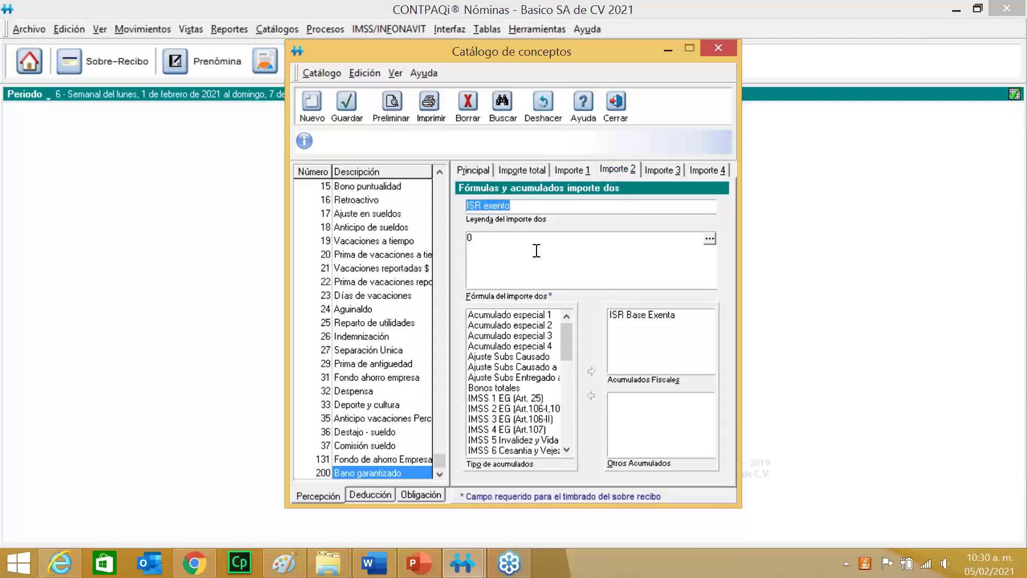
{"action": "left_click", "coordinate": [709, 239]}
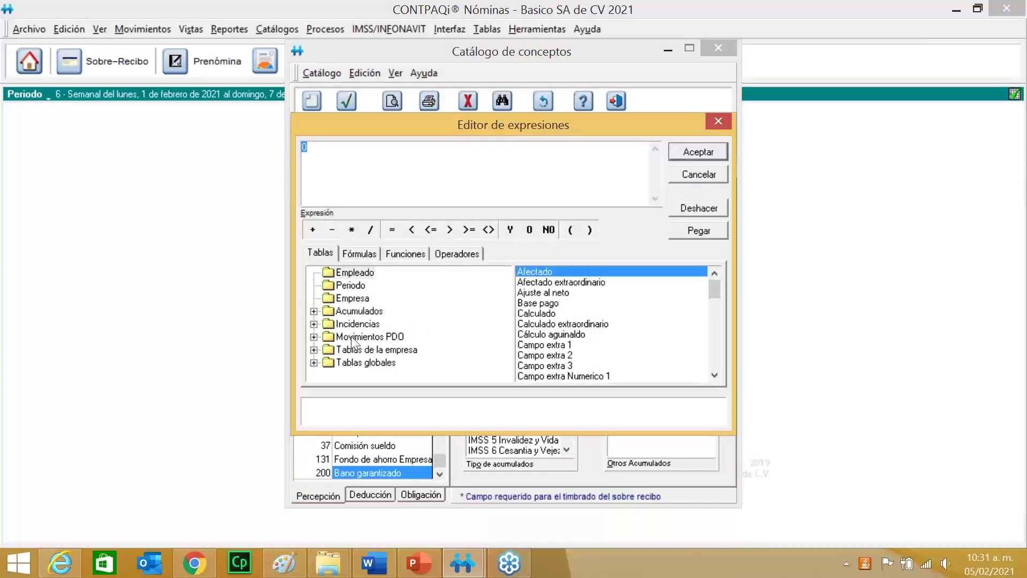
{"action": "left_click", "coordinate": [314, 336]}
{"action": "left_click", "coordinate": [328, 349]}
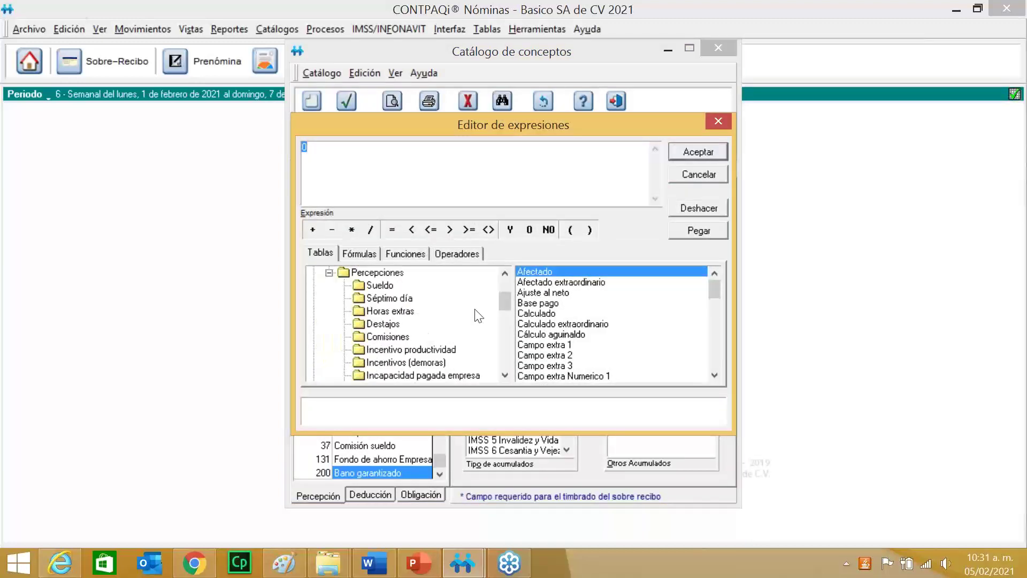
{"action": "left_click_drag", "start_coordinate": [502, 296], "coordinate": [500, 373]}
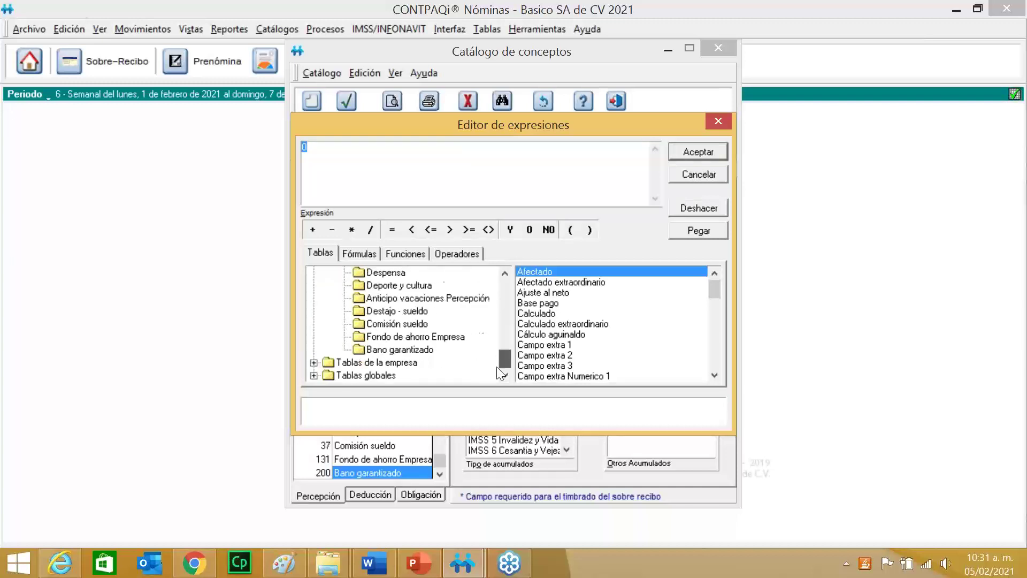
{"action": "left_click", "coordinate": [415, 350]}
{"action": "double_click", "coordinate": [540, 293]}
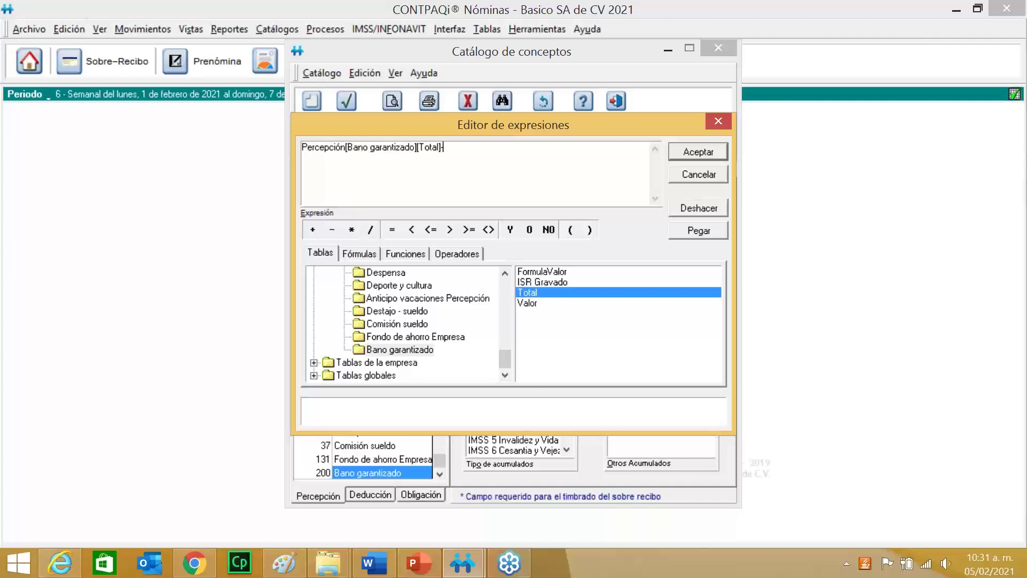
{"action": "left_click", "coordinate": [551, 283]}
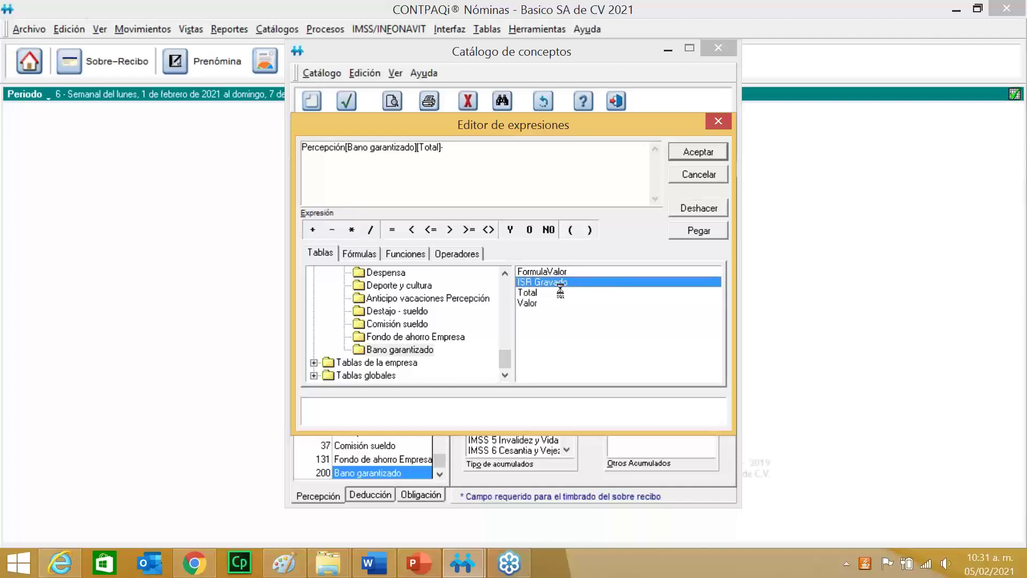
{"action": "double_click", "coordinate": [553, 284]}
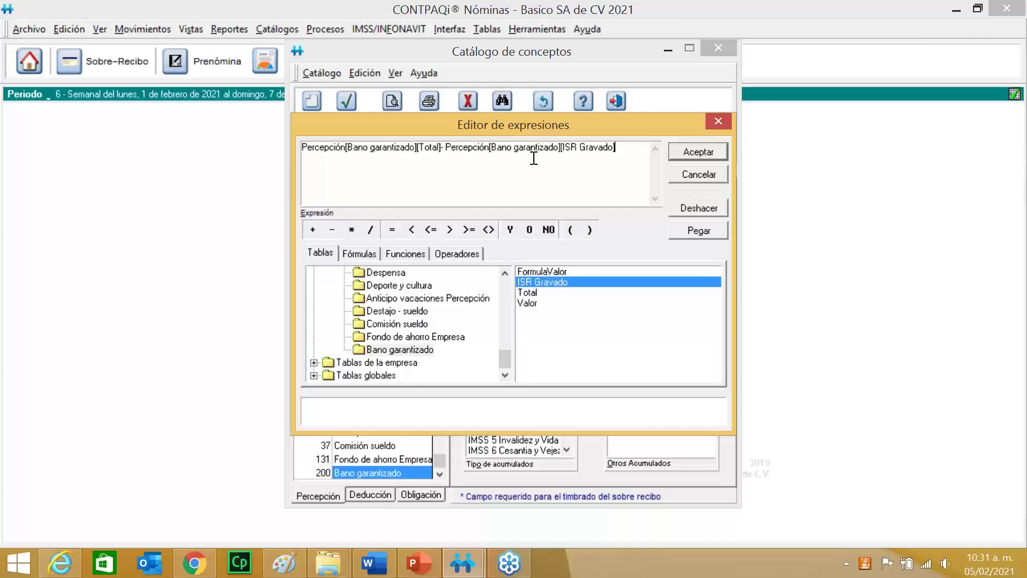
{"action": "left_click", "coordinate": [708, 152]}
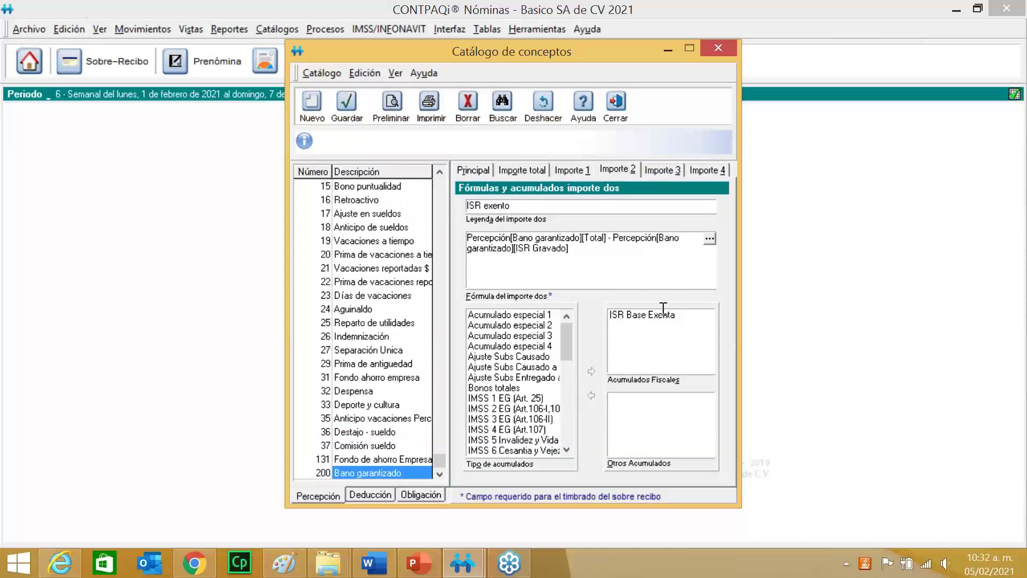
Set the Importe 3 (Integra IMSS) formula of Bano garantizado to Percepción[Bano garantizado][Total]
{"action": "left_click", "coordinate": [661, 170]}
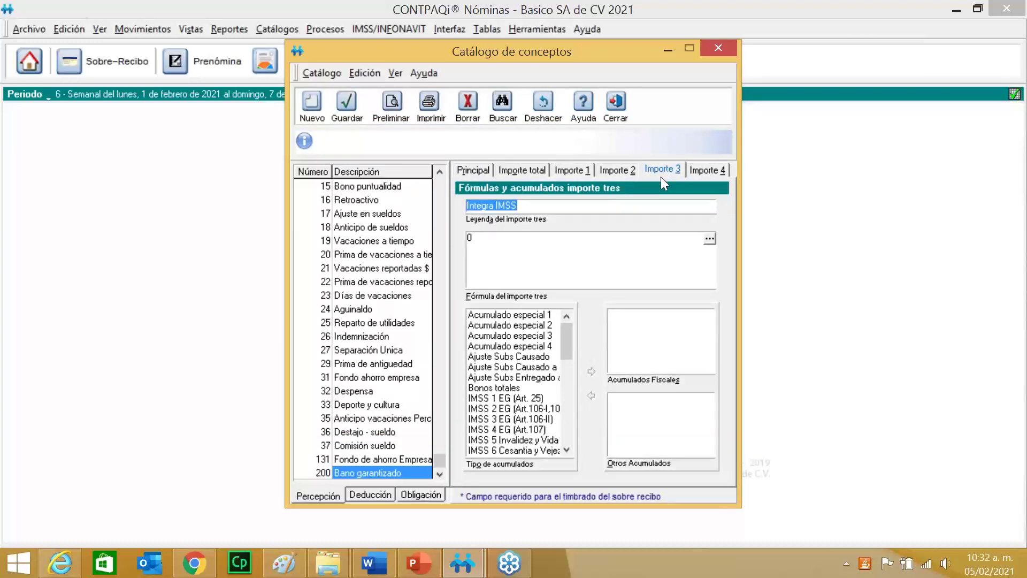
{"action": "left_click", "coordinate": [708, 240]}
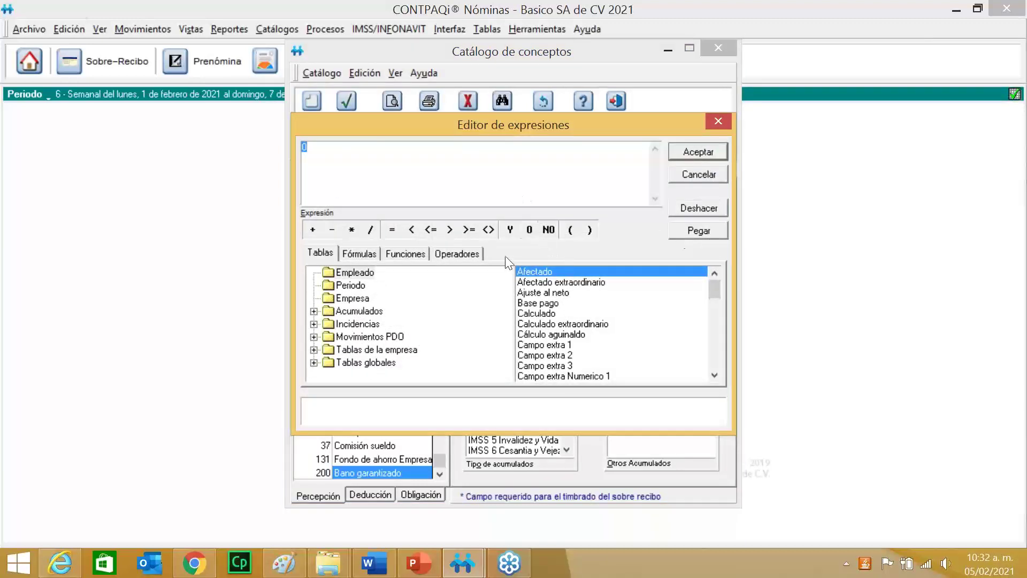
{"action": "left_click", "coordinate": [314, 337]}
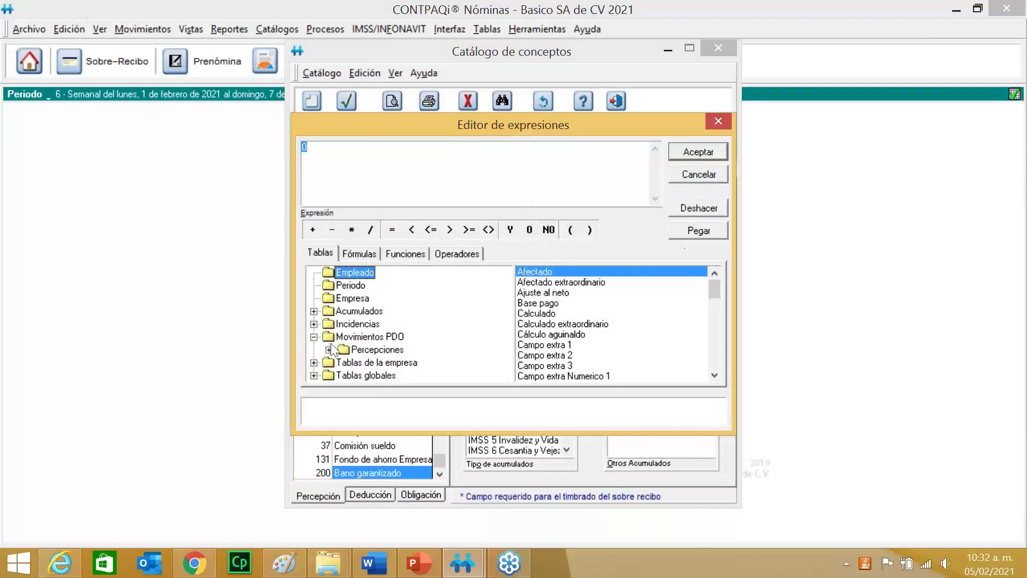
{"action": "left_click", "coordinate": [329, 350]}
{"action": "scroll", "coordinate": [454, 324], "scroll_direction": "down", "scroll_amount": 10}
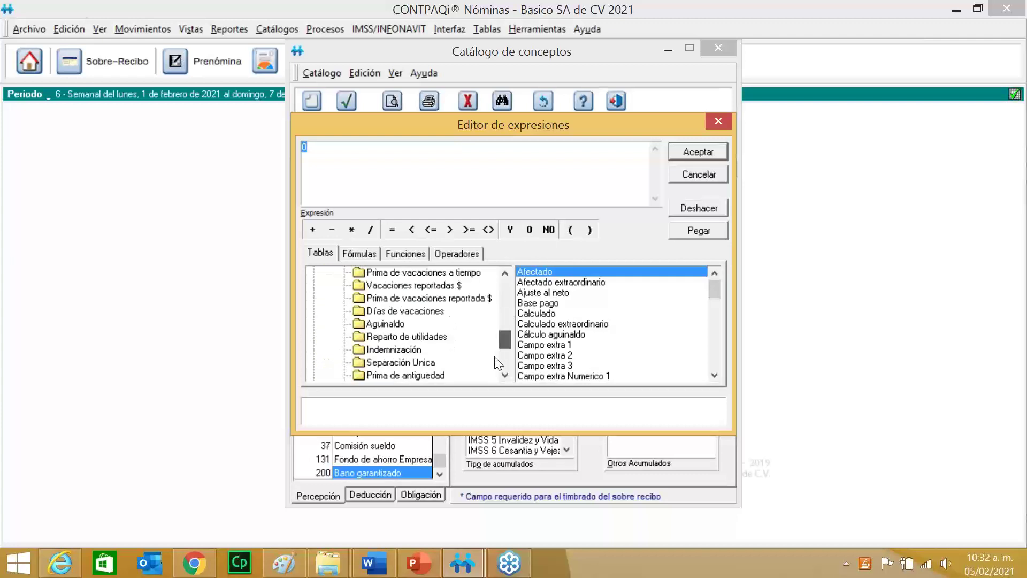
{"action": "left_click", "coordinate": [430, 351]}
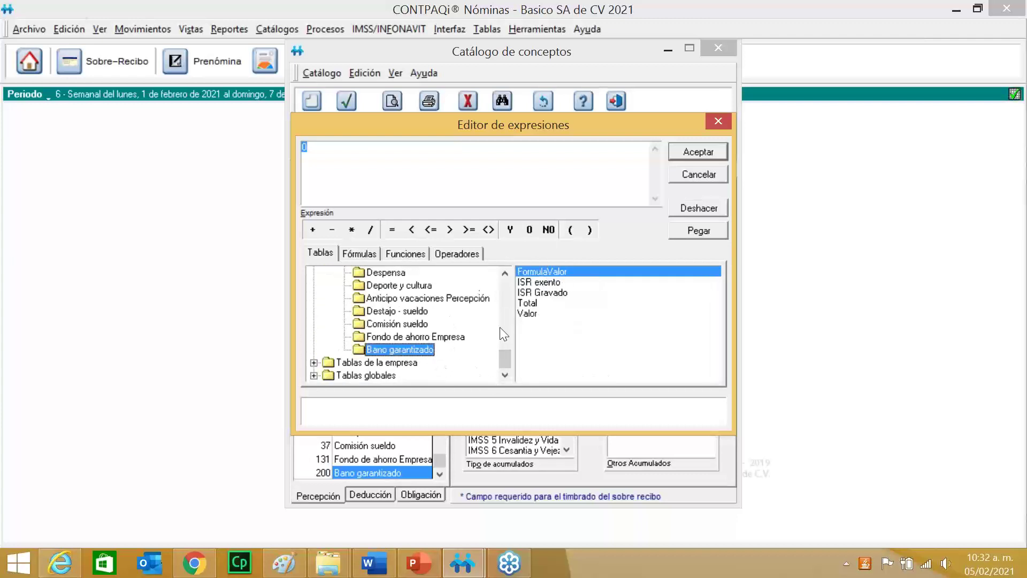
{"action": "double_click", "coordinate": [535, 302]}
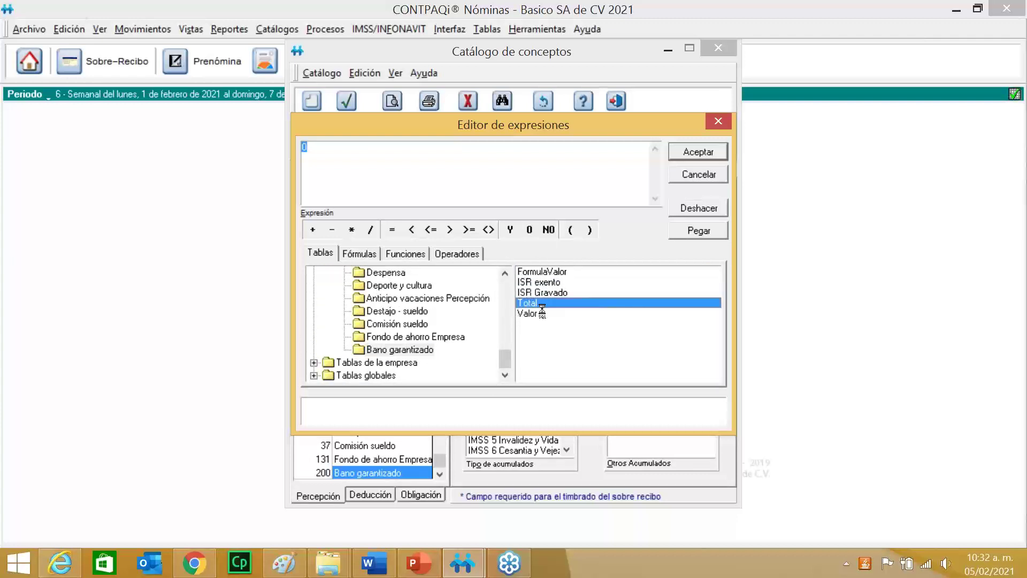
{"action": "left_click", "coordinate": [691, 155]}
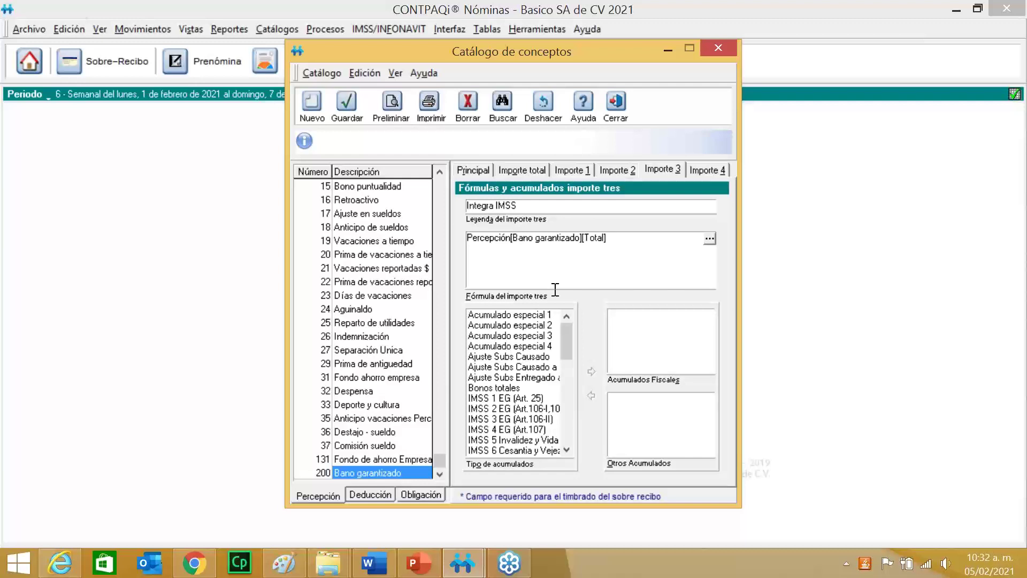
Add the IMSS Percepcion Variable accumulator to the Acumulados Fiscales of Importe 3
{"action": "left_click_drag", "start_coordinate": [561, 349], "coordinate": [558, 375]}
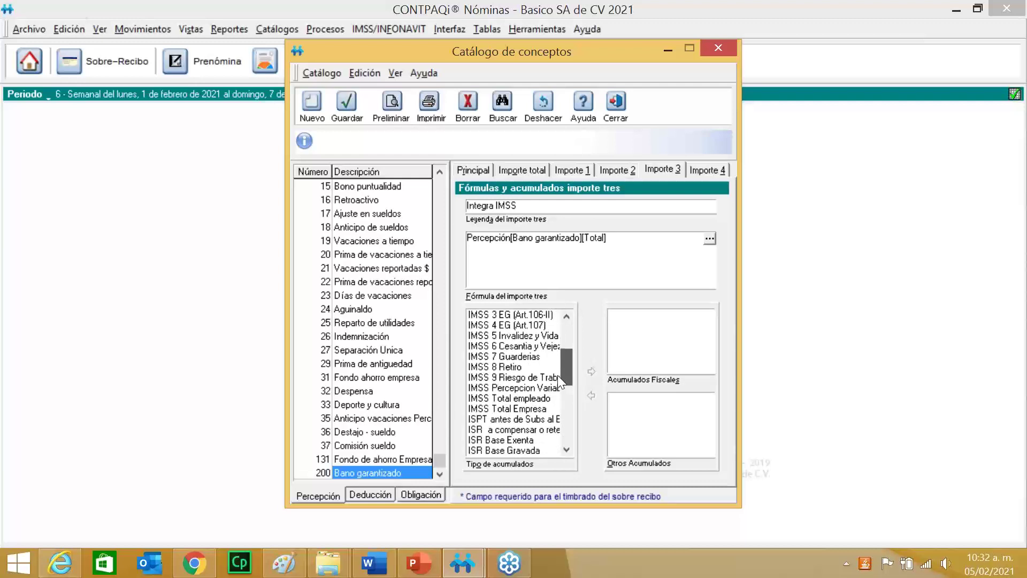
{"action": "left_click", "coordinate": [509, 388]}
{"action": "double_click", "coordinate": [487, 390]}
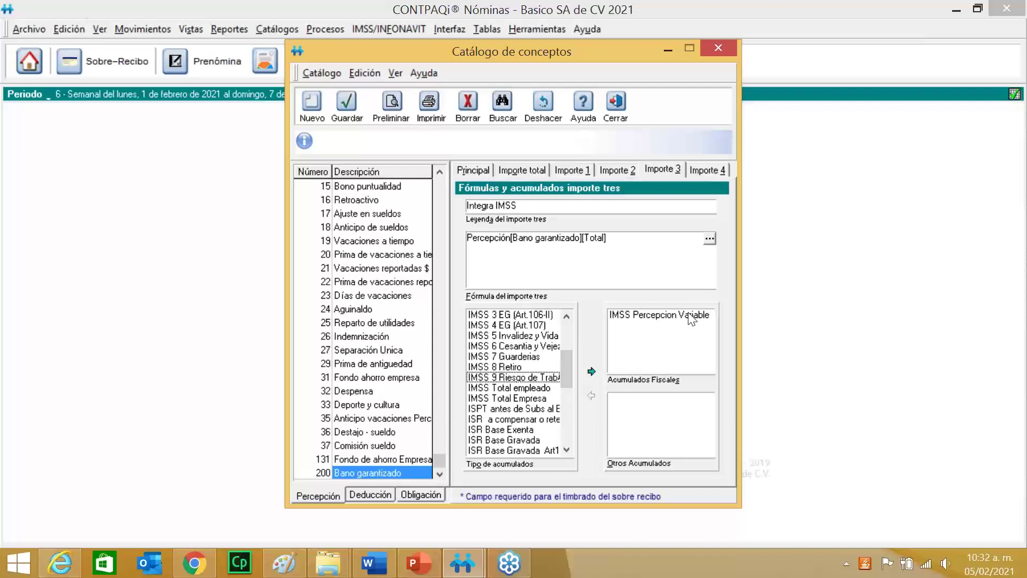
Set the Importe 4 (Exento IMSS) formula of Bano garantizado to Percepción[Bano garantizado][Total] - Percepción[Bano garantizado][Integra IMSS]
{"action": "left_click", "coordinate": [701, 173]}
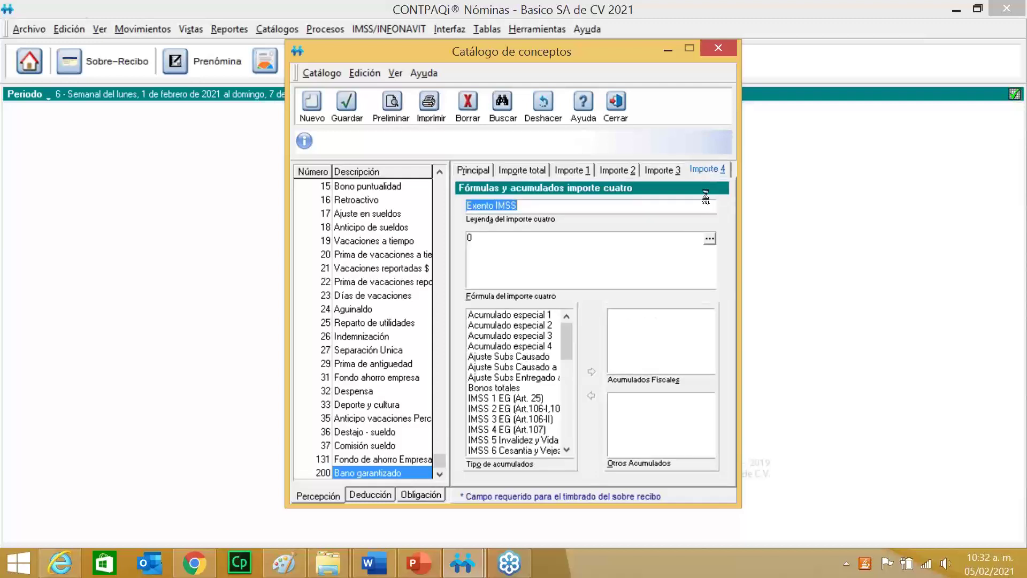
{"action": "left_click", "coordinate": [709, 239]}
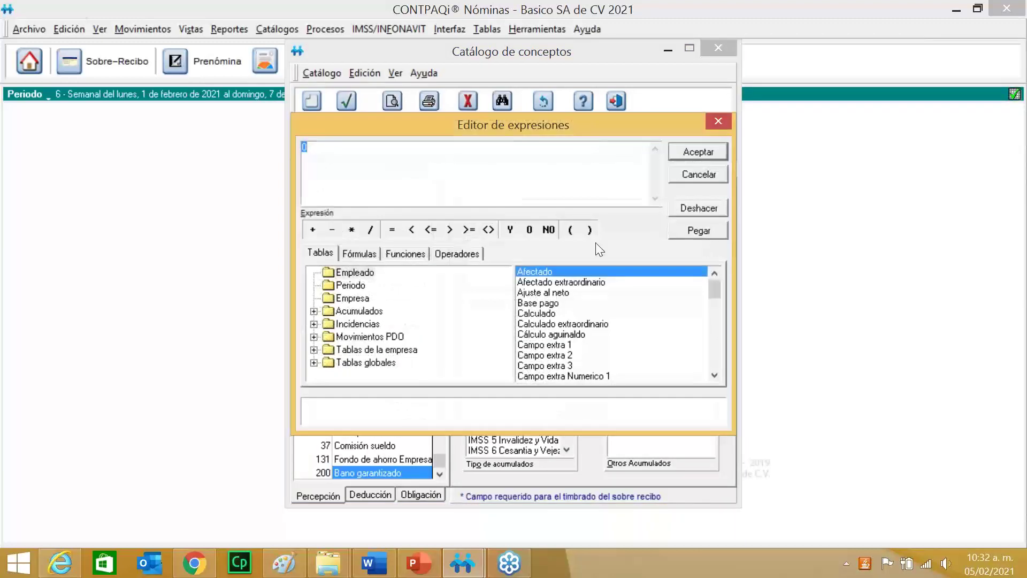
{"action": "left_click", "coordinate": [314, 337]}
{"action": "left_click", "coordinate": [329, 349]}
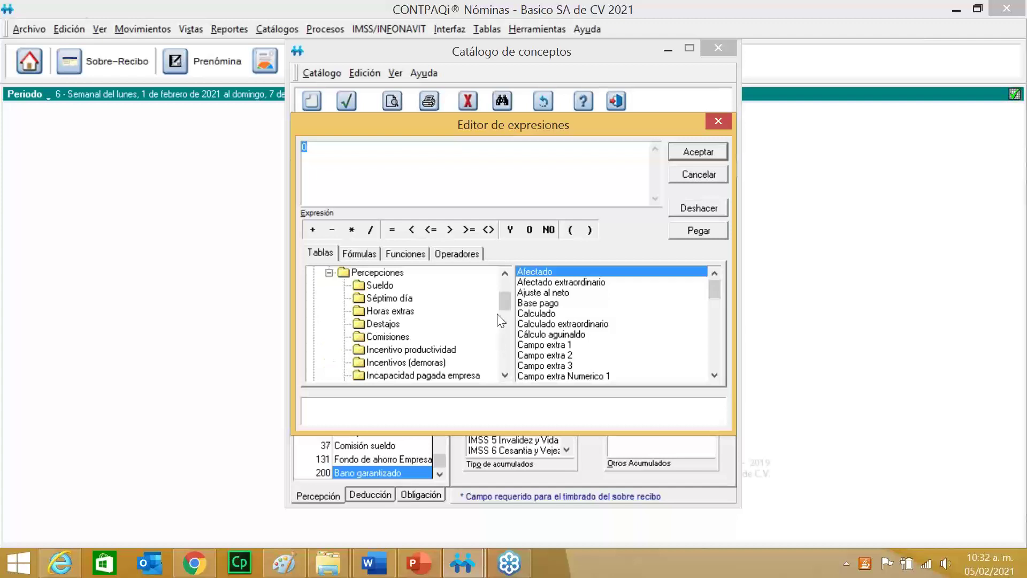
{"action": "left_click_drag", "start_coordinate": [500, 307], "coordinate": [503, 377]}
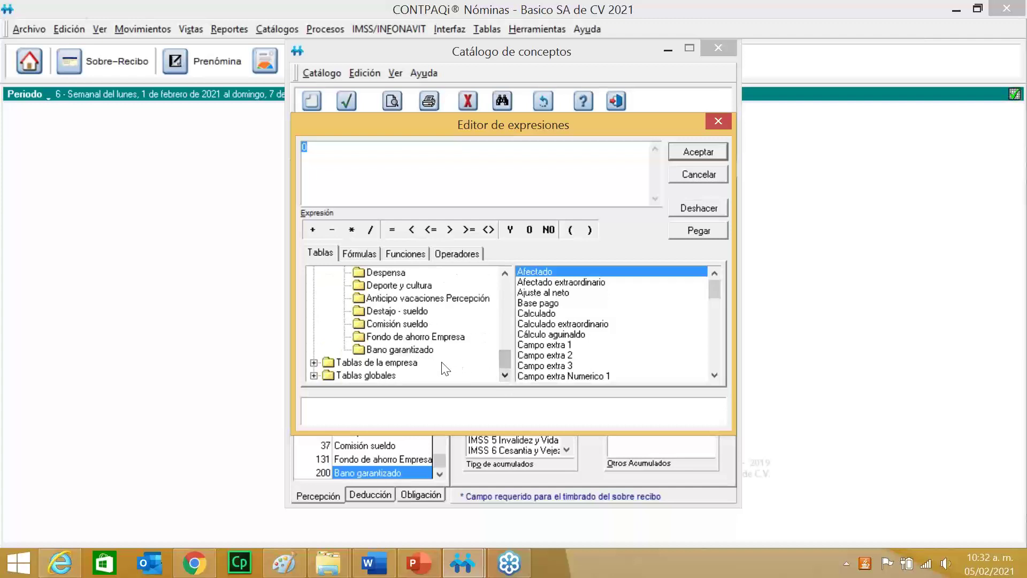
{"action": "left_click", "coordinate": [425, 349]}
{"action": "double_click", "coordinate": [535, 313]}
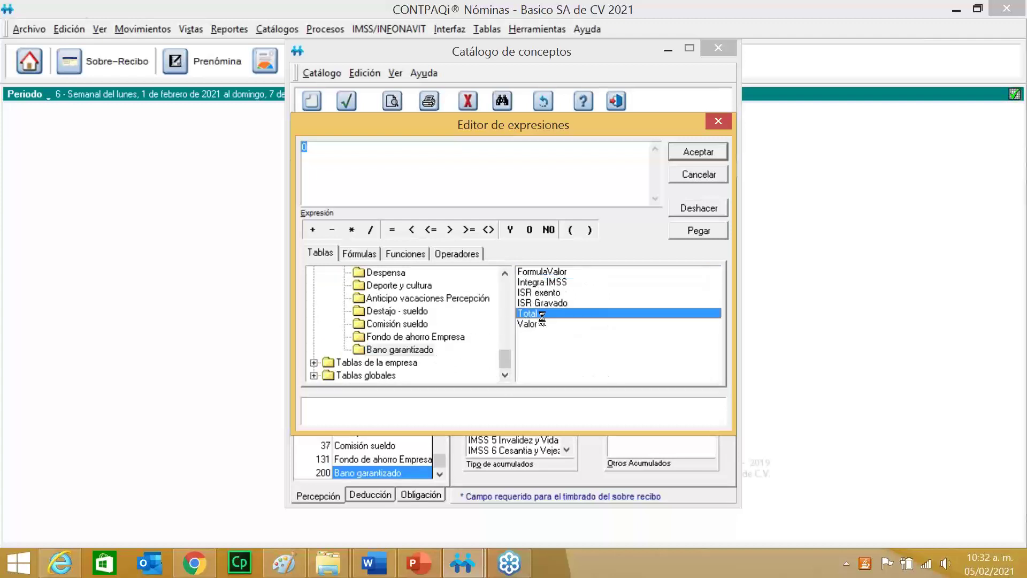
{"action": "type", "text": "-"}
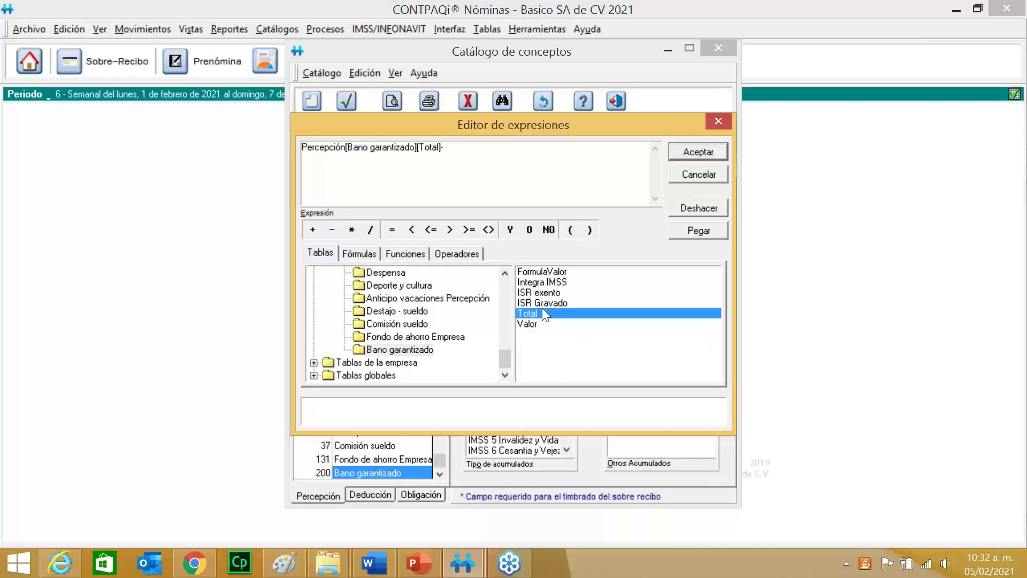
{"action": "left_click", "coordinate": [547, 282]}
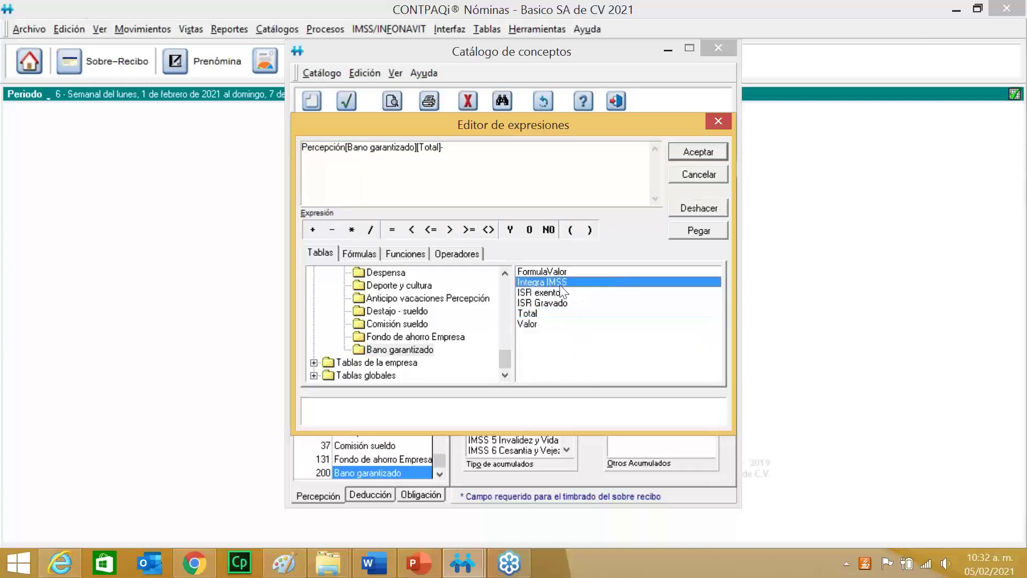
{"action": "double_click", "coordinate": [564, 283]}
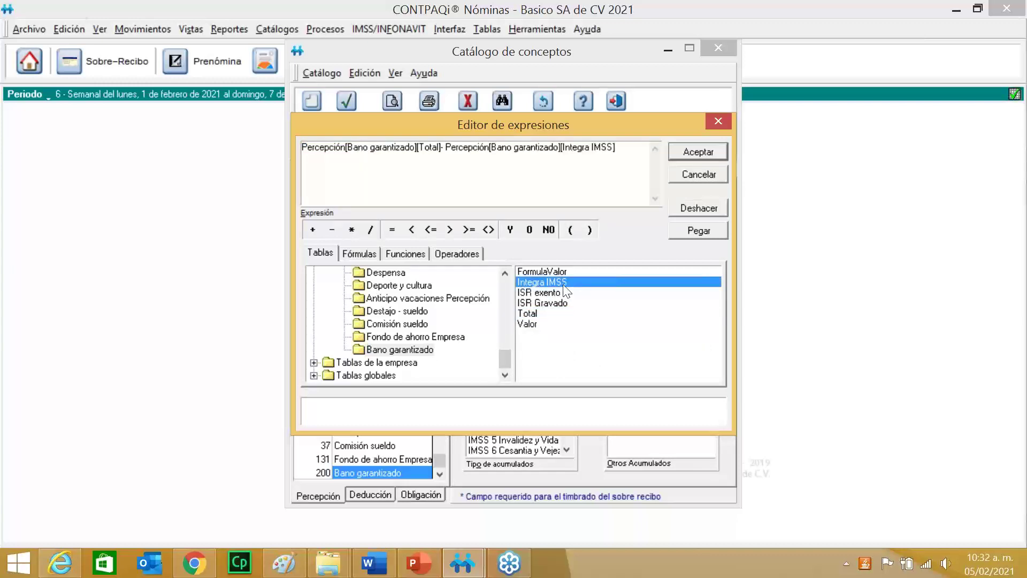
{"action": "left_click", "coordinate": [678, 147]}
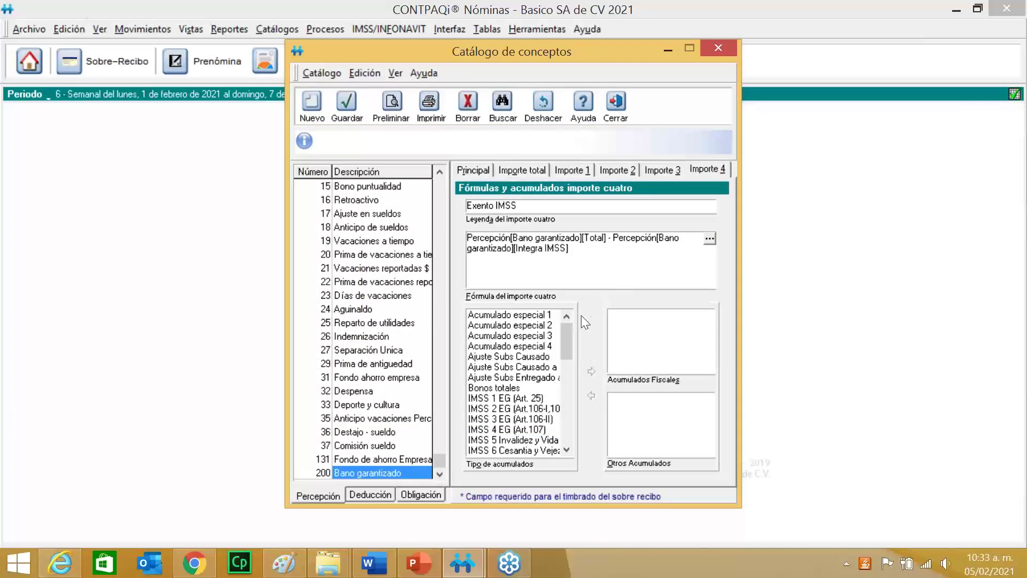
Look through the accumulator types for Importe 4, then save the Bano garantizado concept and close the concept catalogue
{"action": "left_click_drag", "start_coordinate": [569, 328], "coordinate": [565, 392]}
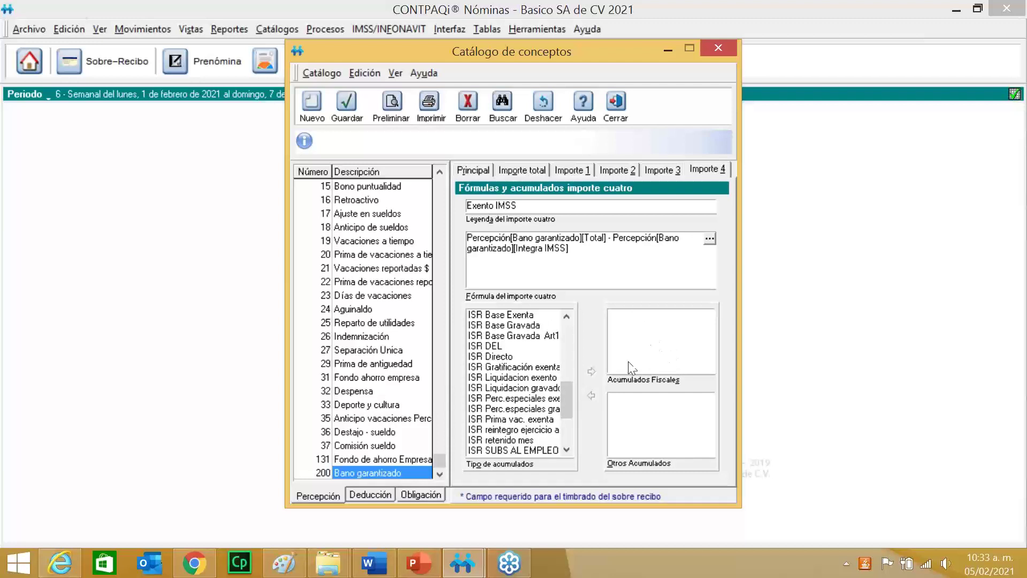
{"action": "left_click_drag", "start_coordinate": [570, 395], "coordinate": [567, 428]}
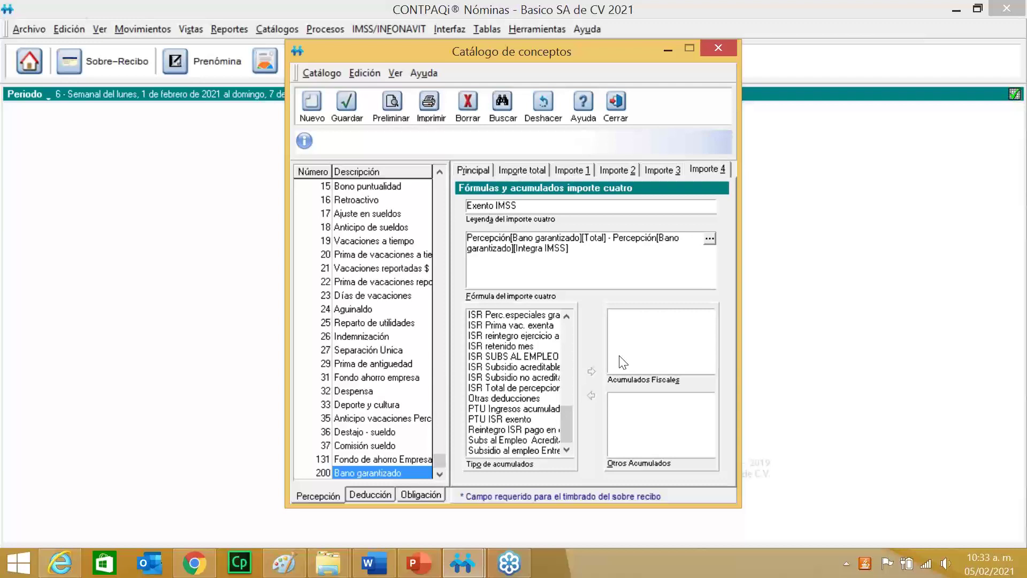
{"action": "left_click", "coordinate": [360, 118]}
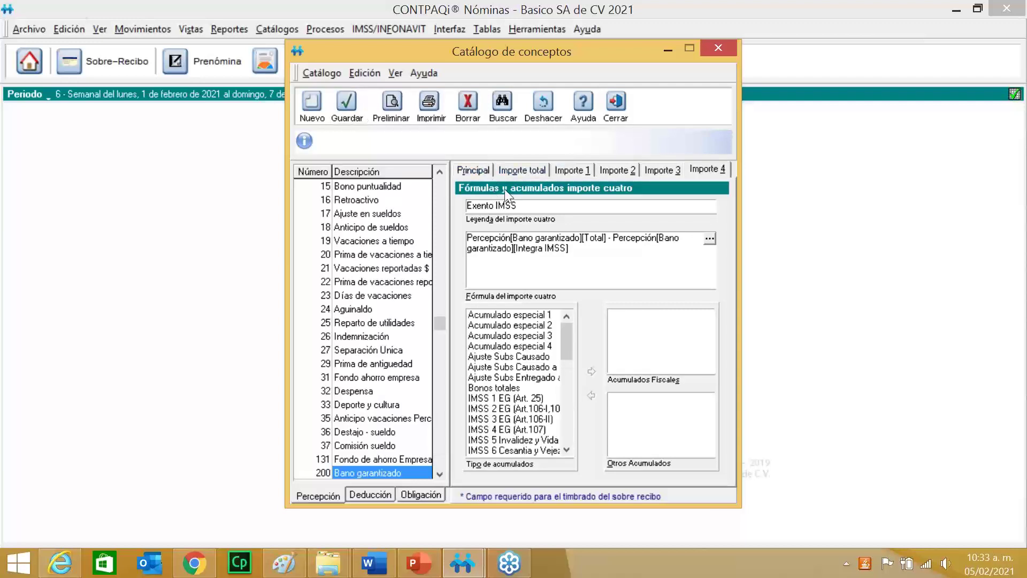
{"action": "left_click", "coordinate": [614, 110]}
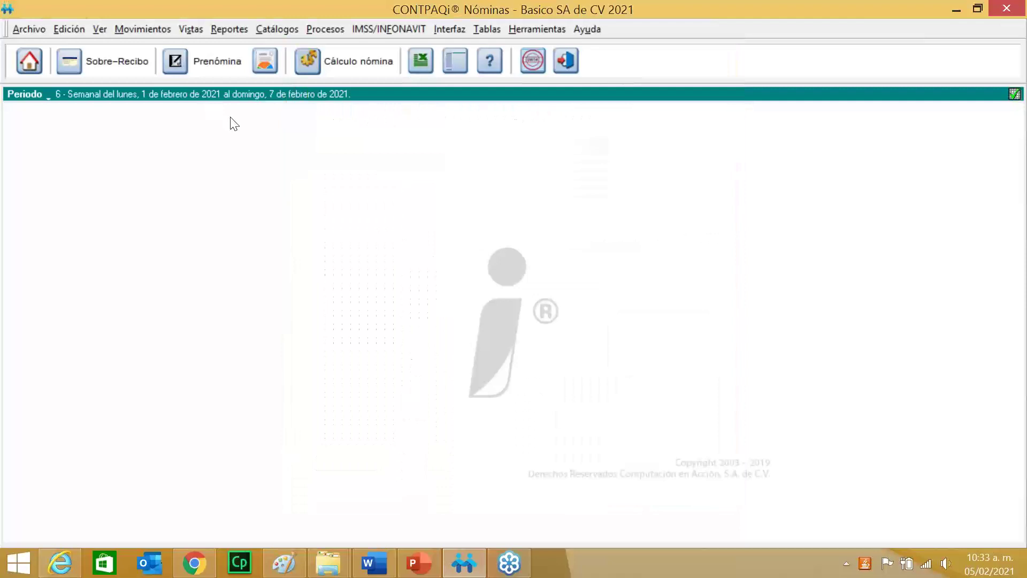
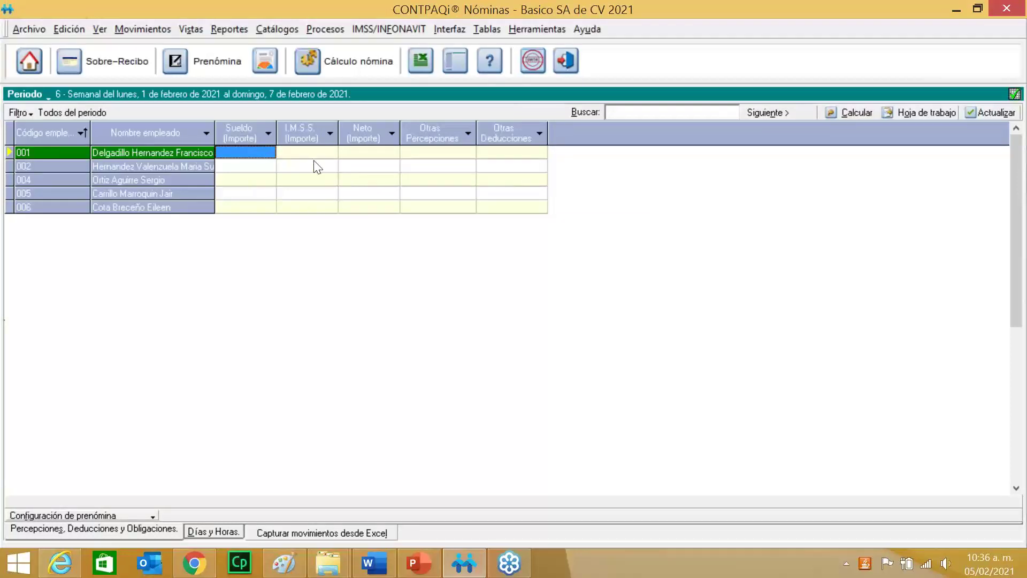
Show the Prenómina for period 6 with the employee filter Todos del periodo
{"action": "left_click", "coordinate": [213, 69]}
{"action": "left_click", "coordinate": [224, 71]}
{"action": "left_click", "coordinate": [214, 62]}
{"action": "left_click", "coordinate": [213, 61]}
{"action": "left_click", "coordinate": [29, 115]}
{"action": "left_click", "coordinate": [87, 130]}
Filter the Prenómina with Ninguno del periodo, and apply a department range starting and ending at 3 (Generación de conocimiento)
{"action": "left_click", "coordinate": [28, 111]}
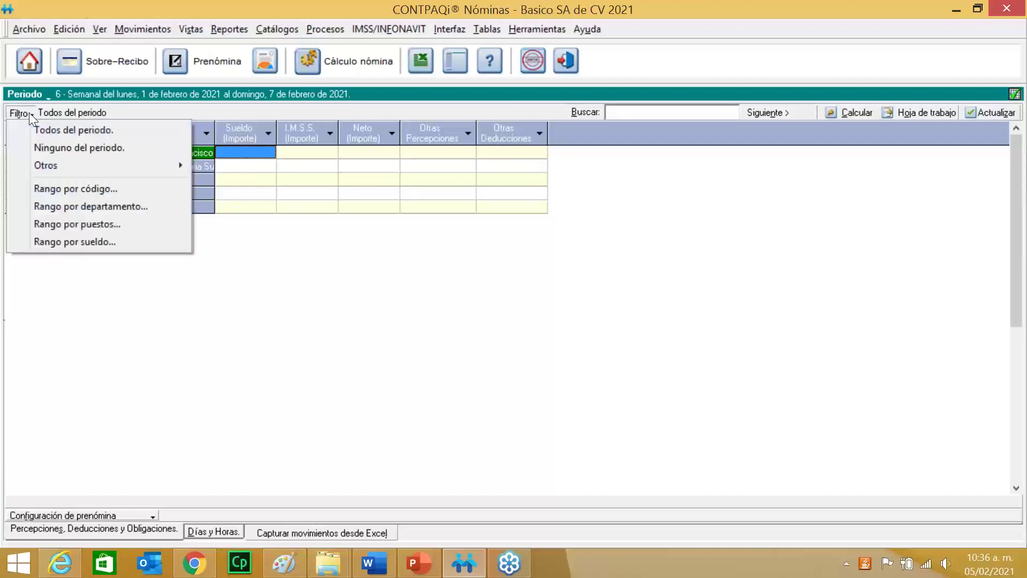
{"action": "left_click", "coordinate": [84, 151]}
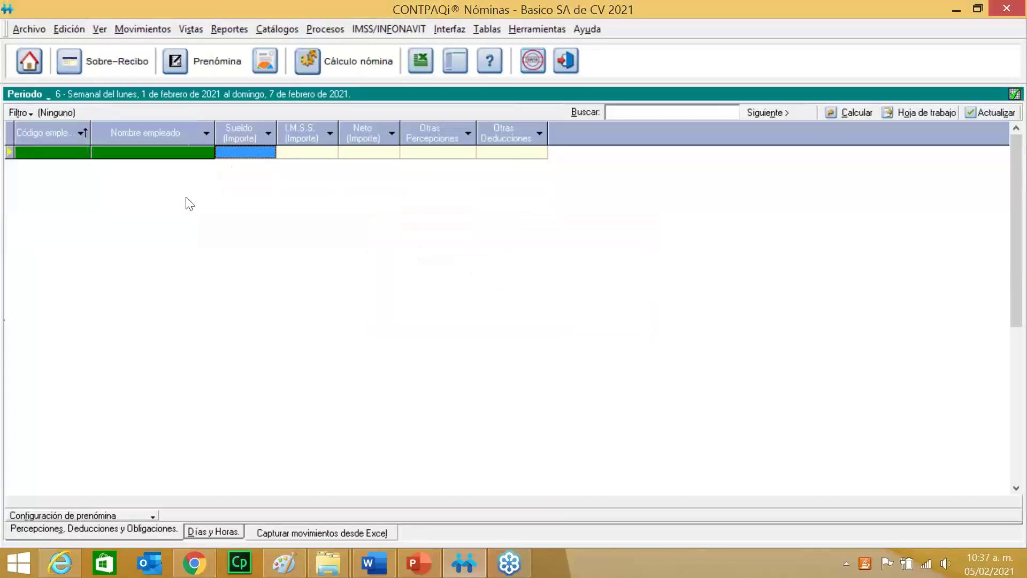
{"action": "left_click", "coordinate": [32, 114]}
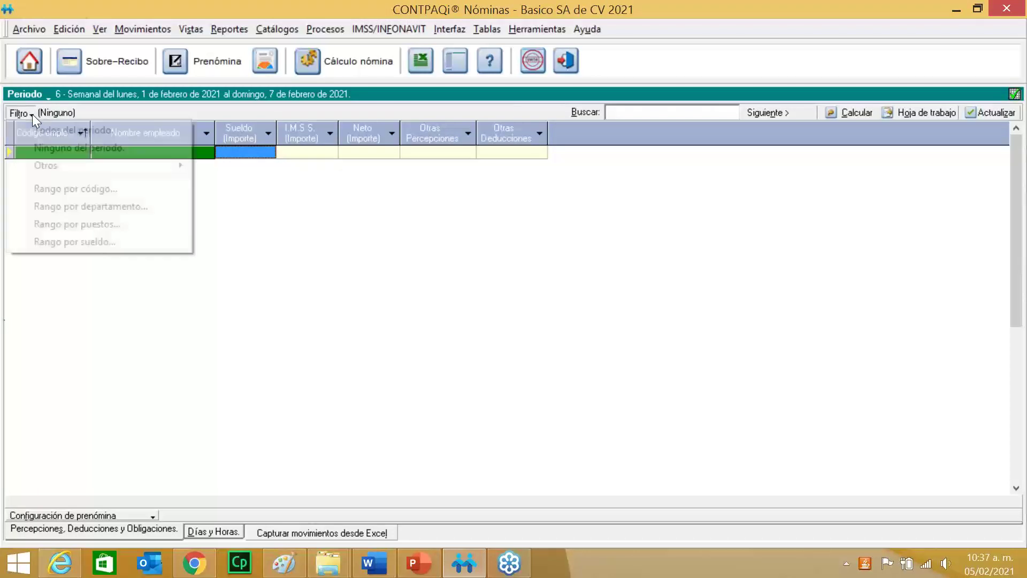
{"action": "mouse_move", "coordinate": [104, 163]}
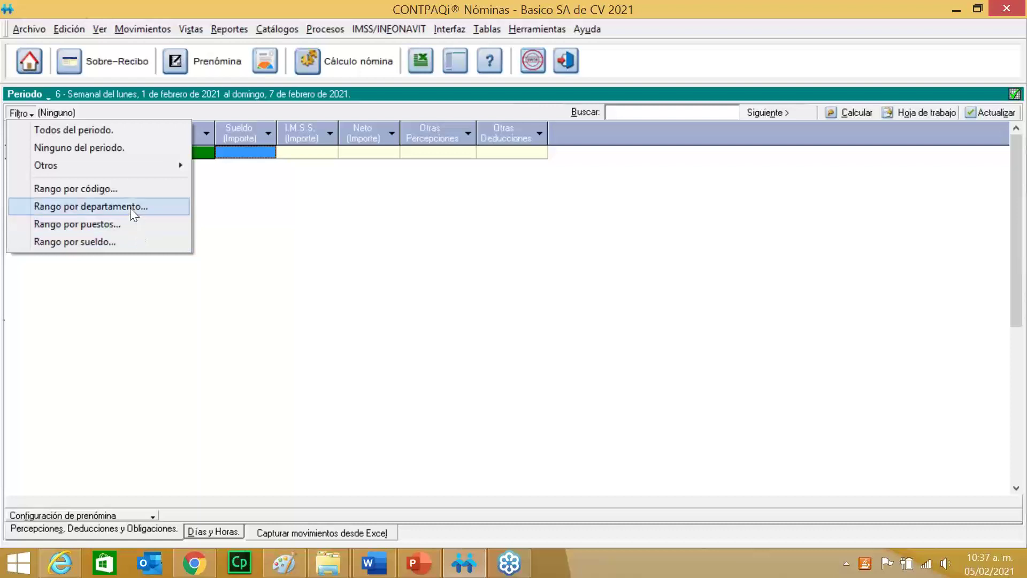
{"action": "left_click", "coordinate": [130, 208]}
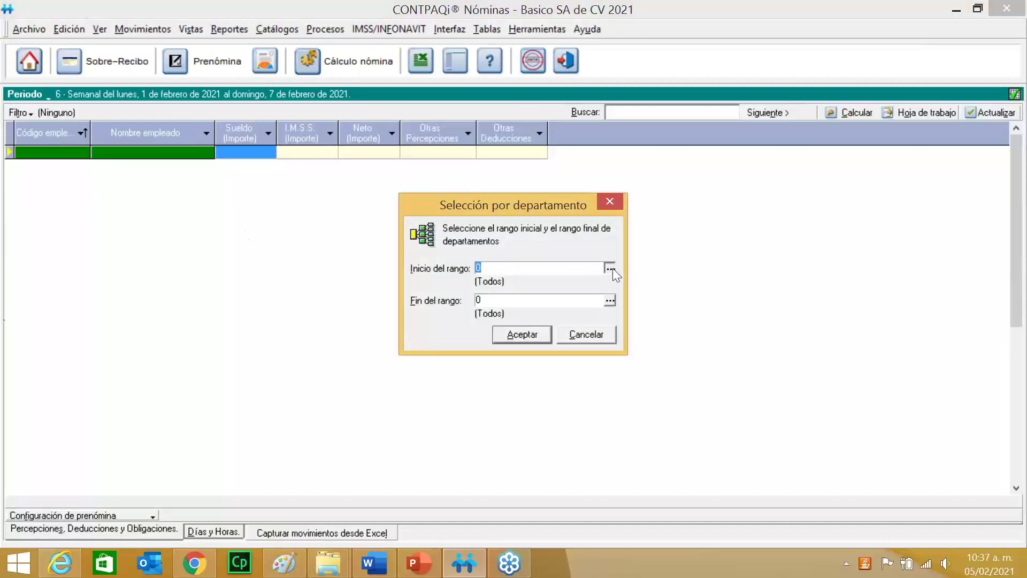
{"action": "left_click", "coordinate": [612, 268]}
{"action": "double_click", "coordinate": [550, 270]}
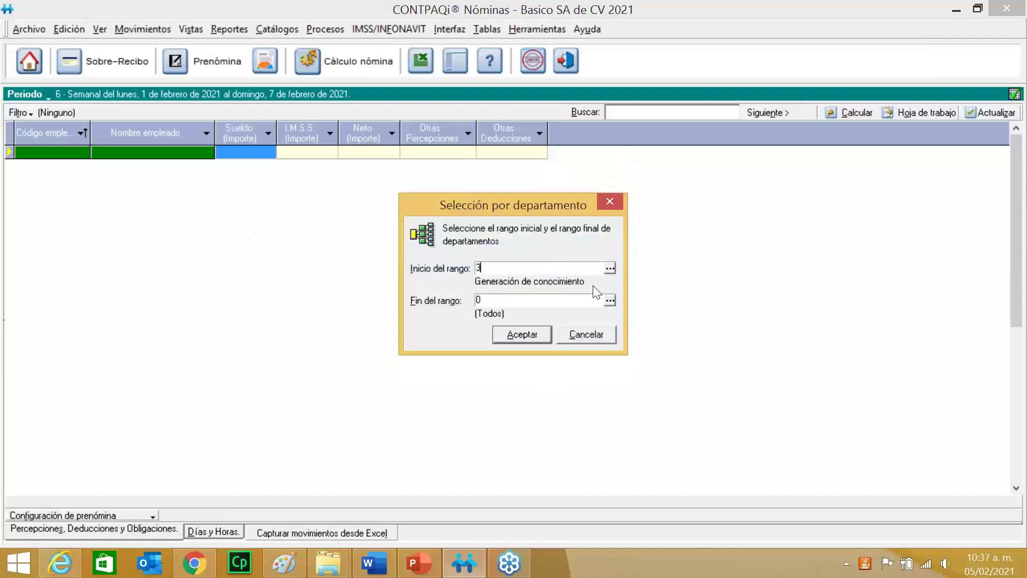
{"action": "left_click", "coordinate": [610, 300]}
{"action": "left_click", "coordinate": [559, 272]}
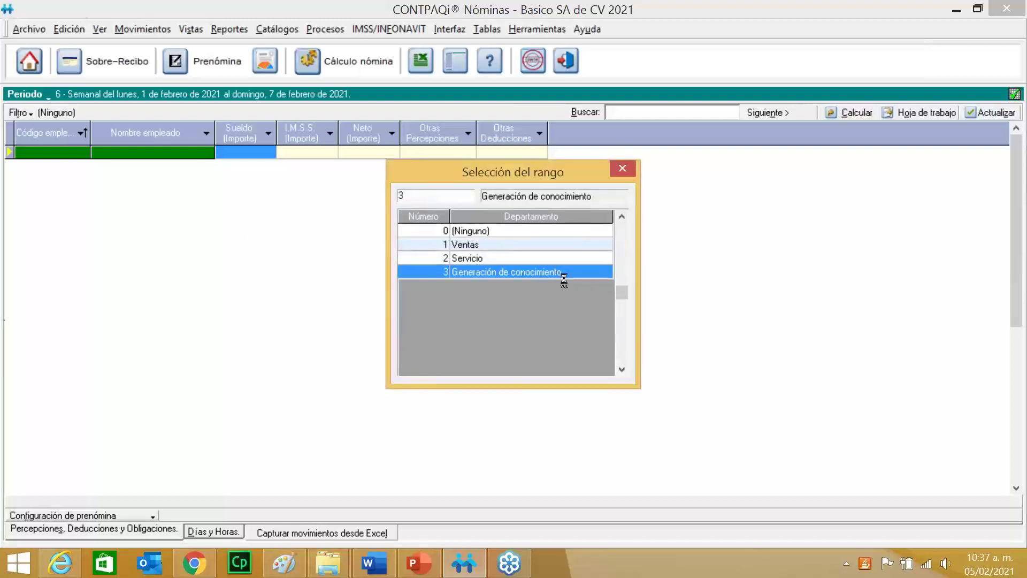
{"action": "double_click", "coordinate": [563, 273]}
{"action": "left_click", "coordinate": [548, 336]}
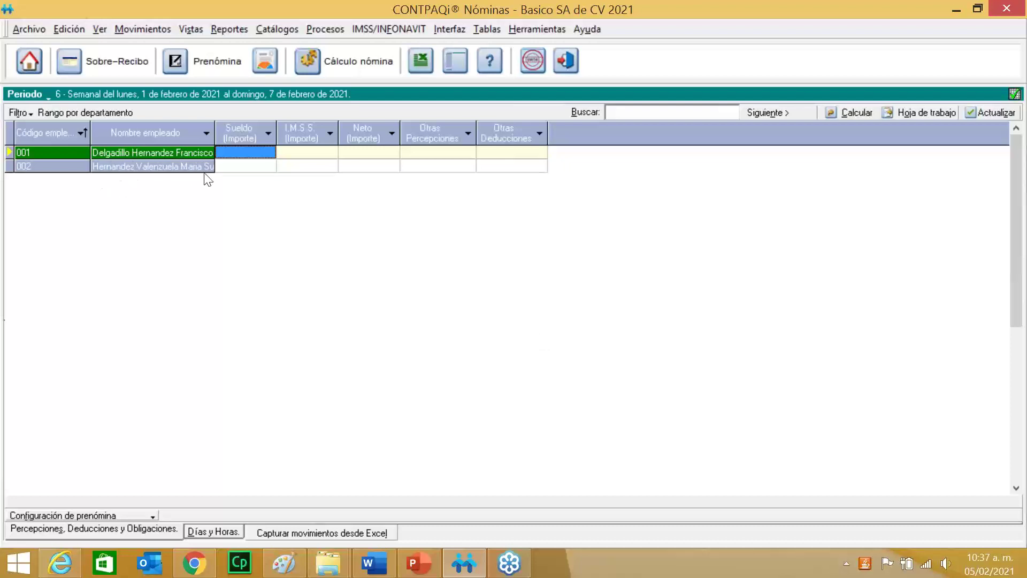
Set the Prenómina filter back to Todos del periodo and add the Tipo de contrato column to the grid
{"action": "left_click", "coordinate": [28, 113]}
{"action": "left_click", "coordinate": [39, 124]}
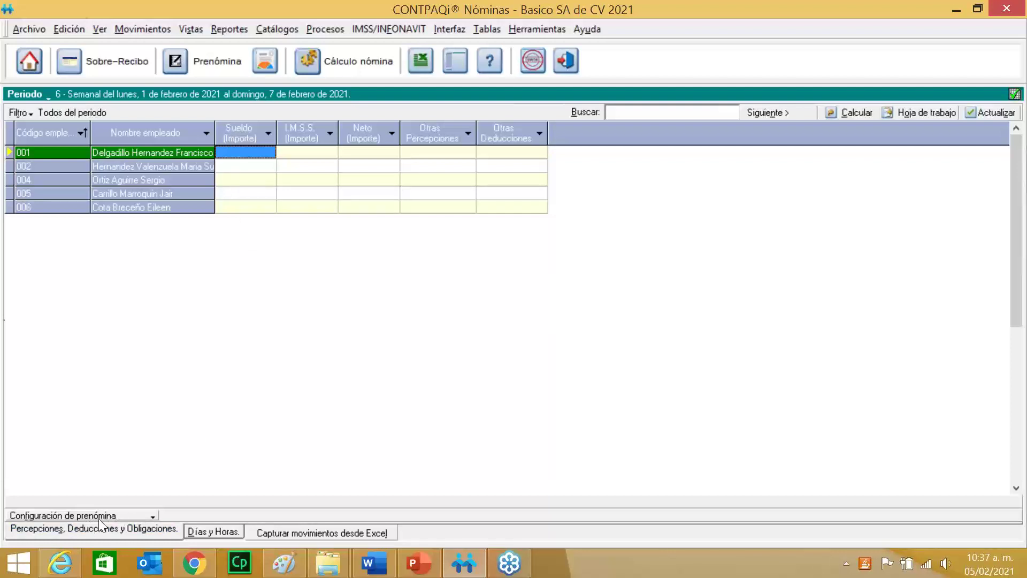
{"action": "left_click", "coordinate": [139, 515]}
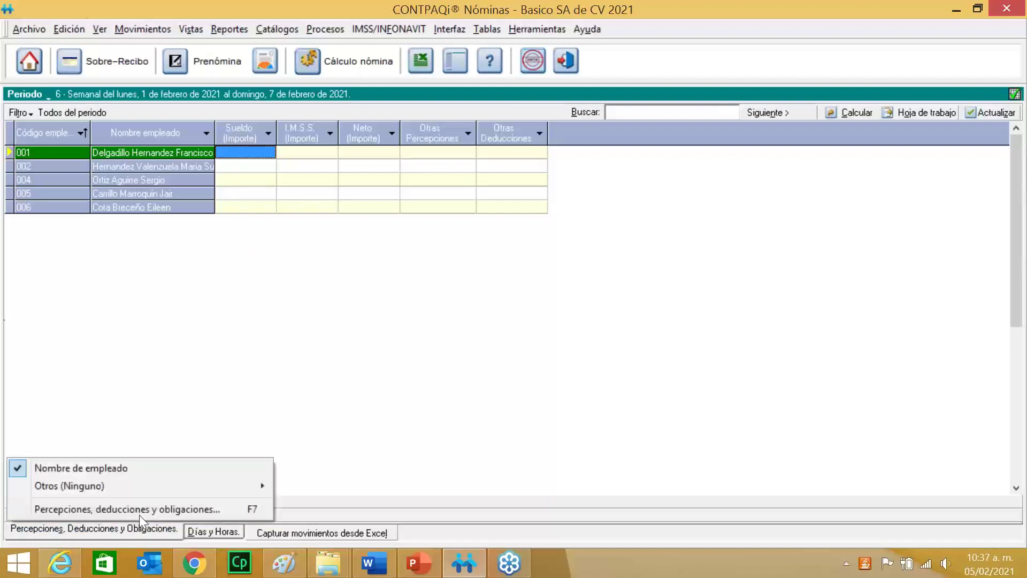
{"action": "mouse_move", "coordinate": [114, 485]}
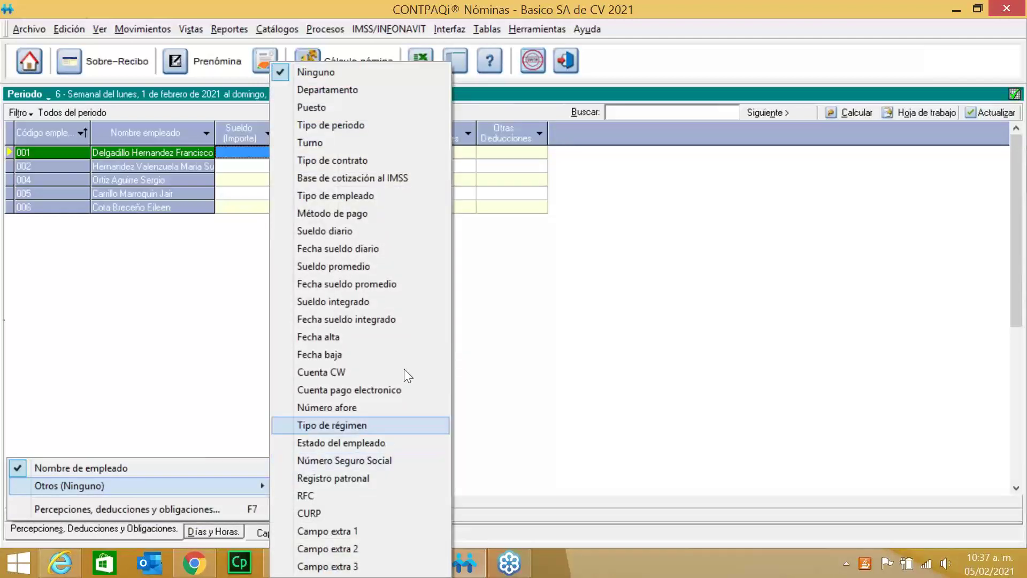
{"action": "left_click", "coordinate": [383, 162]}
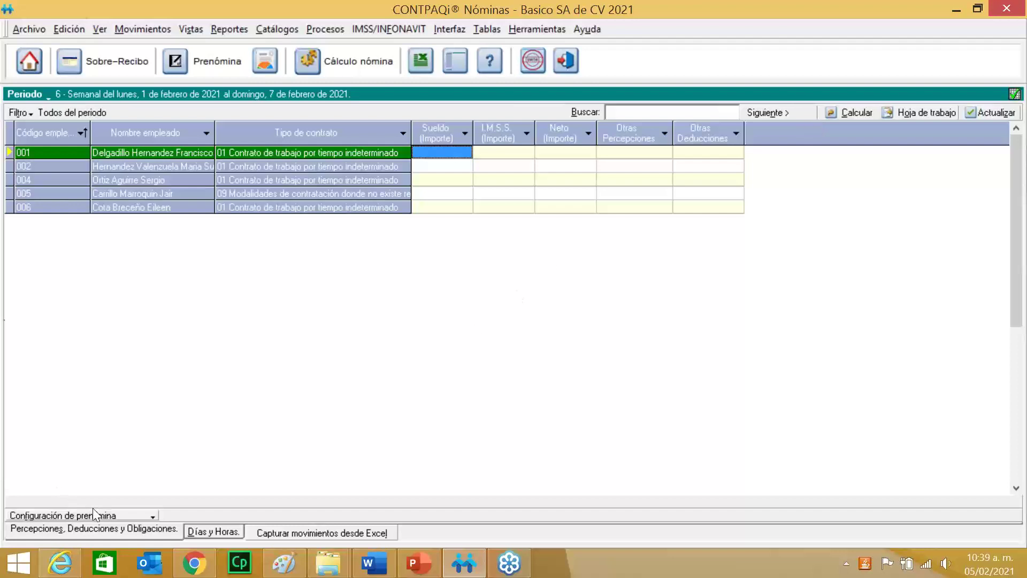
Review the available perceptions, deductions and obligations for the Prenómina, and add the Bano garantizado perception to its concepts
{"action": "left_click", "coordinate": [150, 515]}
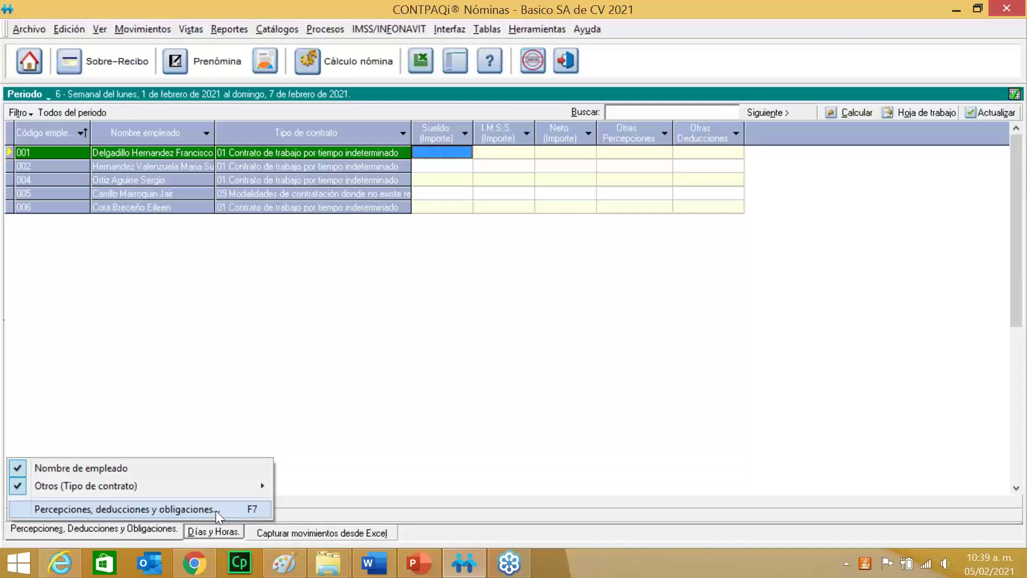
{"action": "left_click", "coordinate": [242, 507]}
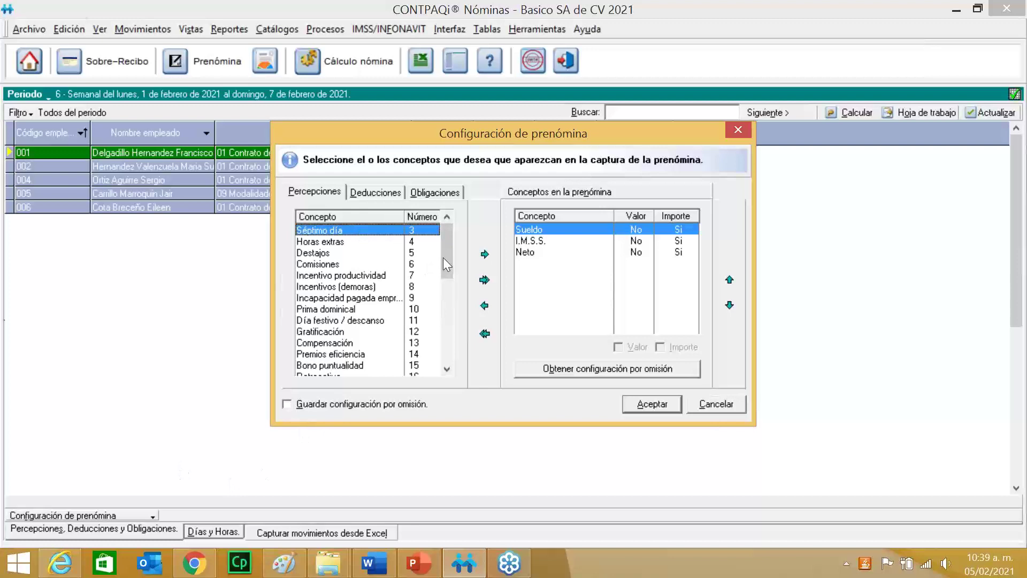
{"action": "left_click_drag", "start_coordinate": [443, 258], "coordinate": [438, 234]}
{"action": "left_click", "coordinate": [377, 192]}
{"action": "left_click", "coordinate": [428, 190]}
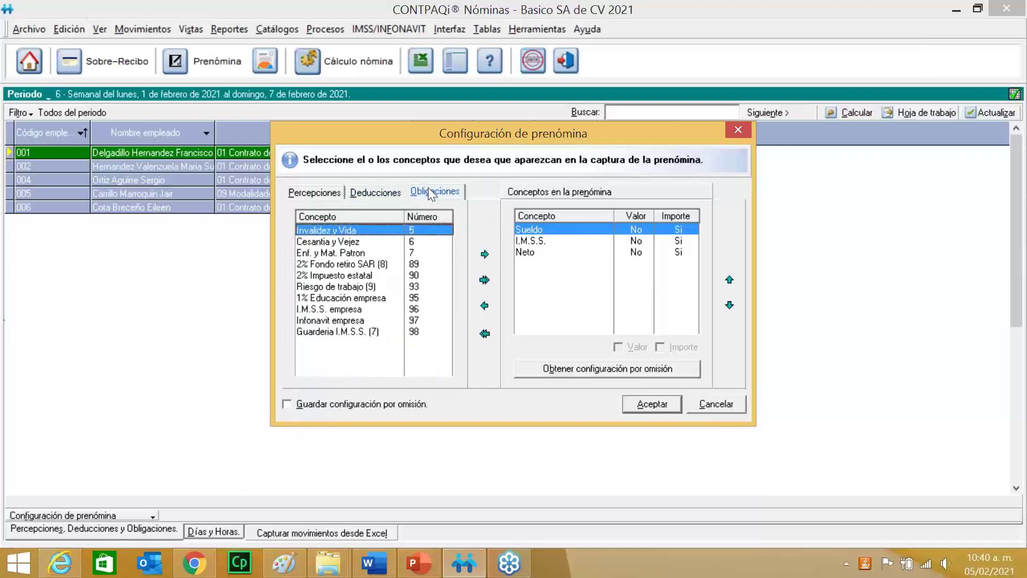
{"action": "left_click", "coordinate": [335, 194]}
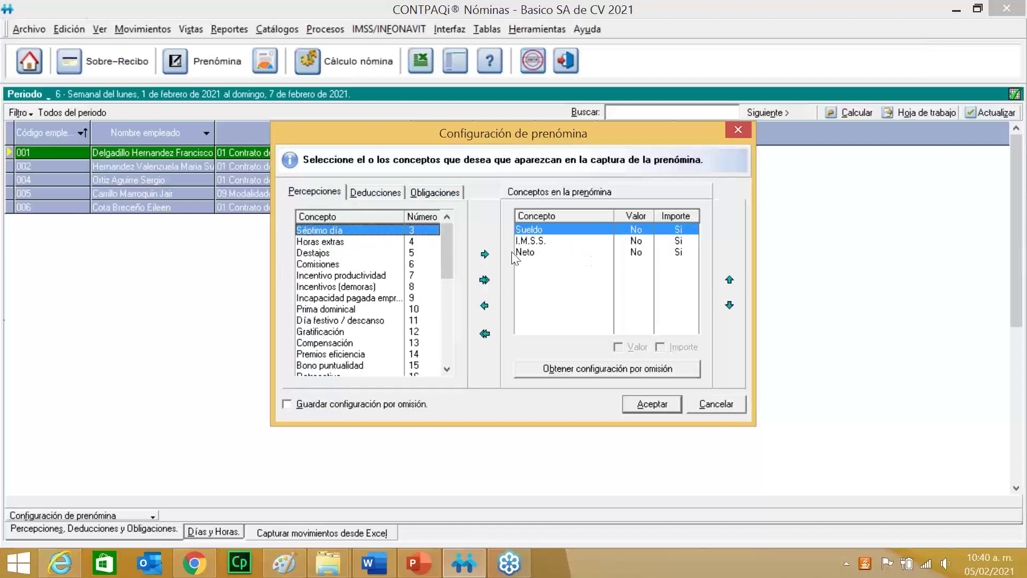
{"action": "left_click_drag", "start_coordinate": [448, 248], "coordinate": [406, 379]}
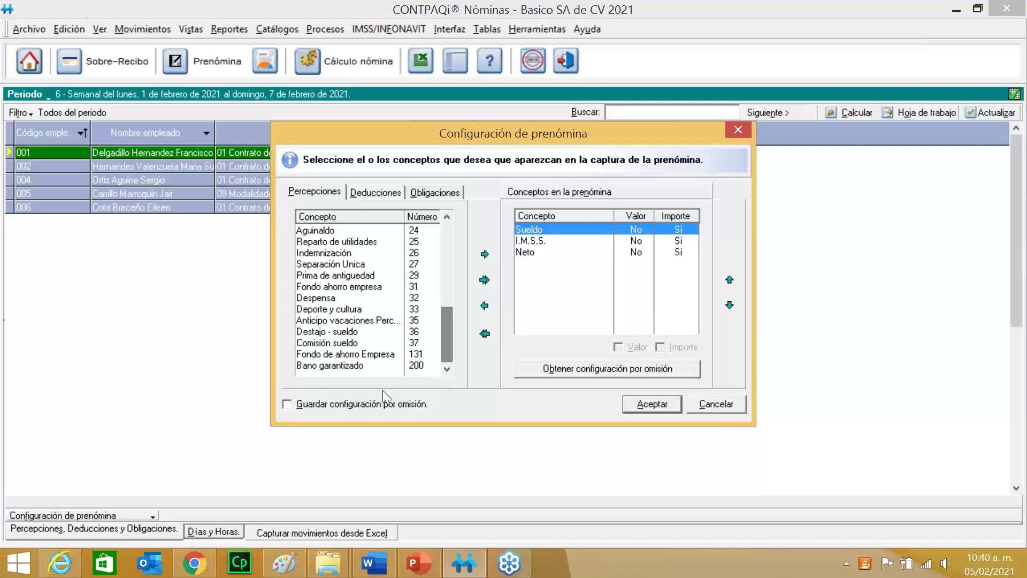
{"action": "double_click", "coordinate": [357, 367]}
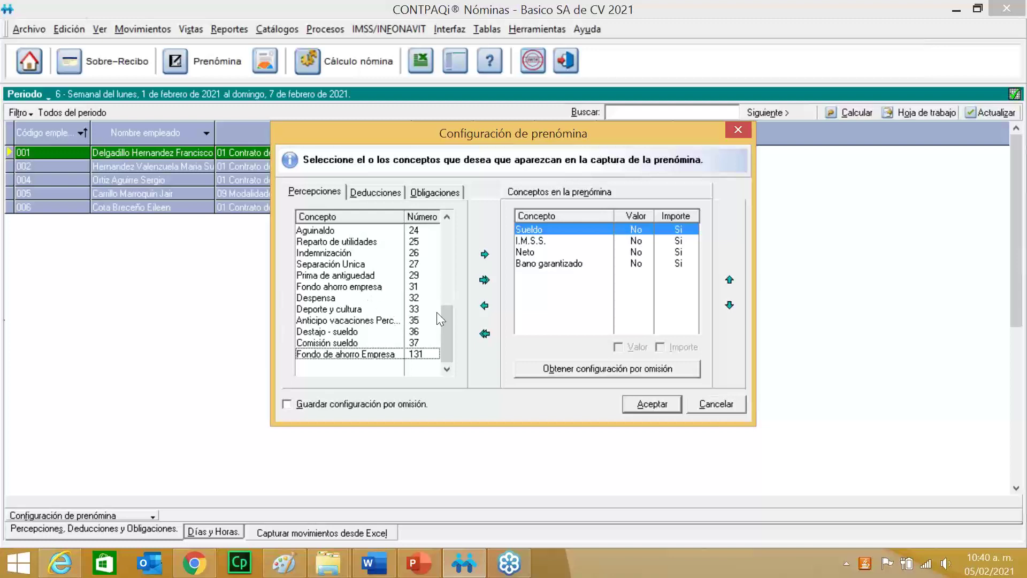
Add the Gratificación perception to the Prenómina concepts and save the new configuration
{"action": "left_click_drag", "start_coordinate": [441, 316], "coordinate": [438, 246]}
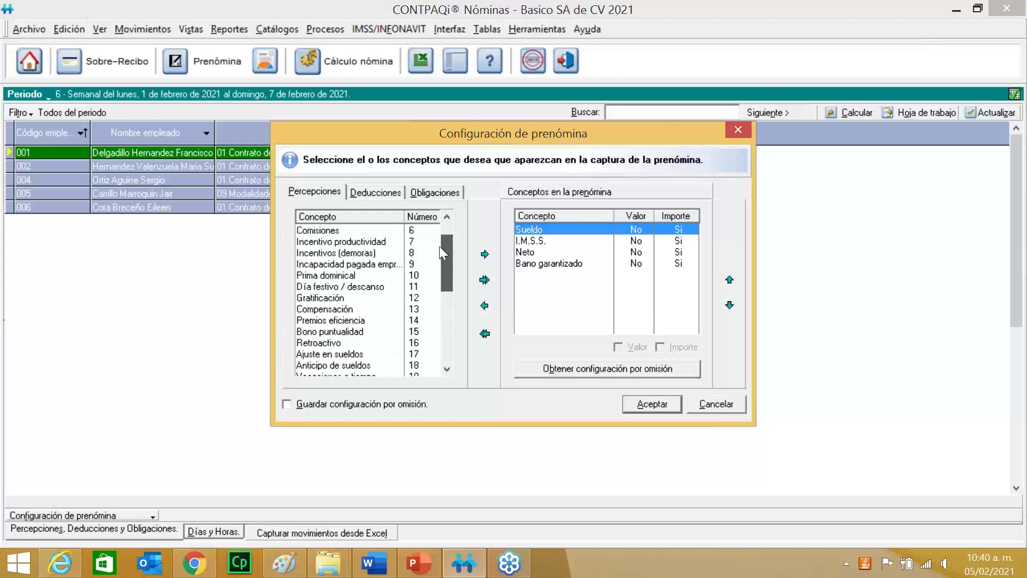
{"action": "left_click", "coordinate": [321, 298]}
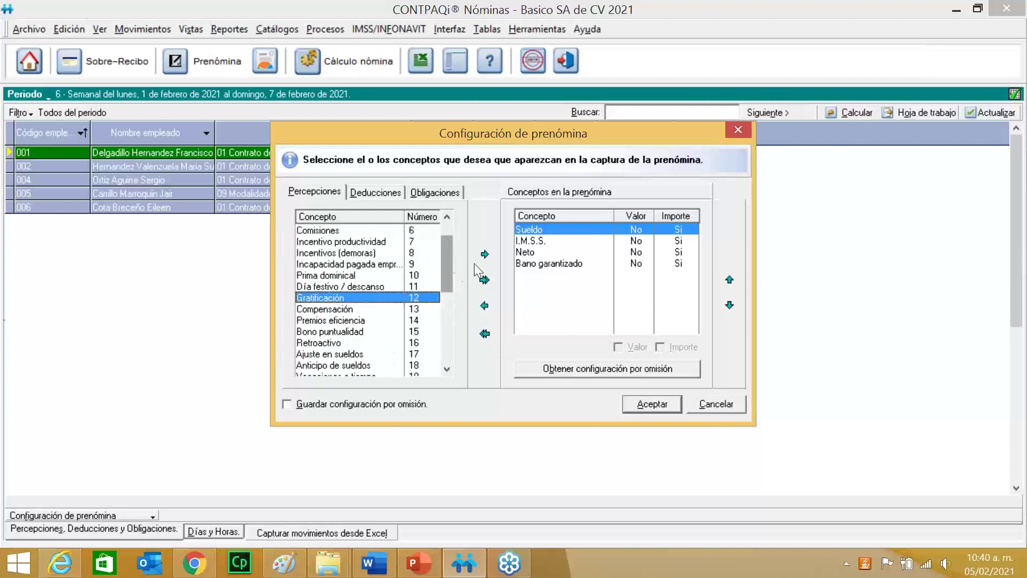
{"action": "left_click", "coordinate": [484, 256]}
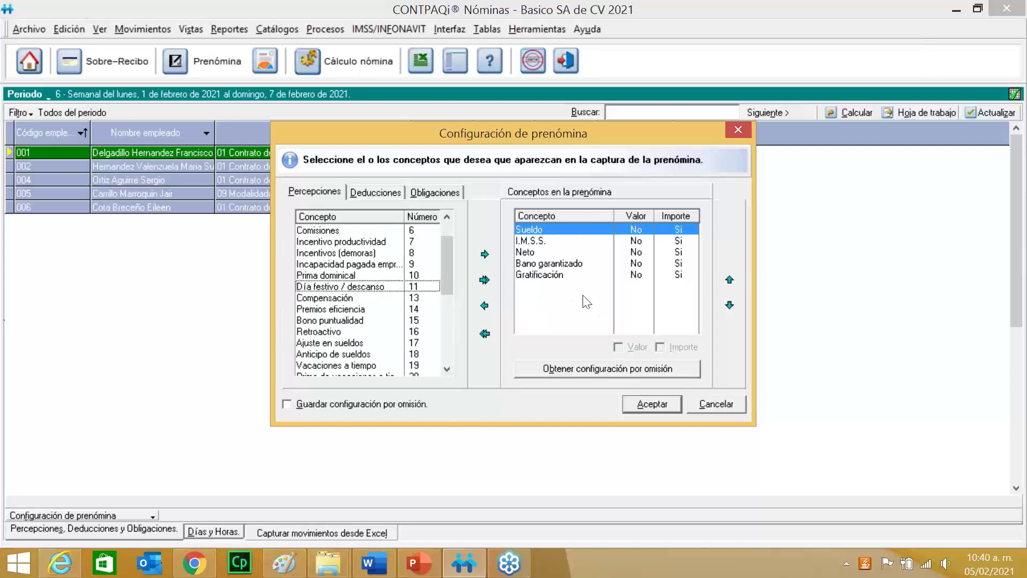
{"action": "left_click", "coordinate": [563, 276]}
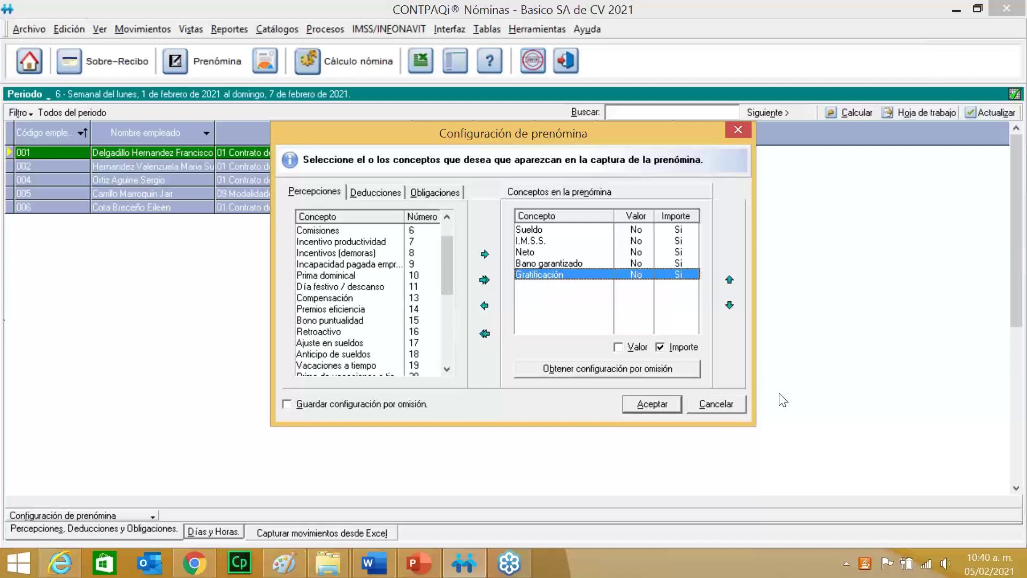
{"action": "left_click", "coordinate": [656, 408]}
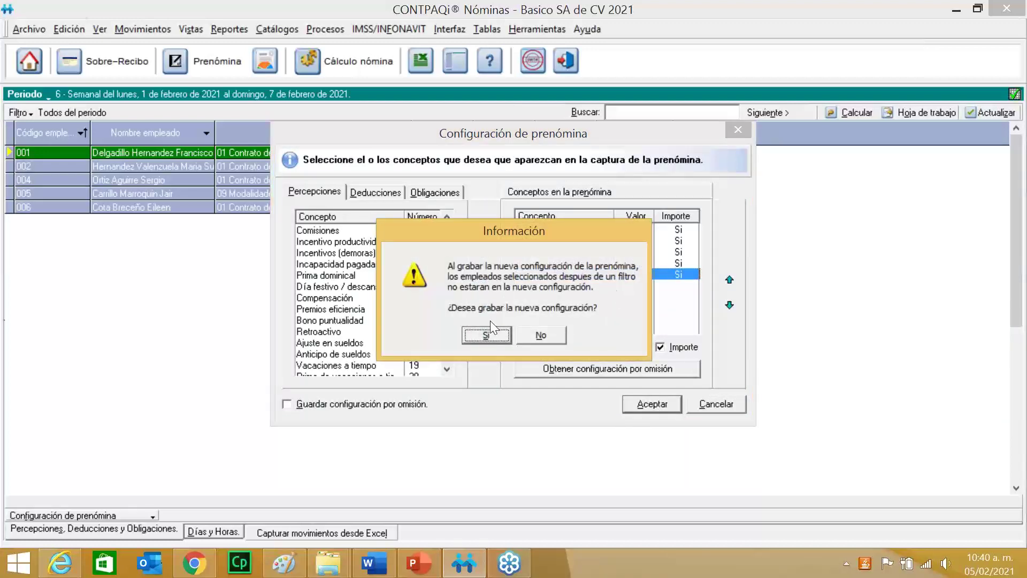
{"action": "left_click", "coordinate": [494, 334]}
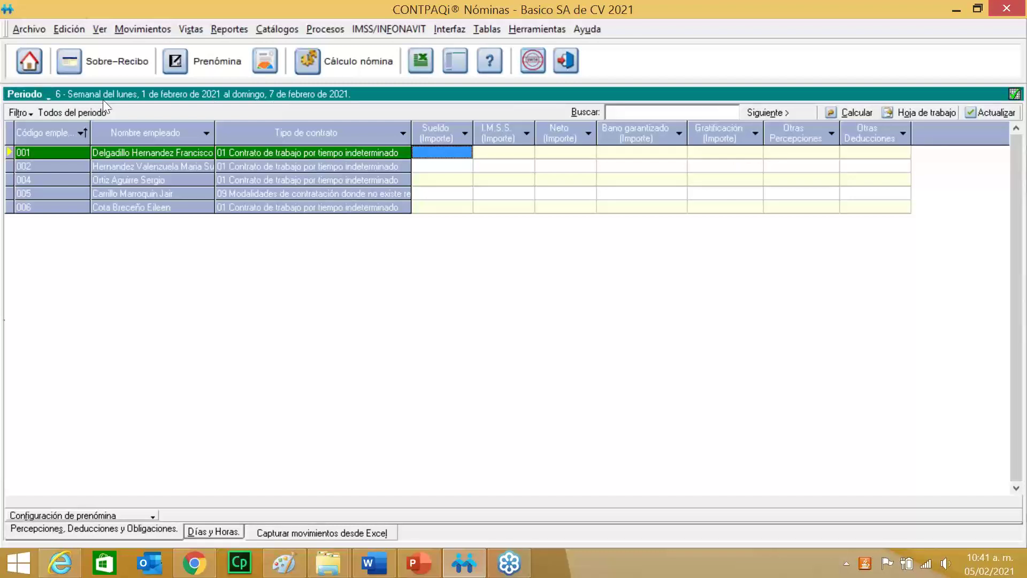
Examine the list of 2021 weekly periods without changing the current period
{"action": "left_click", "coordinate": [41, 94]}
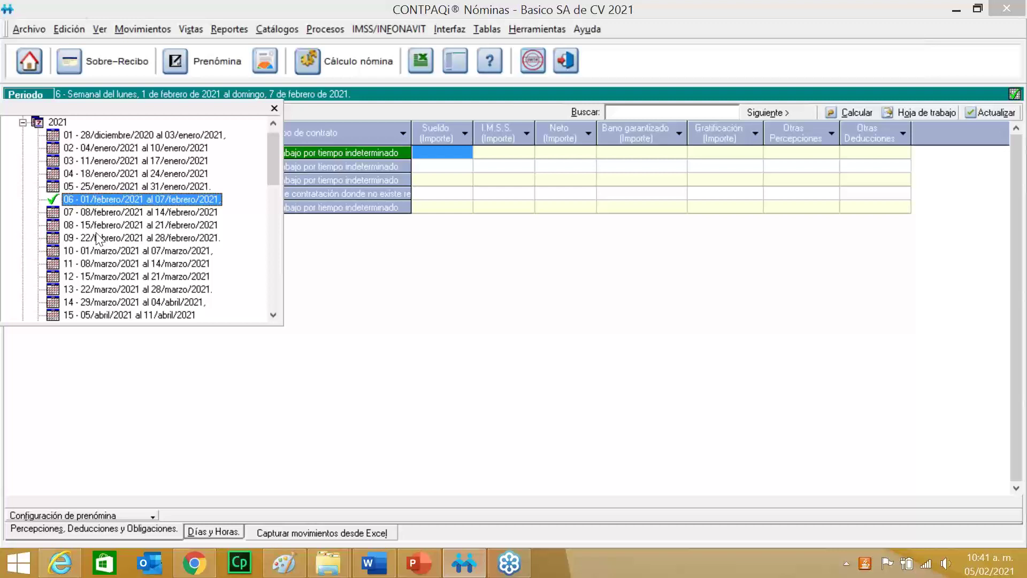
{"action": "left_click", "coordinate": [275, 108]}
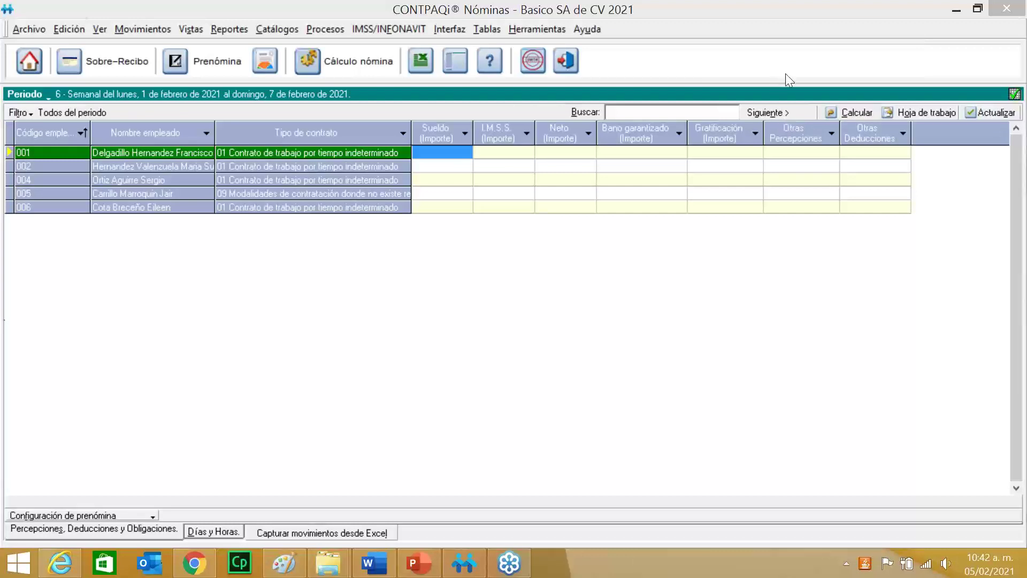
Switch to the PowerPoint presentation, present the Prenómina PDO slide, and end the show on the exercise slide about adding amounts
{"action": "left_click", "coordinate": [428, 556]}
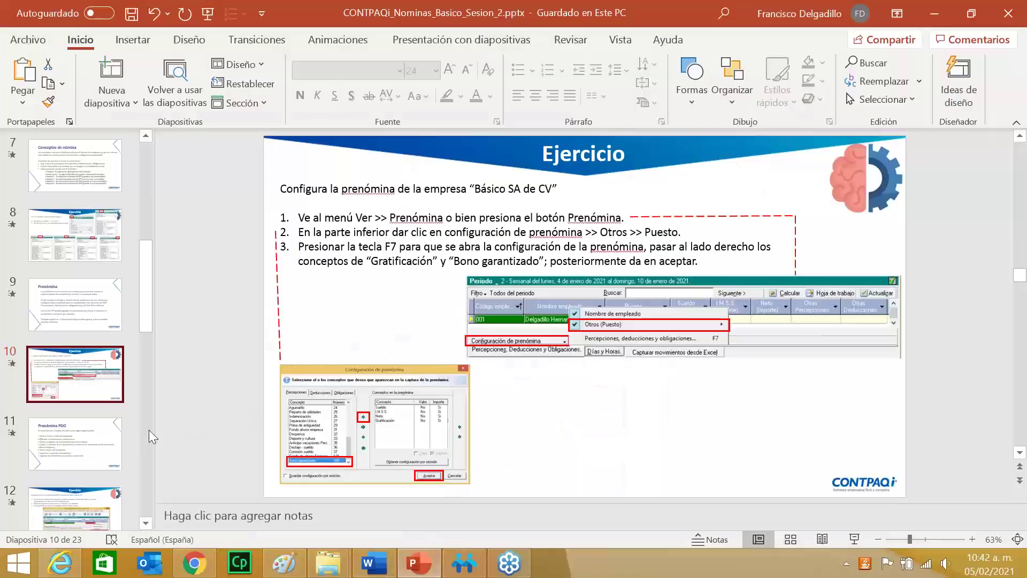
{"action": "left_click", "coordinate": [91, 441]}
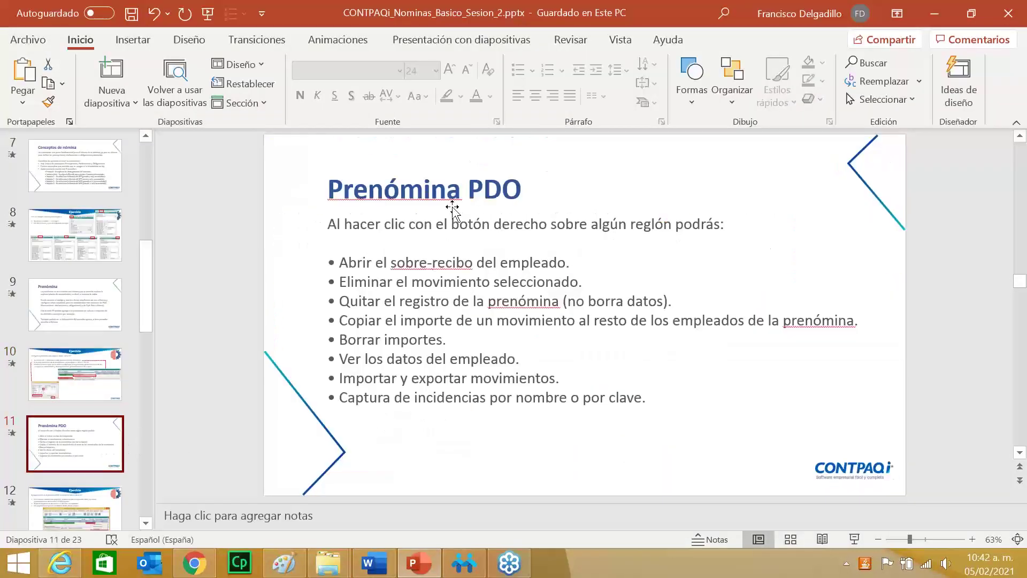
{"action": "left_click", "coordinate": [854, 539]}
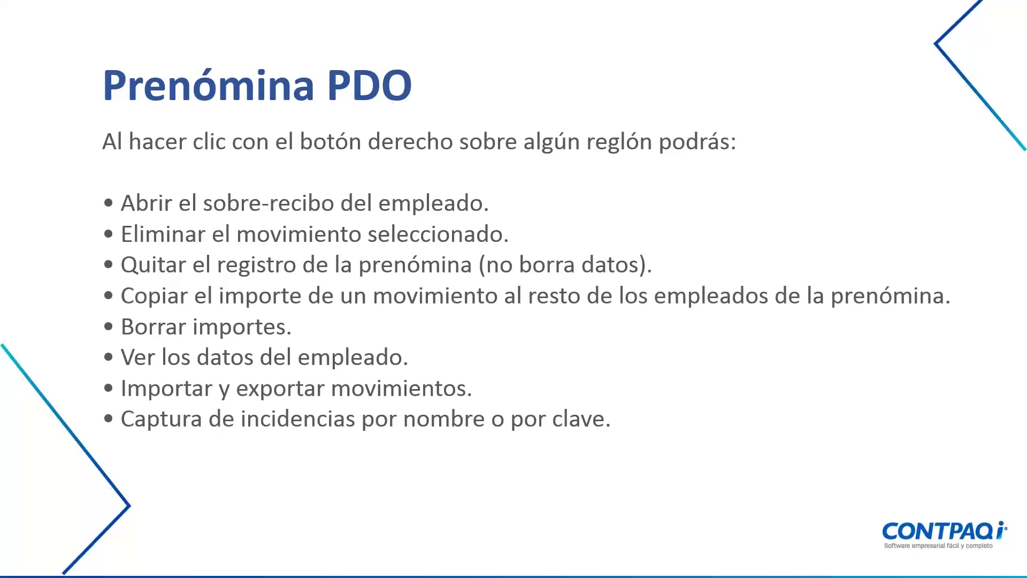
{"action": "key", "text": "Escape"}
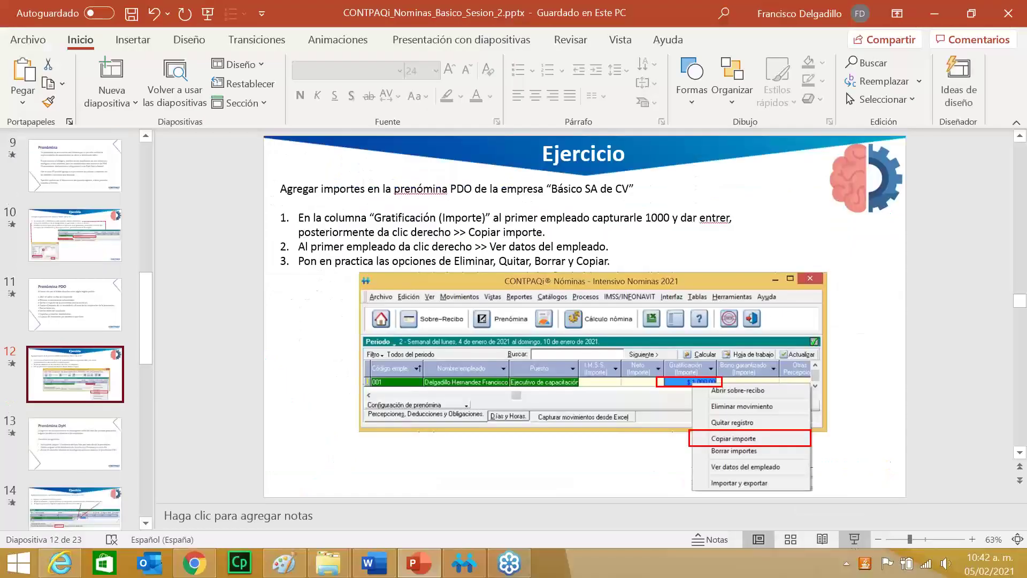
Return to CONTPAQi Nóminas and view the Días y Horas grid before going back to Percepciones, Deducciones y Obligaciones
{"action": "left_click", "coordinate": [431, 569]}
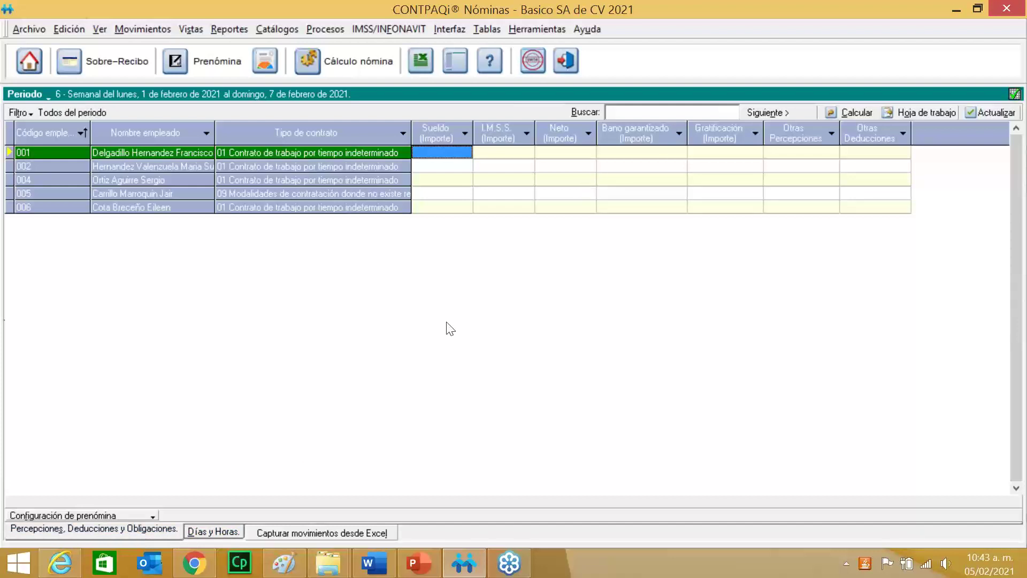
{"action": "left_click", "coordinate": [225, 531]}
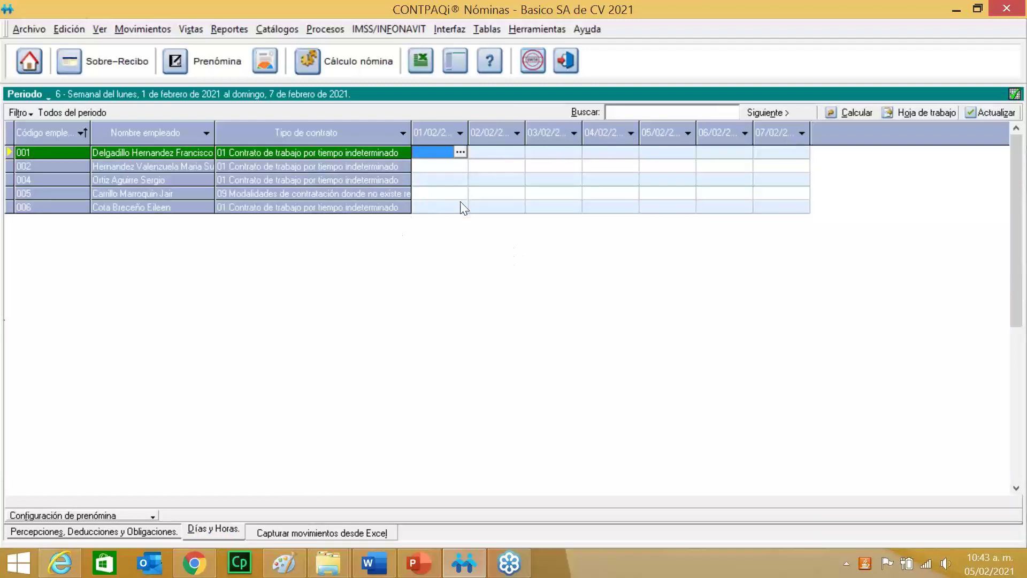
{"action": "left_click", "coordinate": [116, 531]}
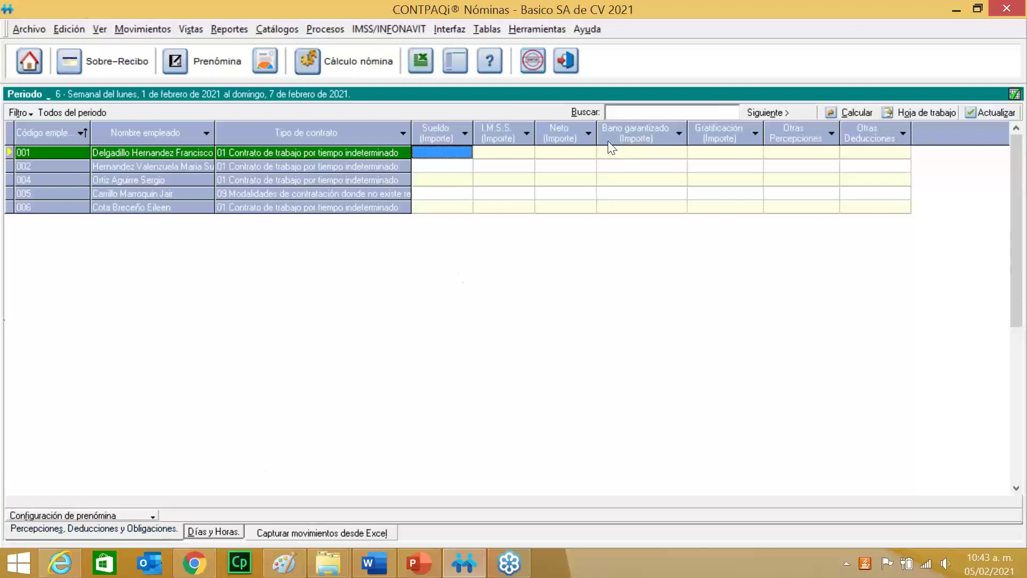
Open the employee data of the first employee from the Prenómina grid
{"action": "right_click", "coordinate": [578, 149]}
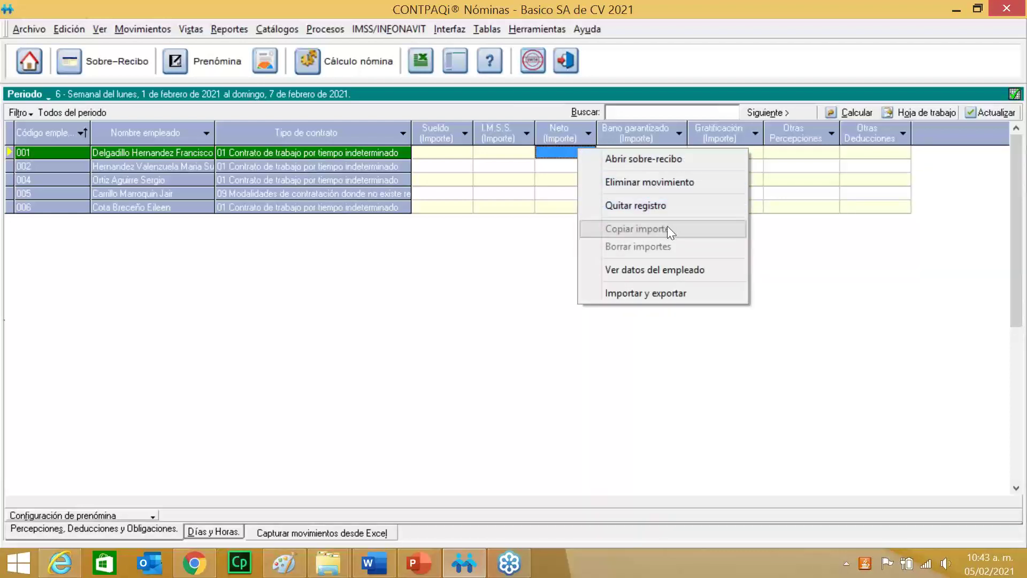
{"action": "left_click", "coordinate": [666, 269]}
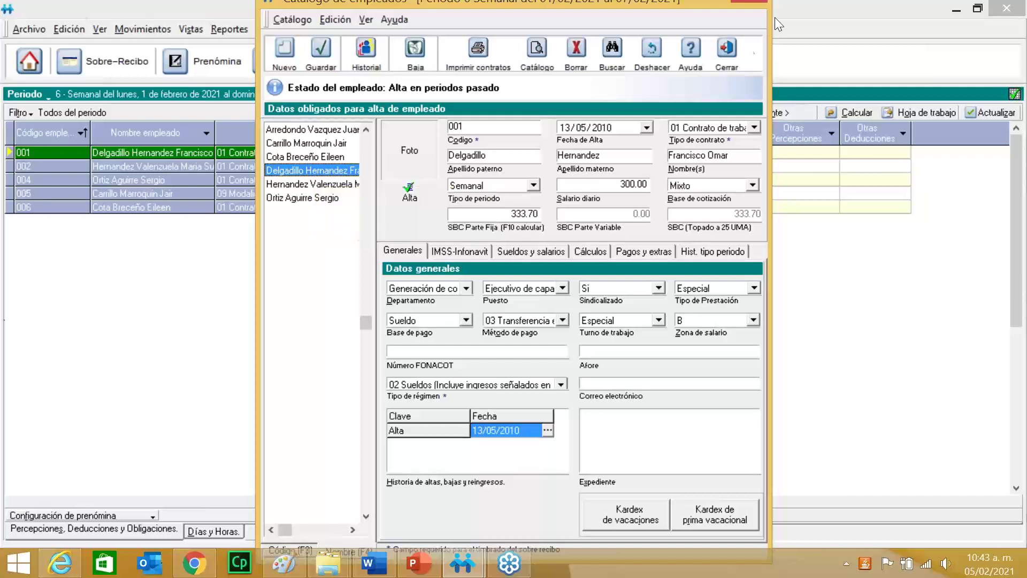
Close the employee data and enter a Gratificación amount of 1,000 for the first employee in the Prenómina grid
{"action": "left_click", "coordinate": [728, 51]}
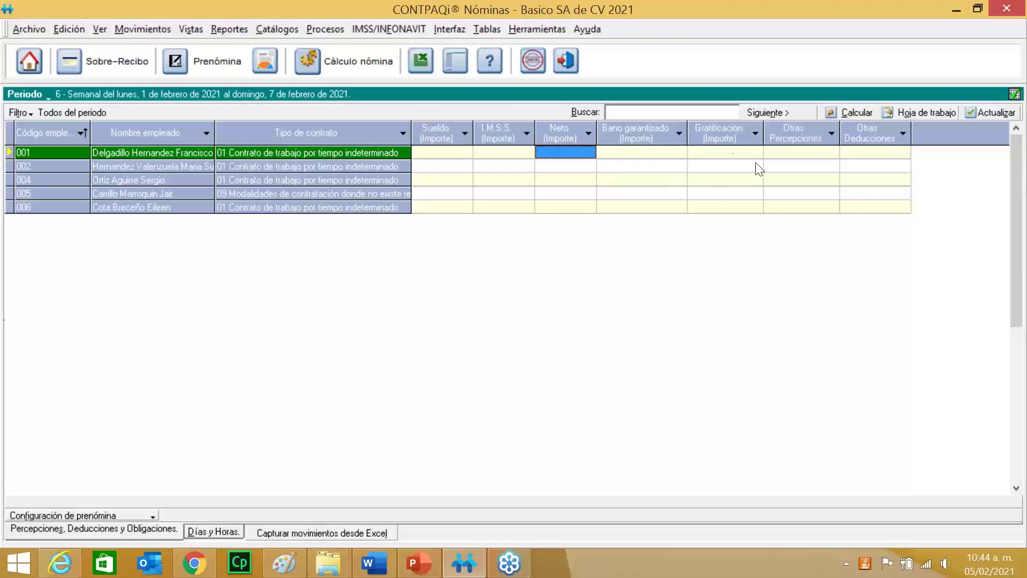
{"action": "left_click", "coordinate": [718, 155]}
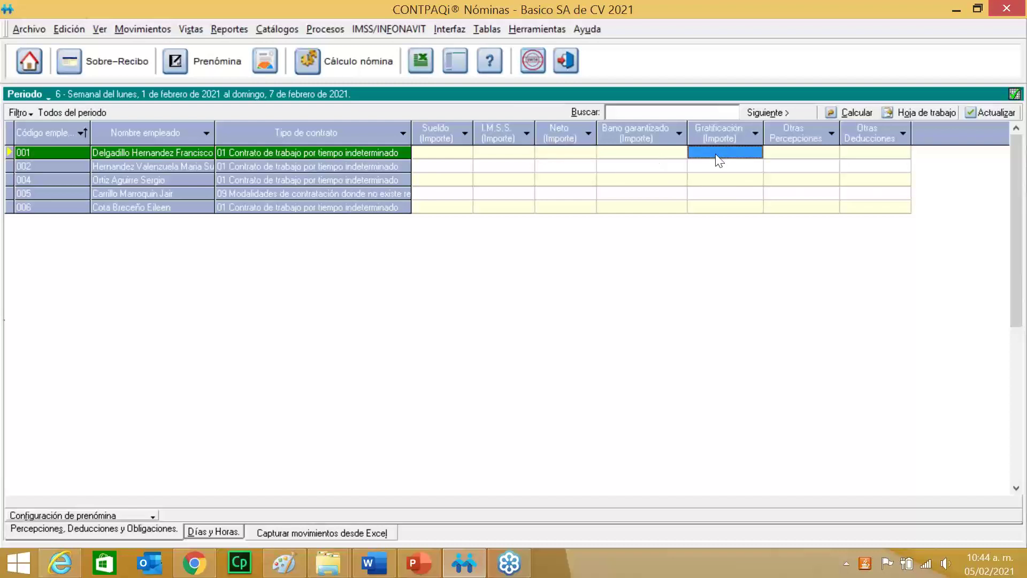
{"action": "left_click", "coordinate": [716, 155]}
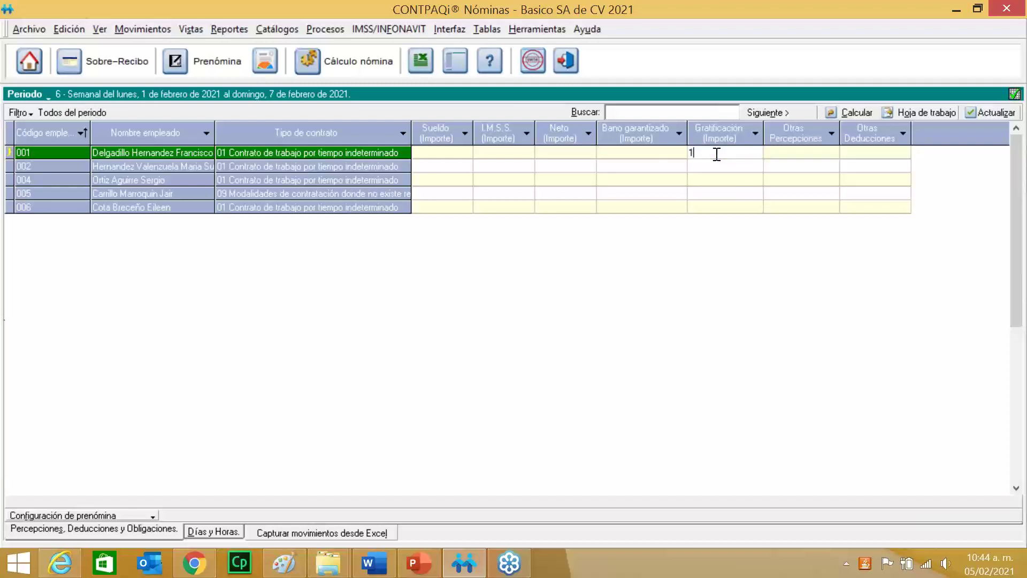
{"action": "type", "text": "1,00"}
{"action": "type", "text": "000"}
{"action": "key", "text": "Return"}
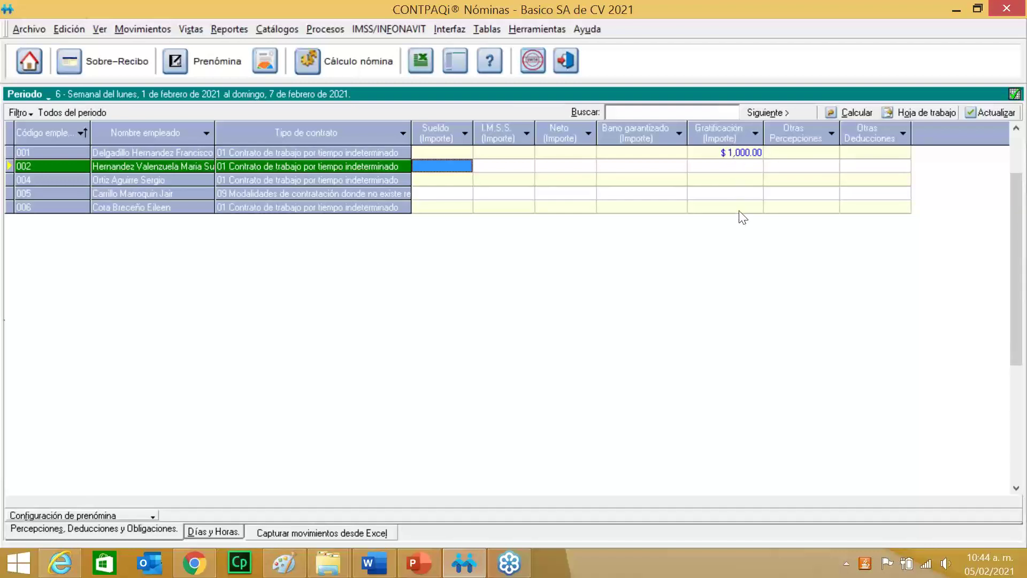
Copy the first employee's Gratificación amount to every employee in the column
{"action": "right_click", "coordinate": [723, 152]}
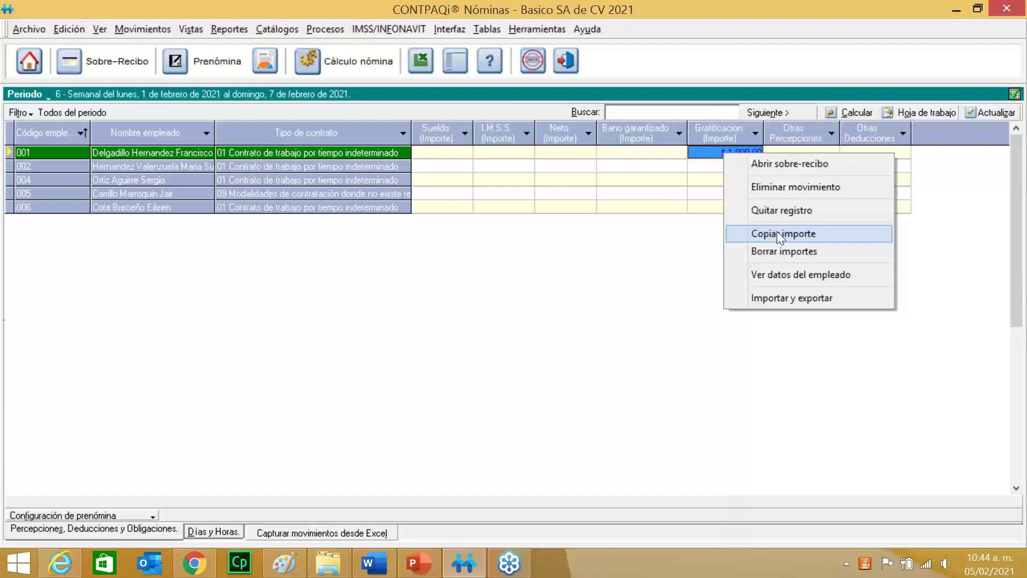
{"action": "left_click", "coordinate": [776, 231]}
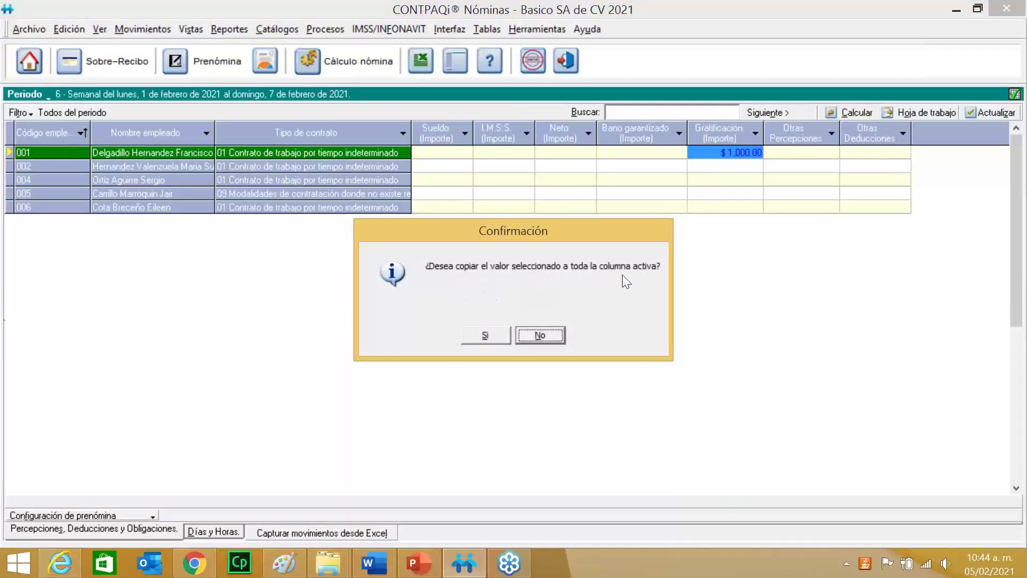
{"action": "left_click", "coordinate": [484, 335]}
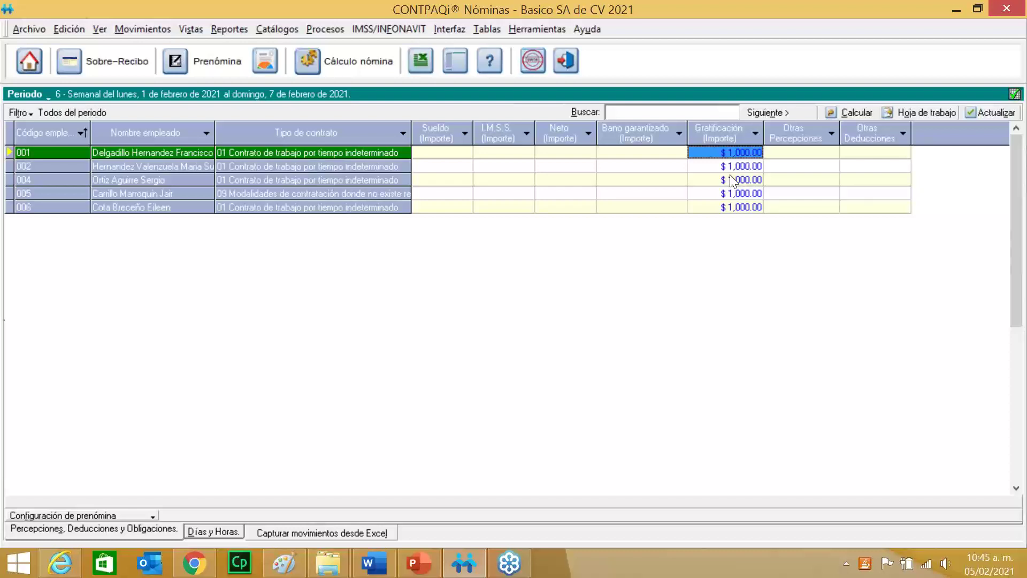
Clear all the amounts in the Gratificación column
{"action": "right_click", "coordinate": [742, 150]}
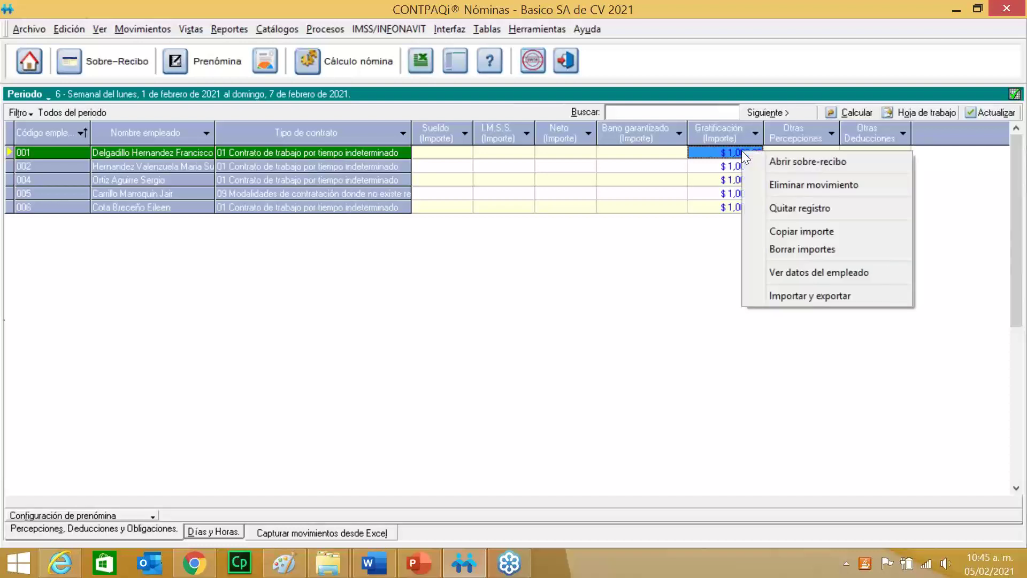
{"action": "left_click", "coordinate": [792, 248]}
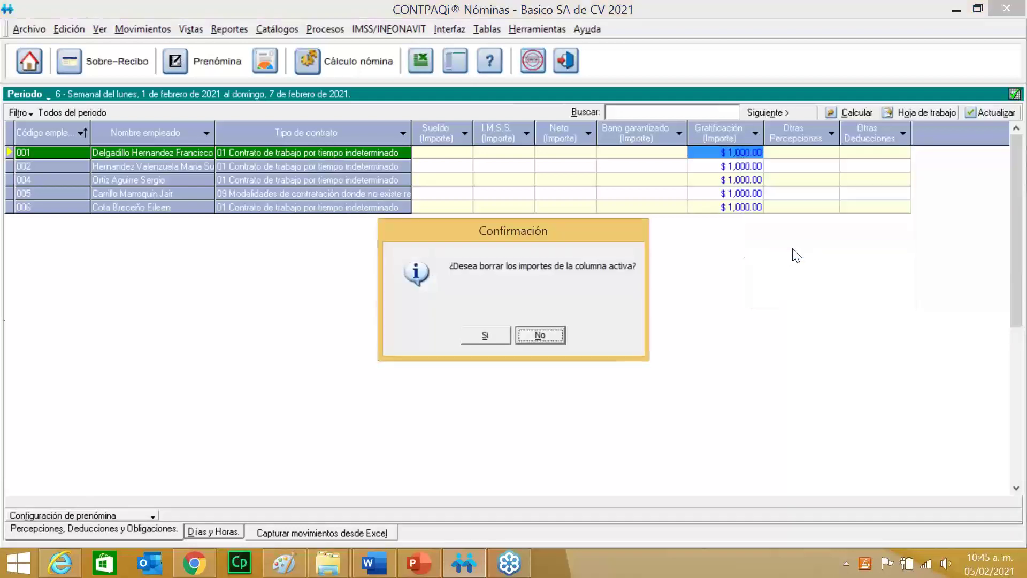
{"action": "left_click", "coordinate": [501, 336]}
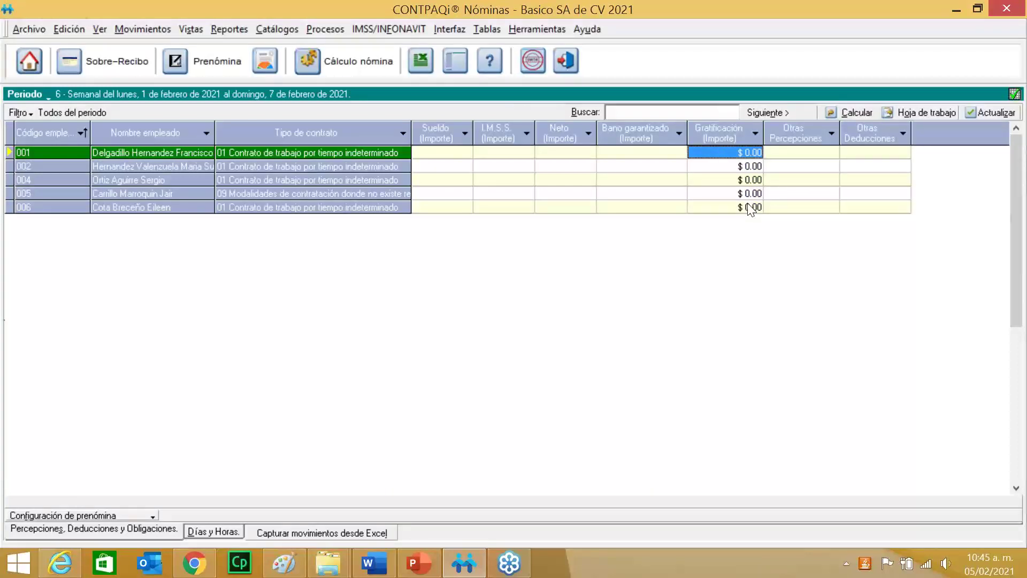
Set the first employee's Gratificación to 1000 again and copy that amount to the whole column
{"action": "type", "text": "1000"}
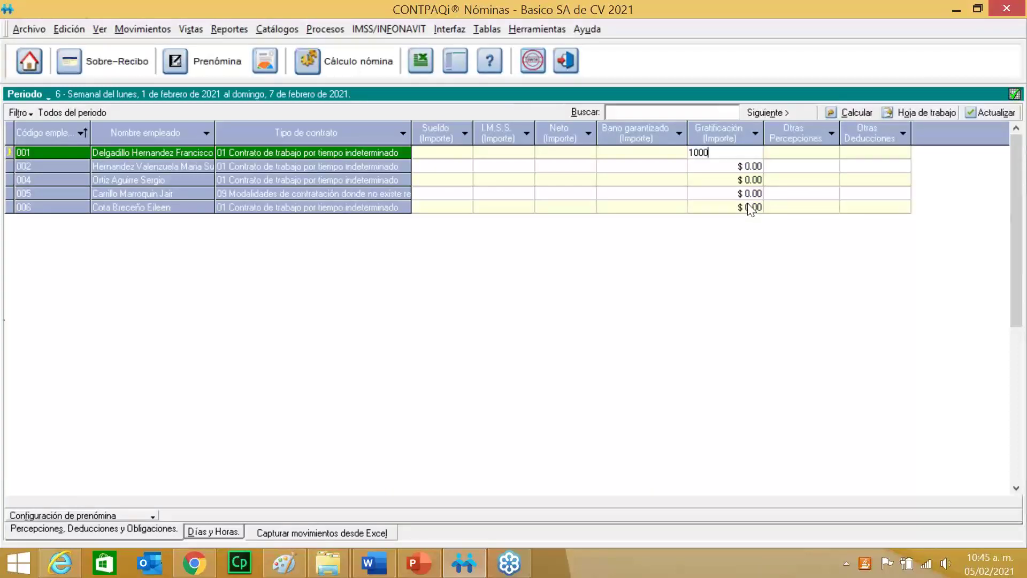
{"action": "key", "text": "Return"}
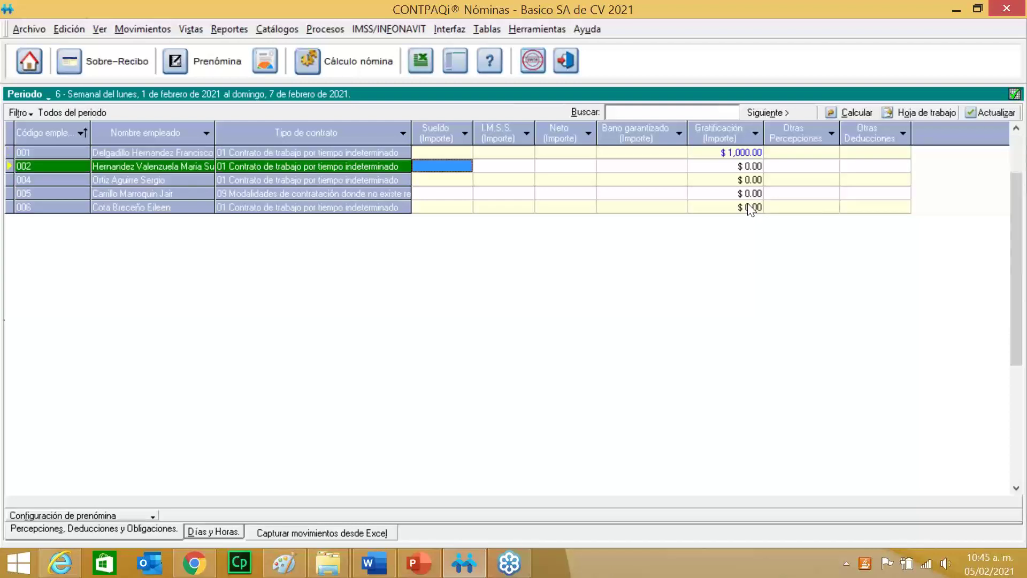
{"action": "right_click", "coordinate": [727, 152]}
{"action": "left_click", "coordinate": [767, 231]}
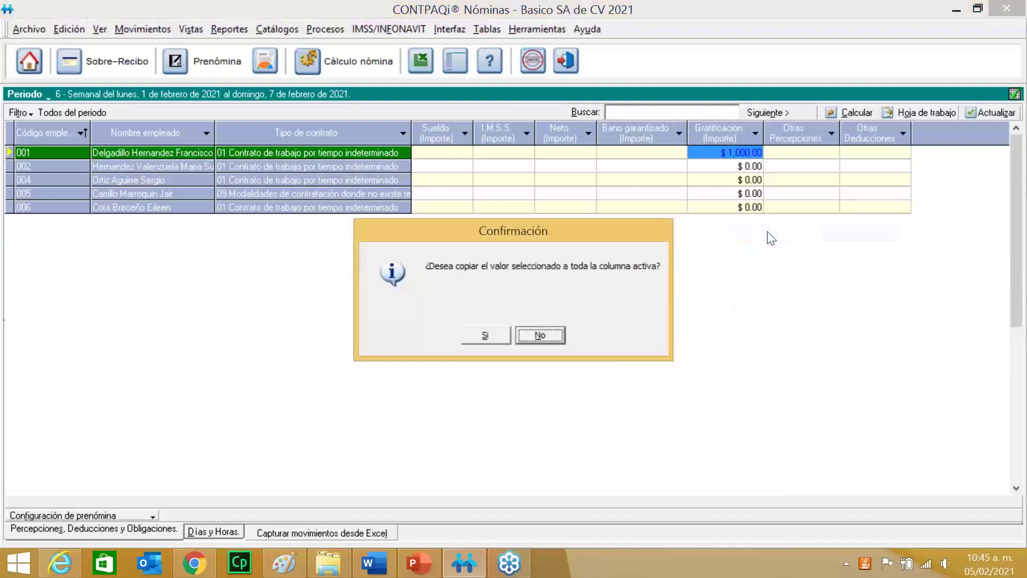
{"action": "left_click", "coordinate": [499, 331]}
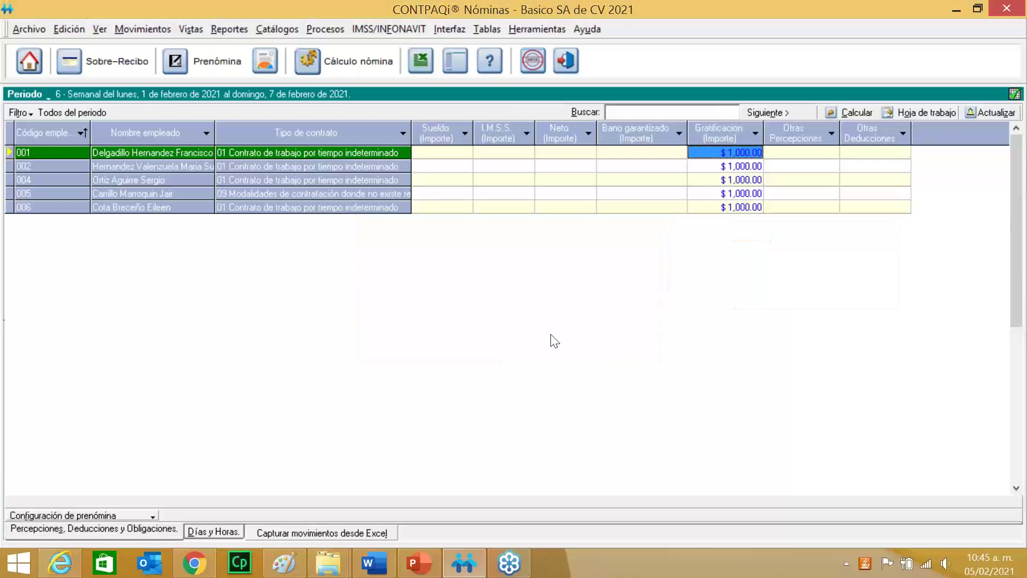
{"action": "left_click", "coordinate": [703, 181]}
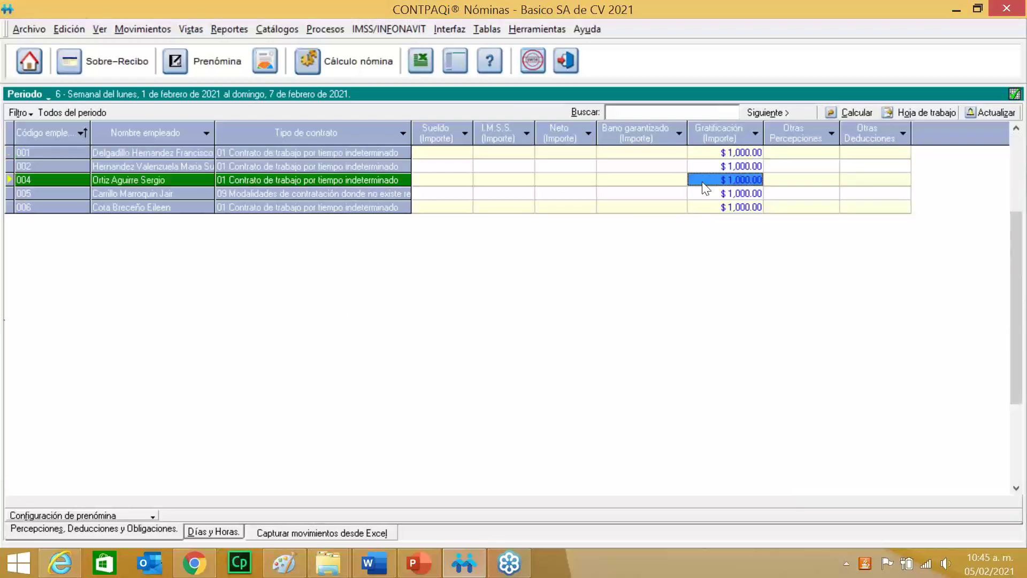
{"action": "right_click", "coordinate": [702, 181]}
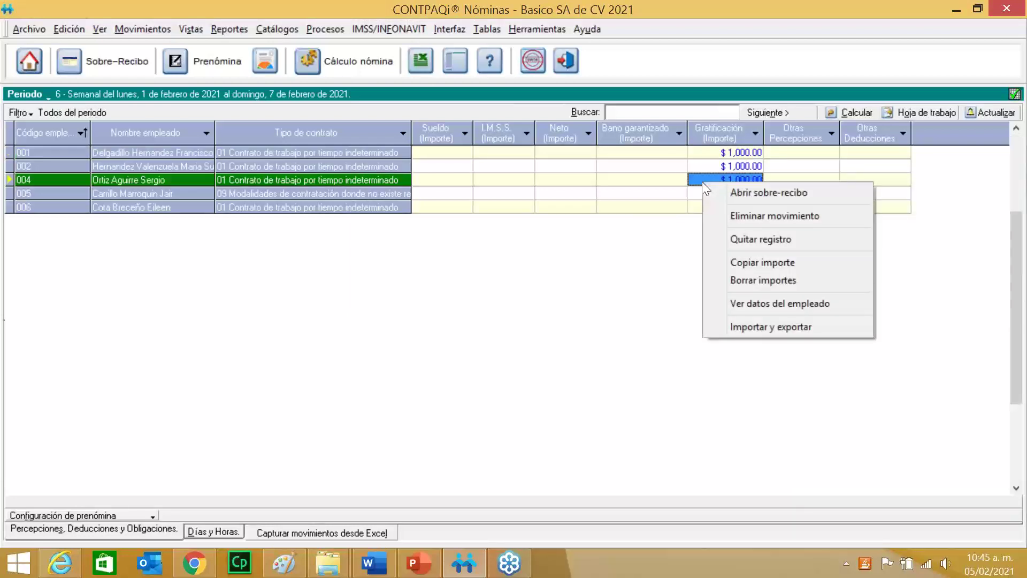
{"action": "left_click", "coordinate": [749, 219]}
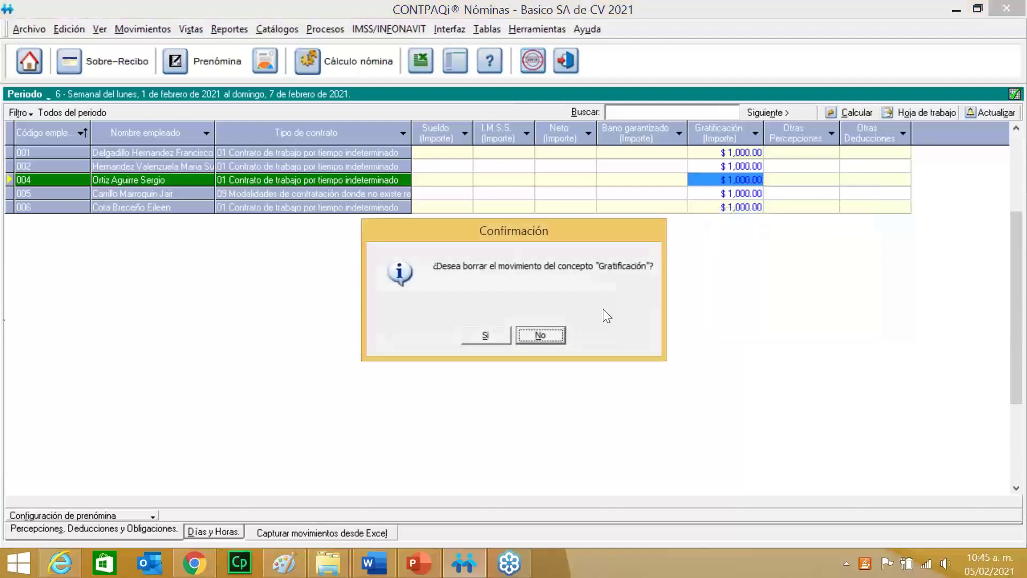
{"action": "left_click", "coordinate": [537, 338]}
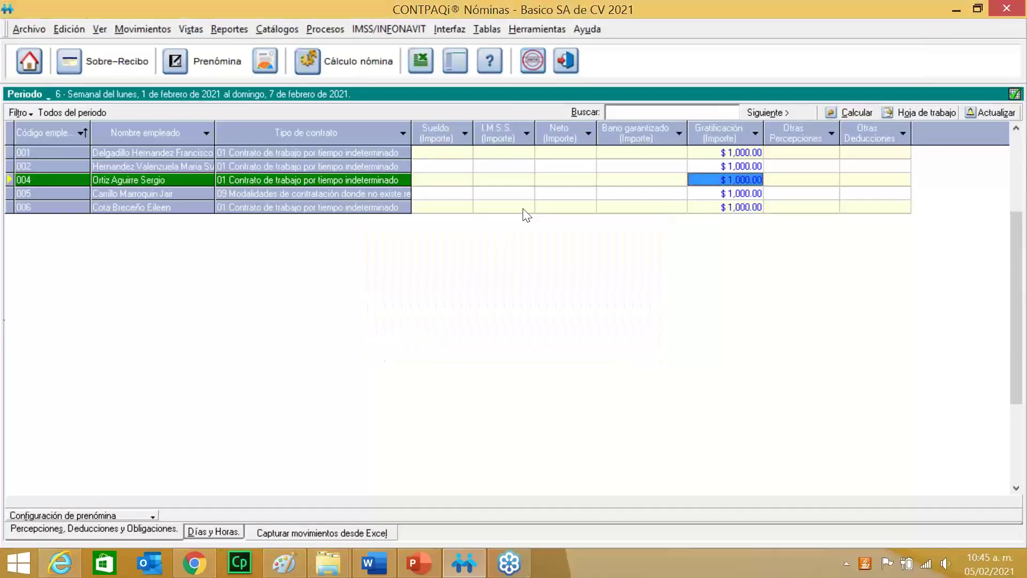
Open the third employee's Sobre-recibo to review the Gratificación movement, and return to the Prenómina grid
{"action": "right_click", "coordinate": [390, 181]}
{"action": "left_click", "coordinate": [421, 193]}
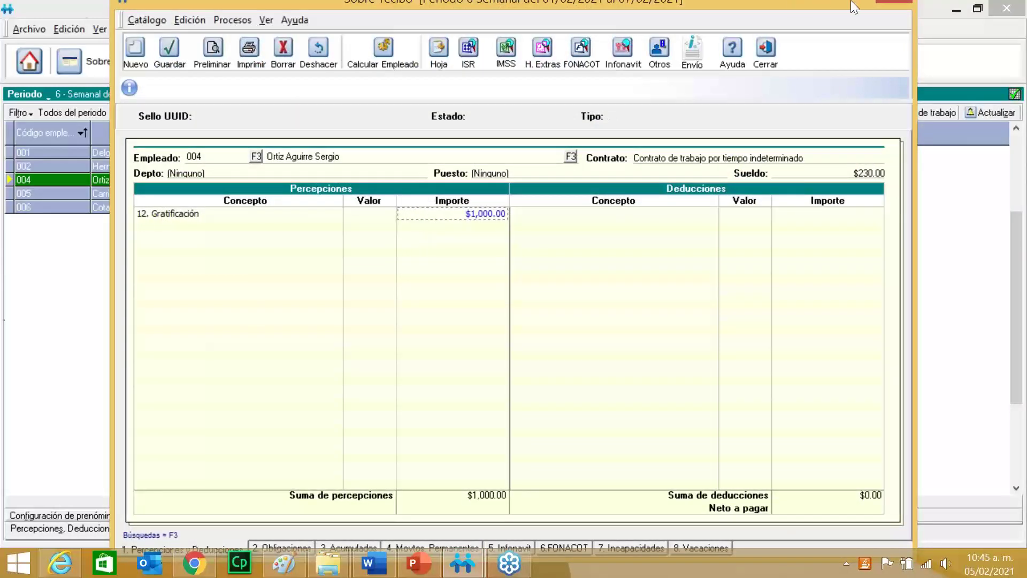
{"action": "left_click", "coordinate": [887, 2]}
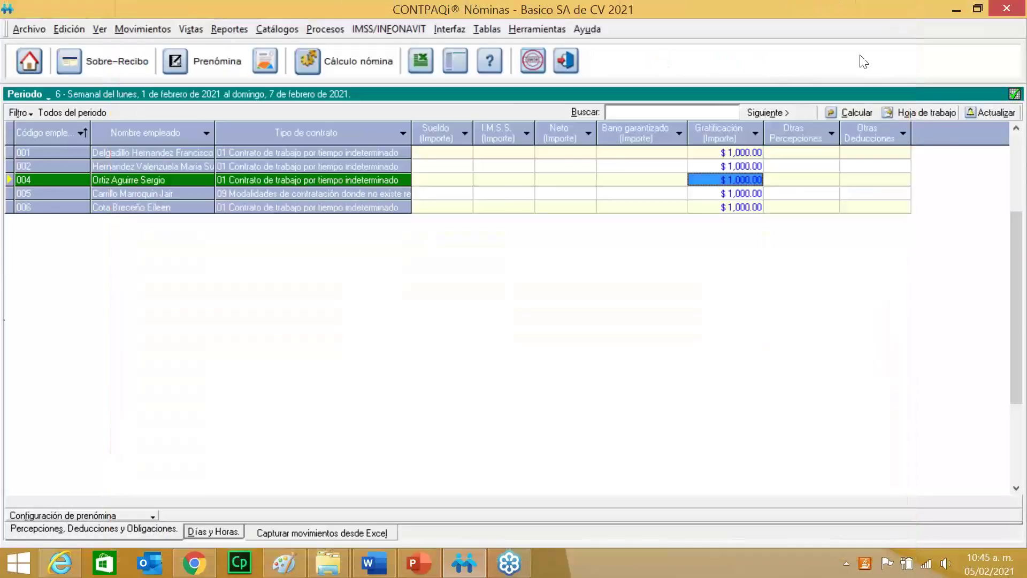
Delete the Gratificación movement of the third employee
{"action": "right_click", "coordinate": [747, 184]}
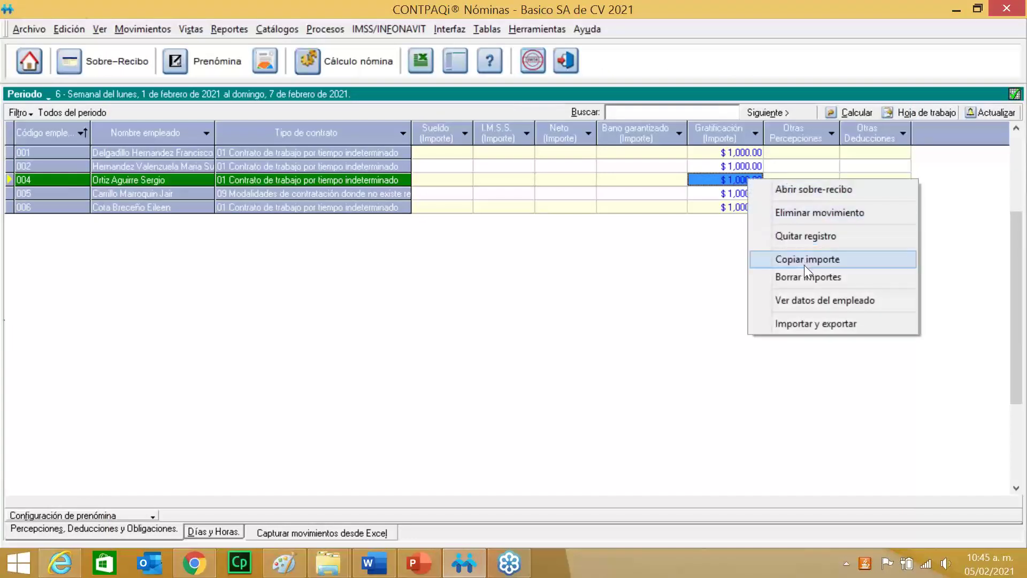
{"action": "left_click", "coordinate": [811, 216]}
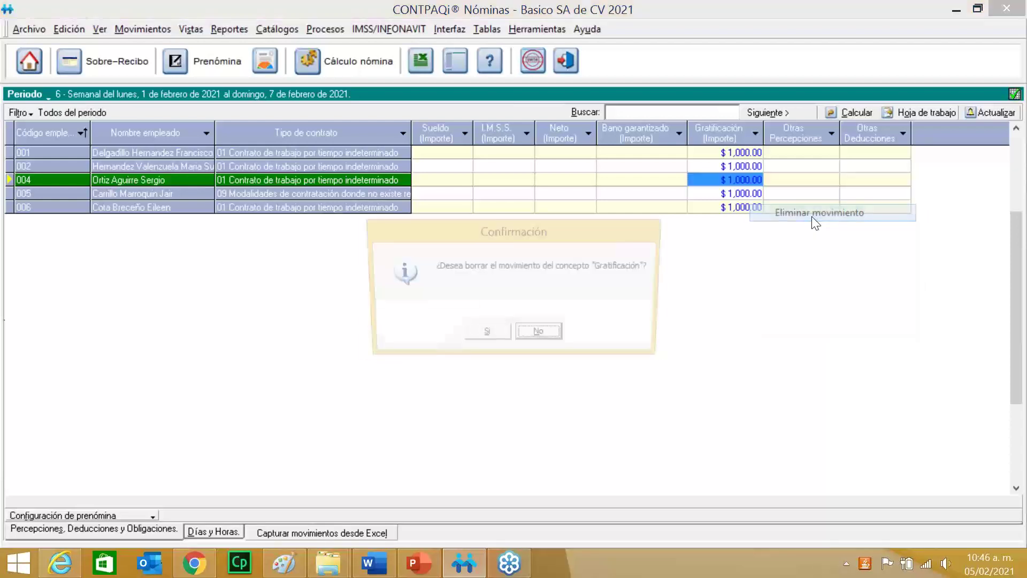
{"action": "left_click", "coordinate": [485, 336]}
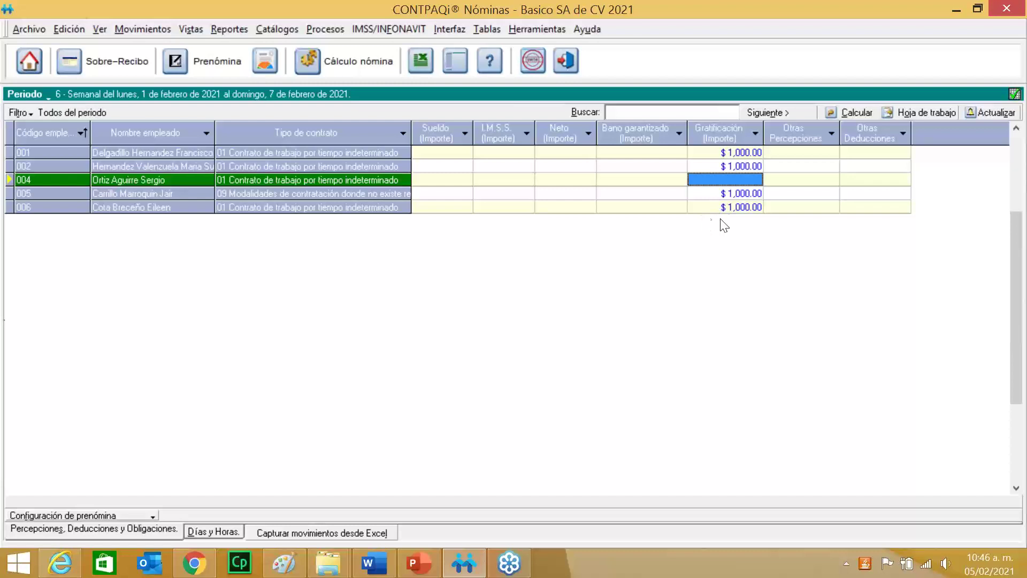
Check the perceptions in the third employee's Sobre-recibo following the Gratificación deletion, and close it
{"action": "right_click", "coordinate": [707, 182]}
{"action": "left_click", "coordinate": [728, 190]}
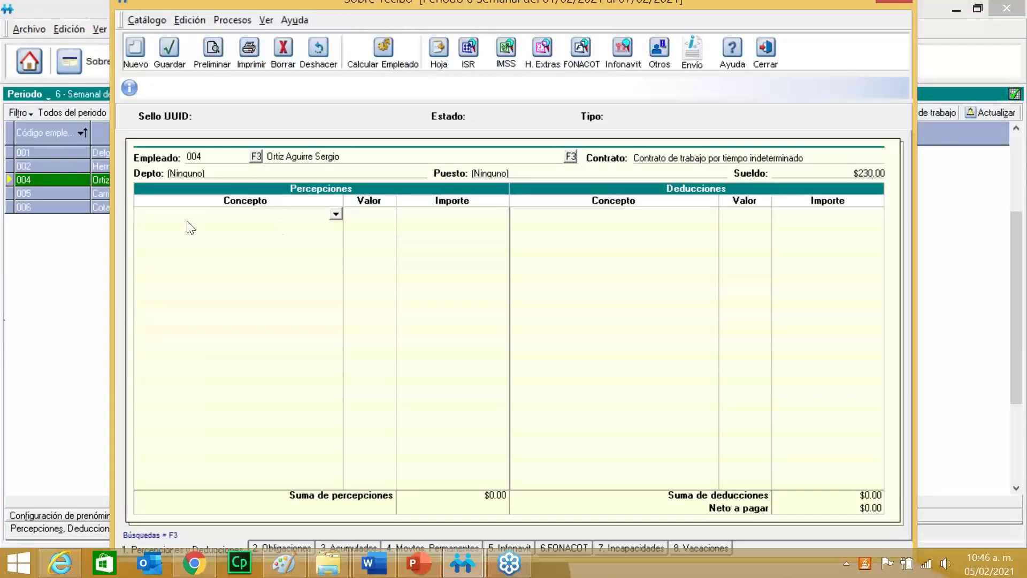
{"action": "left_click", "coordinate": [893, 3]}
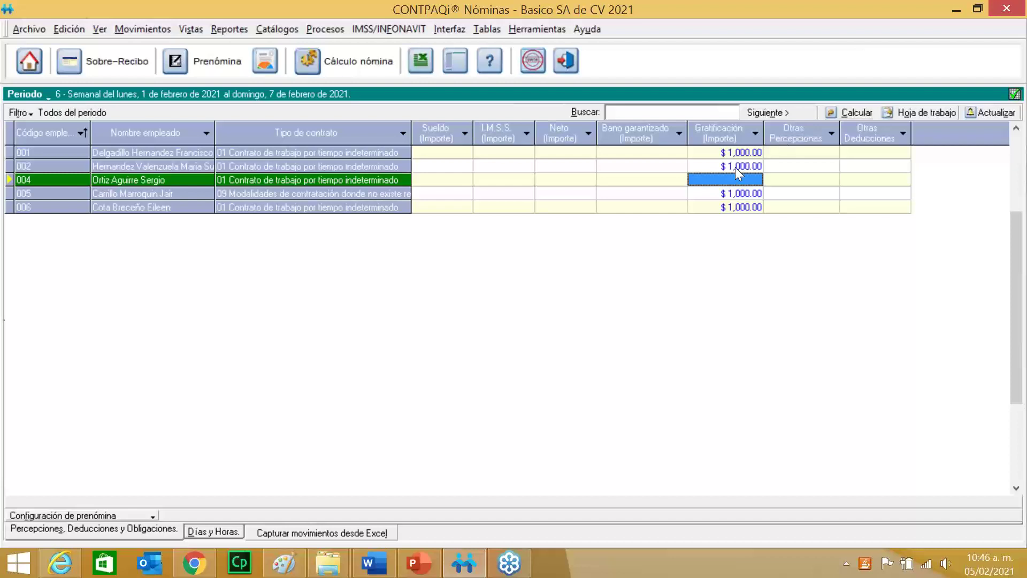
Remove the fourth employee's row from the Prenómina grid
{"action": "left_click", "coordinate": [731, 192]}
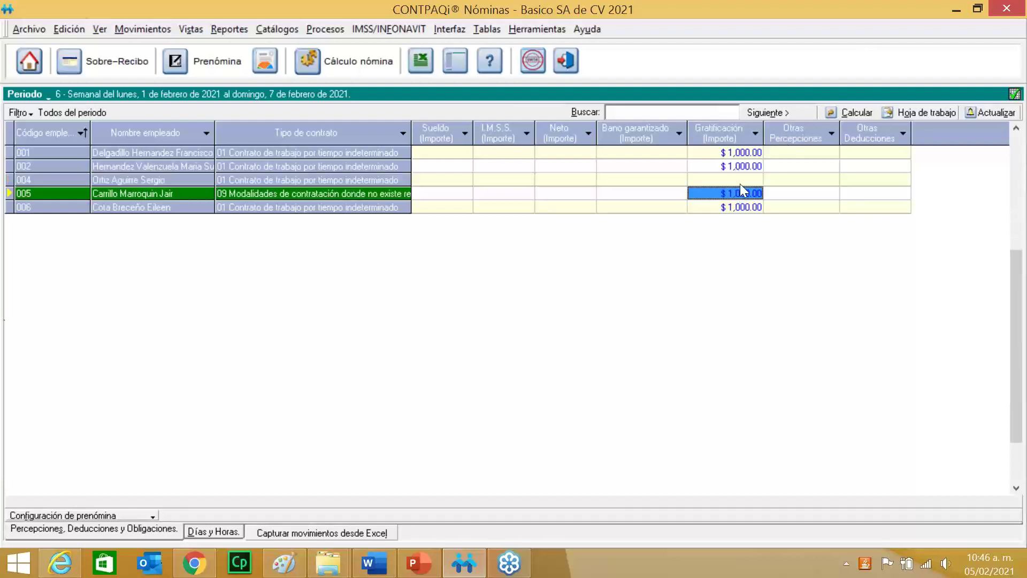
{"action": "left_click", "coordinate": [739, 168]}
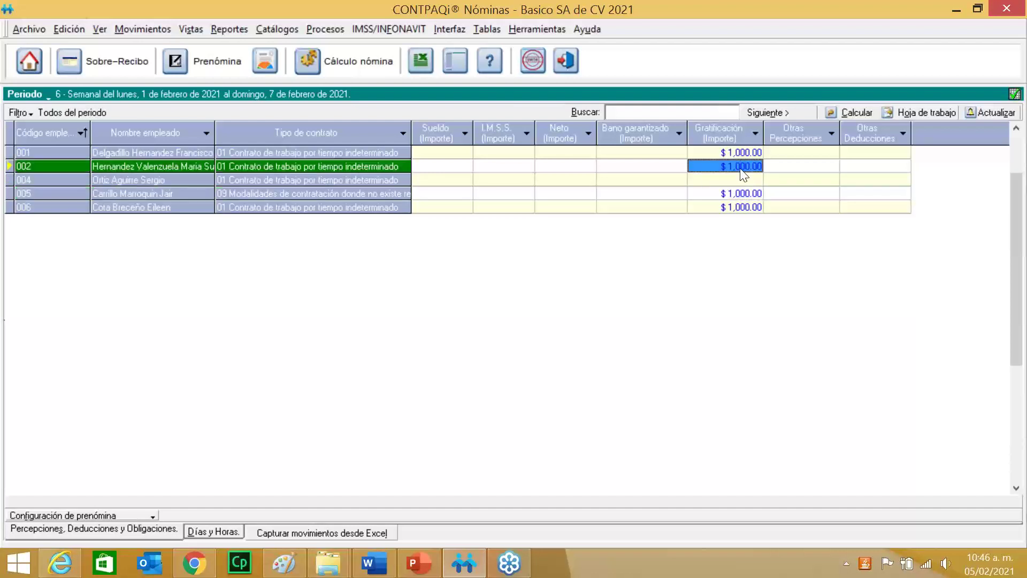
{"action": "right_click", "coordinate": [740, 168]}
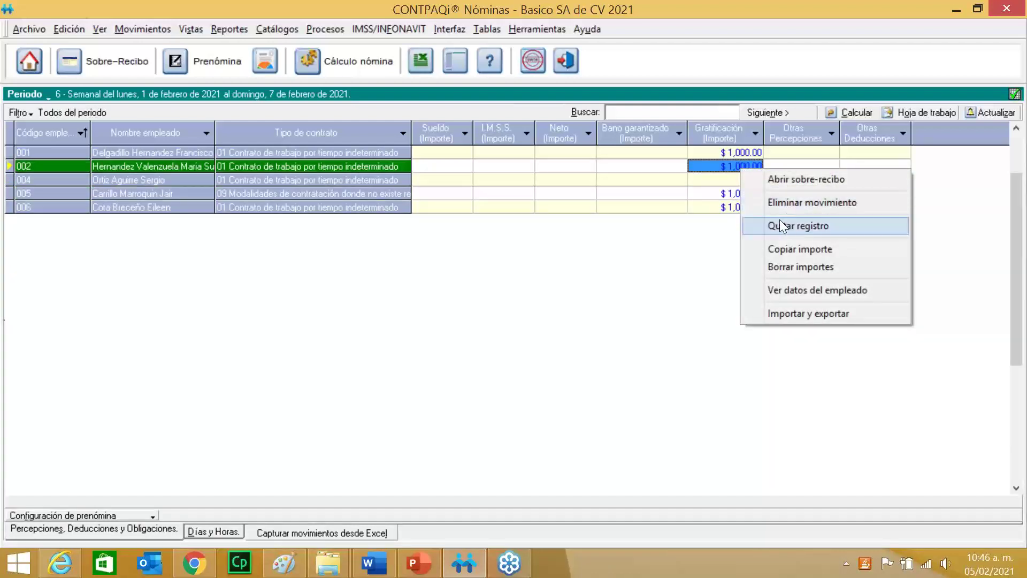
{"action": "left_click", "coordinate": [733, 194]}
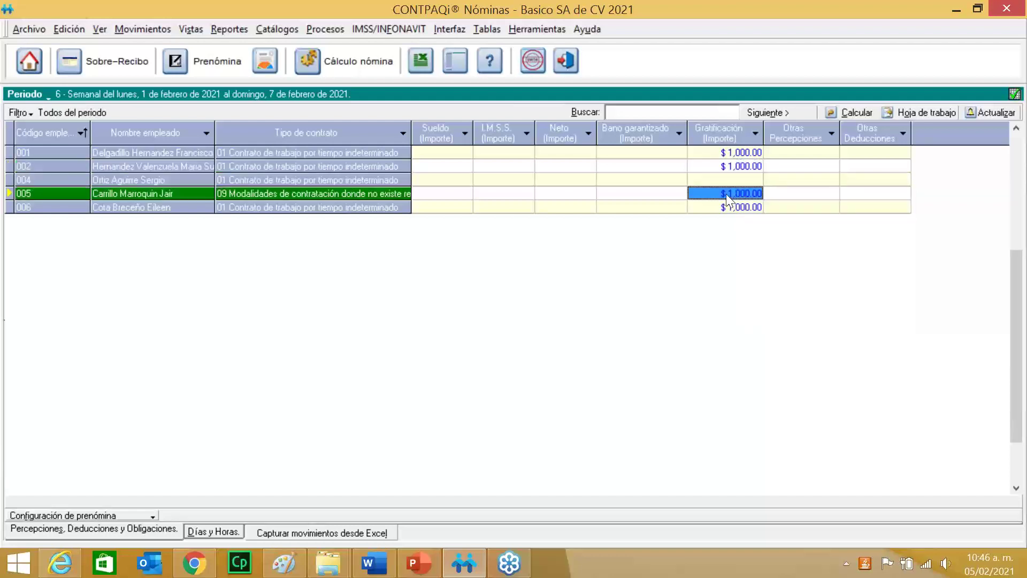
{"action": "right_click", "coordinate": [730, 194]}
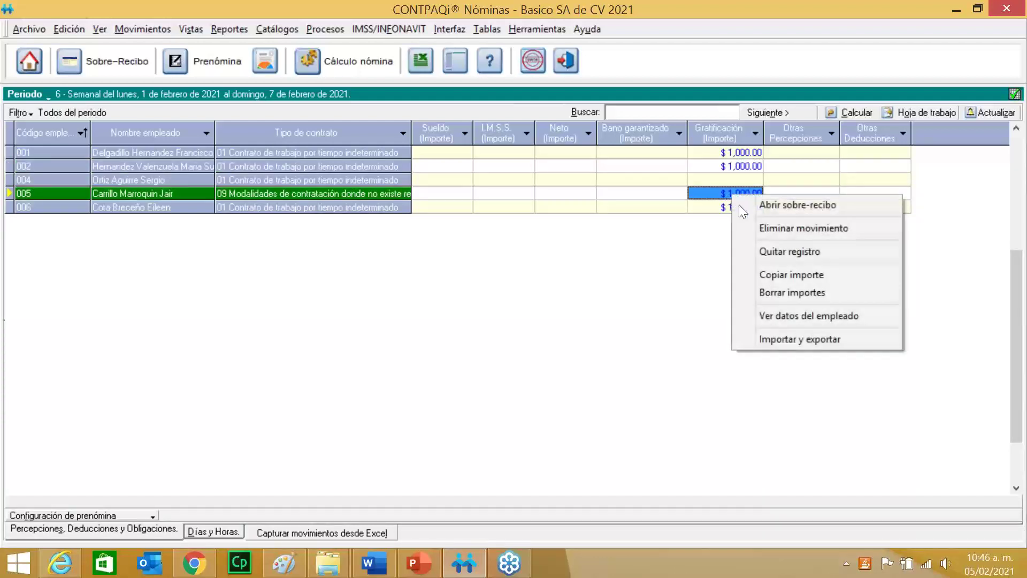
{"action": "left_click", "coordinate": [765, 251]}
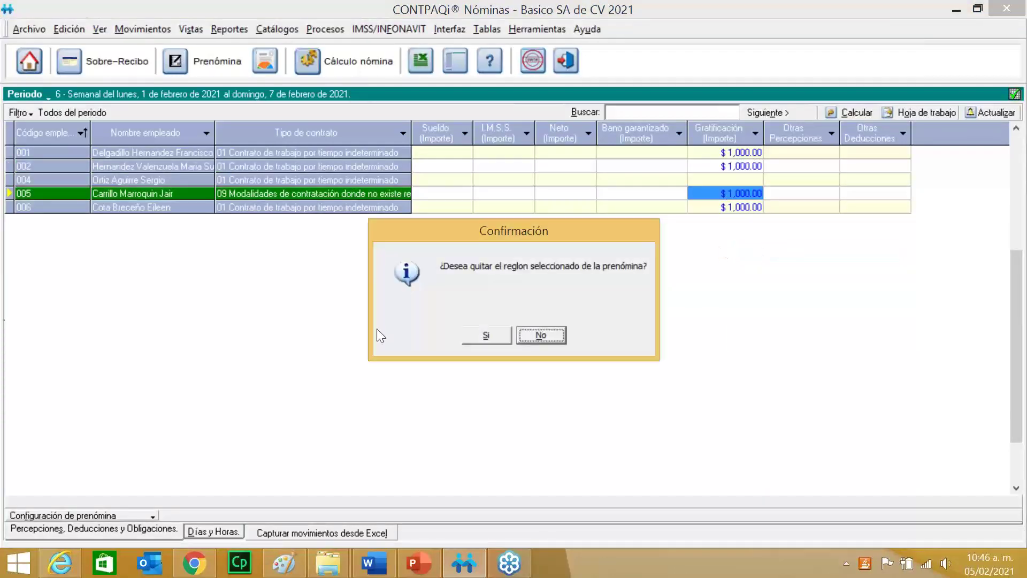
{"action": "left_click", "coordinate": [484, 337]}
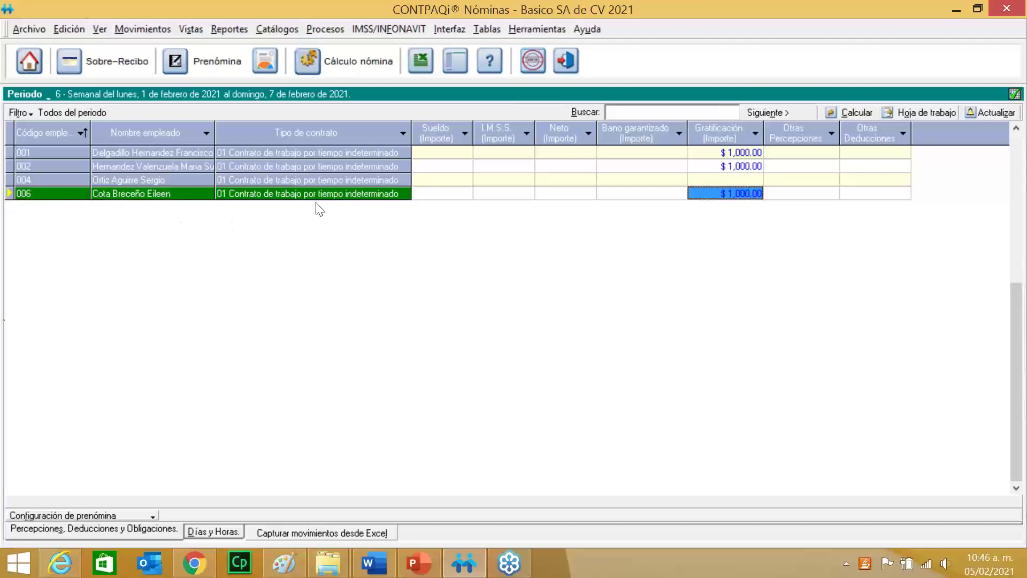
Reload the grid with the Todos del periodo filter and show the row options on the fourth employee's Gratificación amount
{"action": "left_click", "coordinate": [31, 111]}
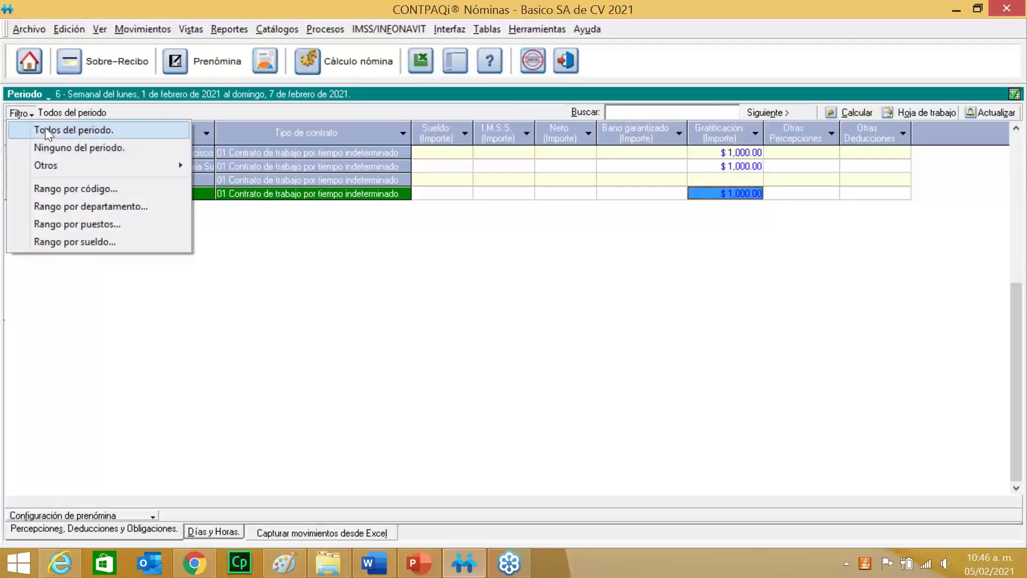
{"action": "left_click", "coordinate": [45, 130]}
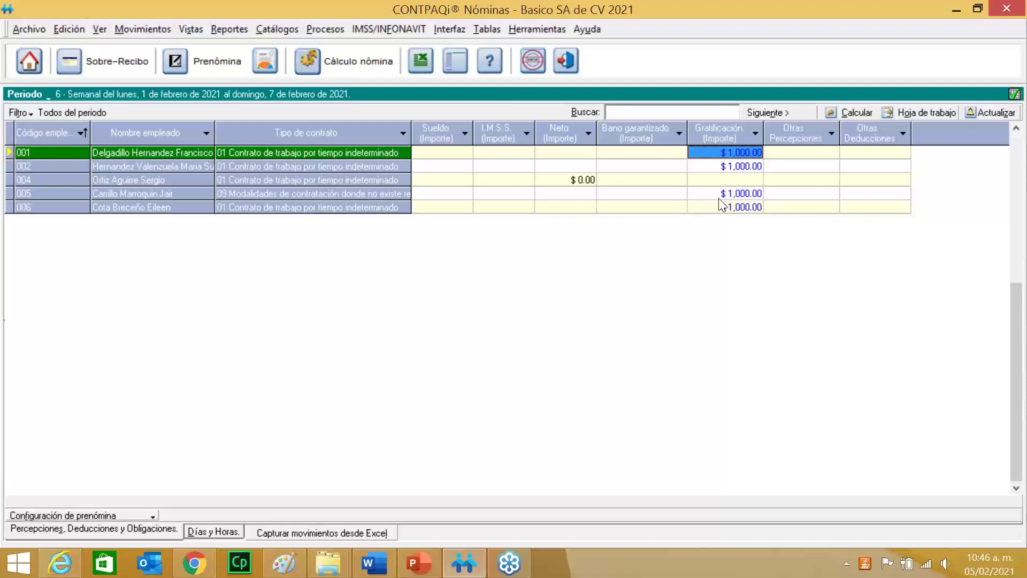
{"action": "right_click", "coordinate": [737, 193]}
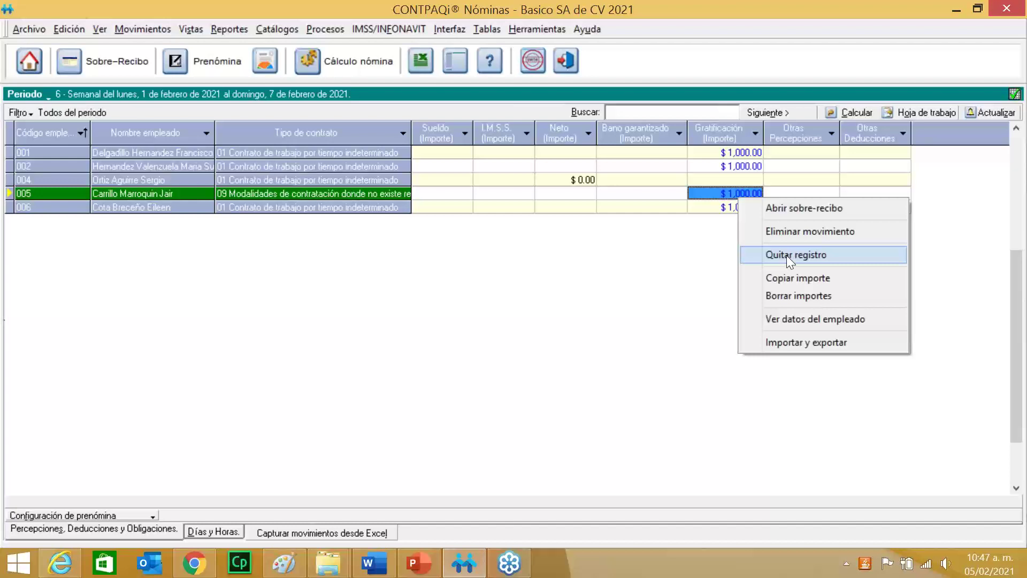
View the export options for the prenómina's perceptions, deductions and obligations movements, and cancel without exporting
{"action": "left_click", "coordinate": [814, 341]}
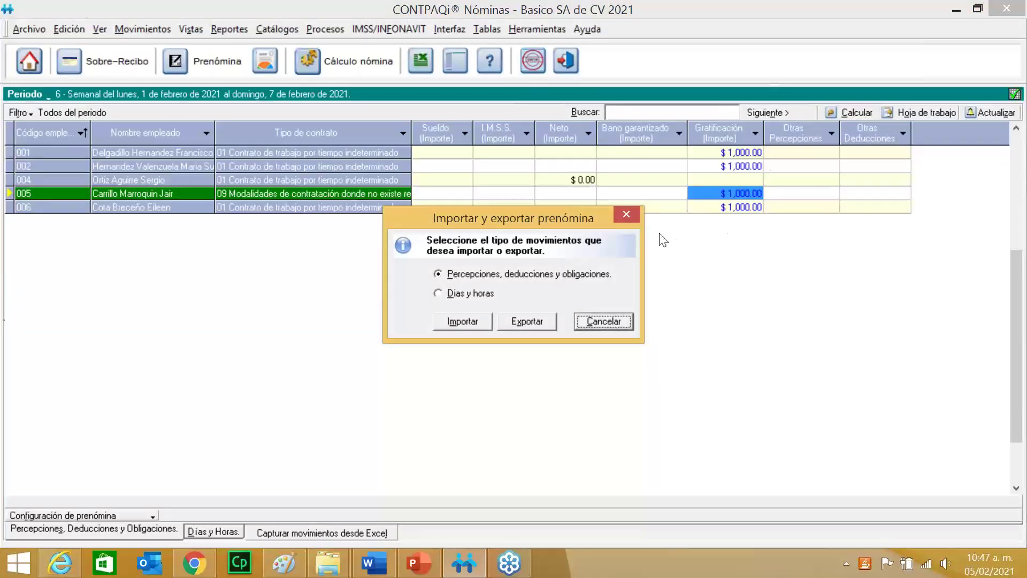
{"action": "left_click", "coordinate": [523, 322]}
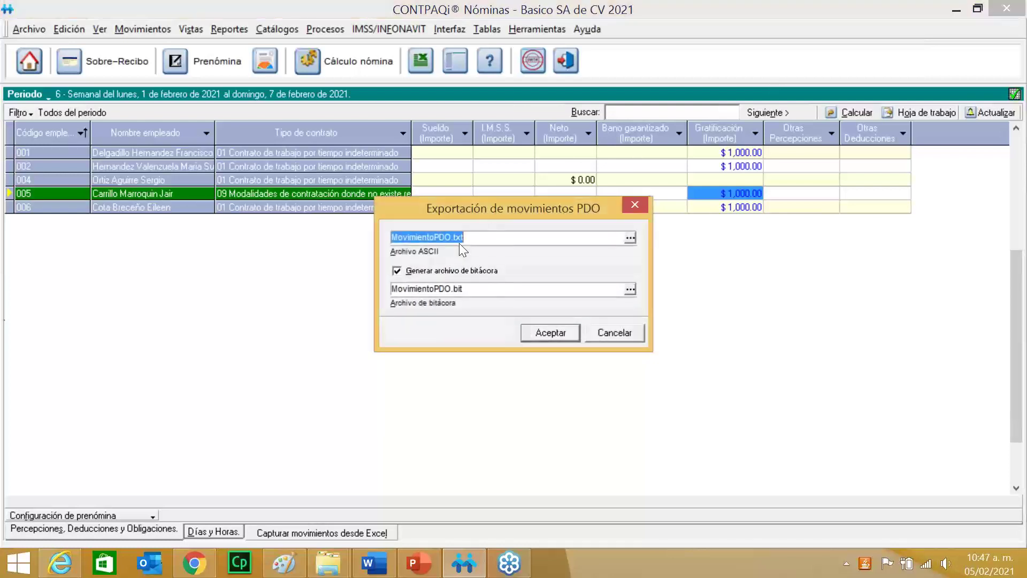
{"action": "left_click", "coordinate": [609, 332]}
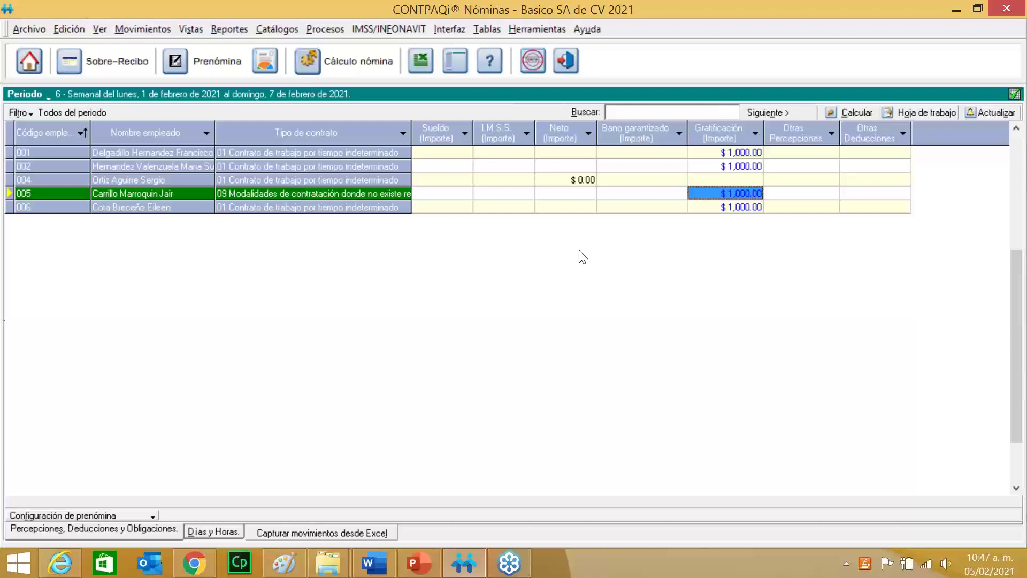
Enter a Gratificación amount of 1,000 for the third employee in the Prenómina grid
{"action": "left_click", "coordinate": [716, 180]}
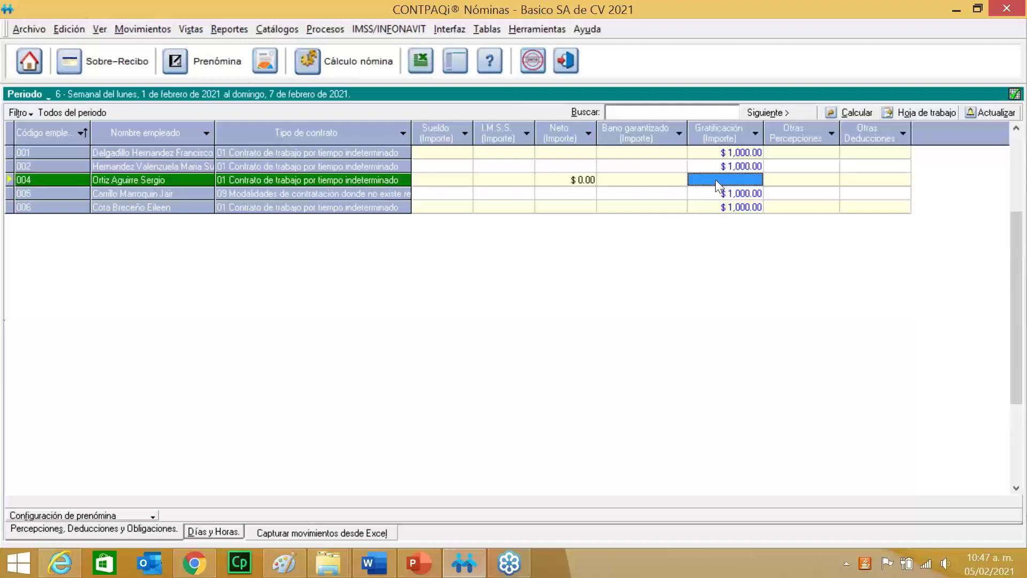
{"action": "type", "text": "1,00"}
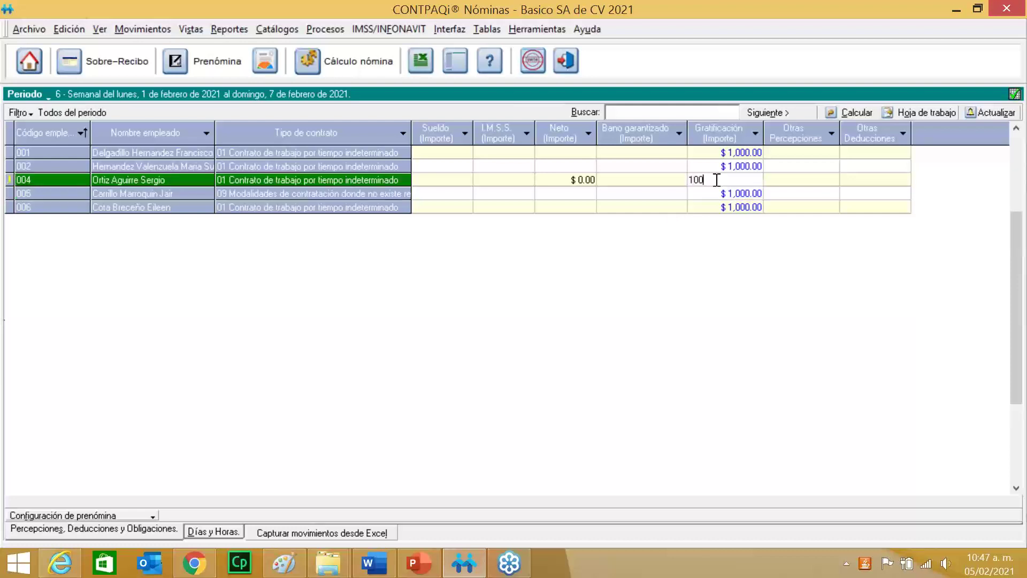
{"action": "type", "text": "0"}
{"action": "key", "text": "Return"}
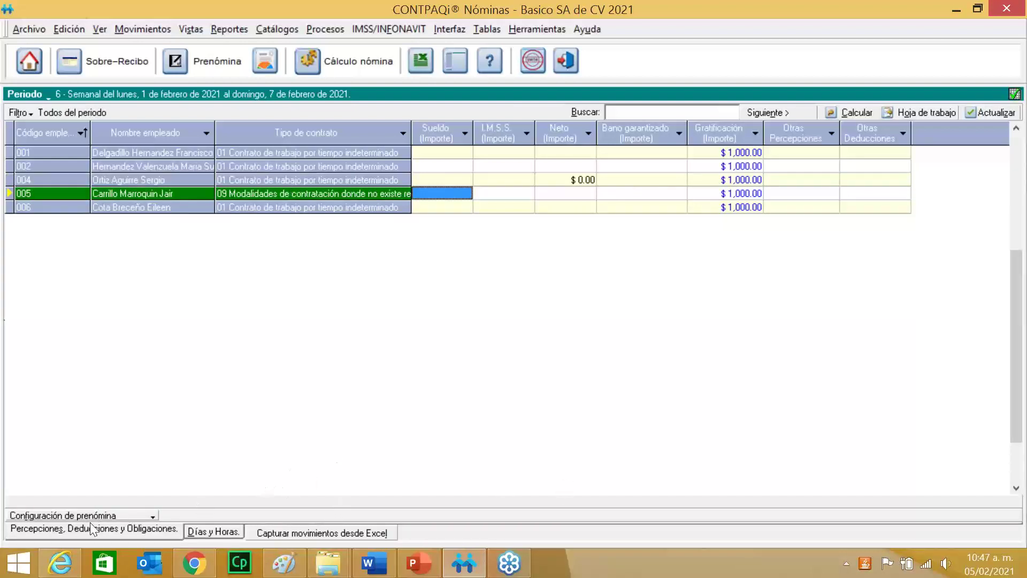
Switch to the PowerPoint course presentation and read the Prenómina DyH slide and its exercise on adding incidences
{"action": "left_click", "coordinate": [431, 569]}
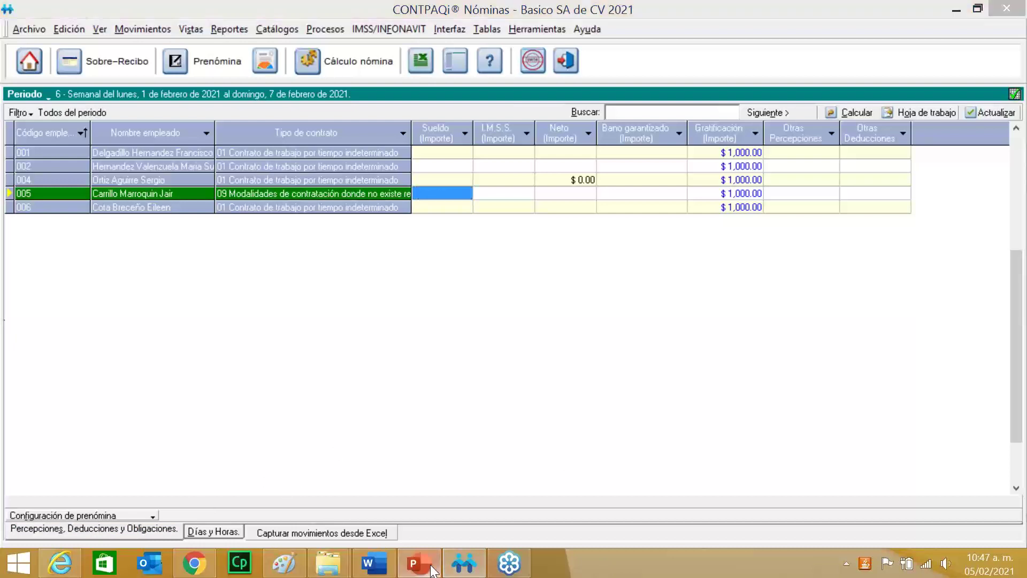
{"action": "left_click", "coordinate": [70, 436]}
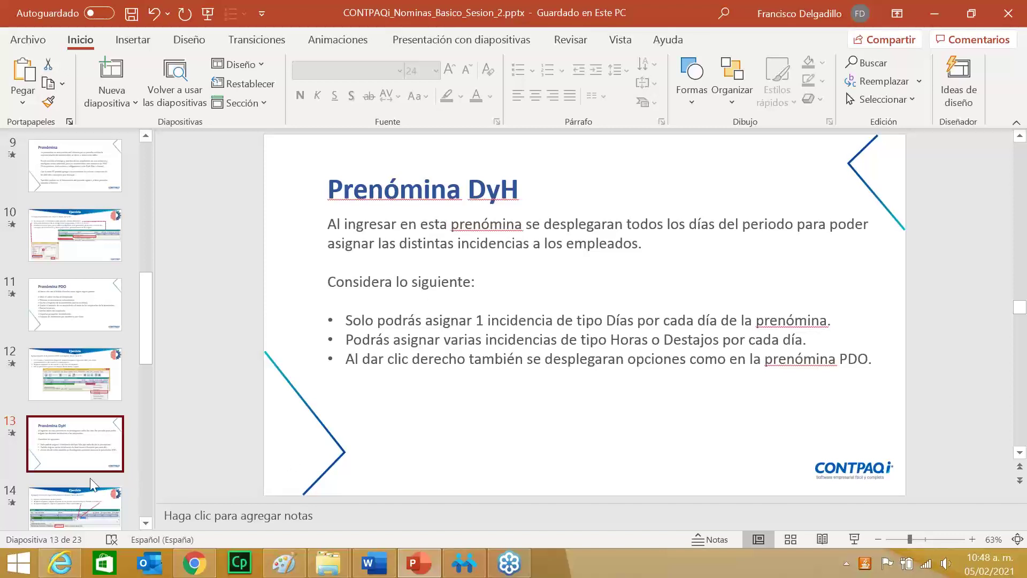
{"action": "left_click", "coordinate": [87, 504]}
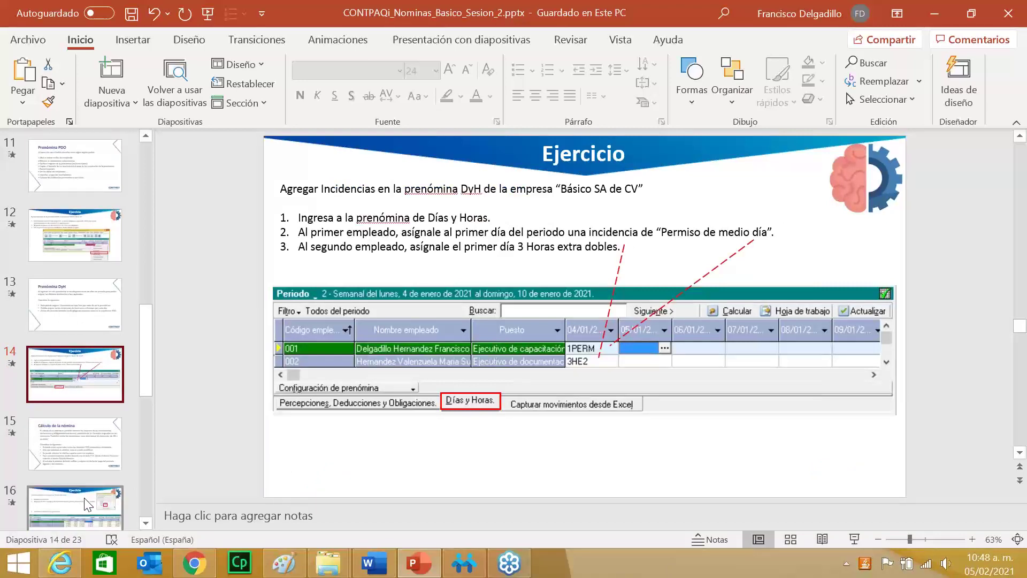
Return to CONTPAQi Nóminas and show the Días y Horas prenómina
{"action": "left_click", "coordinate": [405, 570]}
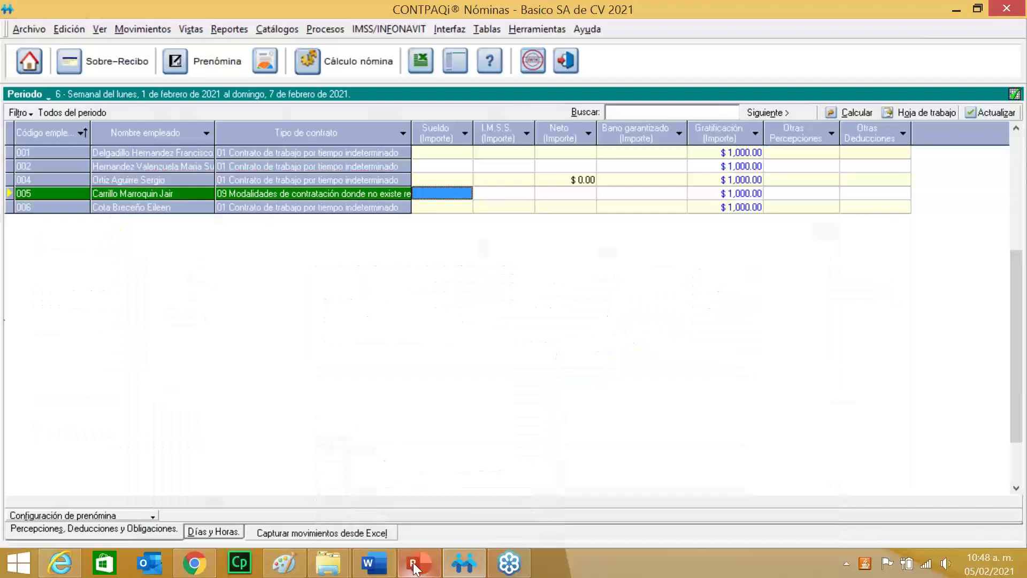
{"action": "left_click", "coordinate": [236, 527]}
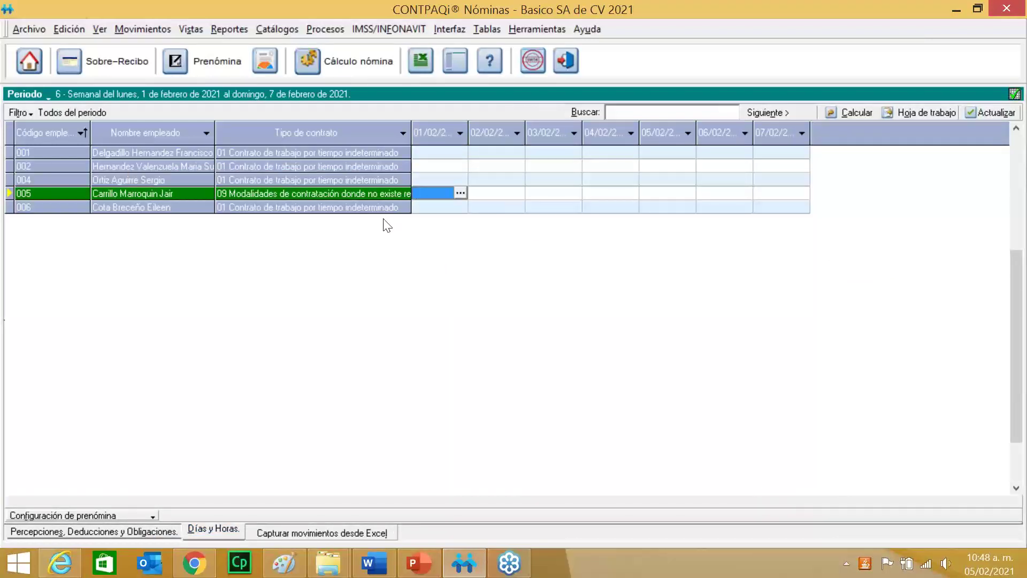
Examine the Permiso de medio día settings, its Tipo options and the Horas extras entries in the incidence types catalog, and close it
{"action": "left_click", "coordinate": [277, 28]}
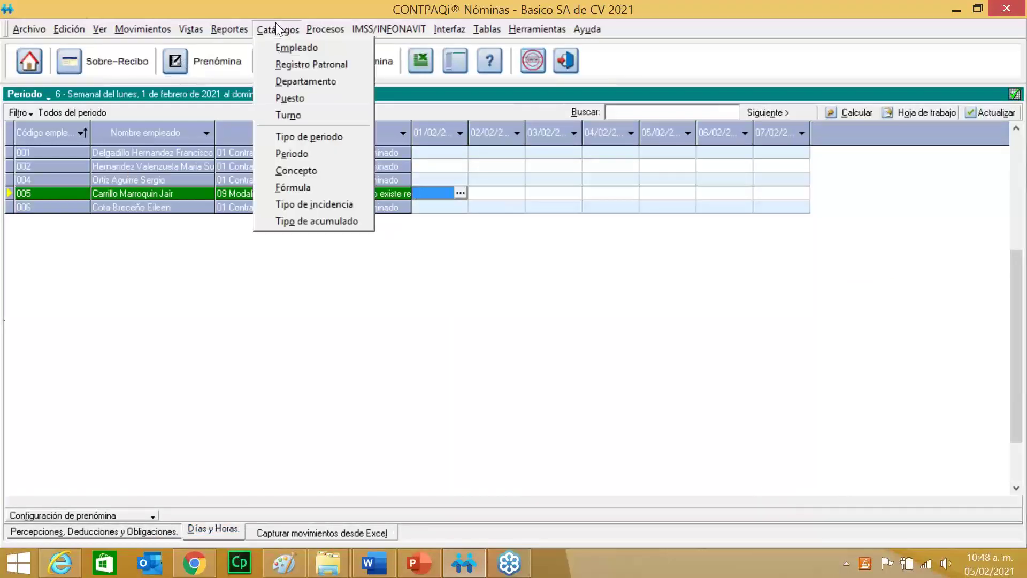
{"action": "left_click", "coordinate": [327, 203]}
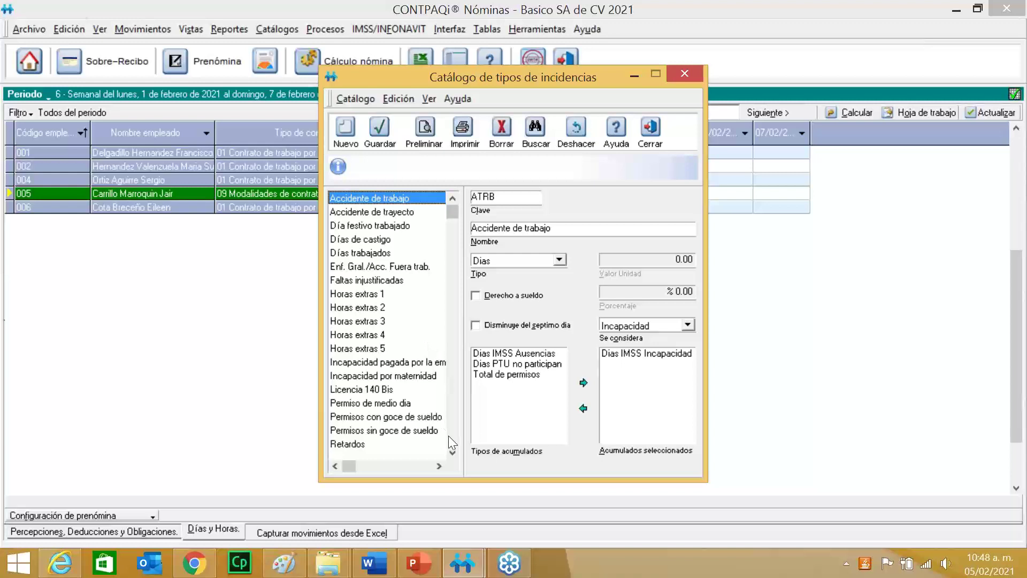
{"action": "left_click", "coordinate": [395, 403]}
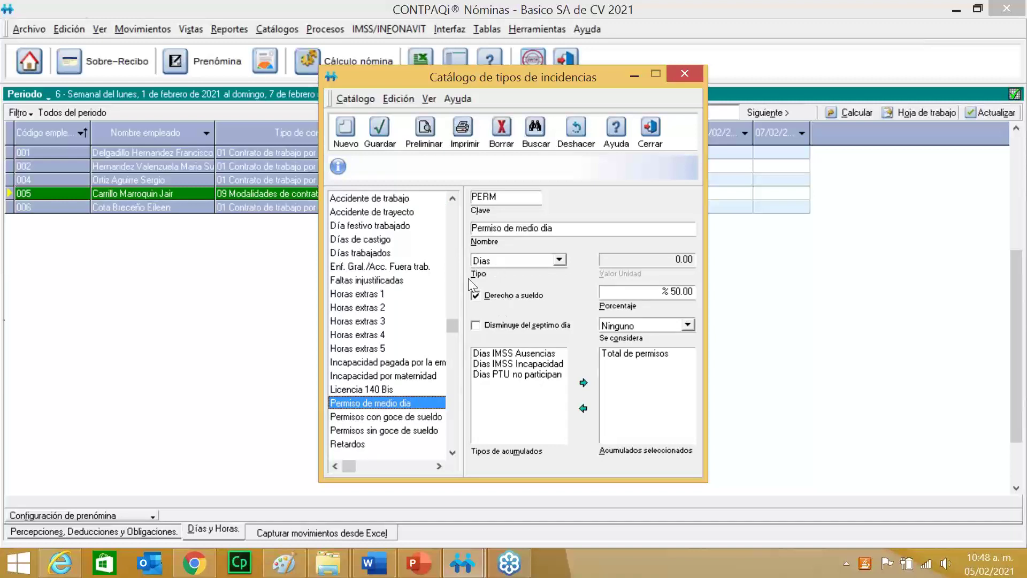
{"action": "left_click", "coordinate": [563, 262]}
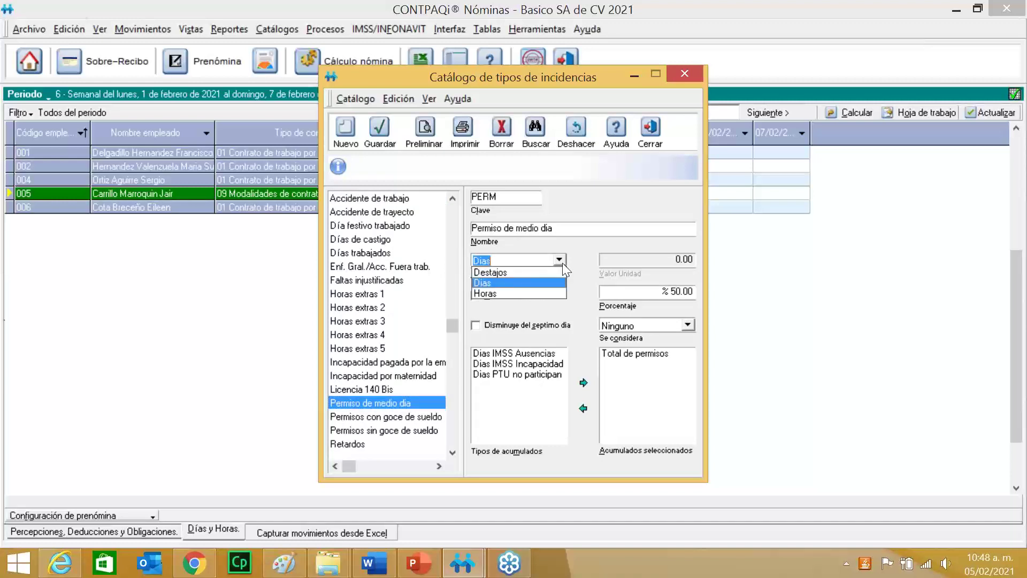
{"action": "left_click", "coordinate": [563, 262]}
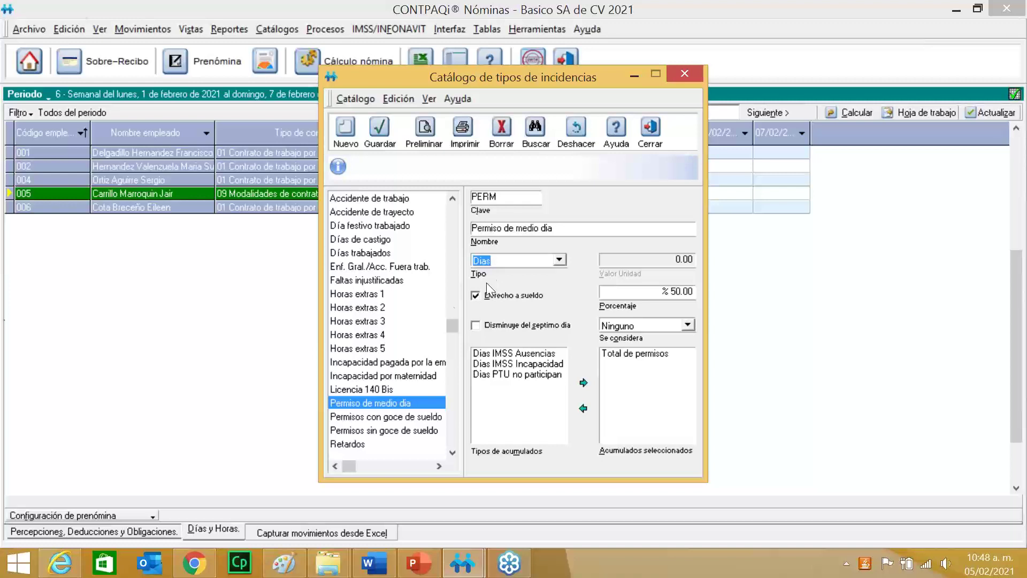
{"action": "left_click", "coordinate": [379, 308]}
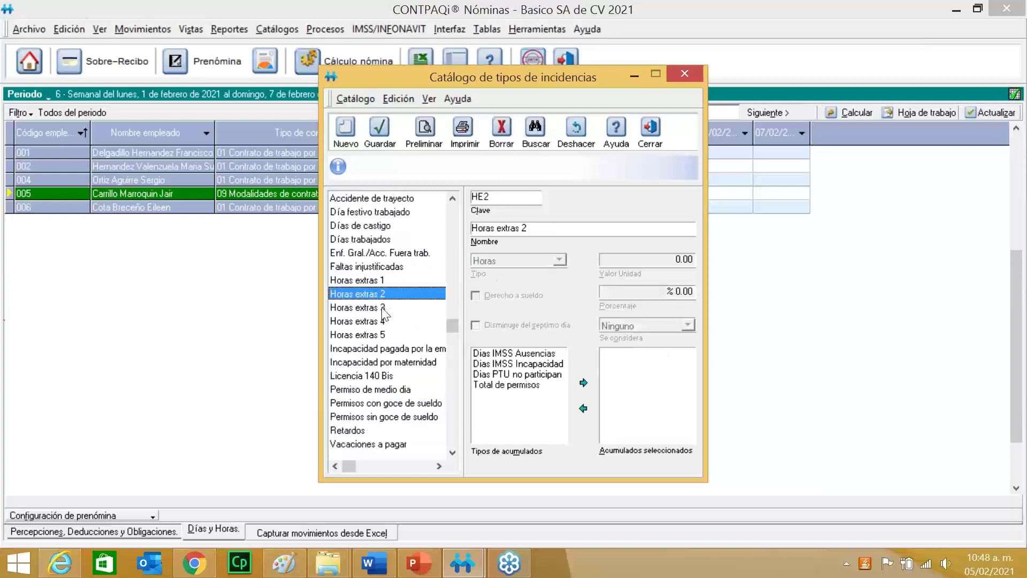
{"action": "left_click", "coordinate": [383, 308]}
{"action": "key", "text": "Up"}
{"action": "left_click", "coordinate": [652, 131]}
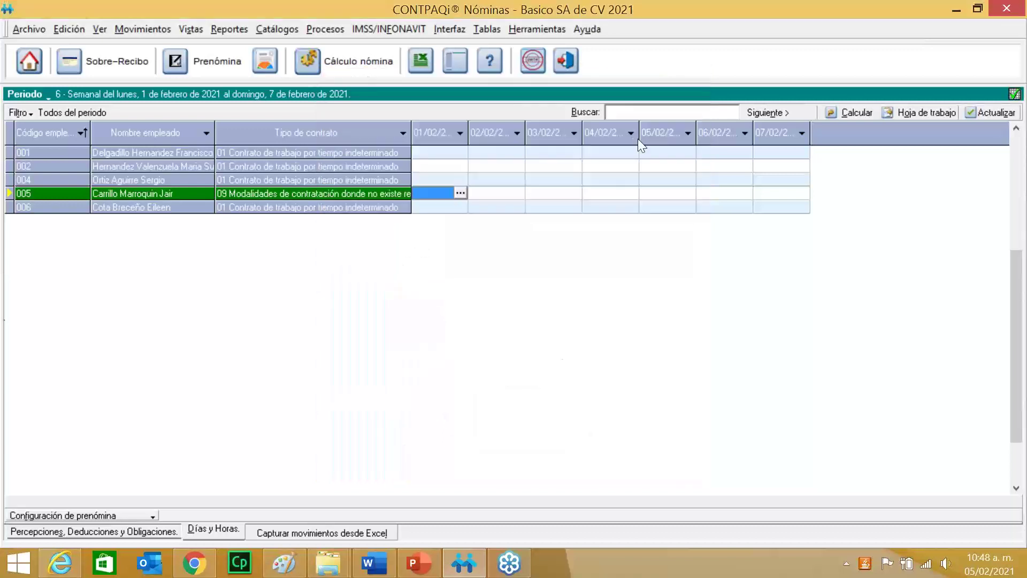
Open the days and hours selection for the first employee on the period's first day, 01/02/2021
{"action": "left_click", "coordinate": [460, 153]}
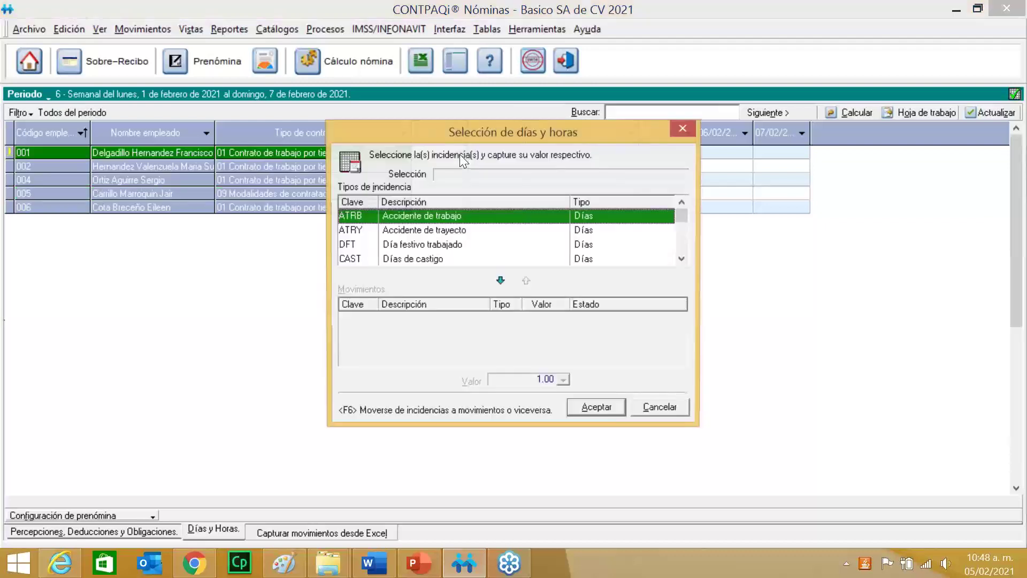
{"action": "left_click", "coordinate": [683, 259]}
{"action": "left_click_drag", "start_coordinate": [683, 261], "coordinate": [683, 261]}
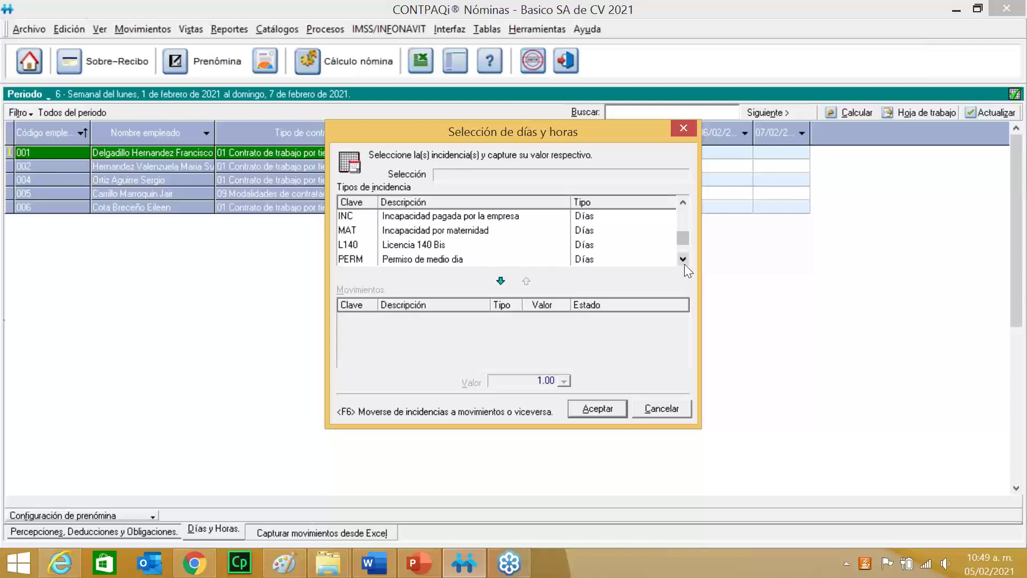
{"action": "left_click", "coordinate": [461, 265]}
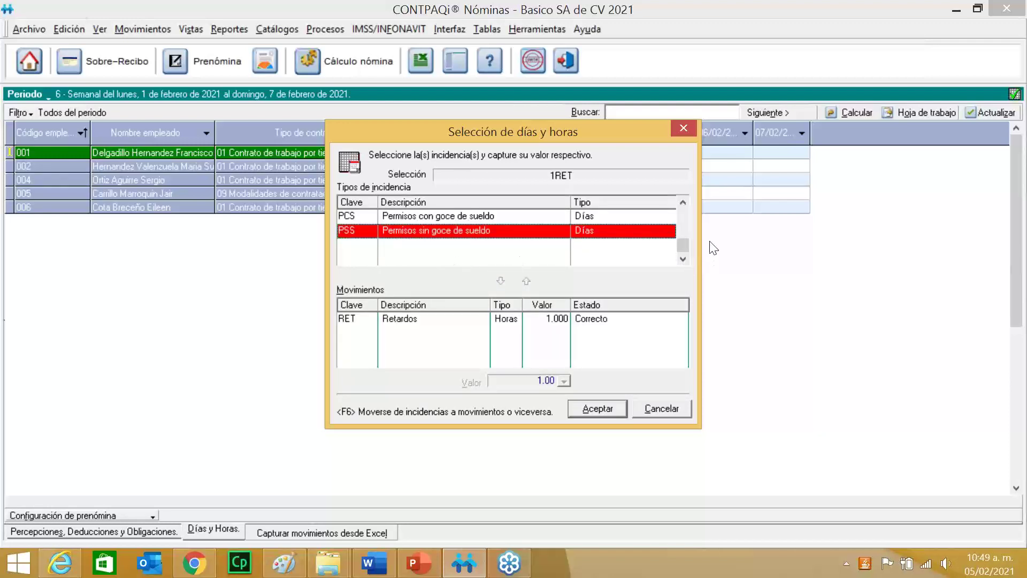
{"action": "double_click", "coordinate": [595, 318]}
Assign a Permiso de medio día incidence with a value of 1 to the first employee on 01/02/2021
{"action": "left_click", "coordinate": [684, 260]}
{"action": "left_click", "coordinate": [683, 260]}
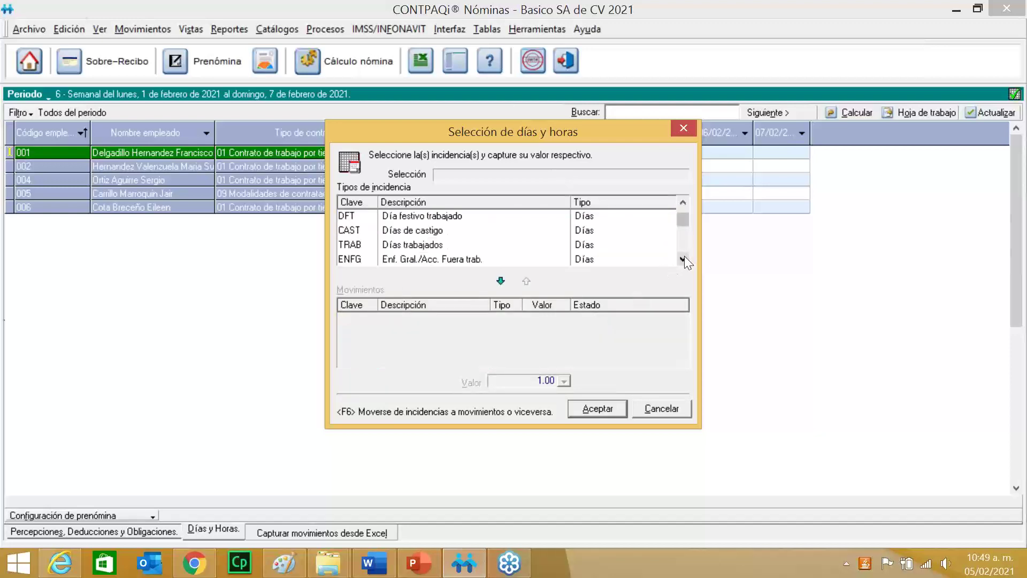
{"action": "left_click", "coordinate": [683, 260]}
{"action": "left_click", "coordinate": [683, 259]}
{"action": "left_click", "coordinate": [684, 260]}
{"action": "left_click", "coordinate": [683, 260]}
{"action": "left_click", "coordinate": [683, 260]}
{"action": "left_click", "coordinate": [683, 260]}
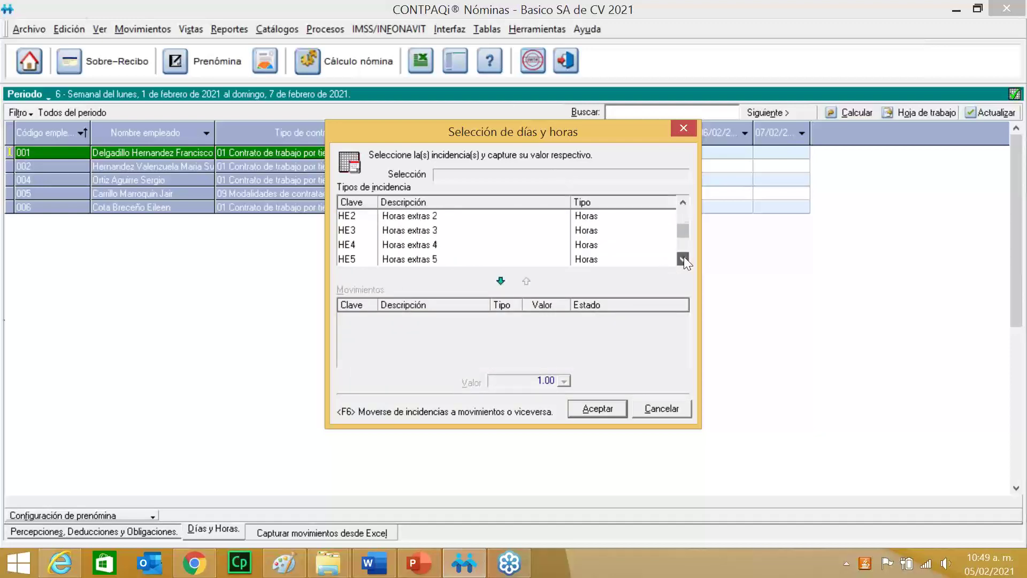
{"action": "left_click", "coordinate": [683, 260]}
{"action": "left_click", "coordinate": [683, 260]}
{"action": "left_click", "coordinate": [683, 259]}
{"action": "left_click", "coordinate": [683, 259]}
{"action": "left_click", "coordinate": [683, 259]}
{"action": "left_click", "coordinate": [683, 259]}
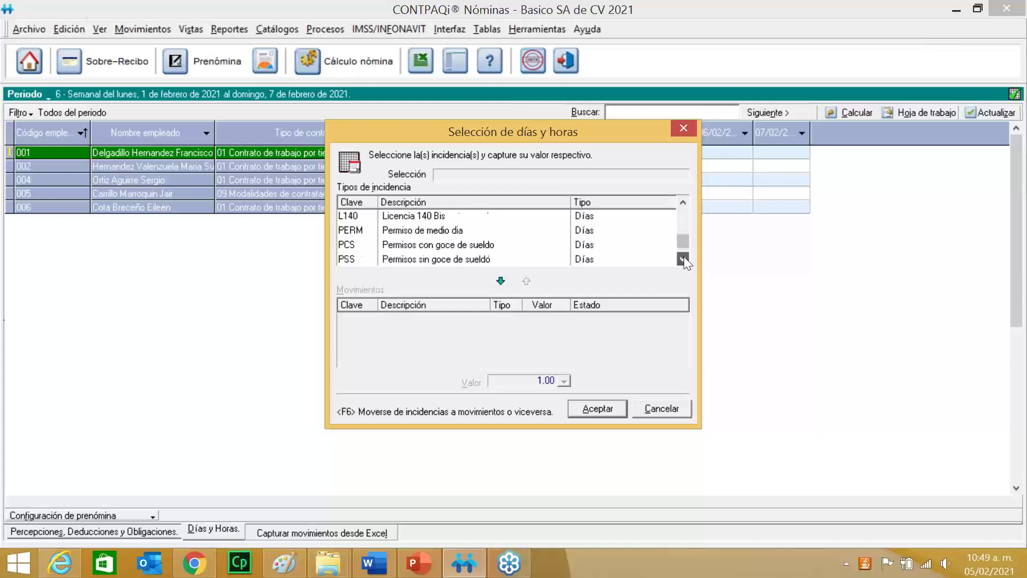
{"action": "left_click", "coordinate": [423, 235]}
{"action": "double_click", "coordinate": [424, 235]}
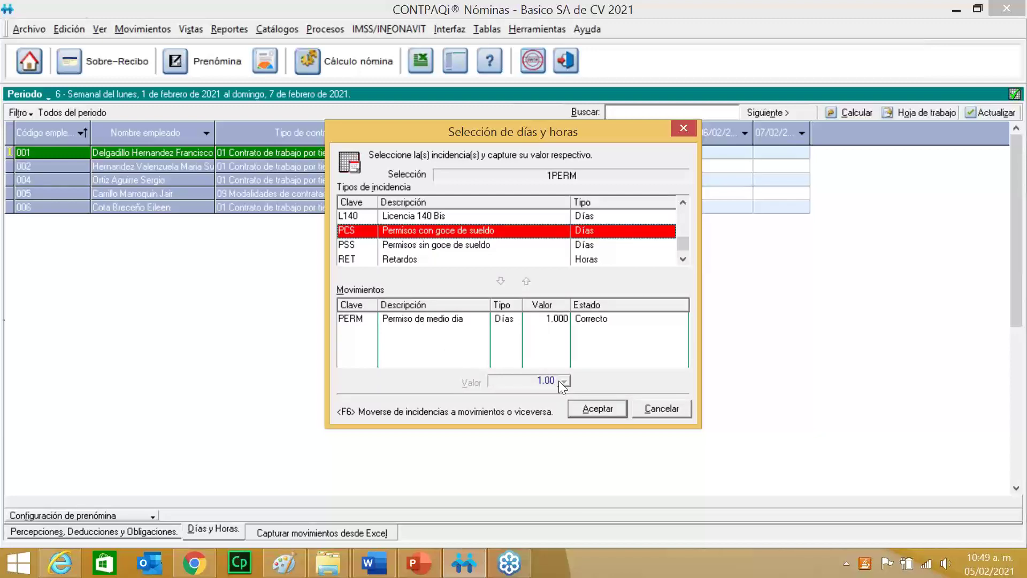
{"action": "left_click", "coordinate": [580, 408]}
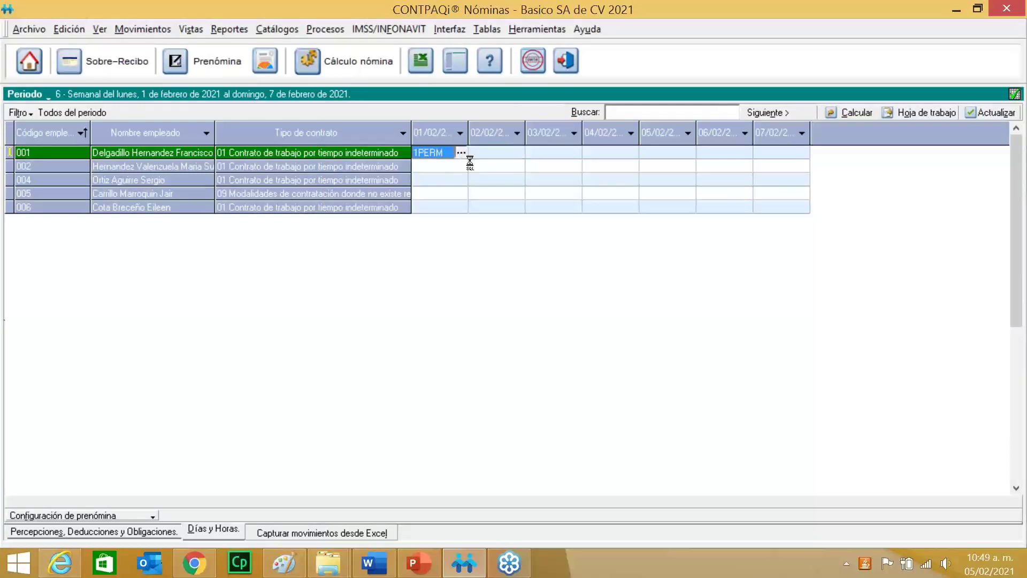
Examine which incidence types can be combined with the first employee's Permiso de medio día, and close the selection
{"action": "left_click", "coordinate": [452, 236]}
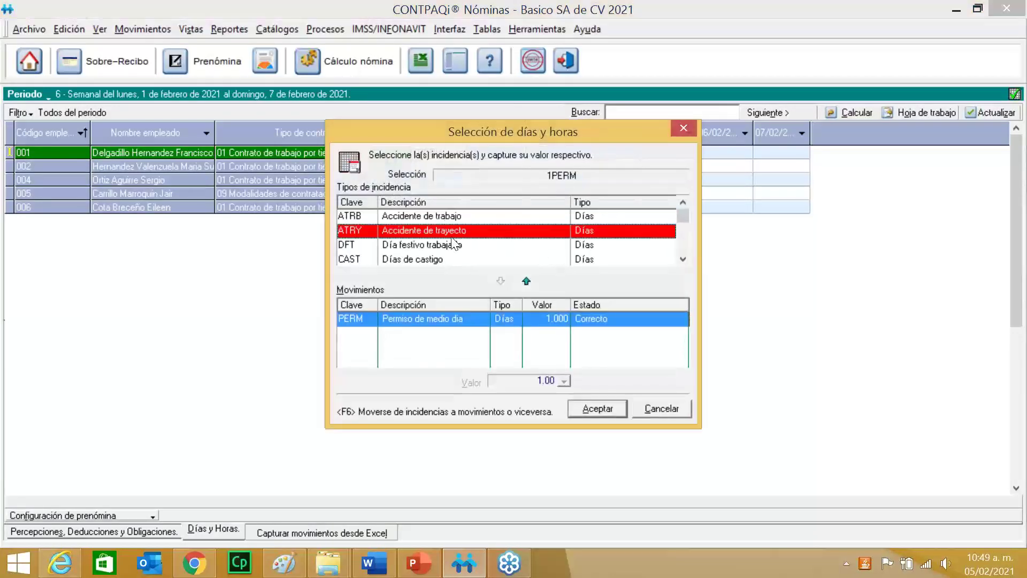
{"action": "left_click", "coordinate": [453, 245]}
{"action": "scroll", "coordinate": [502, 282], "scroll_direction": "down", "scroll_amount": 5}
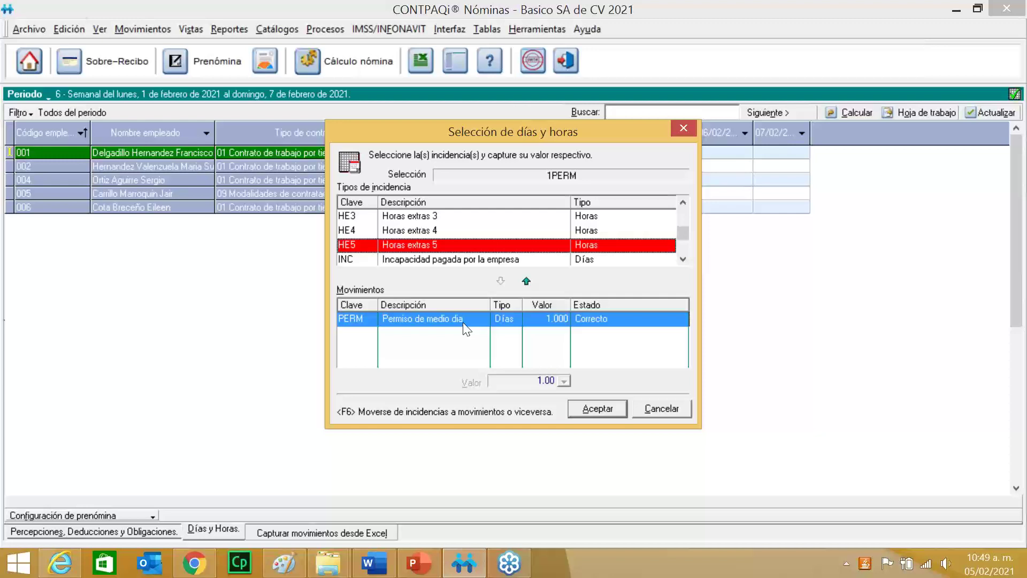
{"action": "left_click", "coordinate": [683, 128]}
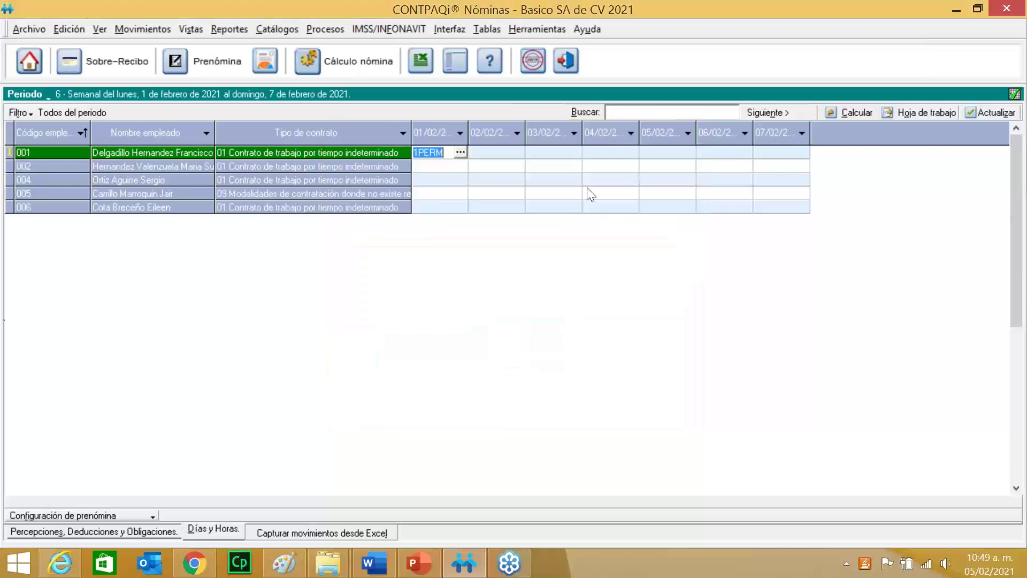
Open the days and hours selection for the second employee on the period's first day, 01/02/2021
{"action": "left_click", "coordinate": [451, 168]}
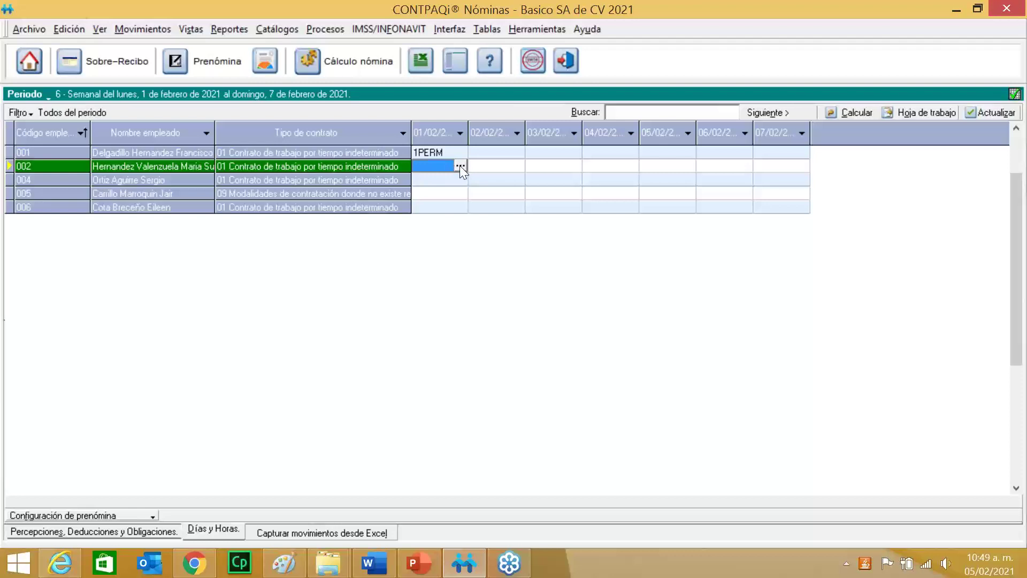
{"action": "left_click", "coordinate": [460, 166]}
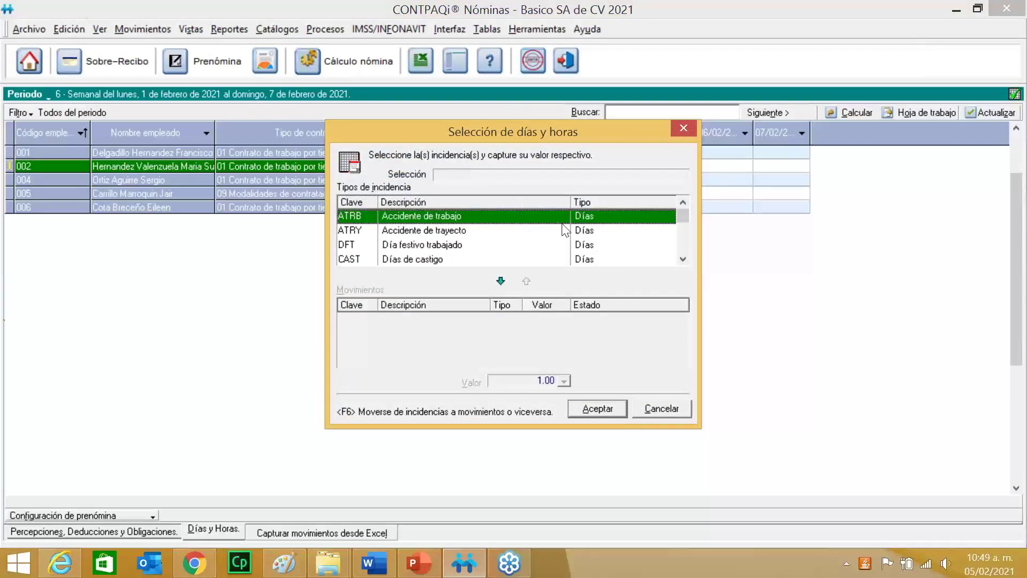
{"action": "left_click", "coordinate": [683, 259]}
{"action": "left_click", "coordinate": [683, 259]}
{"action": "left_click", "coordinate": [683, 259]}
{"action": "left_click", "coordinate": [683, 259]}
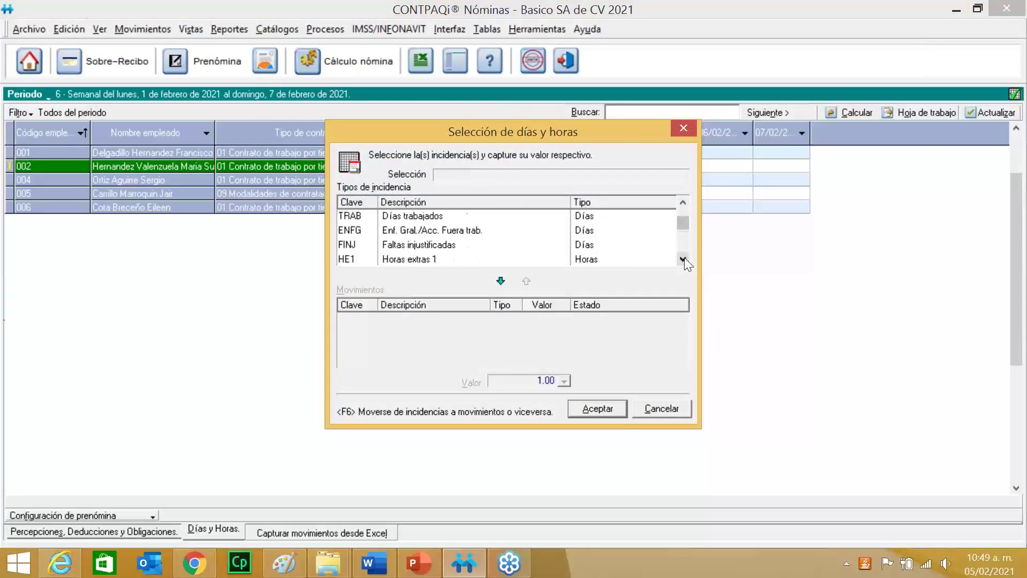
{"action": "left_click", "coordinate": [683, 259]}
{"action": "scroll", "coordinate": [385, 259], "scroll_direction": "down", "scroll_amount": 2}
{"action": "double_click", "coordinate": [385, 260]}
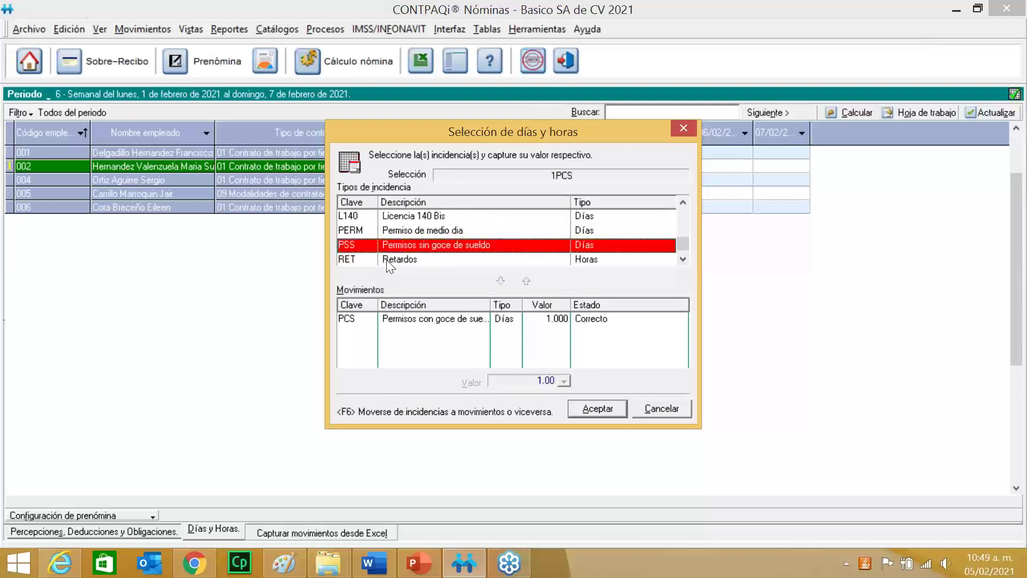
{"action": "double_click", "coordinate": [462, 321]}
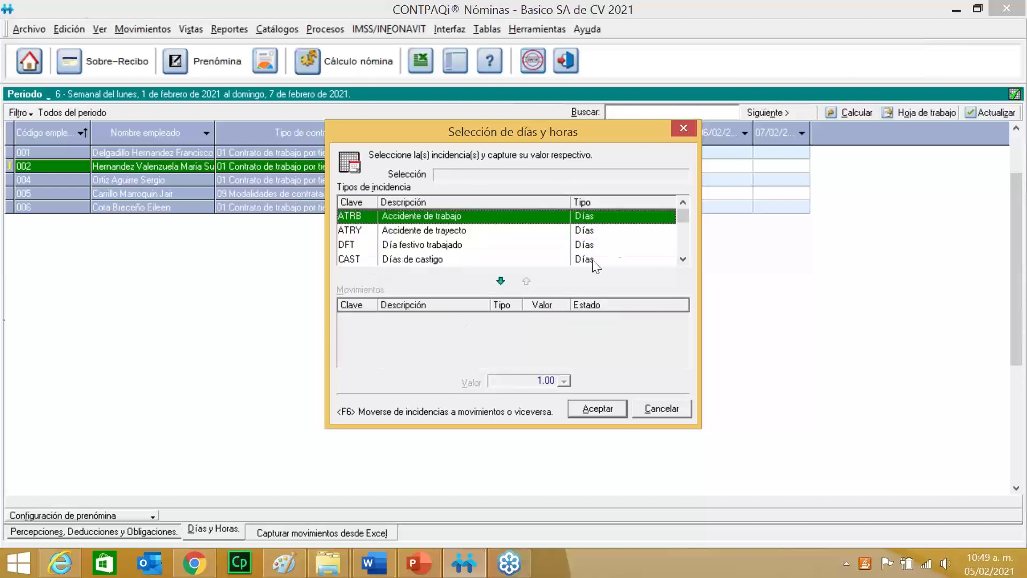
Examine the incidence types available for the second employee on 01/02/2021, and close the selection
{"action": "left_click", "coordinate": [683, 259]}
{"action": "left_click", "coordinate": [683, 259]}
{"action": "left_click", "coordinate": [683, 259]}
{"action": "left_click", "coordinate": [683, 259]}
{"action": "left_click", "coordinate": [683, 259]}
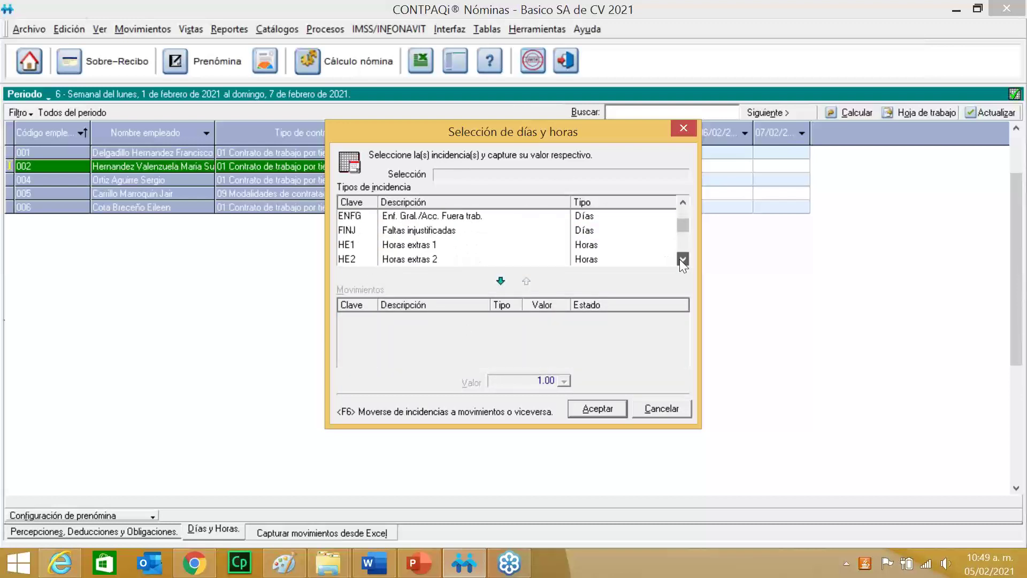
{"action": "scroll", "coordinate": [482, 261], "scroll_direction": "down", "scroll_amount": 3}
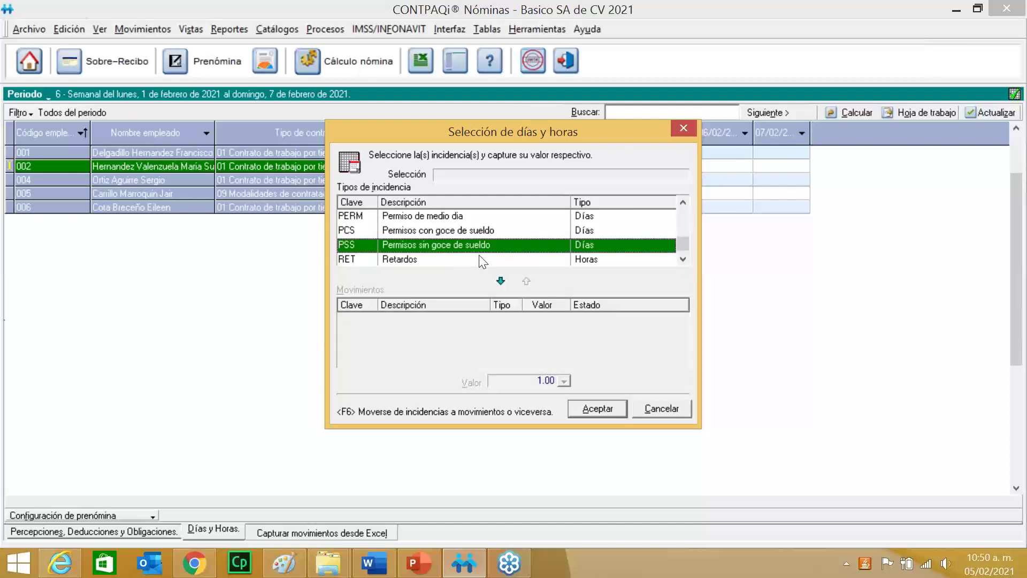
{"action": "scroll", "coordinate": [483, 261], "scroll_direction": "up", "scroll_amount": 9}
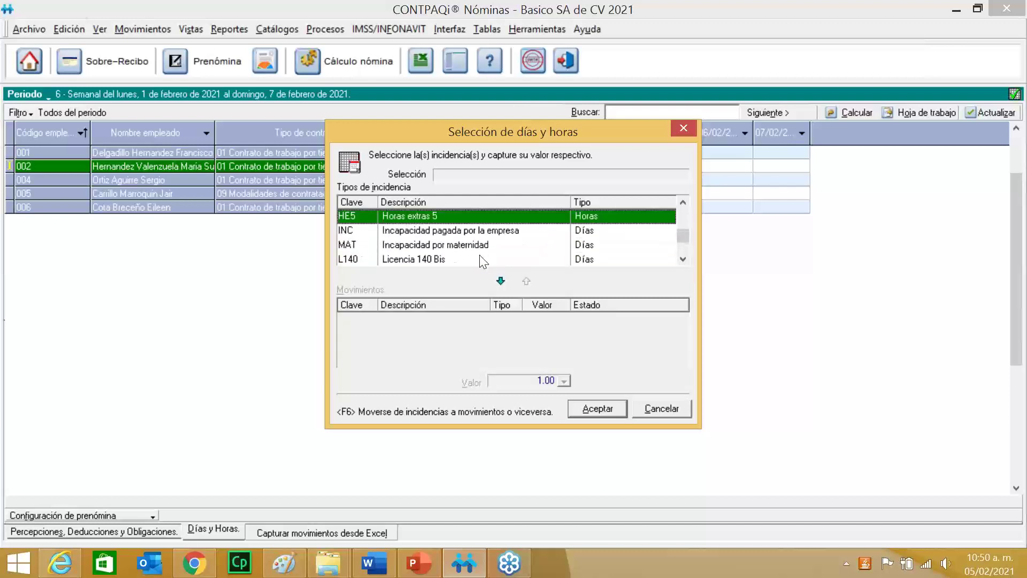
{"action": "key", "text": "Escape"}
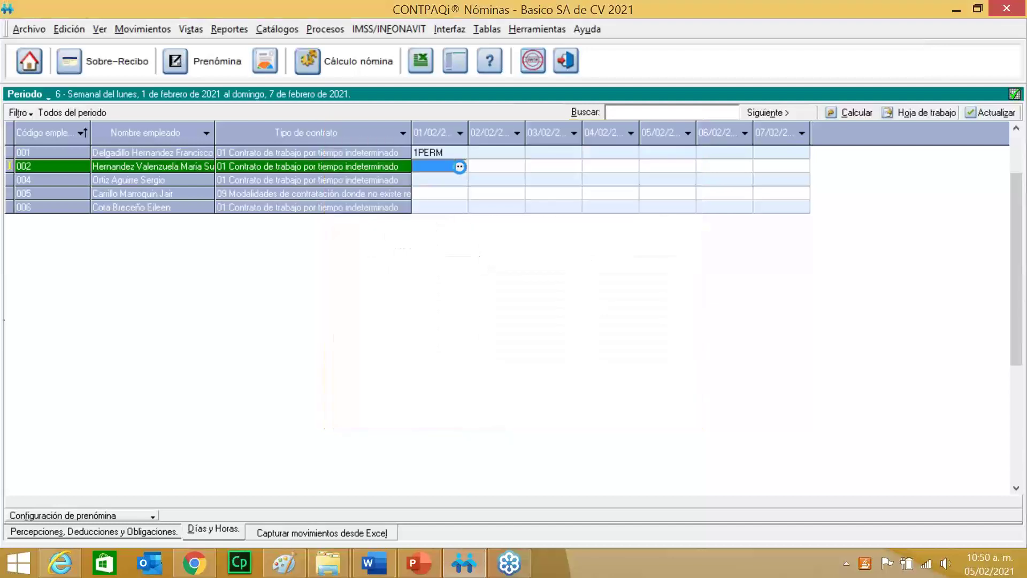
Assign a Horas extras 2 incidence with a value of 3 to the second employee on 01/02/2021
{"action": "left_click", "coordinate": [460, 167]}
{"action": "left_click", "coordinate": [558, 230]}
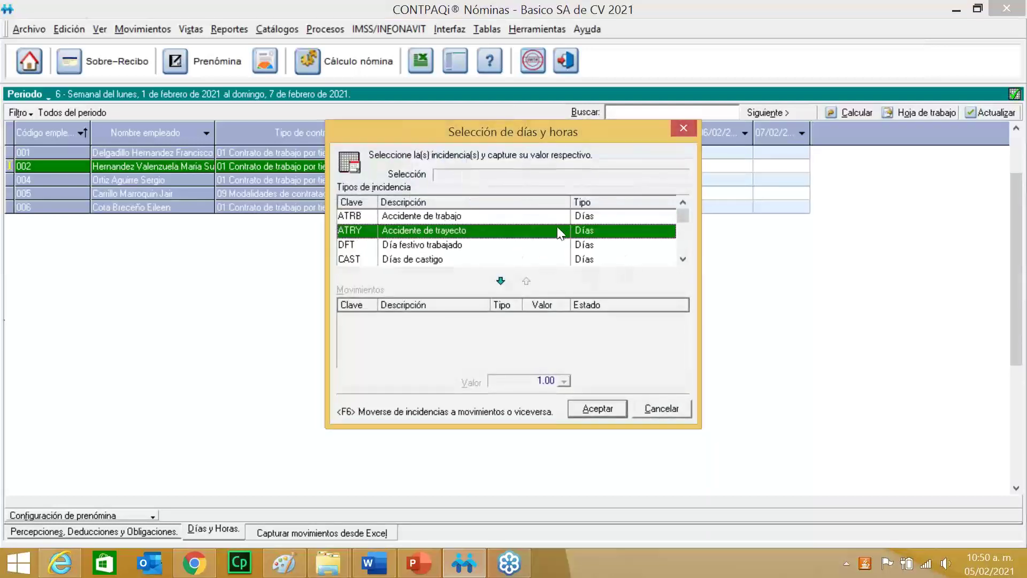
{"action": "scroll", "coordinate": [557, 227], "scroll_direction": "down", "scroll_amount": 6}
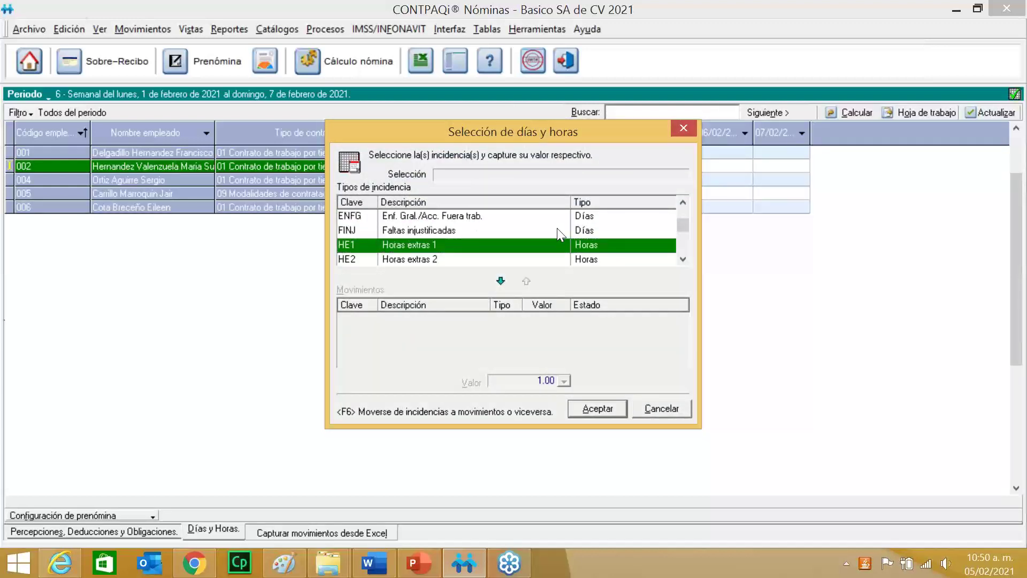
{"action": "scroll", "coordinate": [557, 228], "scroll_direction": "down", "scroll_amount": 1}
{"action": "double_click", "coordinate": [463, 246]}
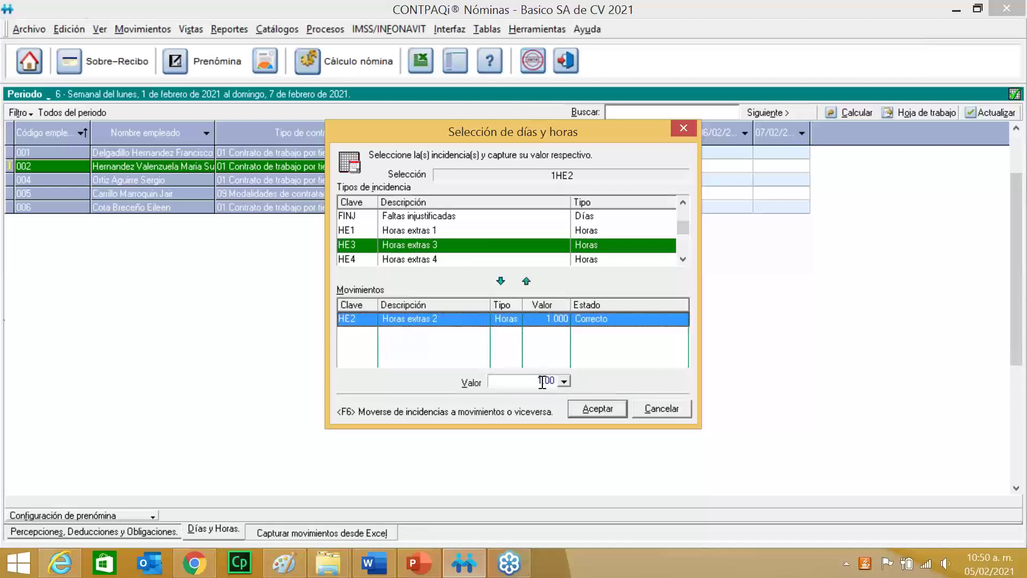
{"action": "left_click", "coordinate": [539, 381]}
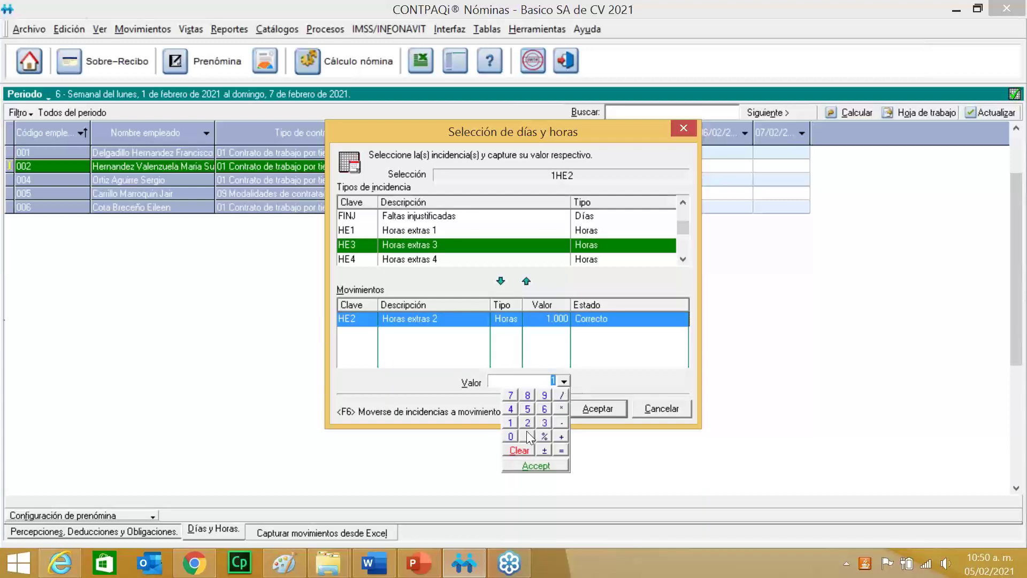
{"action": "left_click", "coordinate": [544, 423]}
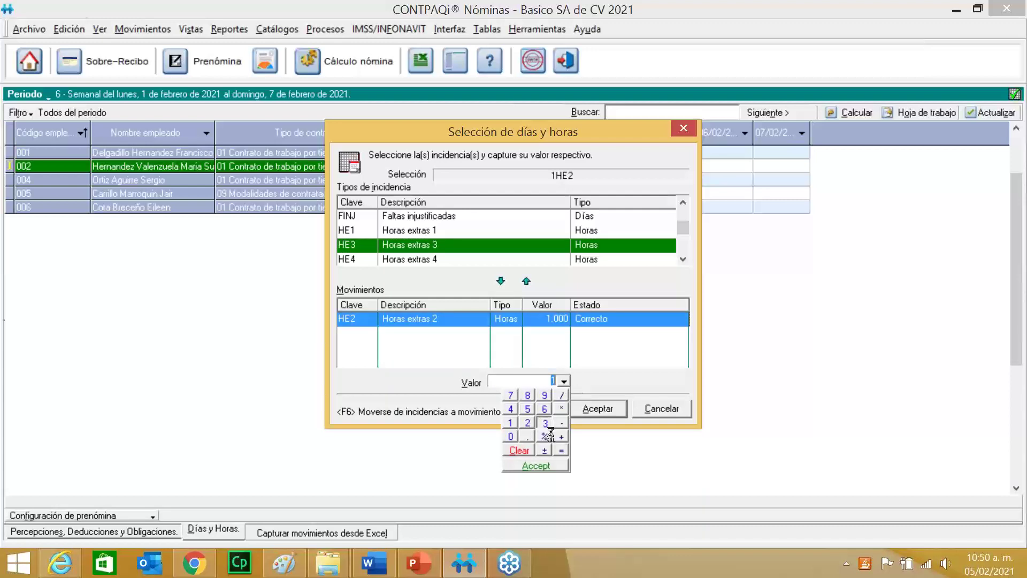
{"action": "left_click", "coordinate": [548, 465]}
{"action": "left_click", "coordinate": [603, 412]}
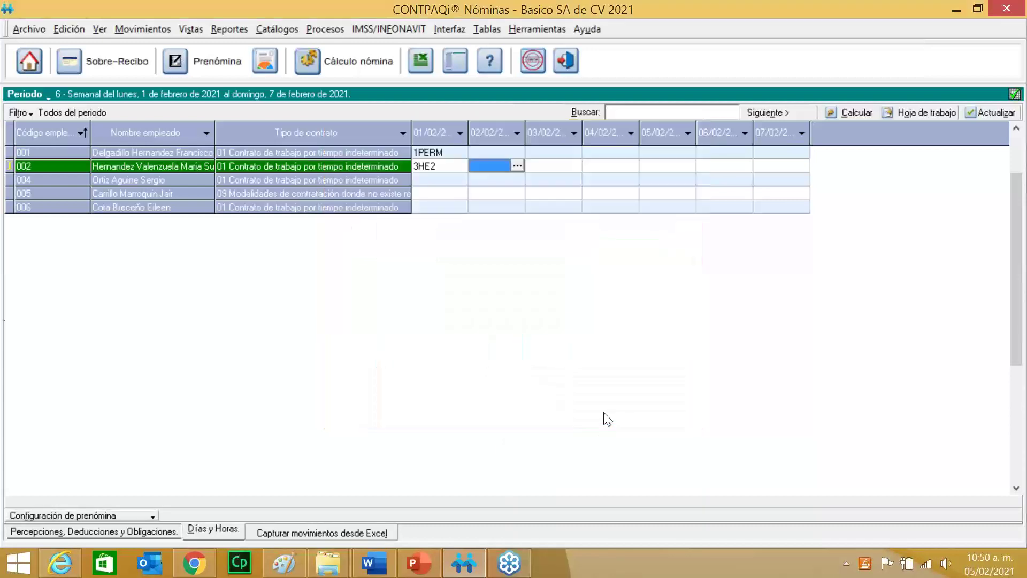
Examine which incidence types can be combined with the second employee's Horas extras 2 on 01/02/2021, and close the selection
{"action": "left_click", "coordinate": [446, 167]}
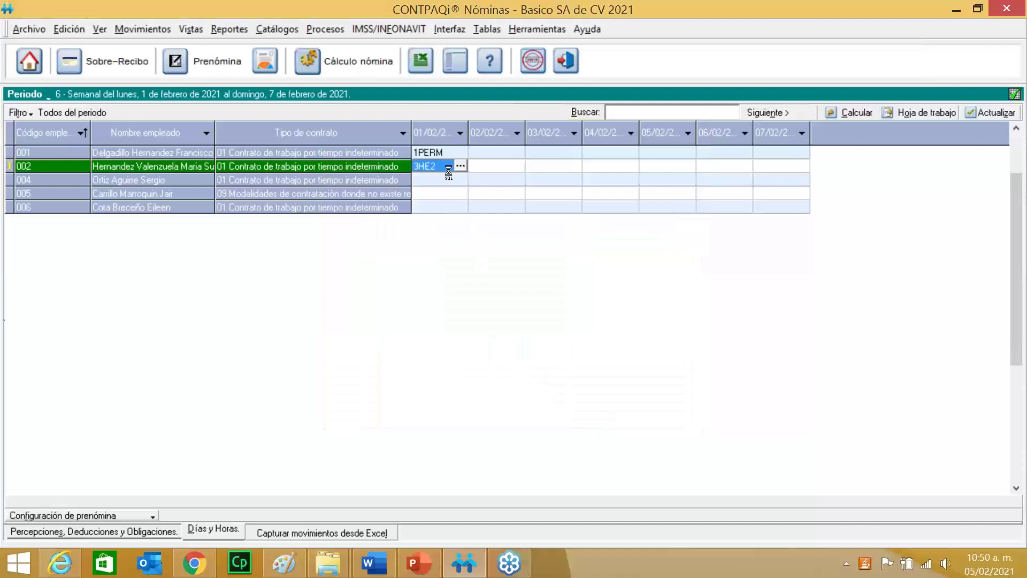
{"action": "left_click", "coordinate": [458, 165]}
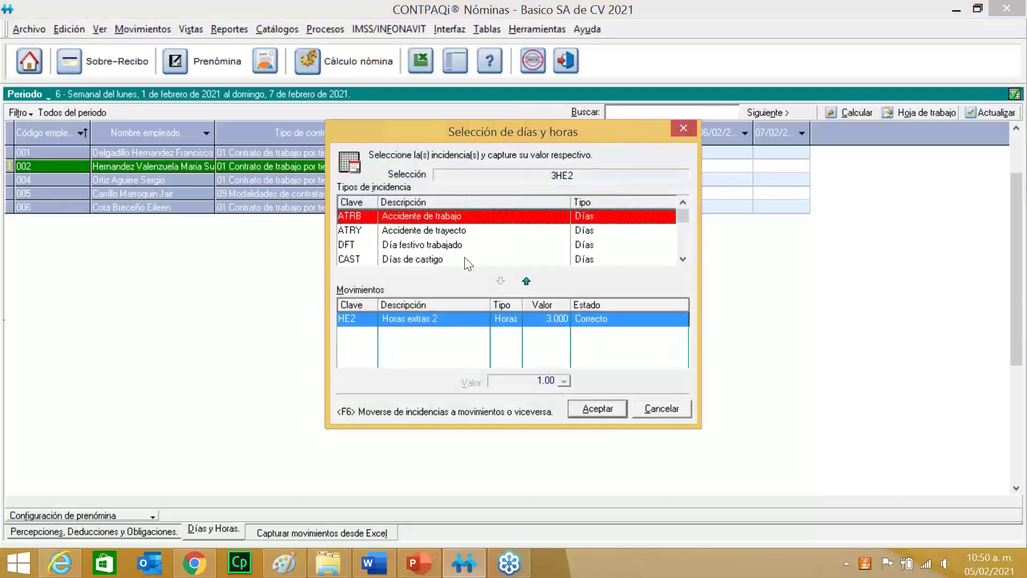
{"action": "left_click", "coordinate": [524, 245]}
{"action": "scroll", "coordinate": [523, 246], "scroll_direction": "down", "scroll_amount": 6}
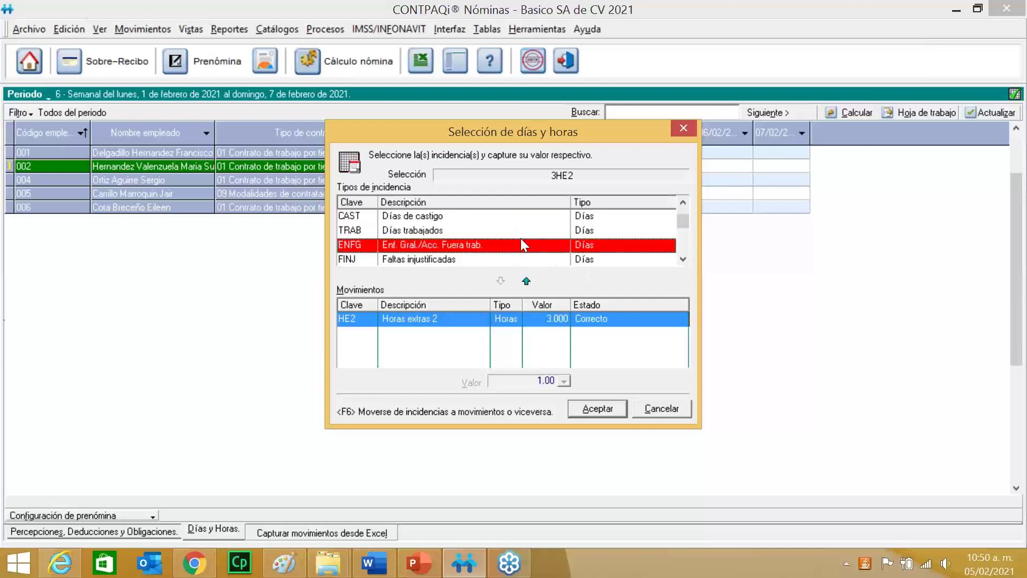
{"action": "key", "text": "Up"}
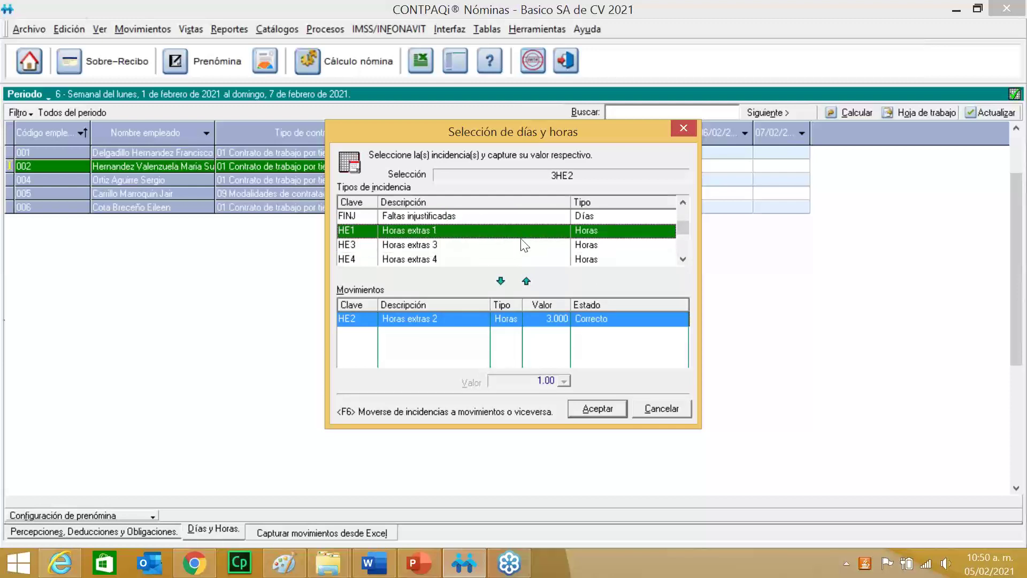
{"action": "key", "text": "Down"}
{"action": "scroll", "coordinate": [523, 245], "scroll_direction": "down", "scroll_amount": 1}
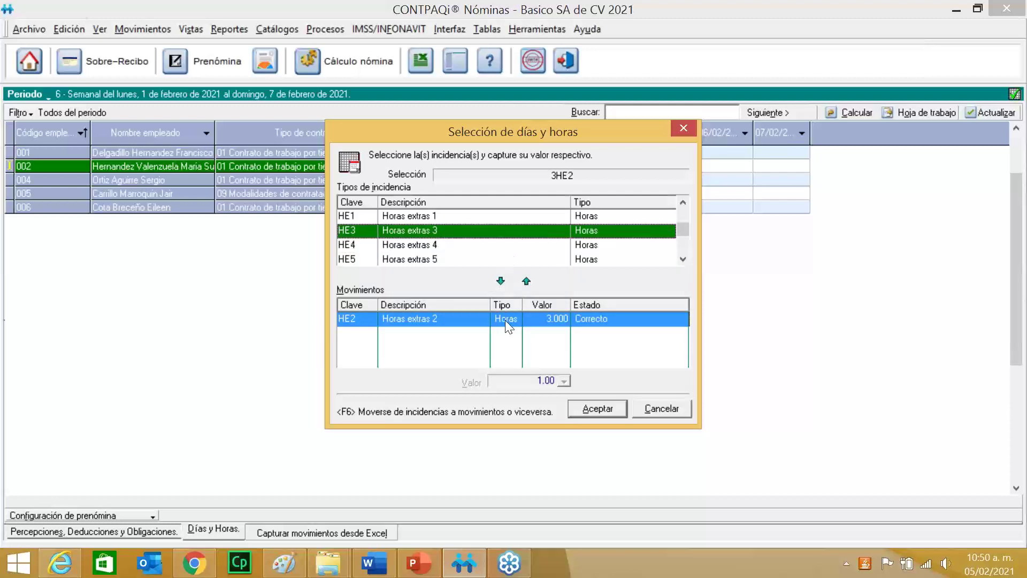
{"action": "key", "text": "Up"}
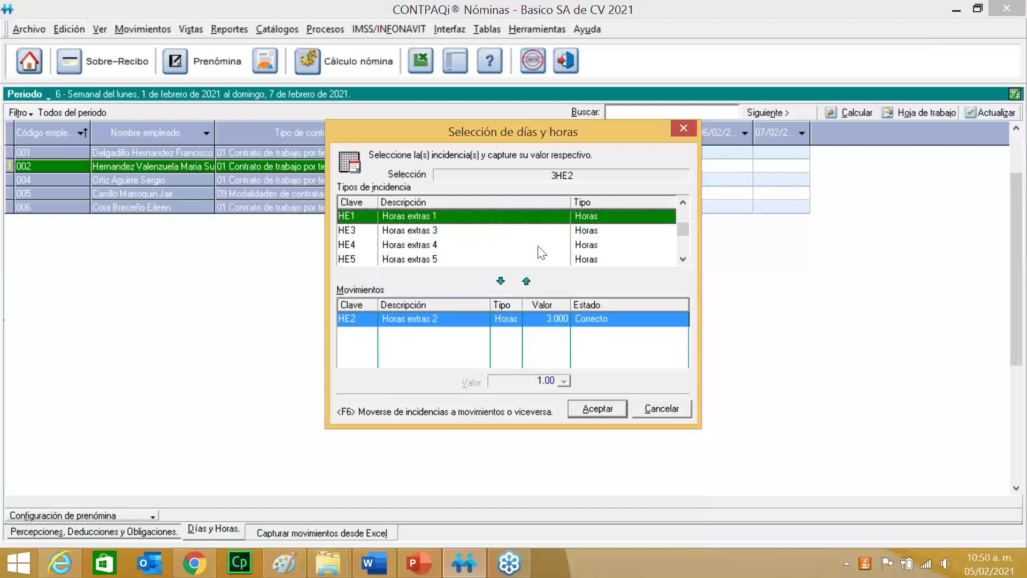
{"action": "key", "text": "Up"}
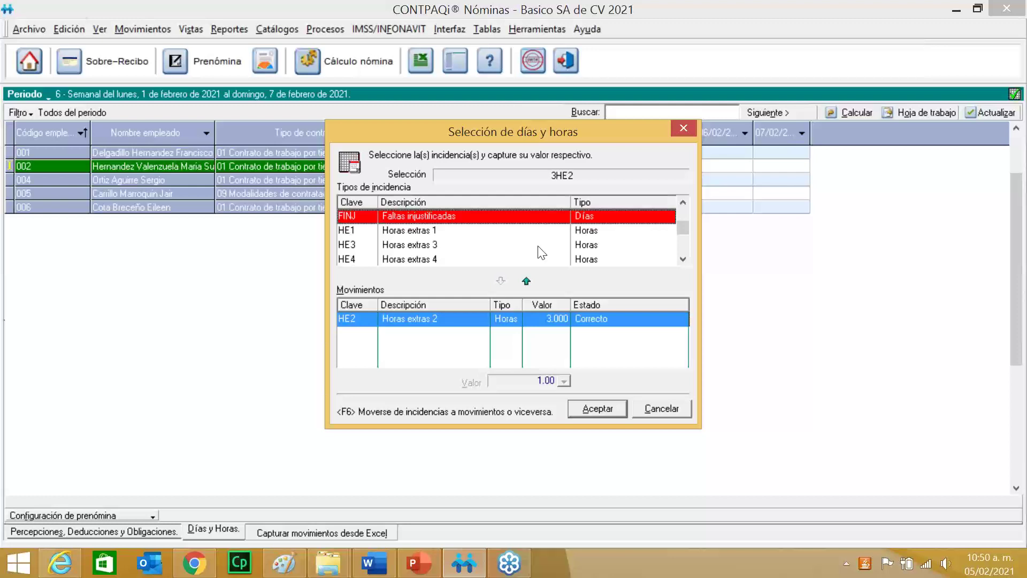
{"action": "key", "text": "Down"}
{"action": "key", "text": "Down"}
{"action": "key", "text": "Down"}
{"action": "key", "text": "Down"}
{"action": "key", "text": "Down"}
{"action": "key", "text": "Down"}
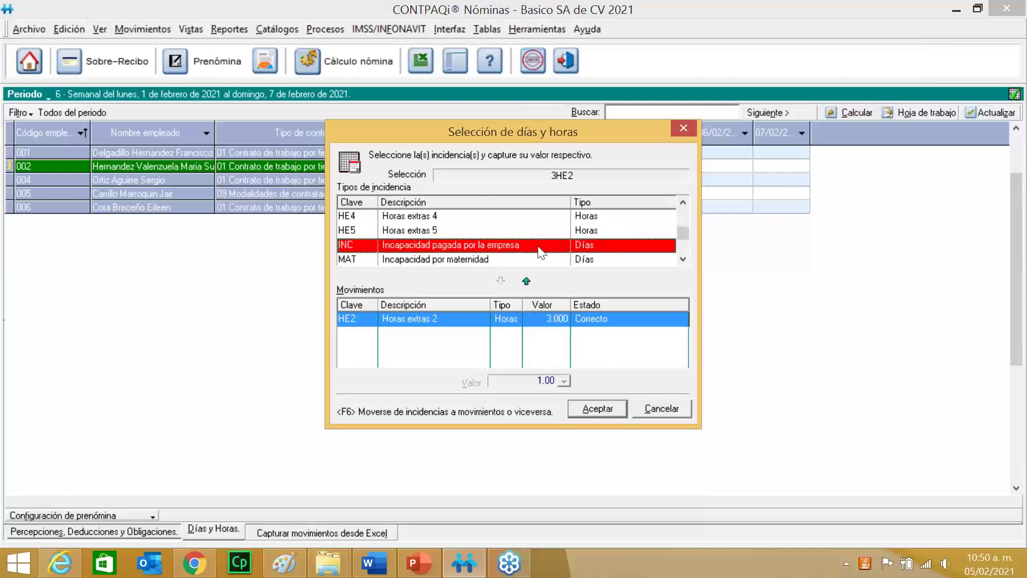
{"action": "key", "text": "Down"}
{"action": "key", "text": "Down"}
{"action": "key", "text": "Down"}
{"action": "key", "text": "Down"}
{"action": "key", "text": "Down"}
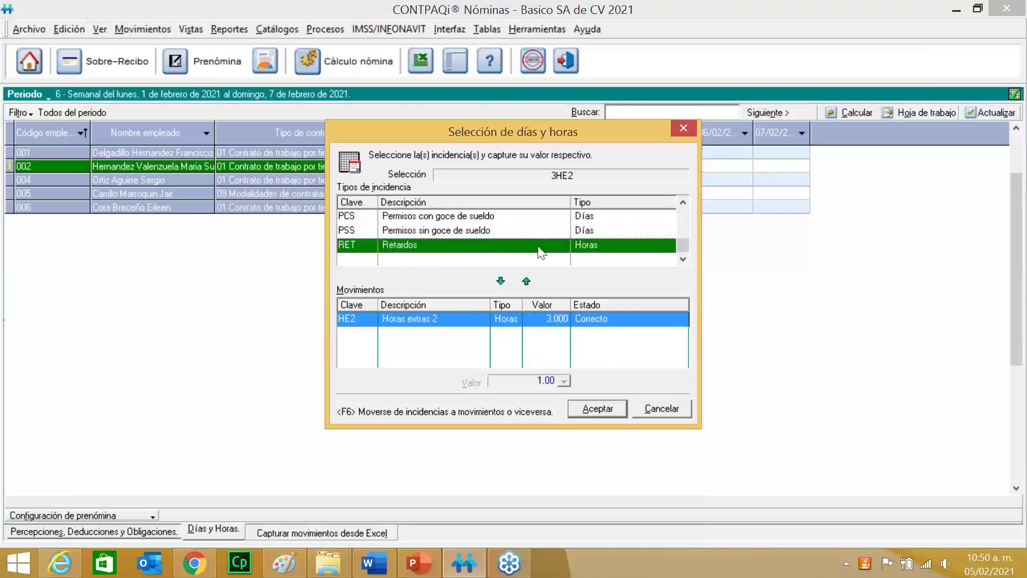
{"action": "key", "text": "Up"}
{"action": "key", "text": "Up"}
{"action": "key", "text": "Up"}
{"action": "key", "text": "Up"}
{"action": "key", "text": "Up"}
{"action": "key", "text": "Up"}
{"action": "key", "text": "Up"}
{"action": "key", "text": "Up"}
{"action": "key", "text": "Up"}
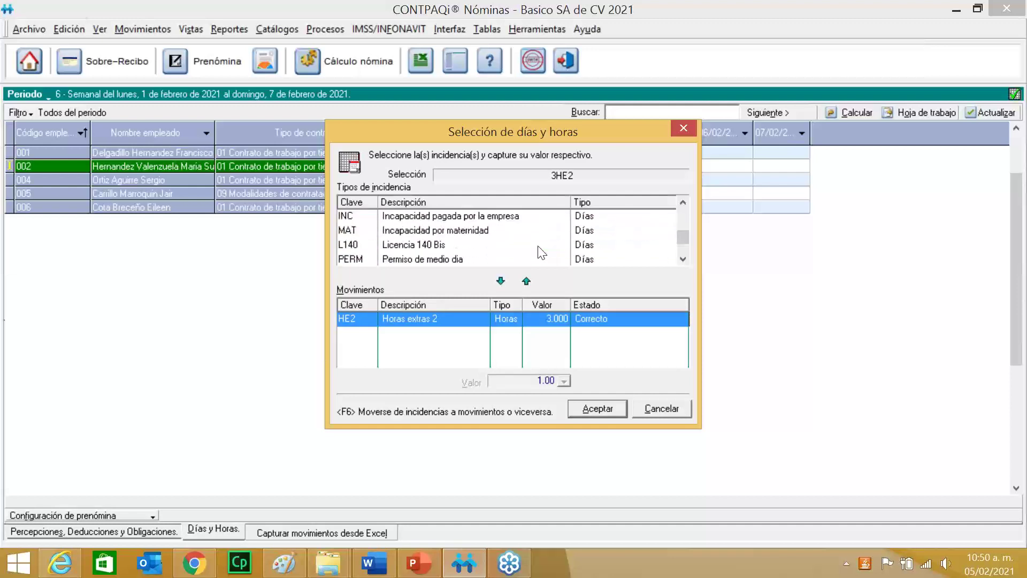
{"action": "left_click", "coordinate": [683, 129]}
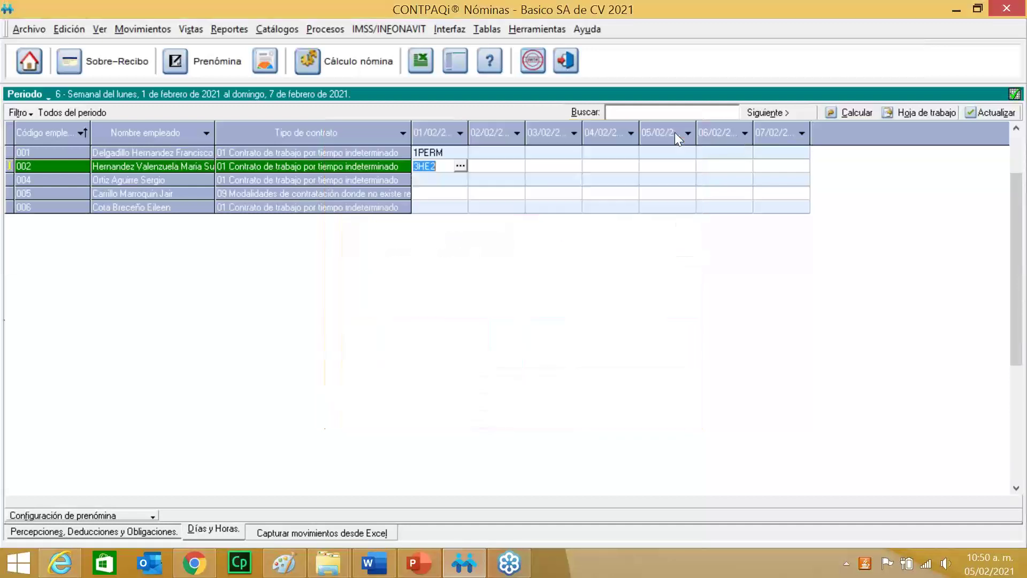
Add 2 hours of HE3 to the second employee's 01/02/2021 entry, so the cell reads 3HE2,2HE3
{"action": "left_click", "coordinate": [440, 169]}
{"action": "type", "text": ";"}
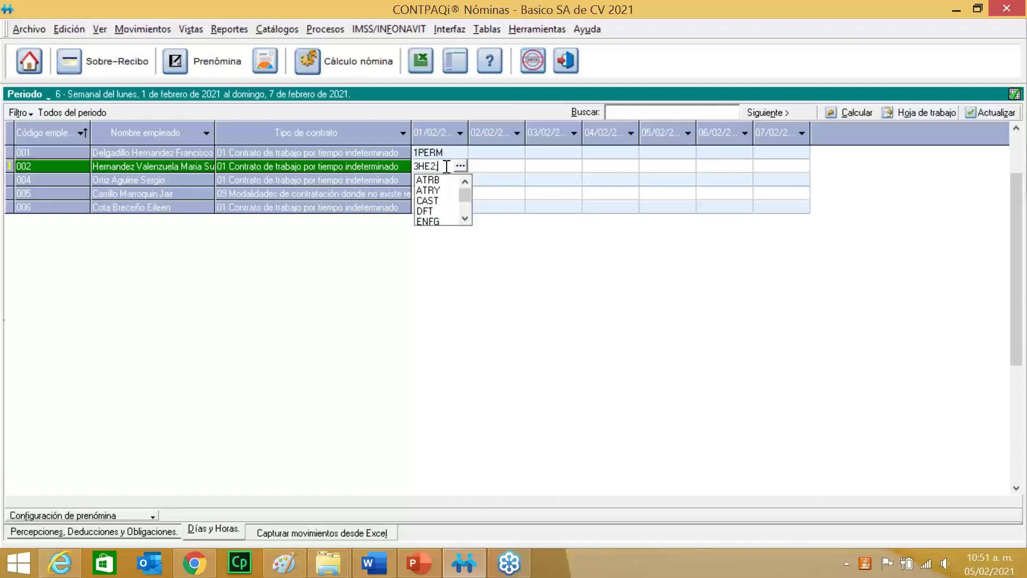
{"action": "key", "text": "BackSpace"}
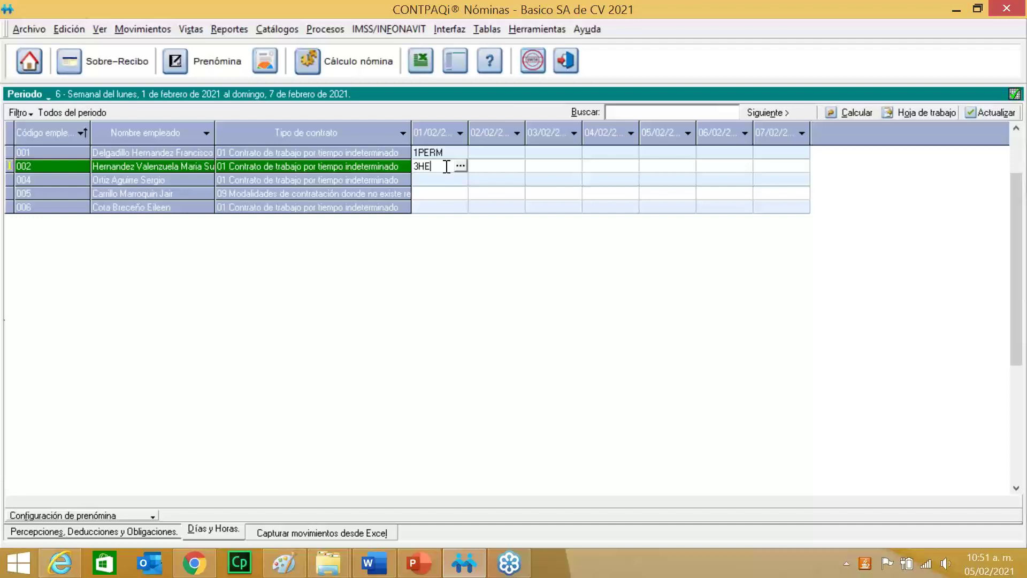
{"action": "type", "text": "2"}
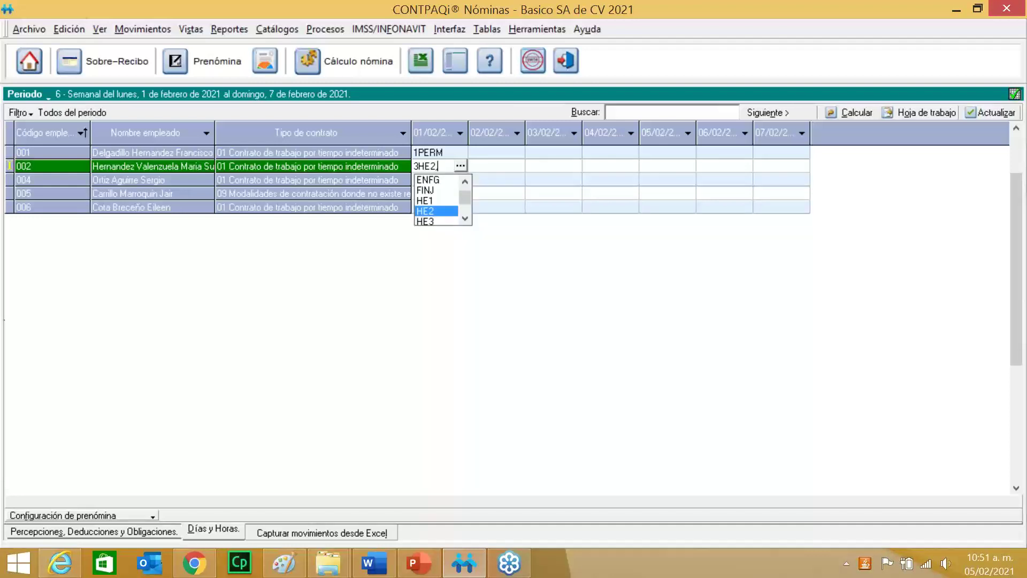
{"action": "type", "text": ",2HE3"}
{"action": "key", "text": "Tab"}
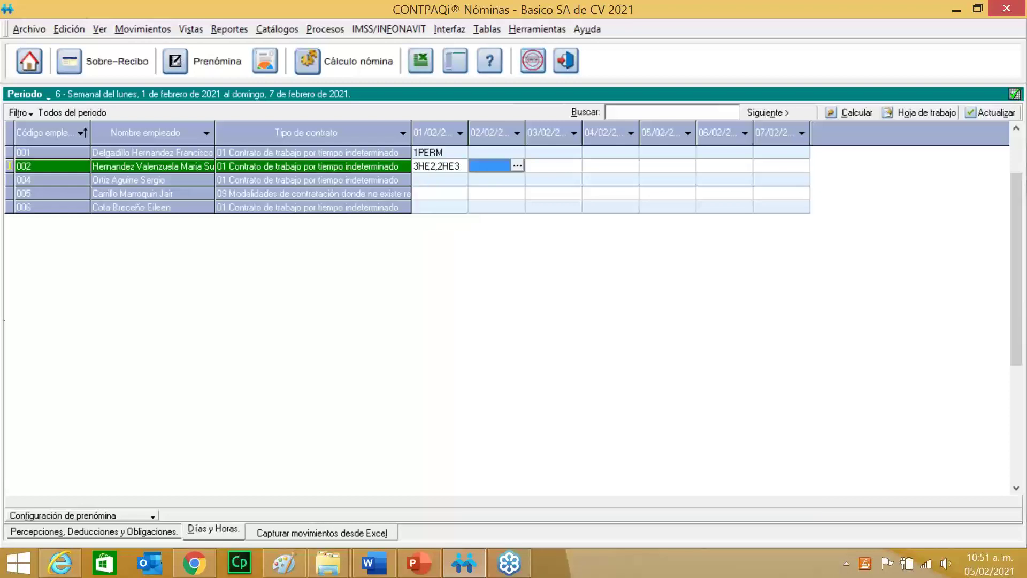
Enter 1.5HE2 for the third employee on 01/02/2021 directly in the grid
{"action": "left_click", "coordinate": [438, 181]}
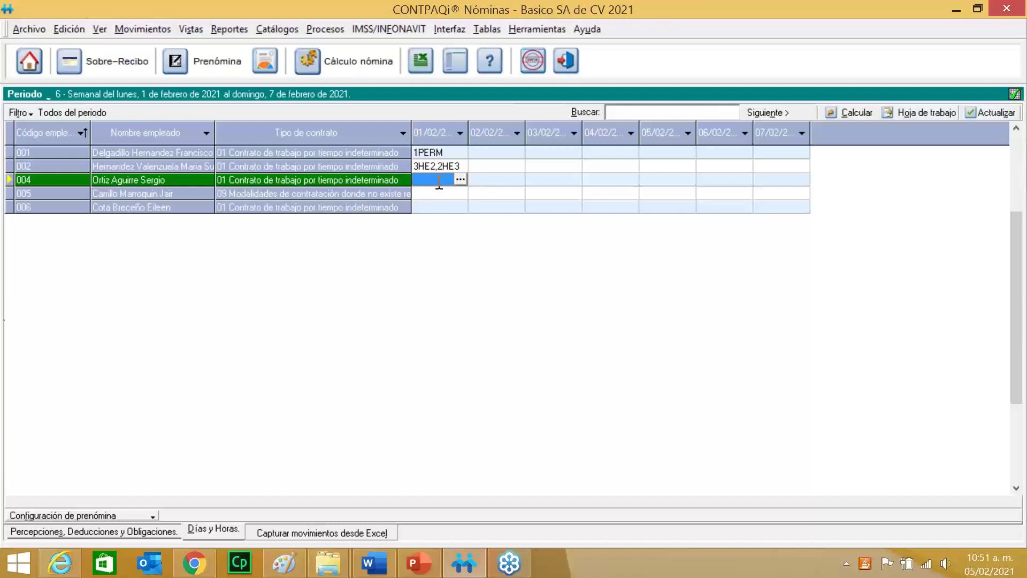
{"action": "type", "text": "1."}
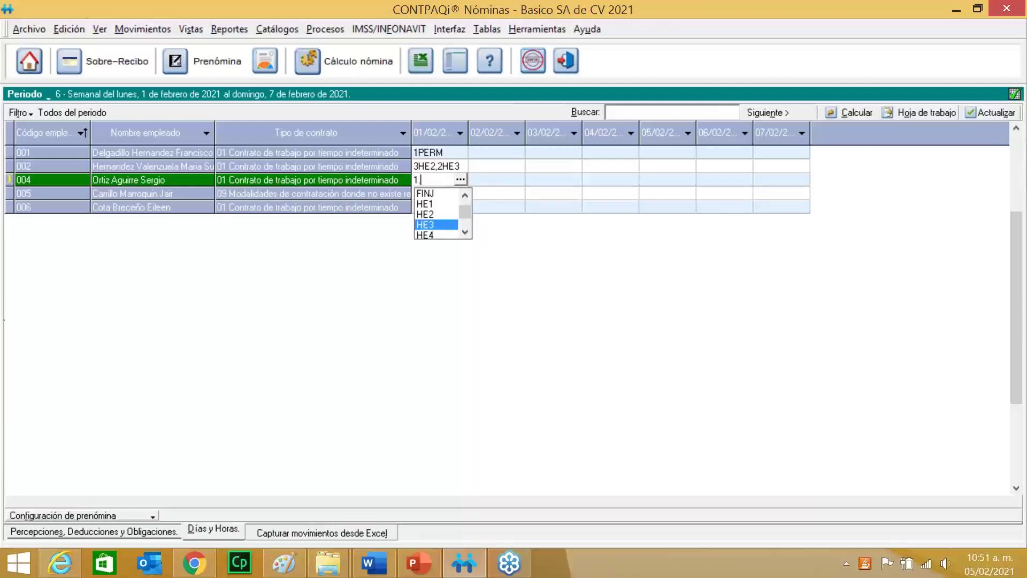
{"action": "type", "text": "5HE2"}
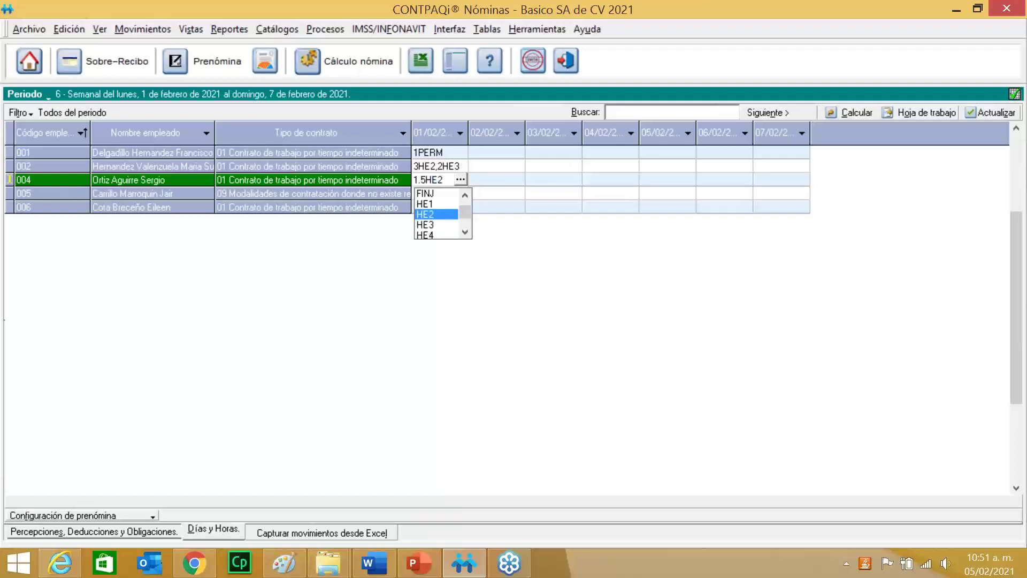
{"action": "left_click", "coordinate": [483, 192]}
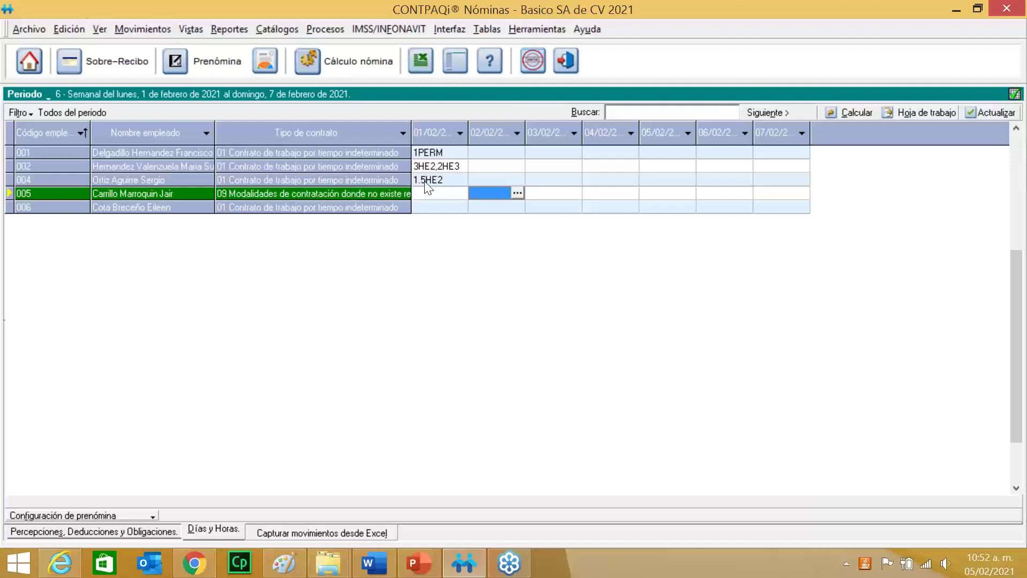
Try altering the decimal part of the third employee's 01/02/2021 overtime, and re-enter the cell as 1.5HE2
{"action": "left_click", "coordinate": [427, 182]}
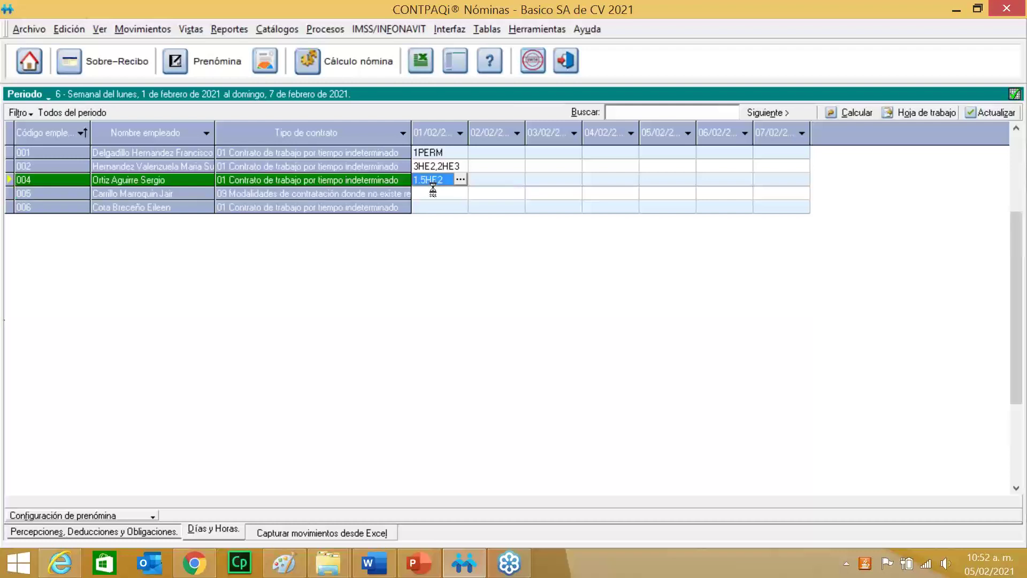
{"action": "left_click", "coordinate": [426, 182]}
{"action": "type", "text": "05"}
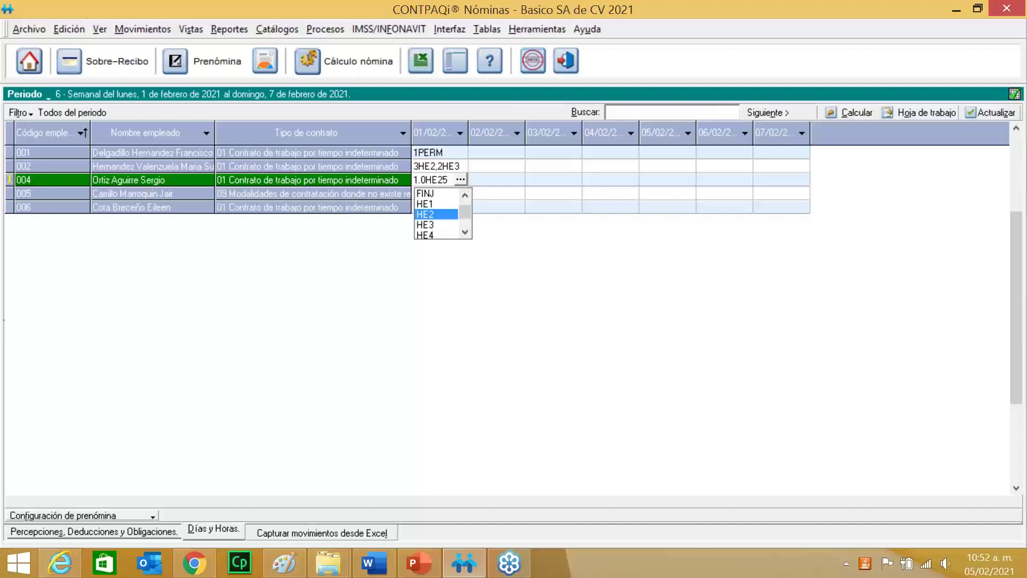
{"action": "key", "text": "BackSpace"}
{"action": "key", "text": "BackSpace"}
{"action": "key", "text": "BackSpace"}
{"action": "key", "text": "BackSpace"}
{"action": "key", "text": "BackSpace"}
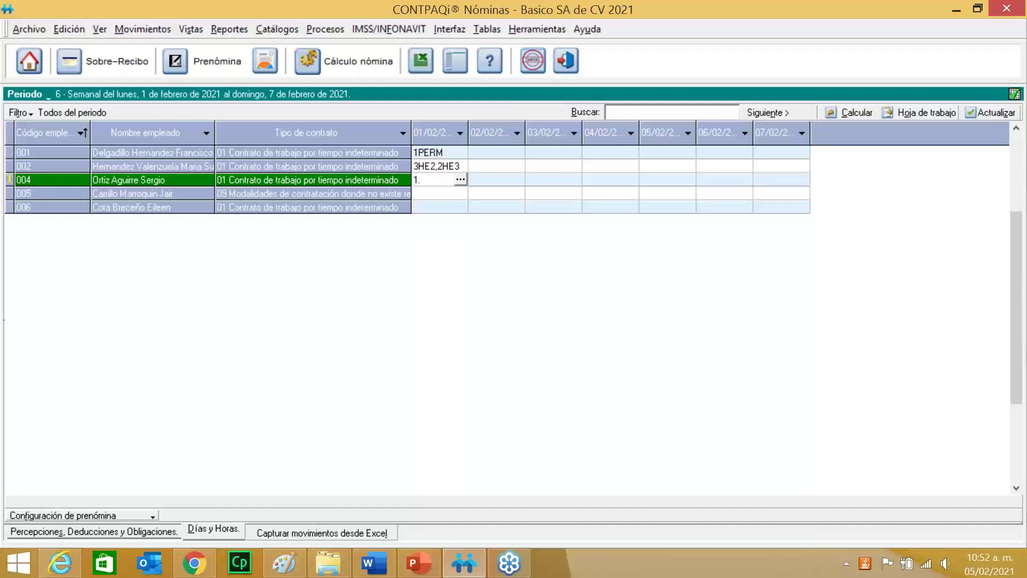
{"action": "type", "text": "5"}
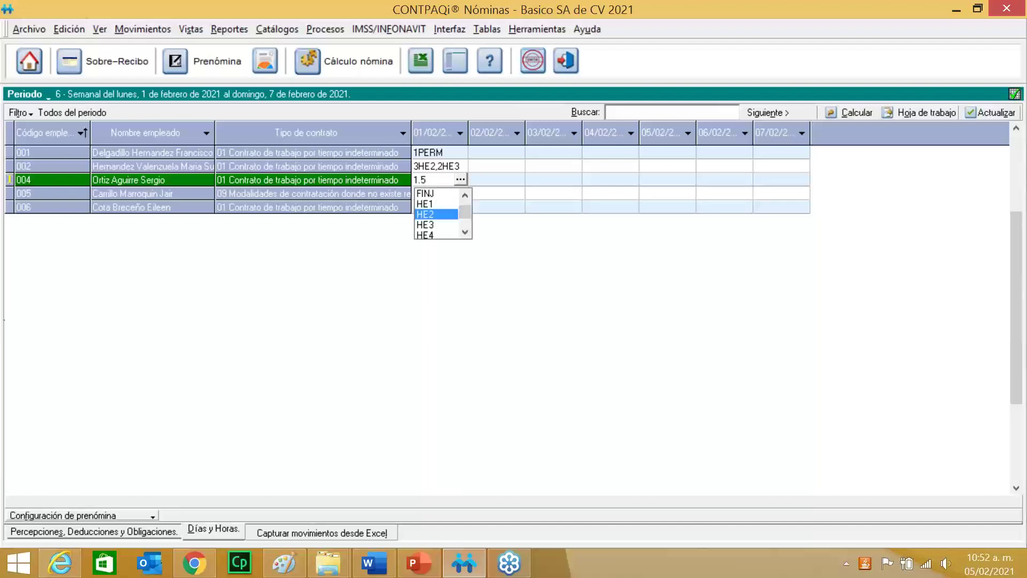
{"action": "type", "text": "HE2"}
{"action": "key", "text": "Tab"}
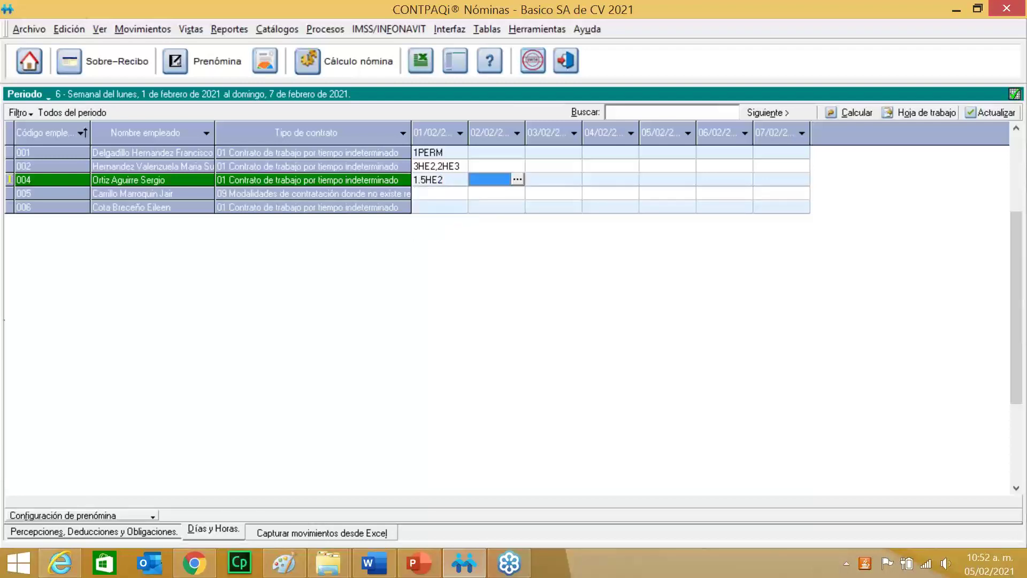
{"action": "left_click", "coordinate": [432, 184]}
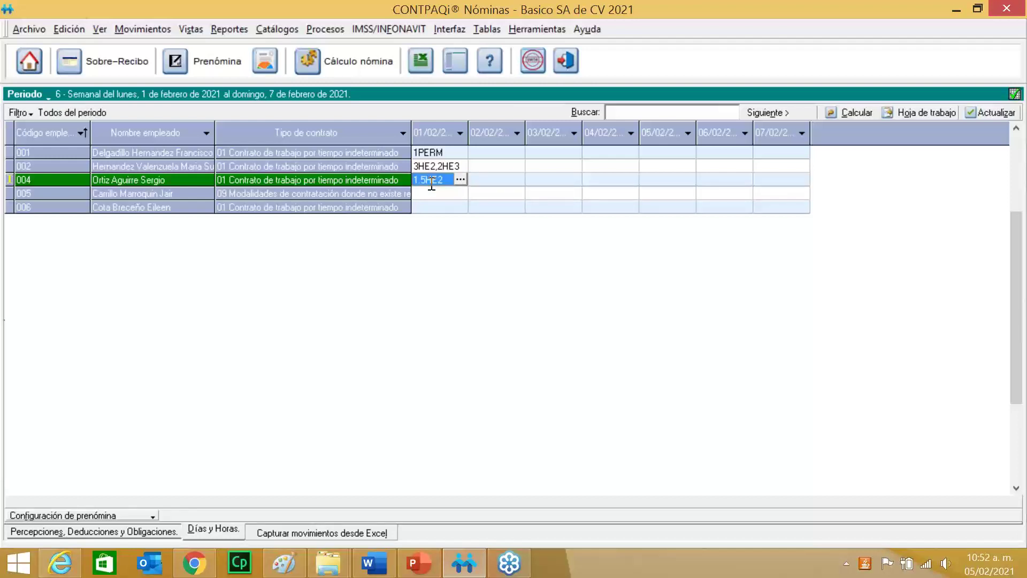
Replace the third employee's 01/02/2021 overtime with 1.7HE2 directly in the grid
{"action": "type", "text": "1"}
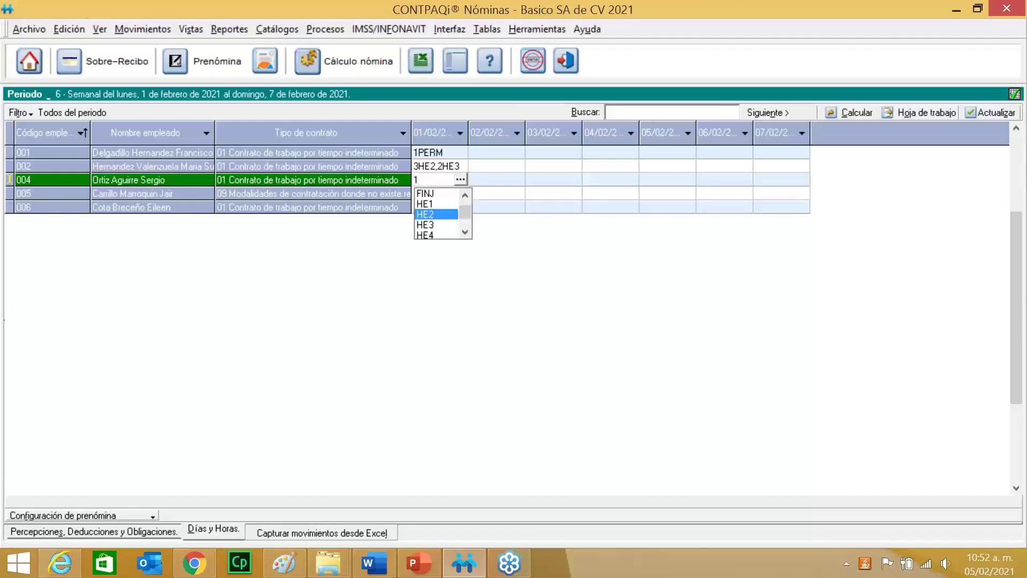
{"action": "type", "text": ".7HE2"}
{"action": "key", "text": "Tab"}
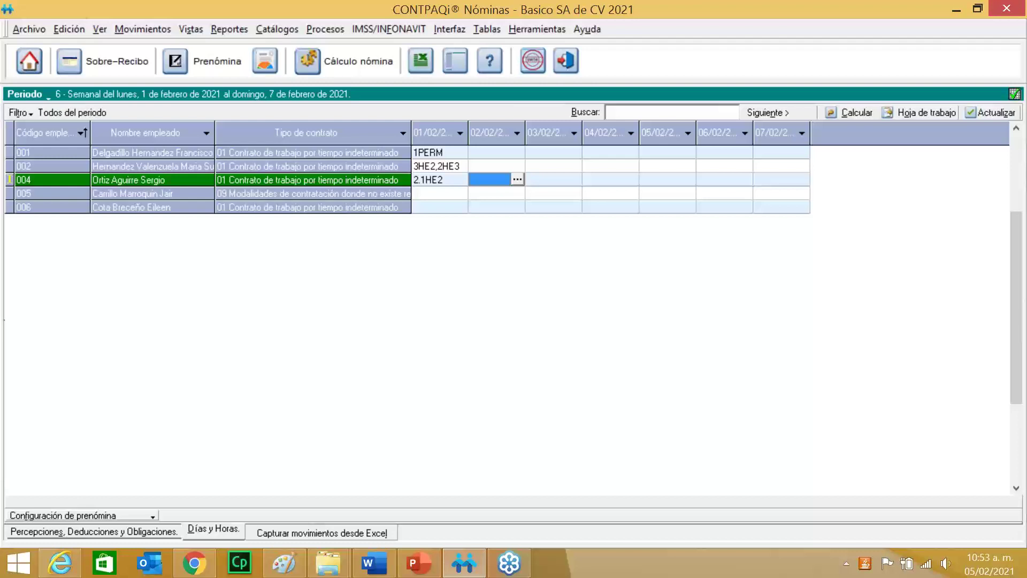
Examine the incidence capture options for the third employee's 01/02/2021 entry, and dismiss them without choosing one
{"action": "left_click", "coordinate": [445, 168]}
{"action": "left_click", "coordinate": [443, 178]}
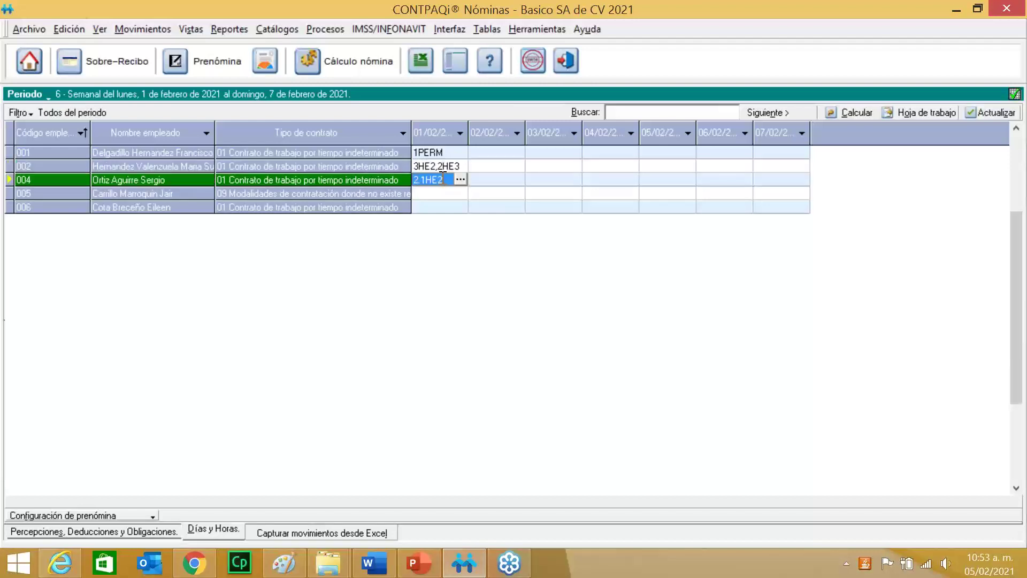
{"action": "right_click", "coordinate": [441, 177]}
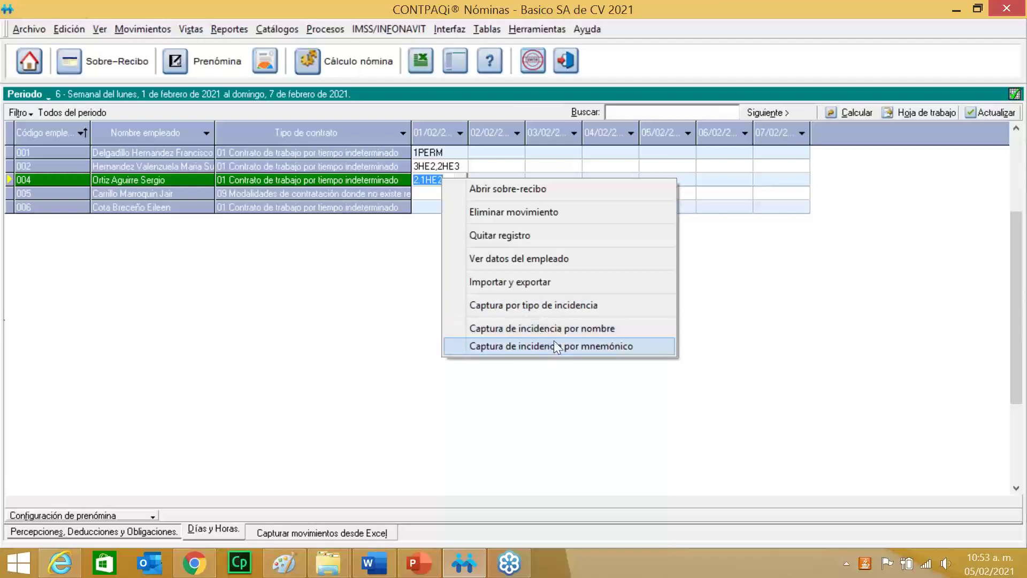
{"action": "left_click", "coordinate": [684, 179]}
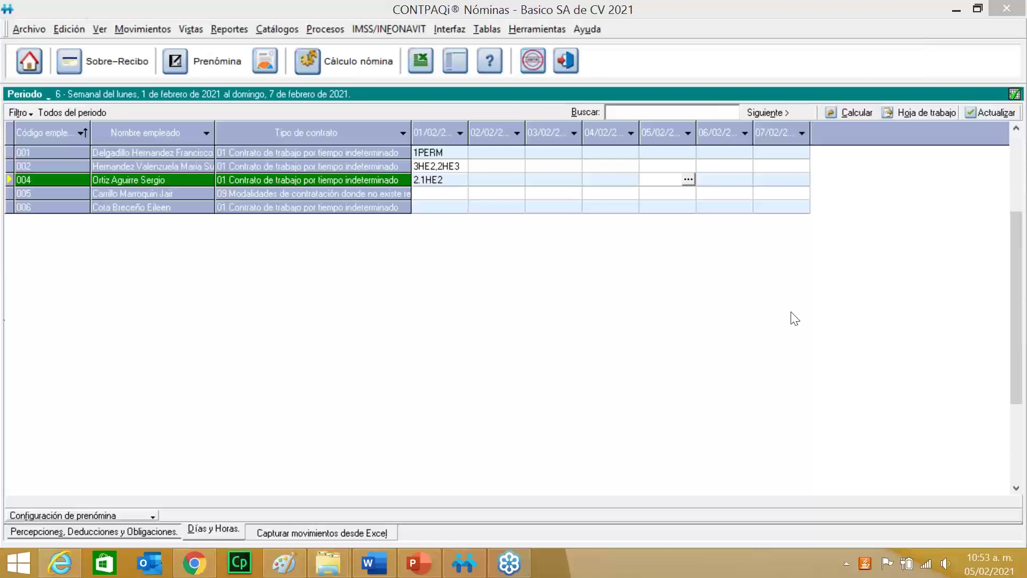
Return to Percepciones, Deducciones y Obligaciones, examine the Gratificación concept in the prenómina configuration, and close it without saving changes
{"action": "left_click", "coordinate": [97, 536]}
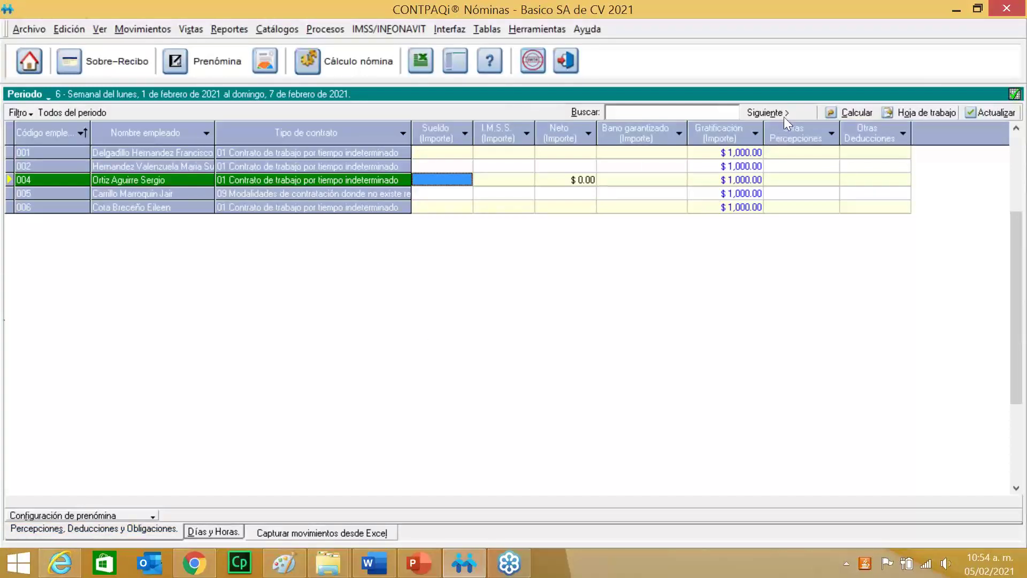
{"action": "left_click", "coordinate": [150, 531]}
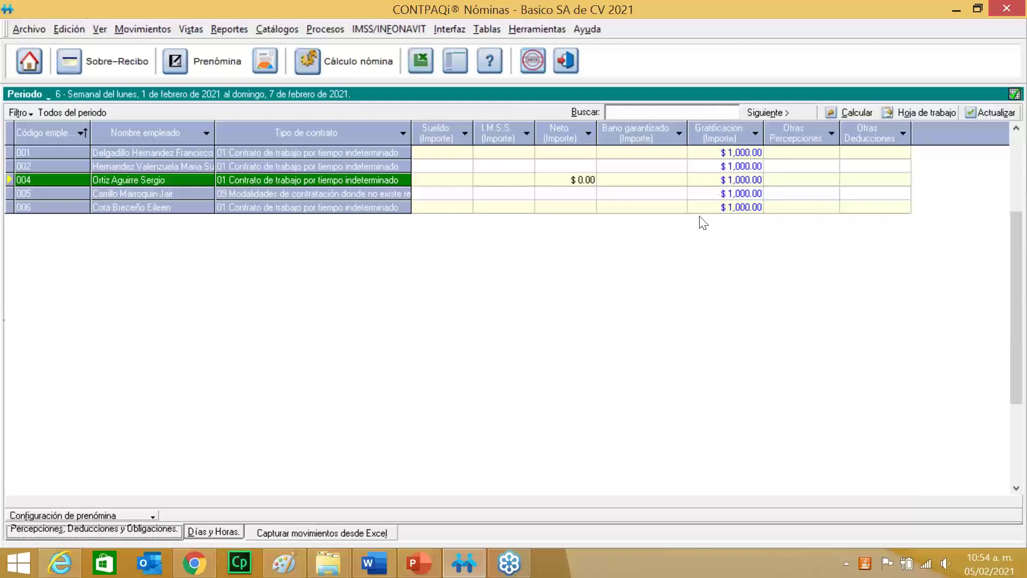
{"action": "left_click", "coordinate": [580, 324]}
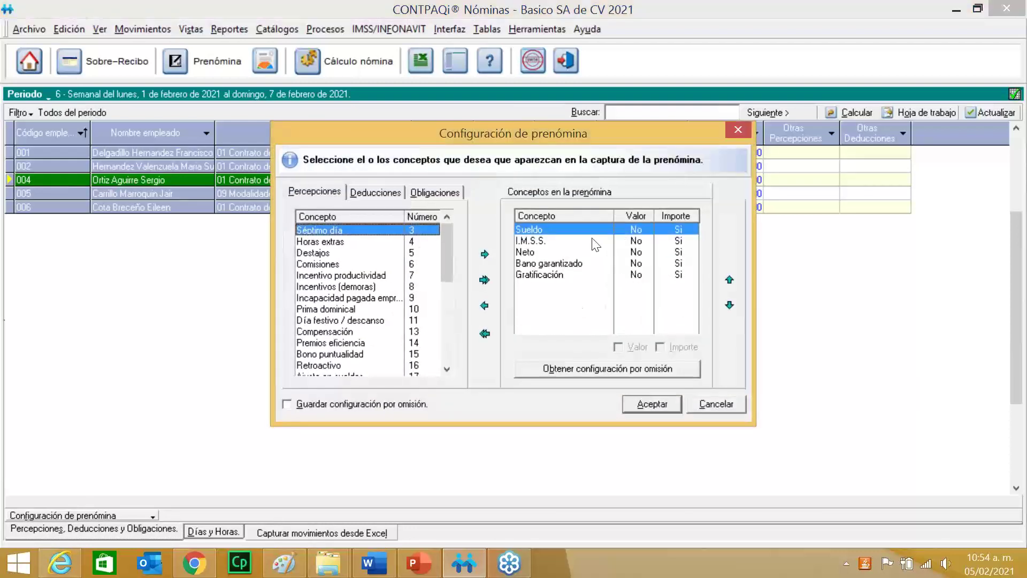
{"action": "left_click", "coordinate": [538, 275]}
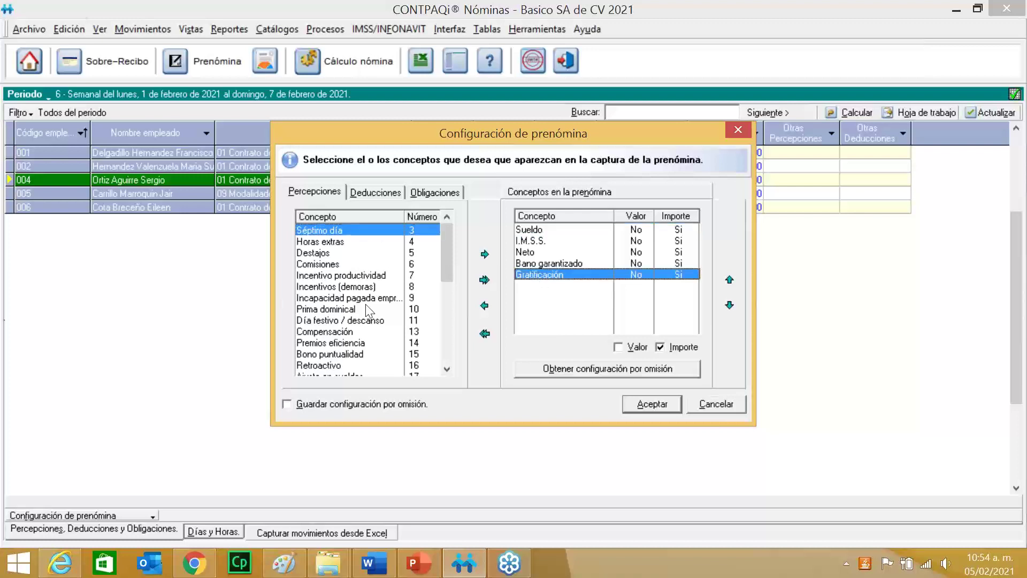
{"action": "left_click", "coordinate": [737, 130]}
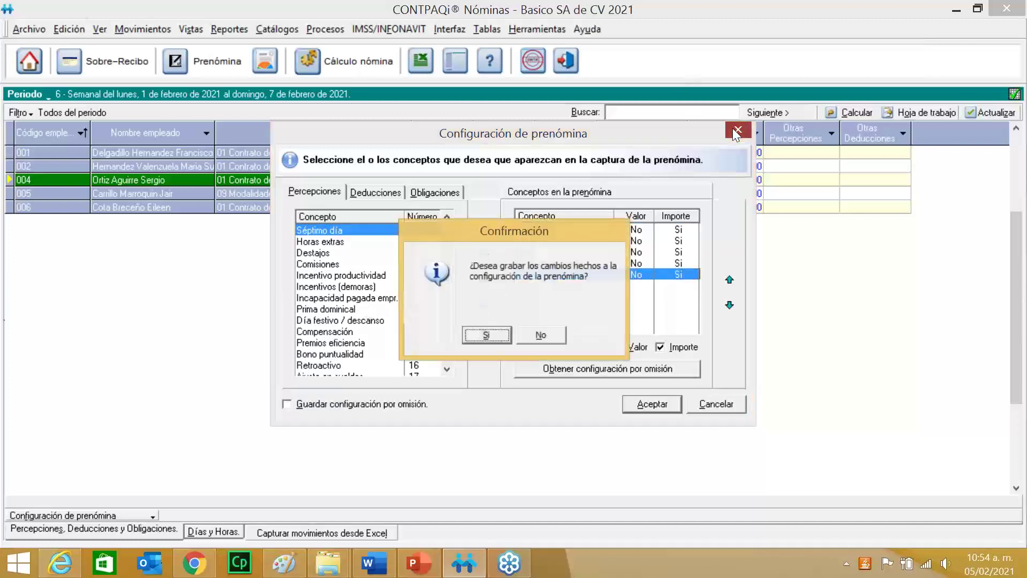
{"action": "left_click", "coordinate": [541, 335]}
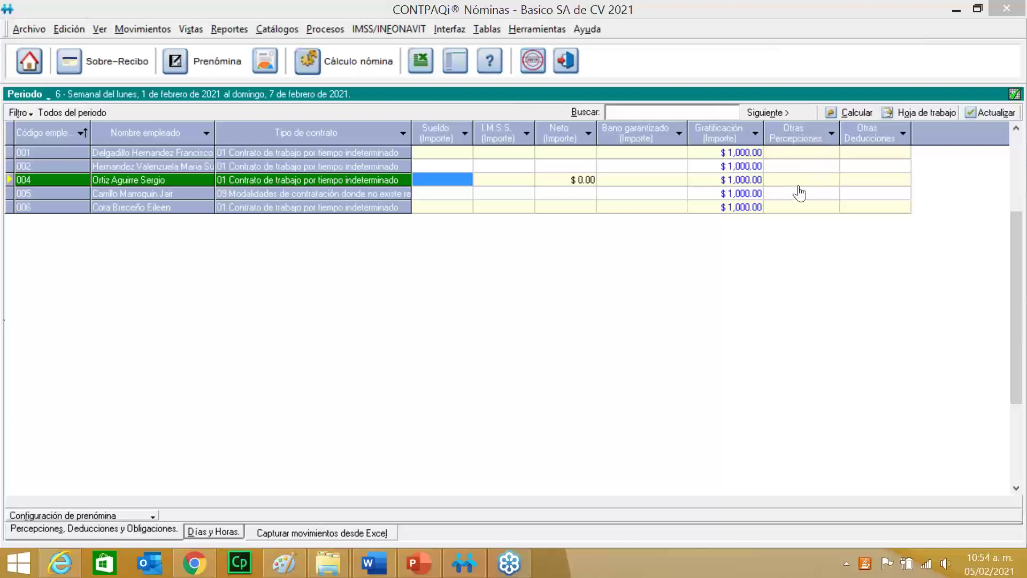
Open the second employee's sobre-recibo from the Gratificación amount to examine the movement, and close it
{"action": "left_click", "coordinate": [720, 166]}
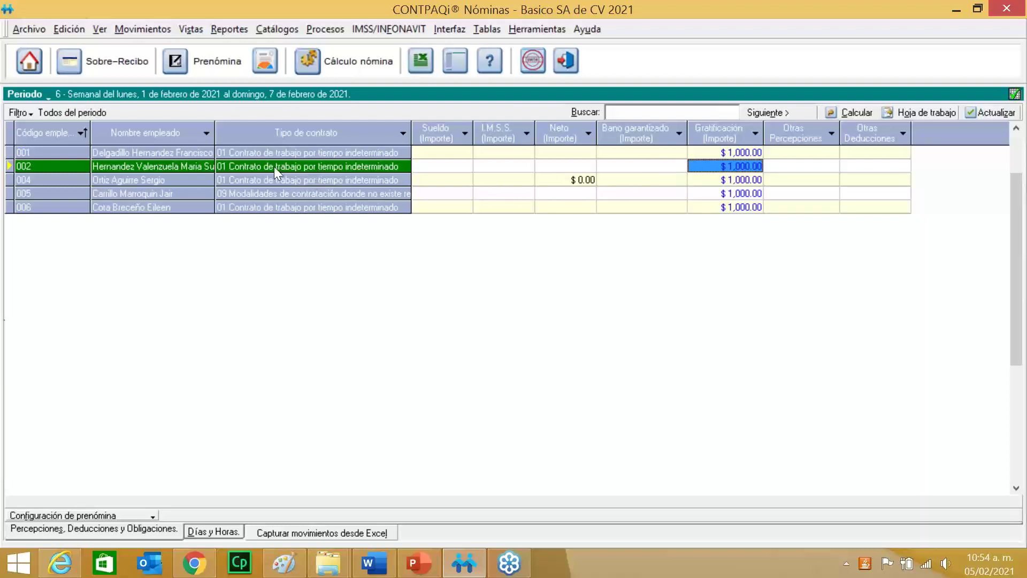
{"action": "right_click", "coordinate": [314, 168]}
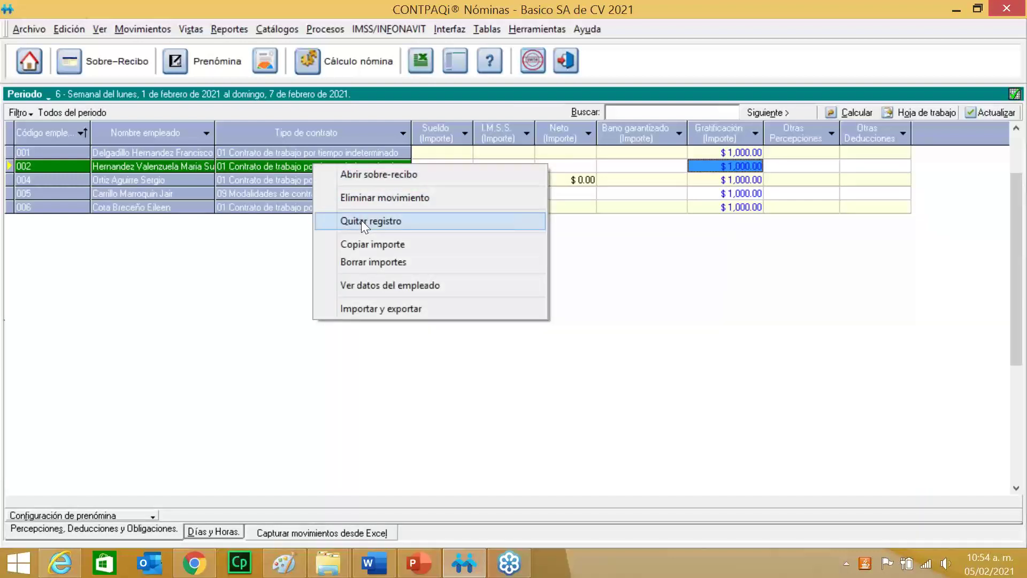
{"action": "left_click", "coordinate": [795, 227]}
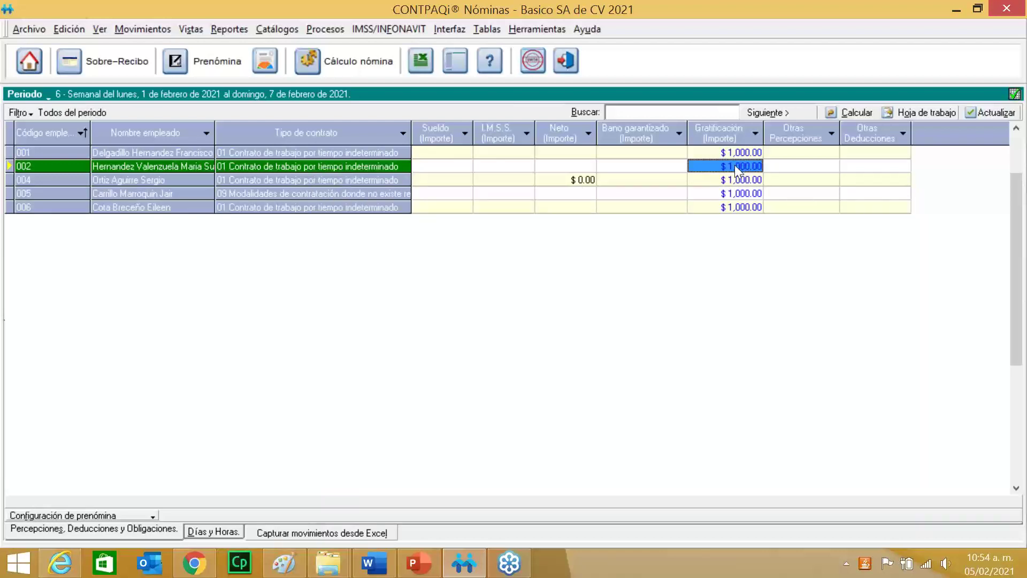
{"action": "right_click", "coordinate": [734, 166]}
{"action": "left_click", "coordinate": [756, 177]}
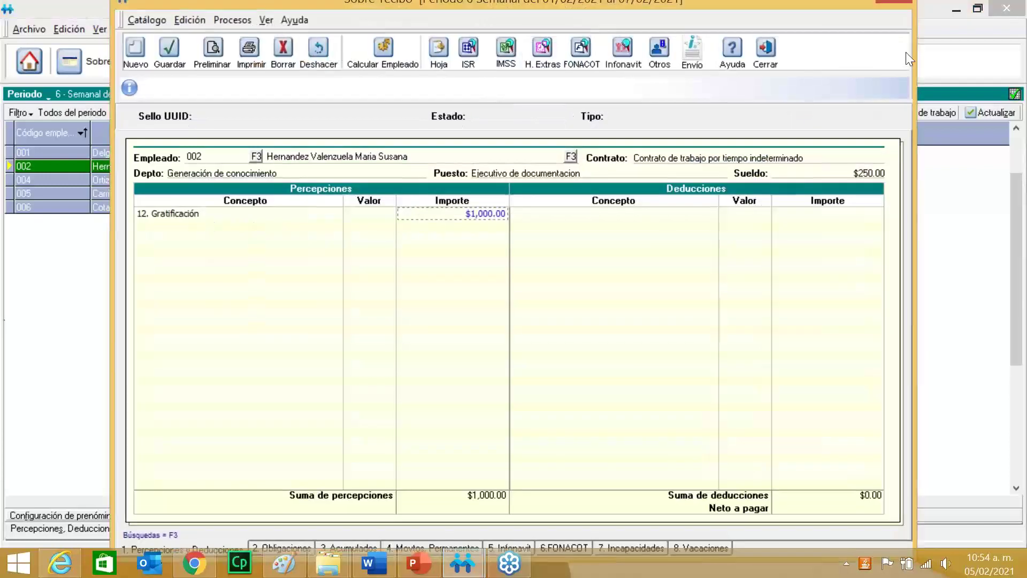
{"action": "left_click", "coordinate": [891, 6]}
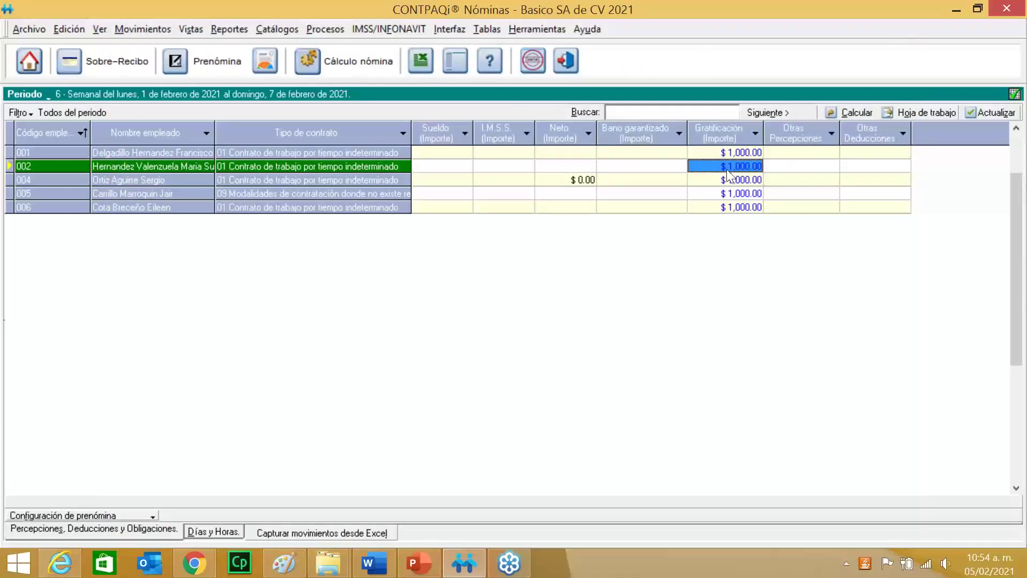
{"action": "right_click", "coordinate": [727, 169]}
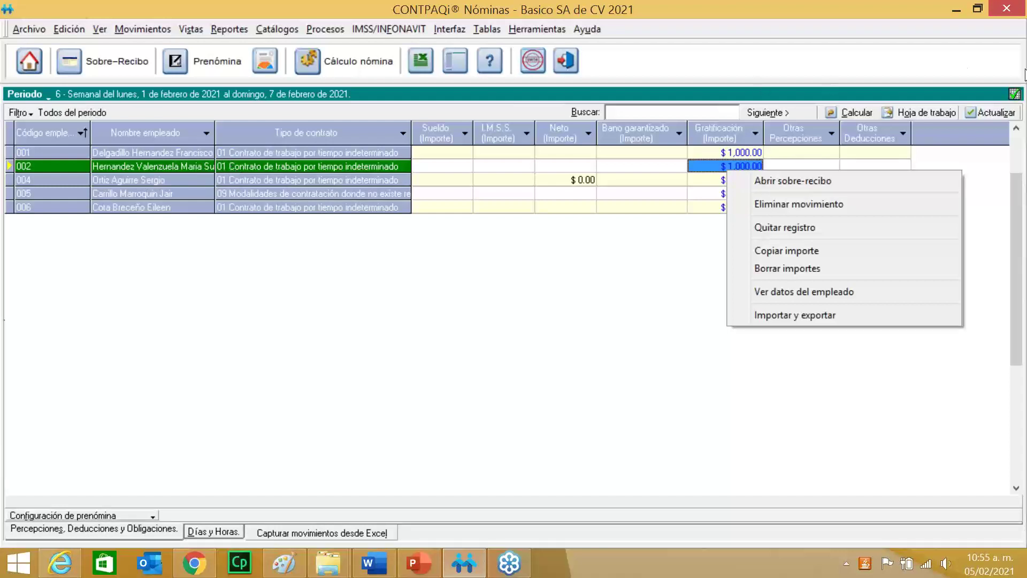
{"action": "left_click", "coordinate": [1014, 58]}
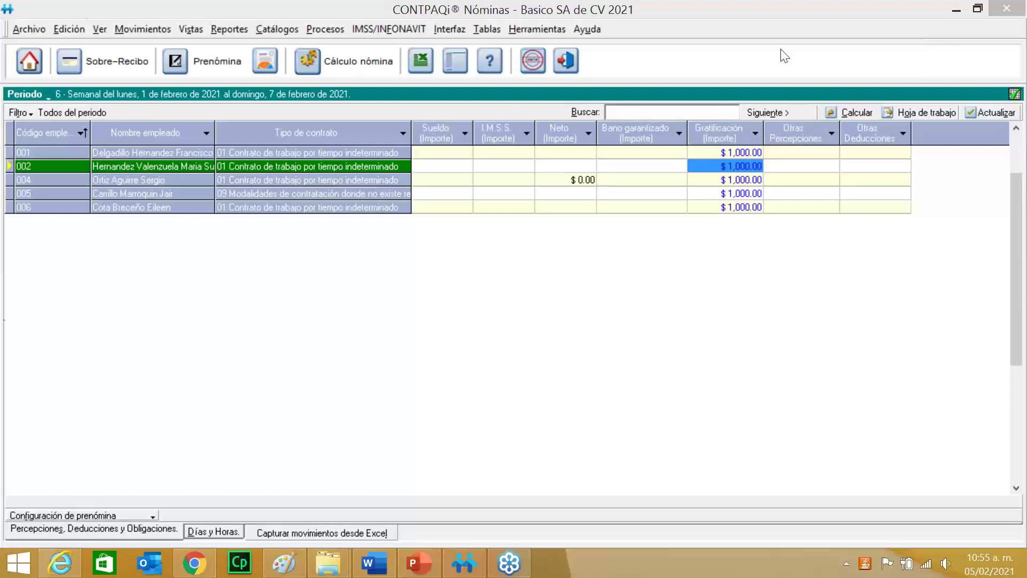
Record the incidence 1FINJ for employee 001 on 05/02/2021 in the prepayroll's Días y Horas grid
{"action": "left_click", "coordinate": [229, 535]}
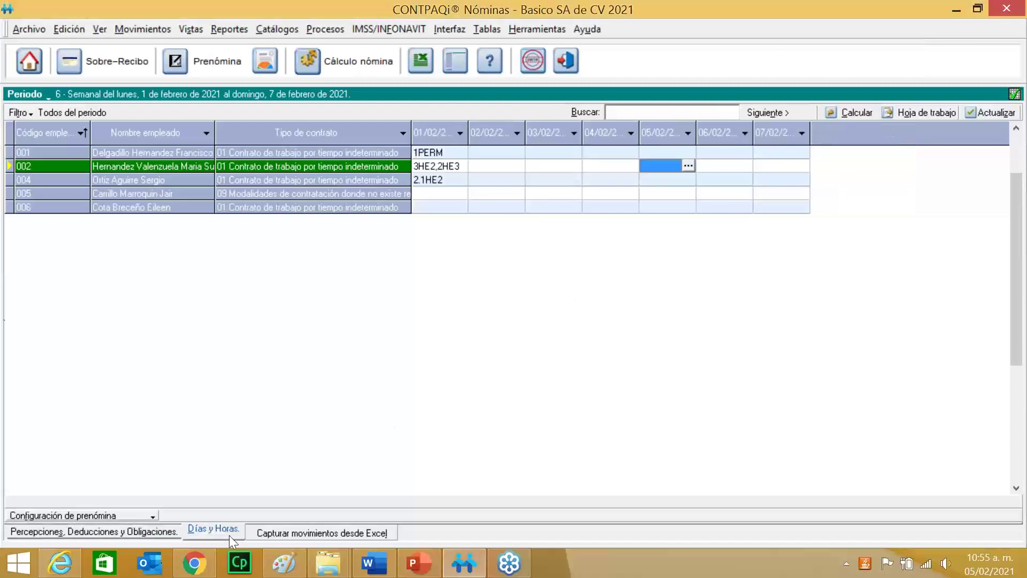
{"action": "left_click", "coordinate": [654, 156]}
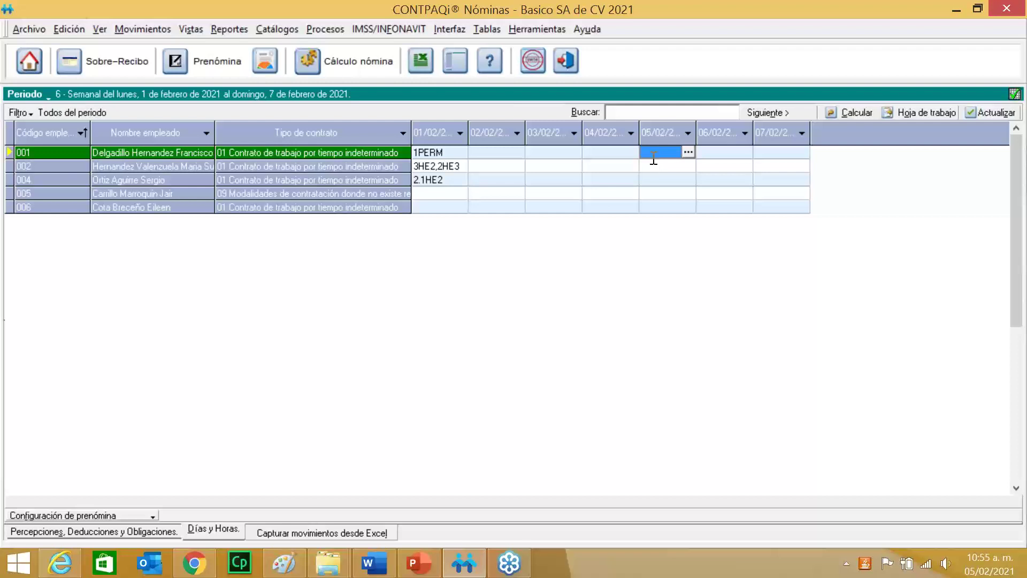
{"action": "left_click", "coordinate": [652, 152]}
{"action": "type", "text": "1FINJ"}
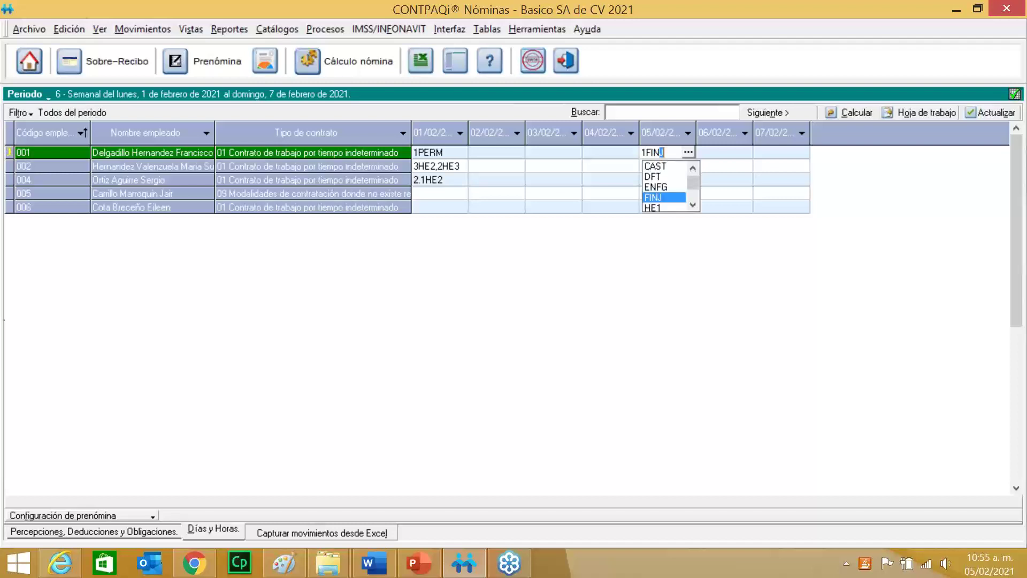
{"action": "left_click", "coordinate": [670, 197]}
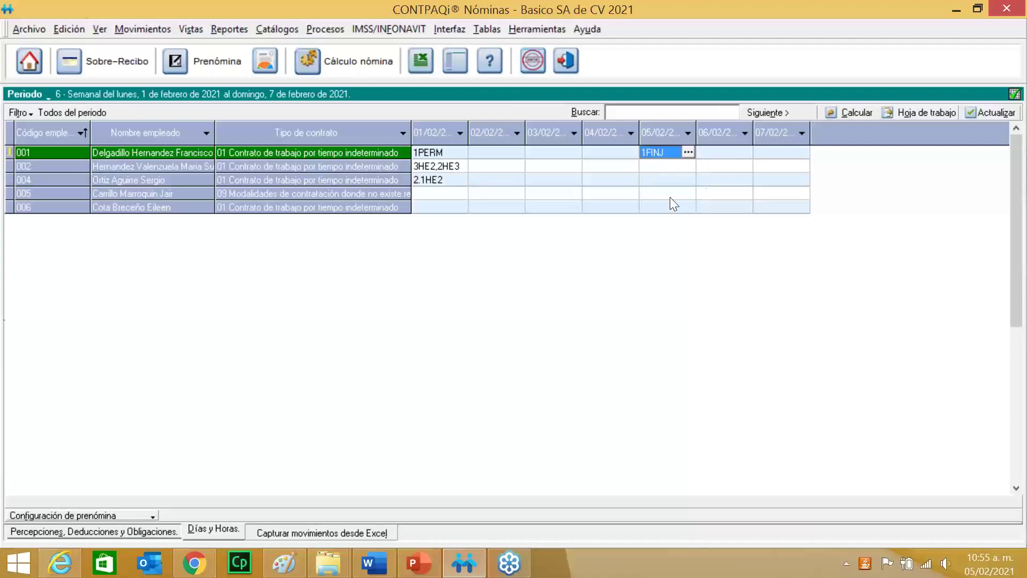
{"action": "left_click", "coordinate": [717, 166]}
{"action": "left_click", "coordinate": [669, 155]}
{"action": "right_click", "coordinate": [669, 153]}
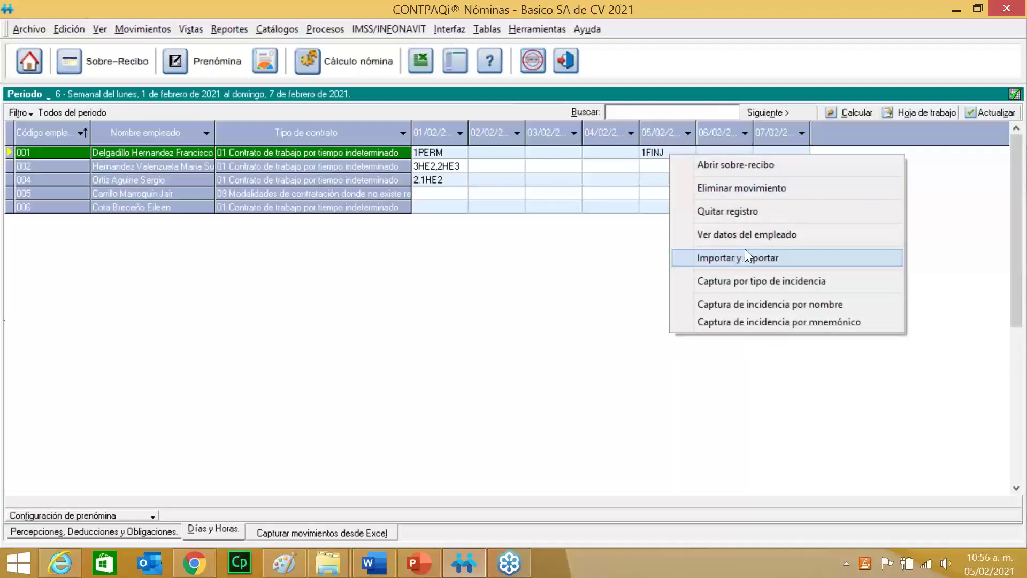
{"action": "left_click", "coordinate": [658, 166]}
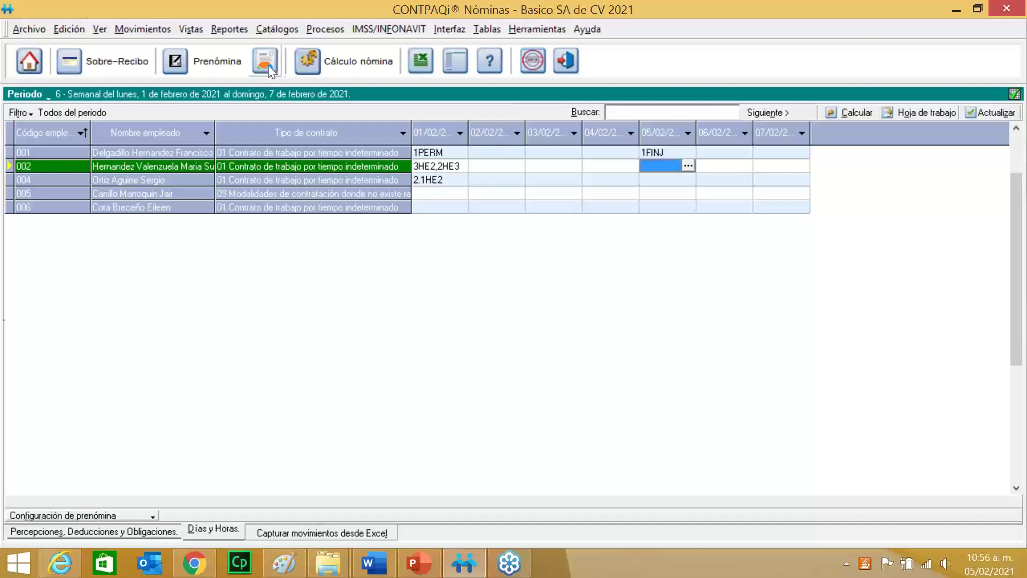
Open Captura por Tipo de Incidencia and look at the available incidence keys and names
{"action": "left_click", "coordinate": [318, 24]}
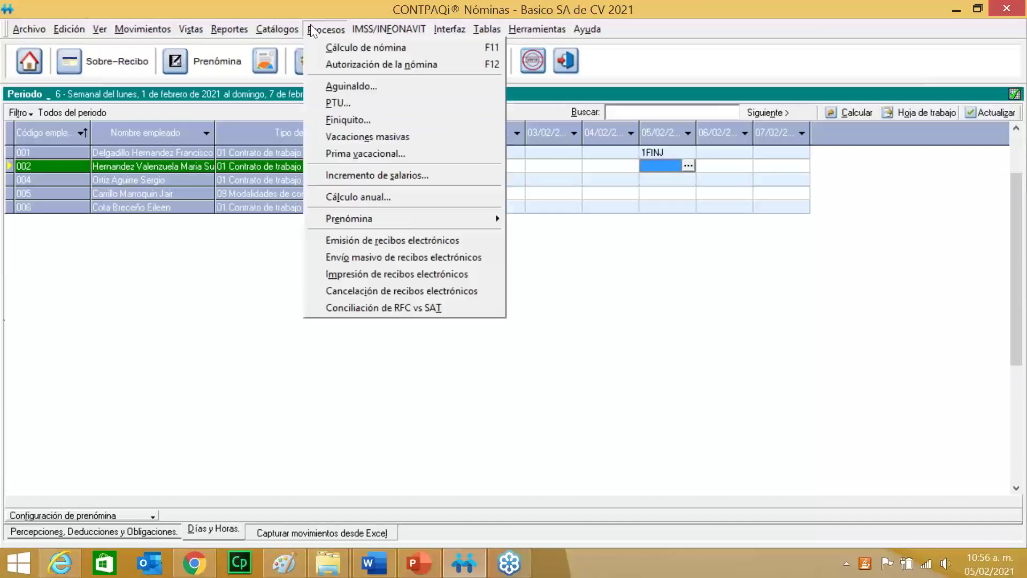
{"action": "mouse_move", "coordinate": [231, 31]}
{"action": "mouse_move", "coordinate": [156, 34]}
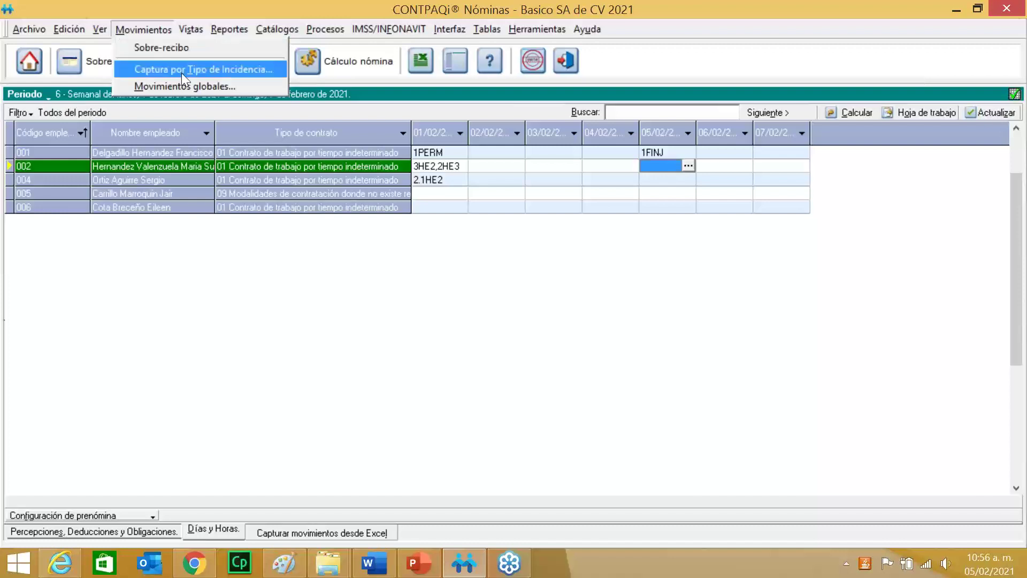
{"action": "left_click", "coordinate": [211, 70]}
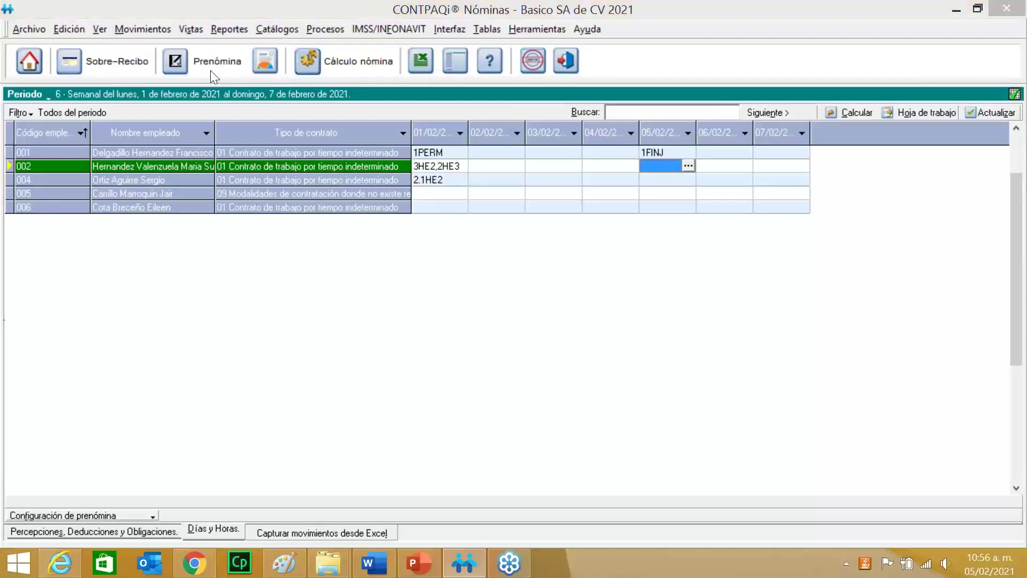
{"action": "left_click", "coordinate": [348, 156]}
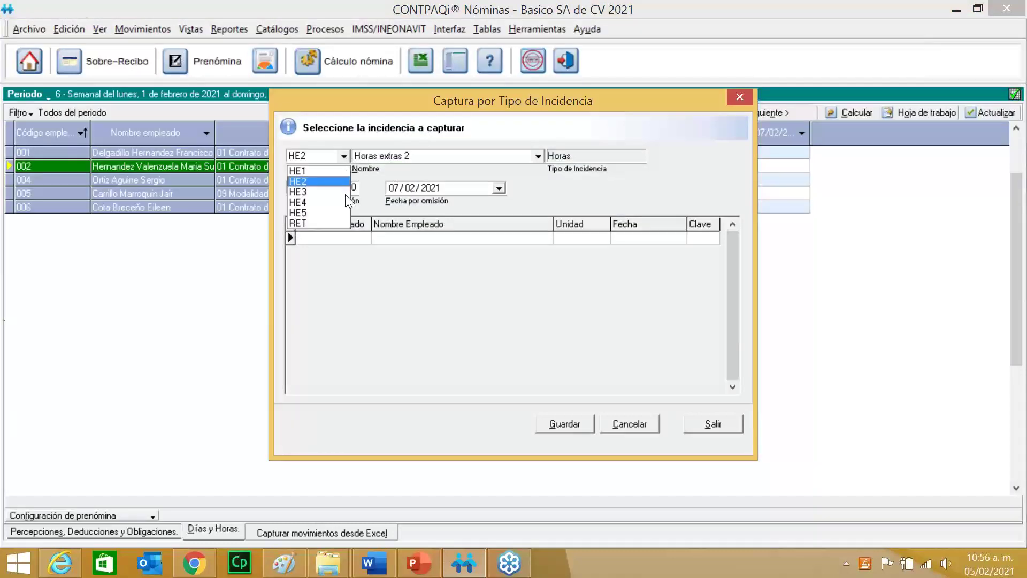
{"action": "left_click", "coordinate": [519, 158]}
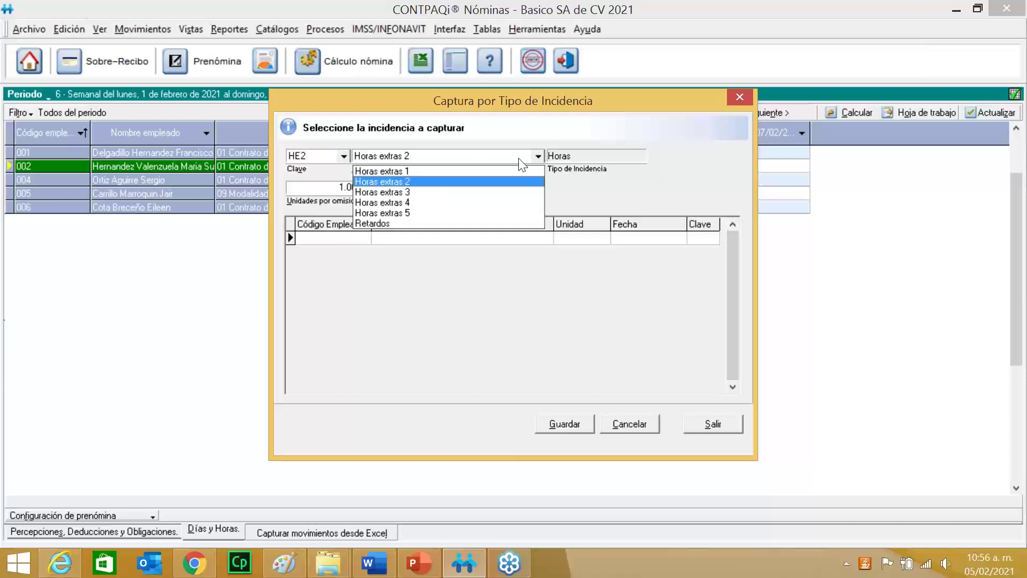
Browse the incidence names as far as Retardos and close the incidence capture form without saving
{"action": "left_click", "coordinate": [518, 158]}
{"action": "left_click", "coordinate": [518, 158]}
{"action": "key", "text": "Down"}
{"action": "key", "text": "Down"}
{"action": "key", "text": "Down"}
{"action": "key", "text": "Down"}
{"action": "key", "text": "Up"}
{"action": "key", "text": "Up"}
{"action": "key", "text": "Up"}
{"action": "key", "text": "Up"}
{"action": "key", "text": "Up"}
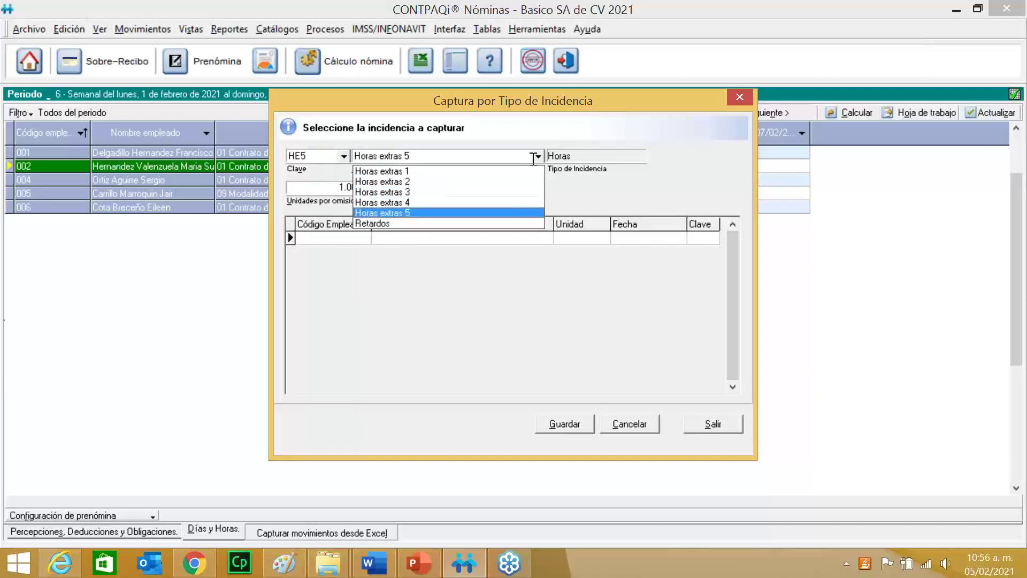
{"action": "key", "text": "Down"}
{"action": "key", "text": "Down"}
{"action": "key", "text": "Down"}
{"action": "key", "text": "Down"}
{"action": "key", "text": "Down"}
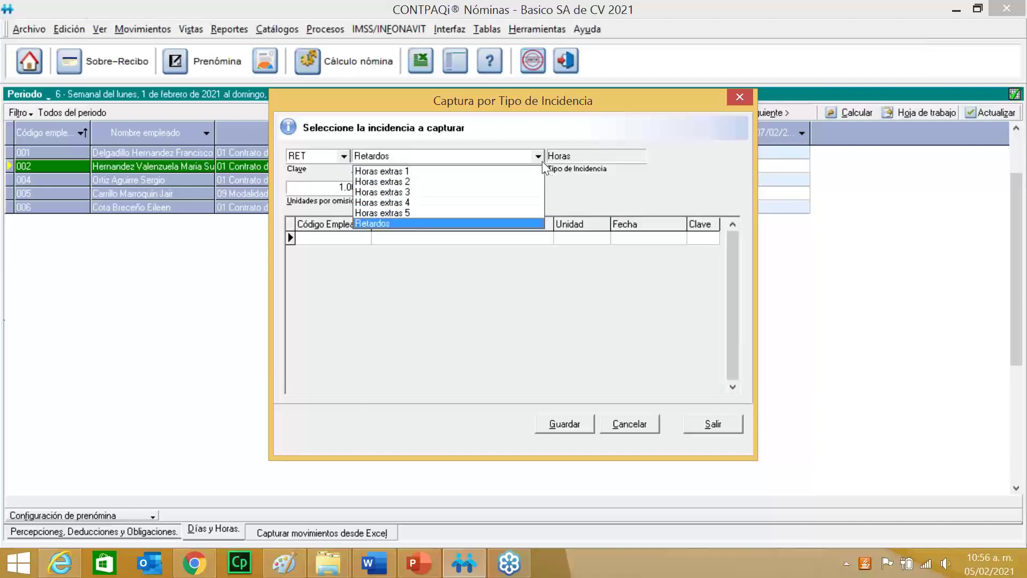
{"action": "key", "text": "Return"}
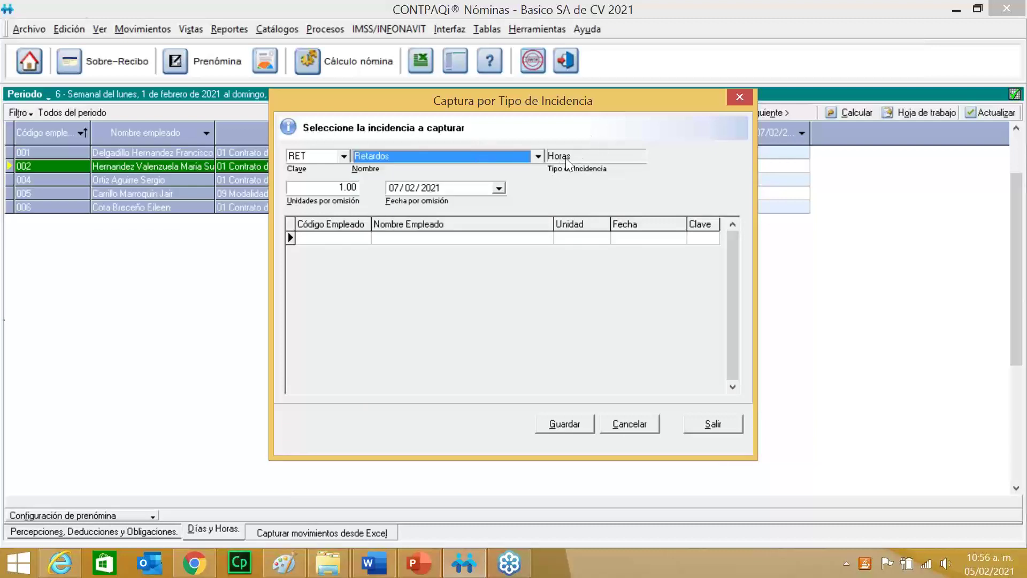
{"action": "left_click", "coordinate": [742, 95]}
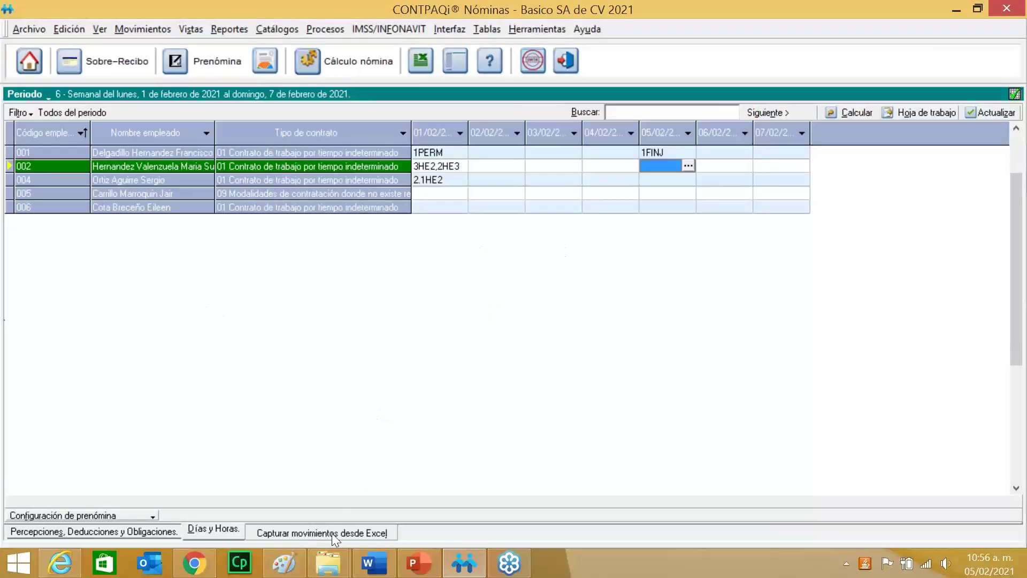
Launch movement capture from Excel and bring up the prepayroll spreadsheet
{"action": "left_click", "coordinate": [352, 533]}
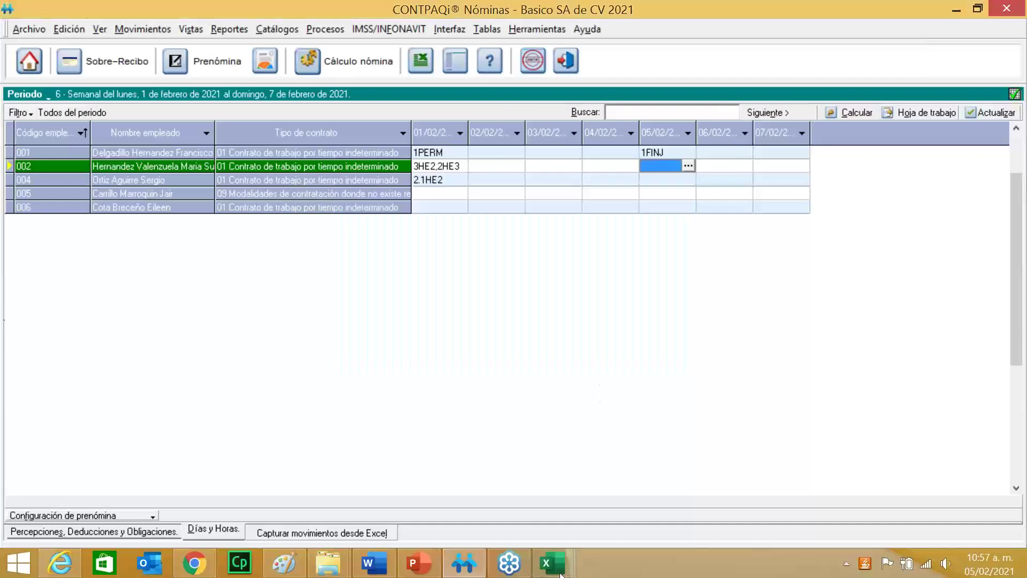
{"action": "mouse_move", "coordinate": [552, 562]}
{"action": "left_click", "coordinate": [606, 505]}
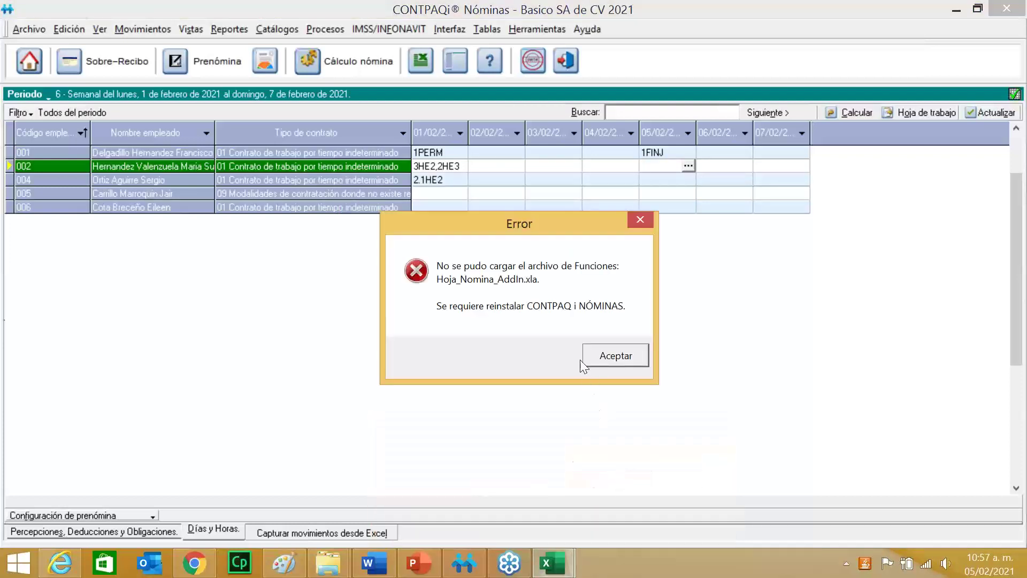
{"action": "left_click", "coordinate": [612, 356]}
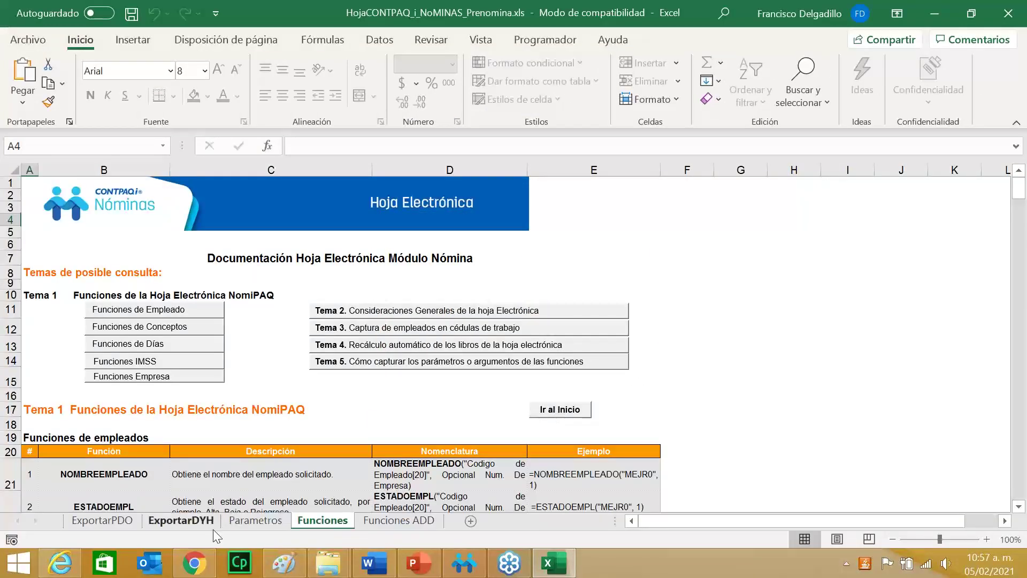
On the ExportarDYH sheet, set Tipo Periodo to Semanal, Ejercicio to 2021 and Periodo to 6
{"action": "left_click", "coordinate": [185, 521]}
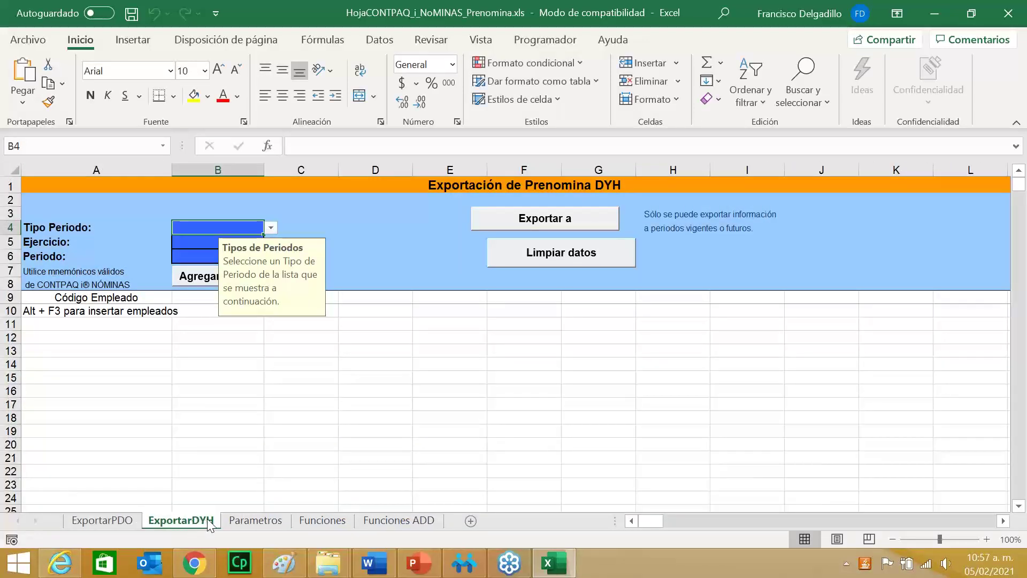
{"action": "left_click", "coordinate": [271, 228]}
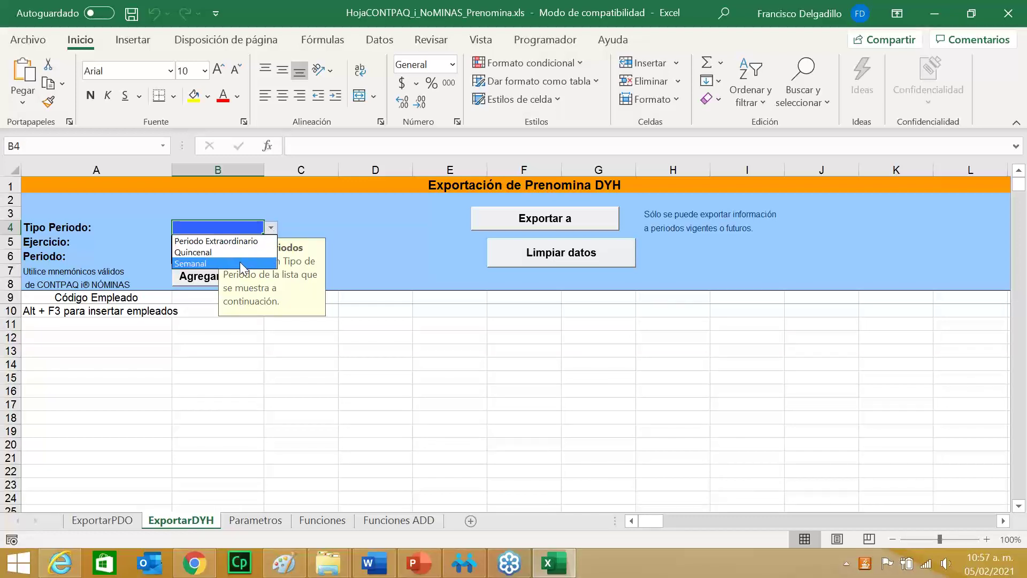
{"action": "left_click", "coordinate": [224, 263]}
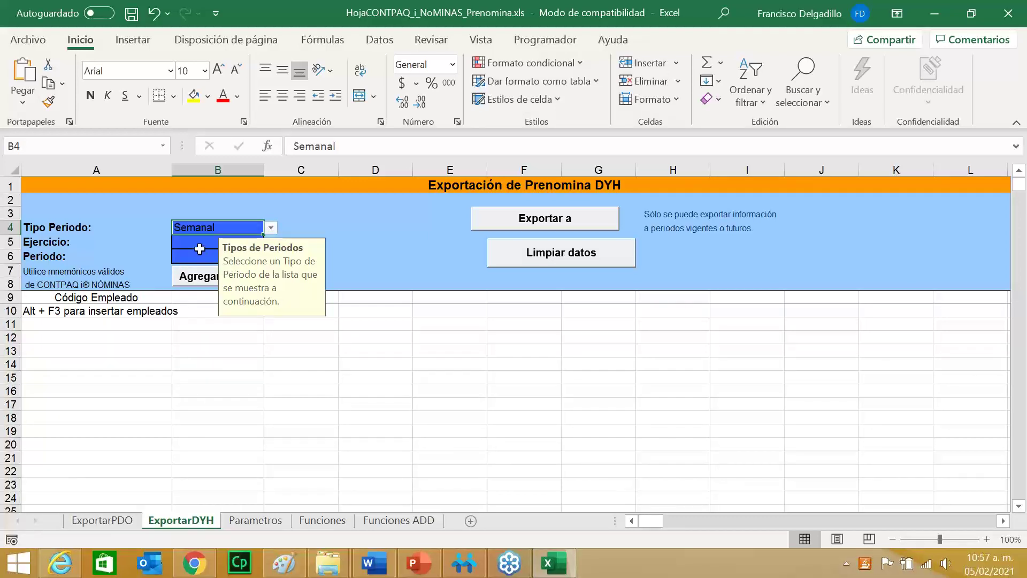
{"action": "left_click", "coordinate": [201, 248]}
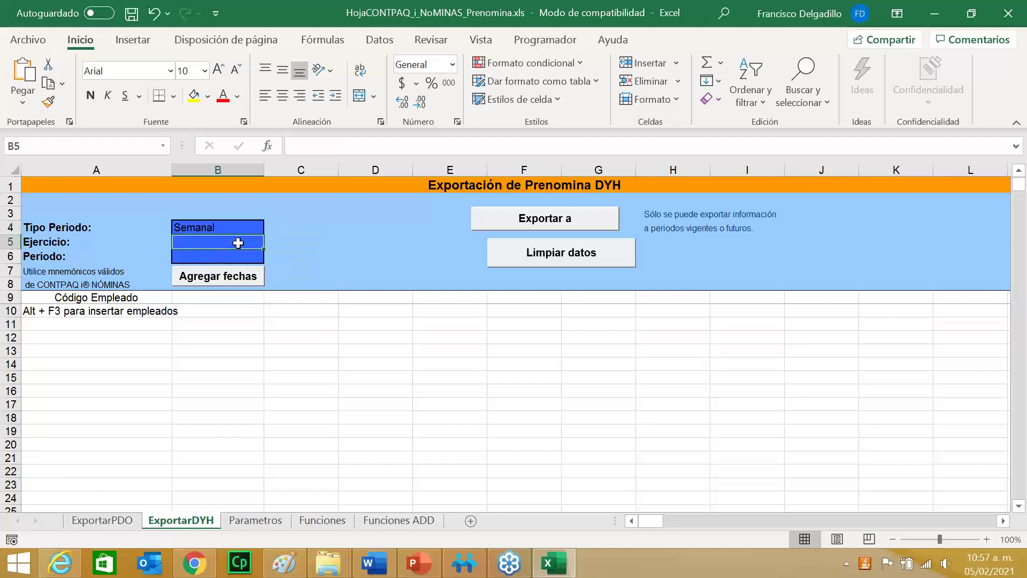
{"action": "type", "text": "2021"}
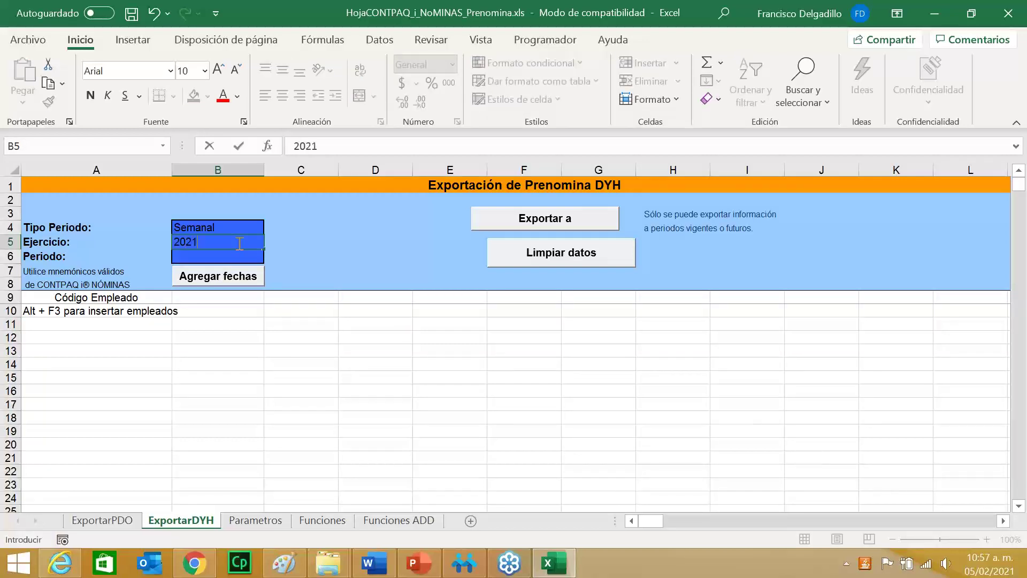
{"action": "left_click", "coordinate": [225, 254]}
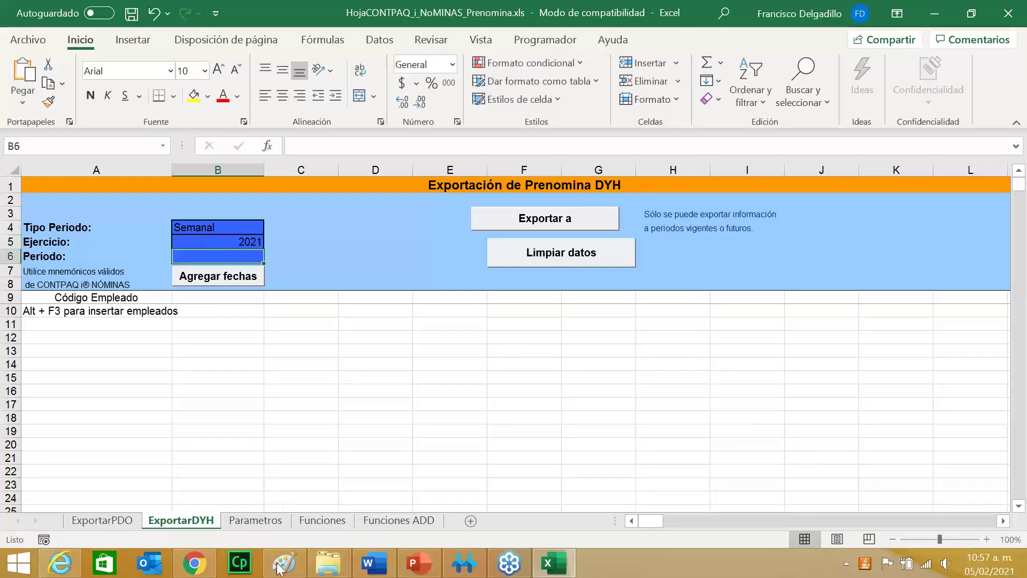
{"action": "left_click", "coordinate": [463, 562]}
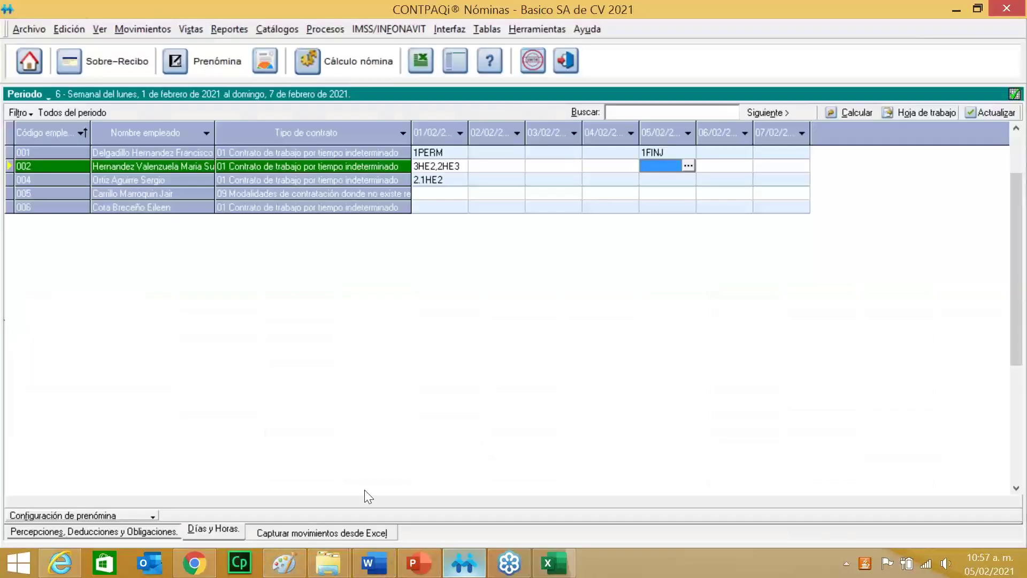
{"action": "left_click", "coordinate": [956, 9]}
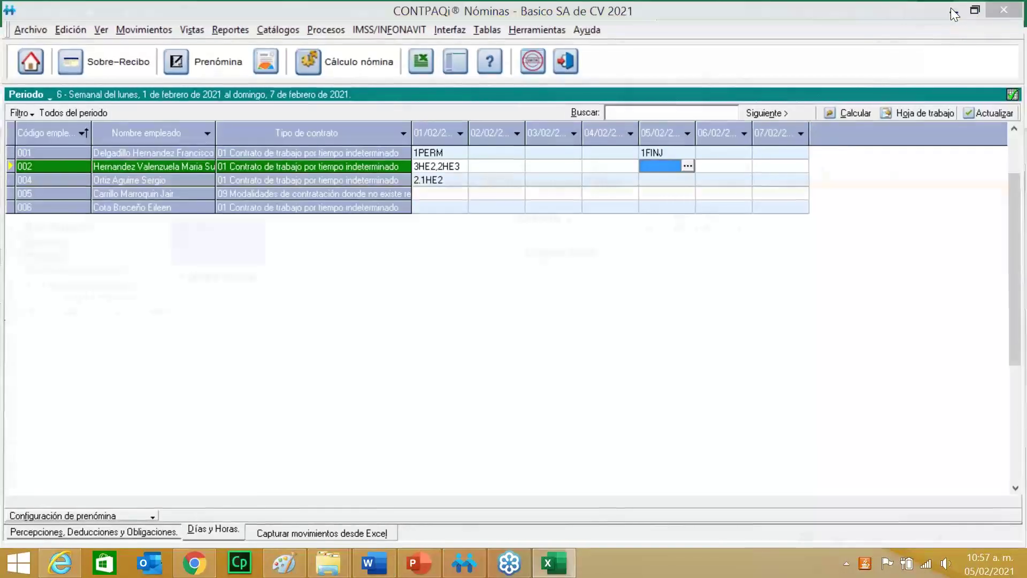
{"action": "type", "text": "6"}
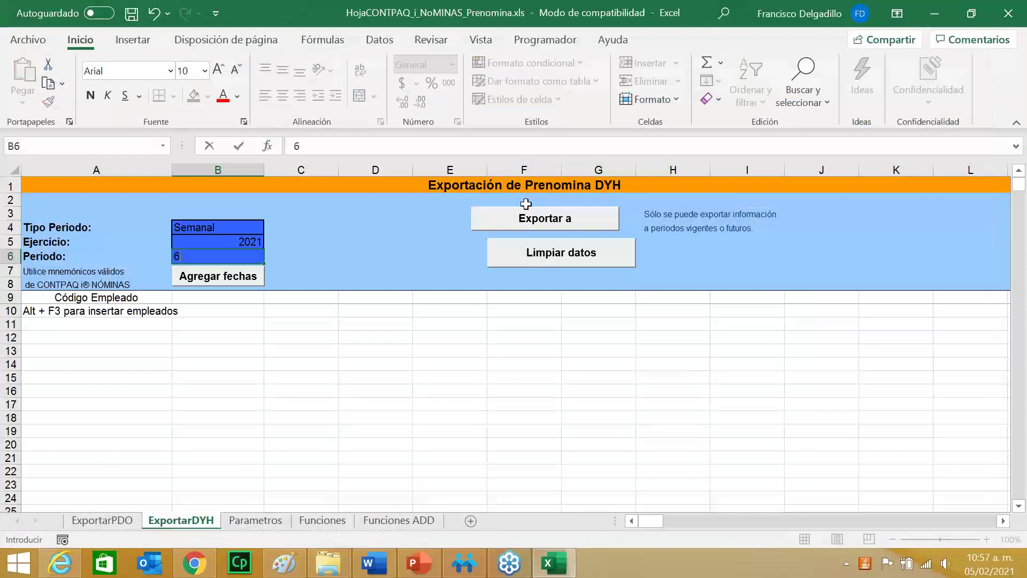
Try to add the period's dates to the ExportarDYH sheet, end the macro and switch back to CONTPAQi Nóminas
{"action": "left_click", "coordinate": [245, 278]}
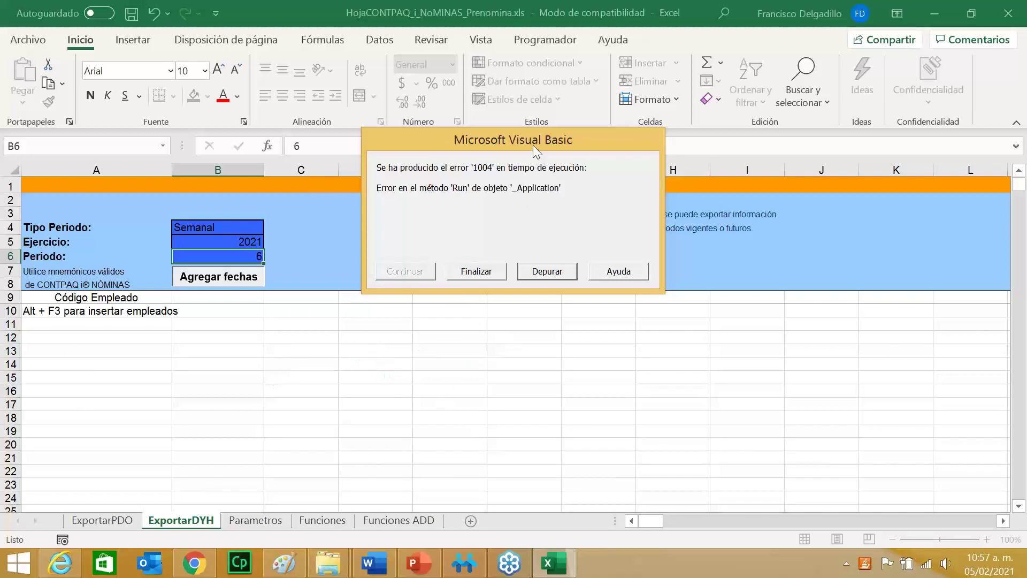
{"action": "left_click_drag", "start_coordinate": [535, 154], "coordinate": [501, 341]}
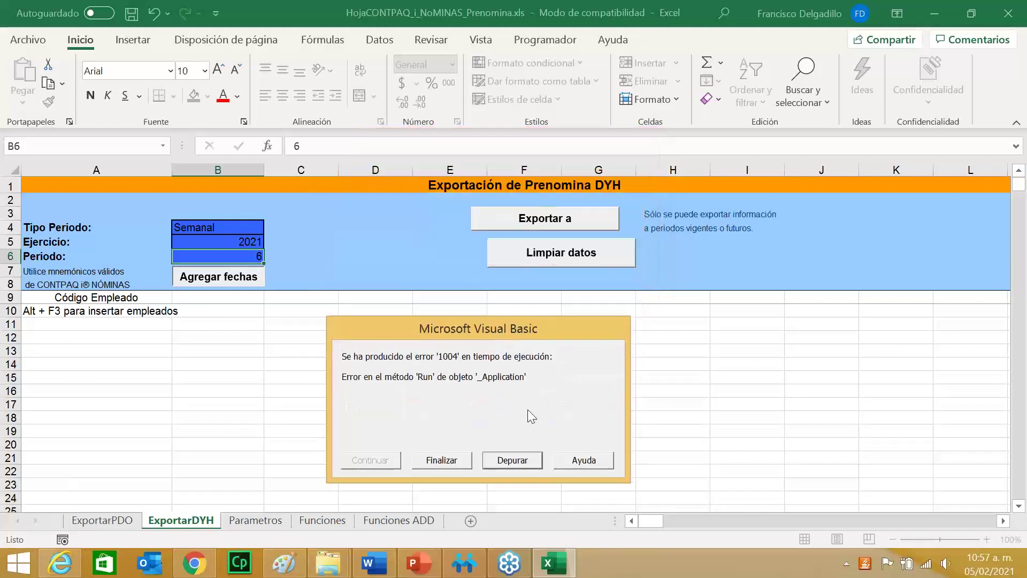
{"action": "left_click", "coordinate": [463, 563]}
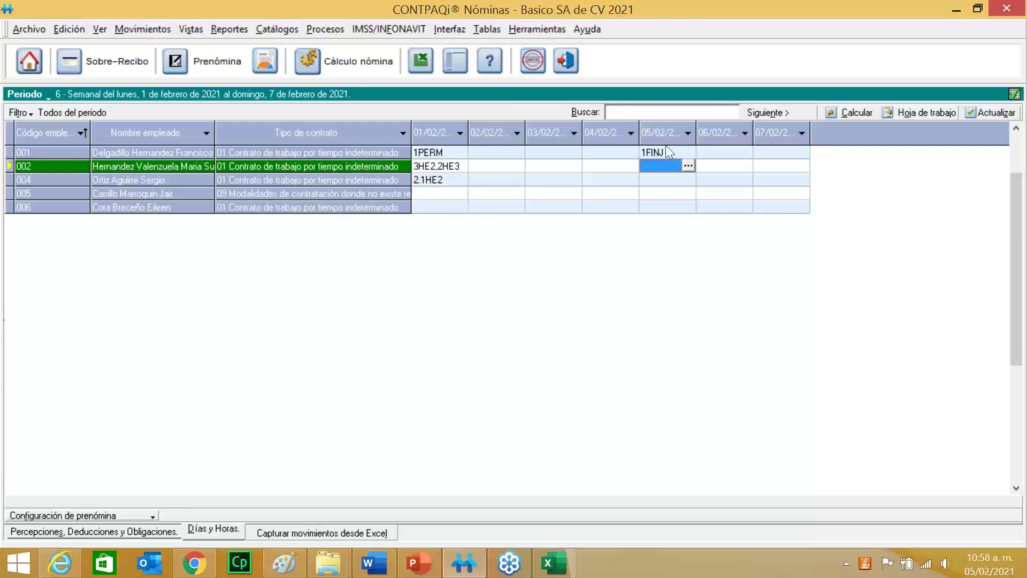
{"action": "left_click", "coordinate": [554, 563]}
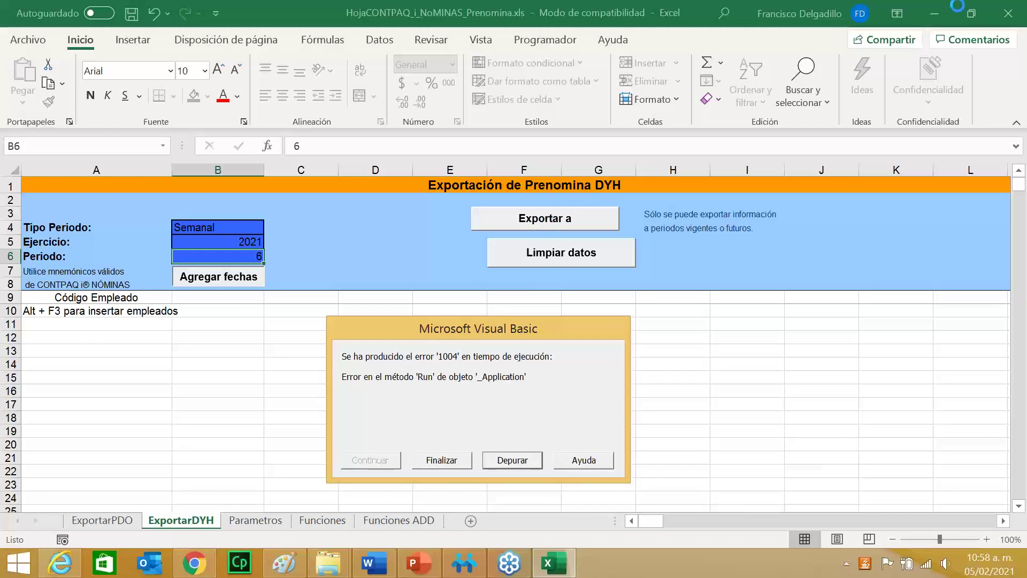
{"action": "left_click", "coordinate": [456, 464]}
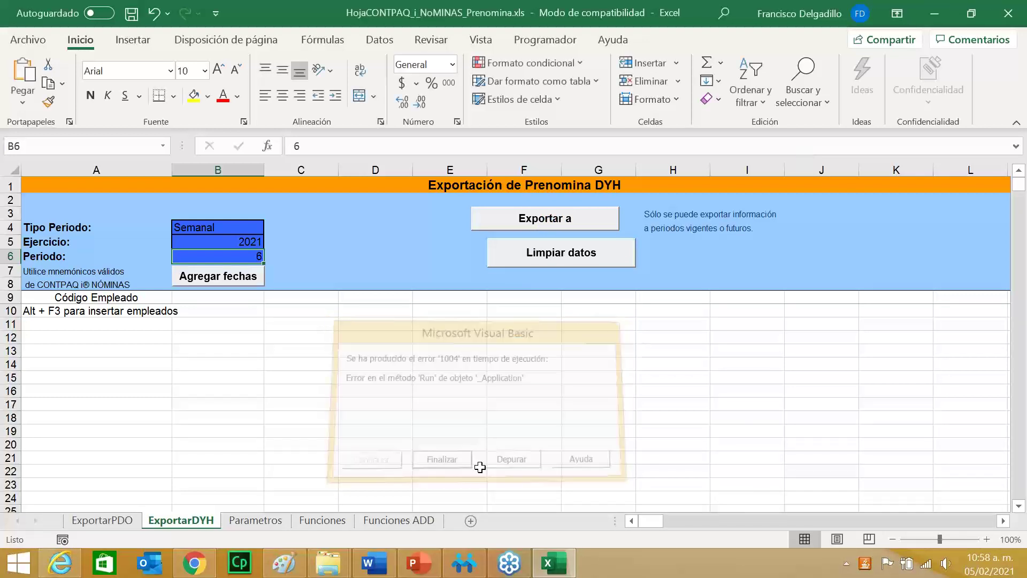
{"action": "left_click", "coordinate": [464, 563]}
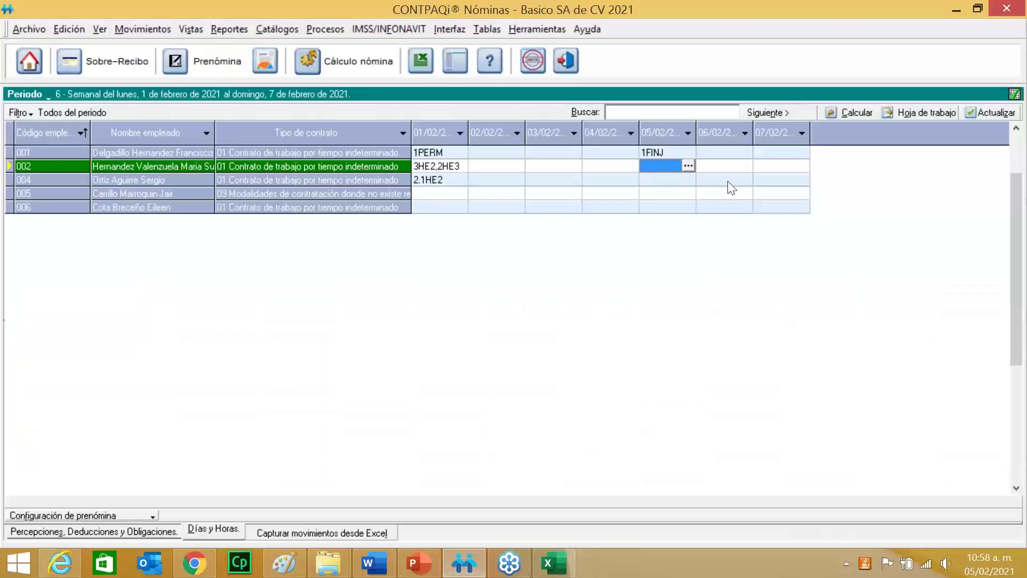
Update the prepayroll and bring up its Percepciones, Deducciones y Obligaciones view
{"action": "left_click", "coordinate": [971, 110]}
{"action": "left_click", "coordinate": [76, 532]}
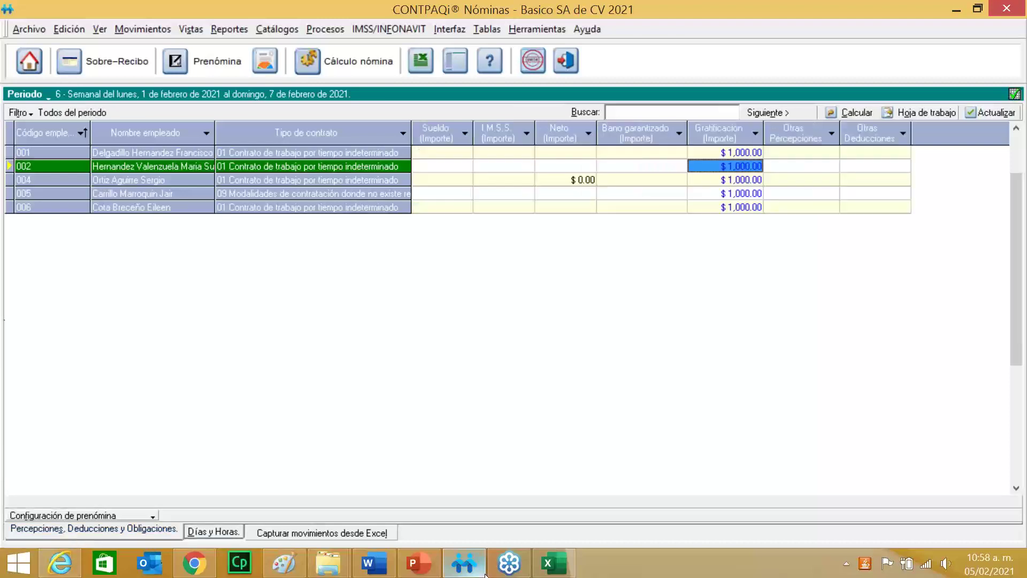
Switch to Excel, show the ExportarPDO sheet and close the prepayroll workbook without saving
{"action": "left_click", "coordinate": [553, 563]}
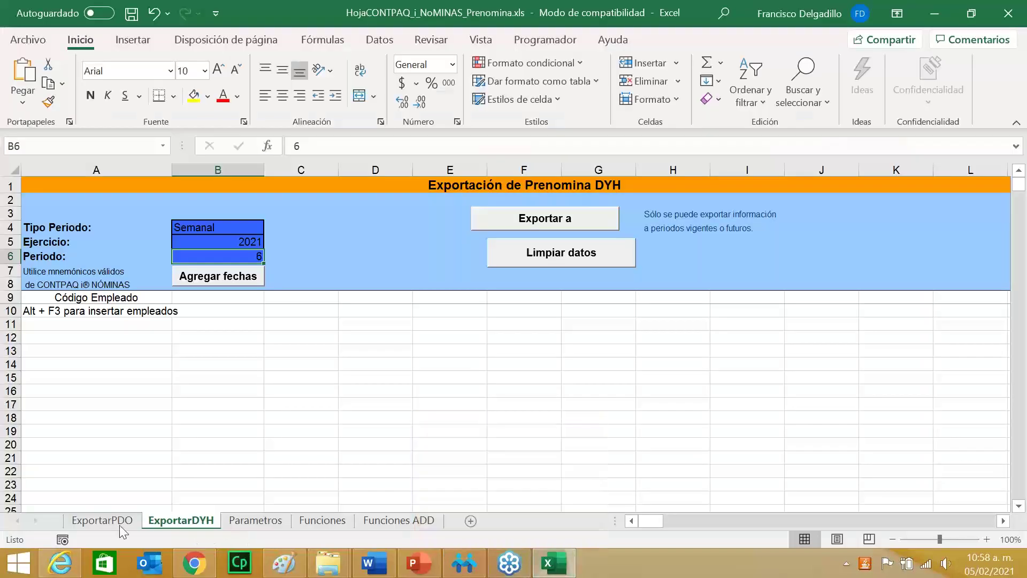
{"action": "left_click", "coordinate": [103, 520]}
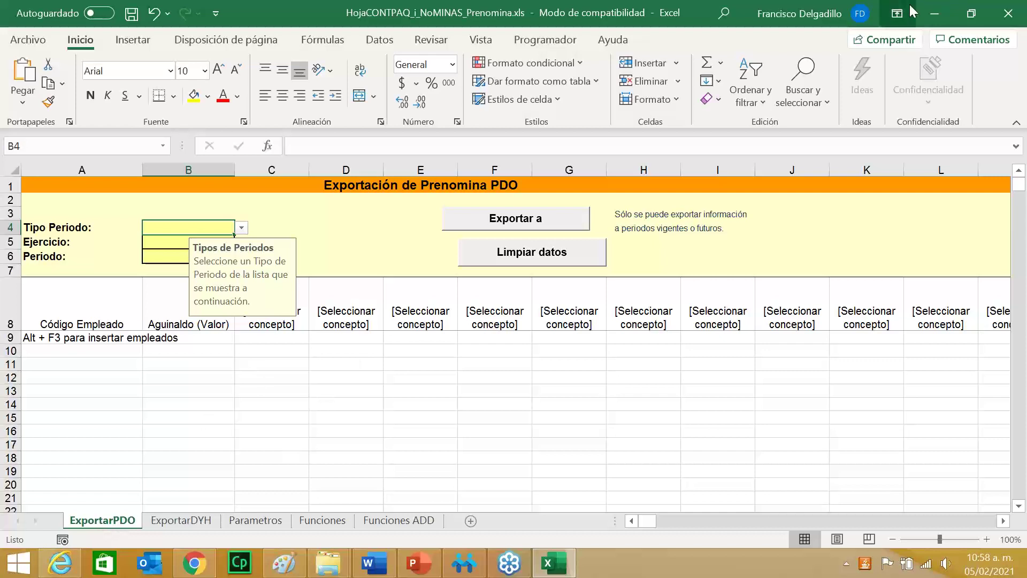
{"action": "left_click", "coordinate": [1008, 13]}
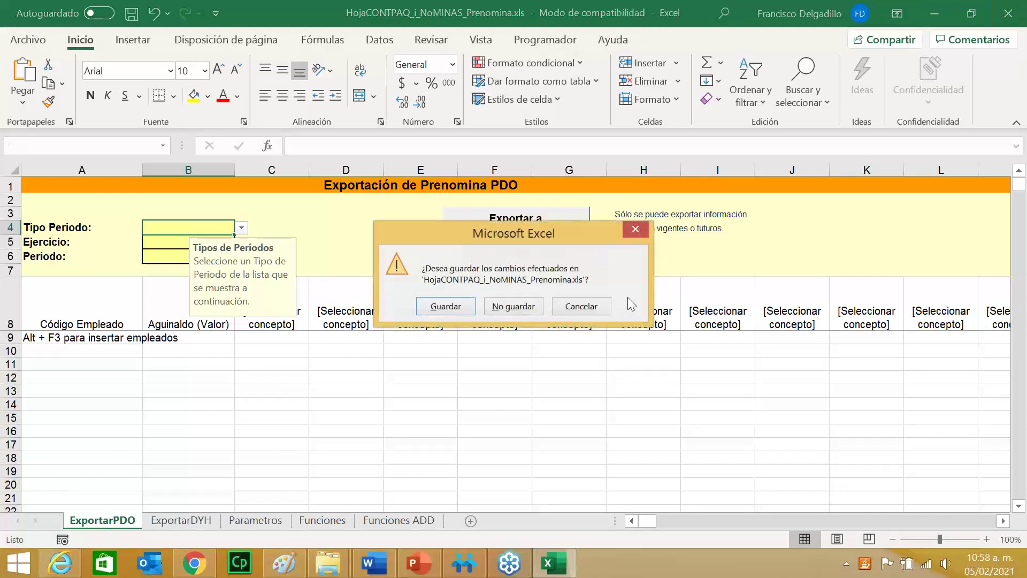
{"action": "left_click", "coordinate": [513, 307]}
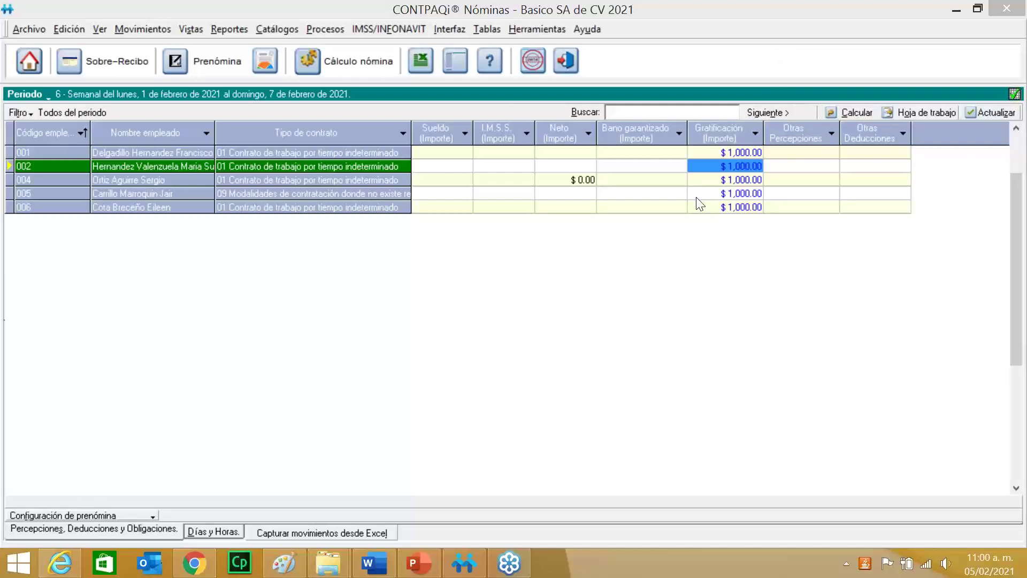
Switch to PowerPoint and display the slide Cálculo de la nómina
{"action": "left_click", "coordinate": [413, 565]}
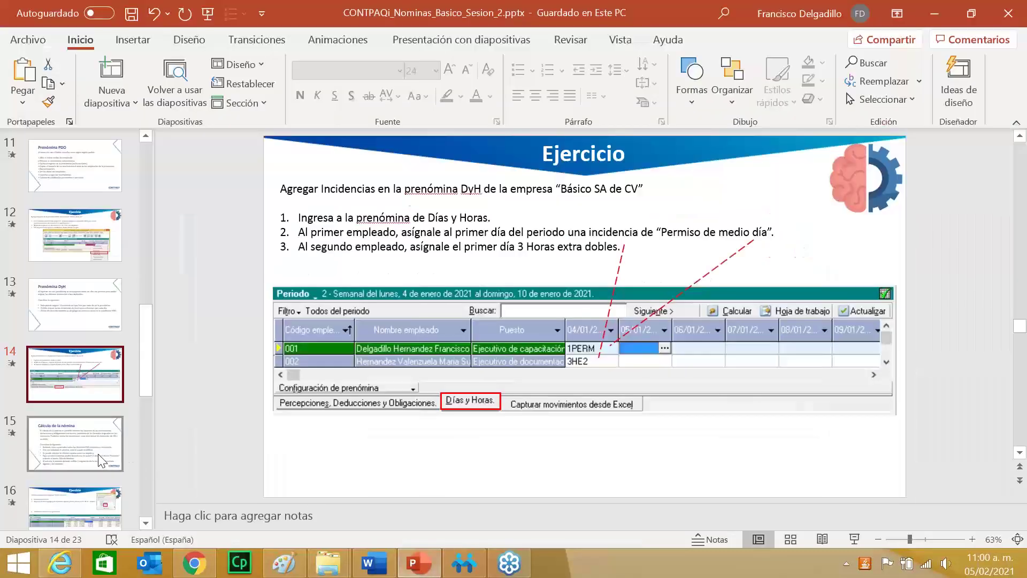
{"action": "left_click", "coordinate": [98, 454]}
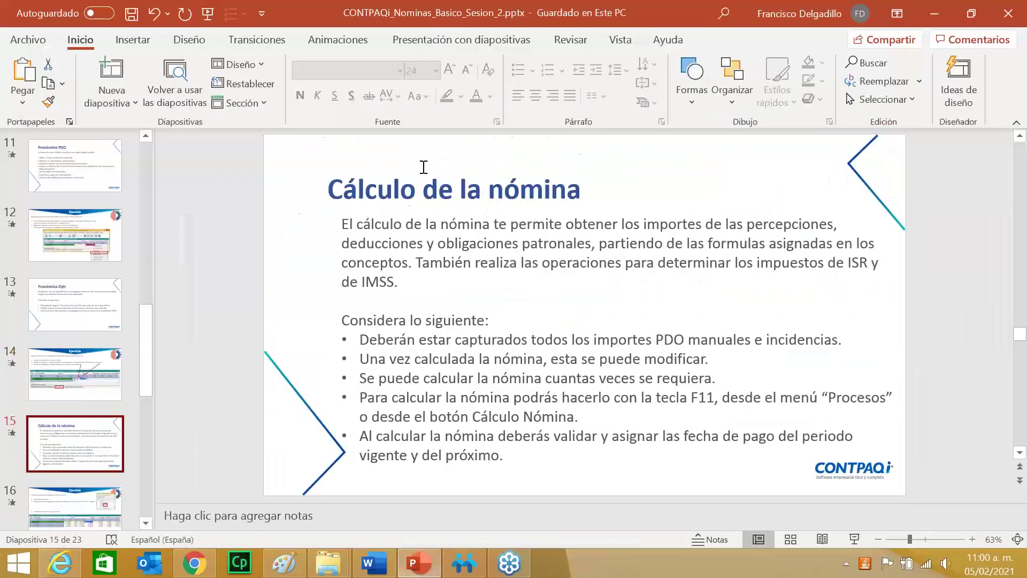
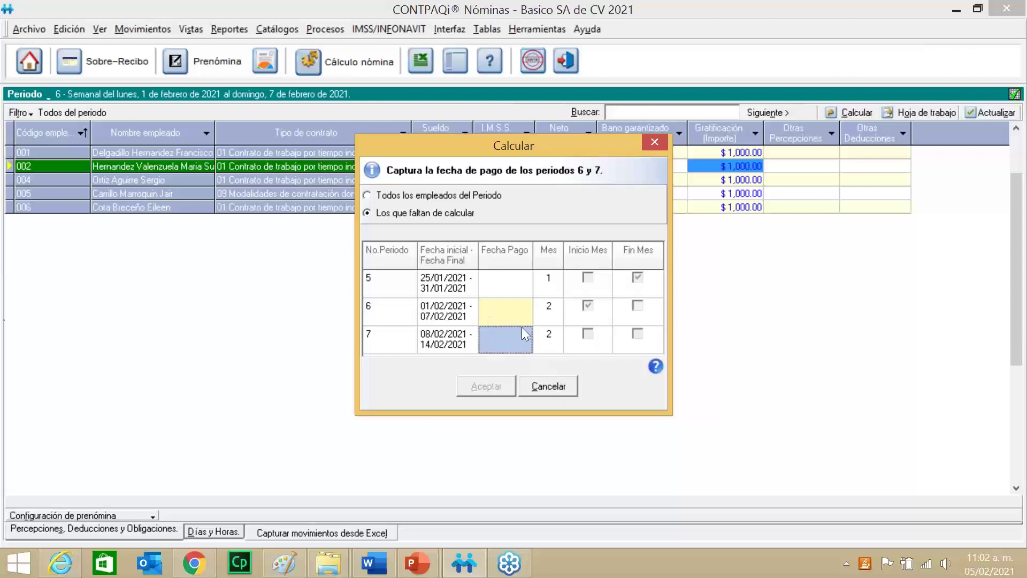
Cancel the payroll calculation and open the period configuration for the Semanal type from the periods catalogue
{"action": "left_click", "coordinate": [544, 386]}
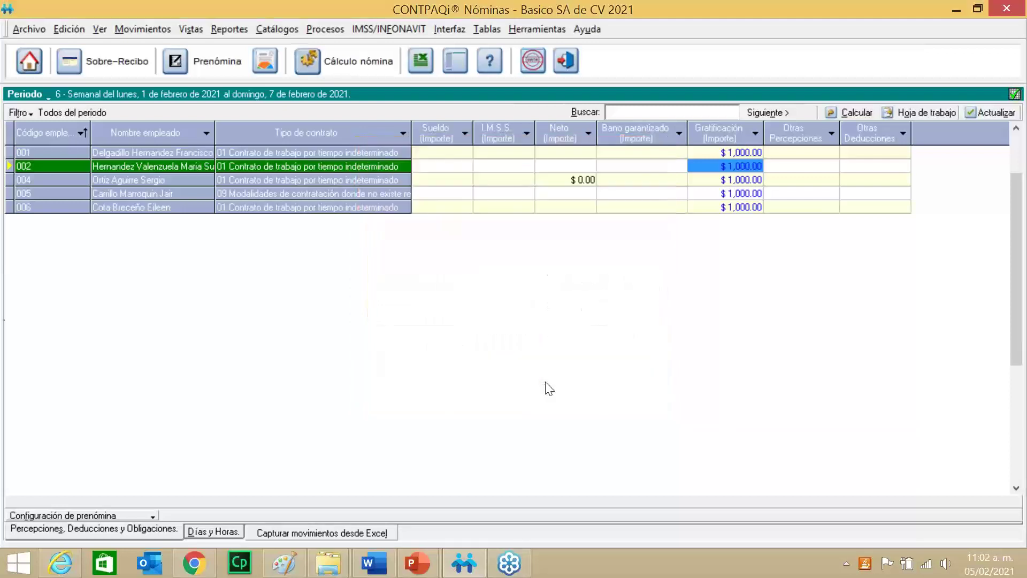
{"action": "left_click", "coordinate": [293, 33]}
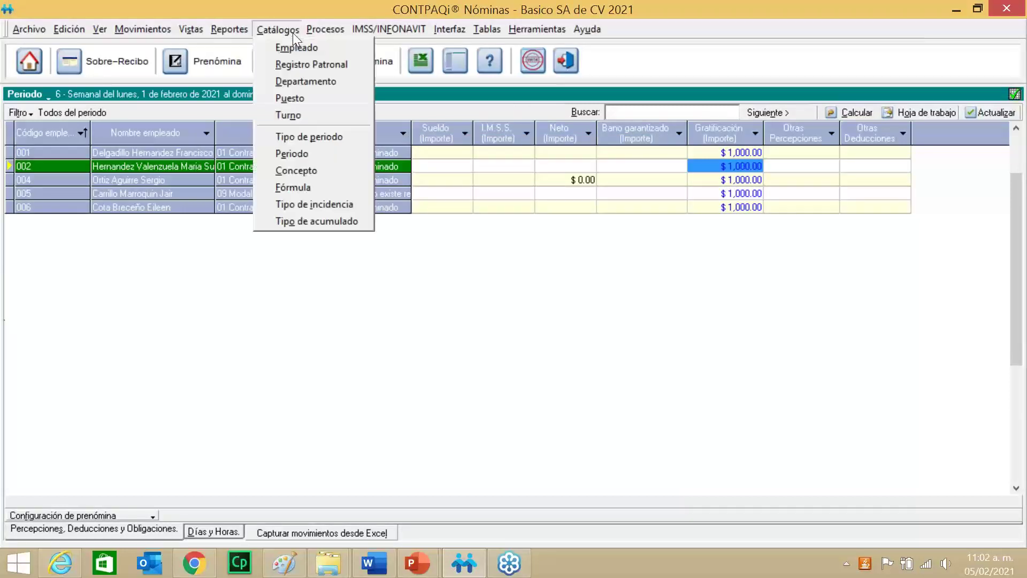
{"action": "left_click", "coordinate": [306, 153]}
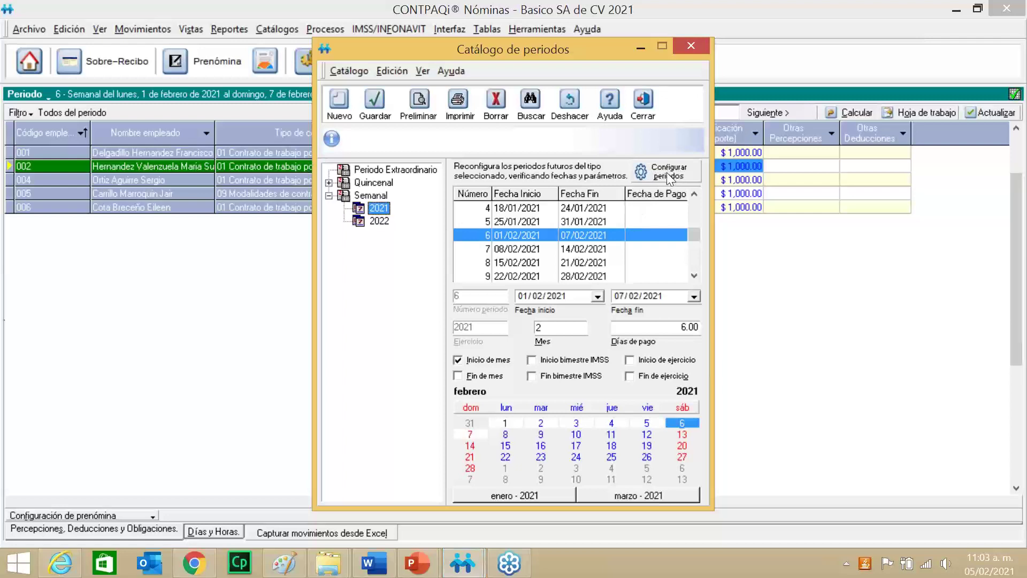
{"action": "left_click", "coordinate": [680, 178]}
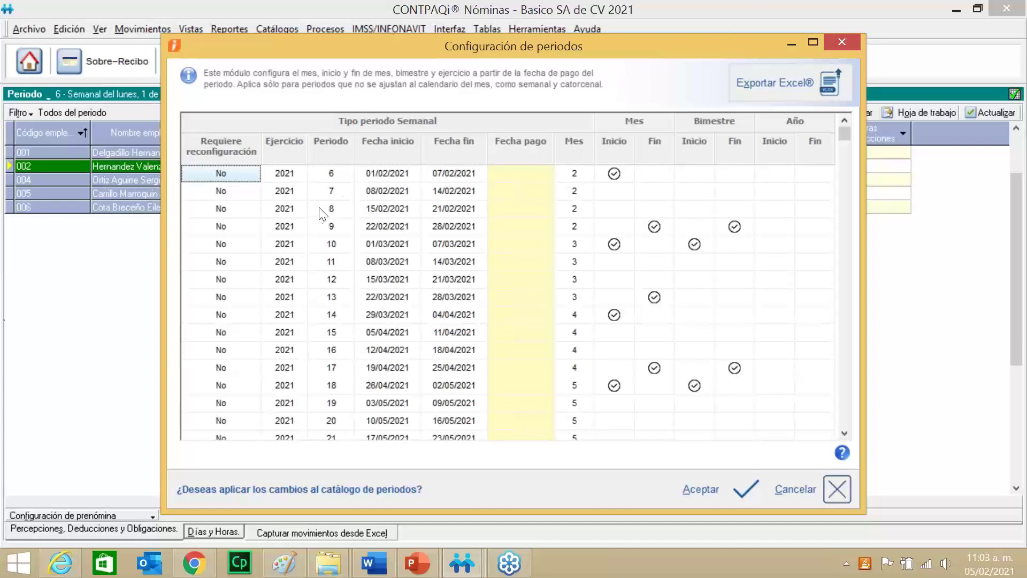
Set the payment date of period 6 to 07/02/2021 and of period 7 to 14/02/2021
{"action": "left_click", "coordinate": [510, 176]}
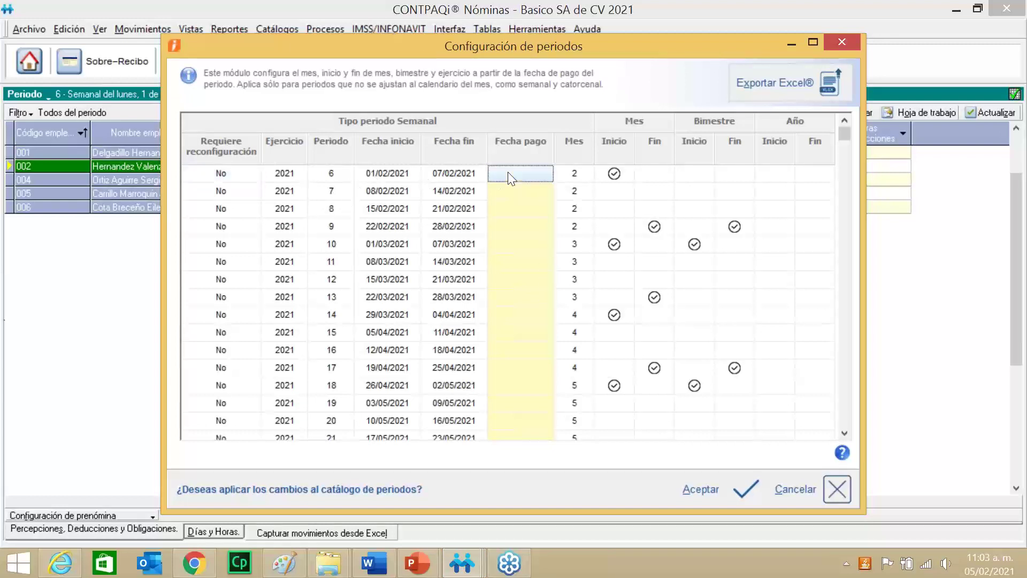
{"action": "left_click", "coordinate": [508, 172]}
{"action": "type", "text": "07/02/2021"}
{"action": "key", "text": "Return"}
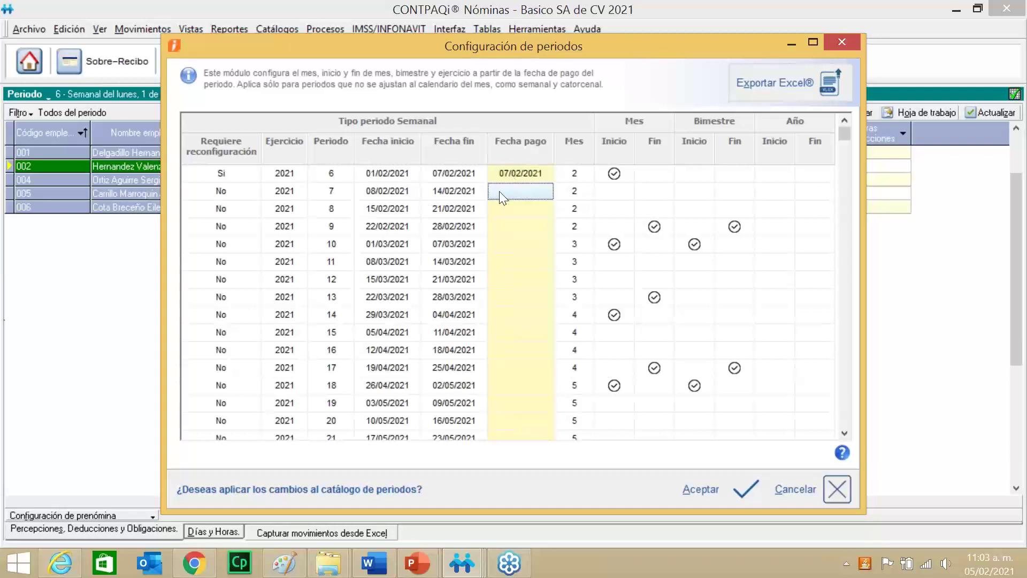
{"action": "type", "text": "14/02/2021"}
{"action": "key", "text": "Return"}
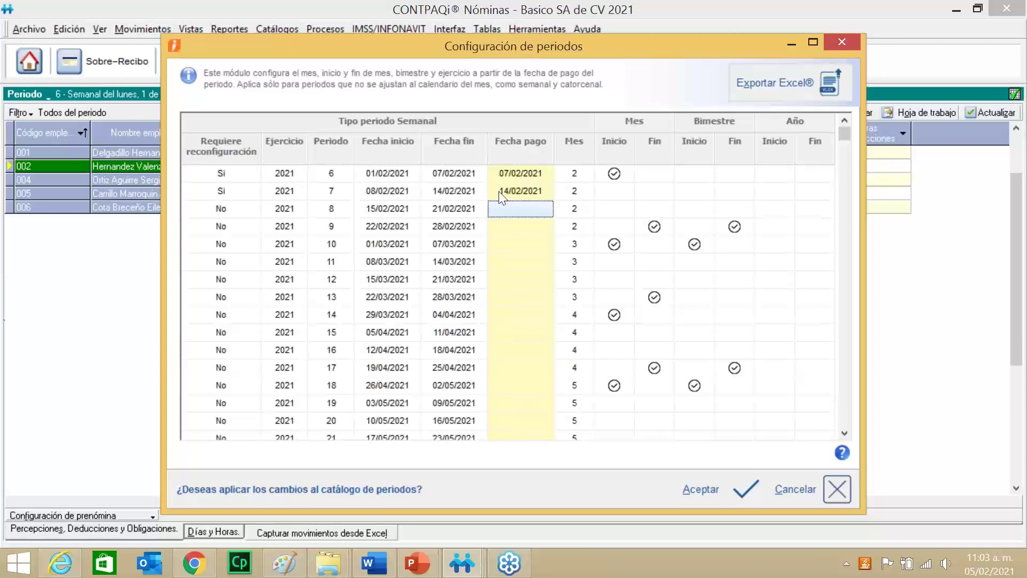
Apply the changes to the periods catalogue and close the modification log and the catalogue
{"action": "left_click", "coordinate": [720, 488]}
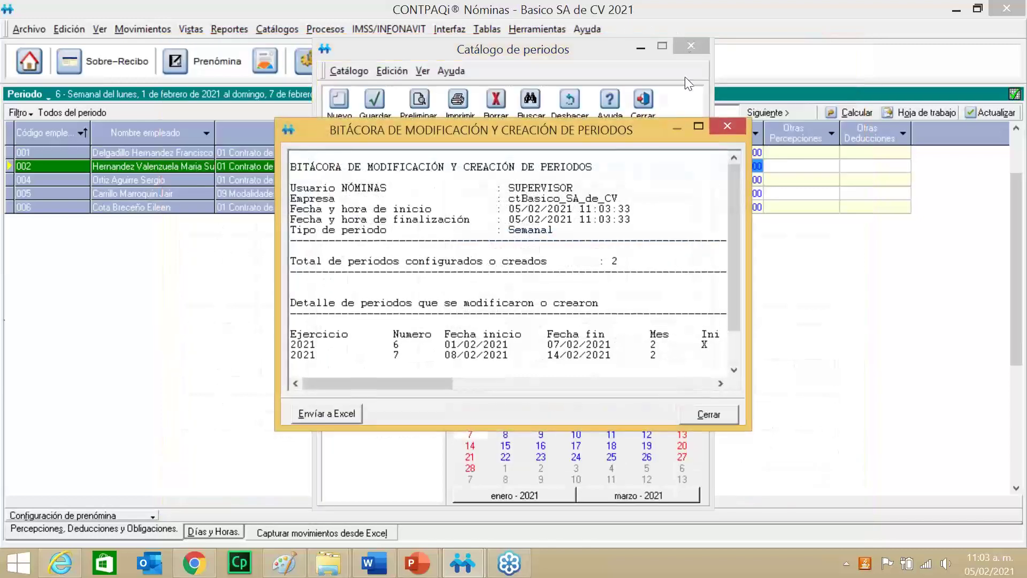
{"action": "left_click", "coordinate": [727, 127]}
{"action": "left_click", "coordinate": [691, 45]}
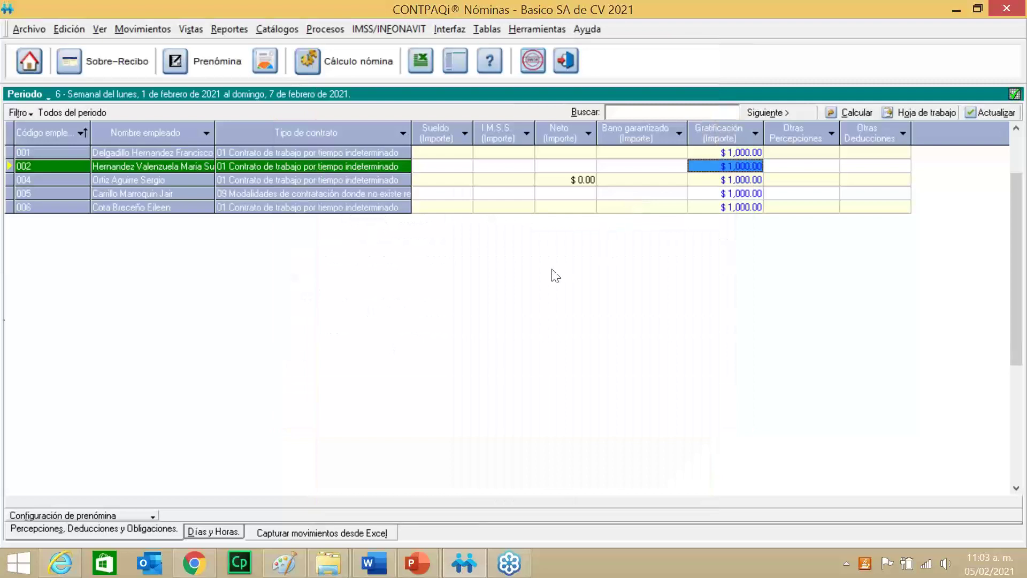
Calculate the payroll of period 6 for Todos los empleados del Periodo
{"action": "left_click", "coordinate": [376, 71]}
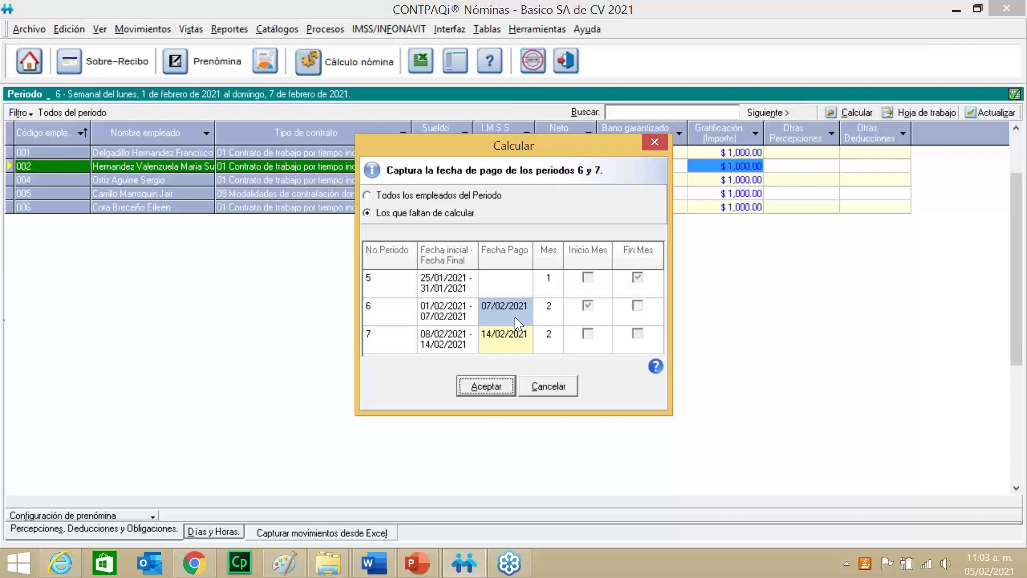
{"action": "left_click", "coordinate": [527, 341]}
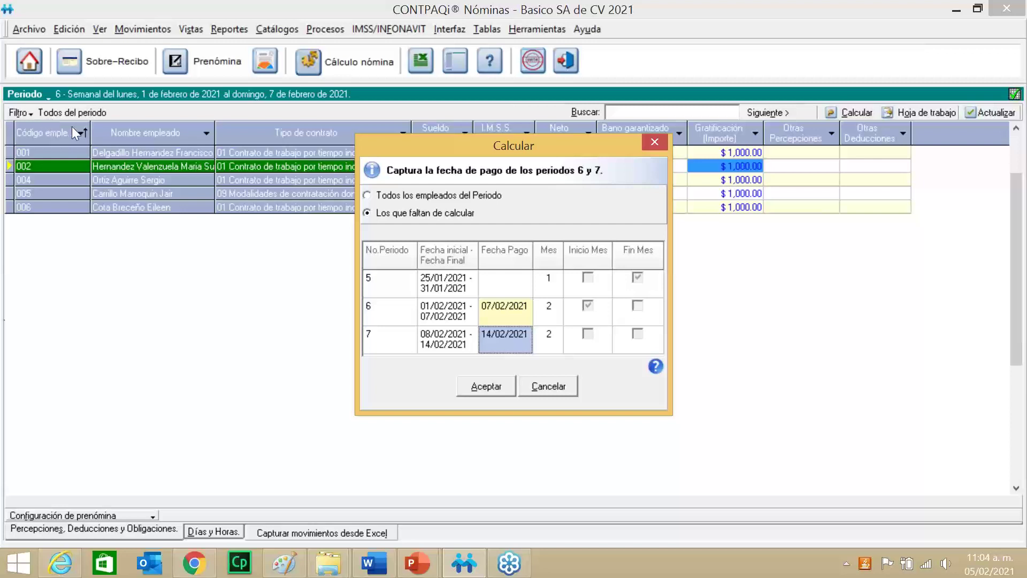
{"action": "left_click", "coordinate": [368, 196]}
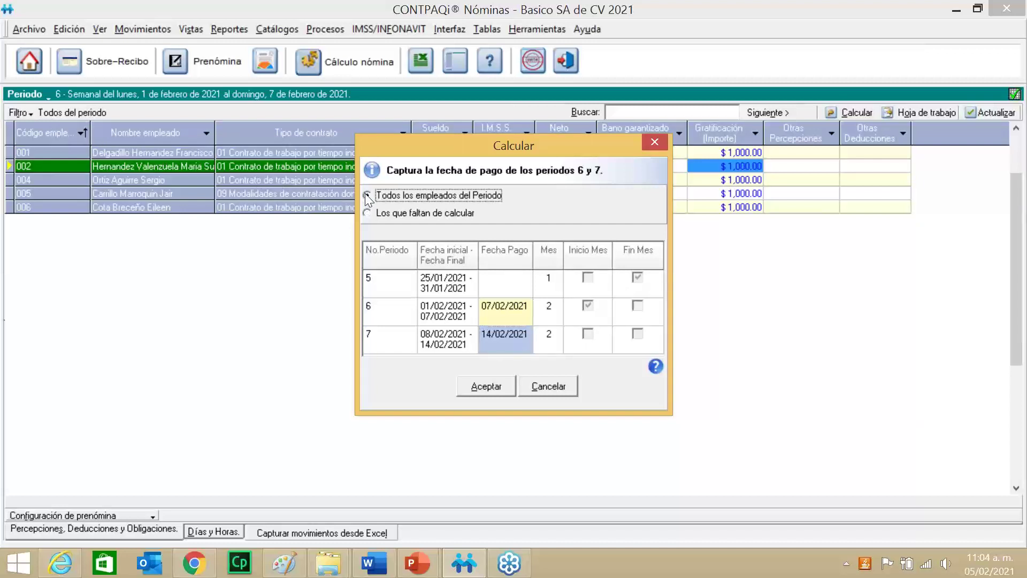
{"action": "left_click", "coordinate": [381, 216]}
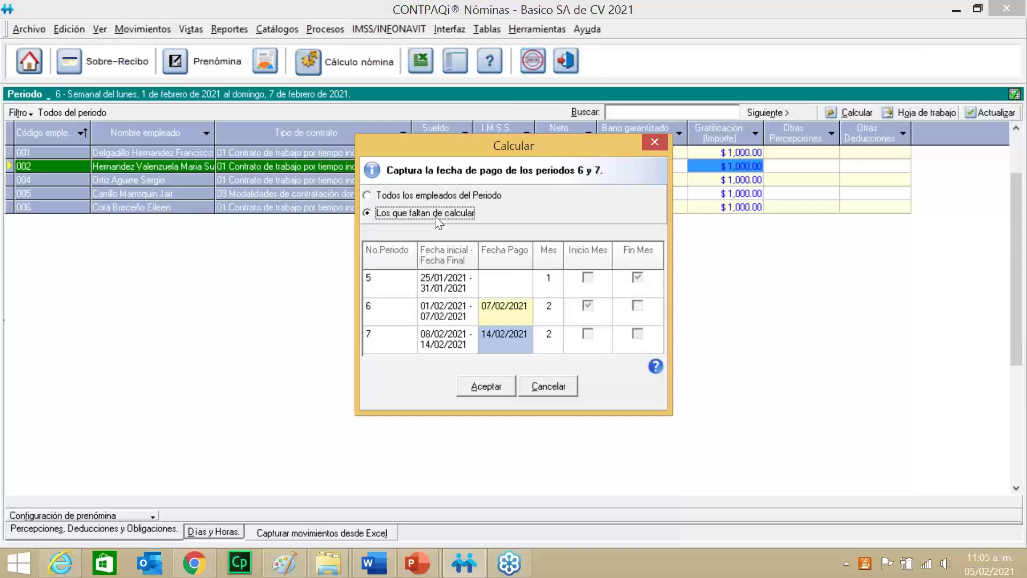
{"action": "left_click", "coordinate": [412, 194]}
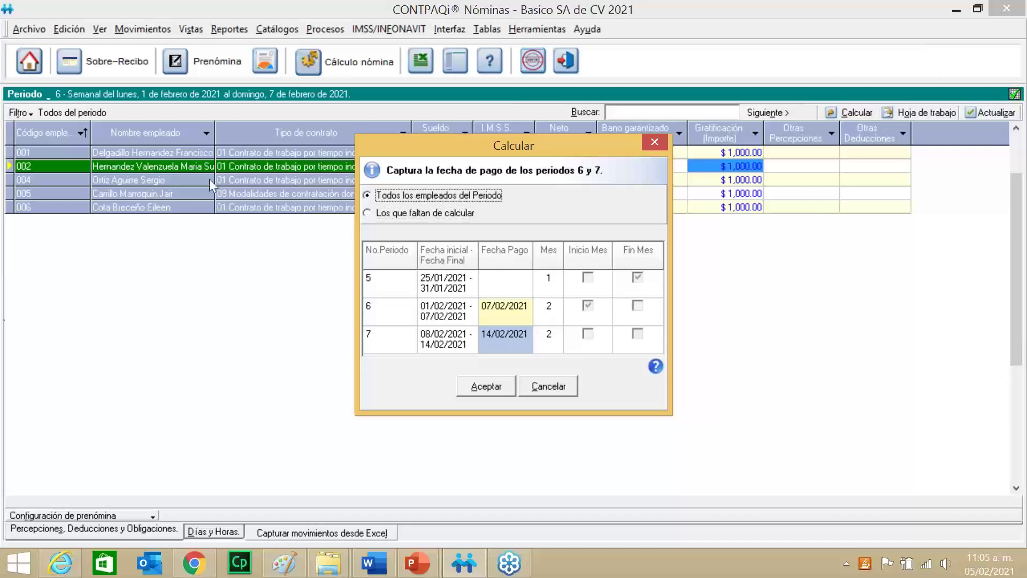
{"action": "left_click", "coordinate": [488, 389]}
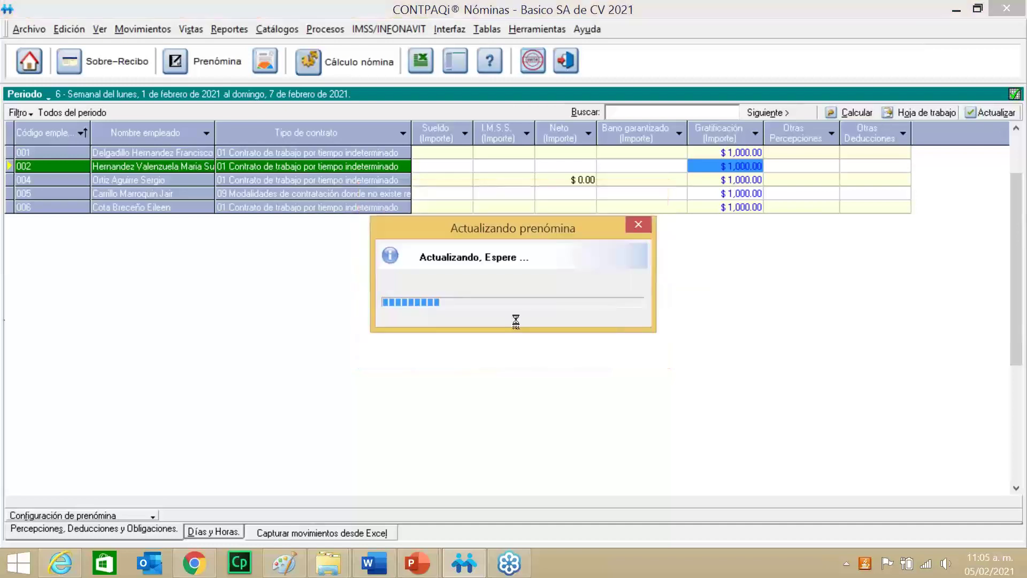
{"action": "left_click", "coordinate": [518, 329]}
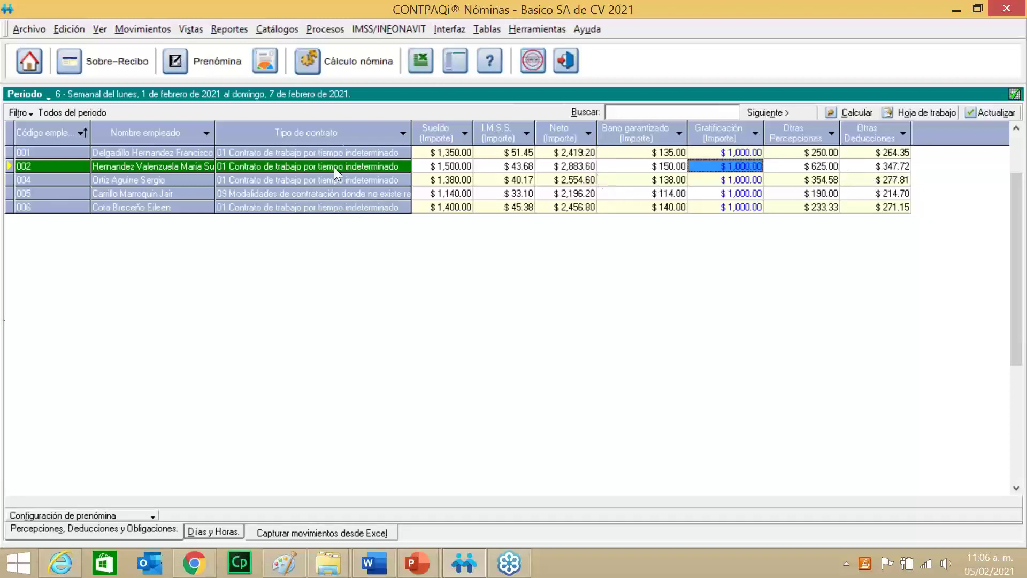
Open the first employee's sobre-recibo, review the Gratificación movement's breakdown and close the receipt without changes
{"action": "left_click", "coordinate": [344, 153]}
{"action": "right_click", "coordinate": [343, 153]}
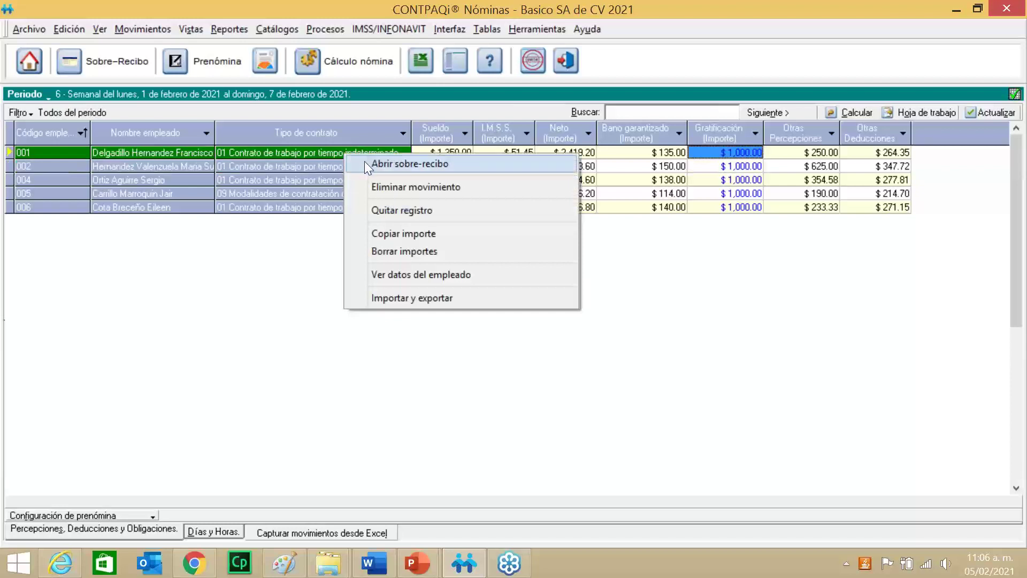
{"action": "left_click", "coordinate": [370, 164]}
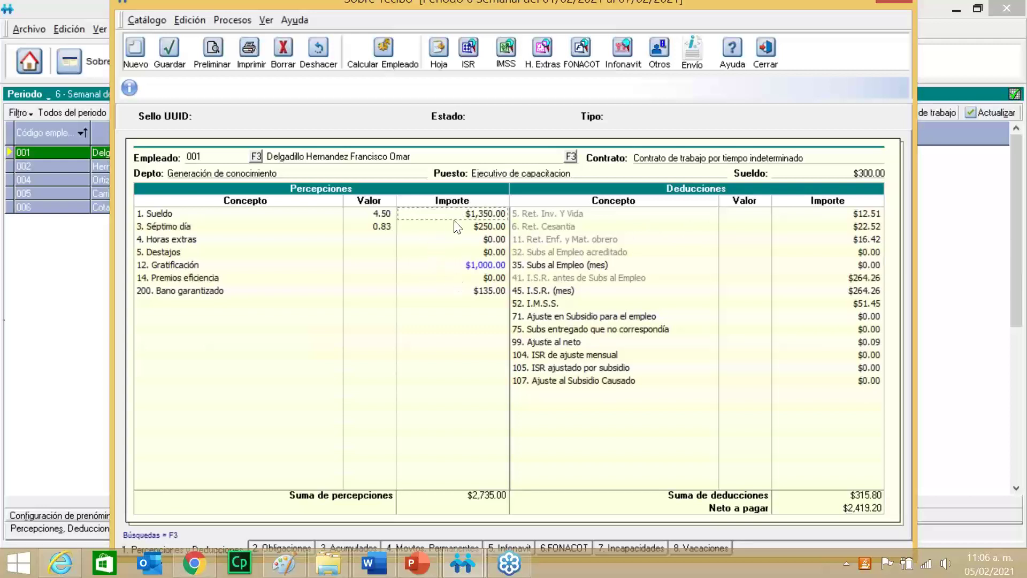
{"action": "left_click", "coordinate": [467, 263]}
{"action": "right_click", "coordinate": [469, 265]}
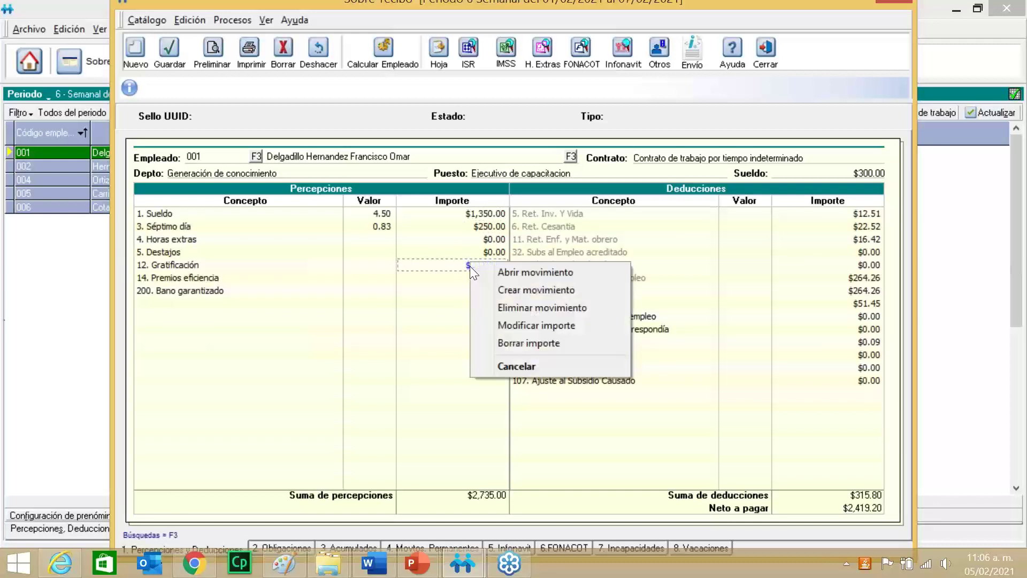
{"action": "left_click", "coordinate": [510, 274]}
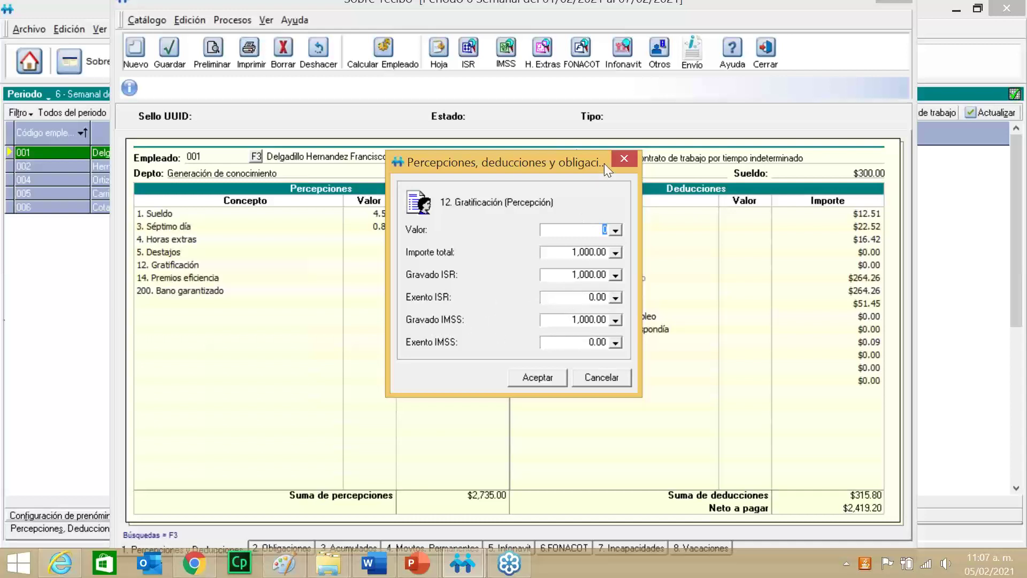
{"action": "left_click", "coordinate": [619, 157]}
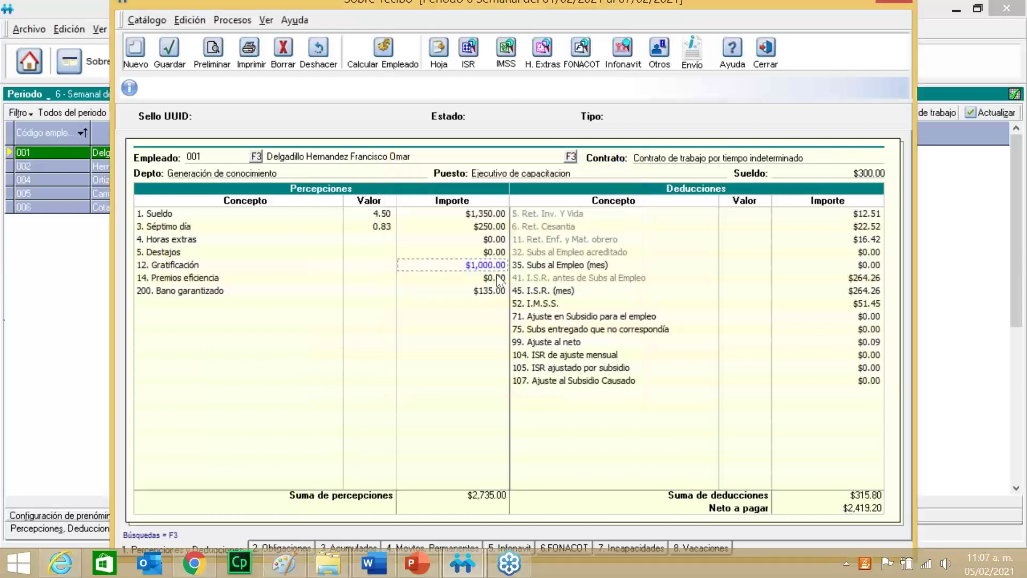
{"action": "left_click", "coordinate": [476, 214]}
{"action": "left_click", "coordinate": [767, 50]}
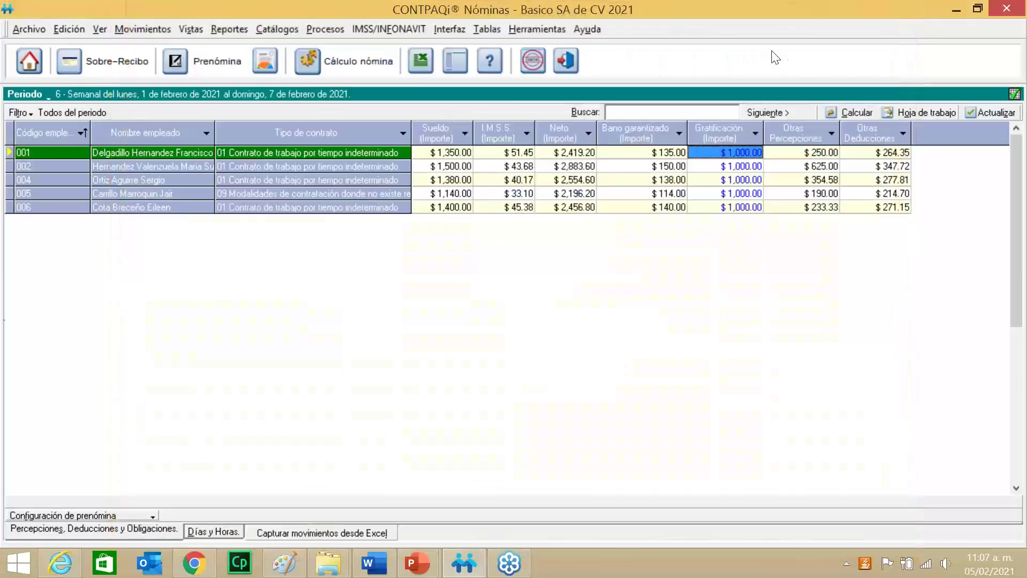
Clear the amounts of the whole Sueldo column in the prepayroll
{"action": "right_click", "coordinate": [445, 152]}
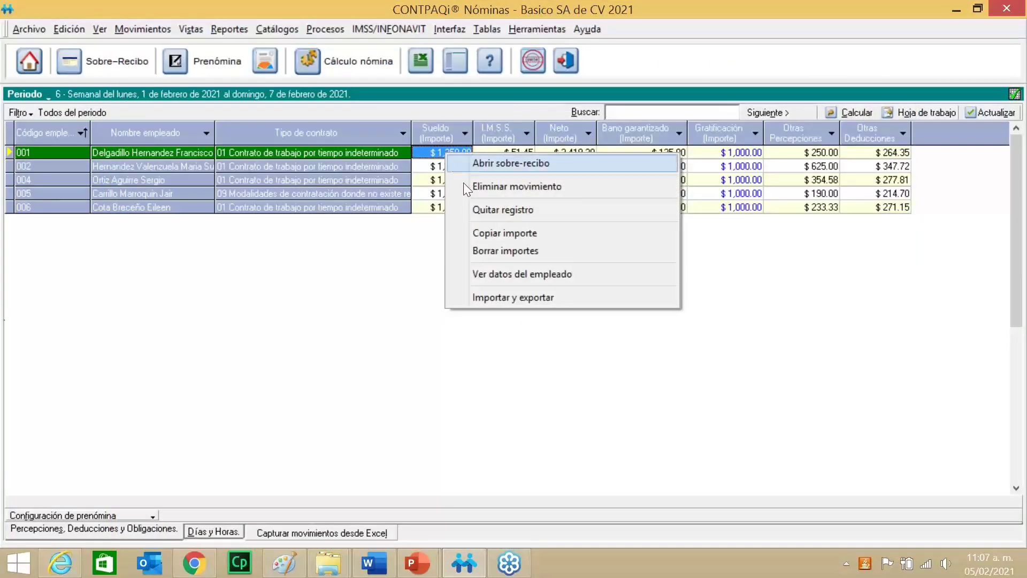
{"action": "left_click", "coordinate": [496, 251]}
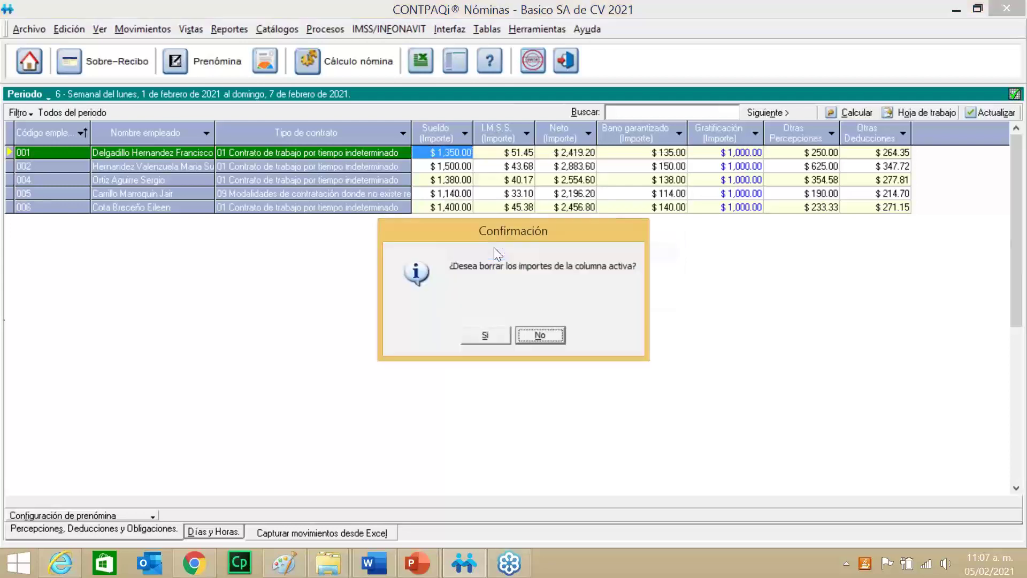
{"action": "left_click", "coordinate": [498, 336]}
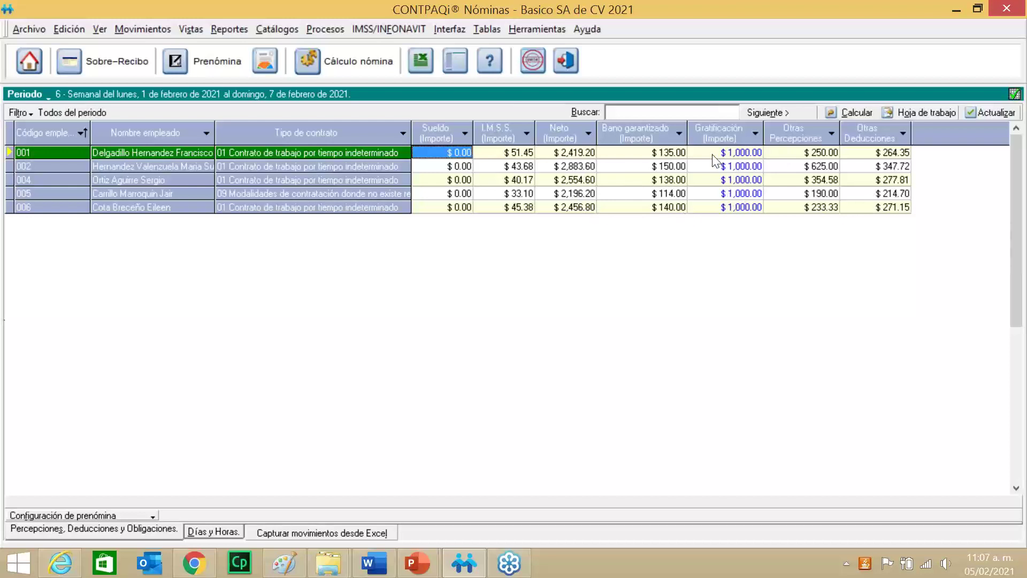
Recalculate the payroll with the option Los que faltan de calcular
{"action": "left_click", "coordinate": [372, 65]}
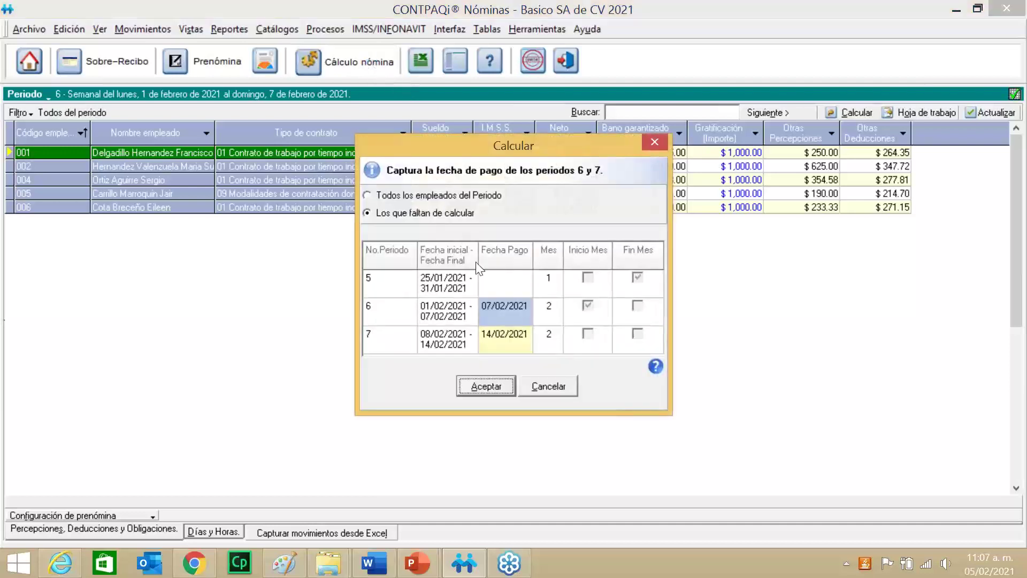
{"action": "left_click", "coordinate": [503, 386]}
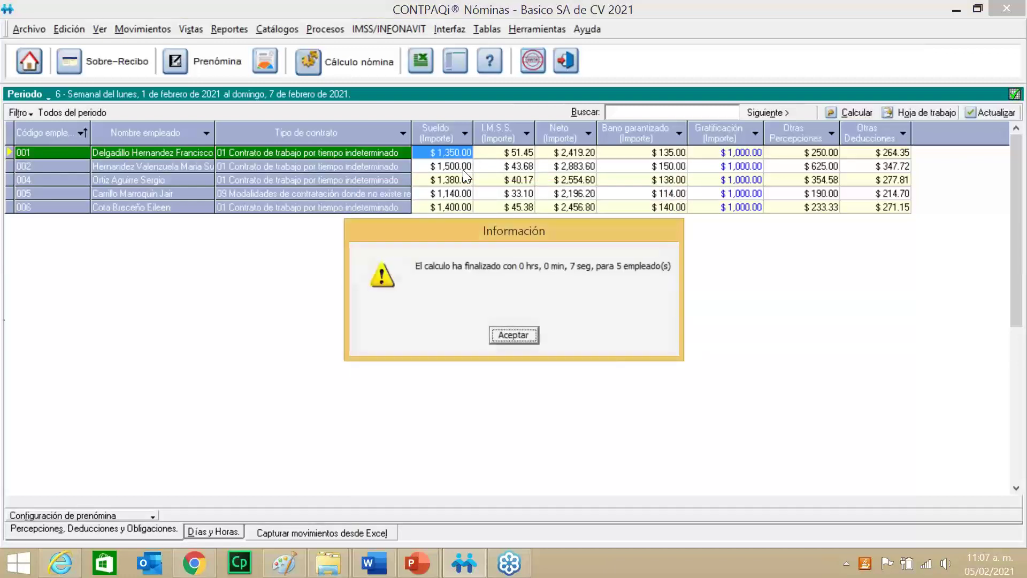
Set the third employee's Sueldo amount to 0 and recalculate the payroll with Los que faltan de calcular
{"action": "left_click", "coordinate": [517, 336]}
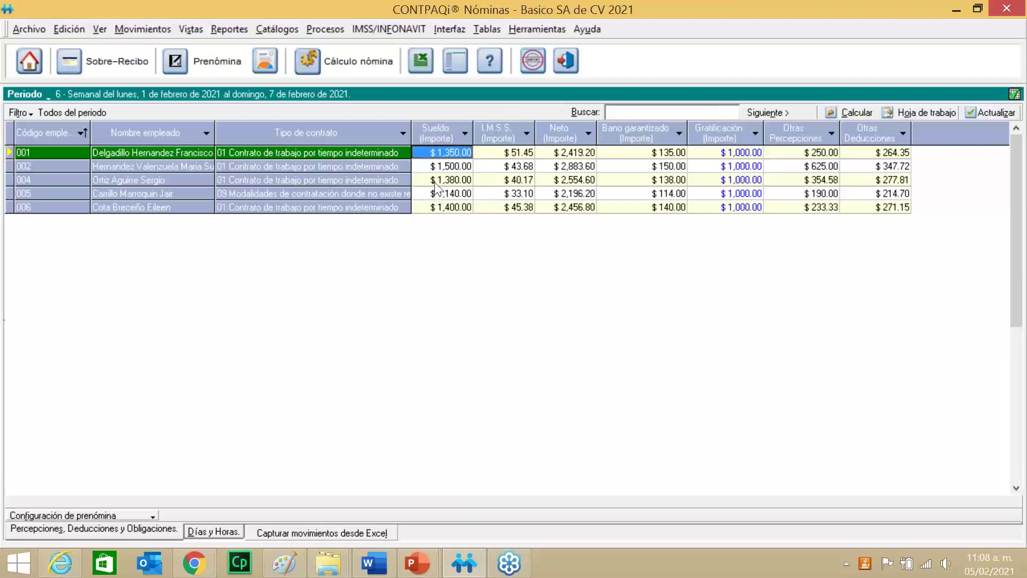
{"action": "left_click", "coordinate": [438, 183]}
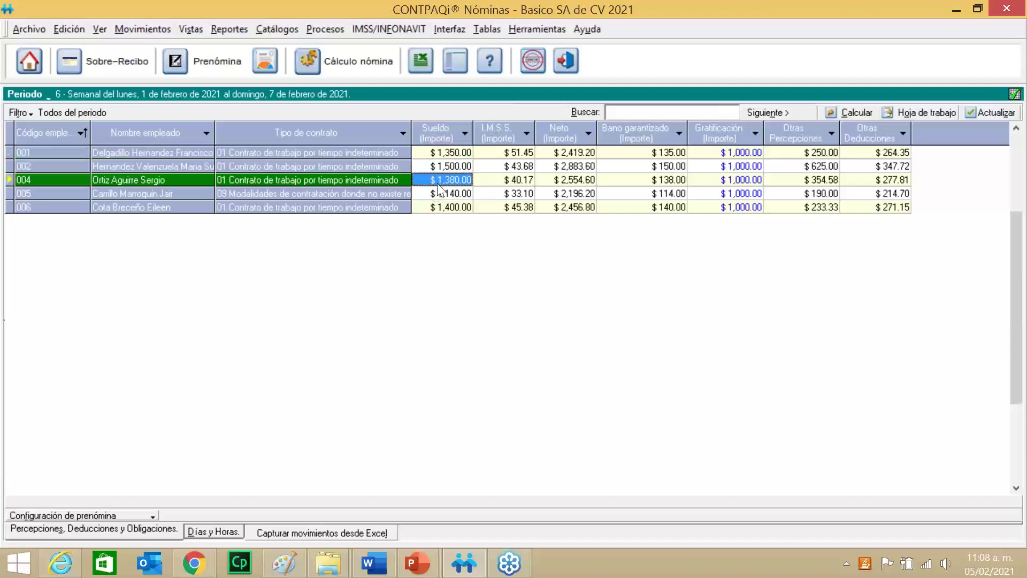
{"action": "left_click", "coordinate": [439, 184]}
{"action": "type", "text": "0"}
{"action": "key", "text": "Tab"}
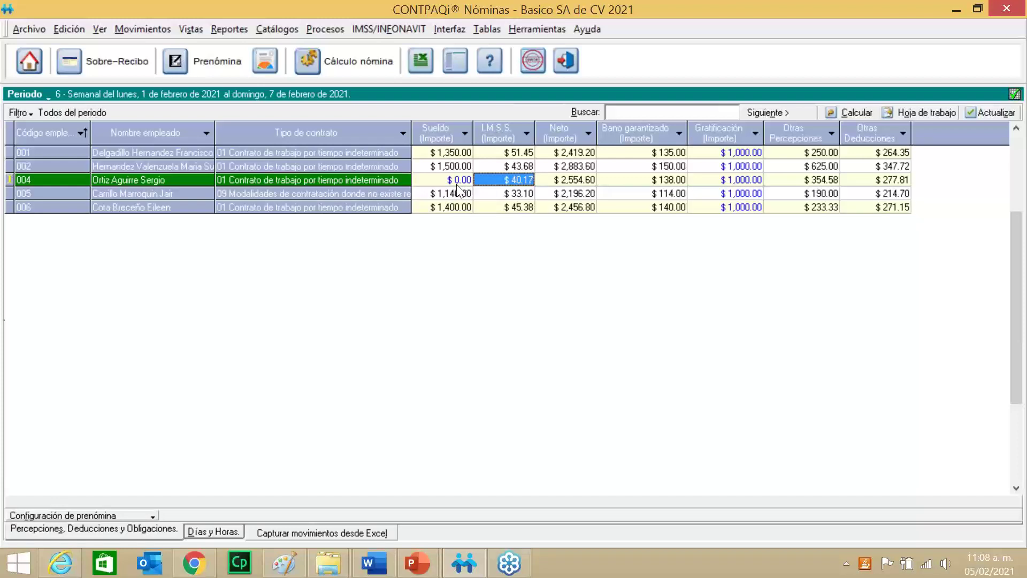
{"action": "left_click", "coordinate": [332, 66]}
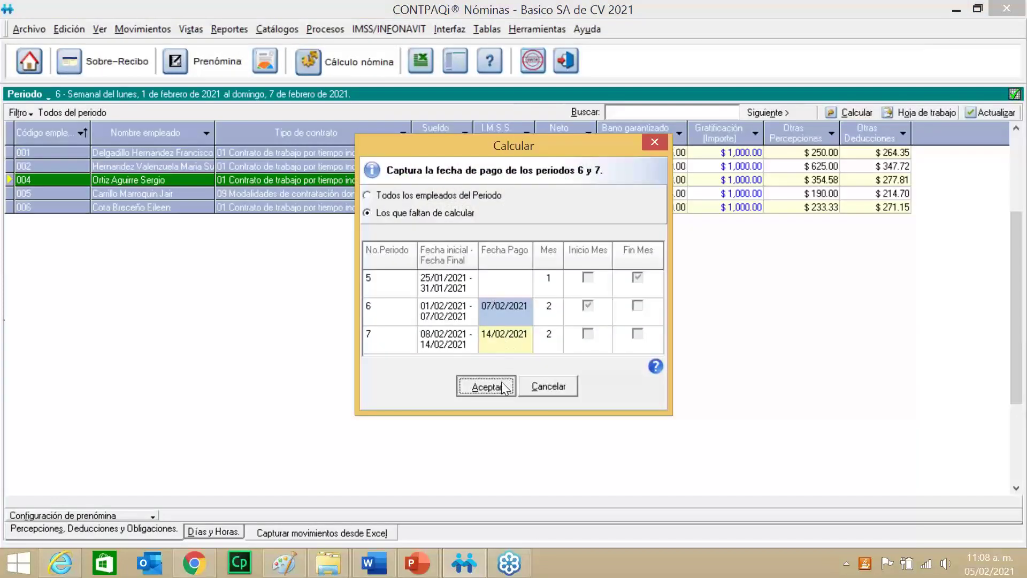
{"action": "left_click", "coordinate": [502, 381]}
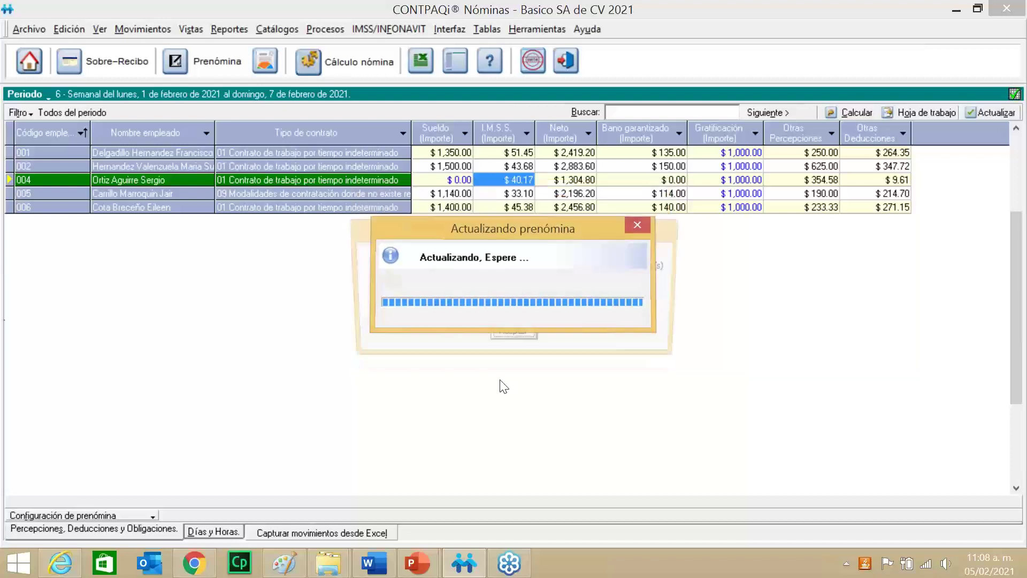
{"action": "left_click", "coordinate": [506, 332]}
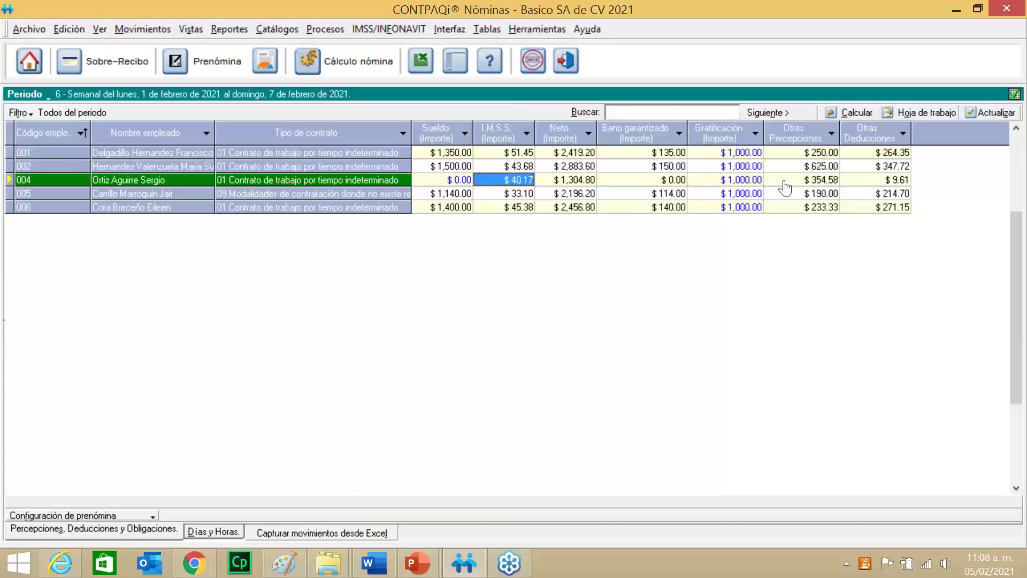
Clear the Sueldo amount captured for the third employee and recalculate the payroll with Los que faltan de calcular
{"action": "left_click", "coordinate": [460, 179]}
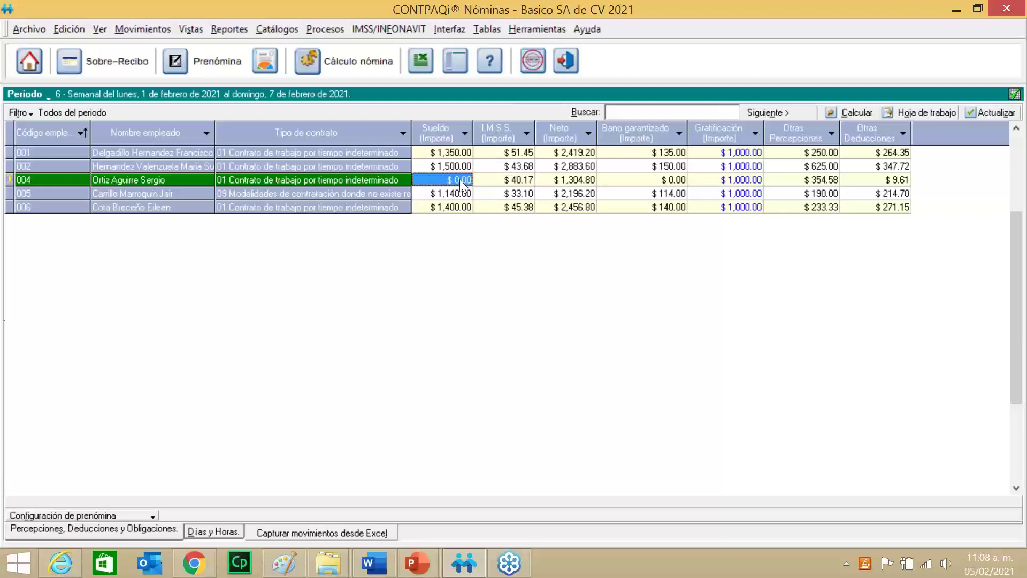
{"action": "left_click", "coordinate": [465, 189]}
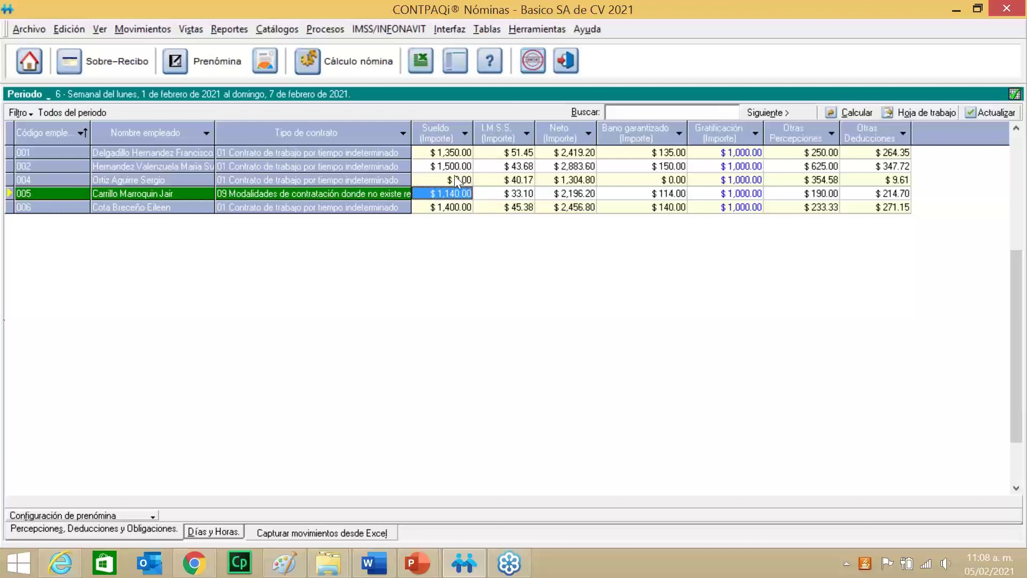
{"action": "left_click", "coordinate": [343, 64]}
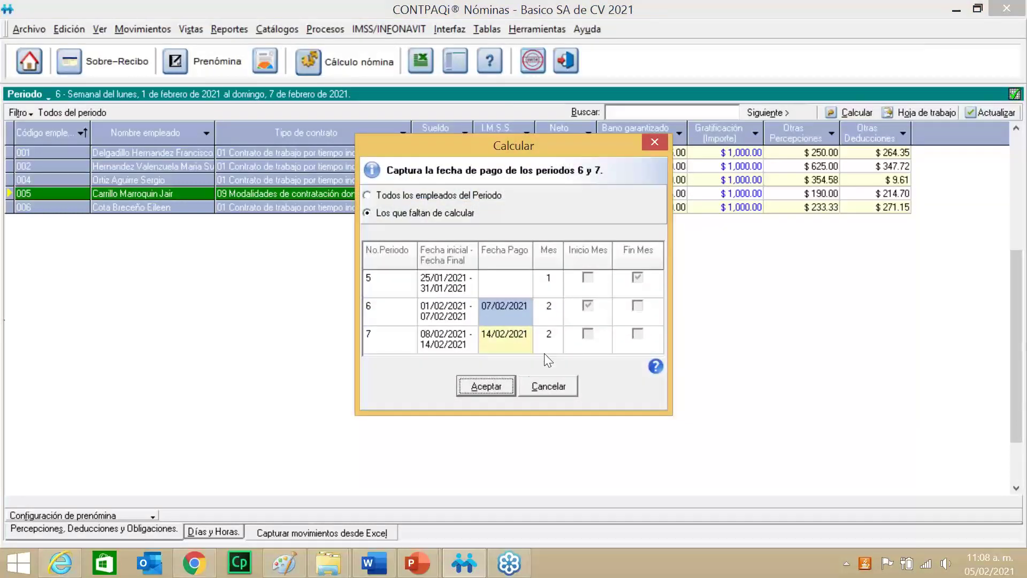
{"action": "left_click", "coordinate": [507, 381]}
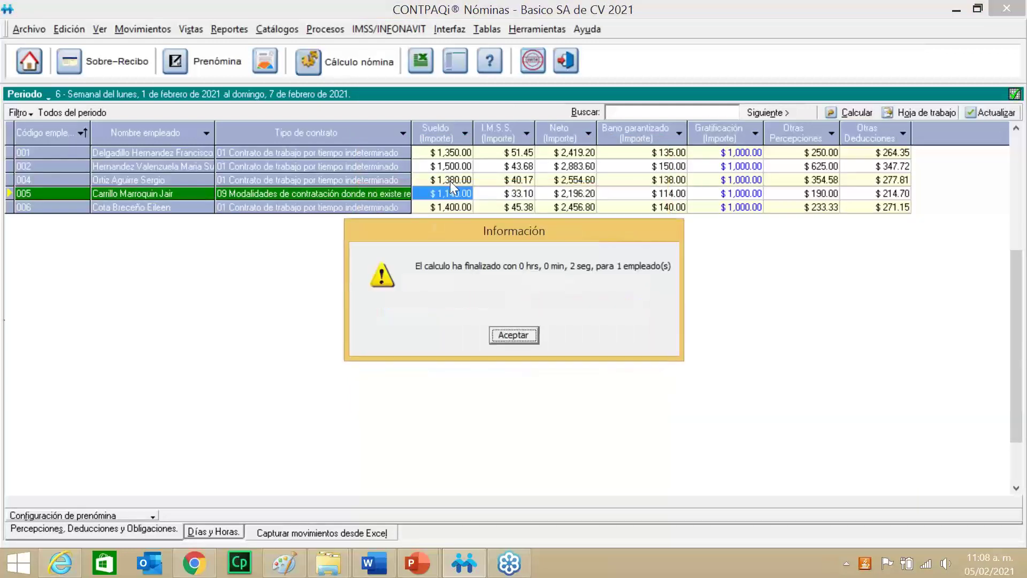
{"action": "left_click", "coordinate": [509, 327]}
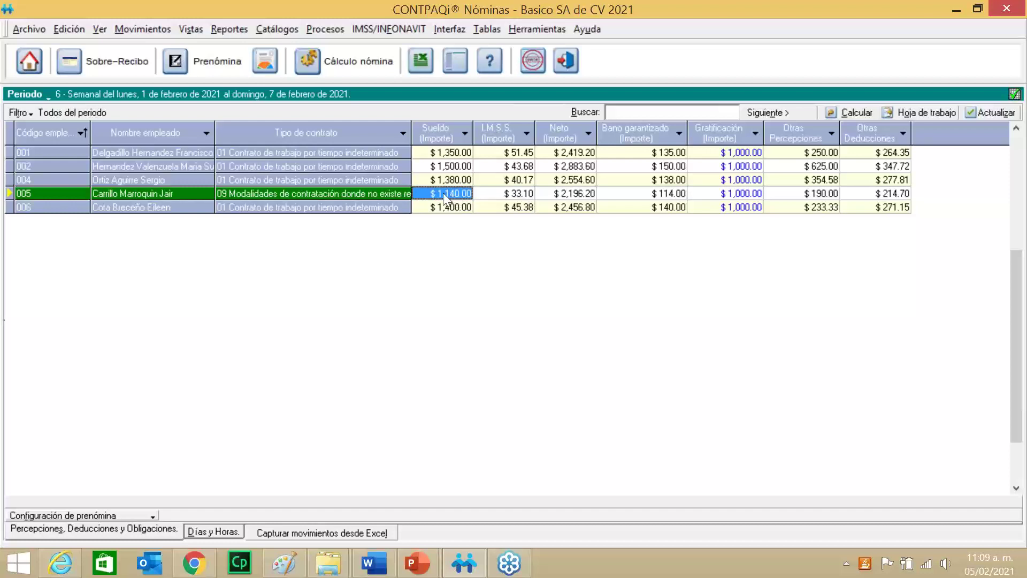
Set the fourth employee's Sueldo amount to 2,000 and recalculate the payroll with Los que faltan de calcular
{"action": "left_click", "coordinate": [453, 208]}
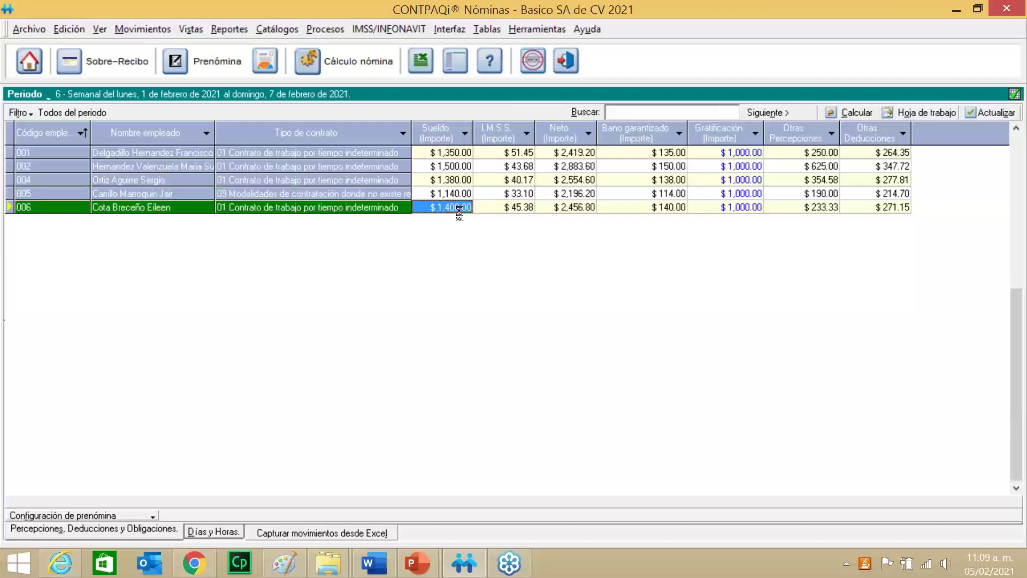
{"action": "left_click", "coordinate": [448, 194]}
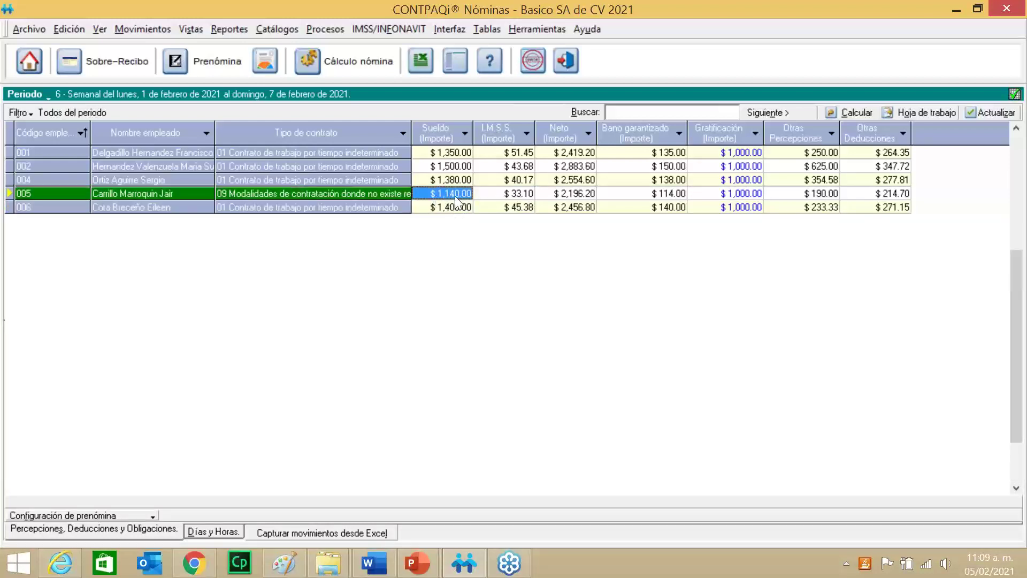
{"action": "type", "text": "2,00"}
{"action": "type", "text": "0"}
{"action": "key", "text": "Return"}
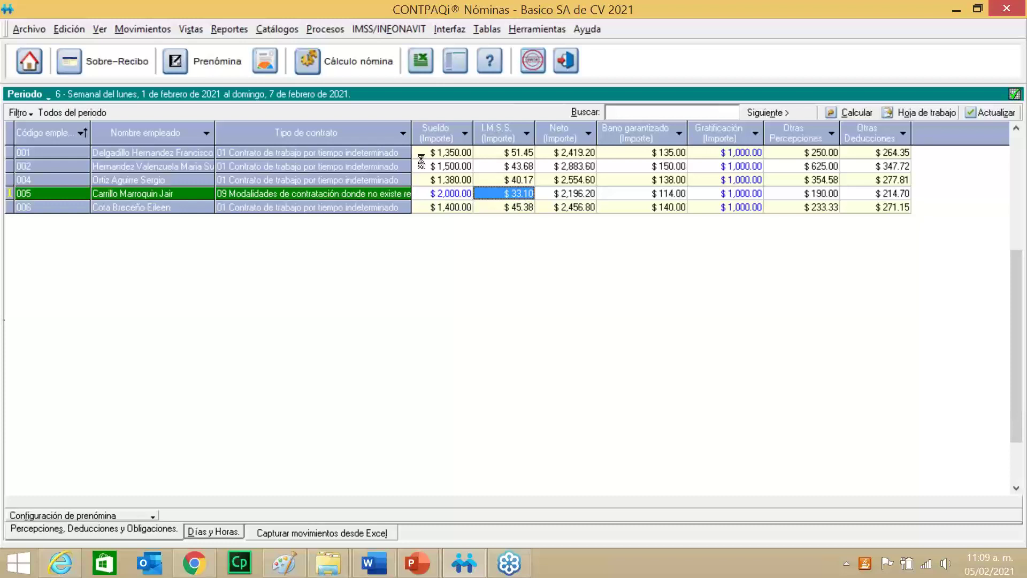
{"action": "left_click", "coordinate": [358, 68]}
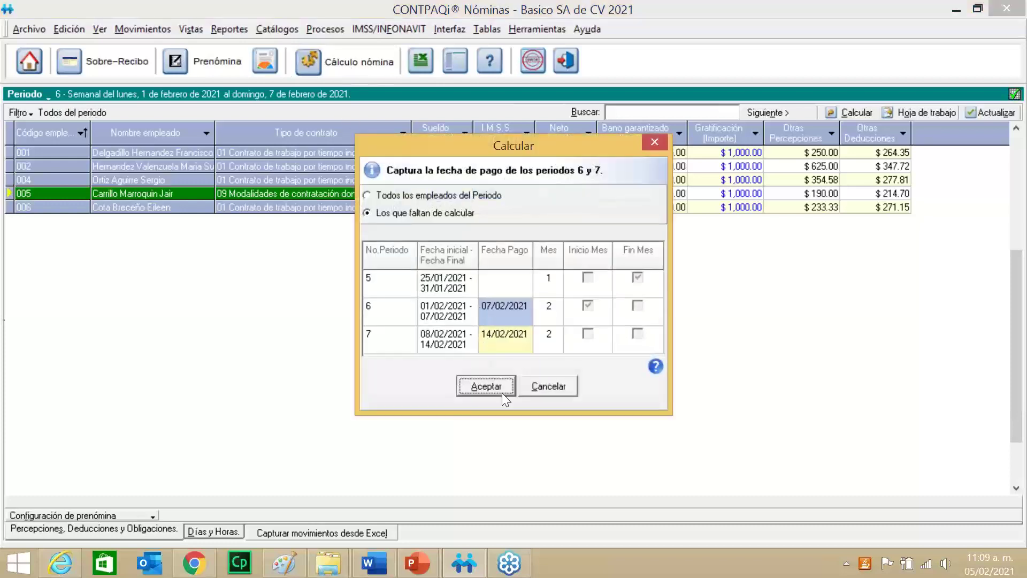
{"action": "left_click", "coordinate": [487, 386]}
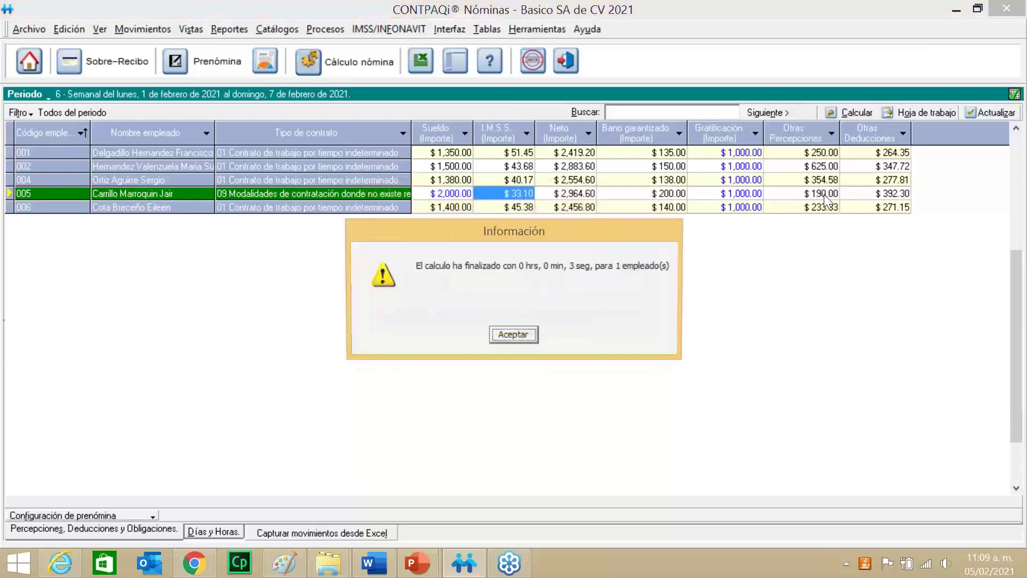
{"action": "left_click", "coordinate": [523, 335]}
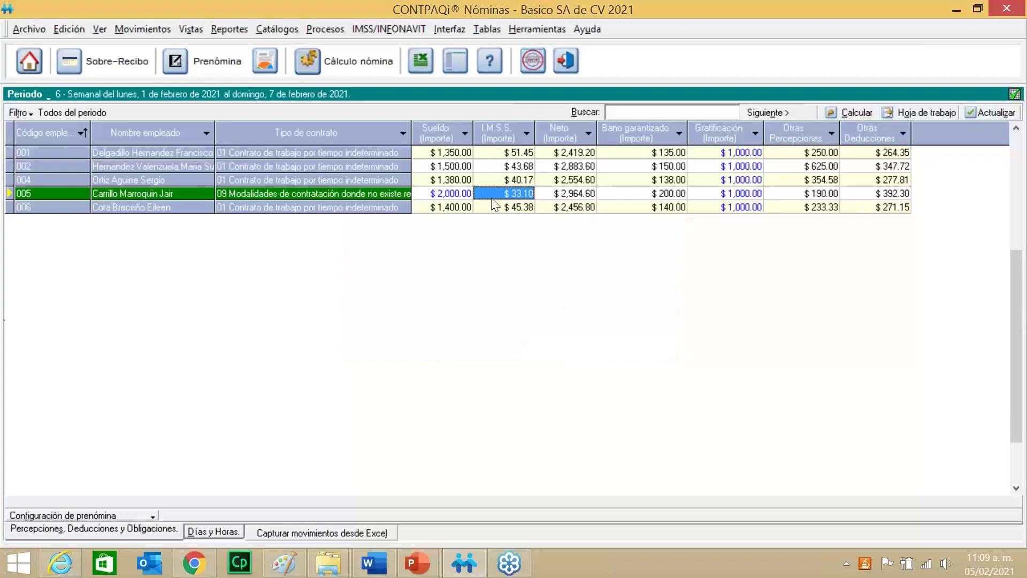
Clear the fourth employee's captured Sueldo amount and recalculate the payroll with Los que faltan de calcular
{"action": "left_click", "coordinate": [454, 194]}
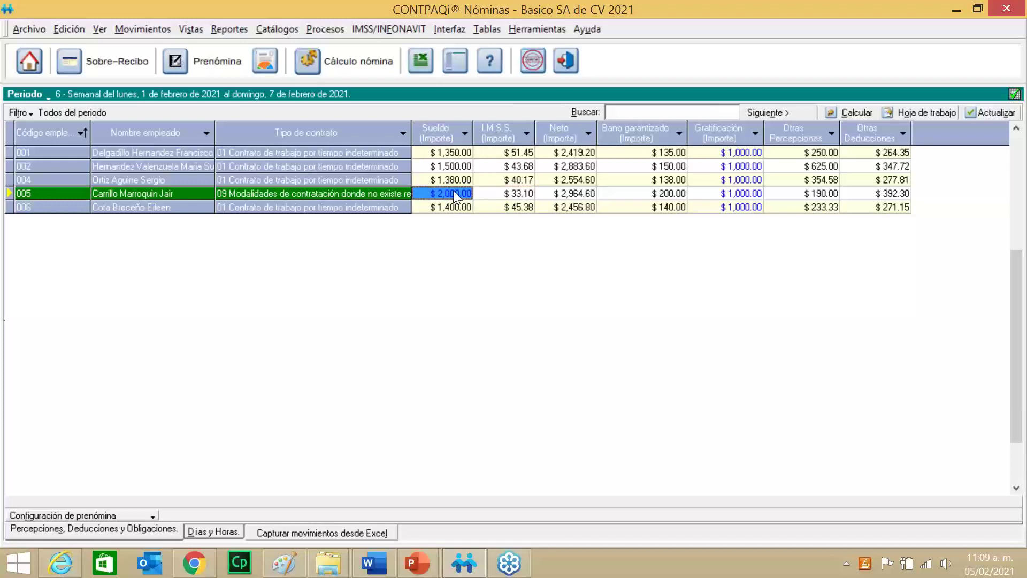
{"action": "type", "text": "0"}
{"action": "key", "text": "Tab"}
{"action": "key", "text": "Up"}
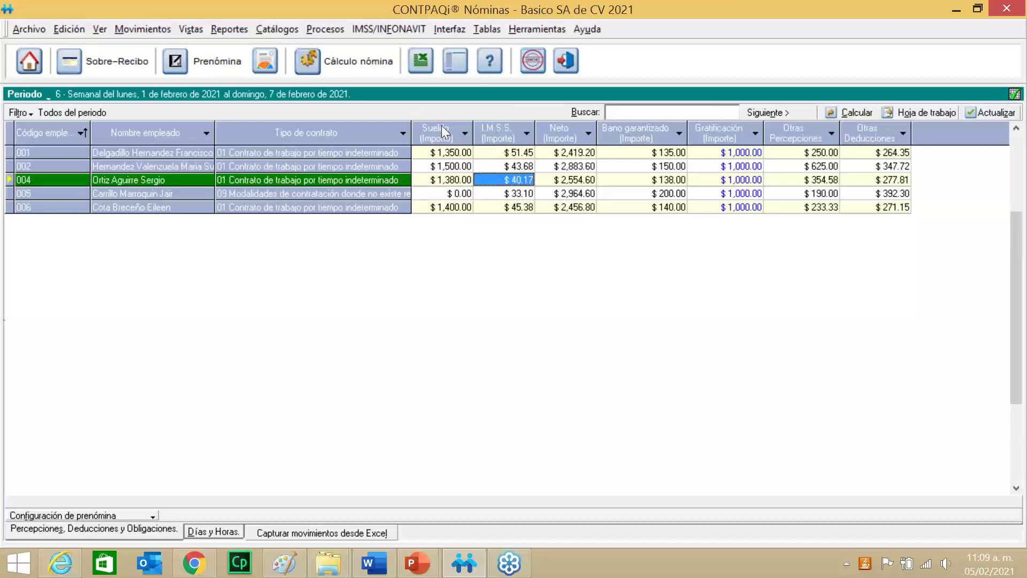
{"action": "left_click", "coordinate": [374, 70]}
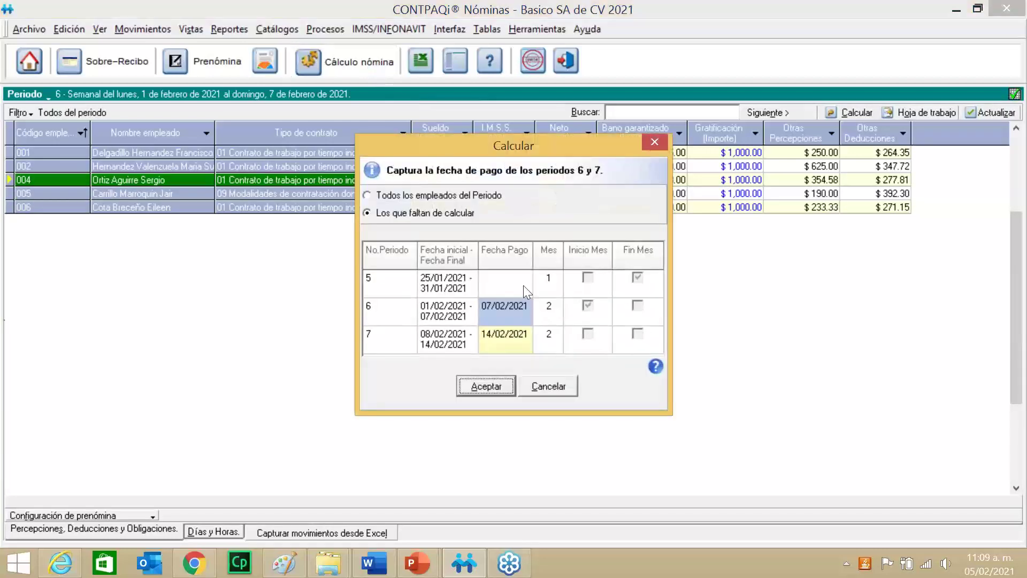
{"action": "left_click", "coordinate": [508, 384]}
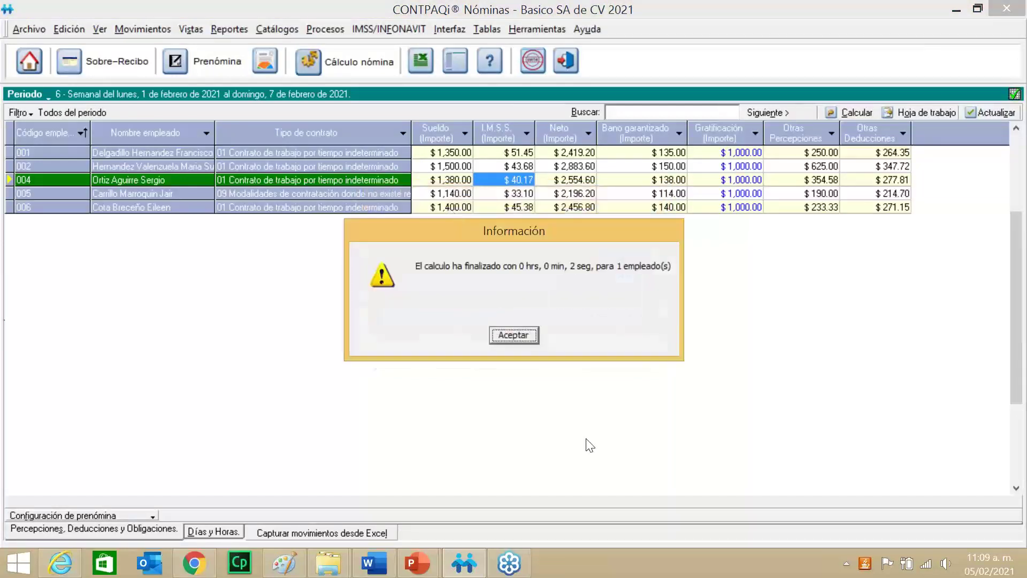
{"action": "left_click", "coordinate": [536, 341]}
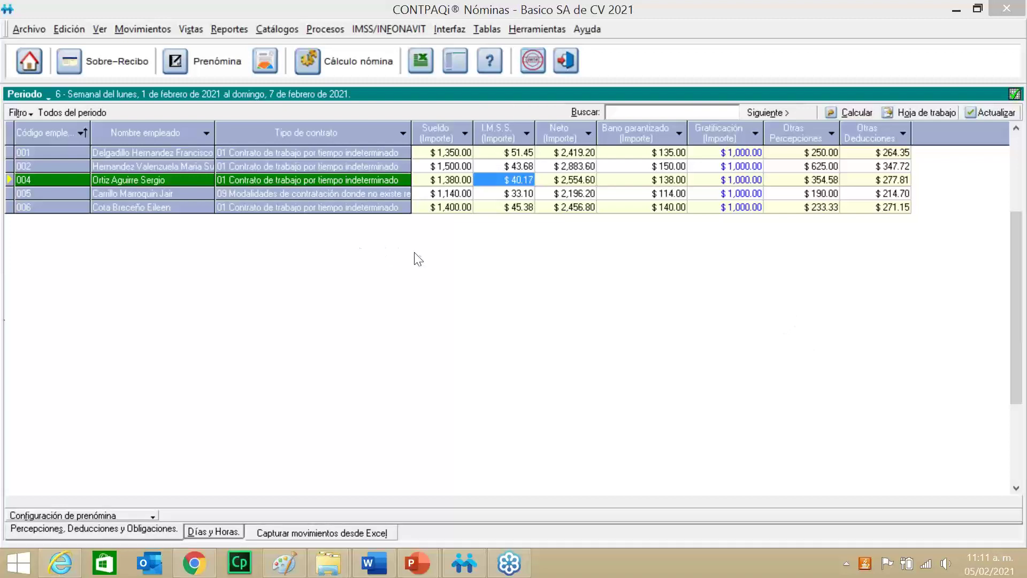
Open the period catalog, review the period configuration of the Semanal type and cancel it without applying changes
{"action": "left_click", "coordinate": [280, 31]}
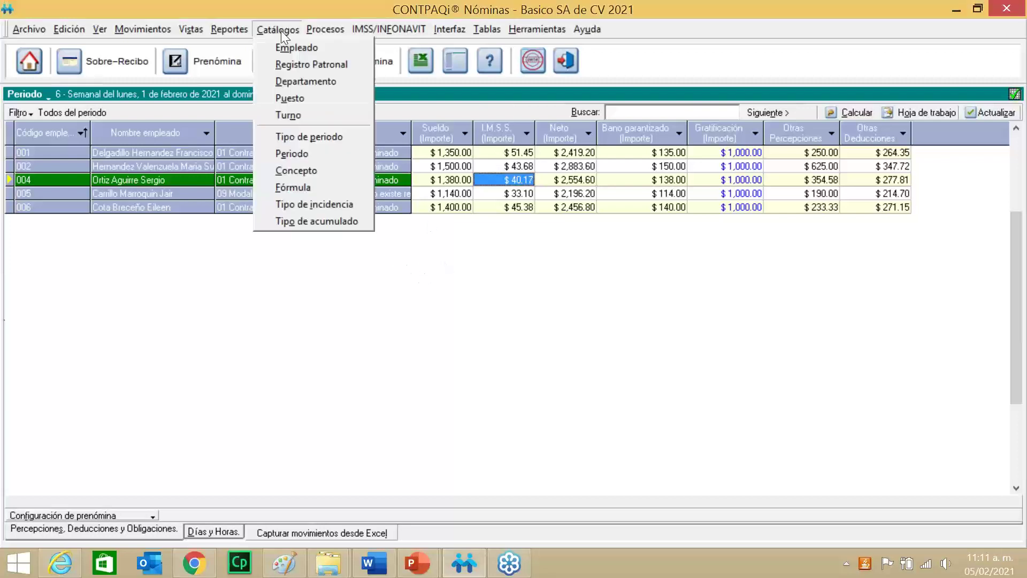
{"action": "left_click", "coordinate": [316, 155]}
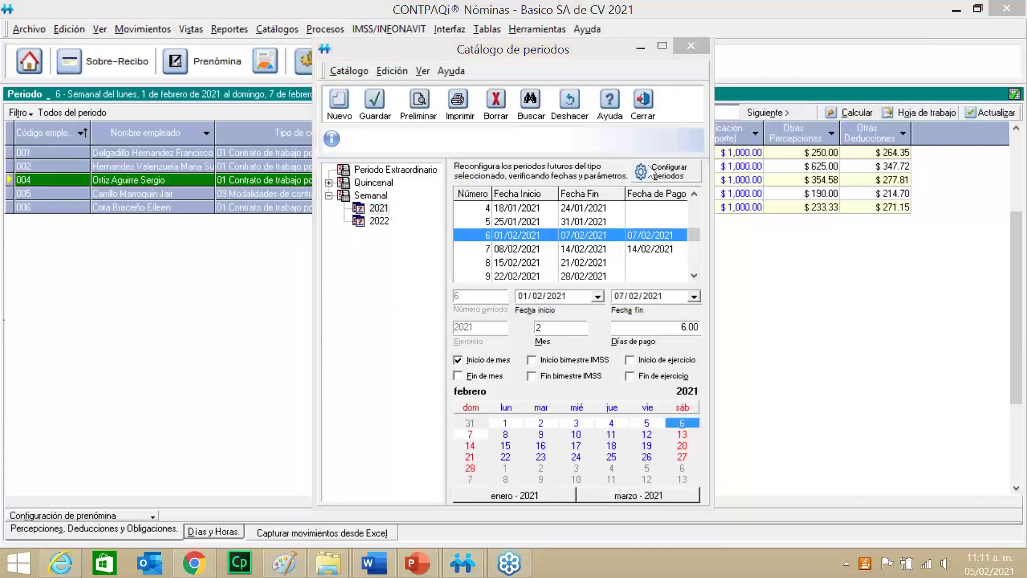
{"action": "left_click", "coordinate": [388, 183]}
{"action": "left_click", "coordinate": [386, 198]}
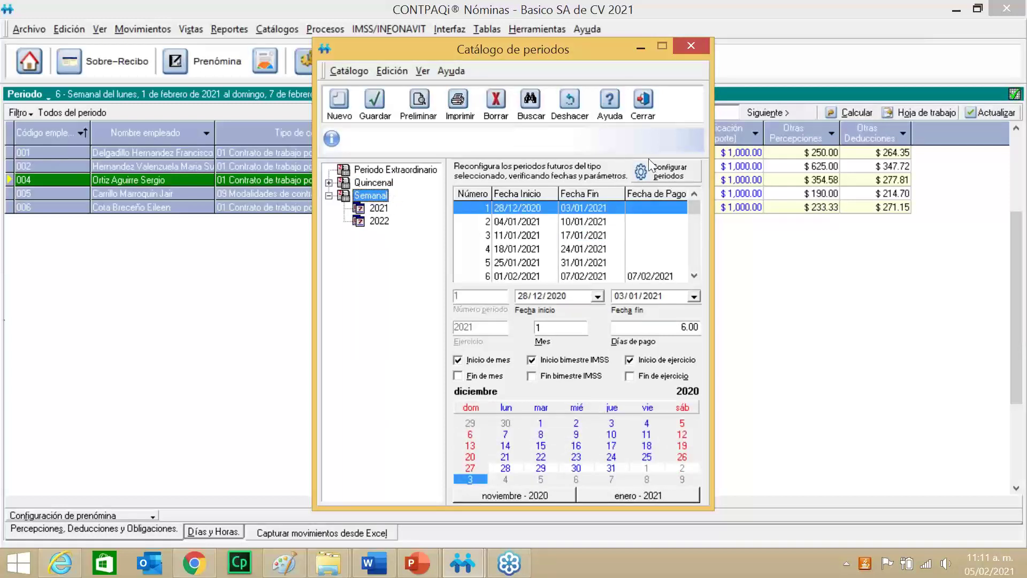
{"action": "left_click", "coordinate": [670, 171]}
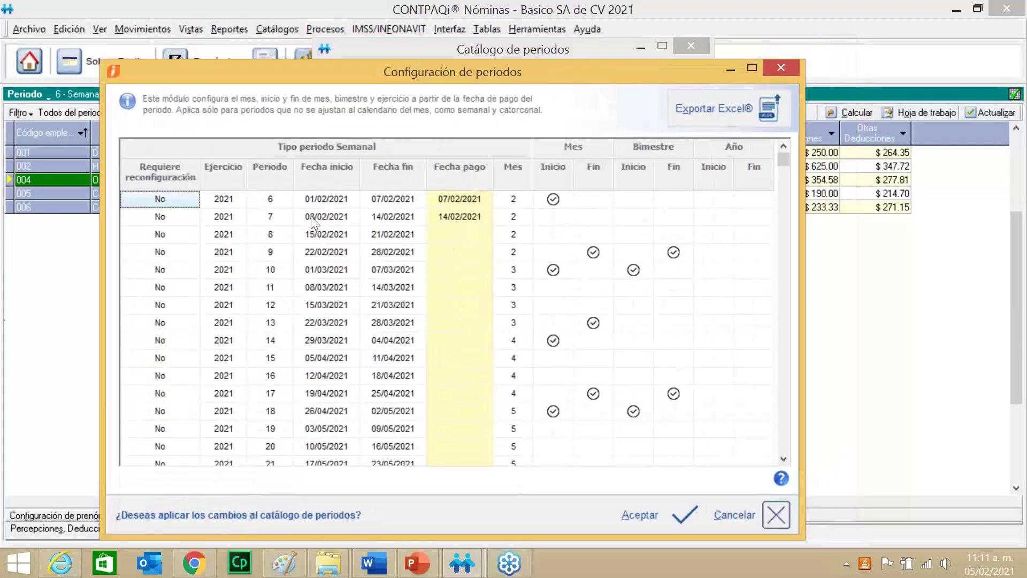
{"action": "left_click_drag", "start_coordinate": [601, 76], "coordinate": [514, 86]}
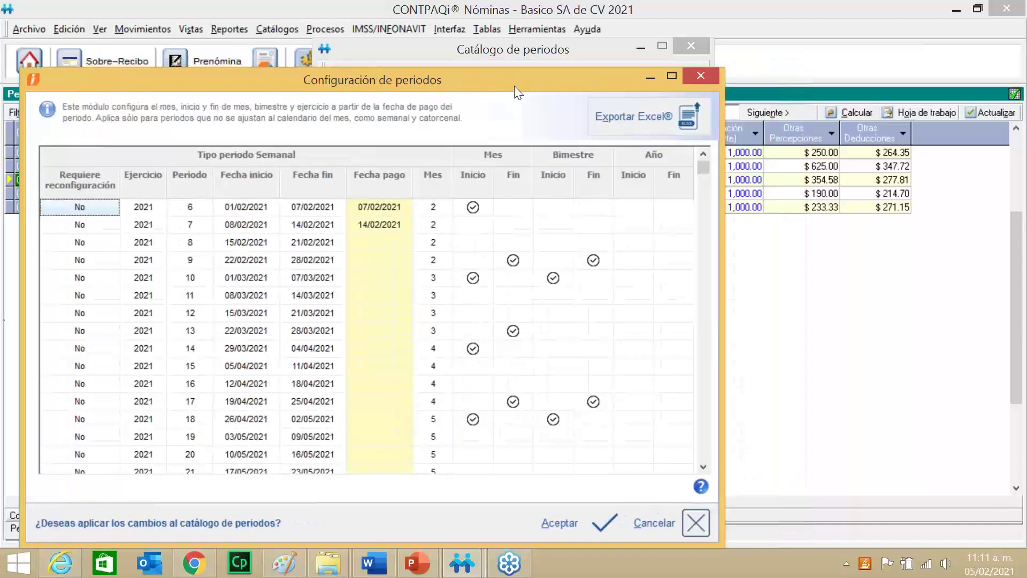
{"action": "left_click", "coordinate": [683, 80]}
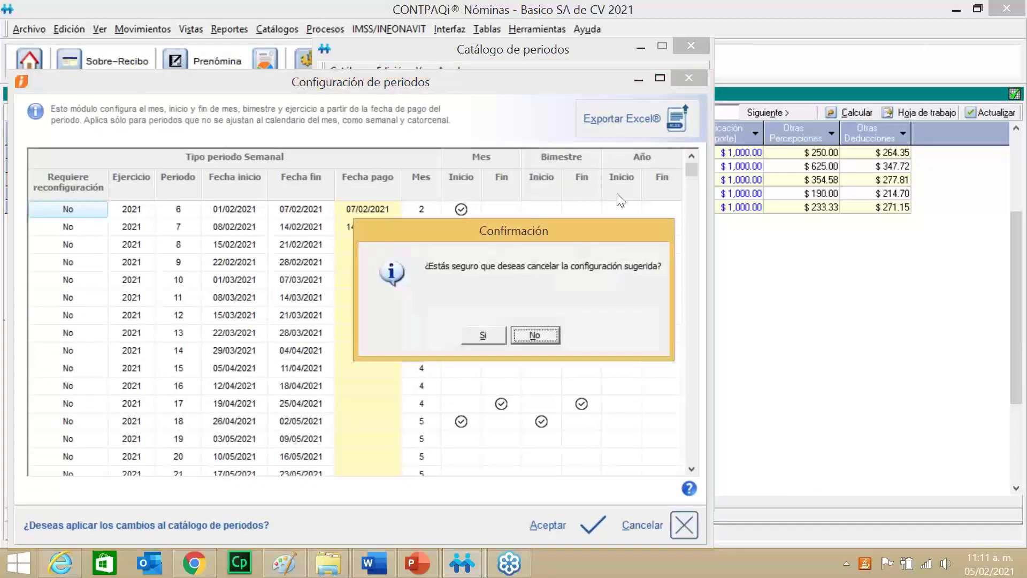
{"action": "left_click", "coordinate": [557, 332]}
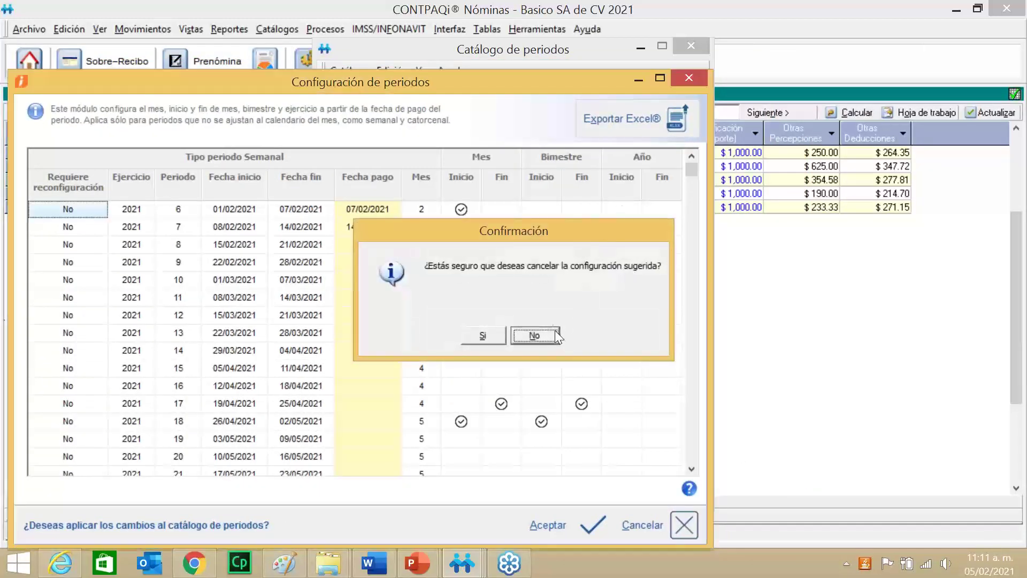
{"action": "left_click", "coordinate": [691, 79]}
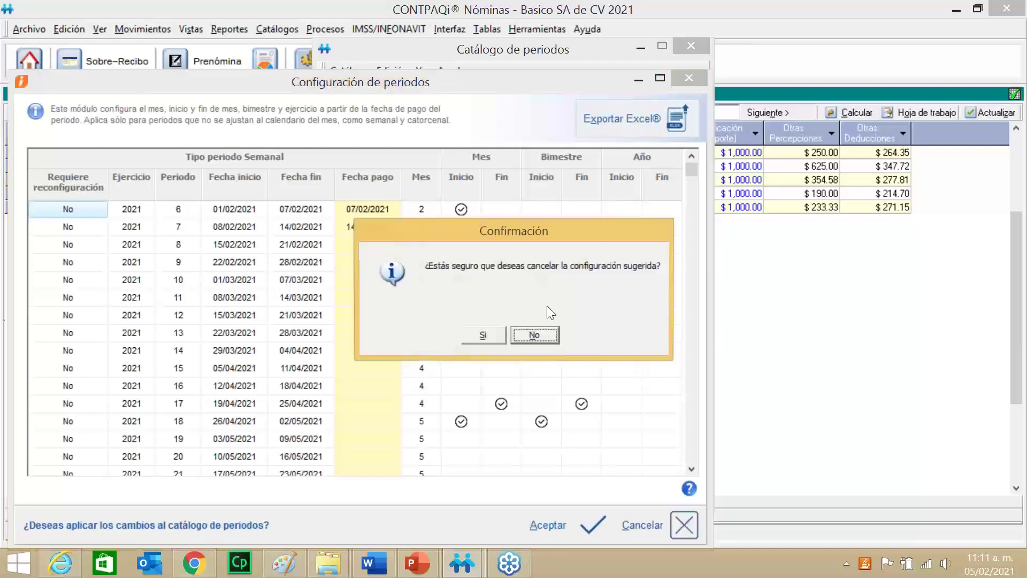
{"action": "left_click", "coordinate": [500, 342]}
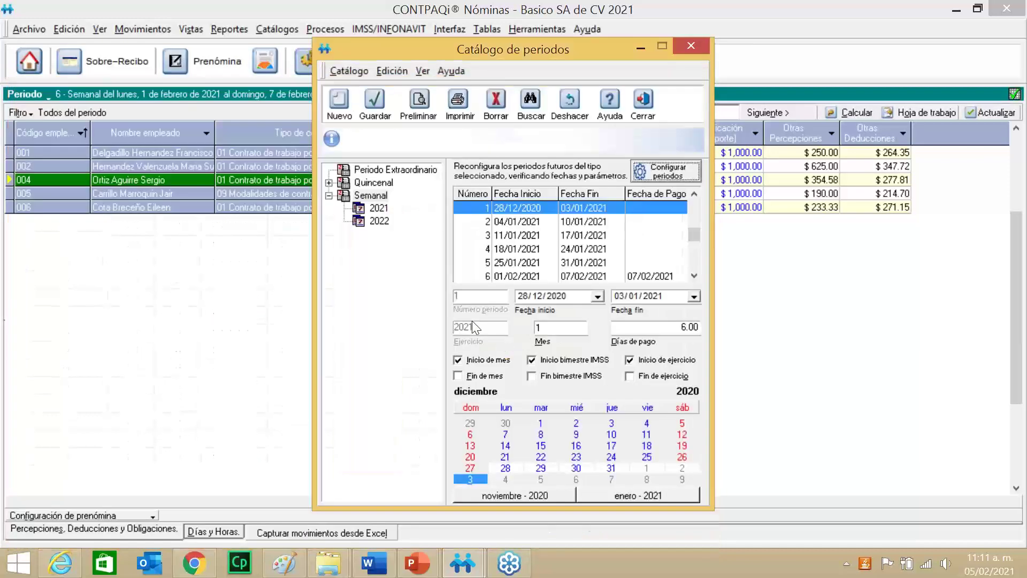
Review the period configuration of the Quincenal type, cancel the suggested configuration and close the period catalog
{"action": "left_click", "coordinate": [377, 183]}
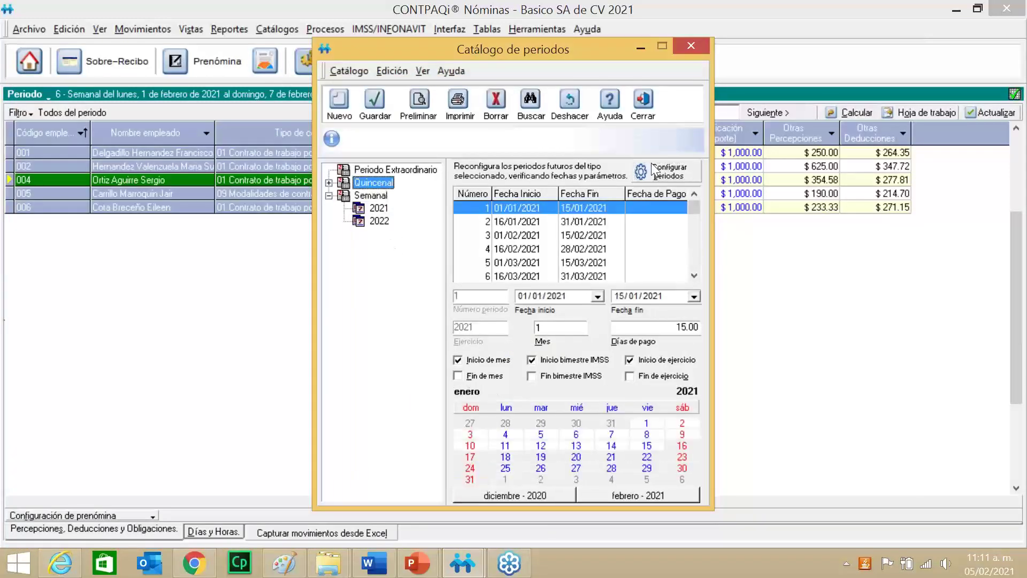
{"action": "left_click", "coordinate": [668, 171]}
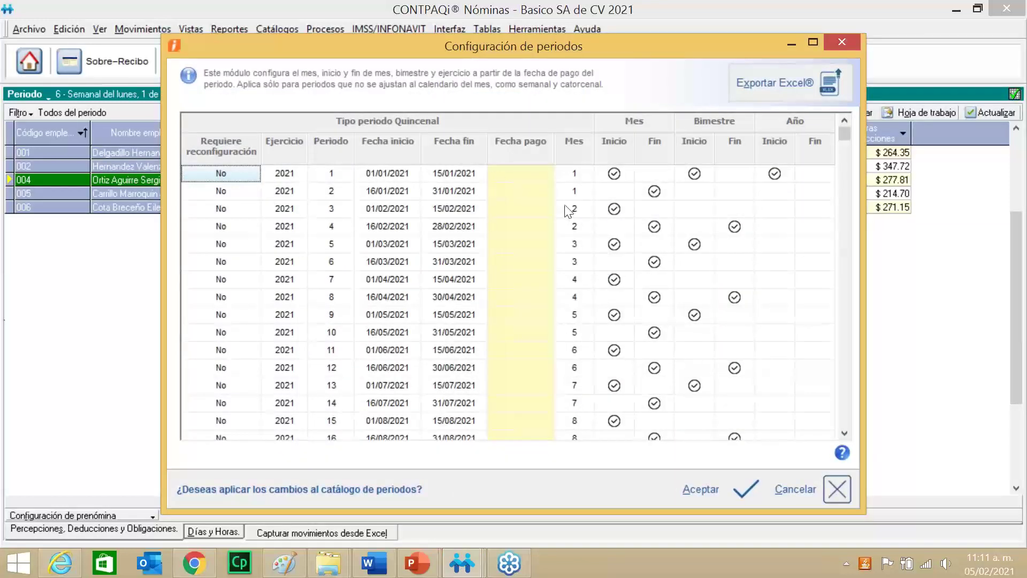
{"action": "left_click_drag", "start_coordinate": [608, 51], "coordinate": [443, 150]}
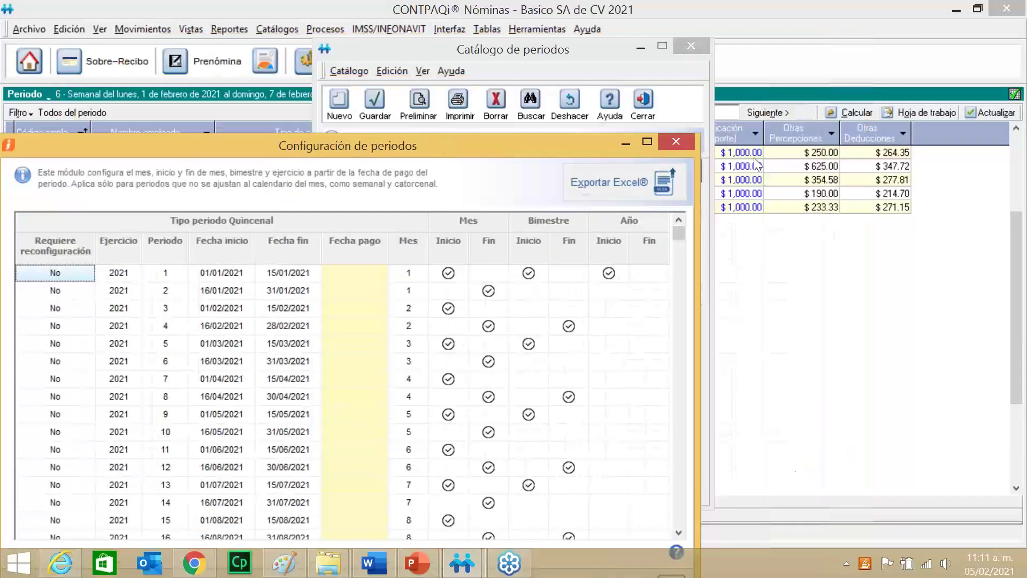
{"action": "left_click", "coordinate": [685, 140]}
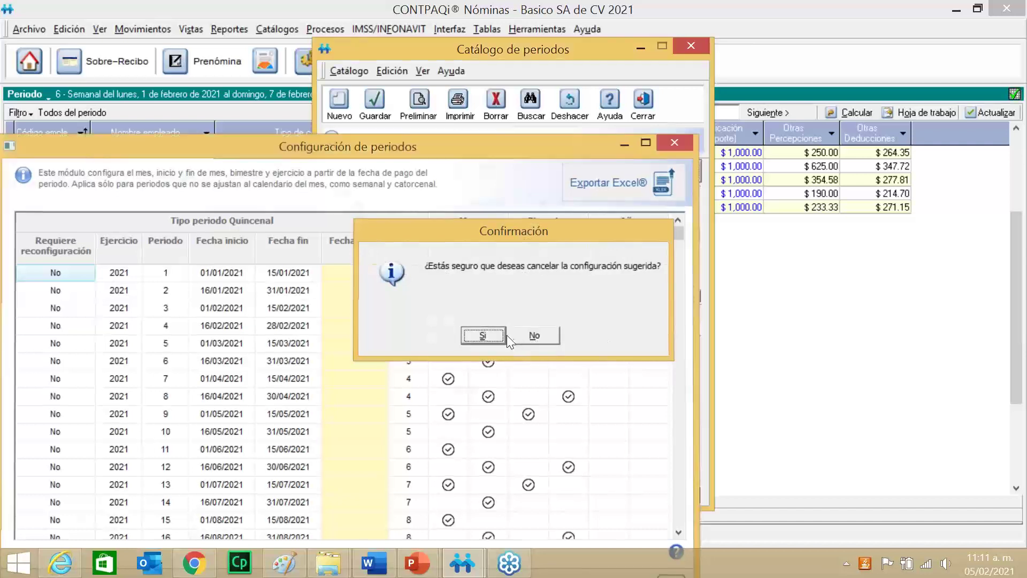
{"action": "left_click", "coordinate": [503, 334]}
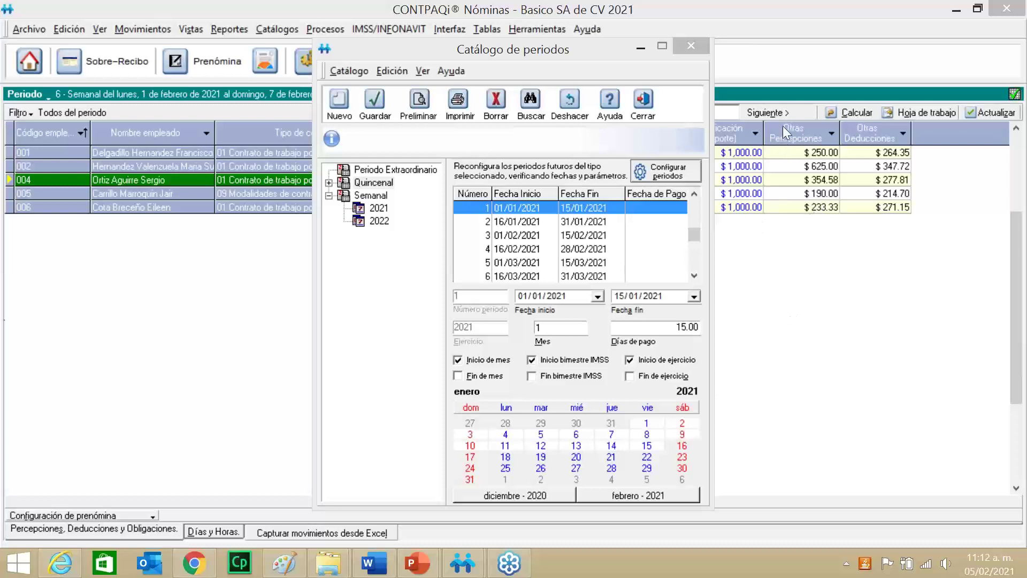
{"action": "left_click", "coordinate": [694, 44]}
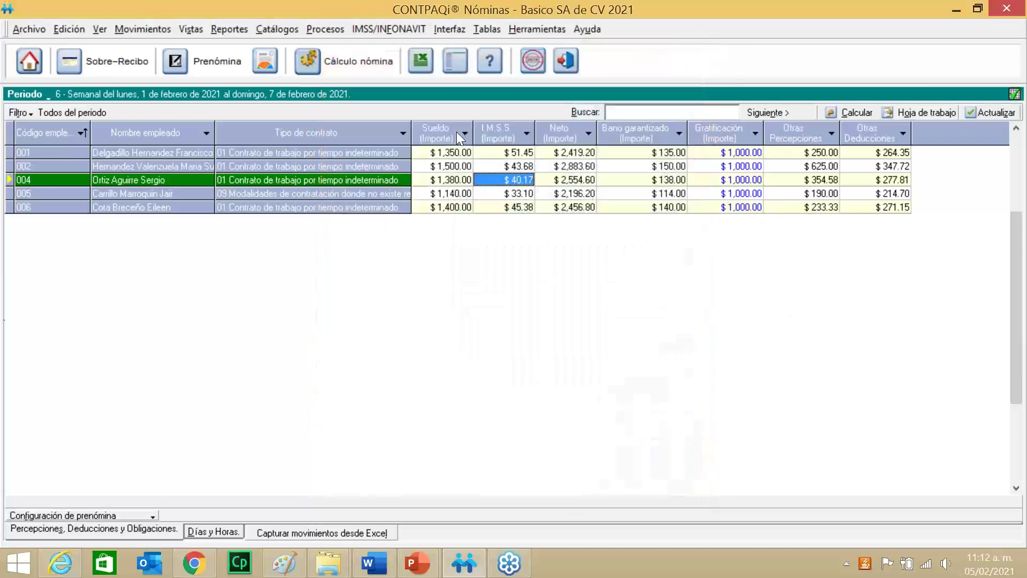
Open the sobre-recibo of employee 001, examine the 99 Ajuste al neto deduction and close the receipt
{"action": "left_click", "coordinate": [375, 152]}
{"action": "right_click", "coordinate": [374, 152]}
{"action": "left_click", "coordinate": [396, 159]}
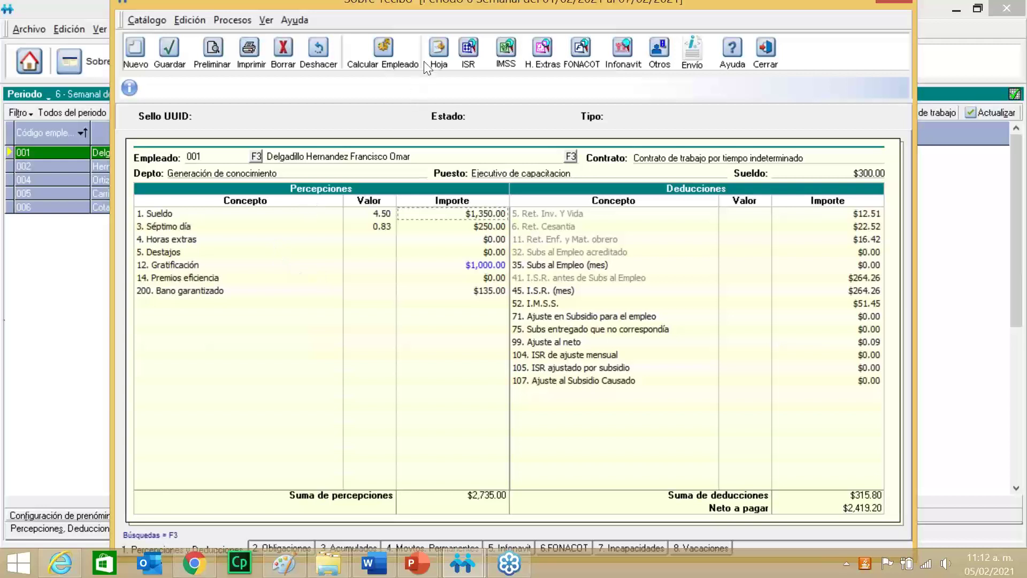
{"action": "left_click_drag", "start_coordinate": [472, 6], "coordinate": [355, 64]}
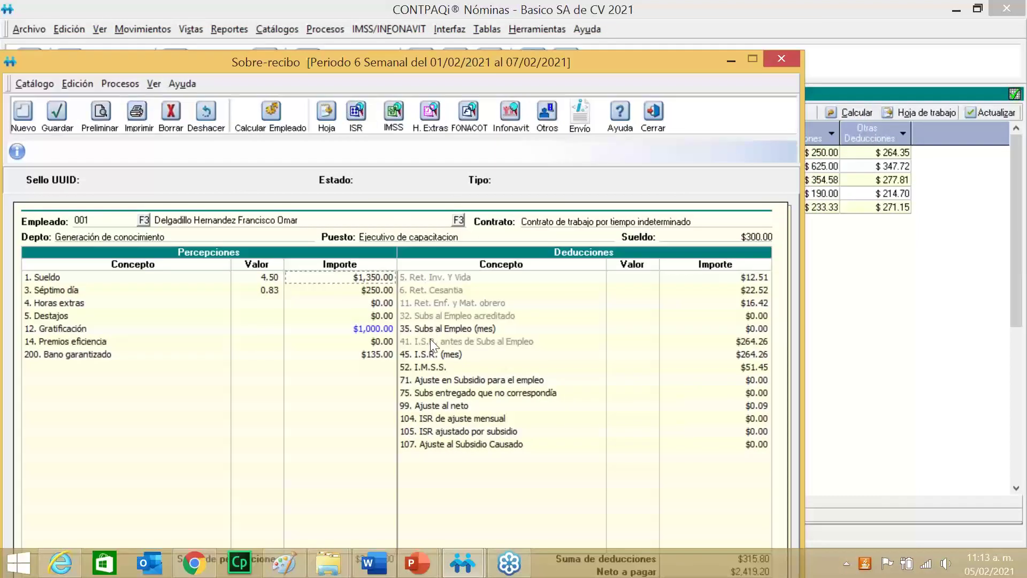
{"action": "left_click", "coordinate": [441, 406]}
{"action": "left_click", "coordinate": [772, 59]}
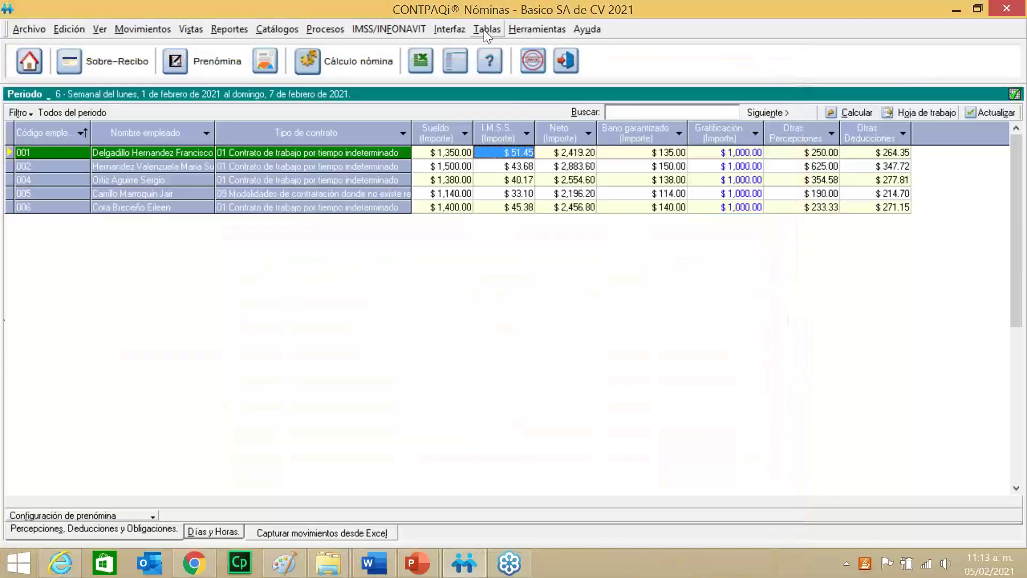
Set VeinteCentavos to 0 in the company table RepartoMonetario, save the table and close the catalog
{"action": "left_click", "coordinate": [484, 30]}
{"action": "left_click", "coordinate": [507, 47]}
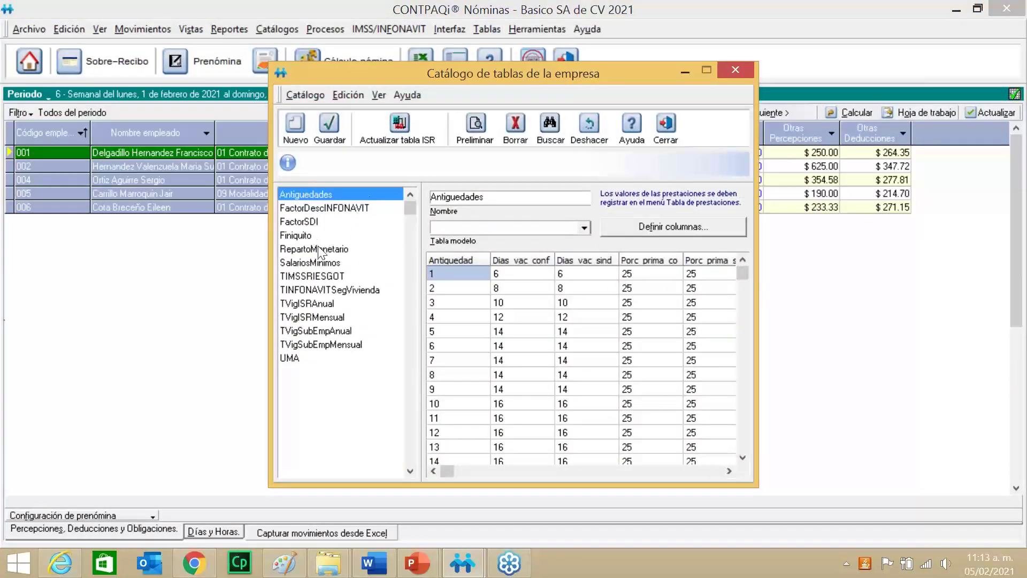
{"action": "left_click", "coordinate": [319, 249]}
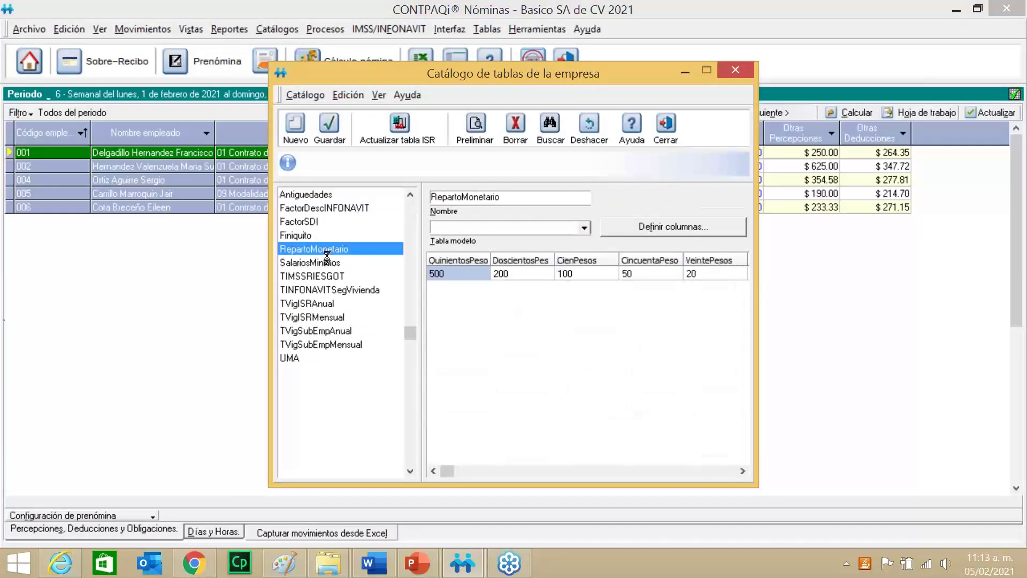
{"action": "left_click", "coordinate": [742, 471]}
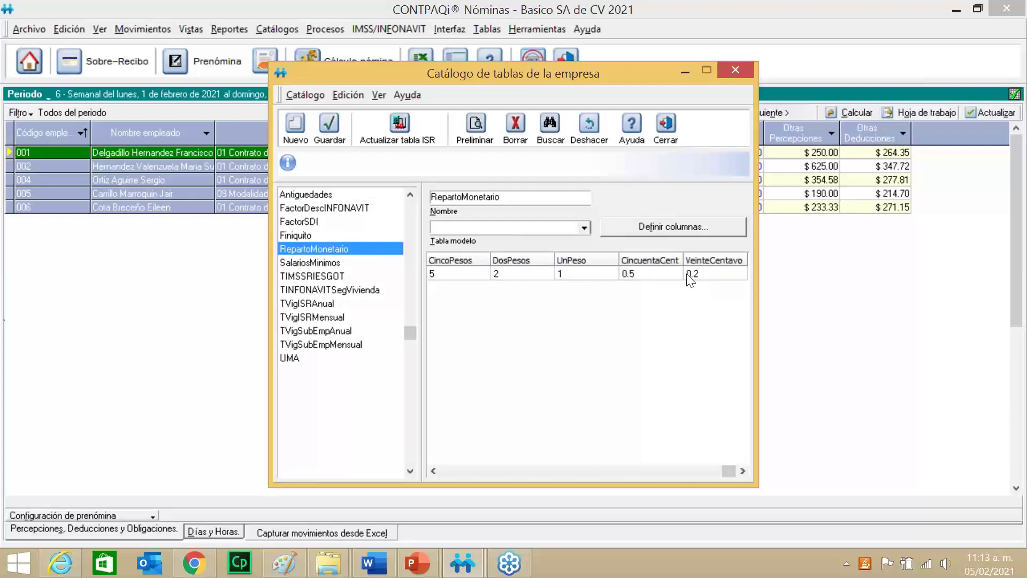
{"action": "left_click", "coordinate": [704, 276]}
{"action": "left_click", "coordinate": [703, 275]}
{"action": "left_click", "coordinate": [702, 273]}
{"action": "left_click_drag", "start_coordinate": [702, 274], "coordinate": [683, 278]}
{"action": "type", "text": "0"}
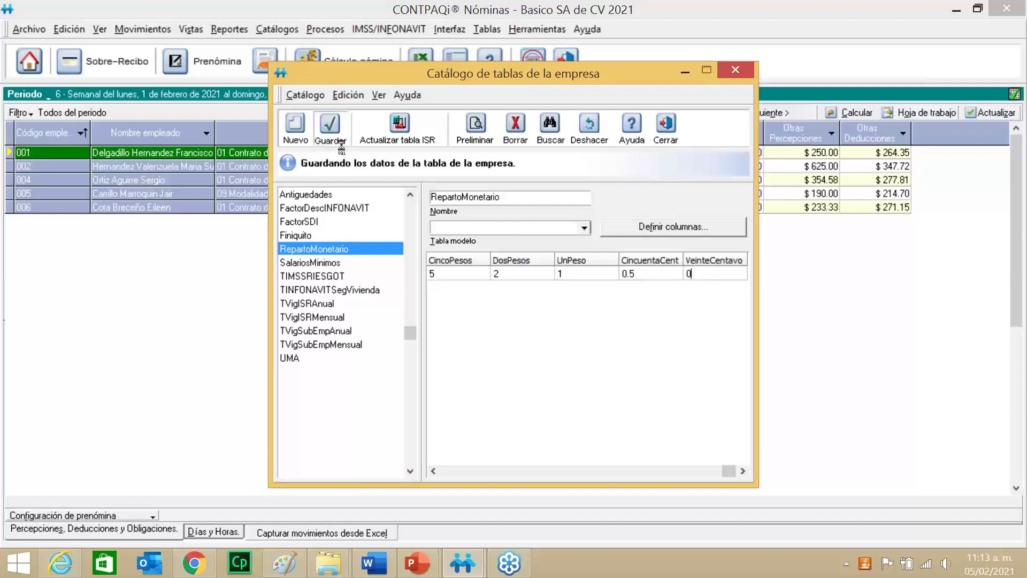
{"action": "left_click", "coordinate": [328, 128]}
{"action": "left_click", "coordinate": [664, 133]}
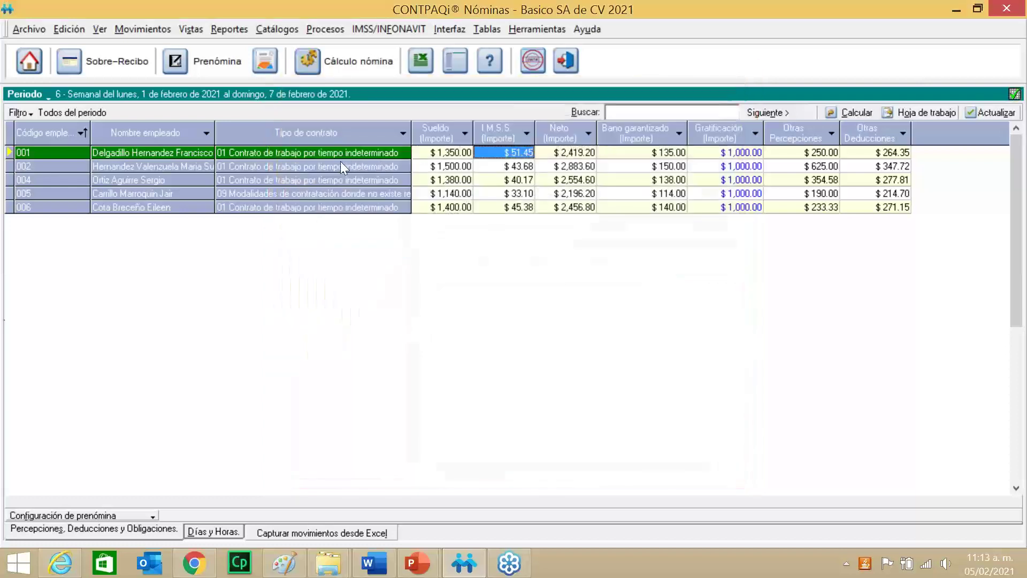
Open employee 001's sobre-recibo, switch to Paint to paste a screenshot of it for comparison, and return to the payroll
{"action": "right_click", "coordinate": [334, 153]}
{"action": "left_click", "coordinate": [353, 168]}
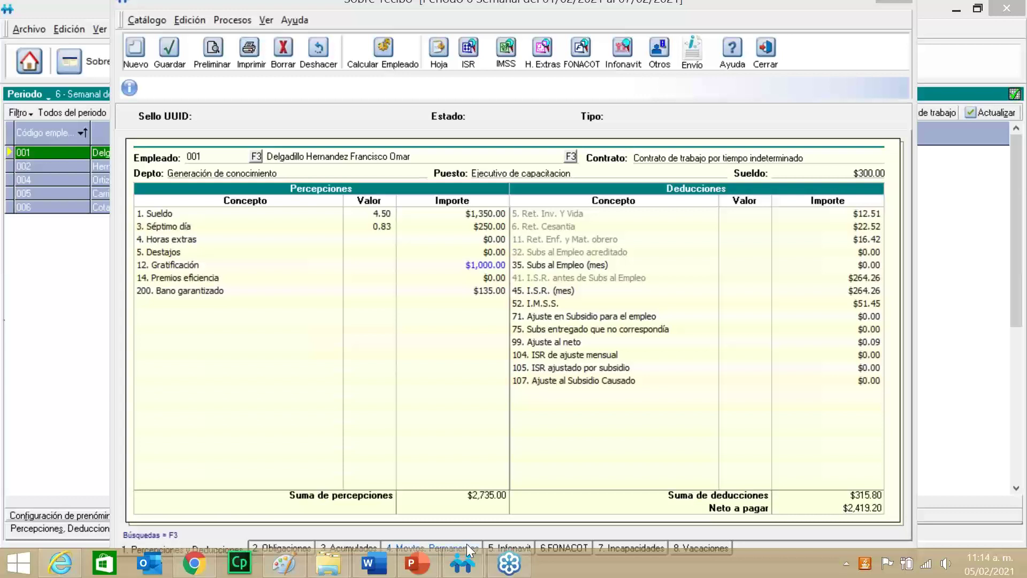
{"action": "left_click", "coordinate": [284, 569]}
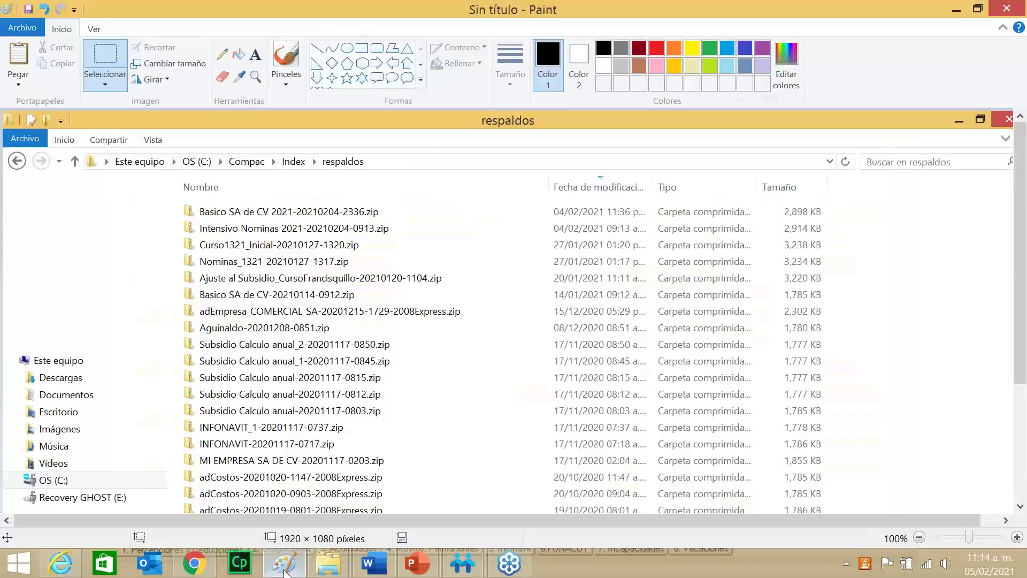
{"action": "key", "text": "ctrl+v"}
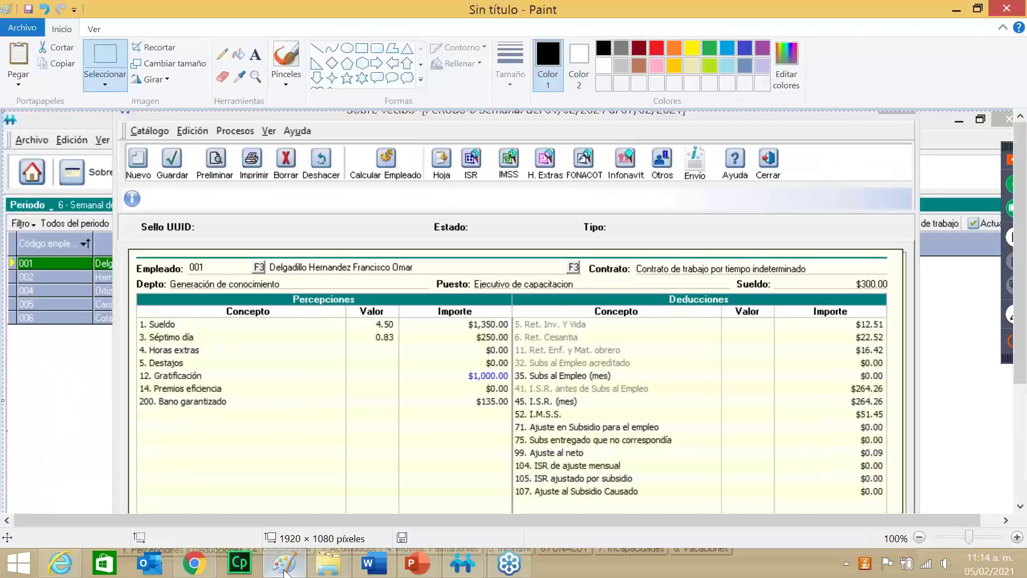
{"action": "mouse_move", "coordinate": [549, 266]}
{"action": "left_mouse_down"}
{"action": "mouse_move", "coordinate": [501, 260]}
{"action": "mouse_move", "coordinate": [514, 137]}
{"action": "left_mouse_up"}
{"action": "left_click", "coordinate": [957, 10]}
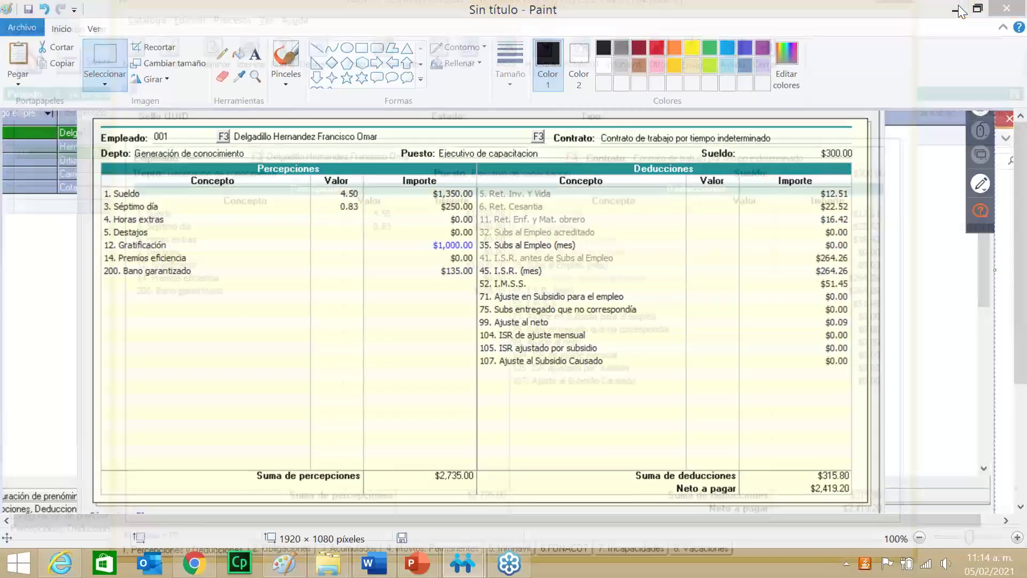
Recalculate employee 001 from the sobre-recibo, check the Ajuste al neto deduction and close the receipt
{"action": "left_click", "coordinate": [417, 63]}
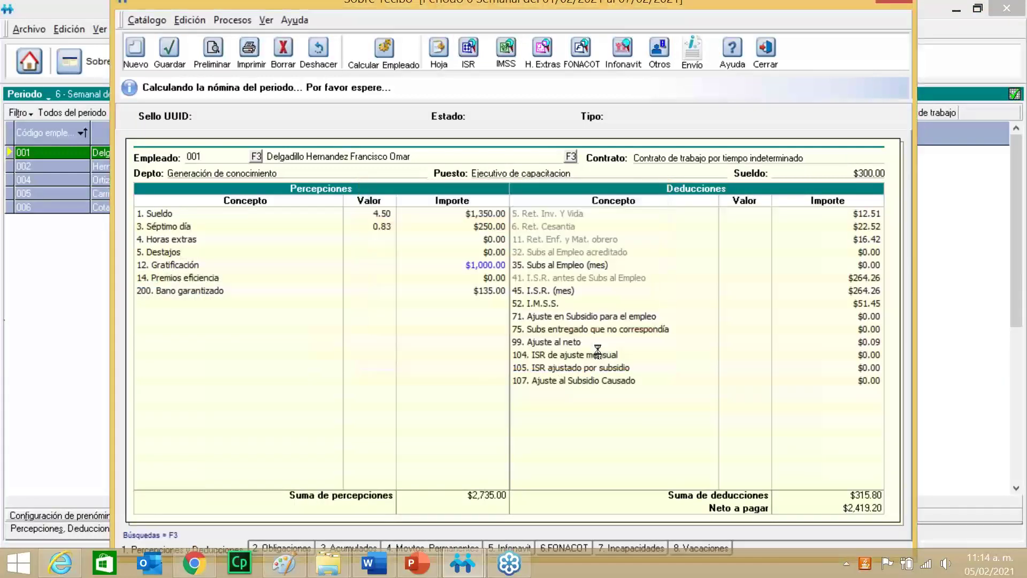
{"action": "left_click", "coordinate": [531, 342]}
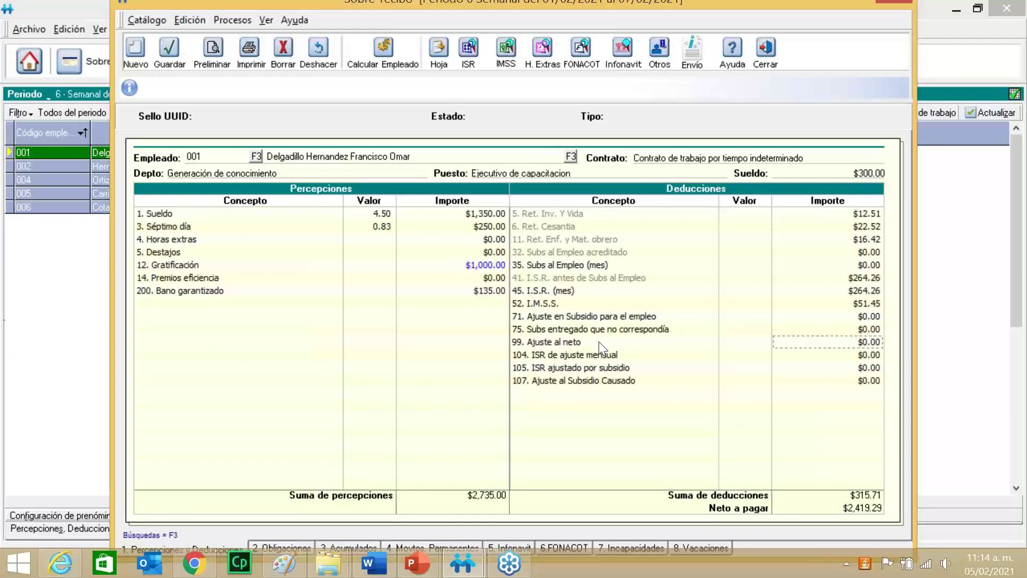
{"action": "left_click", "coordinate": [765, 50]}
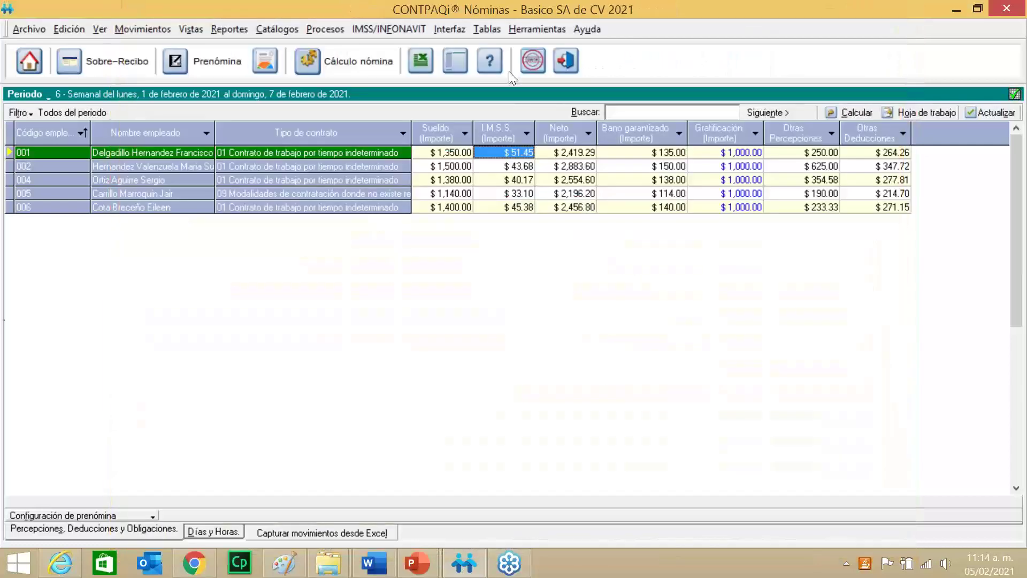
Turn off Imprimir for deduction concept 99 Ajuste al neto, save the concept and close the concept catalog
{"action": "left_click", "coordinate": [288, 28]}
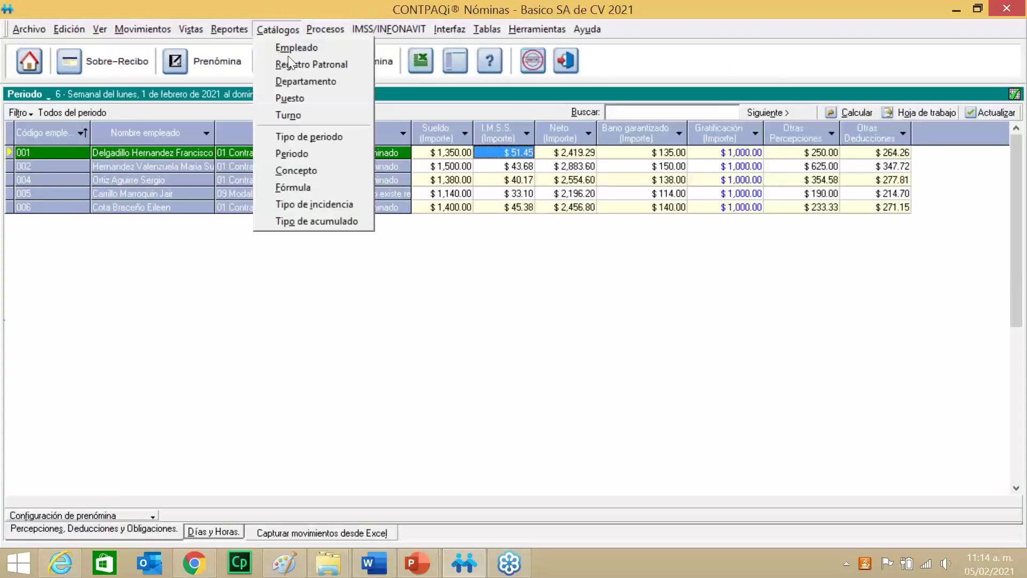
{"action": "left_click", "coordinate": [310, 170]}
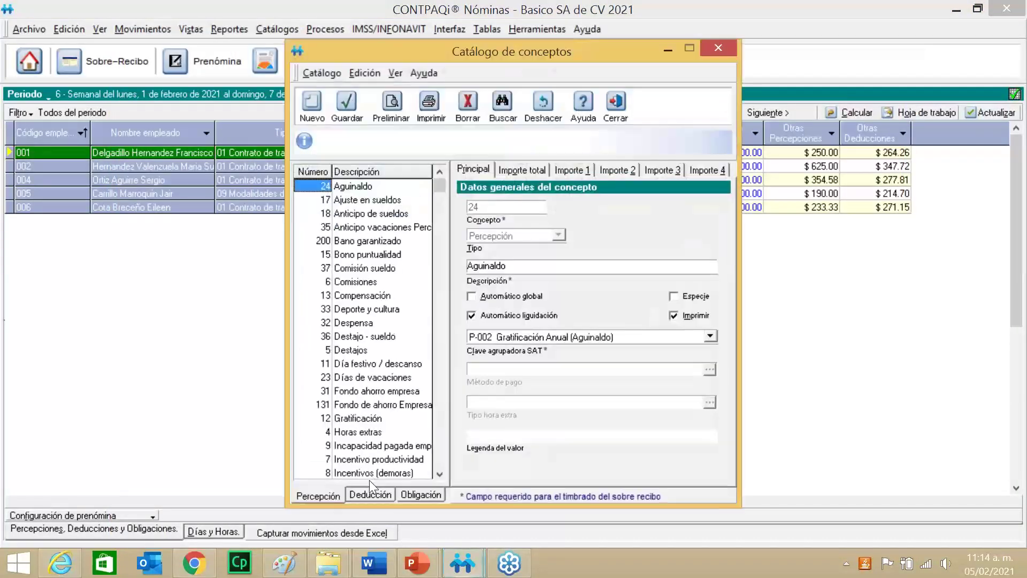
{"action": "left_click", "coordinate": [371, 493]}
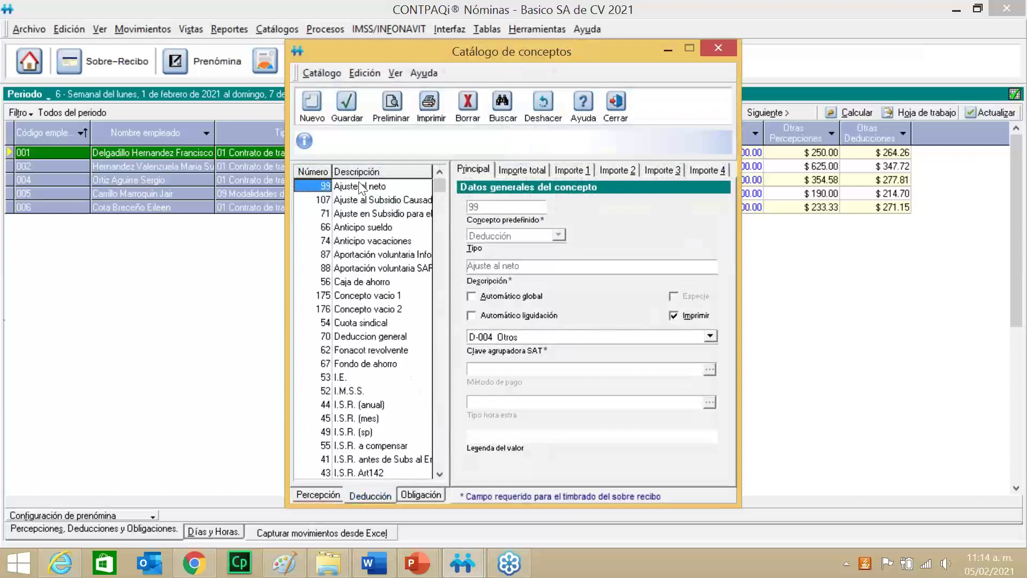
{"action": "left_click", "coordinate": [362, 187]}
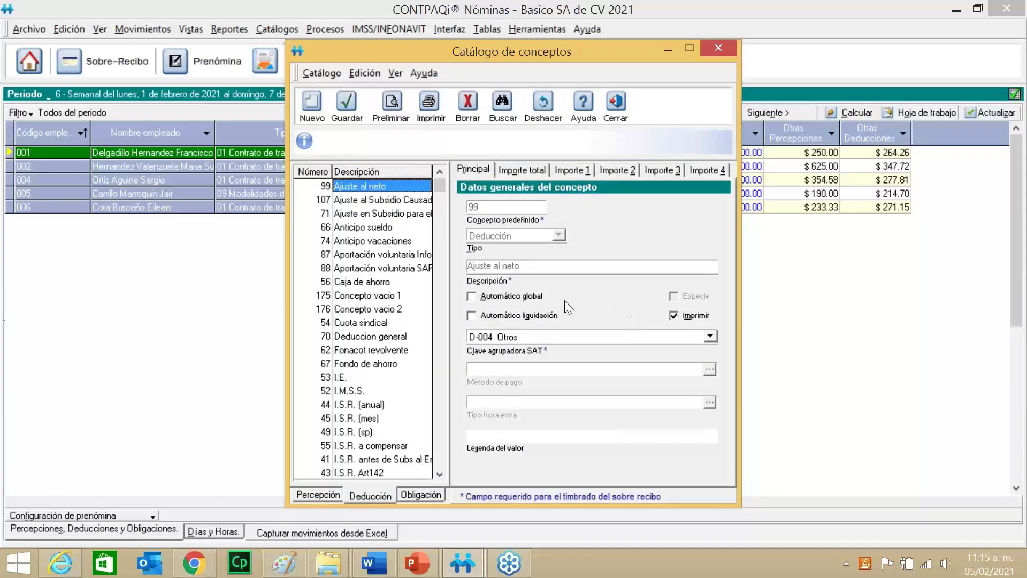
{"action": "left_click", "coordinate": [674, 316]}
{"action": "left_click", "coordinate": [340, 105]}
{"action": "left_click", "coordinate": [617, 107]}
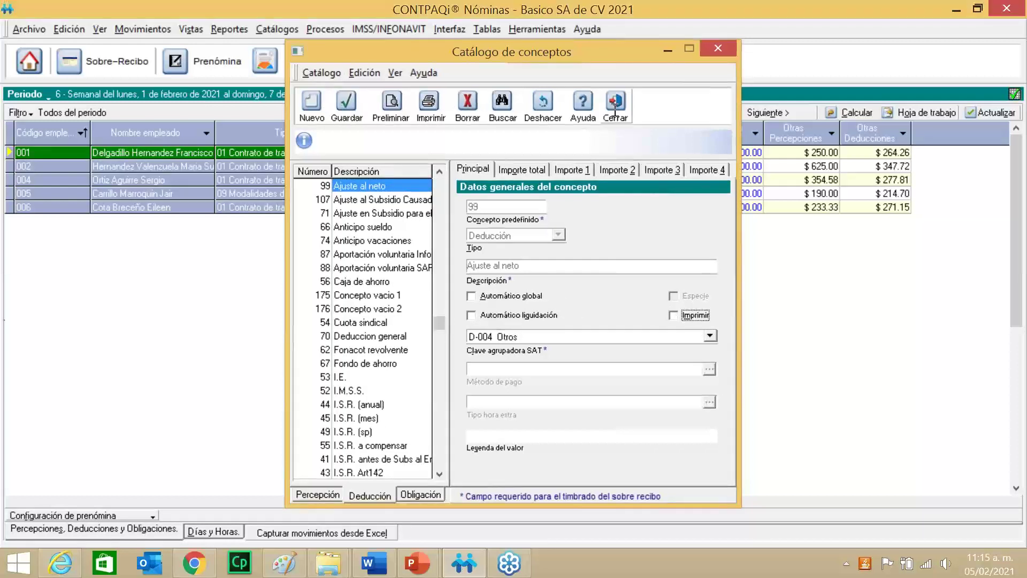
Examine the full list of automatic concepts in employee 003's calculation settings and close the employee catalog
{"action": "left_click", "coordinate": [284, 33]}
{"action": "left_click", "coordinate": [291, 46]}
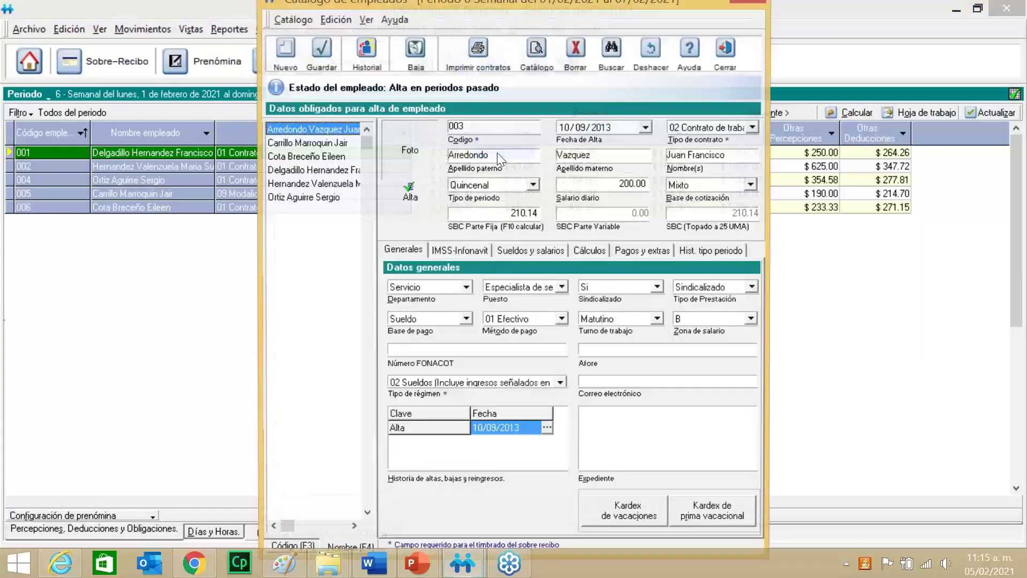
{"action": "left_click", "coordinate": [589, 251]}
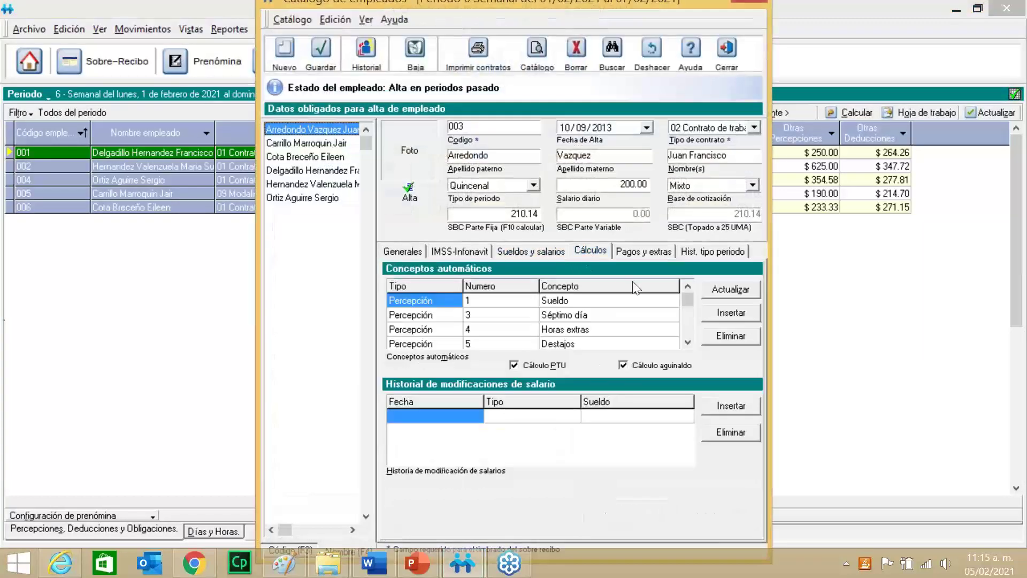
{"action": "left_click", "coordinate": [688, 343]}
{"action": "left_click", "coordinate": [688, 341]}
{"action": "left_click", "coordinate": [688, 342]}
{"action": "left_click", "coordinate": [688, 341]}
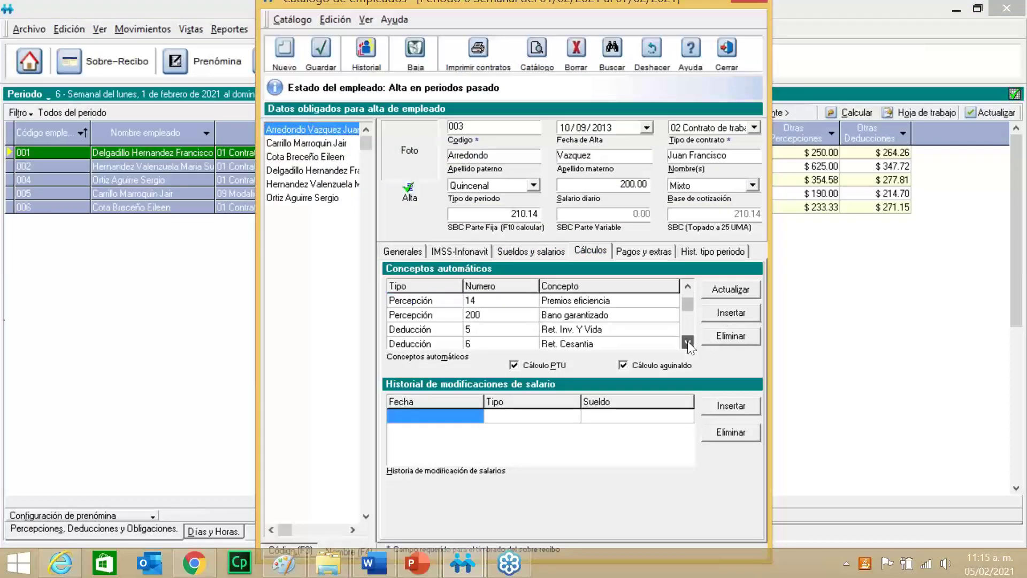
{"action": "left_click", "coordinate": [688, 342]}
{"action": "left_click", "coordinate": [688, 342]}
{"action": "left_click", "coordinate": [688, 341]}
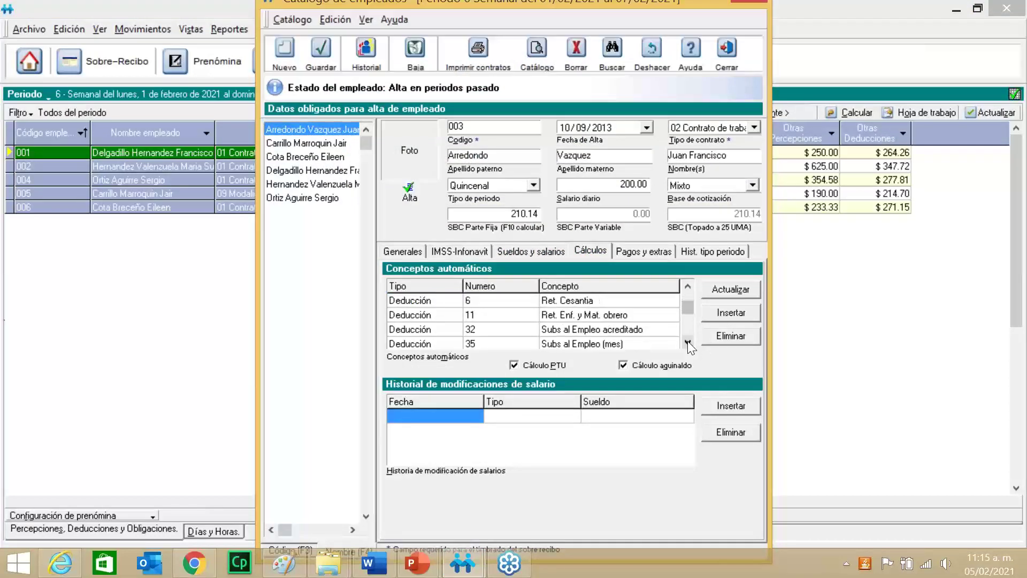
{"action": "left_click", "coordinate": [688, 342]}
{"action": "left_click", "coordinate": [688, 341]}
{"action": "left_click", "coordinate": [688, 341]}
{"action": "left_click", "coordinate": [687, 341]}
{"action": "left_click", "coordinate": [688, 342]}
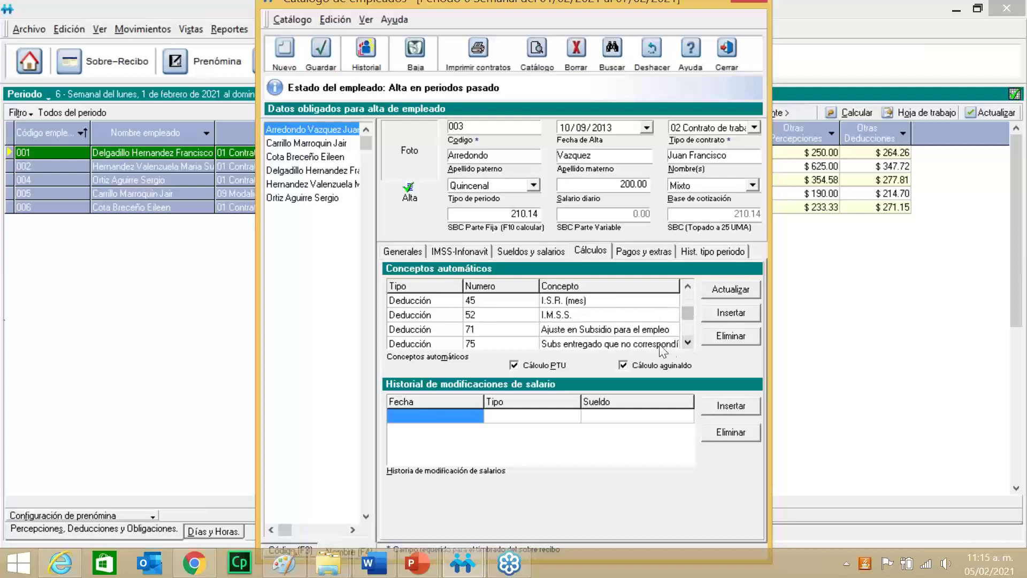
{"action": "left_click", "coordinate": [688, 343]}
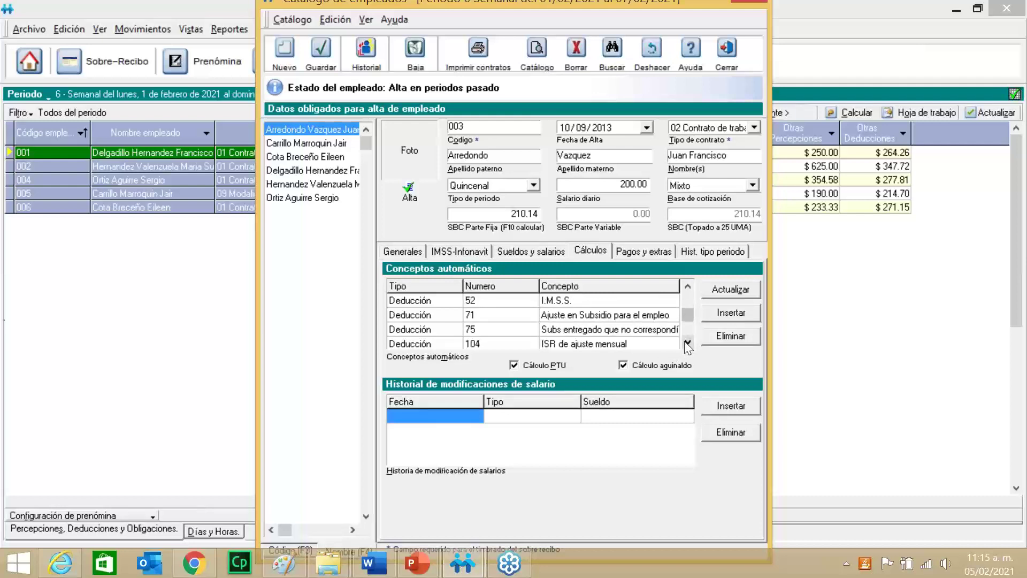
{"action": "left_click", "coordinate": [687, 343]}
{"action": "left_click", "coordinate": [687, 343]}
{"action": "left_click", "coordinate": [687, 343]}
{"action": "left_click", "coordinate": [687, 342]}
{"action": "left_click", "coordinate": [688, 343]}
{"action": "left_click", "coordinate": [688, 342]}
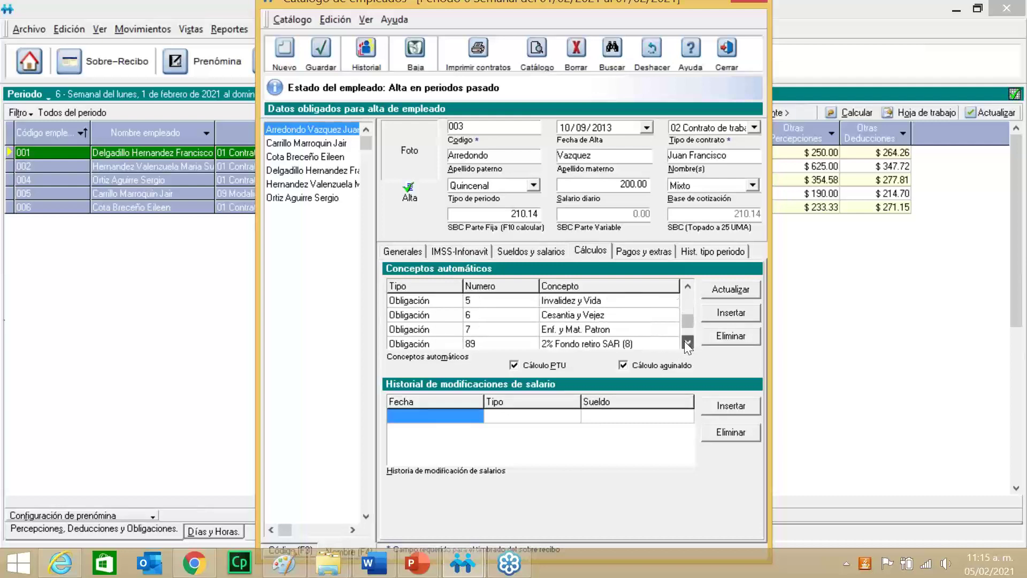
{"action": "left_click", "coordinate": [688, 342]}
{"action": "left_click", "coordinate": [687, 343]}
{"action": "left_click", "coordinate": [687, 343]}
{"action": "left_click", "coordinate": [688, 343]}
{"action": "left_click", "coordinate": [687, 342]}
{"action": "left_click", "coordinate": [687, 343]}
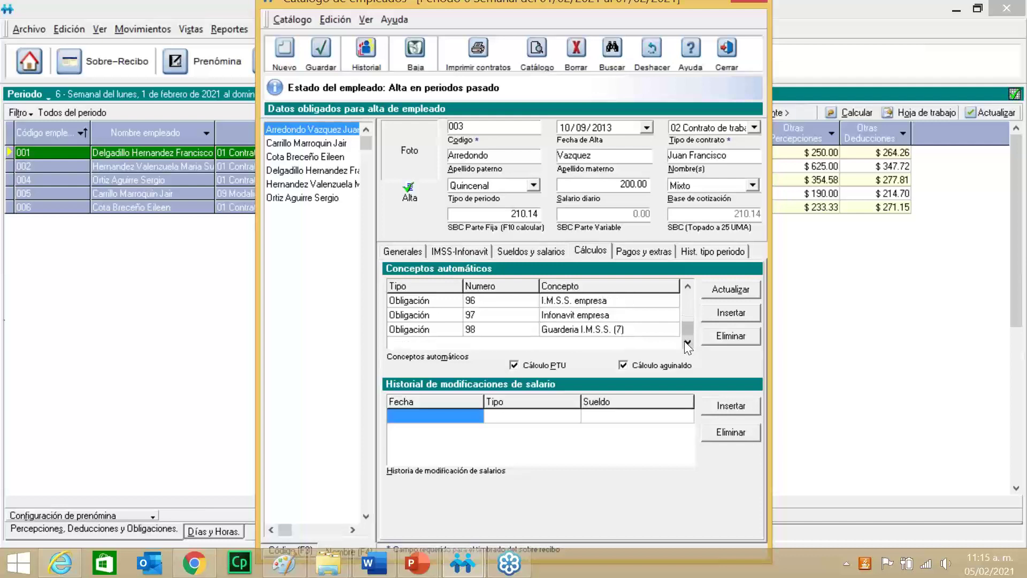
{"action": "left_click", "coordinate": [749, 2]}
Open employee 001's sobre-recibo, recalculate the employee and delete the 99 Ajuste al neto deduction movement
{"action": "right_click", "coordinate": [250, 153]}
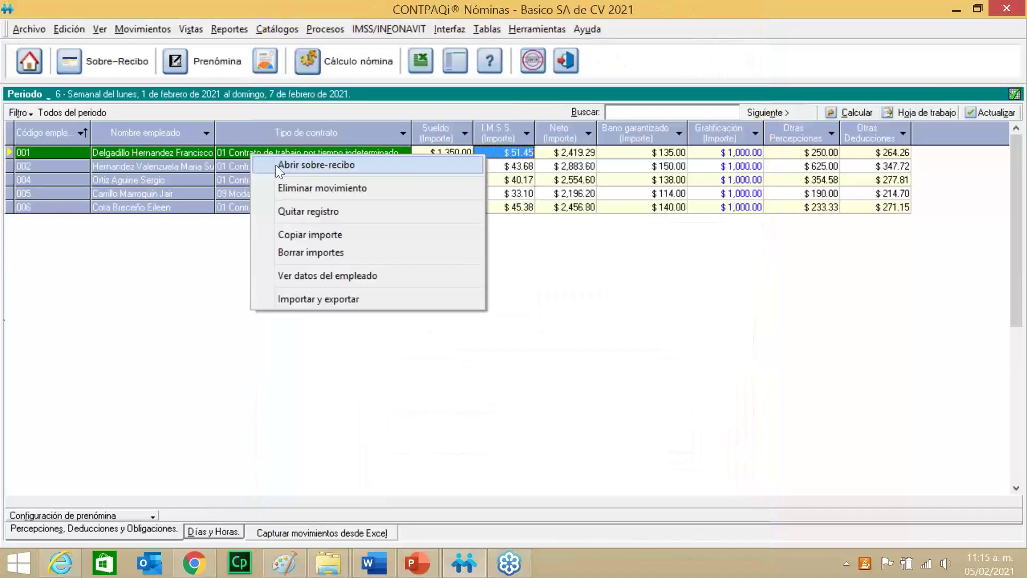
{"action": "key", "text": "Escape"}
{"action": "left_click", "coordinate": [357, 61]}
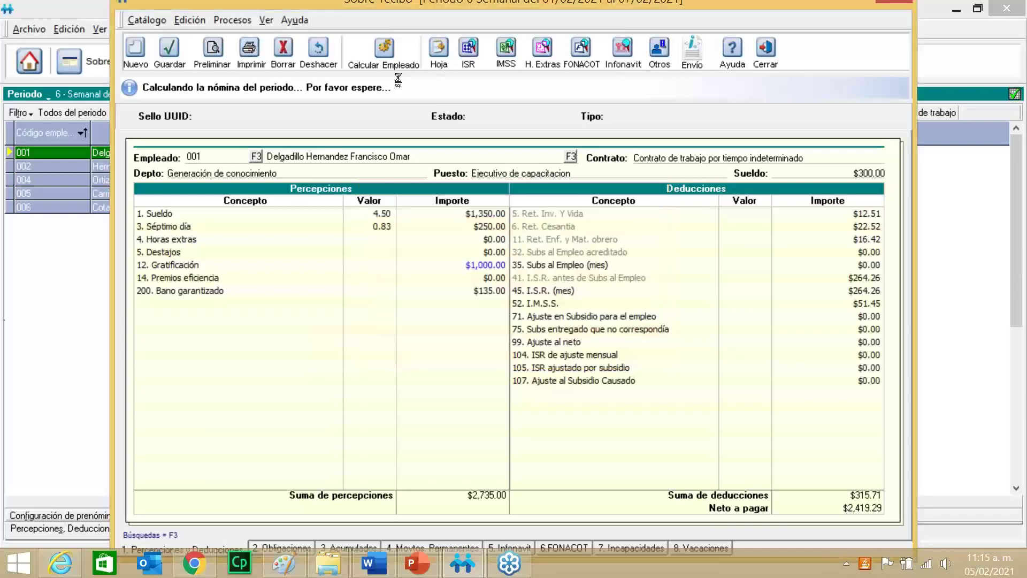
{"action": "right_click", "coordinate": [563, 339]}
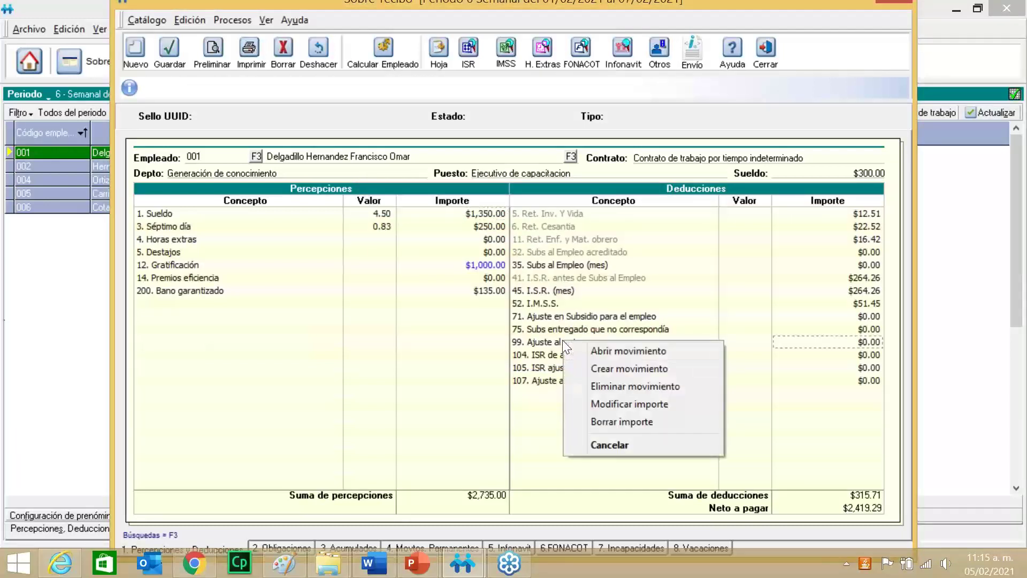
{"action": "left_click", "coordinate": [609, 386]}
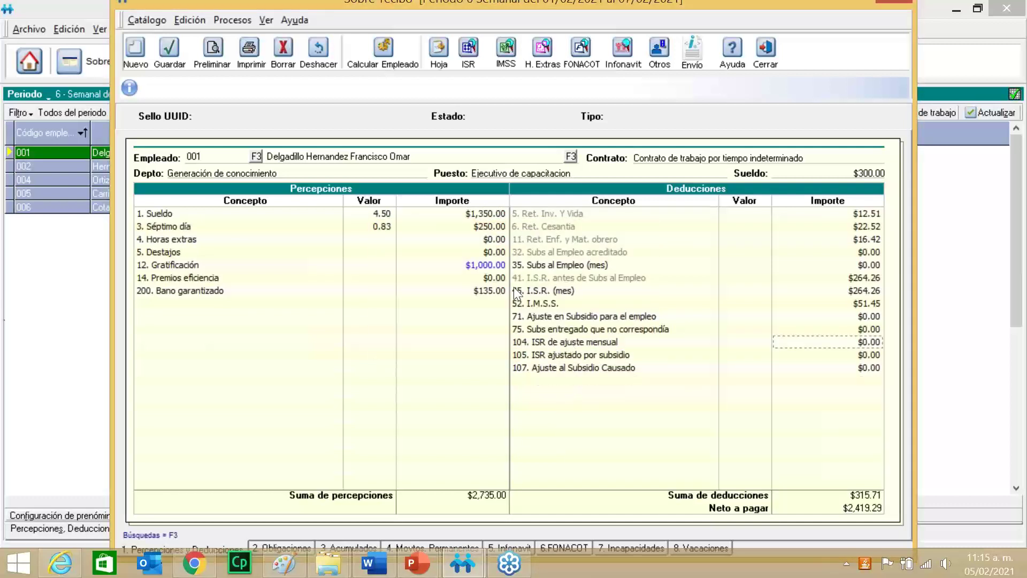
Recalculate the employee to check whether deduction 99 Ajuste al neto is generated again, and close the sobre-recibo
{"action": "left_click", "coordinate": [403, 60]}
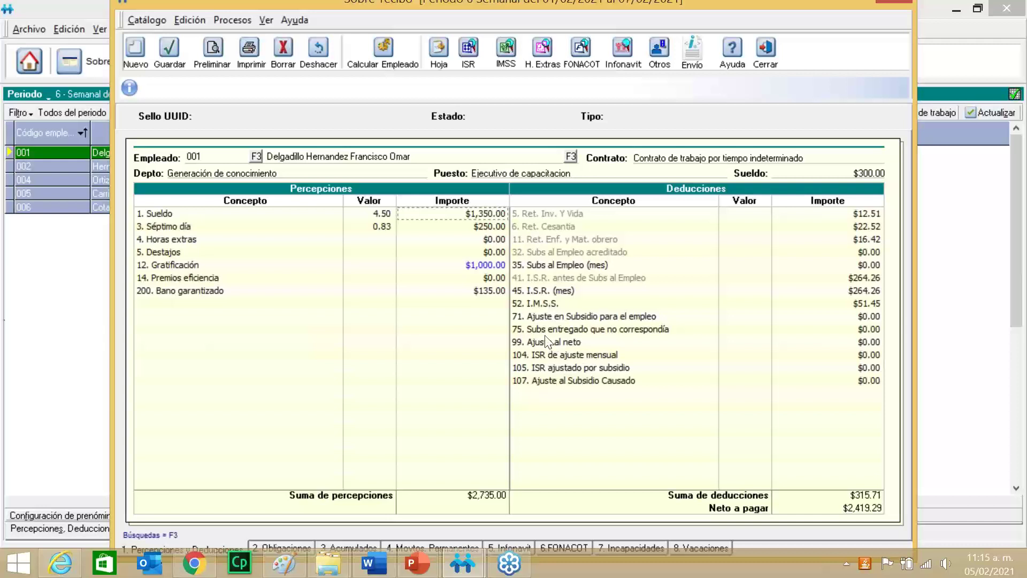
{"action": "right_click", "coordinate": [546, 338]}
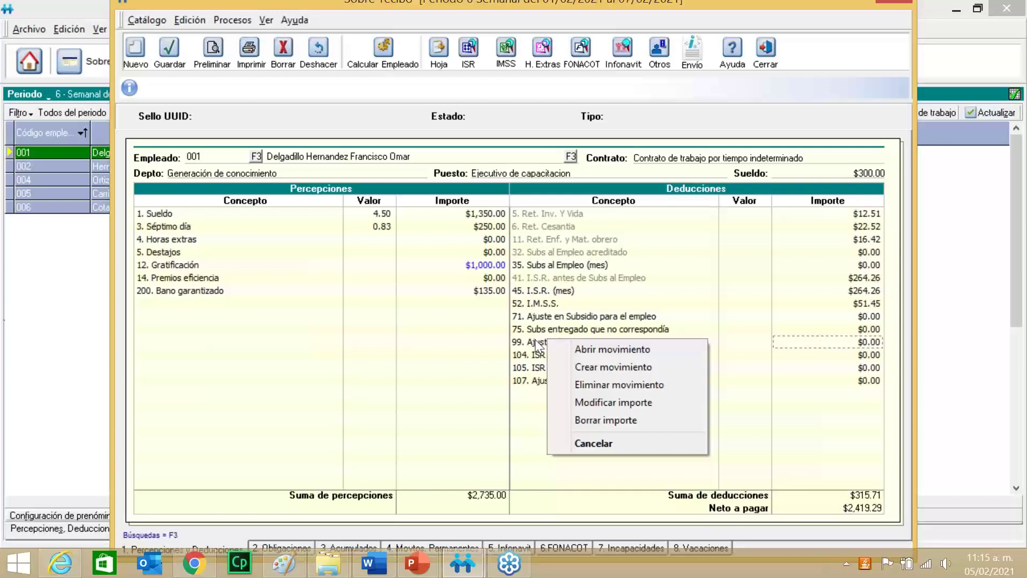
{"action": "left_click", "coordinate": [535, 339]}
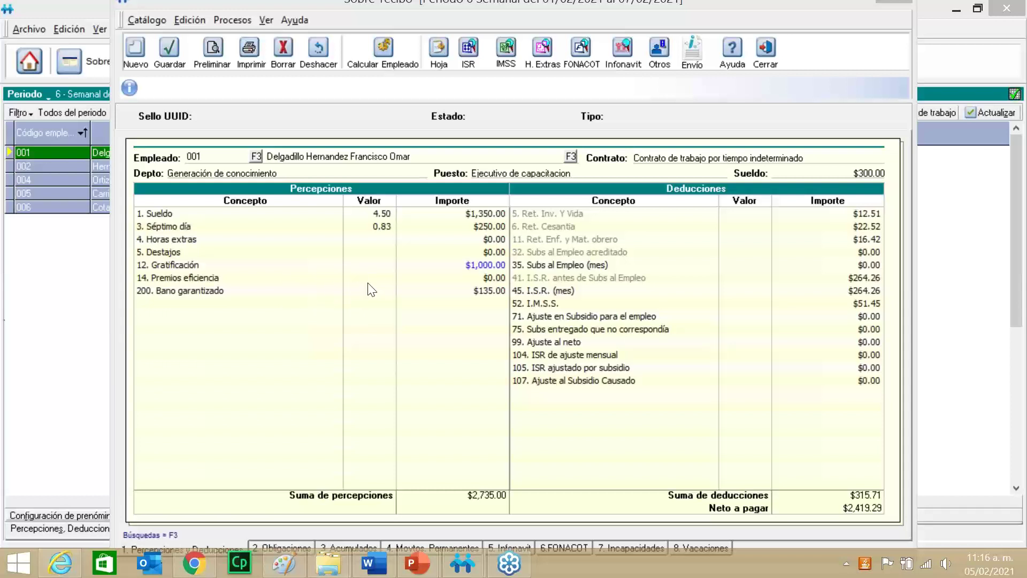
{"action": "left_click", "coordinate": [43, 325]}
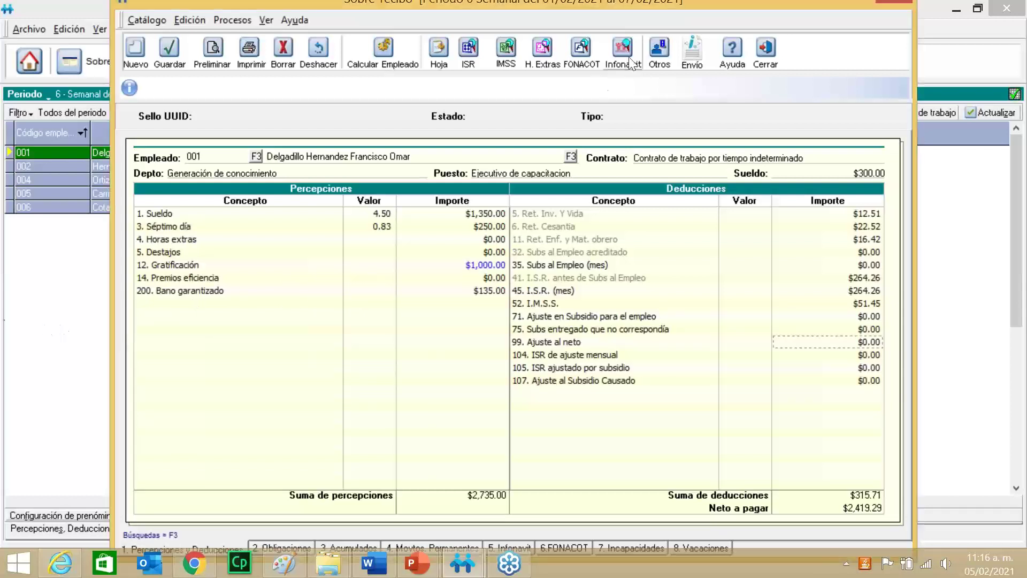
{"action": "left_click", "coordinate": [778, 117]}
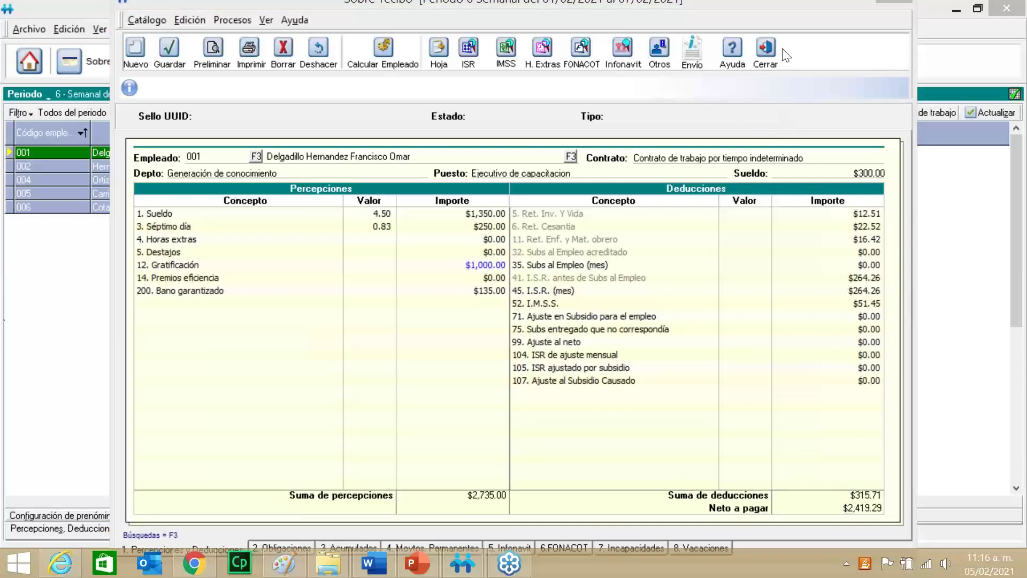
{"action": "left_click", "coordinate": [768, 63]}
{"action": "left_click", "coordinate": [766, 60]}
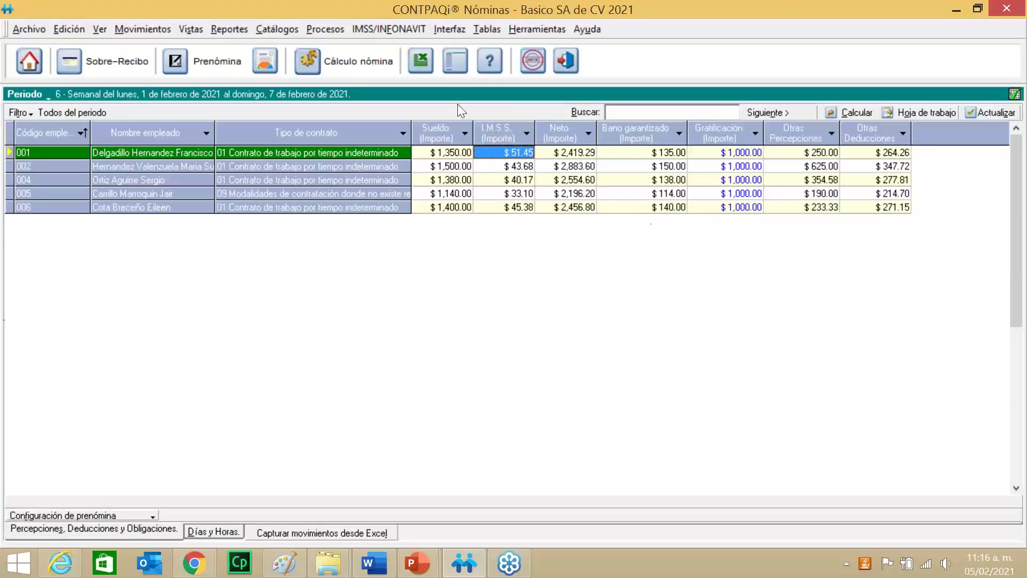
Start a new employee record with code 007, hire date 05/02/2020 and contract type 01 Contrato de trabajo por tiempo indeterminado
{"action": "left_click", "coordinate": [269, 27]}
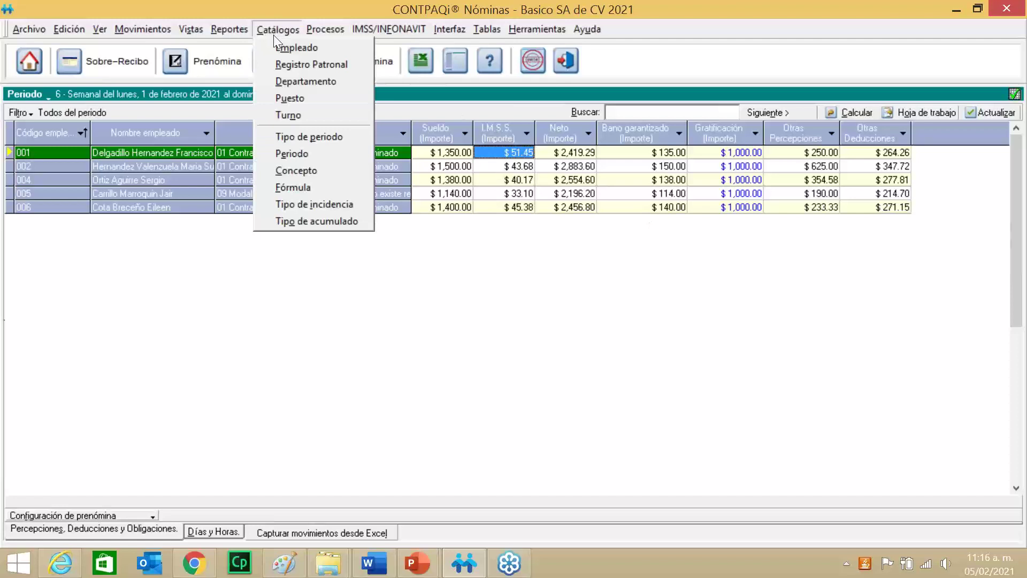
{"action": "left_click", "coordinate": [284, 48]}
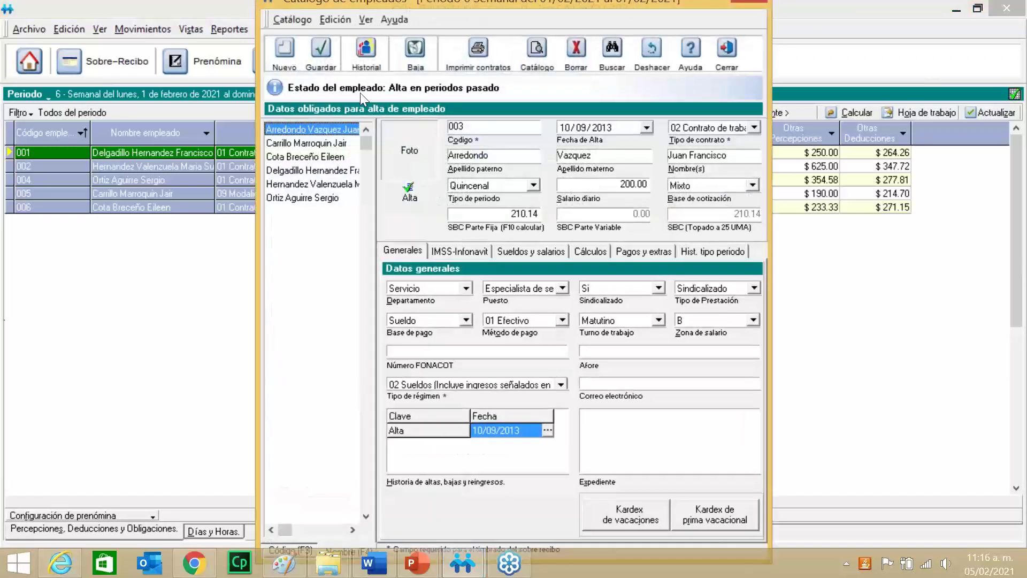
{"action": "left_click", "coordinate": [282, 66]}
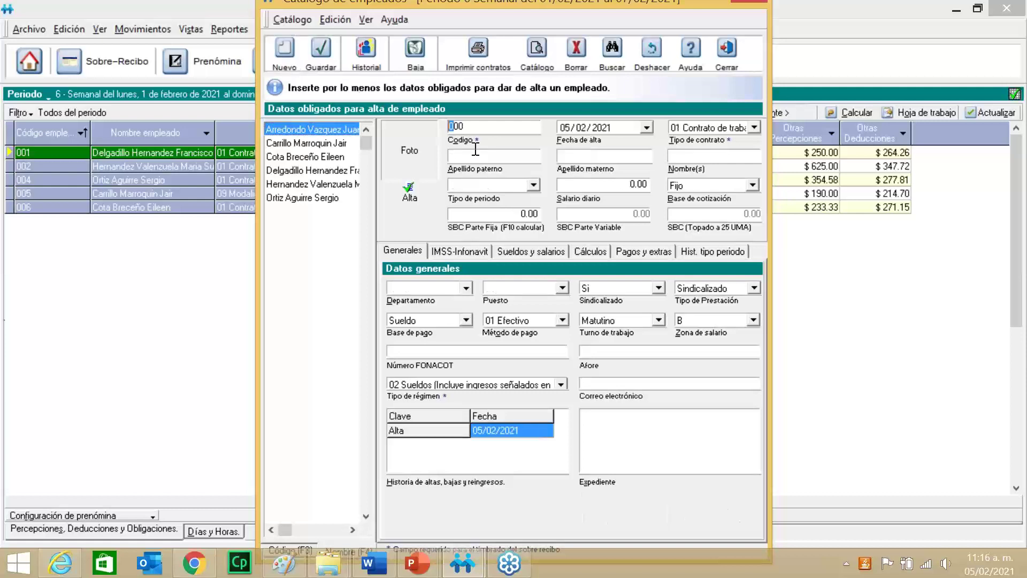
{"action": "type", "text": "007"}
{"action": "key", "text": "Tab"}
{"action": "key", "text": "Right"}
{"action": "key", "text": "Right"}
{"action": "type", "text": "2020"}
{"action": "key", "text": "Tab"}
{"action": "key", "text": "alt+Down"}
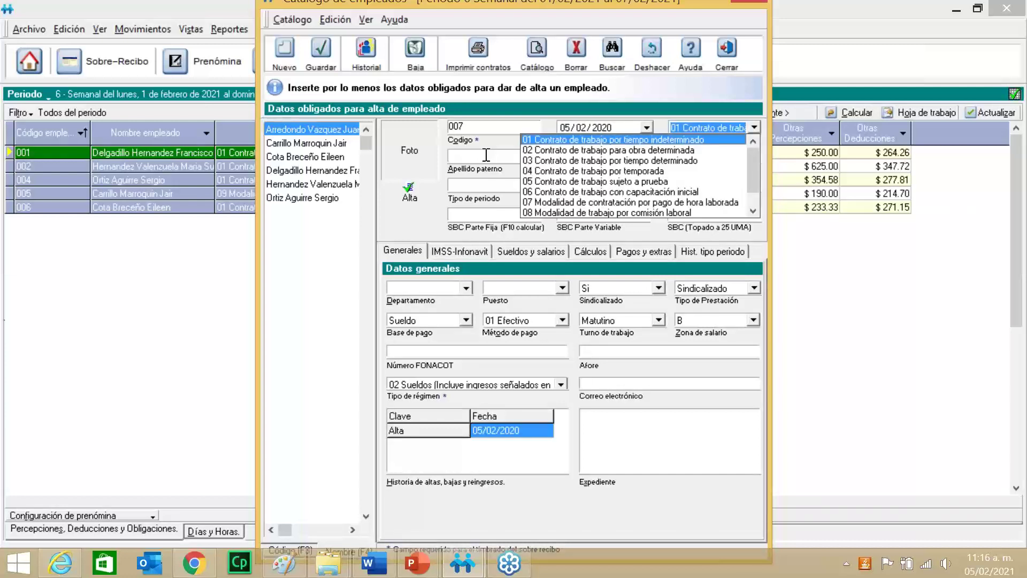
{"action": "key", "text": "Tab"}
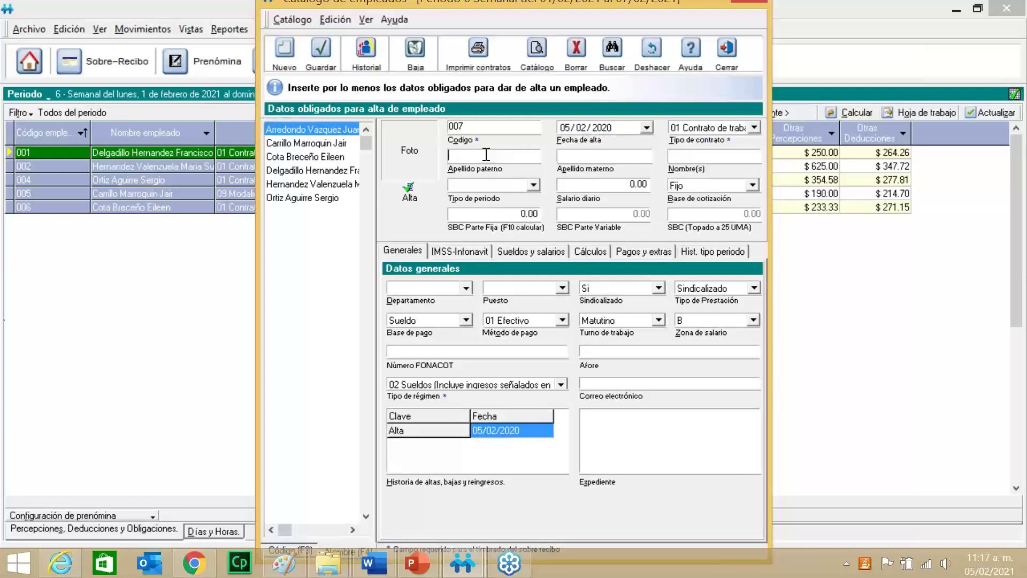
Enter the new employee's paternal surname, maternal surname and first name
{"action": "type", "text": "cHRISTIAN"}
{"action": "key", "text": "BackSpace"}
{"action": "key", "text": "BackSpace"}
{"action": "key", "text": "BackSpace"}
{"action": "key", "text": "BackSpace"}
{"action": "key", "text": "BackSpace"}
{"action": "key", "text": "BackSpace"}
{"action": "key", "text": "BackSpace"}
{"action": "key", "text": "BackSpace"}
{"action": "key", "text": "BackSpace"}
{"action": "type", "text": "Perez"}
{"action": "key", "text": "Tab"}
{"action": "type", "text": "Moreno"}
{"action": "type", "text": "Christian"}
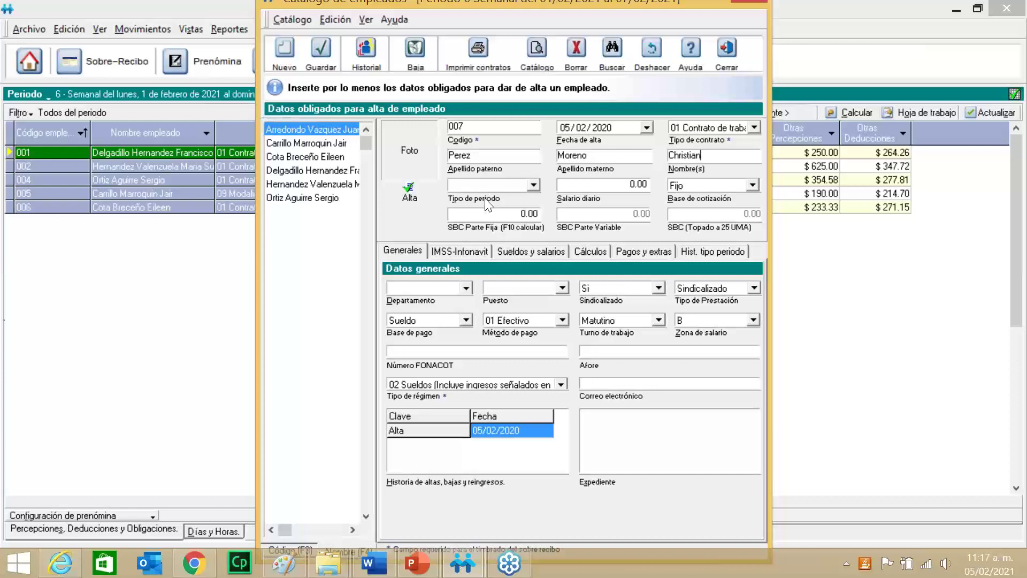
Set the employee's period type to Semanal and daily salary to 300.00, and have the fixed part of the SBC calculated
{"action": "left_click", "coordinate": [533, 184]}
{"action": "left_click", "coordinate": [521, 208]}
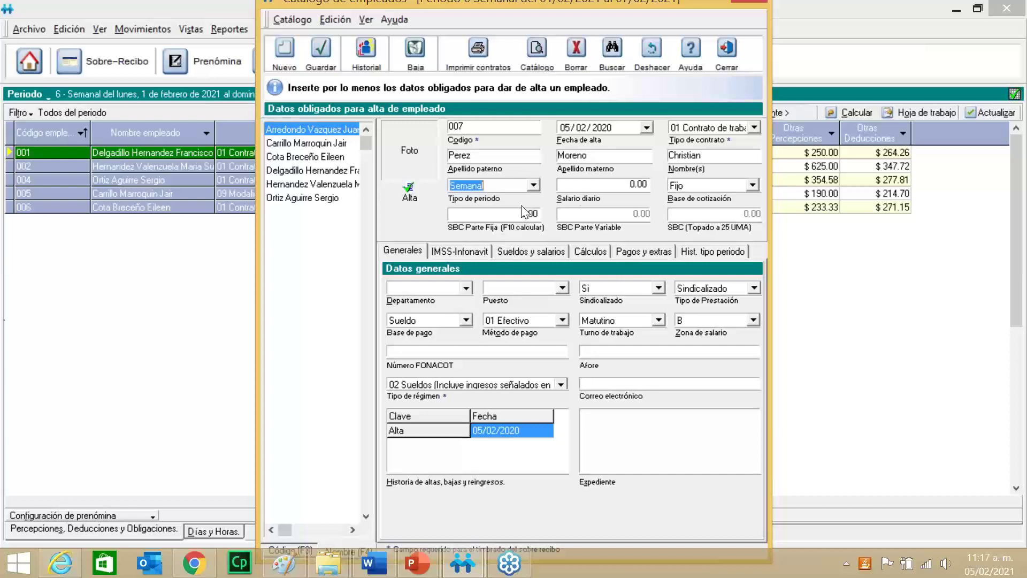
{"action": "left_click", "coordinate": [596, 185]}
{"action": "type", "text": "300"}
{"action": "key", "text": "Tab"}
{"action": "key", "text": "Tab"}
{"action": "key", "text": "F10"}
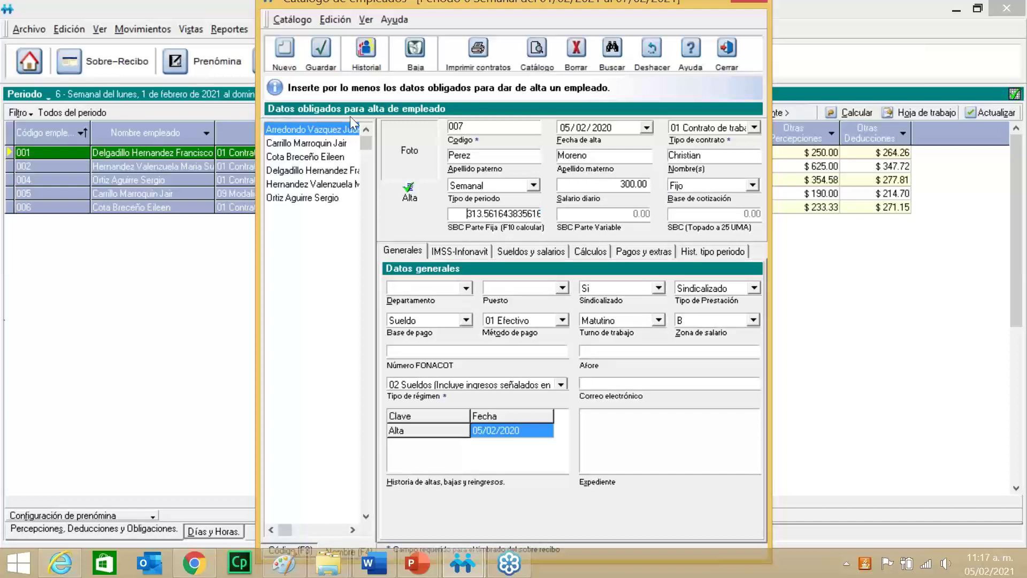
Save the new employee, accepting the reported inconsistencies, and close the employee catalog
{"action": "left_click", "coordinate": [320, 53]}
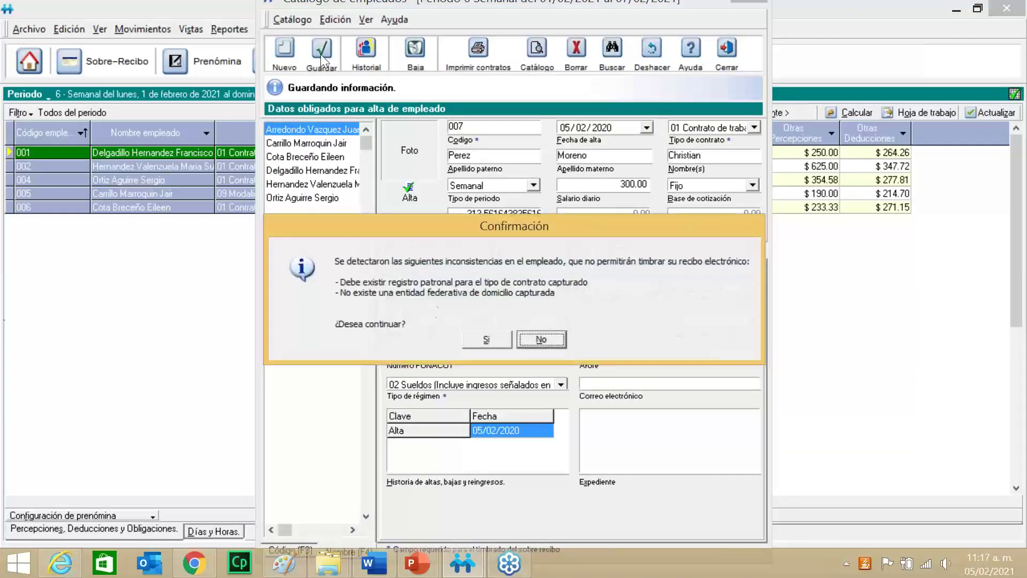
{"action": "left_click", "coordinate": [474, 341]}
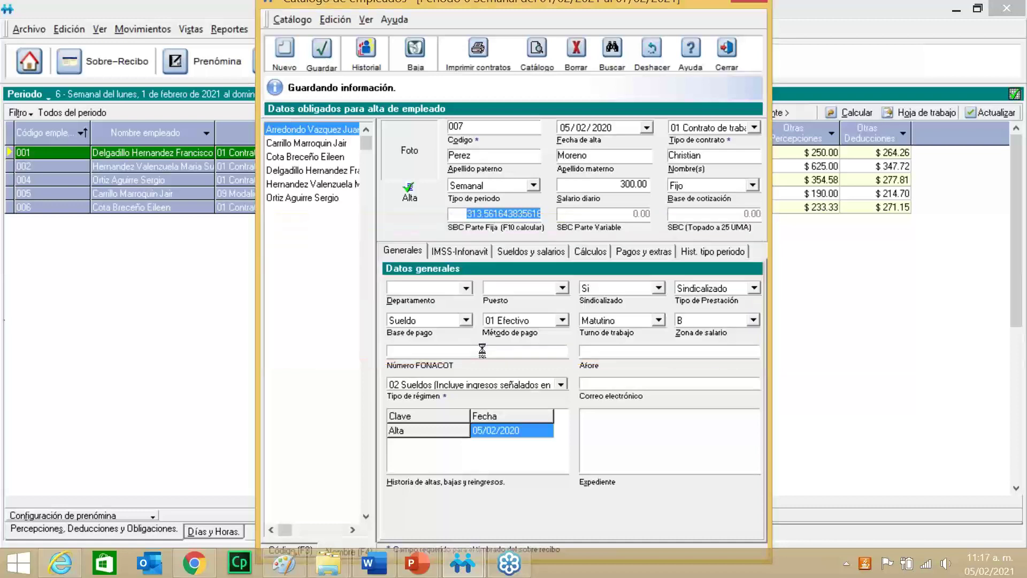
{"action": "left_click", "coordinate": [726, 54]}
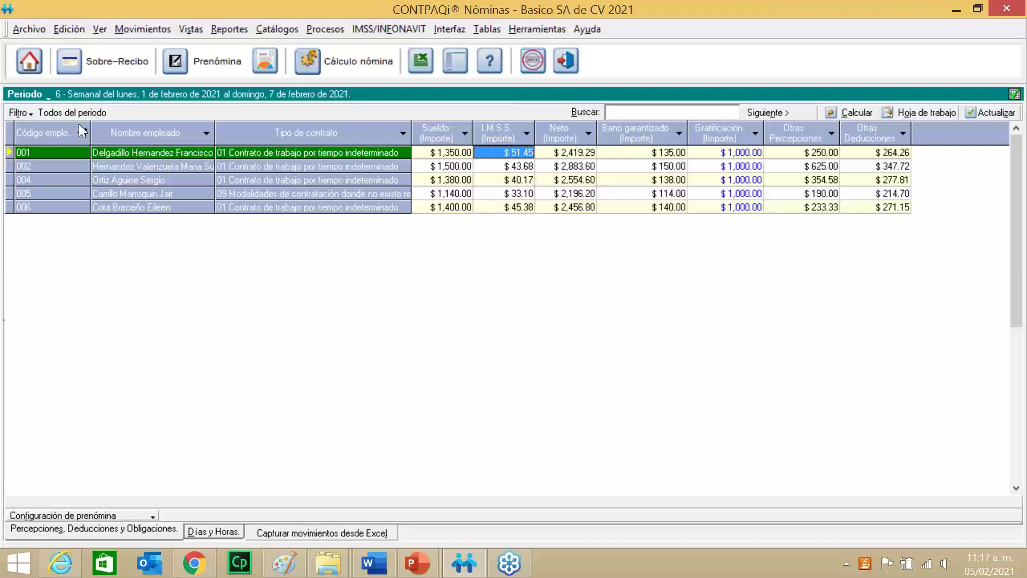
Reload the prepayroll with the filter Todos del periodo and calculate the payroll for Los que faltan de calcular
{"action": "left_click", "coordinate": [34, 111]}
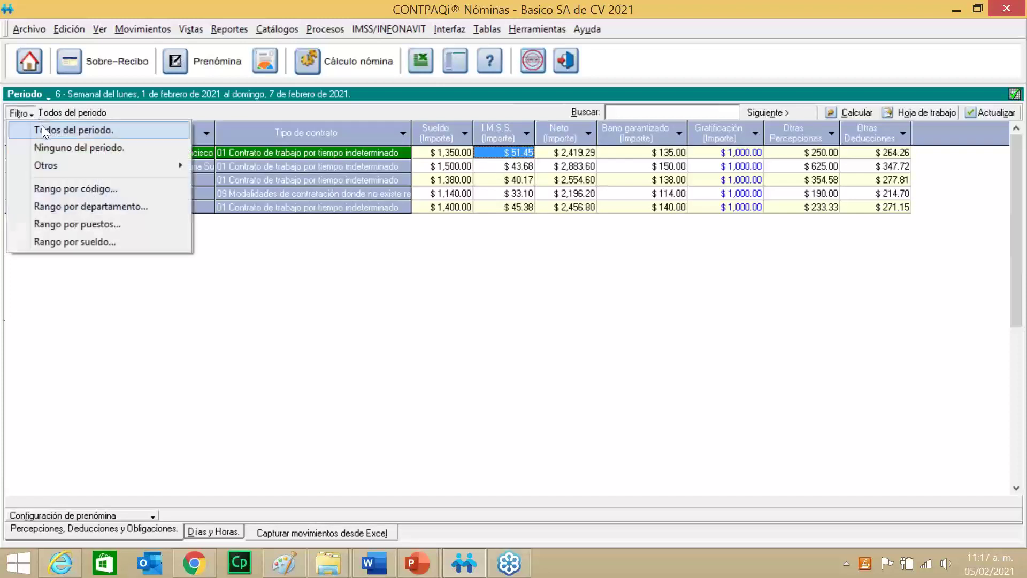
{"action": "left_click", "coordinate": [50, 133]}
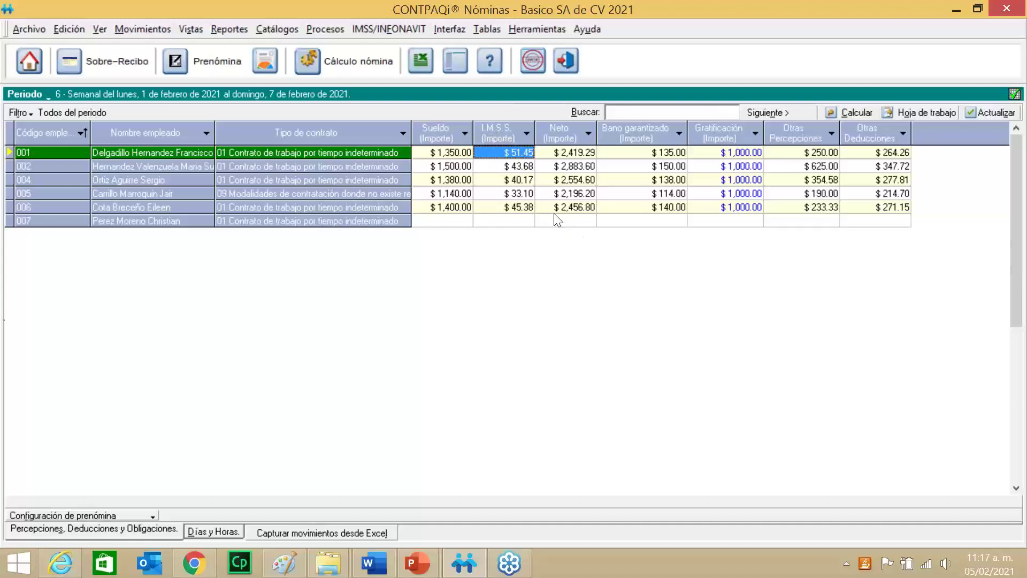
{"action": "left_click", "coordinate": [341, 69]}
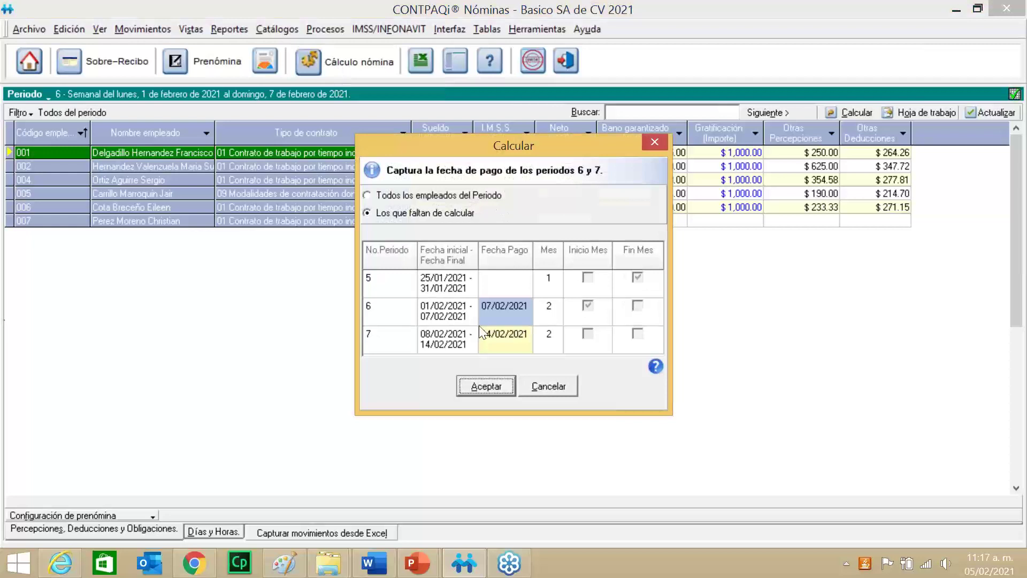
{"action": "left_click", "coordinate": [495, 383]}
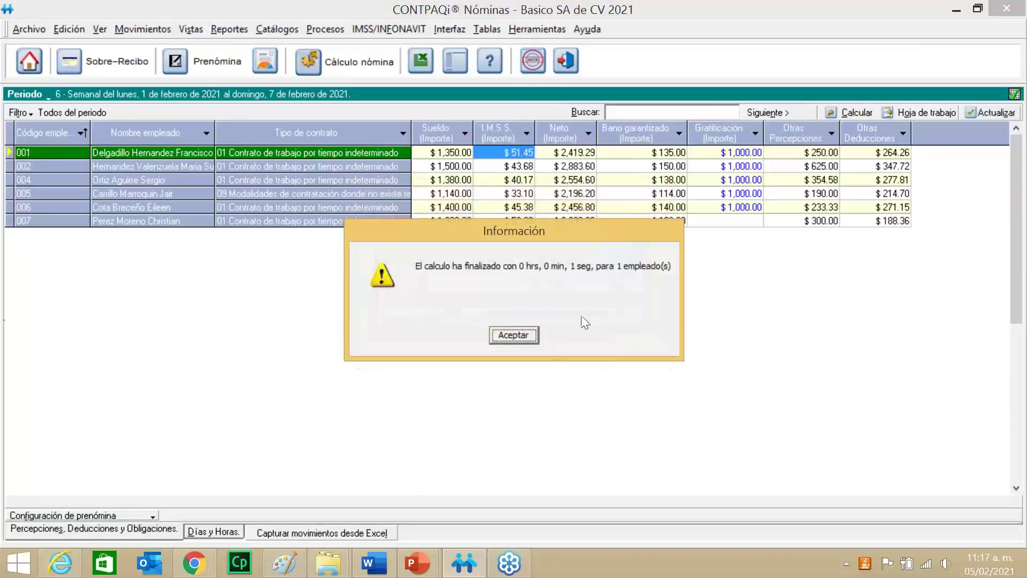
{"action": "left_click", "coordinate": [527, 337]}
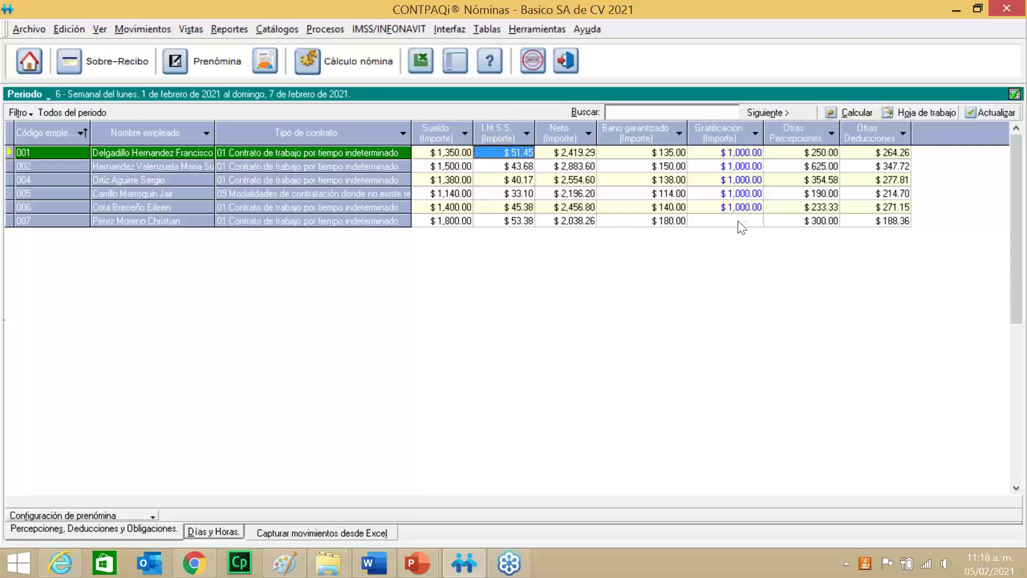
Copy employee 001's Gratificación amount of $1,000.00 to the whole column, replacing the amounts already reported
{"action": "right_click", "coordinate": [736, 153]}
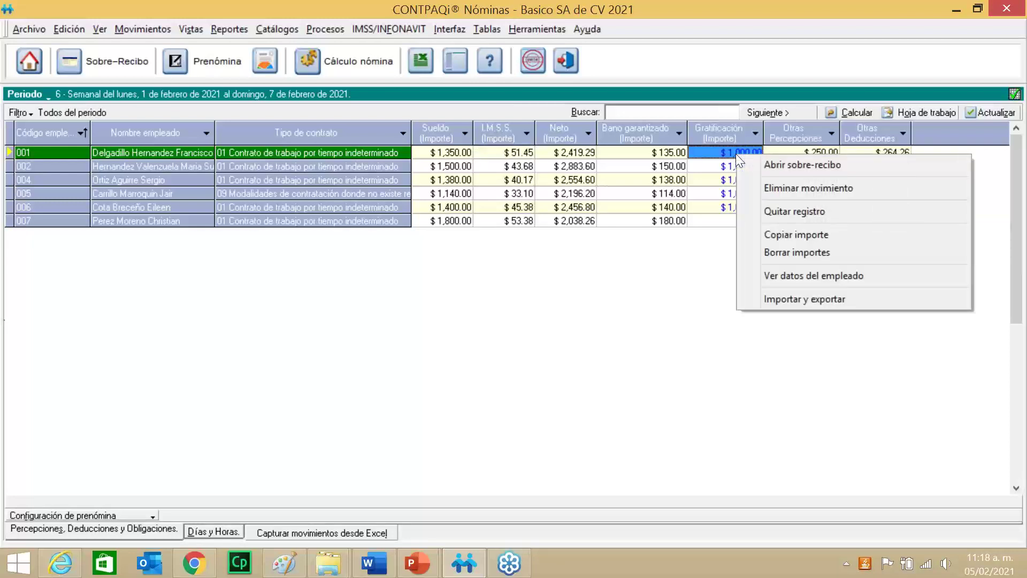
{"action": "left_click", "coordinate": [782, 234]}
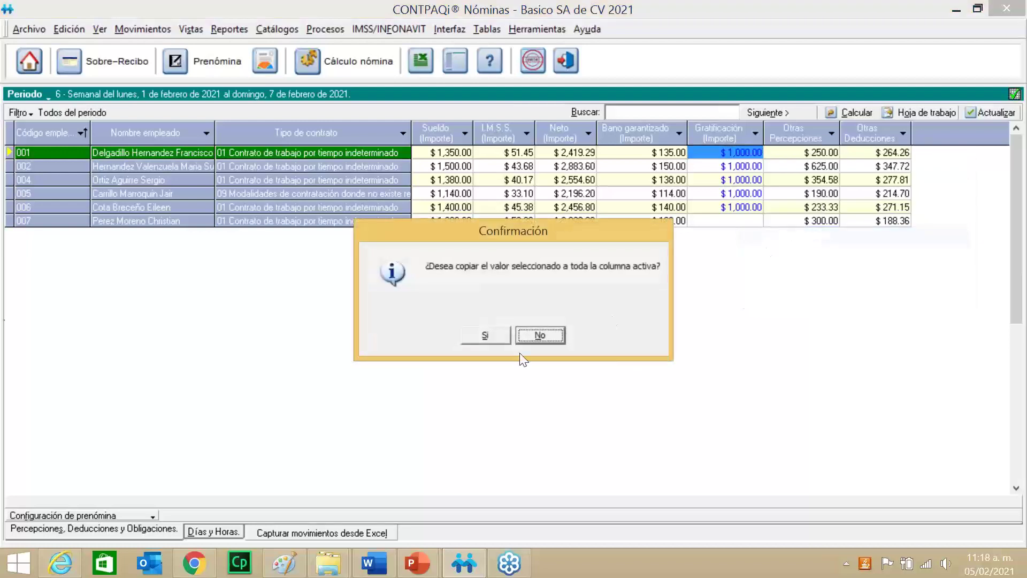
{"action": "left_click", "coordinate": [487, 337]}
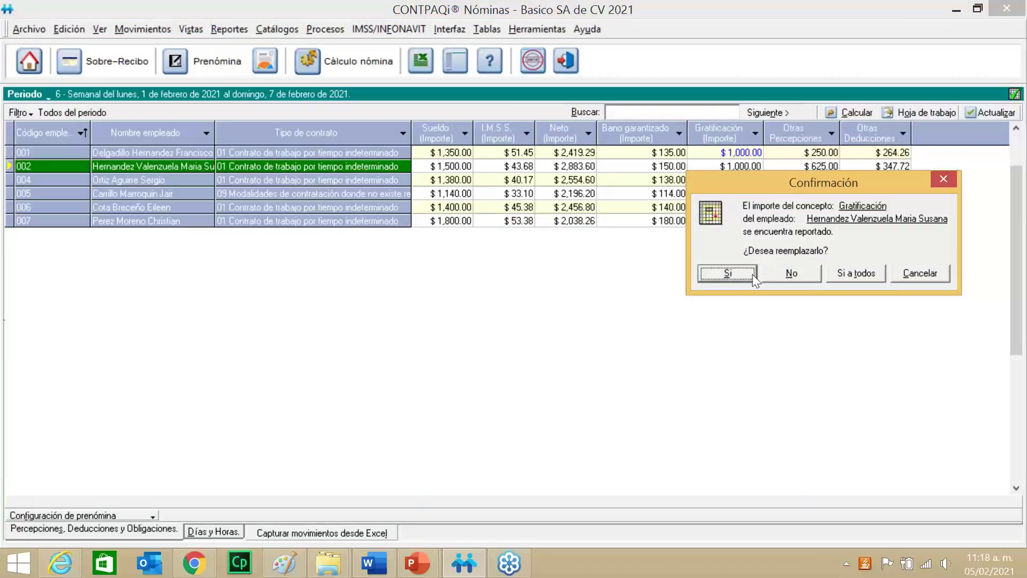
{"action": "left_click", "coordinate": [749, 275]}
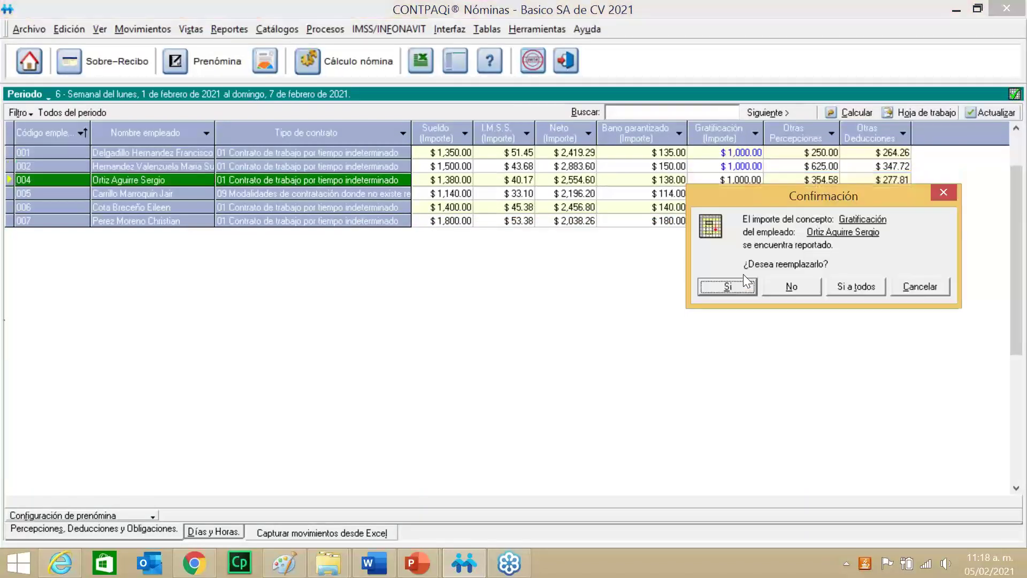
{"action": "left_click", "coordinate": [838, 288]}
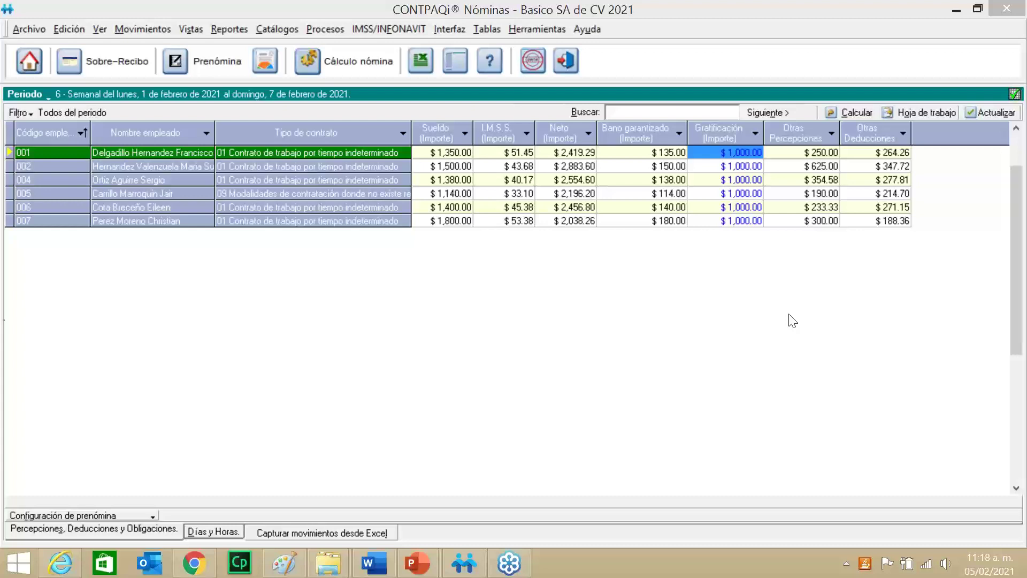
Open employee 004's sobre-recibo, review its perceptions and deductions, and close it
{"action": "left_click", "coordinate": [156, 181]}
{"action": "right_click", "coordinate": [155, 176]}
{"action": "left_click", "coordinate": [192, 190]}
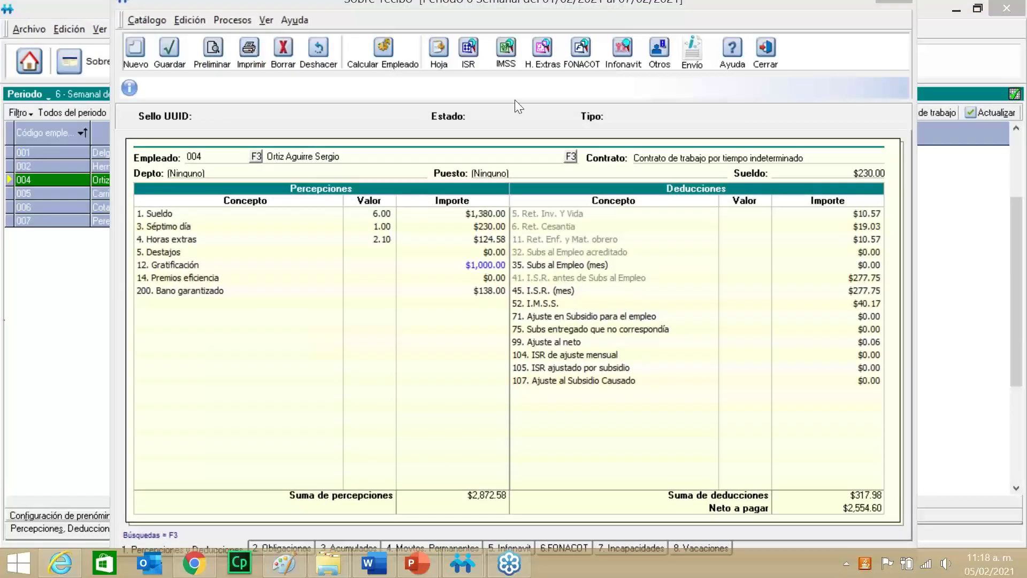
{"action": "left_click", "coordinate": [599, 10]}
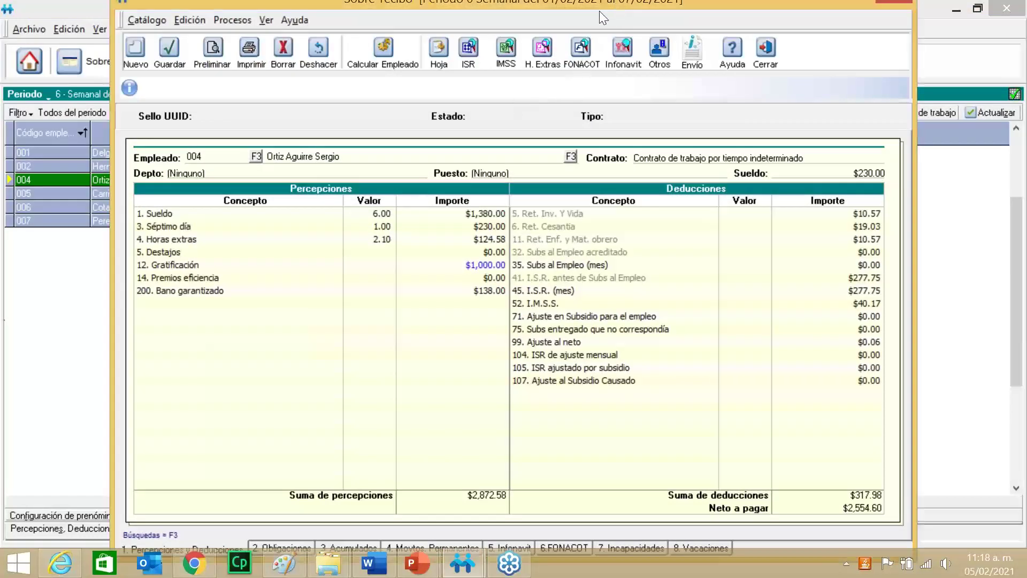
{"action": "left_click_drag", "start_coordinate": [599, 11], "coordinate": [622, 127]}
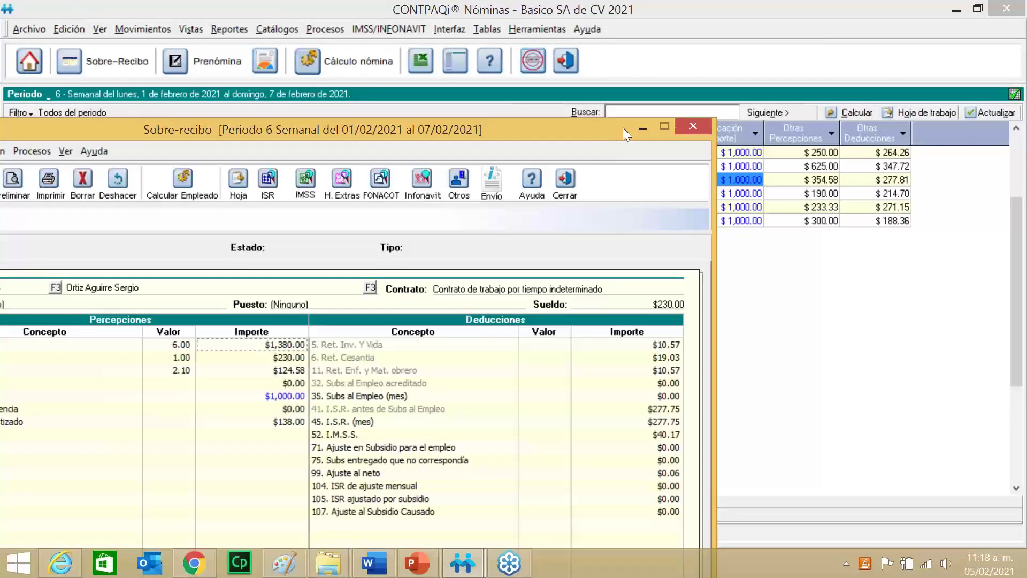
{"action": "left_click", "coordinate": [698, 126]}
In the period catalog, mark 7 February 2021 as a seventh day of weekly period 6 in addition to 6 February, and close the catalog
{"action": "left_click", "coordinate": [274, 30]}
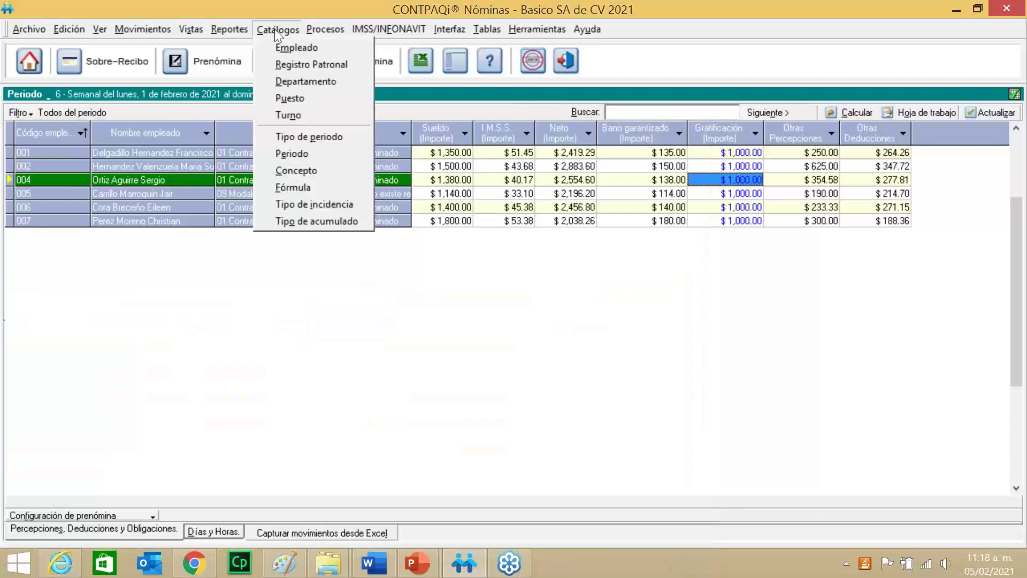
{"action": "left_click", "coordinate": [315, 158]}
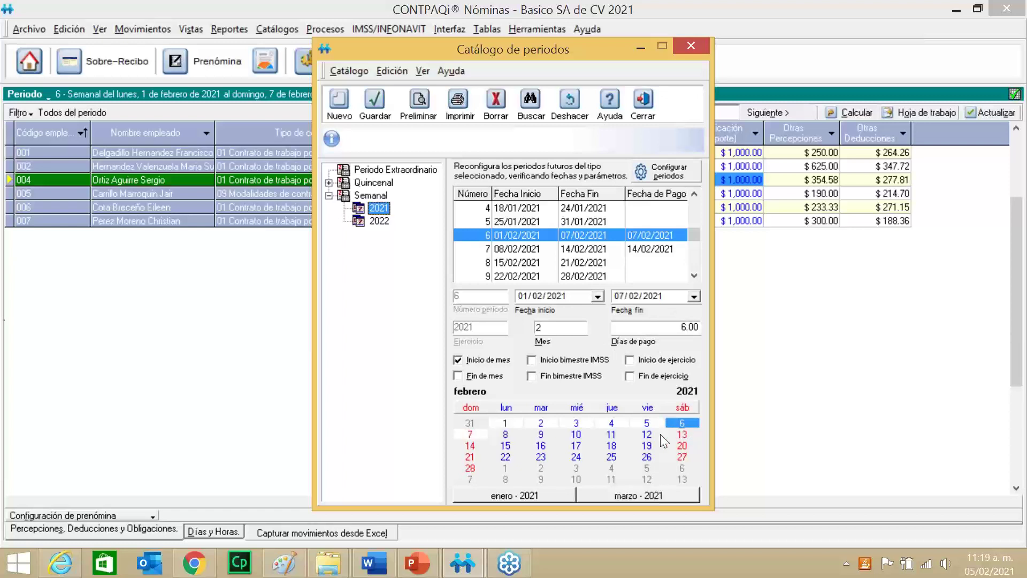
{"action": "left_click", "coordinate": [472, 435]}
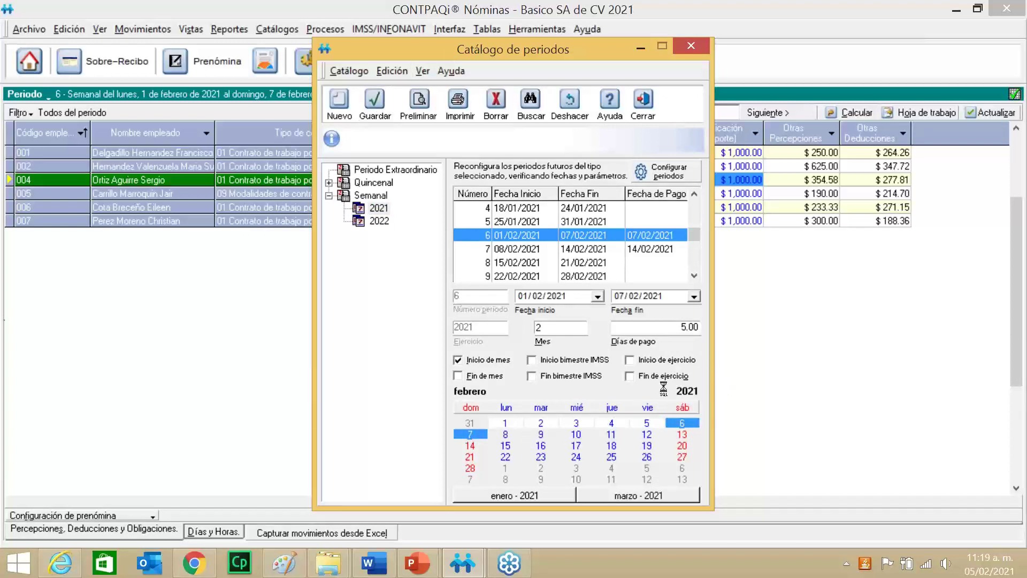
{"action": "left_click", "coordinate": [692, 45]}
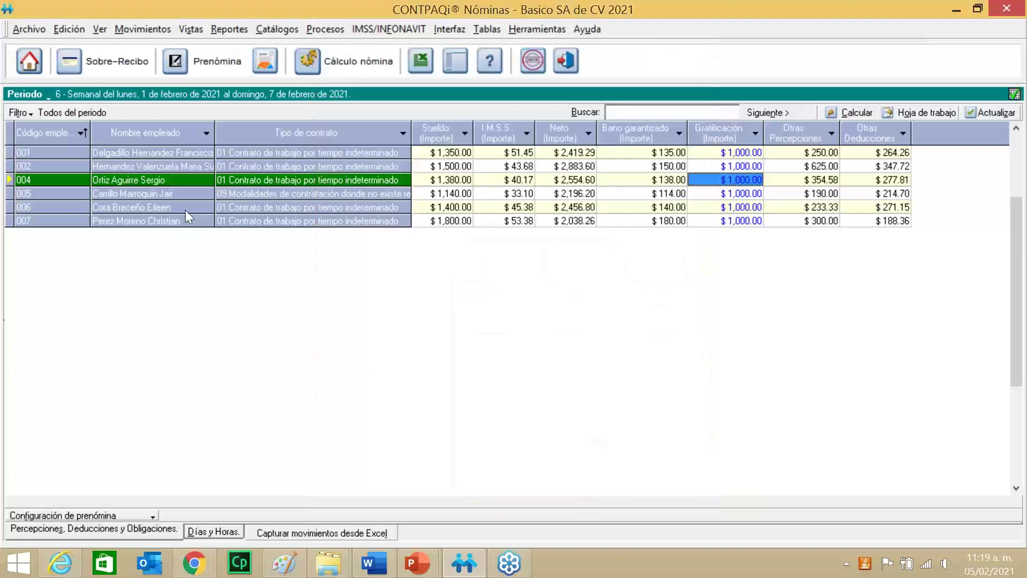
Open employee 001's sobre-recibo, review its perceptions and deductions, and close it
{"action": "left_click", "coordinate": [162, 155]}
{"action": "right_click", "coordinate": [163, 155]}
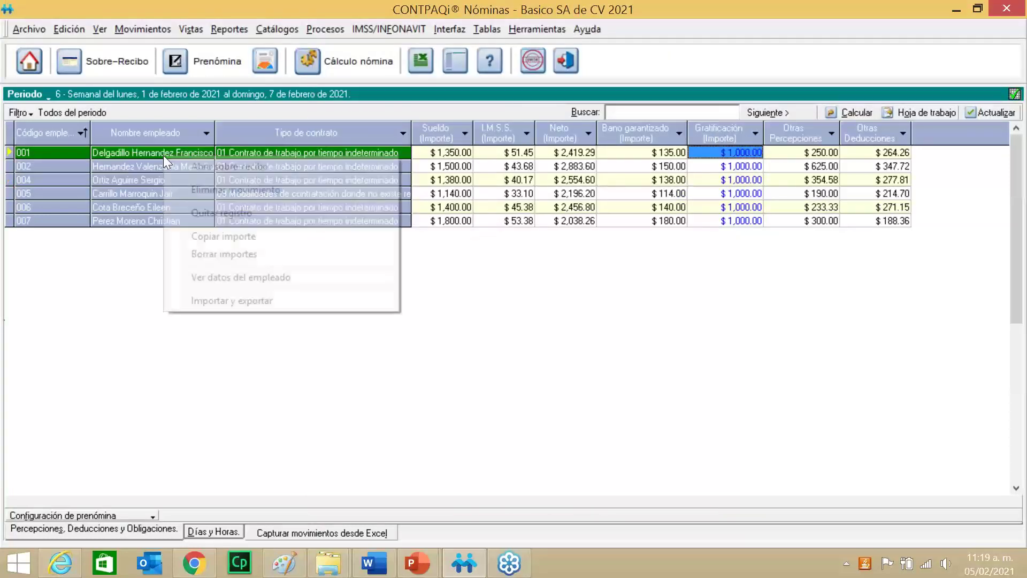
{"action": "left_click", "coordinate": [189, 169]}
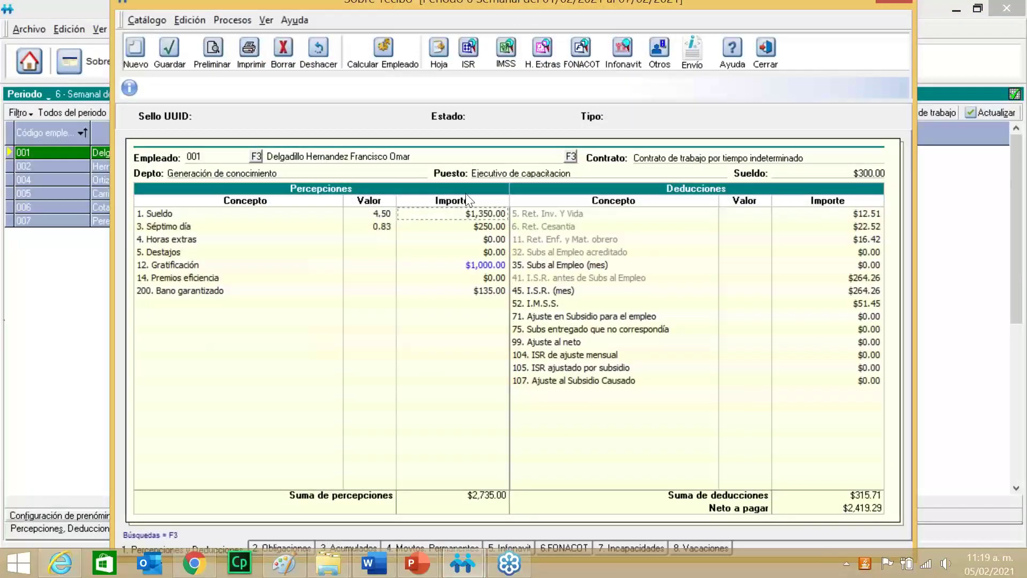
{"action": "left_click", "coordinate": [886, 6]}
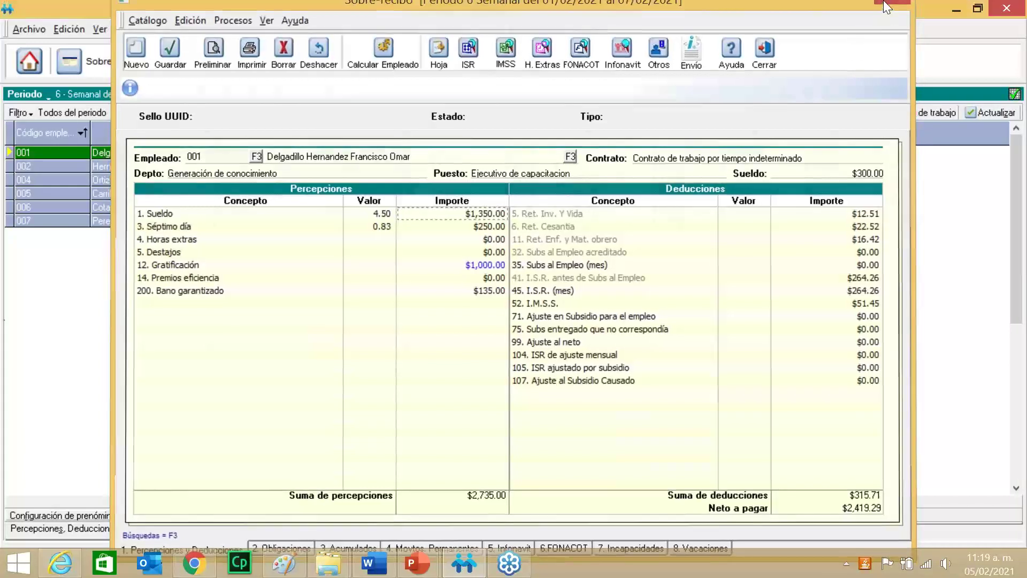
Open employee 007's sobre-recibo and recalculate that employee with the changed seventh days
{"action": "right_click", "coordinate": [170, 217]}
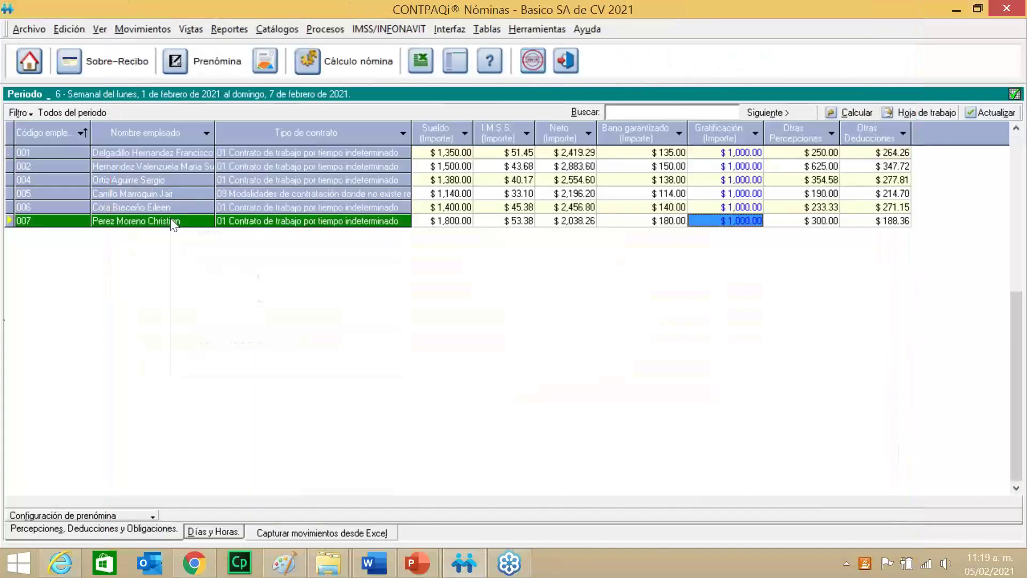
{"action": "left_click", "coordinate": [194, 227]}
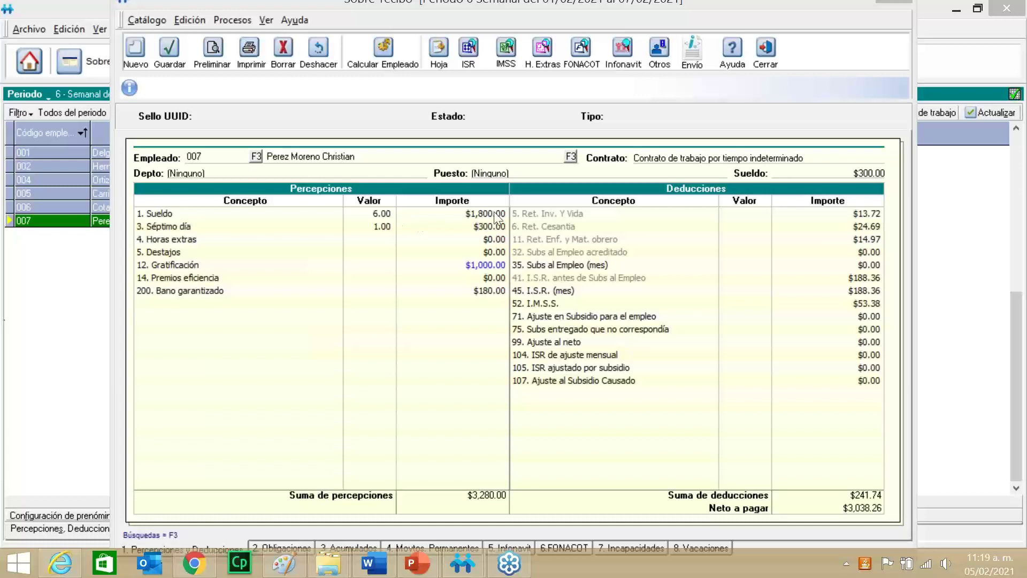
{"action": "left_click", "coordinate": [406, 62]}
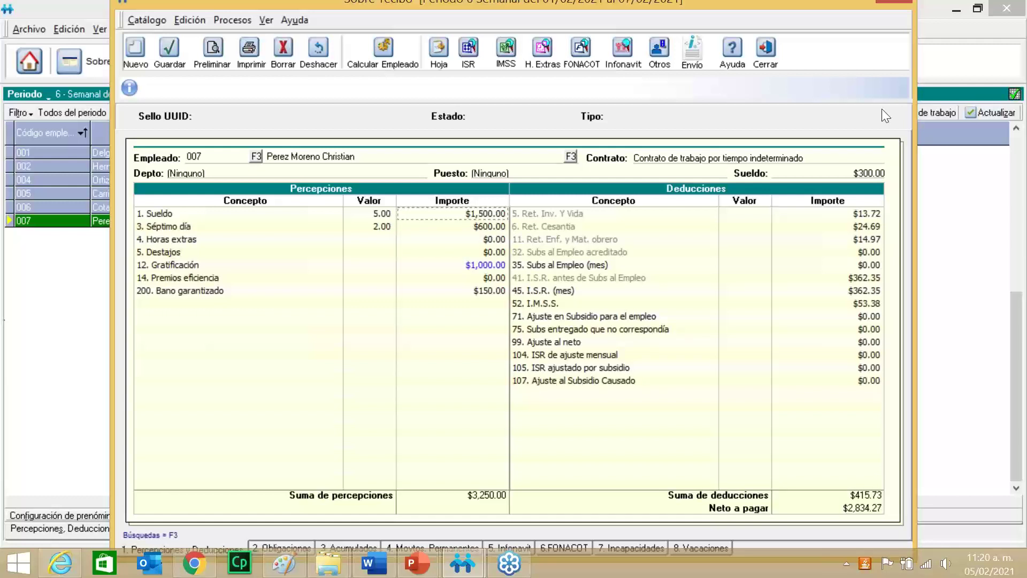
{"action": "left_click", "coordinate": [1012, 54]}
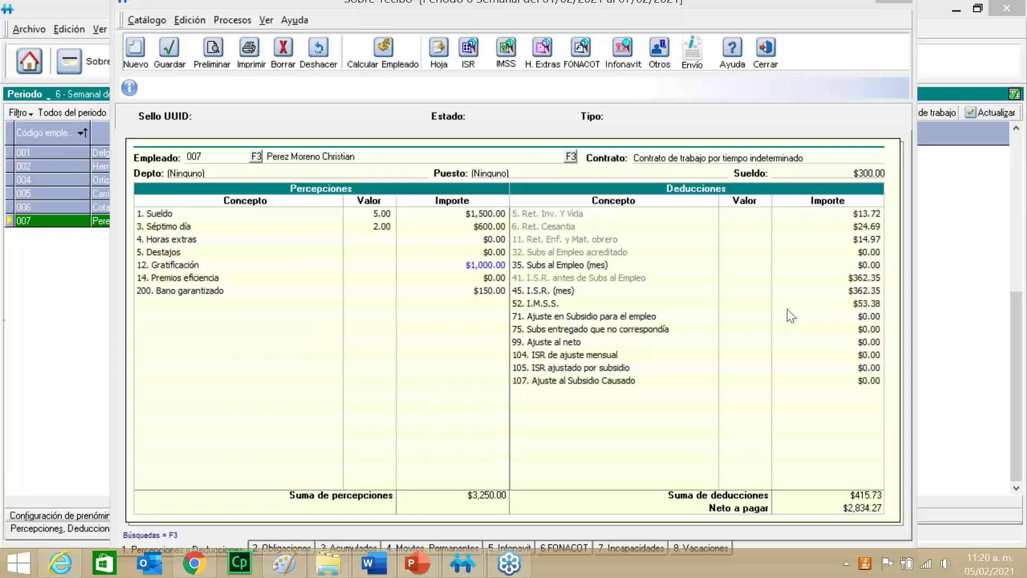
{"action": "left_click", "coordinate": [373, 563]}
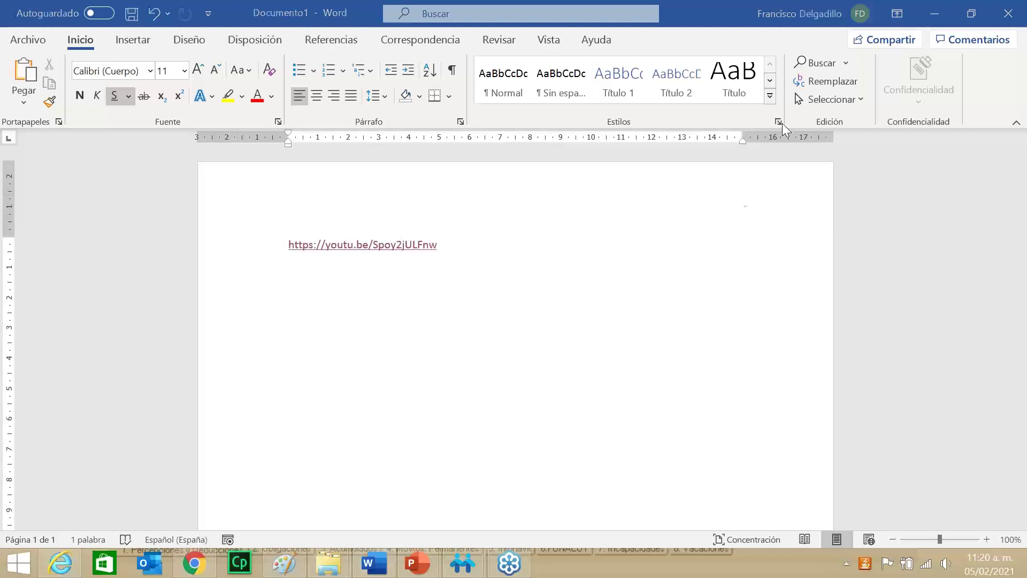
{"action": "mouse_move", "coordinate": [440, 565]}
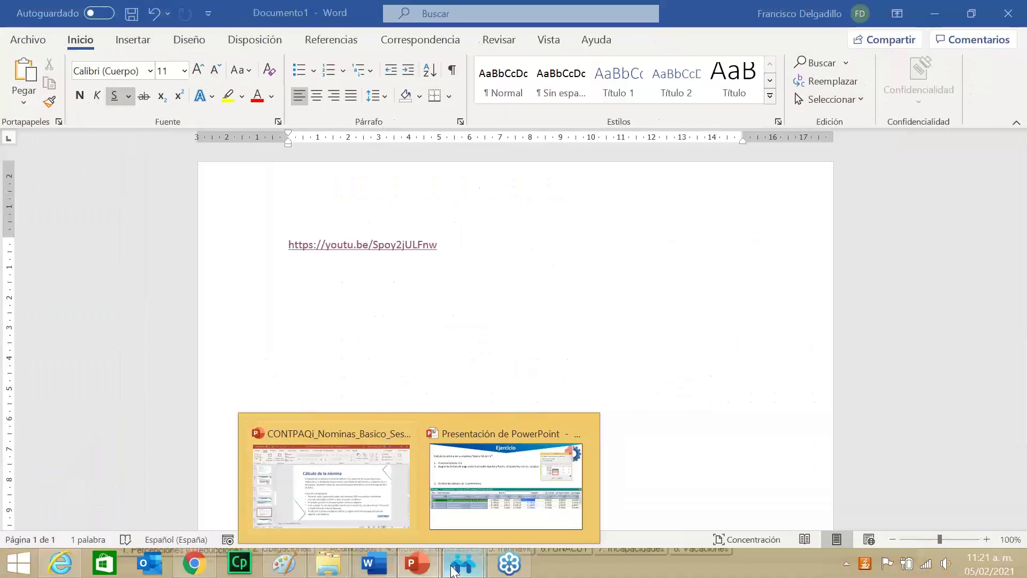
{"action": "left_click", "coordinate": [485, 500]}
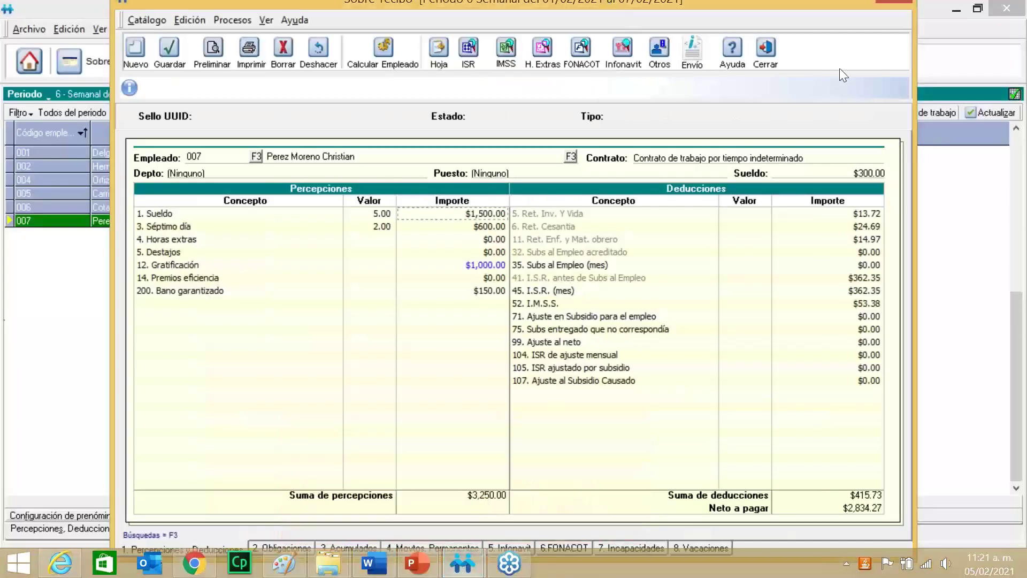
Close the receipt, register employee 007's baja dated 01/02/2021 in the employee catalog, and reload the prepayroll with the filter Todos del periodo
{"action": "left_click_drag", "start_coordinate": [846, 6], "coordinate": [640, 79]}
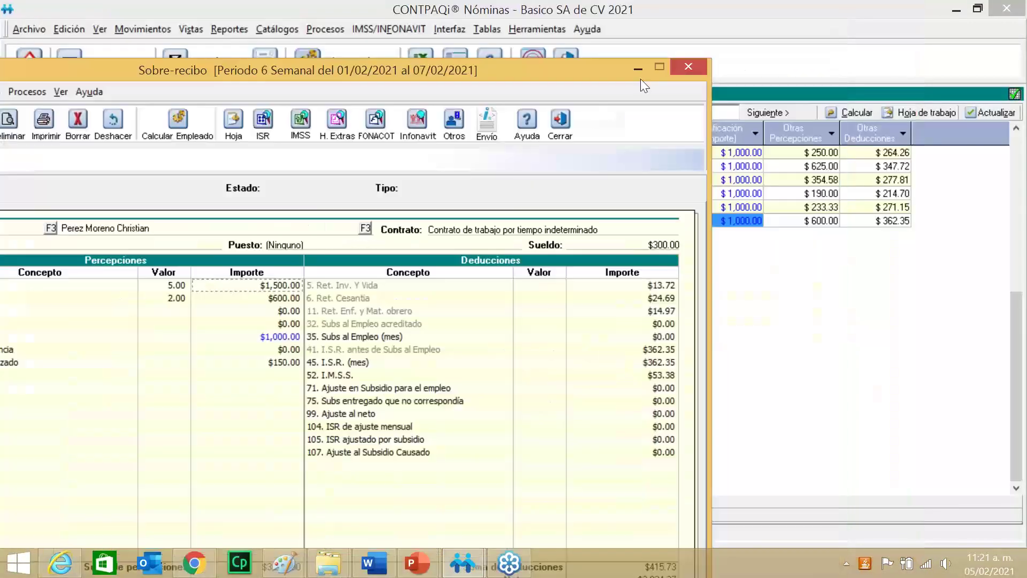
{"action": "left_click", "coordinate": [682, 71]}
{"action": "left_click", "coordinate": [297, 30]}
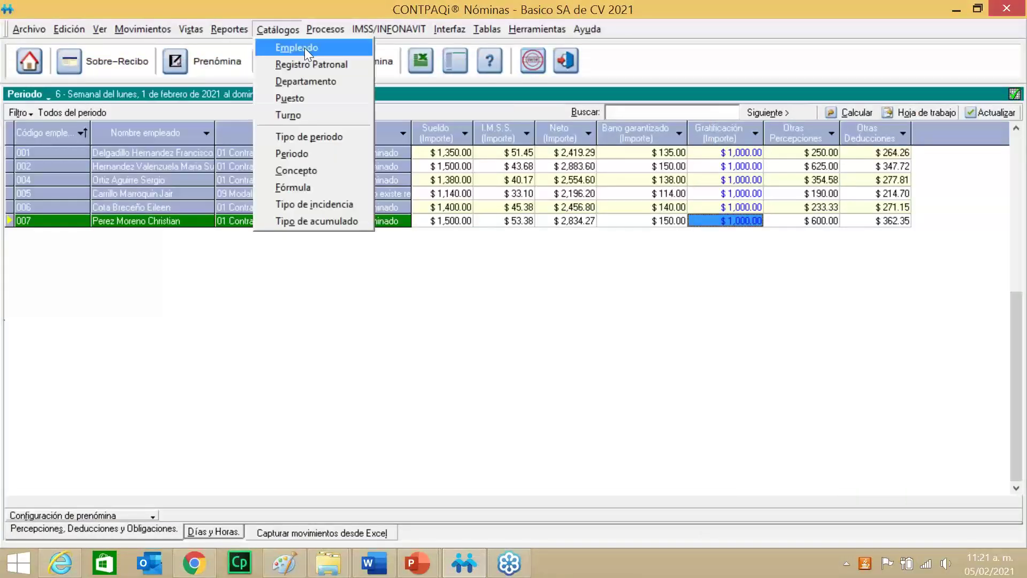
{"action": "left_click", "coordinate": [304, 47]}
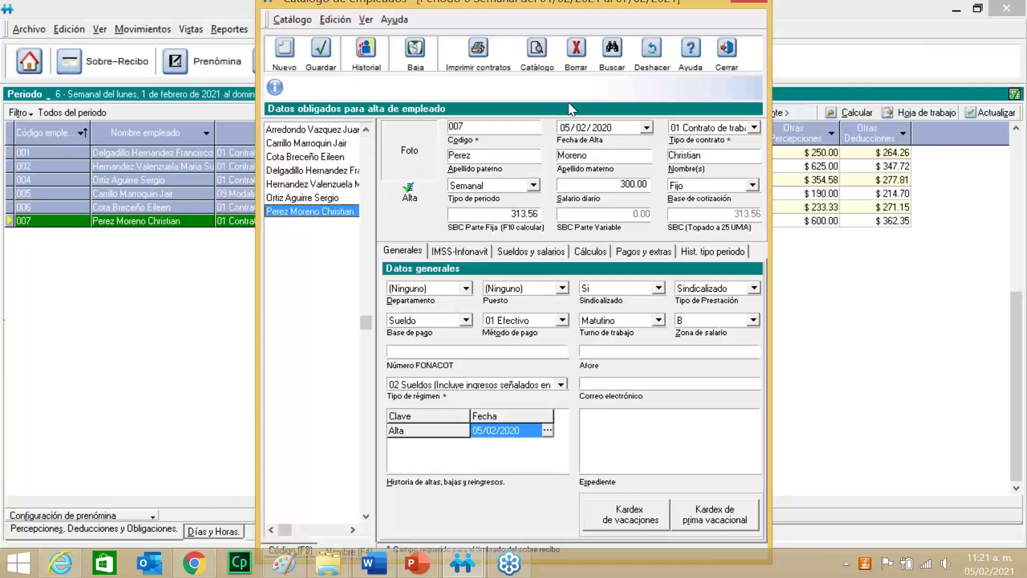
{"action": "left_click", "coordinate": [415, 59]}
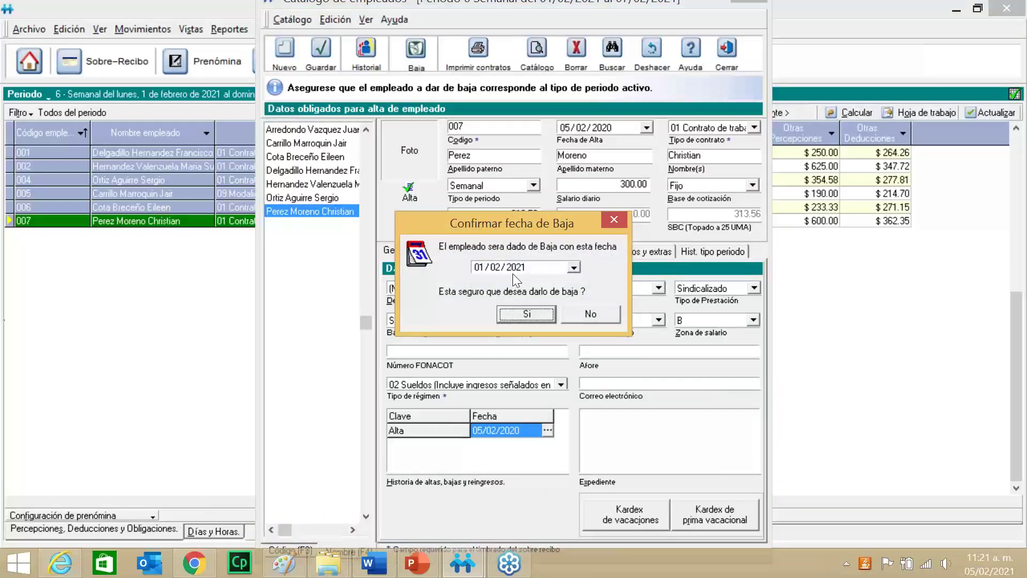
{"action": "left_click", "coordinate": [518, 314]}
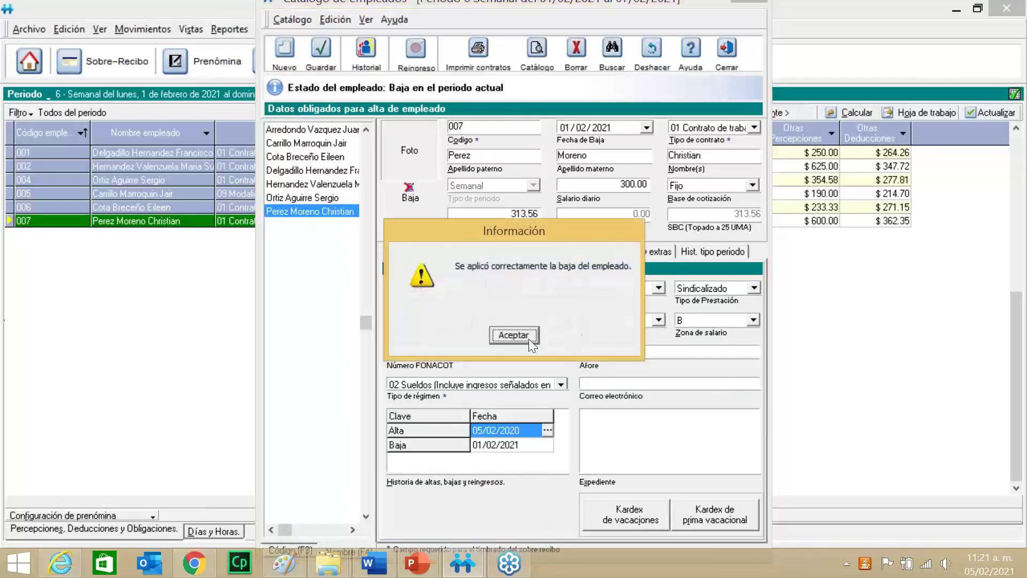
{"action": "left_click", "coordinate": [527, 335]}
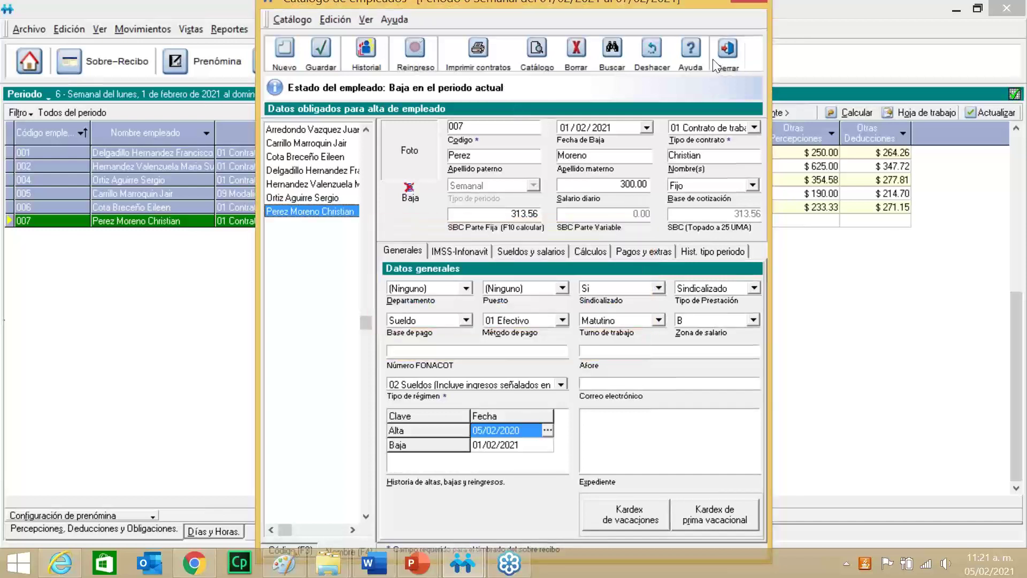
{"action": "left_click", "coordinate": [714, 60]}
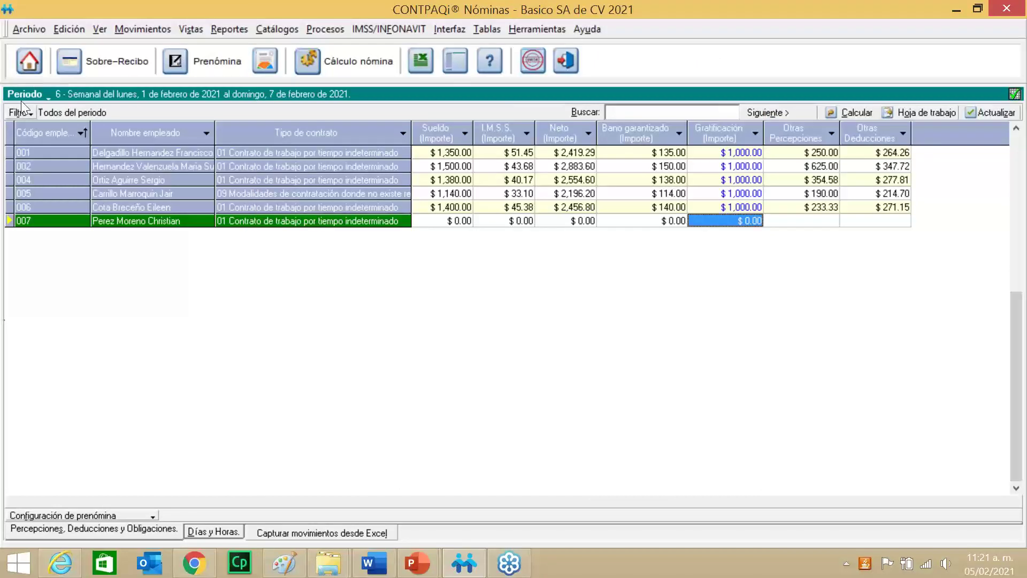
{"action": "left_click", "coordinate": [30, 113]}
{"action": "left_click", "coordinate": [40, 126]}
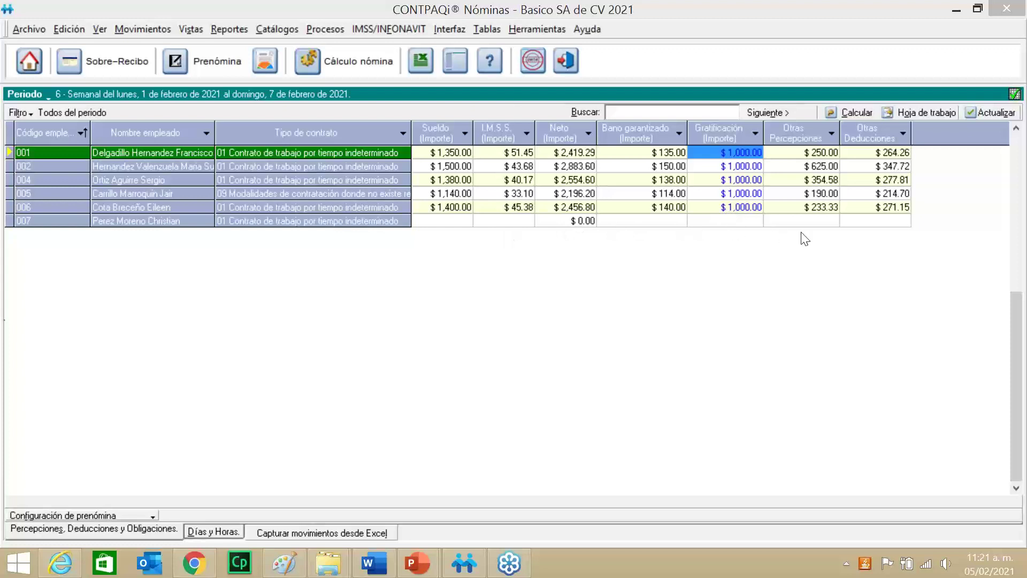
Switch to the PowerPoint file CONTPAQi_Nominas_Basico_Sesion_2.pptx, present the sobre-recibo exercise slide, and return to CONTPAQi Nóminas
{"action": "mouse_move", "coordinate": [417, 563]}
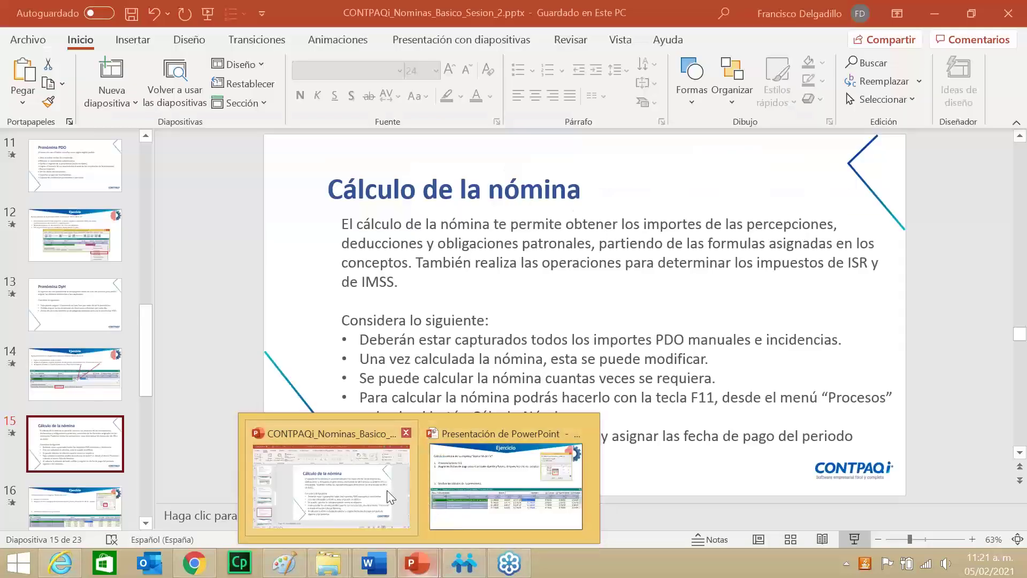
{"action": "left_click", "coordinate": [387, 490]}
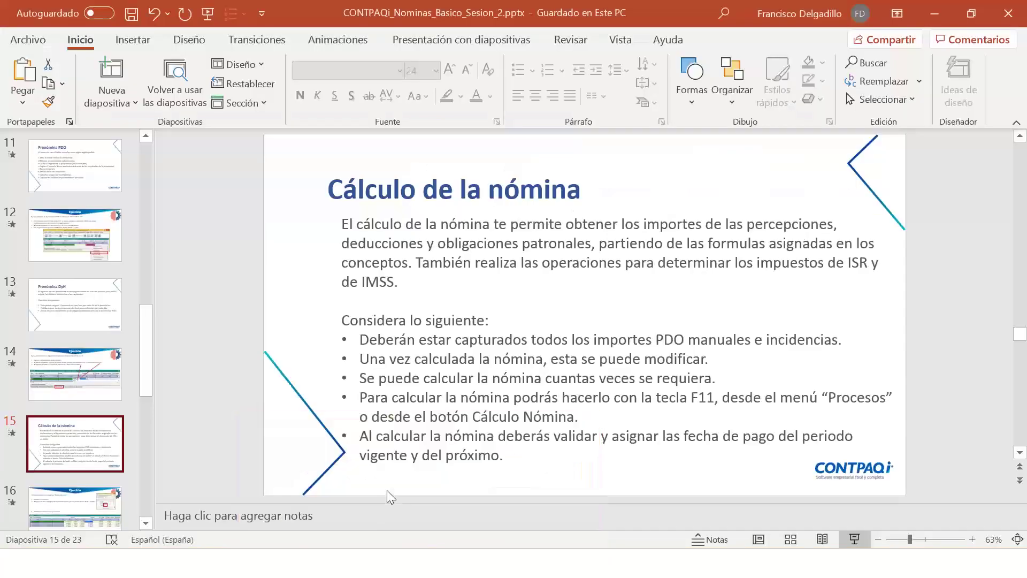
{"action": "left_click", "coordinate": [95, 502]}
{"action": "scroll", "coordinate": [95, 501], "scroll_direction": "down", "scroll_amount": 2}
{"action": "left_click", "coordinate": [98, 471]}
{"action": "left_click", "coordinate": [98, 463]}
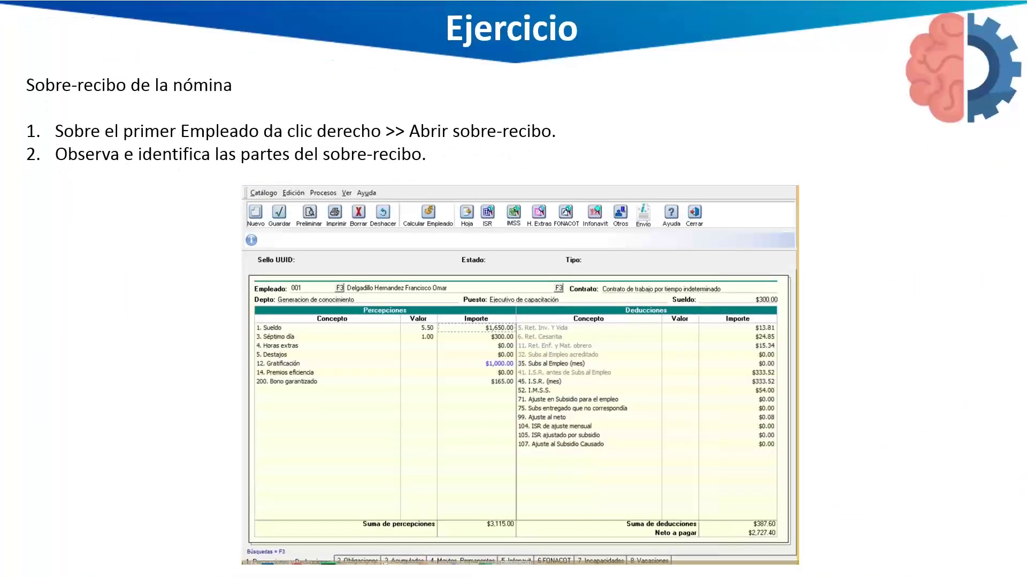
{"action": "key", "text": "Escape"}
{"action": "left_click", "coordinate": [464, 562]}
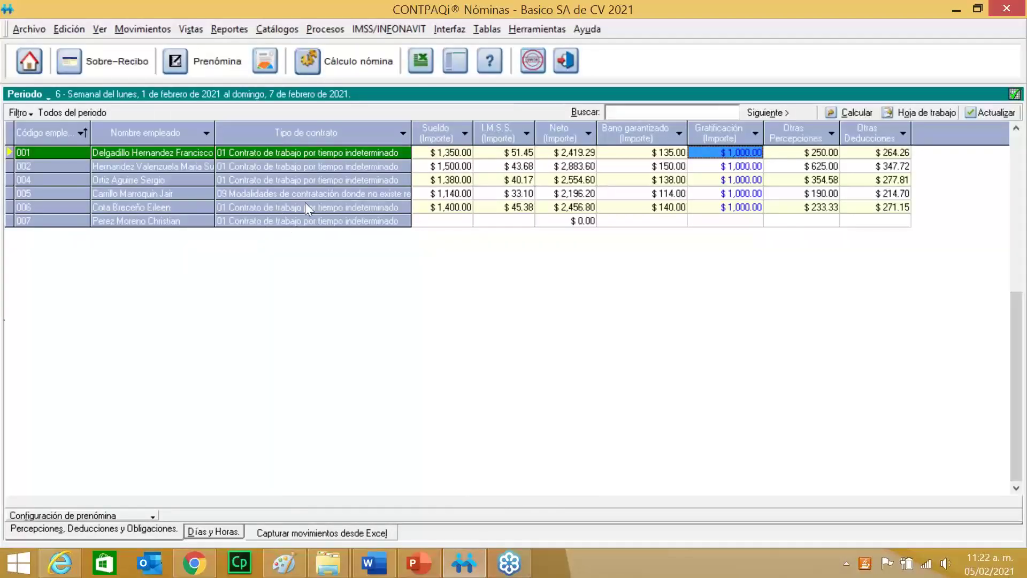
Open employee 001's sobre-recibo, inspect the details of the Sueldo perception, and close them without changes
{"action": "right_click", "coordinate": [287, 149]}
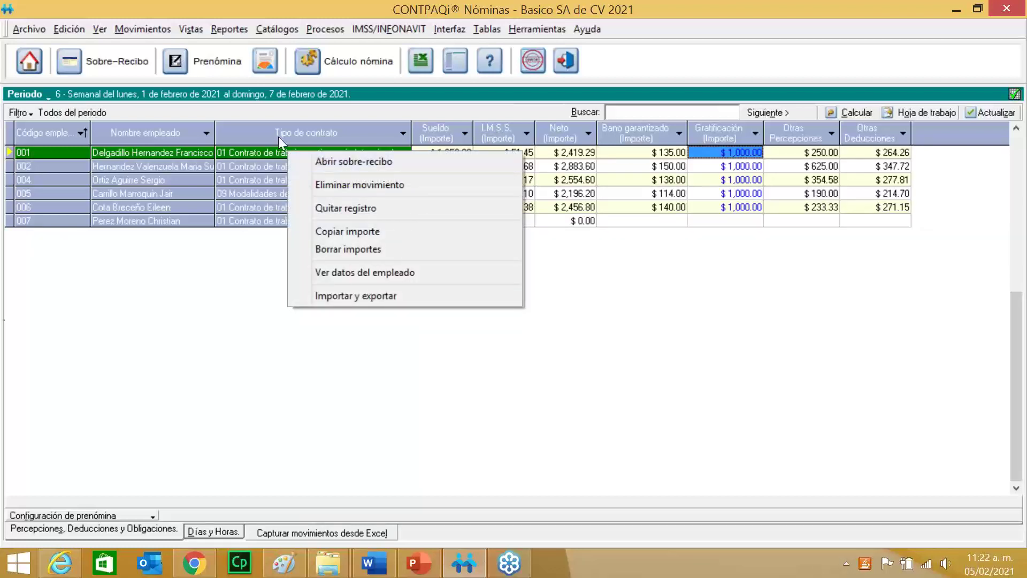
{"action": "left_click", "coordinate": [143, 87]}
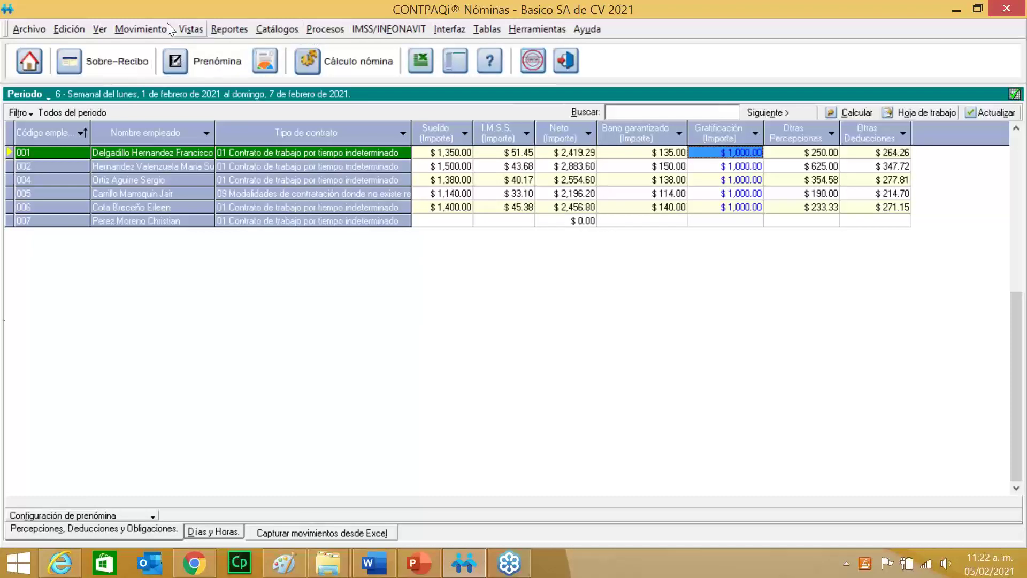
{"action": "left_click", "coordinate": [106, 28]}
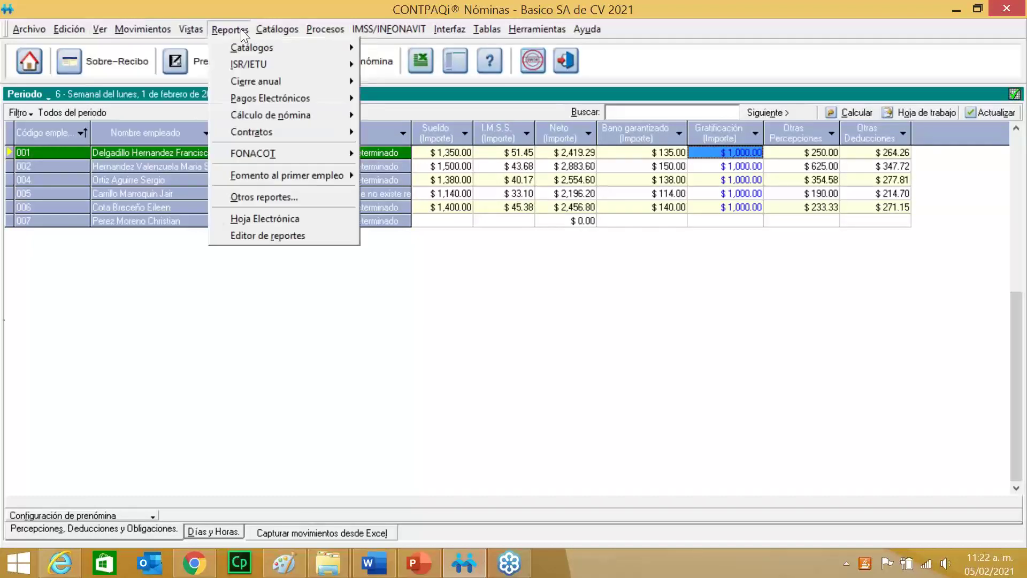
{"action": "mouse_move", "coordinate": [329, 27]}
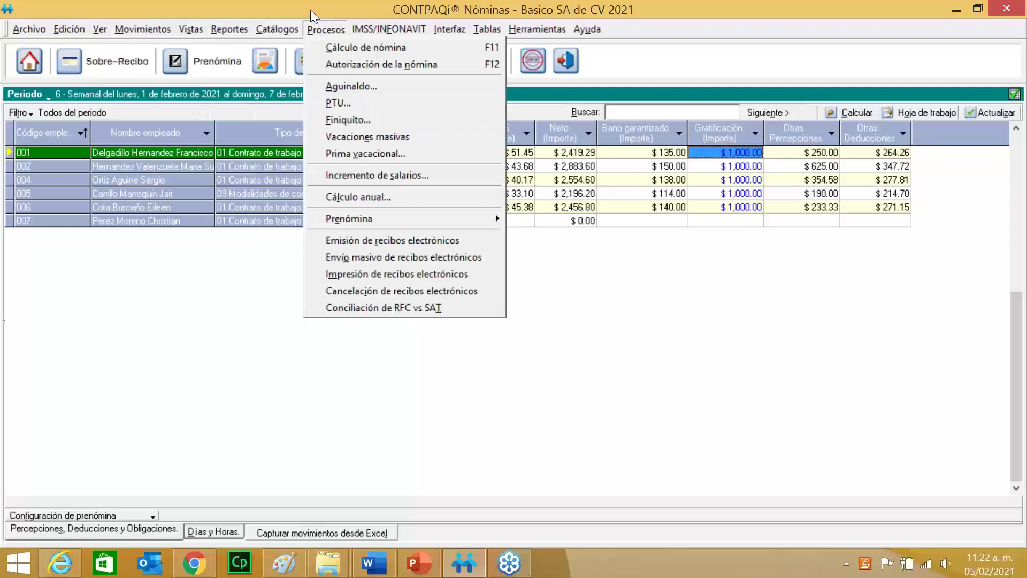
{"action": "left_click", "coordinate": [310, 10]}
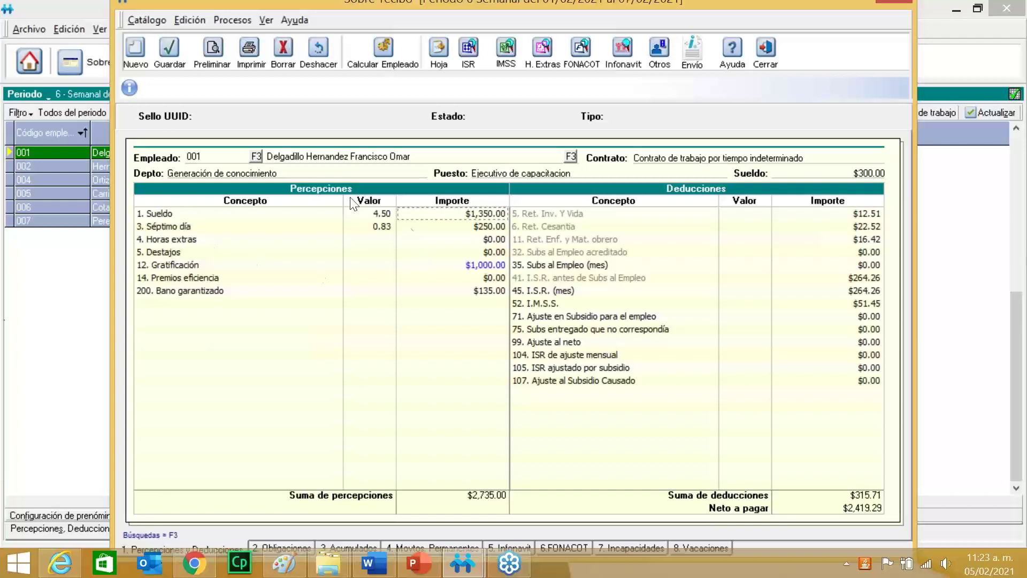
{"action": "double_click", "coordinate": [481, 212]}
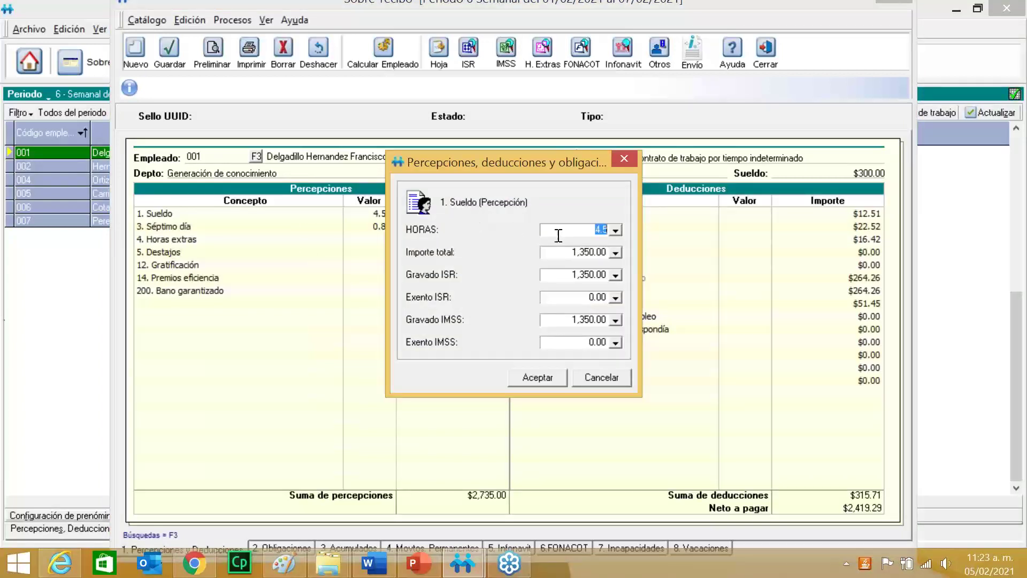
{"action": "left_click", "coordinate": [625, 158]}
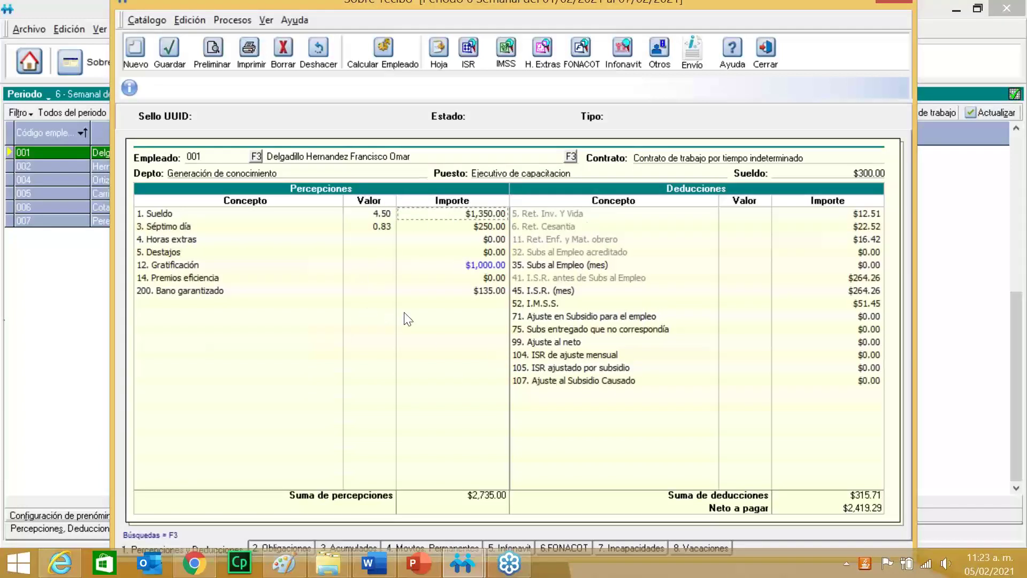
Add the perception Comisiones to employee 001's sobre-recibo with an amount of 5,500
{"action": "left_click", "coordinate": [264, 302]}
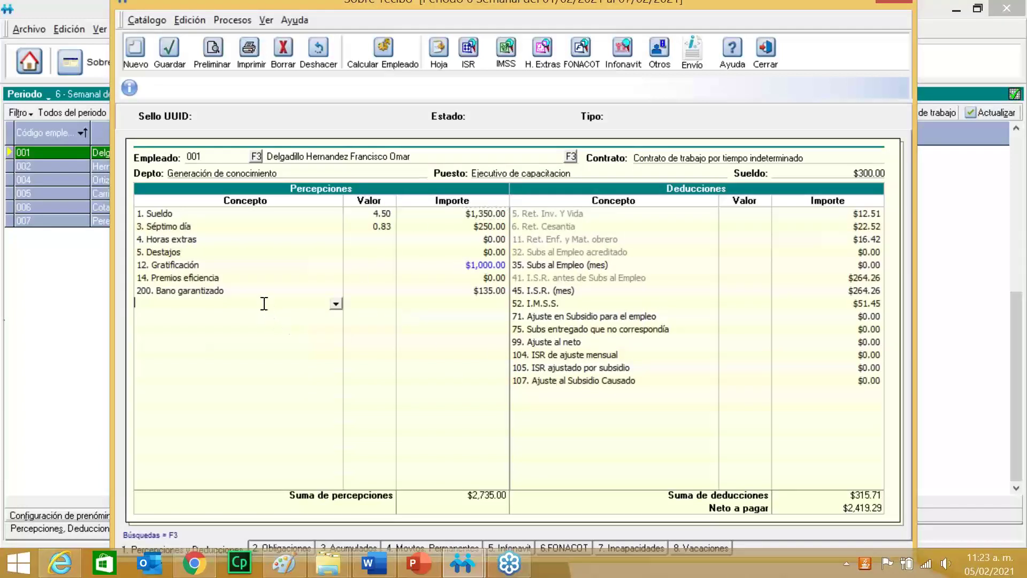
{"action": "left_click", "coordinate": [333, 304]}
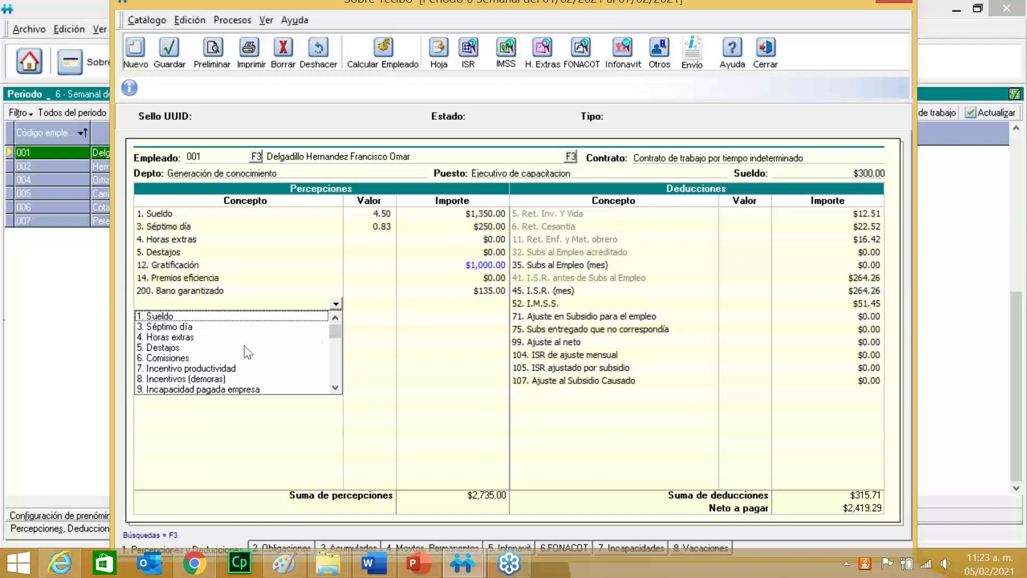
{"action": "left_click", "coordinate": [168, 358]}
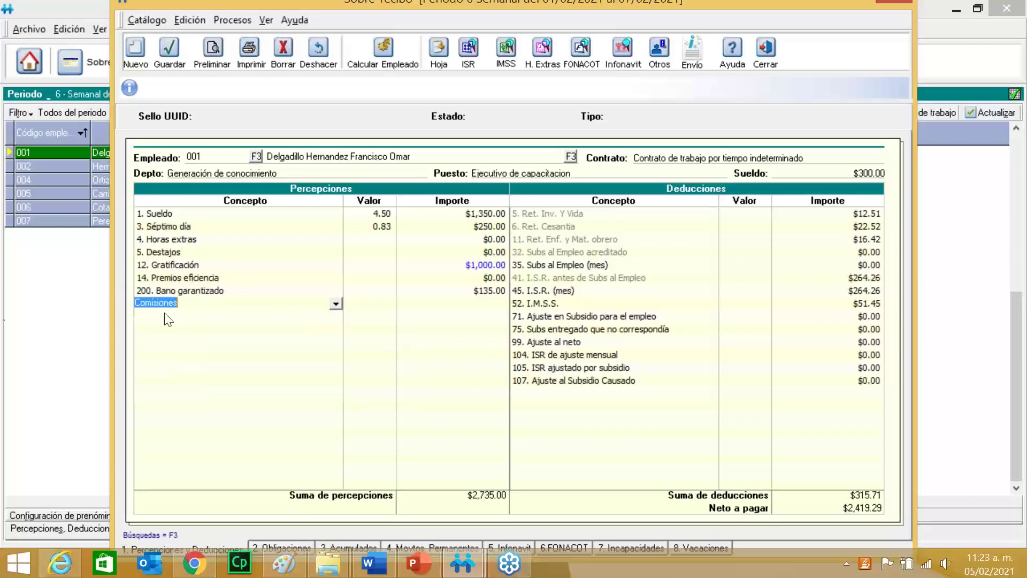
{"action": "left_click", "coordinate": [474, 305]}
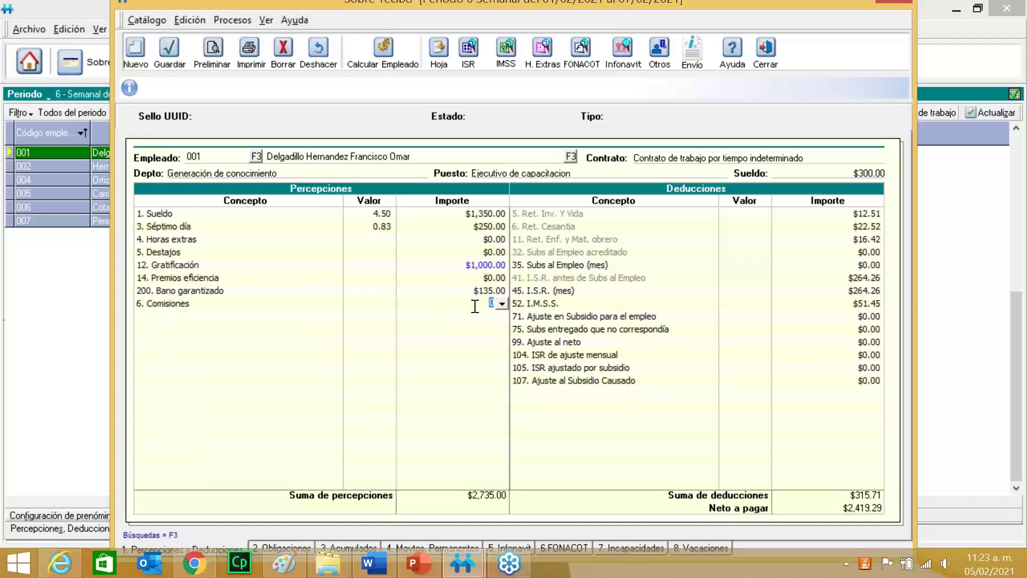
{"action": "type", "text": "5500"}
{"action": "key", "text": "Return"}
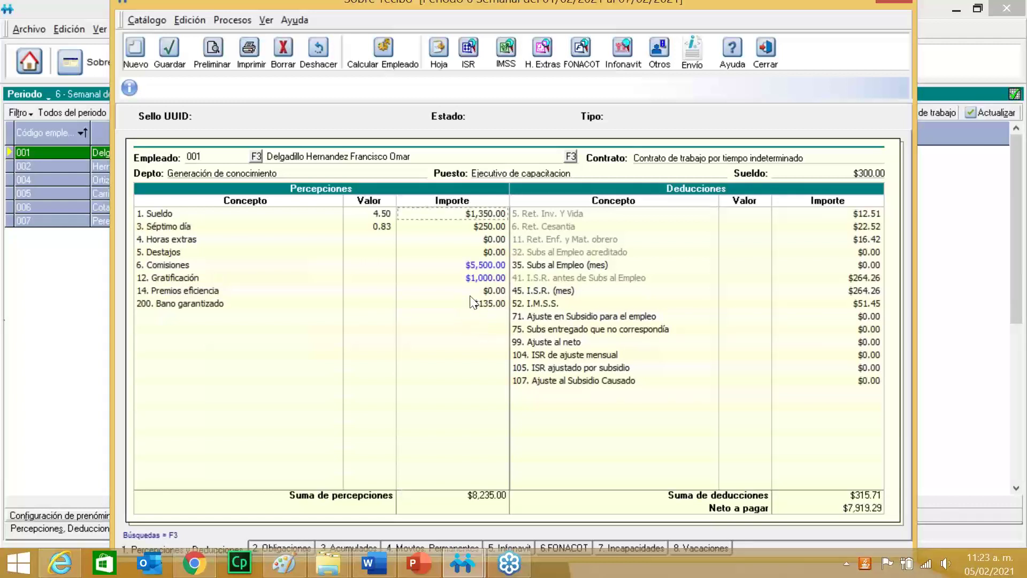
Recalculate employee 001 and inspect the Comisiones details for ISR and IMSS before and after the calculation
{"action": "double_click", "coordinate": [473, 265]}
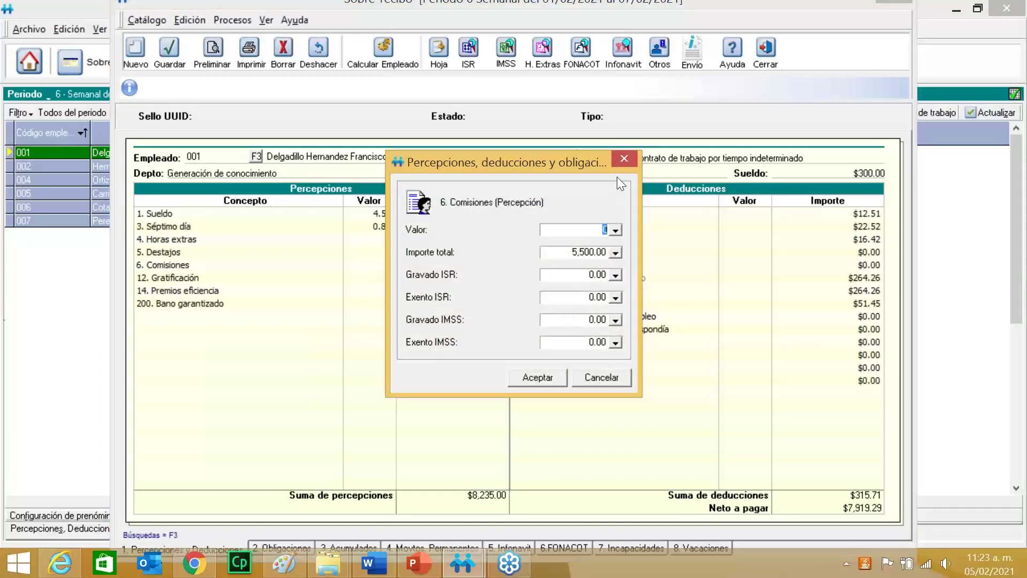
{"action": "left_click", "coordinate": [623, 160]}
{"action": "left_click", "coordinate": [399, 68]}
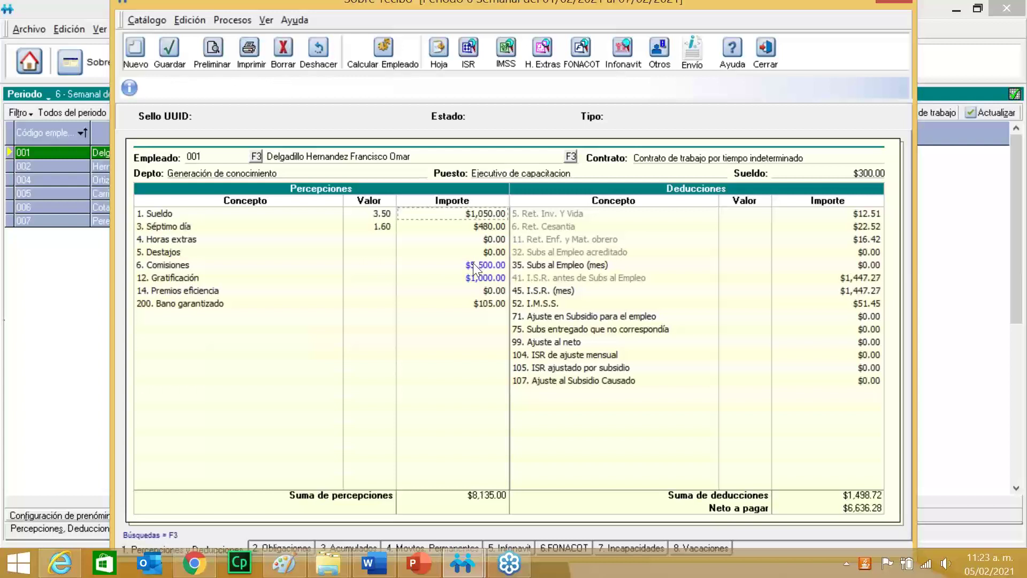
{"action": "double_click", "coordinate": [474, 266]}
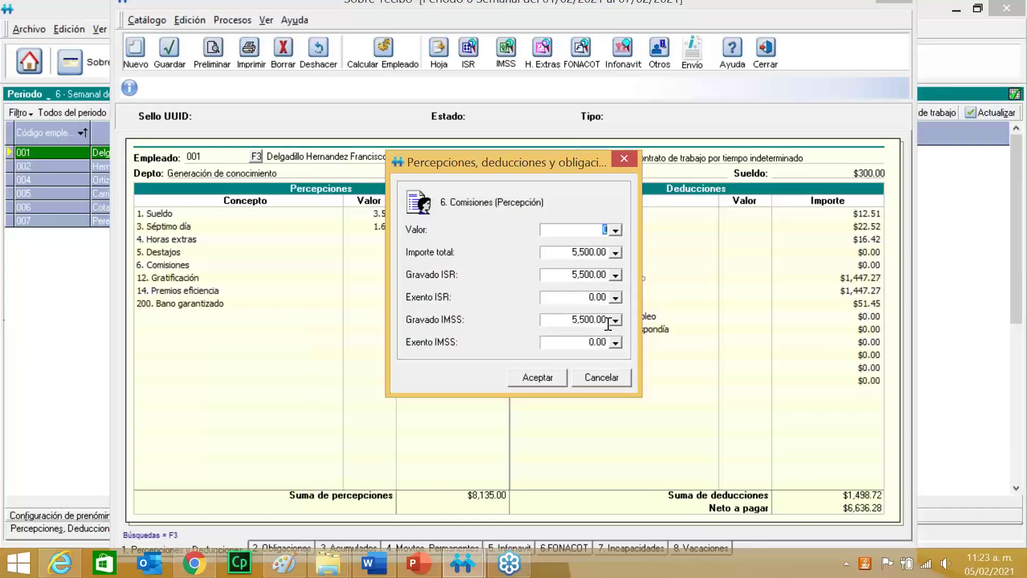
{"action": "left_click", "coordinate": [620, 159]}
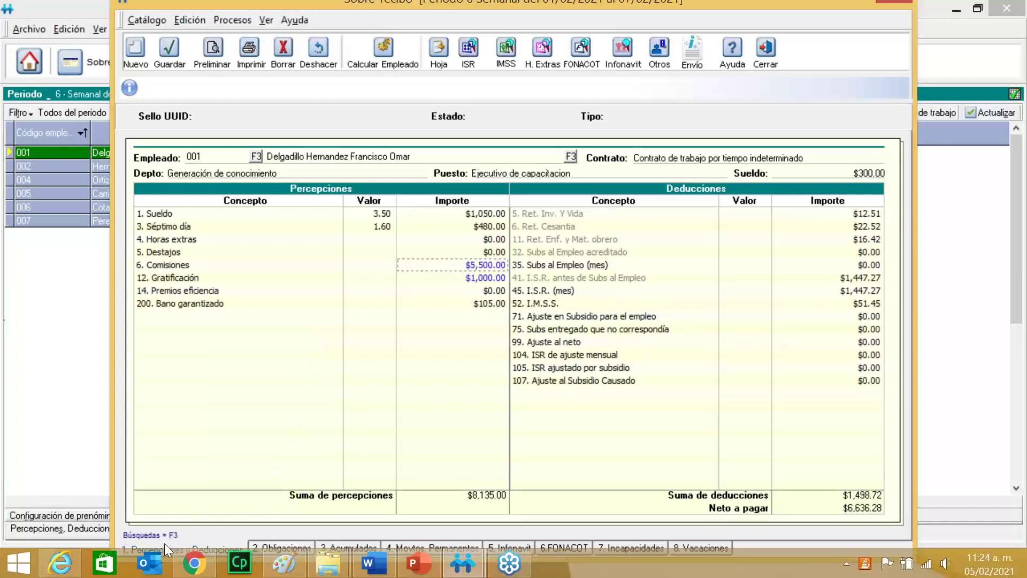
Review the Obligaciones and Acumulados of employee 001's sobre-recibo, return to Percepciones y Deducciones, and close the receipt
{"action": "left_click", "coordinate": [262, 541]}
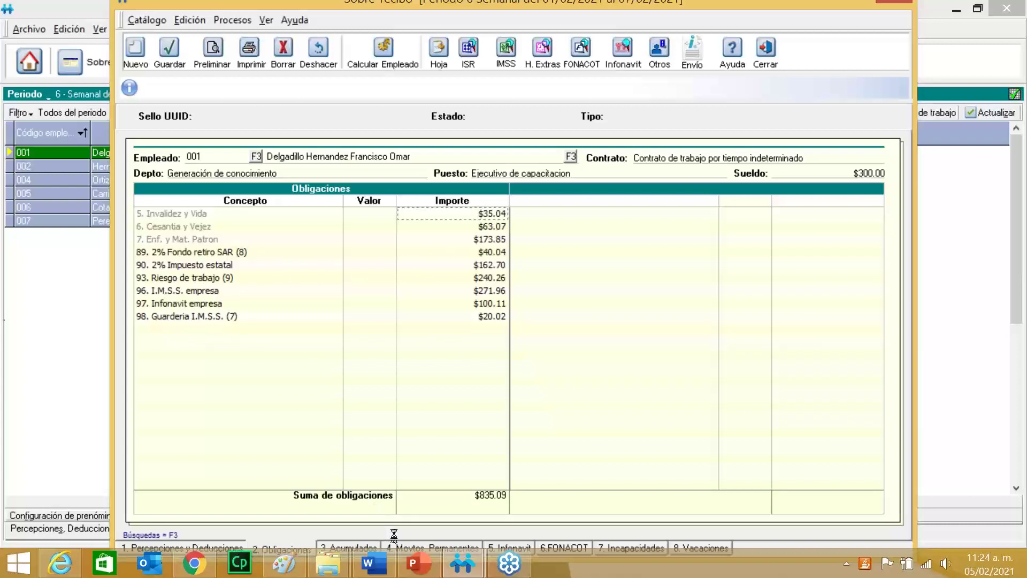
{"action": "left_click", "coordinate": [361, 544]}
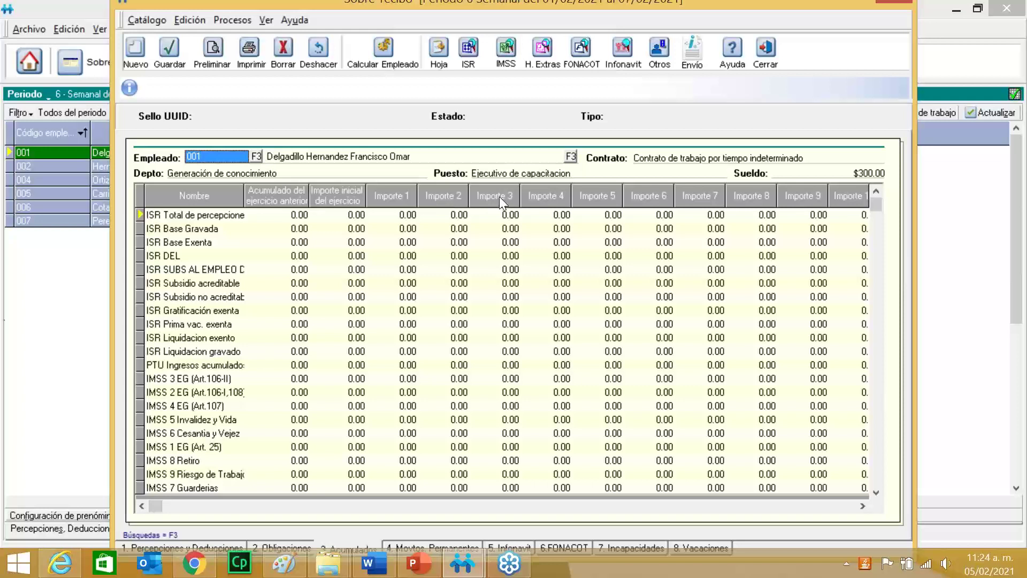
{"action": "left_click", "coordinate": [503, 228]}
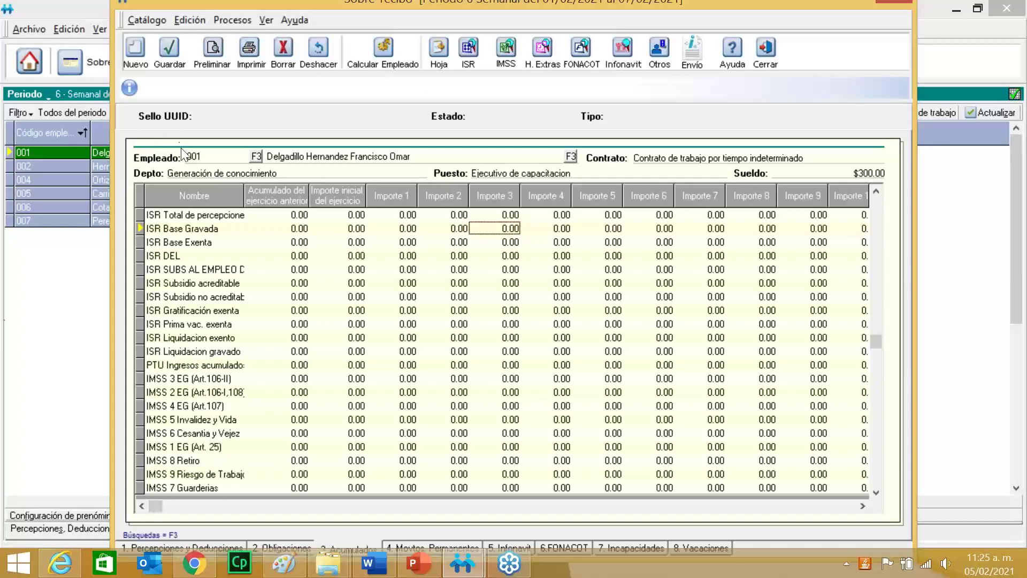
{"action": "mouse_move", "coordinate": [339, 200]}
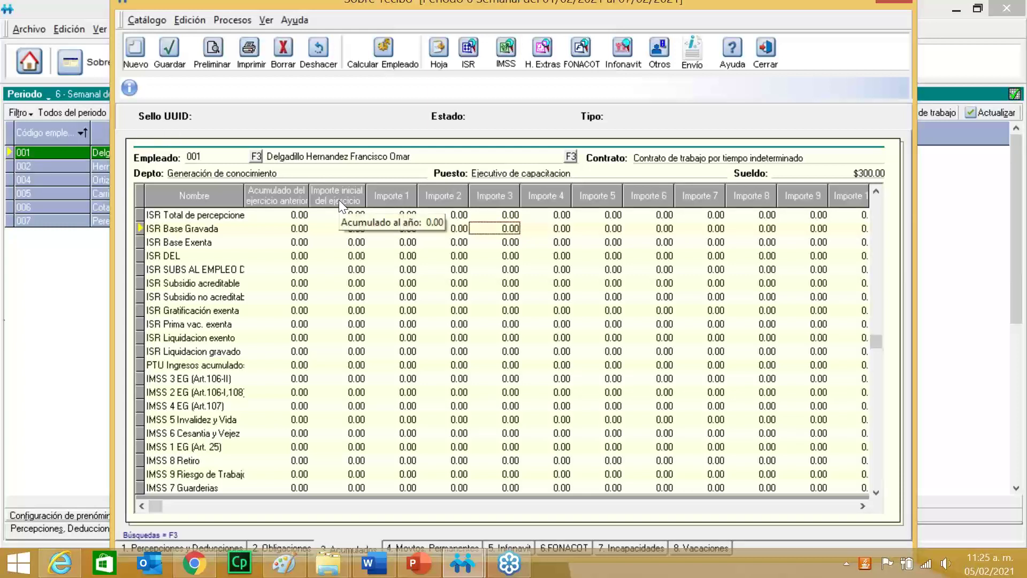
{"action": "left_click", "coordinate": [348, 217]}
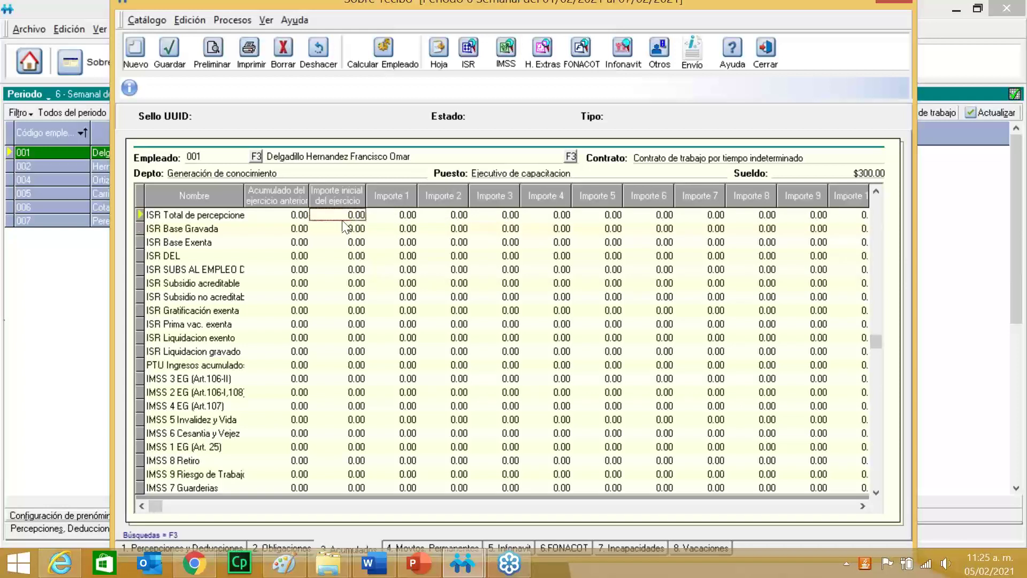
{"action": "mouse_move", "coordinate": [341, 201]}
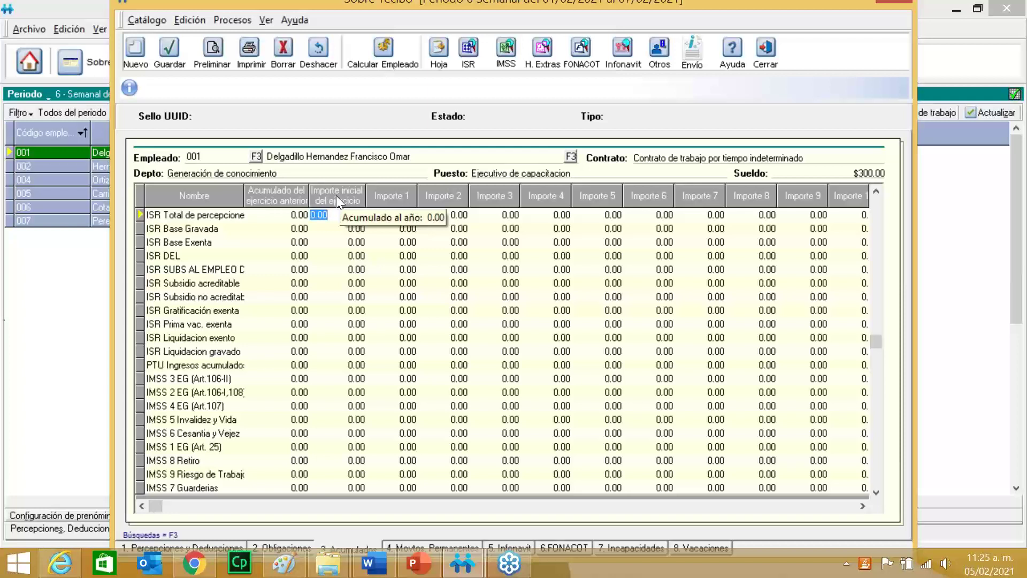
{"action": "left_click", "coordinate": [338, 229]}
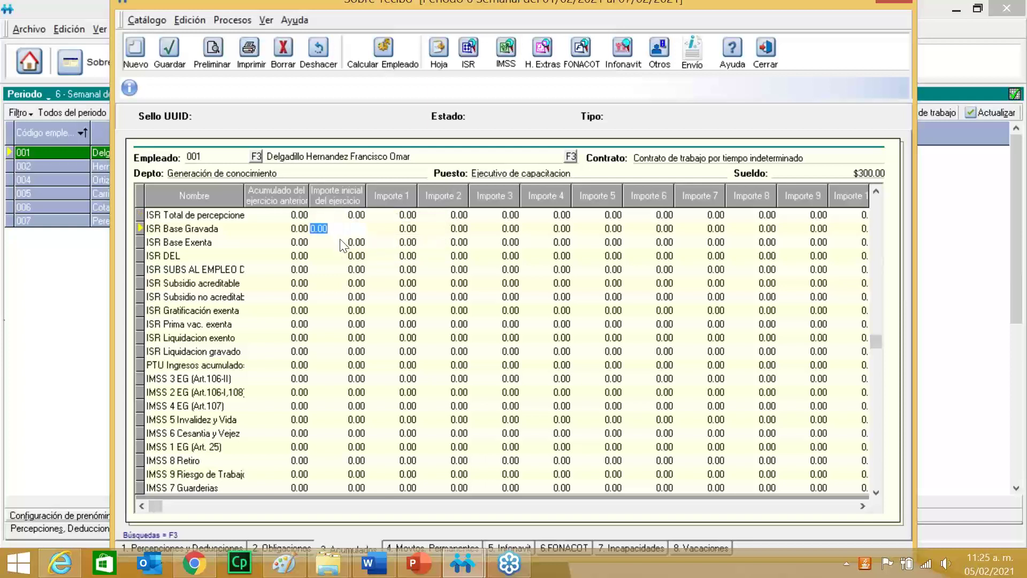
{"action": "left_click", "coordinate": [342, 242]}
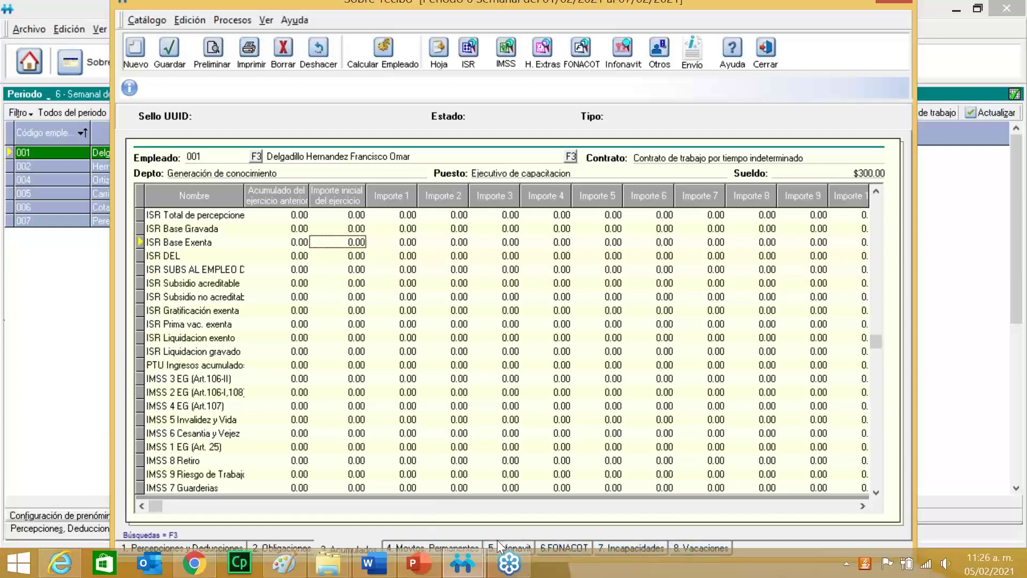
{"action": "left_click", "coordinate": [285, 543]}
{"action": "left_click", "coordinate": [243, 542]}
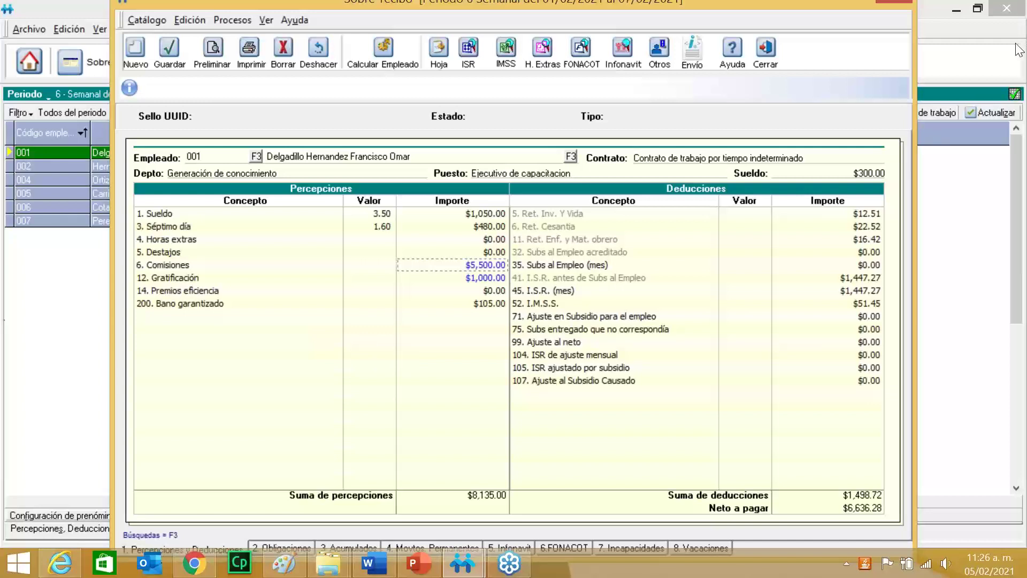
{"action": "left_click", "coordinate": [955, 342]}
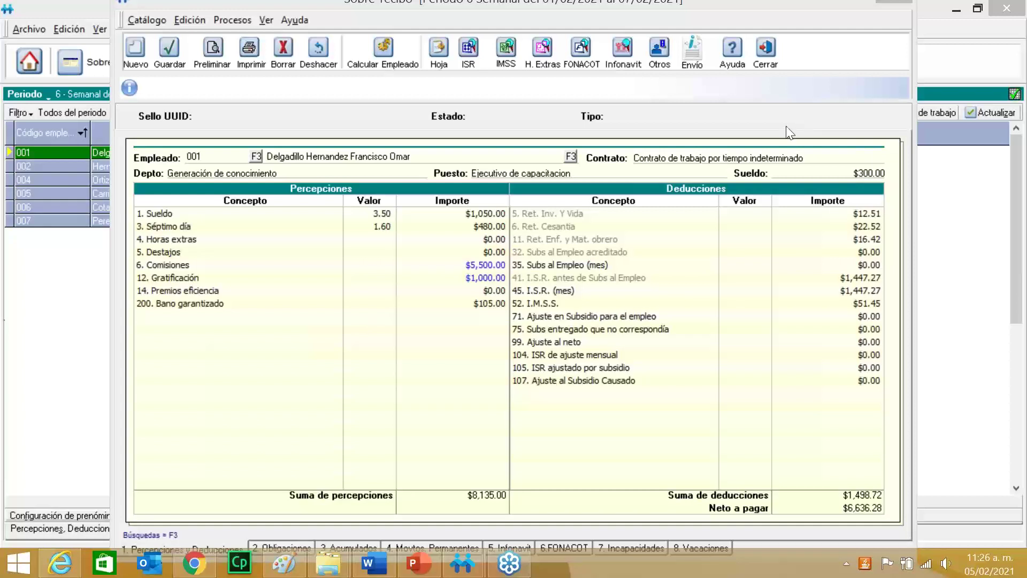
{"action": "left_click", "coordinate": [759, 58]}
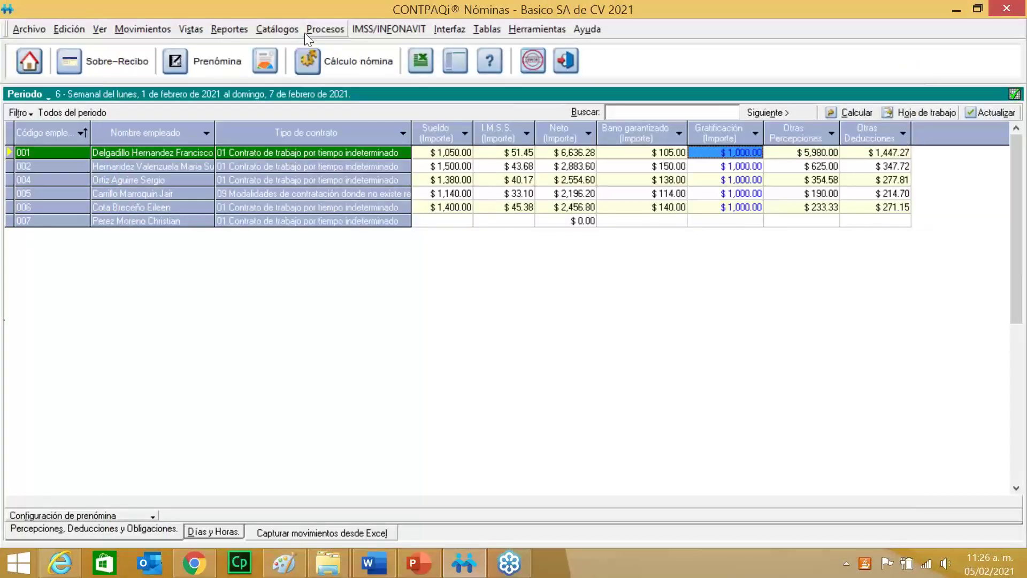
In the period catalog, unmark 6 and 7 February 2021 as seventh days of weekly period 6 and close the catalog
{"action": "left_click", "coordinate": [280, 29]}
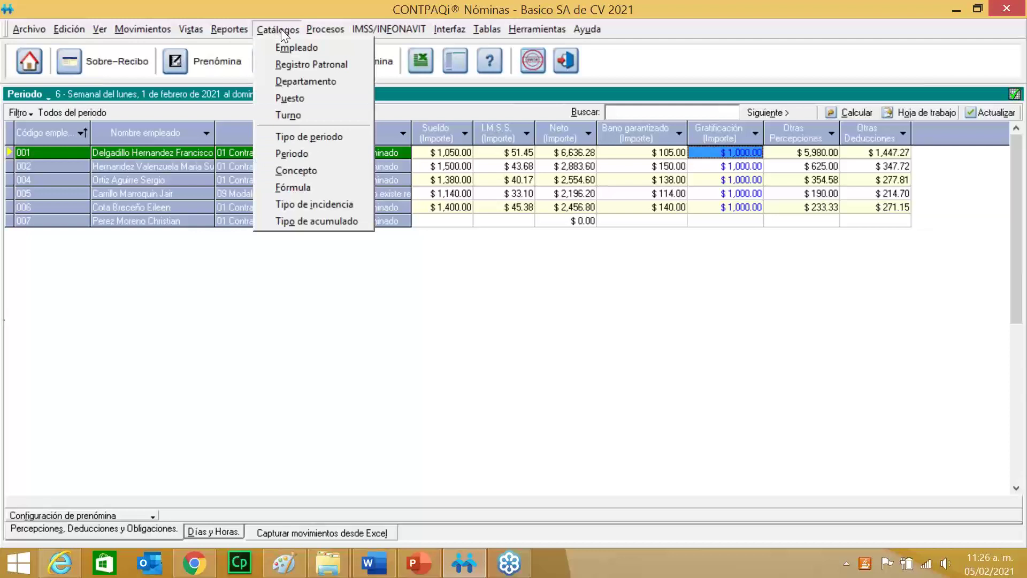
{"action": "left_click", "coordinate": [320, 154]}
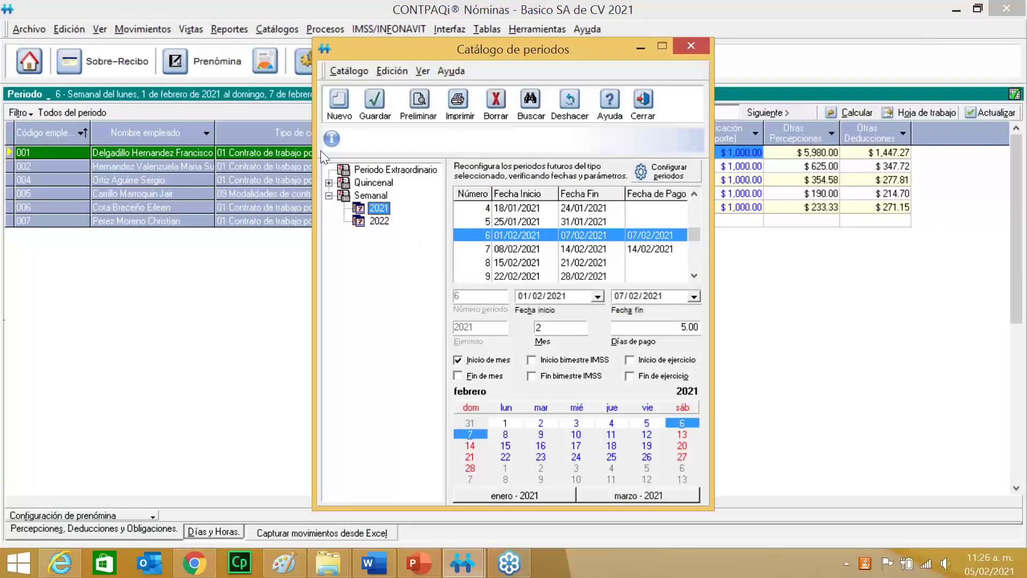
{"action": "left_click", "coordinate": [681, 422]}
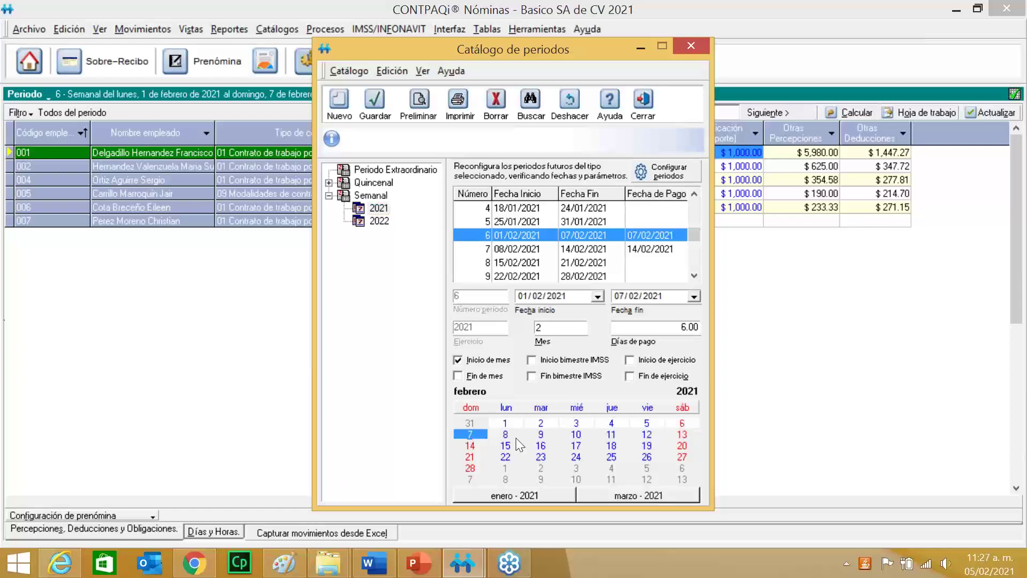
{"action": "left_click", "coordinate": [471, 434]}
{"action": "key", "text": "Escape"}
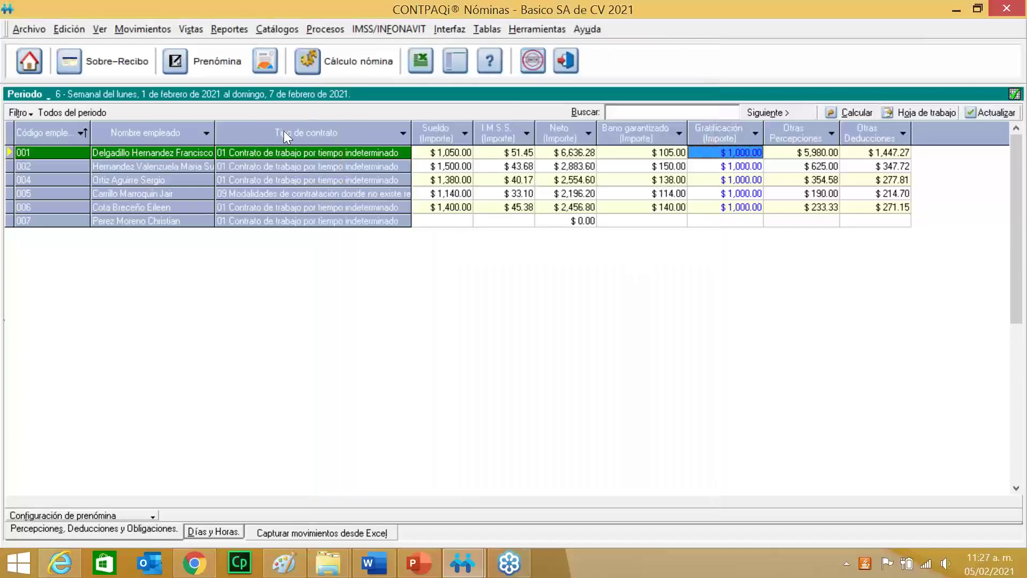
Open employee 001's sobre-recibo, recalculate that employee without seventh days, and close the receipt
{"action": "right_click", "coordinate": [284, 150]}
{"action": "left_click", "coordinate": [304, 163]}
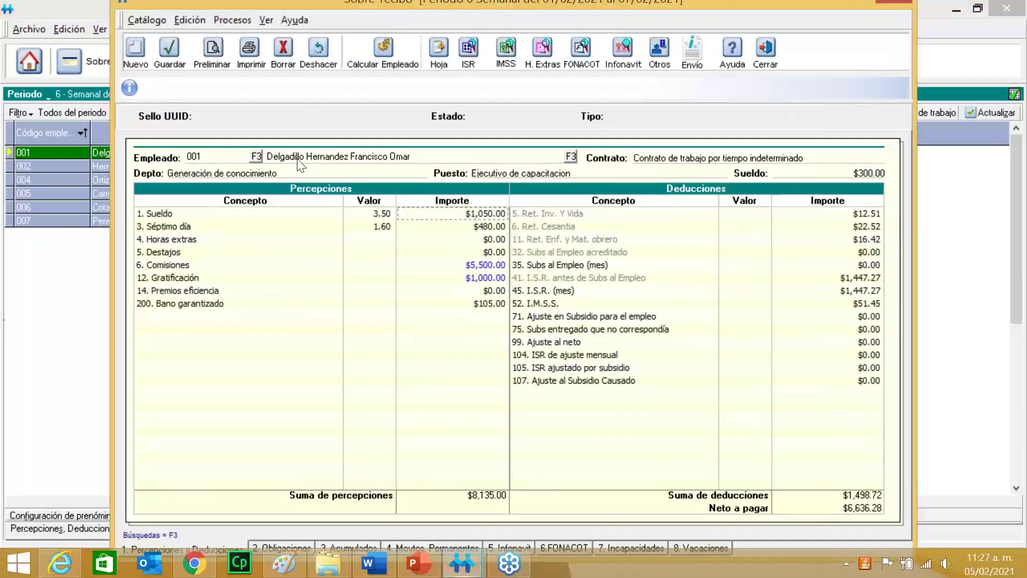
{"action": "left_click", "coordinate": [392, 40]}
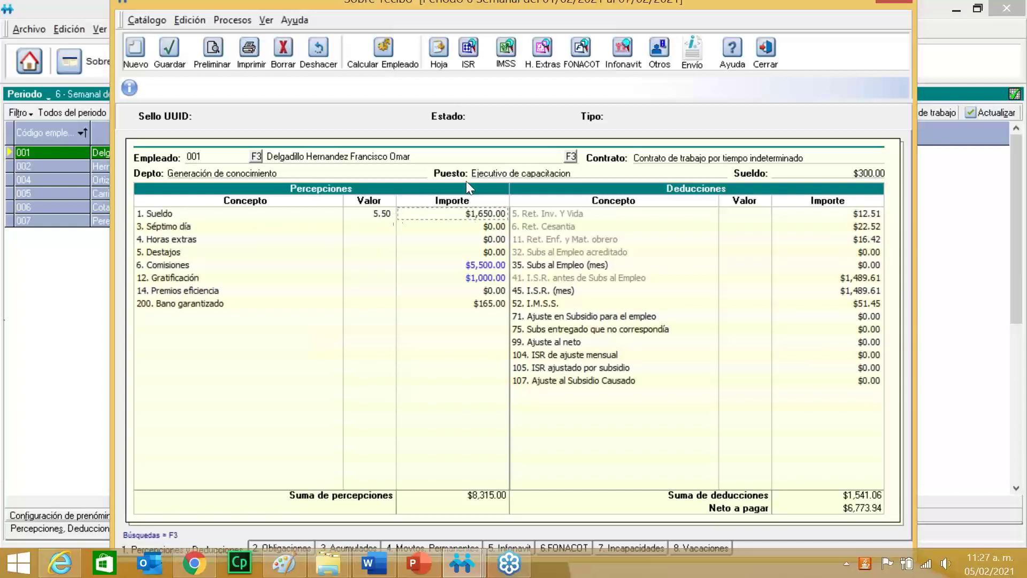
{"action": "left_click_drag", "start_coordinate": [750, 10], "coordinate": [597, 108]}
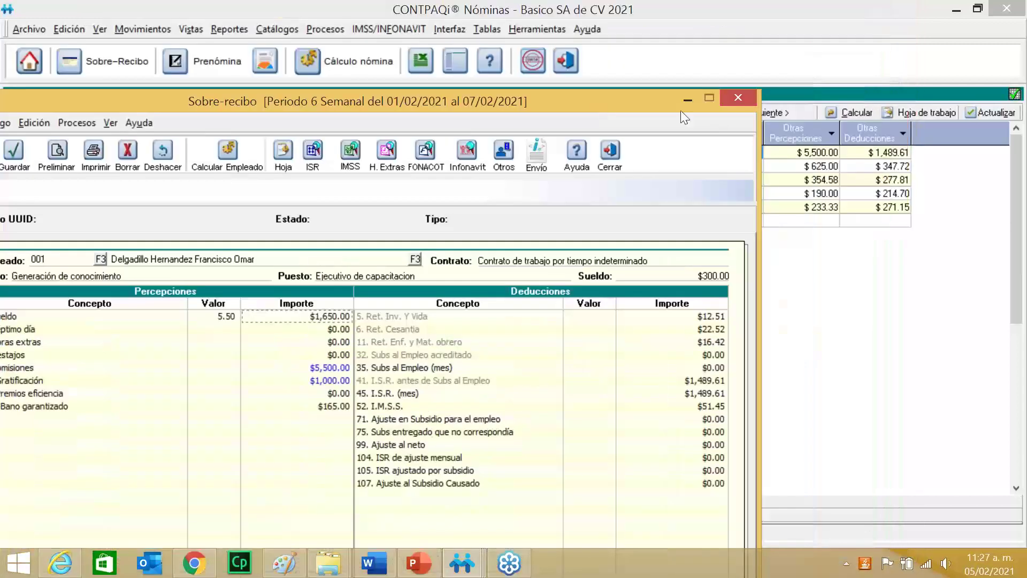
{"action": "left_click", "coordinate": [740, 98]}
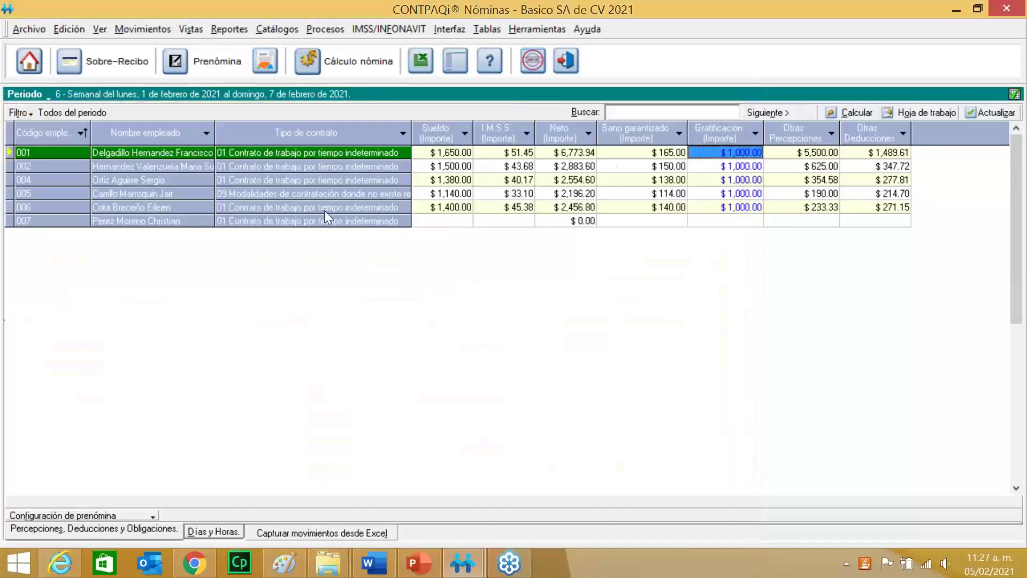
Open employee 006's sobre-recibo, recalculate that employee, and close the receipt
{"action": "right_click", "coordinate": [325, 210]}
{"action": "left_click", "coordinate": [333, 213]}
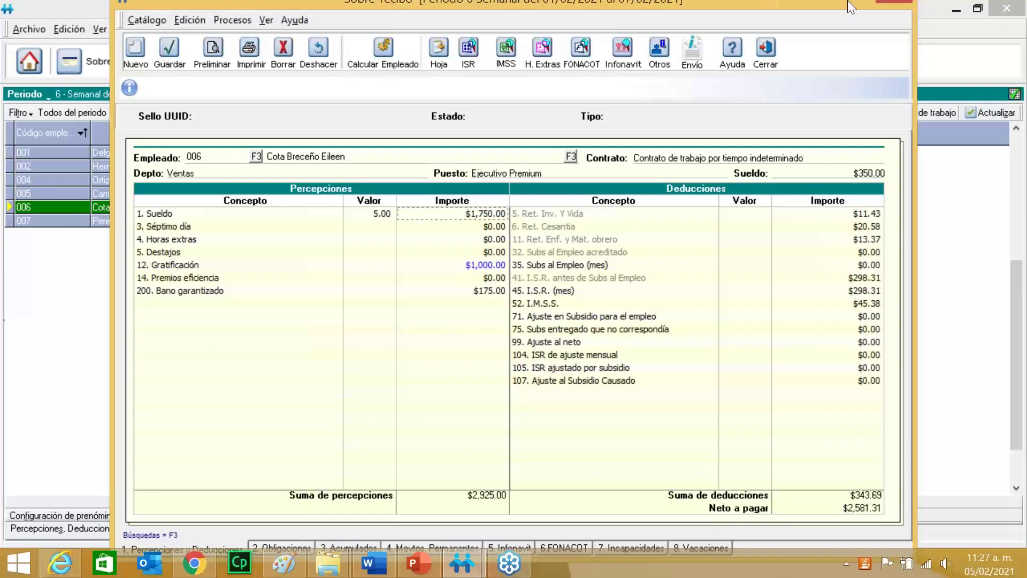
{"action": "left_click", "coordinate": [893, 1]}
Show the prepayroll's Días y Horas view to check the captured incidences, dismissing the Excel sheet selection
{"action": "left_click", "coordinate": [274, 529]}
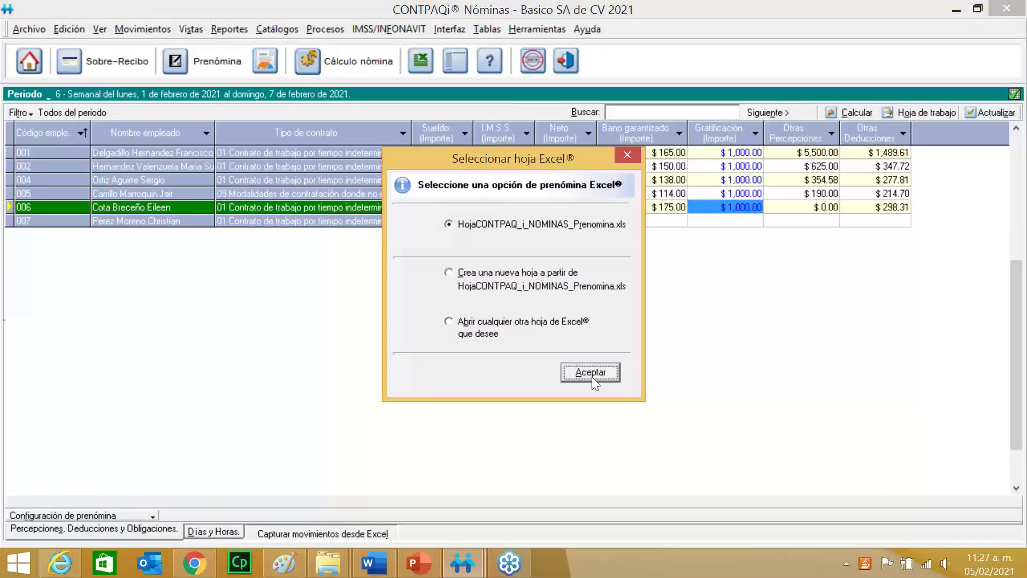
{"action": "left_click", "coordinate": [634, 156]}
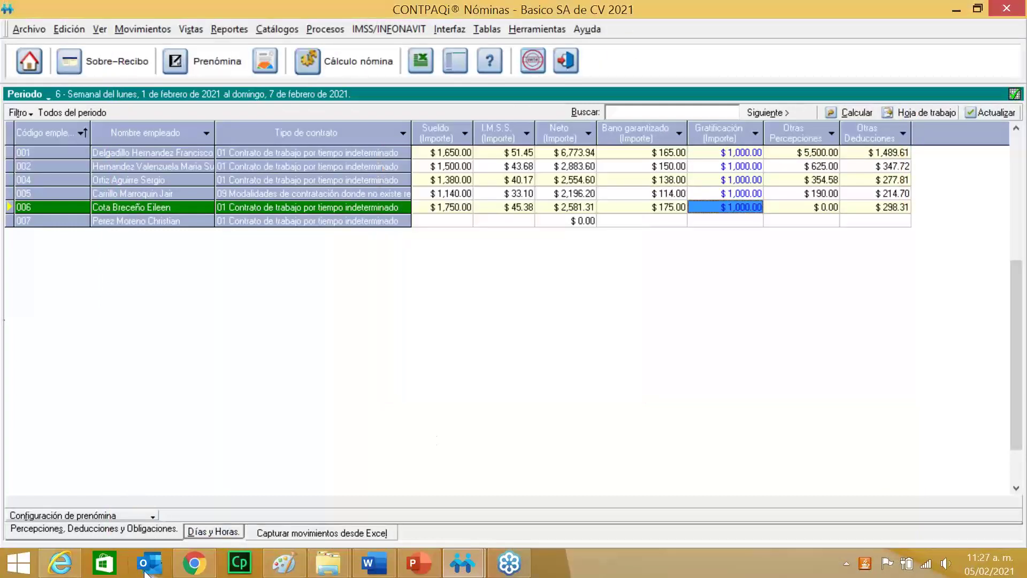
{"action": "left_click", "coordinate": [206, 531]}
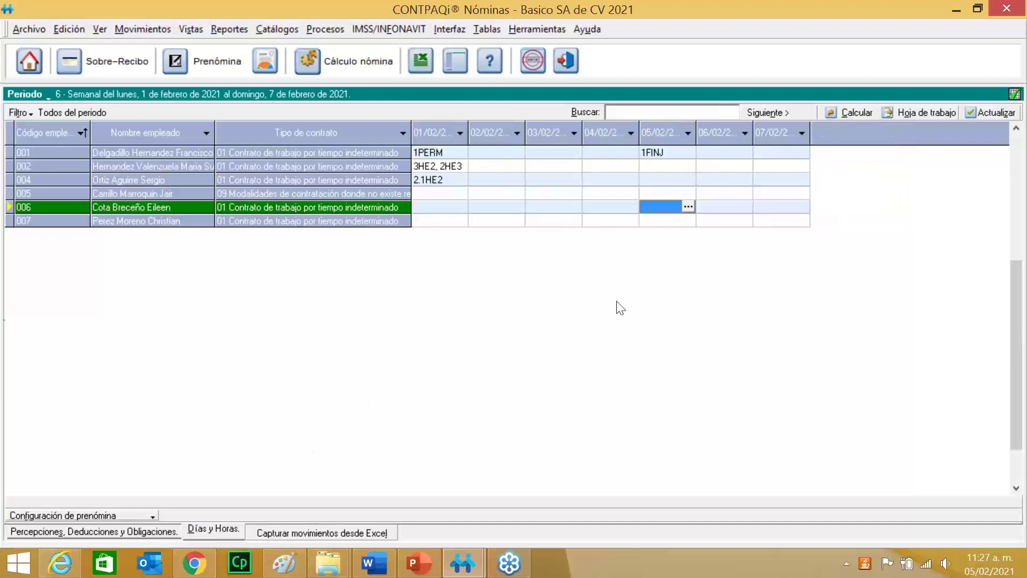
Open employee 005's sobre-recibo and recalculate that employee without seventh days
{"action": "left_click", "coordinate": [361, 194]}
{"action": "right_click", "coordinate": [361, 192]}
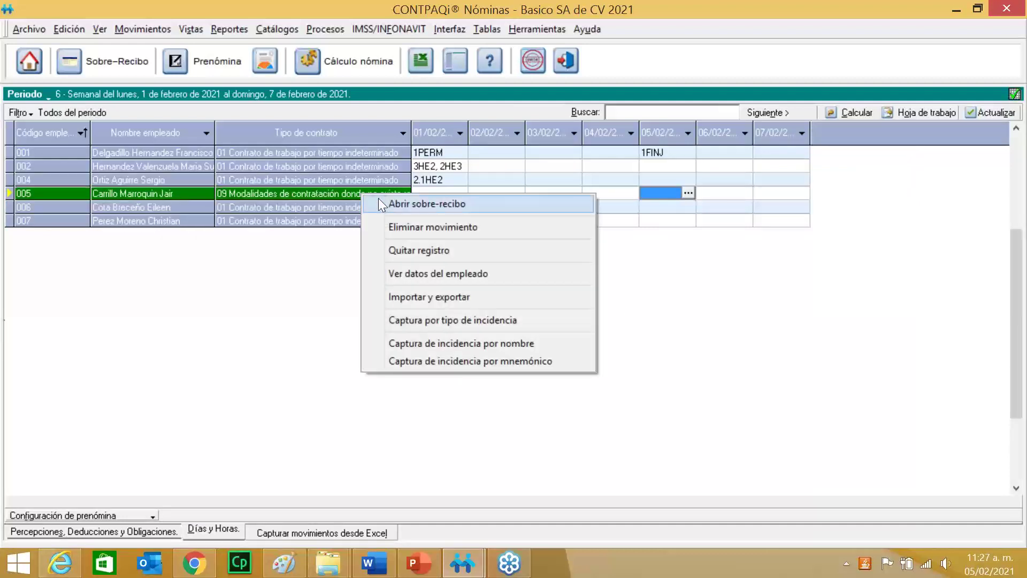
{"action": "left_click", "coordinate": [385, 205]}
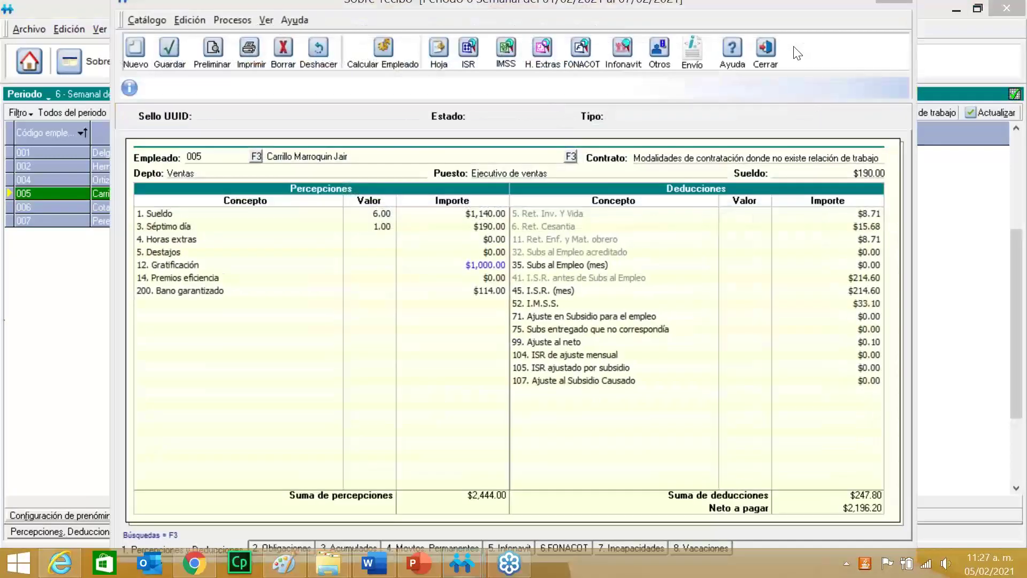
{"action": "left_click", "coordinate": [380, 62]}
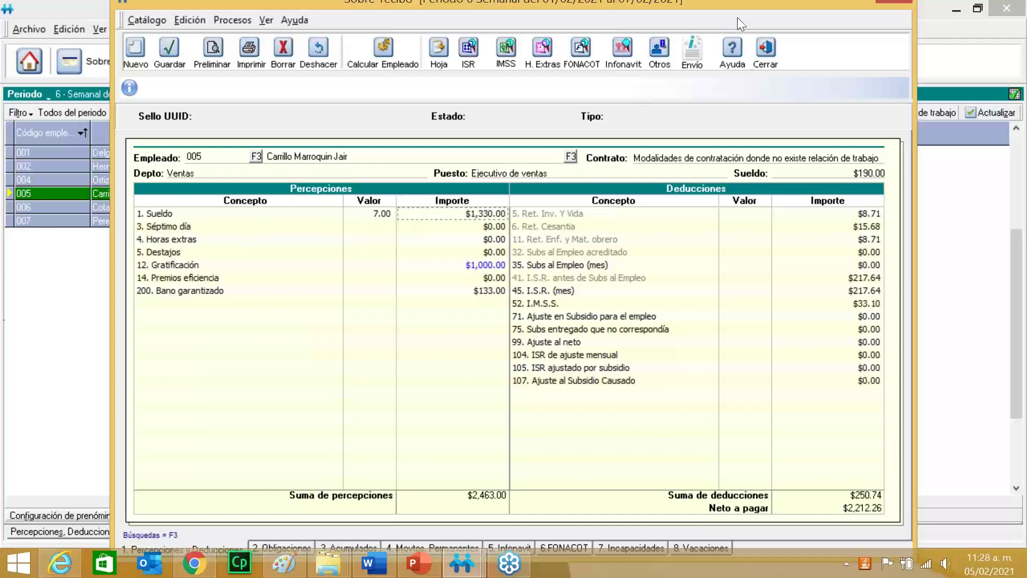
Close the receipt and mark Sunday 7 February as the seventh day of weekly period 6 in the period catalogue, saving the change
{"action": "left_click", "coordinate": [764, 47]}
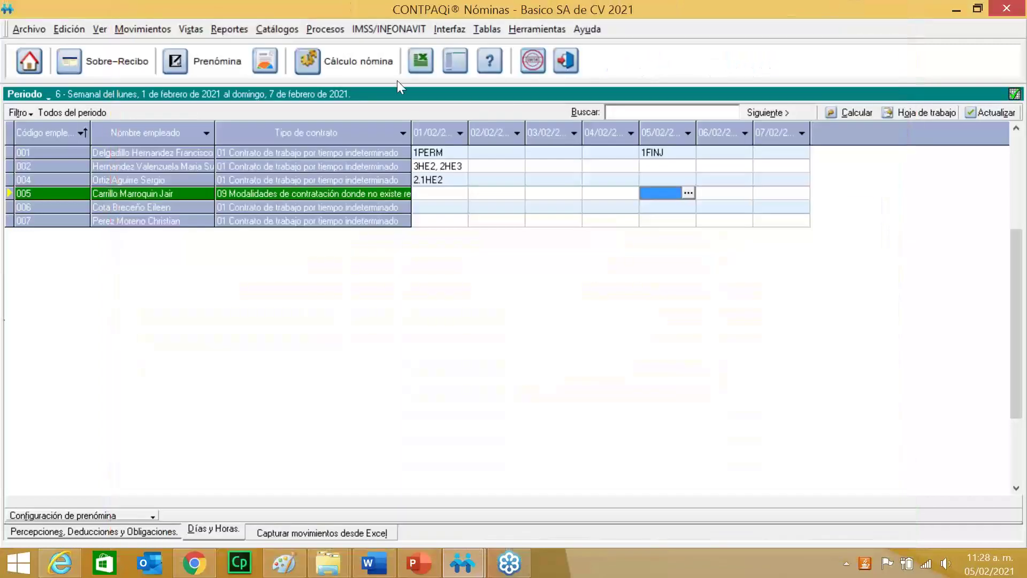
{"action": "left_click", "coordinate": [293, 30]}
{"action": "left_click", "coordinate": [339, 151]}
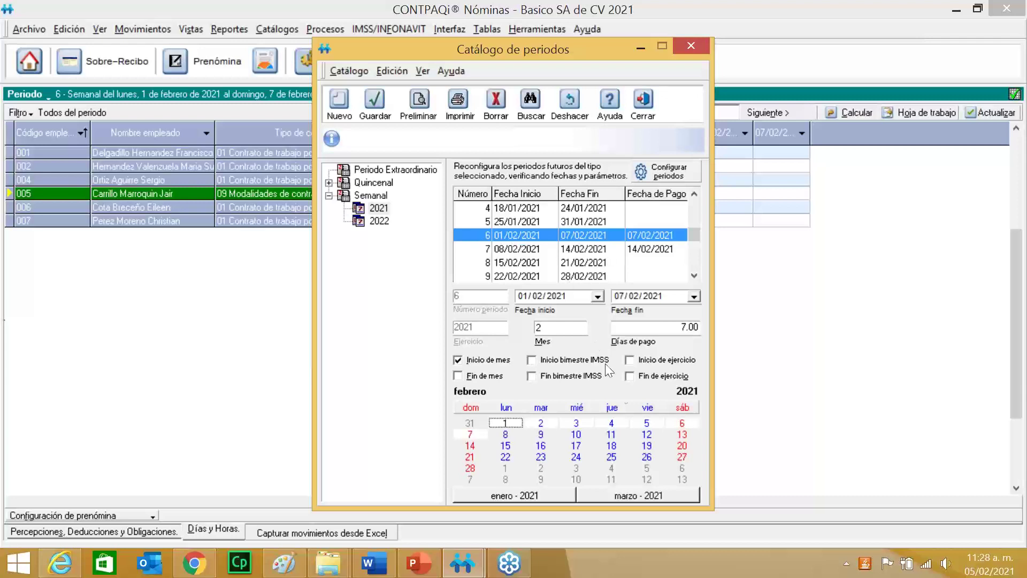
{"action": "left_click", "coordinate": [483, 432]}
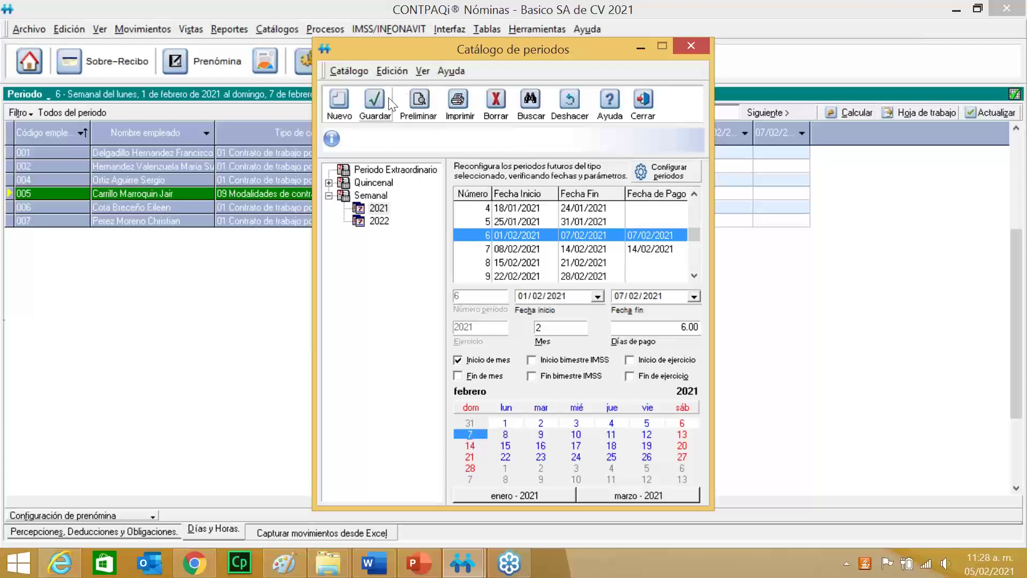
{"action": "left_click", "coordinate": [691, 45]}
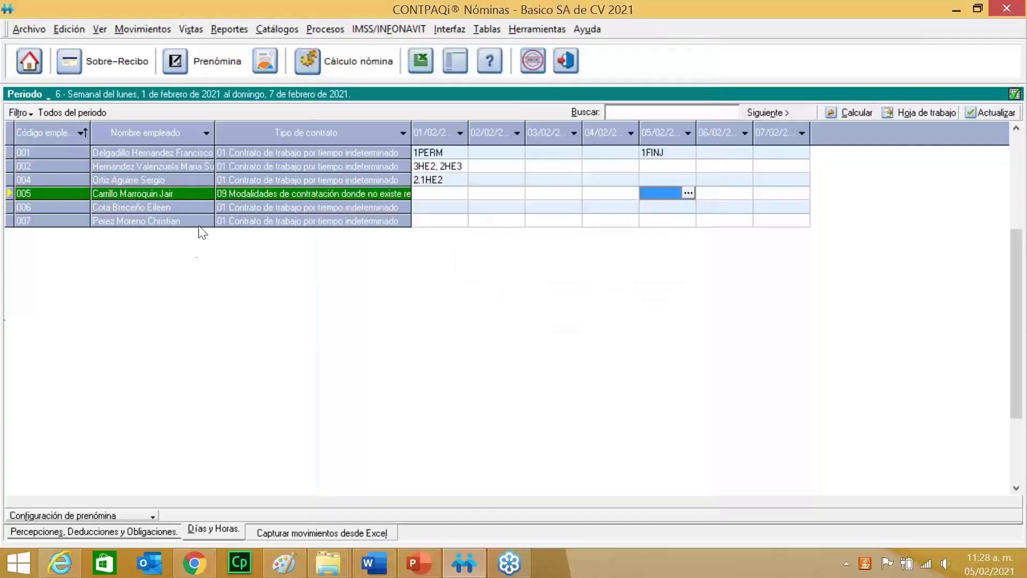
Open employee 005's sobre-recibo and recalculate that employee with the seventh day included
{"action": "right_click", "coordinate": [252, 194]}
{"action": "left_click", "coordinate": [286, 206]}
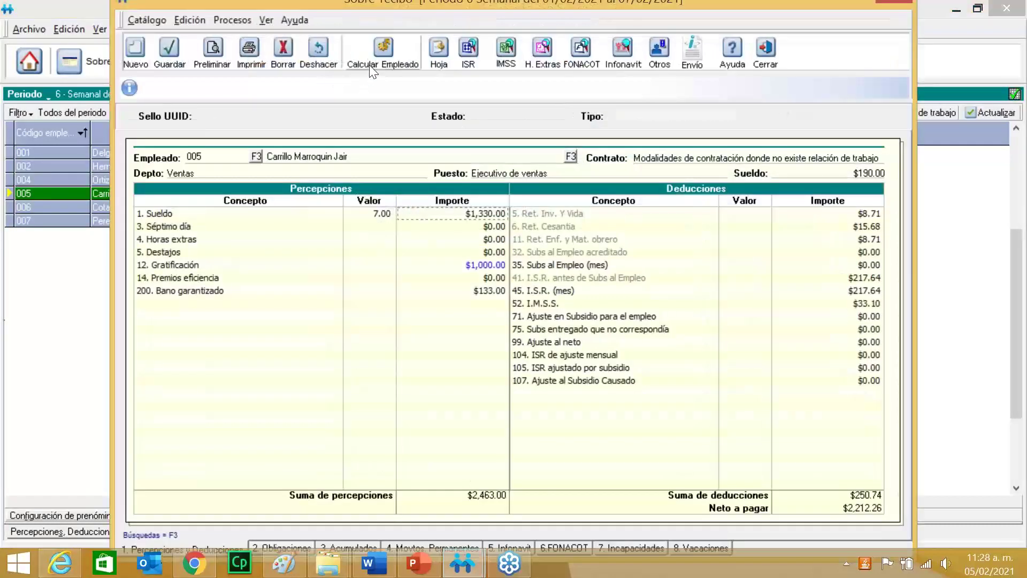
{"action": "left_click", "coordinate": [379, 69]}
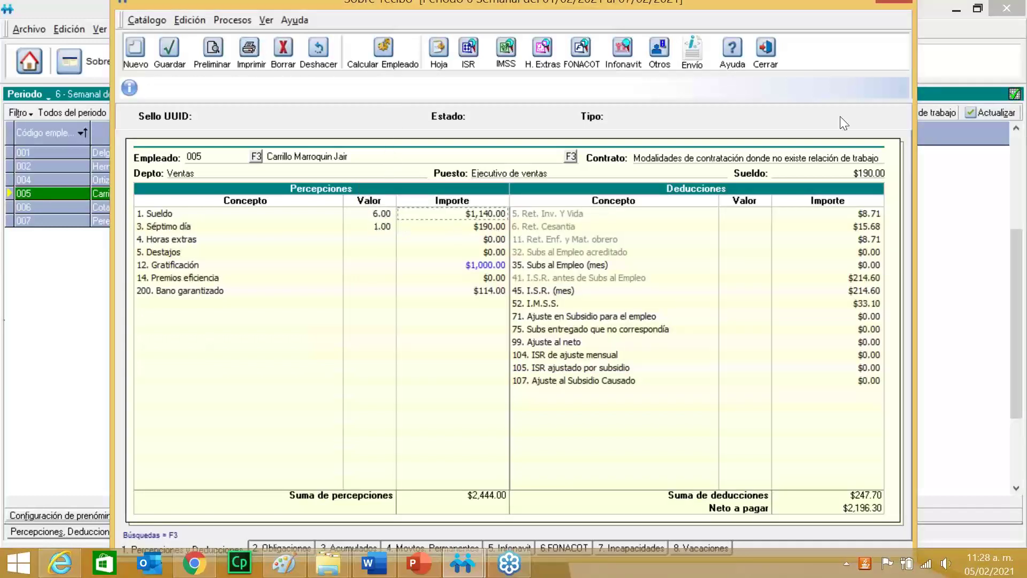
{"action": "left_click", "coordinate": [1013, 52]}
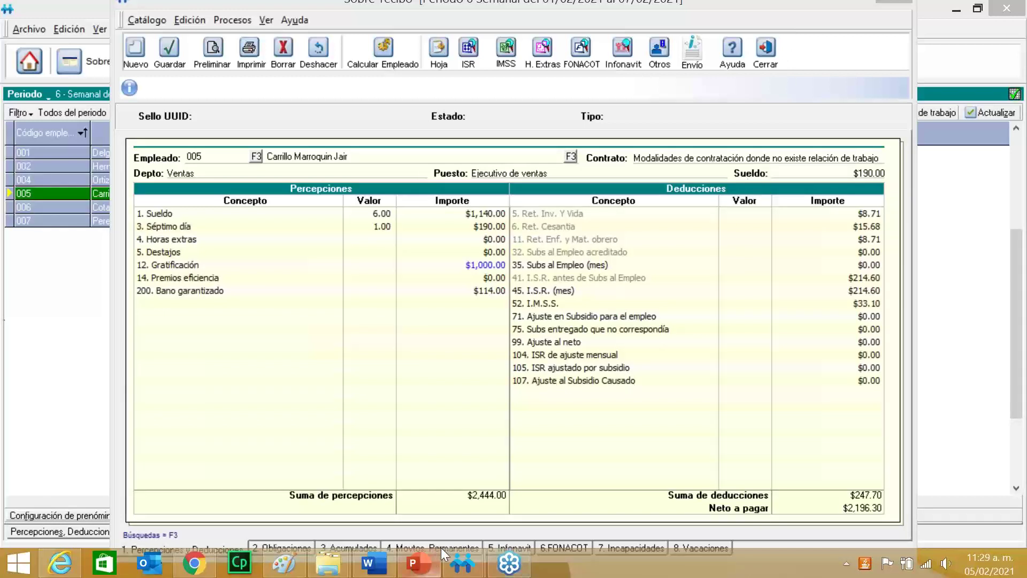
Switch to PowerPoint and present the slide "Captura de movimientos (Sobre-recibo)" full screen
{"action": "left_click", "coordinate": [426, 566]}
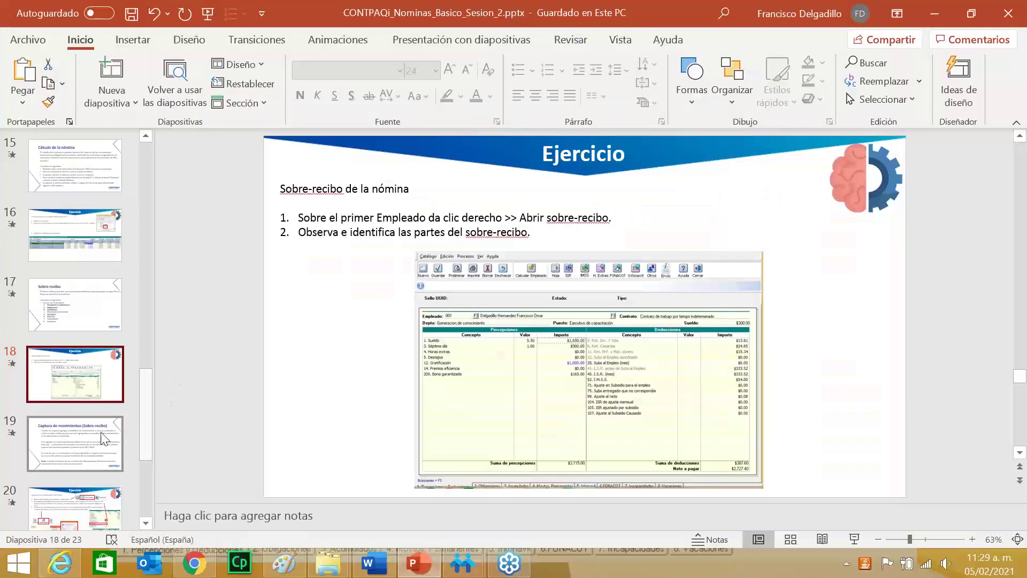
{"action": "left_click", "coordinate": [75, 443]}
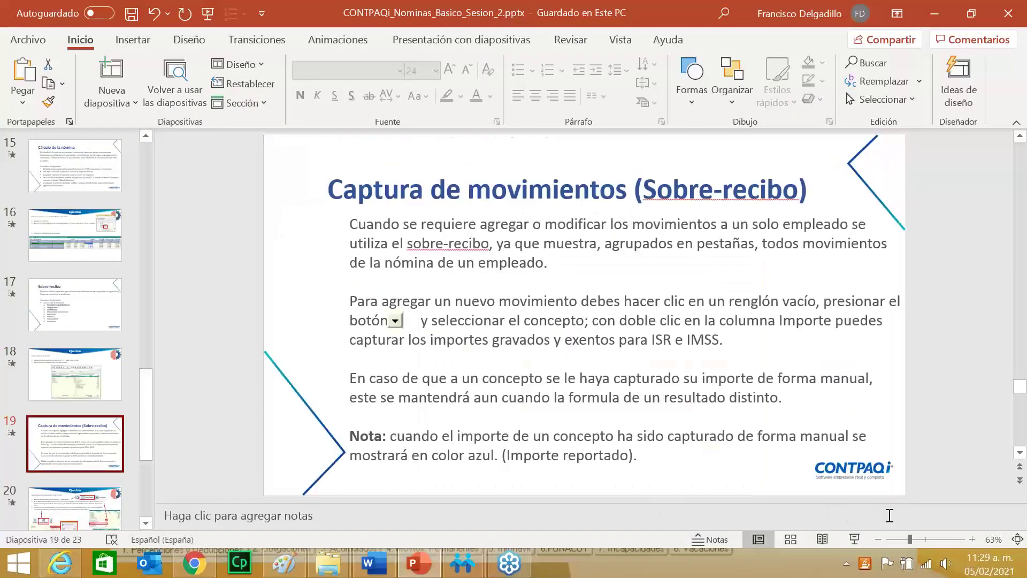
{"action": "left_click", "coordinate": [855, 540]}
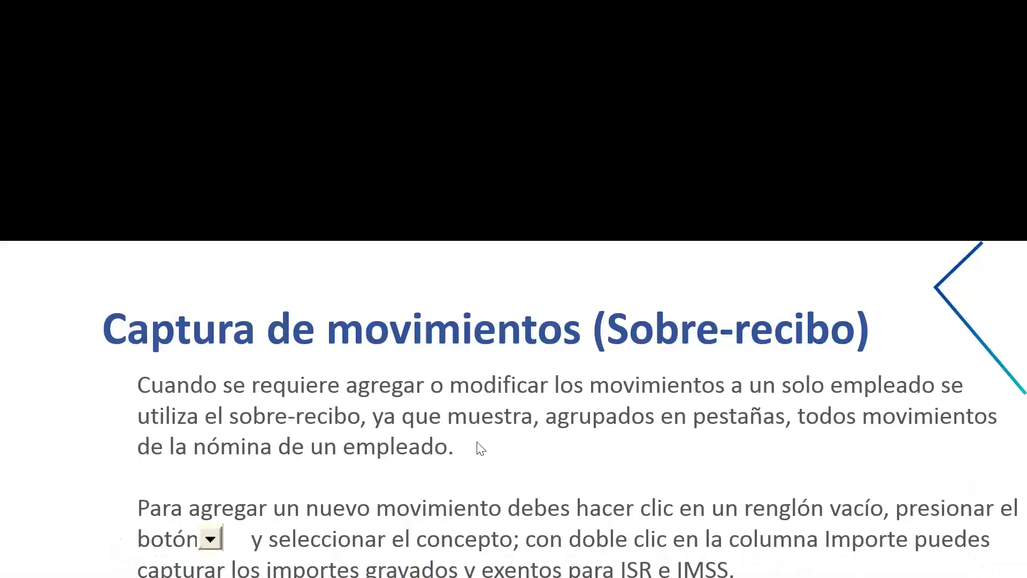
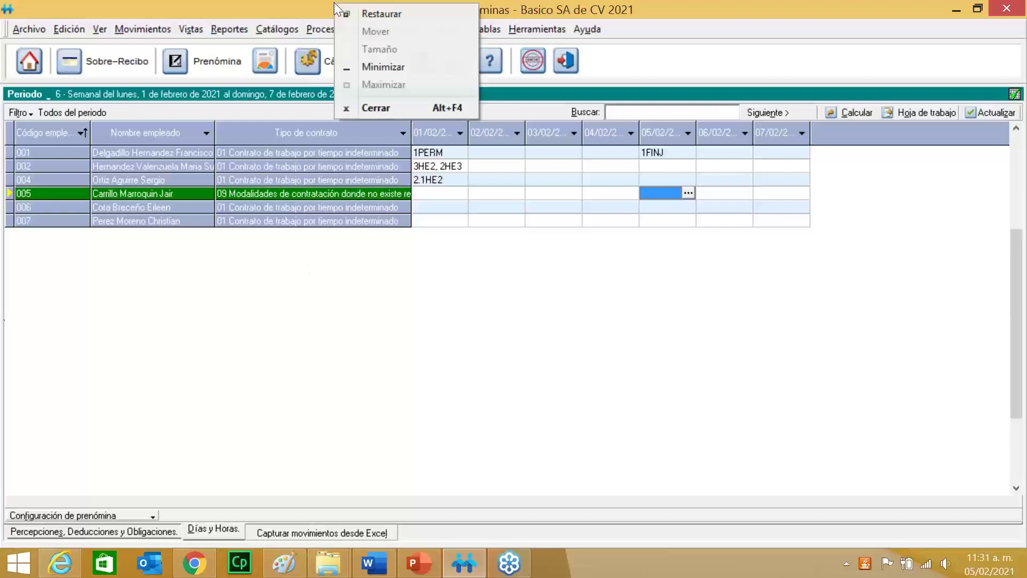
Start a new employee record in the employee catalogue with code 008 and hire date 01/02/2021
{"action": "left_click", "coordinate": [287, 30]}
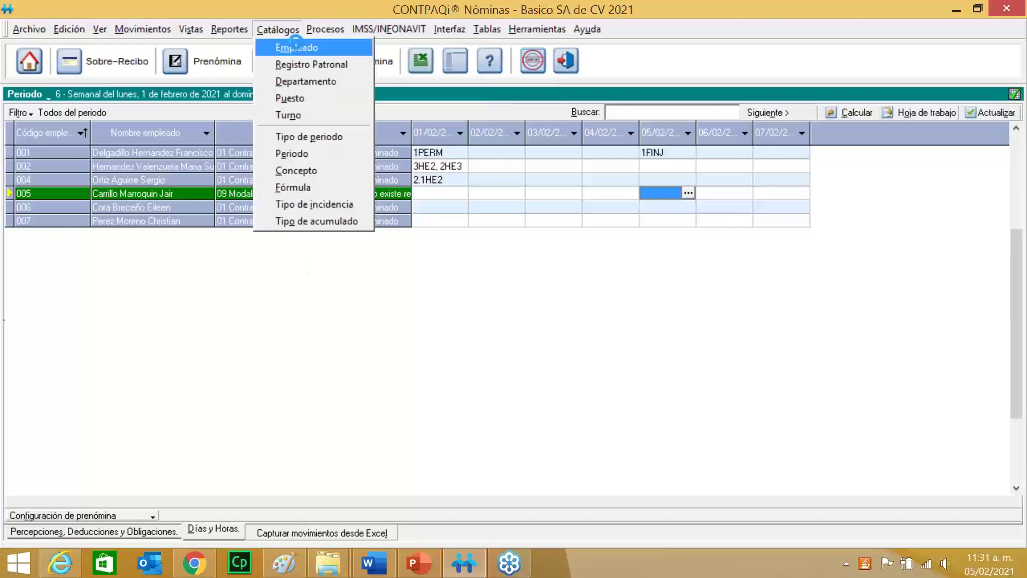
{"action": "left_click", "coordinate": [296, 42]}
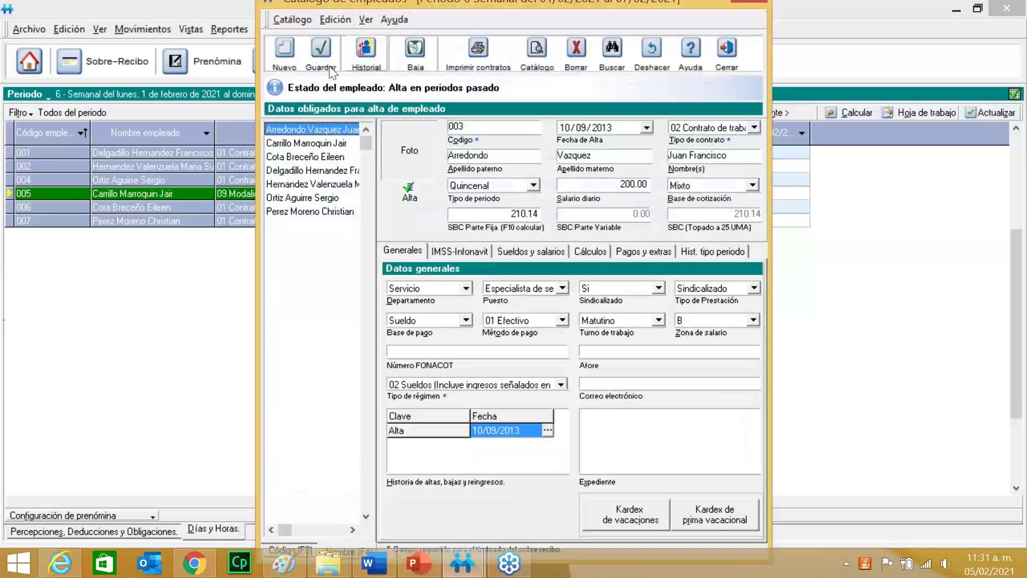
{"action": "left_click", "coordinate": [294, 62]}
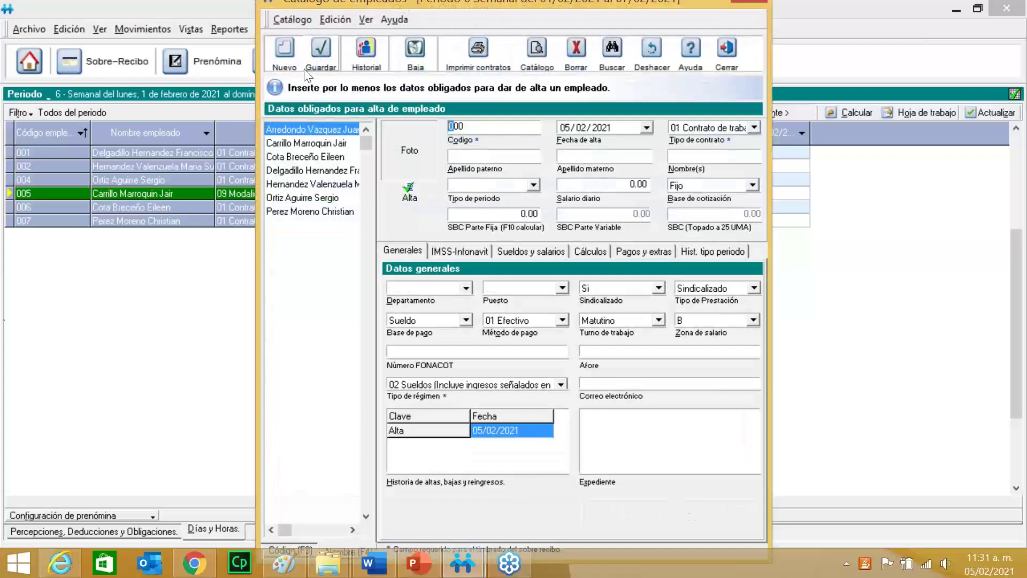
{"action": "type", "text": "008"}
{"action": "key", "text": "Tab"}
{"action": "key", "text": "Right"}
{"action": "key", "text": "Left"}
{"action": "type", "text": "01"}
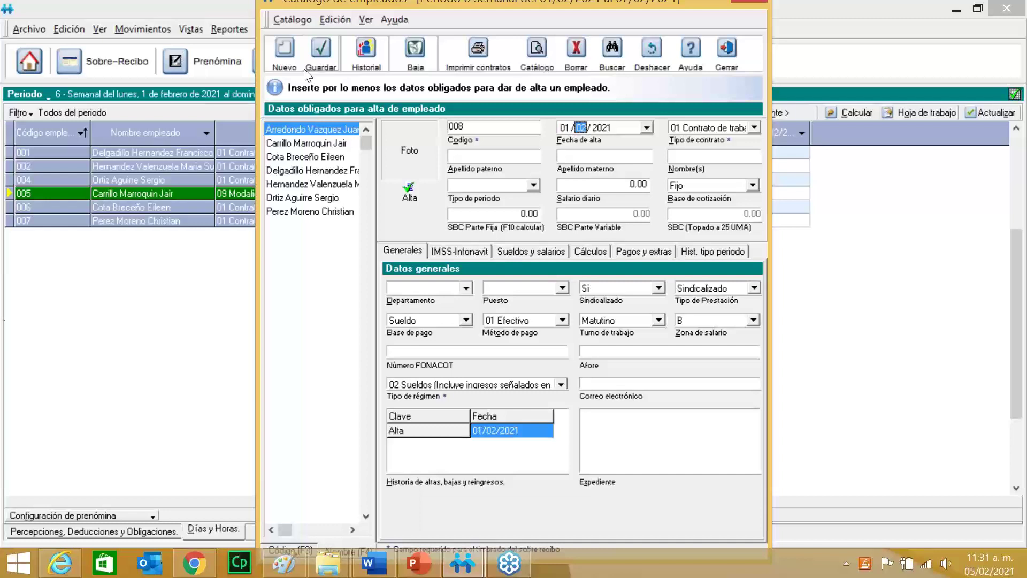
Enter the new employee's surnames and first name, and set the period type to Semanal
{"action": "key", "text": "Tab"}
{"action": "key", "text": "Tab"}
{"action": "type", "text": "Lopez"}
{"action": "key", "text": "Tab"}
{"action": "type", "text": "Jimenez"}
{"action": "type", "text": "Daniel"}
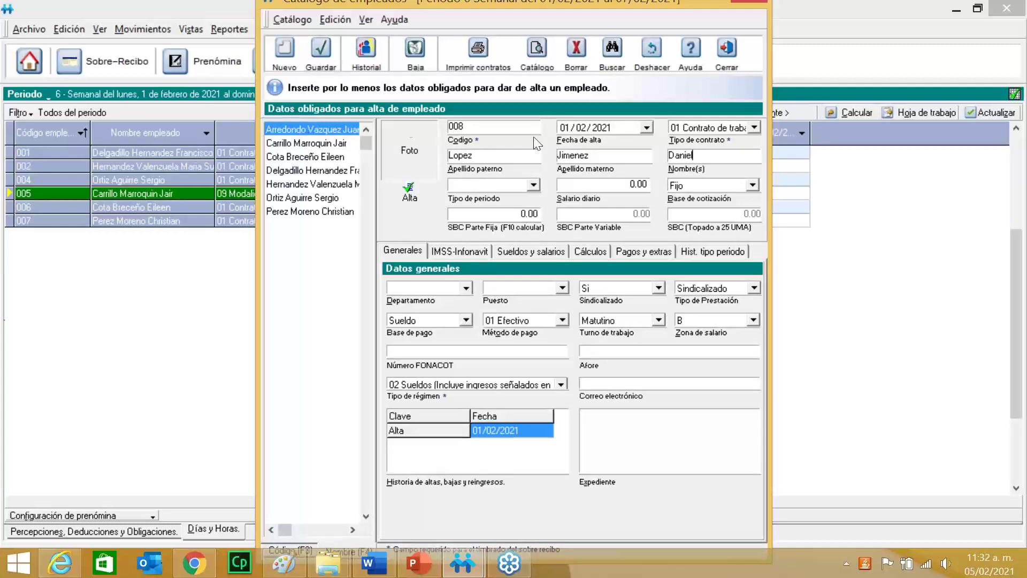
{"action": "left_click", "coordinate": [534, 186]}
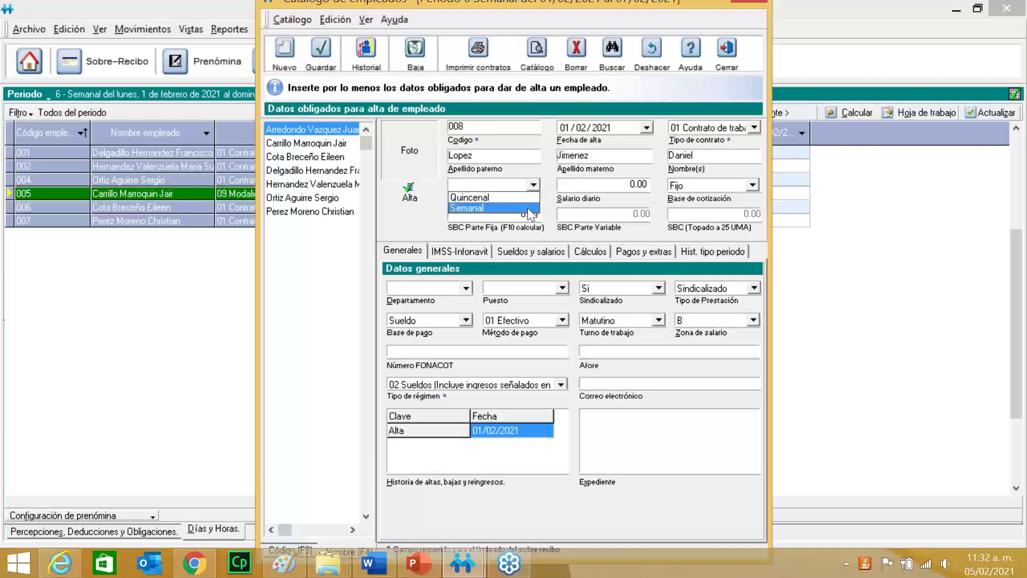
{"action": "left_click", "coordinate": [532, 208]}
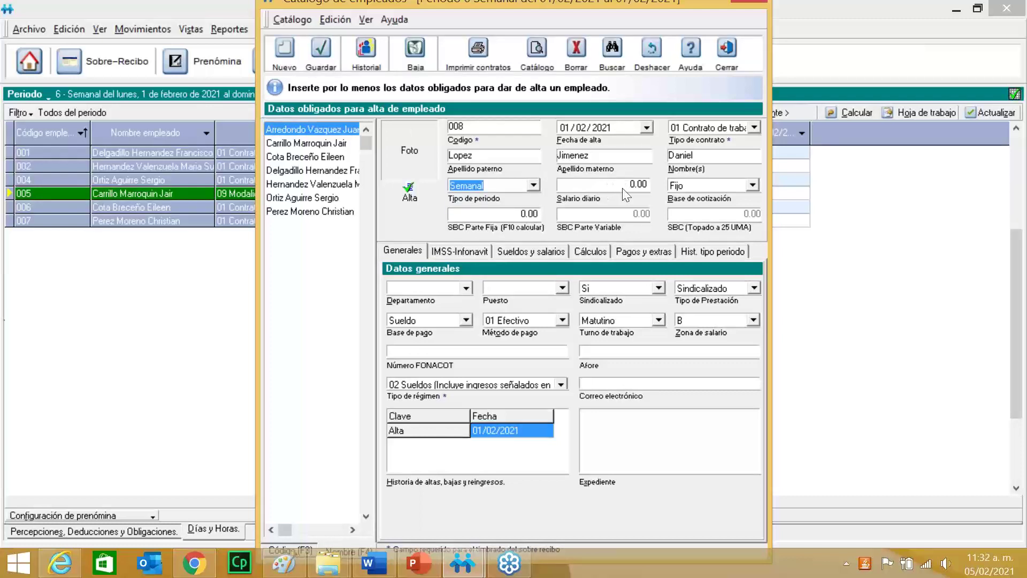
Save the new employee without a salary, accepting the inconsistency notices, and close the employee catalogue
{"action": "left_click", "coordinate": [324, 48]}
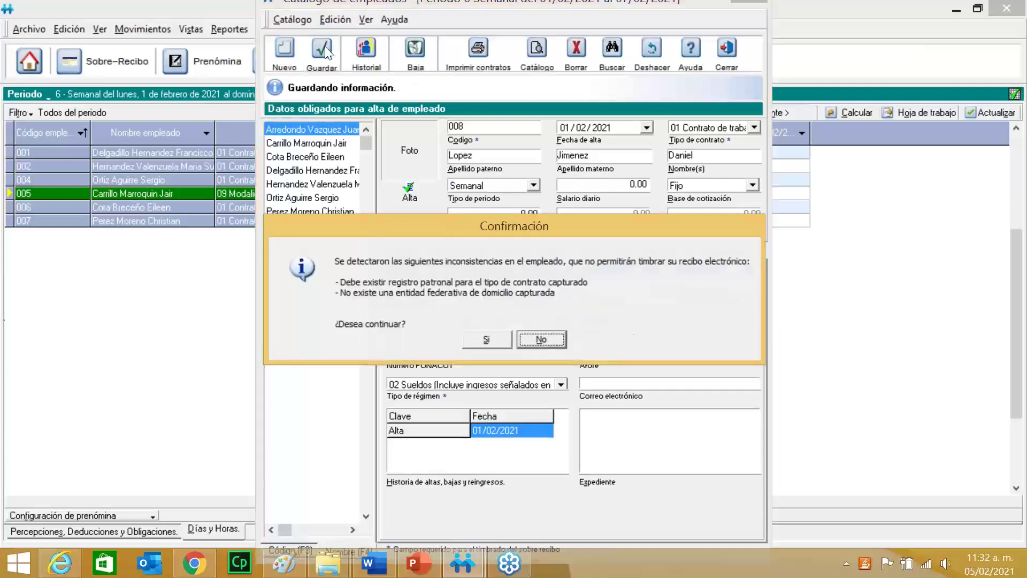
{"action": "left_click", "coordinate": [485, 340]}
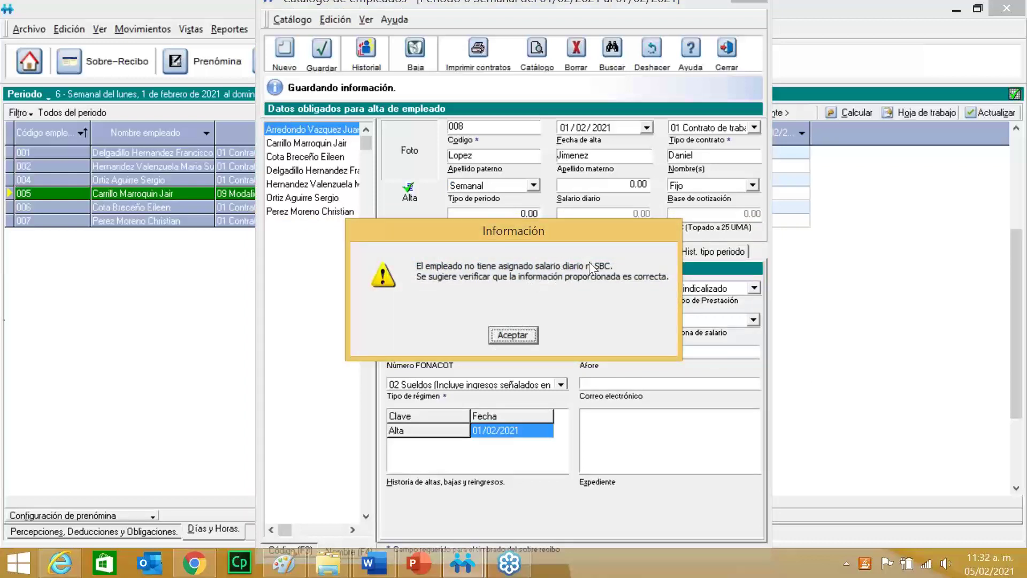
{"action": "left_click", "coordinate": [527, 333]}
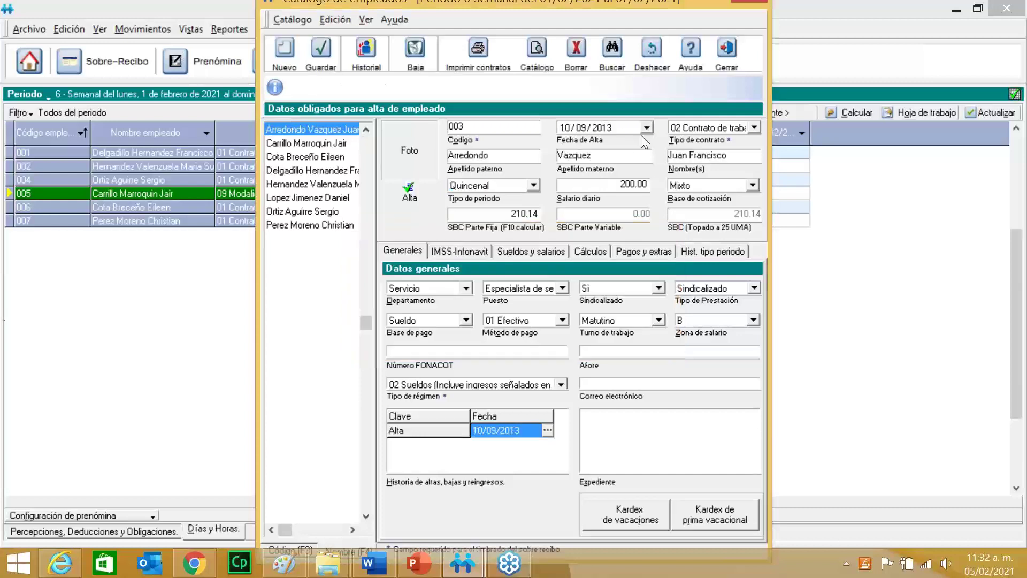
{"action": "left_click", "coordinate": [717, 66]}
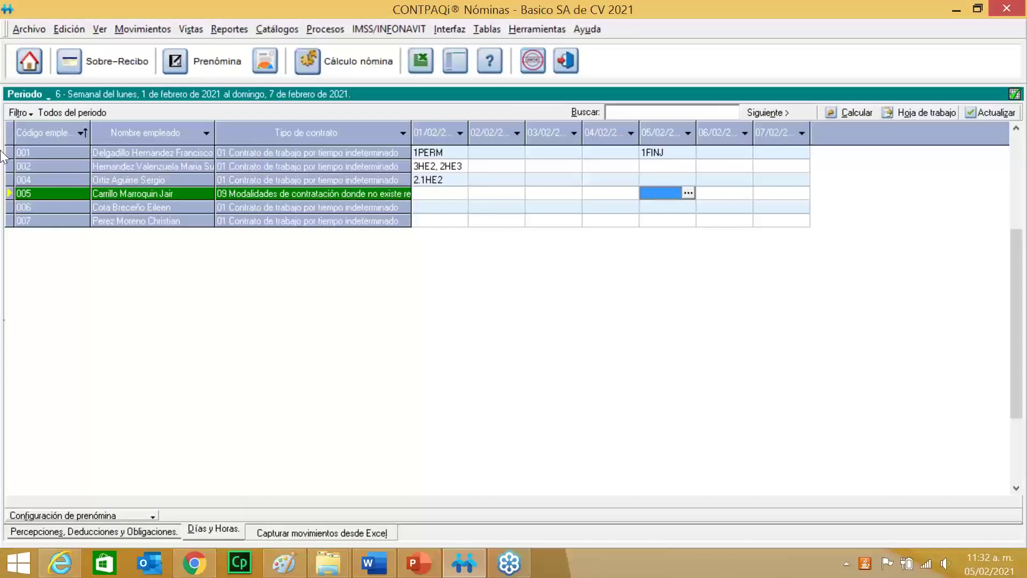
Reload the prepayroll with all employees of the period, then calculate employee 008 in the sobre-recibo and close it
{"action": "left_click", "coordinate": [27, 117]}
{"action": "left_click", "coordinate": [33, 127]}
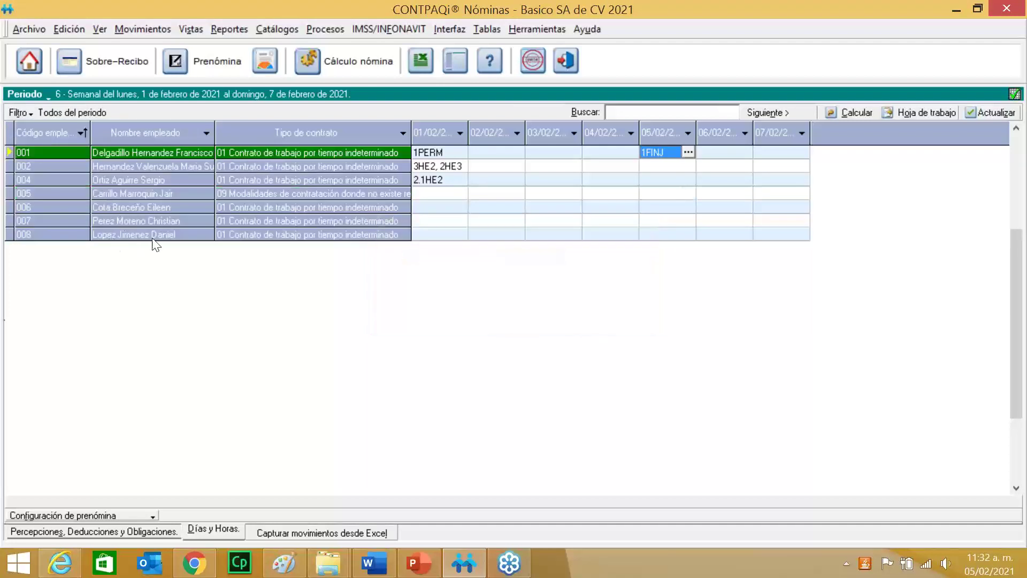
{"action": "right_click", "coordinate": [172, 235]}
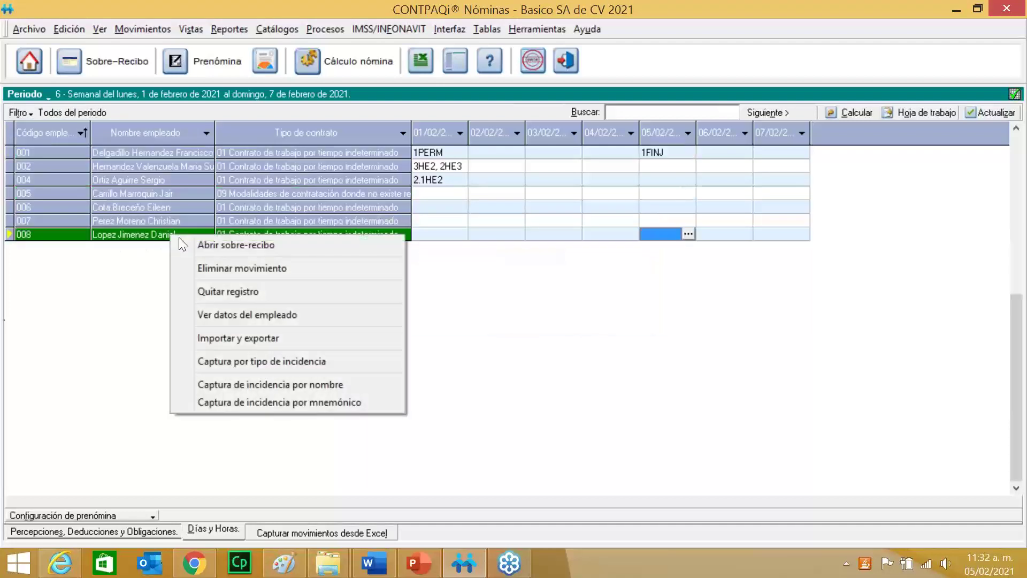
{"action": "left_click", "coordinate": [192, 244]}
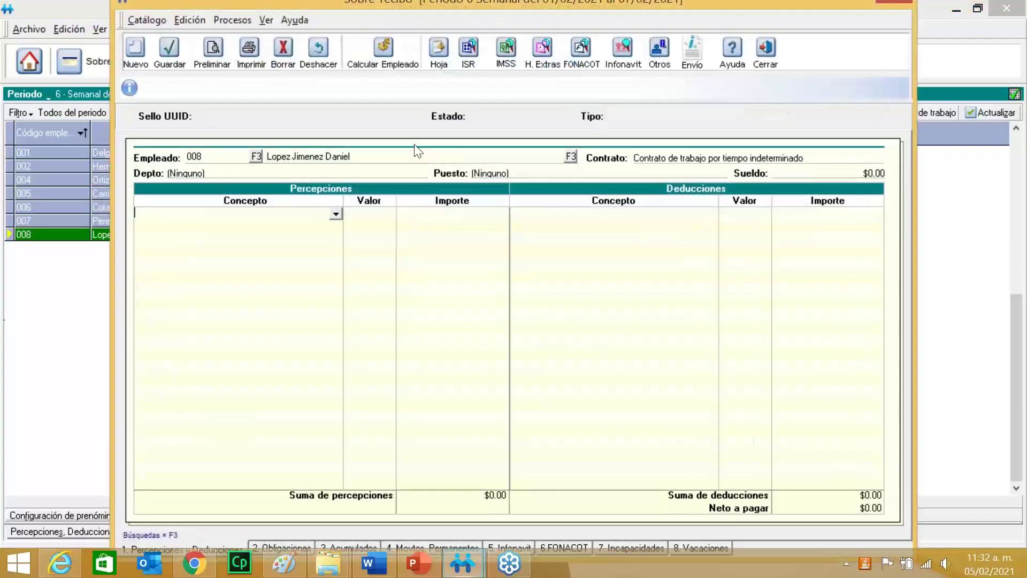
{"action": "left_click", "coordinate": [397, 65]}
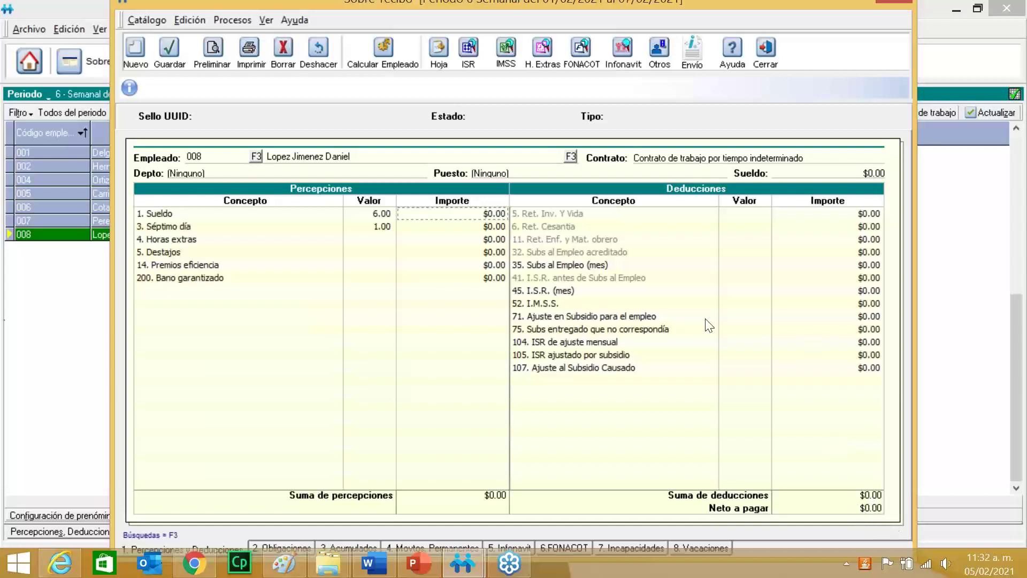
{"action": "left_click", "coordinate": [772, 37]}
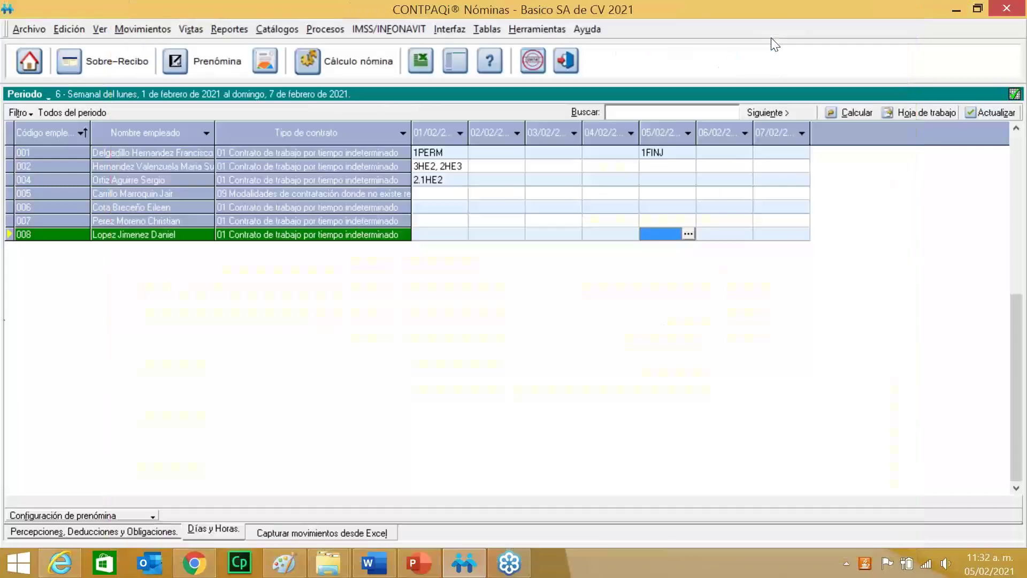
Check the company options for the inverted-calculation adjustment concept of Basico SA de CV 2021, then close the company catalogue
{"action": "left_click", "coordinate": [38, 30]}
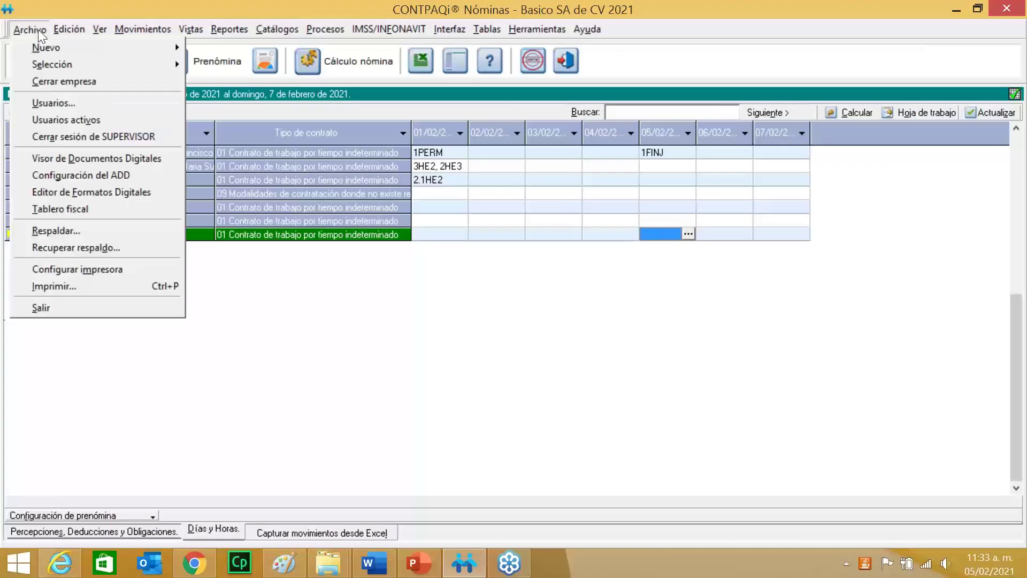
{"action": "mouse_move", "coordinate": [50, 47]}
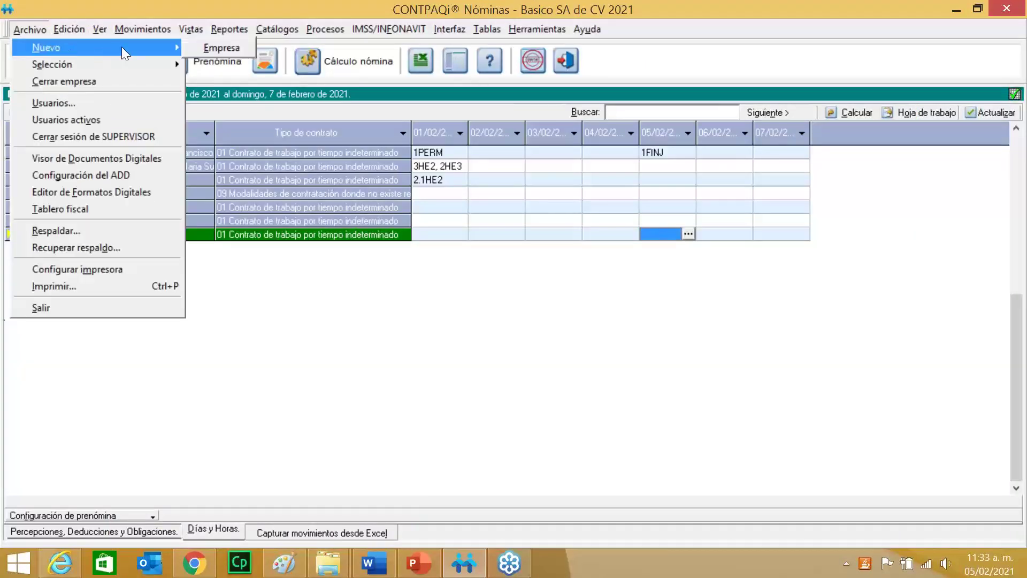
{"action": "left_click", "coordinate": [197, 46]}
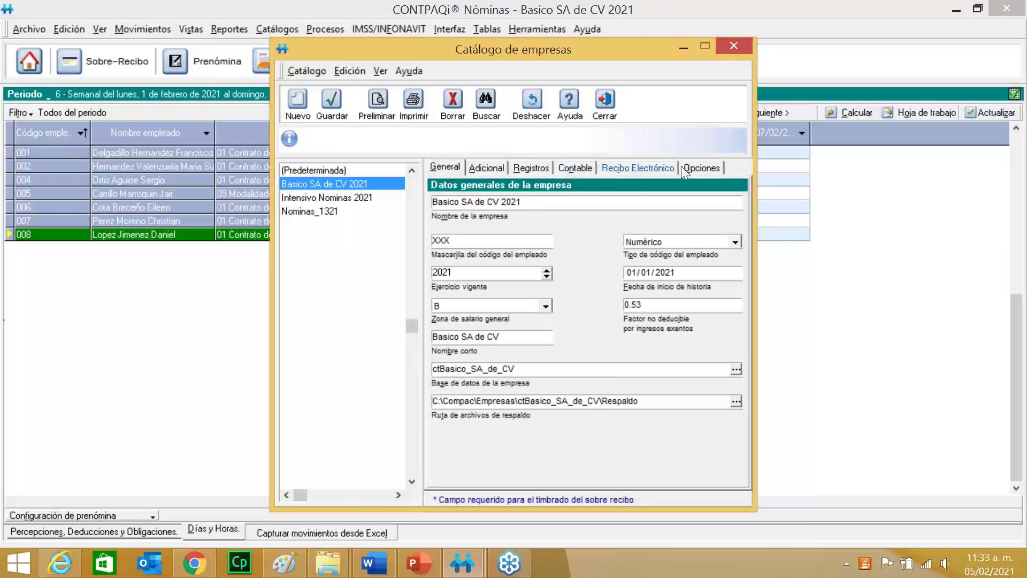
{"action": "left_click", "coordinate": [695, 168]}
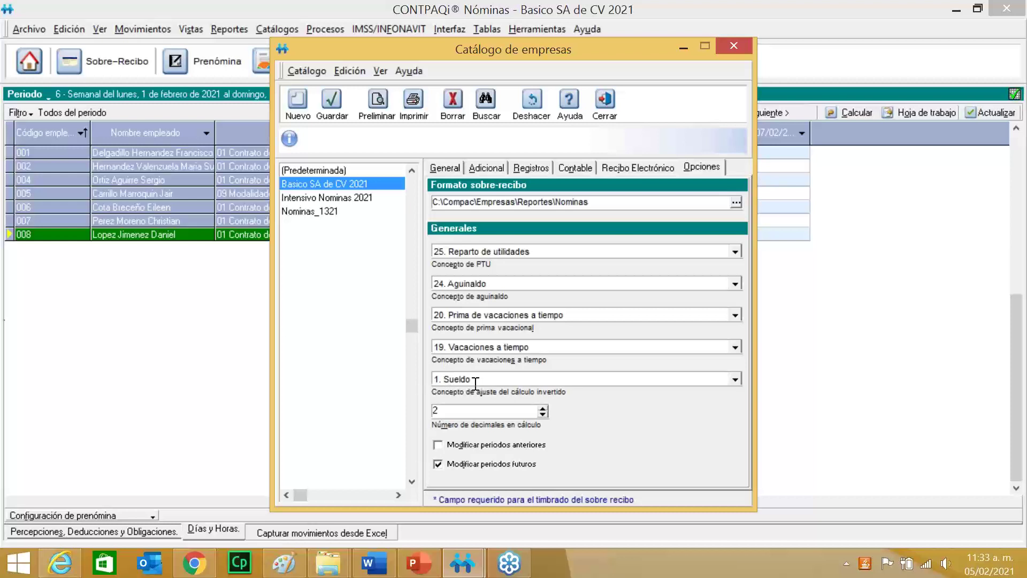
{"action": "left_click", "coordinate": [608, 97]}
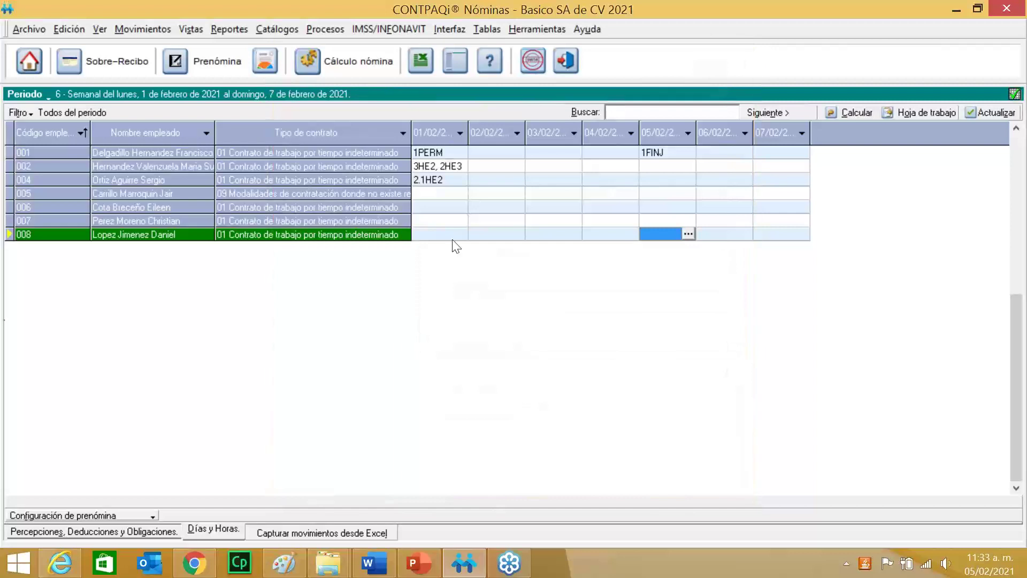
Open the sobre-recibo of employee 008, set Neto a pagar to 5000, and calculate the employee
{"action": "right_click", "coordinate": [353, 231]}
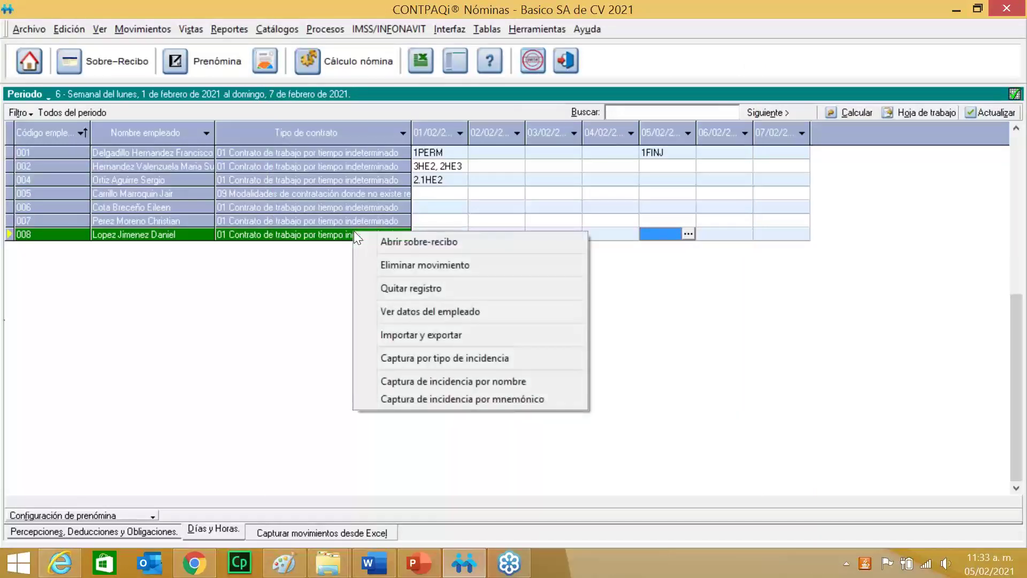
{"action": "left_click", "coordinate": [382, 240]}
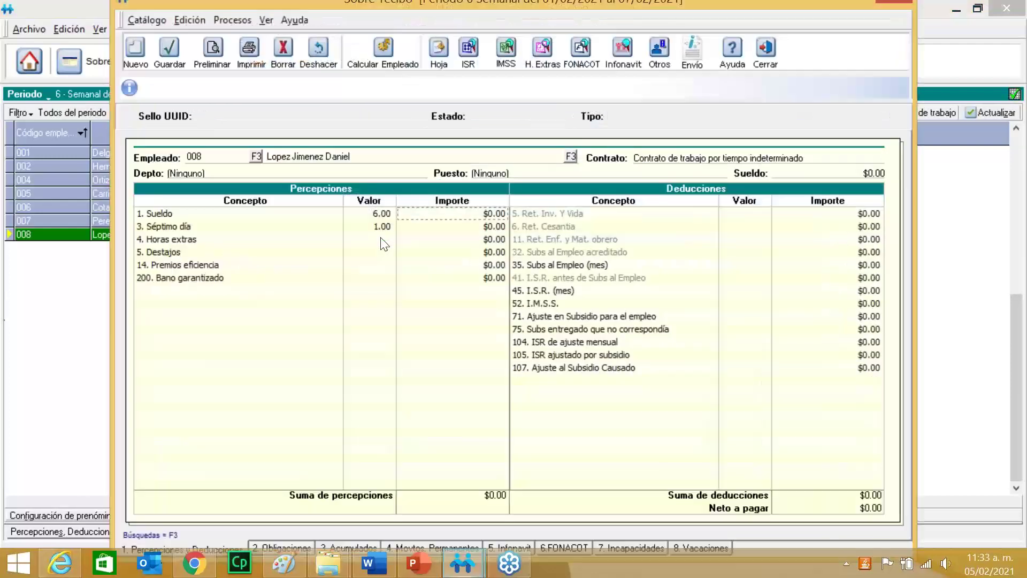
{"action": "left_click", "coordinate": [855, 507]}
{"action": "type", "text": "5000"}
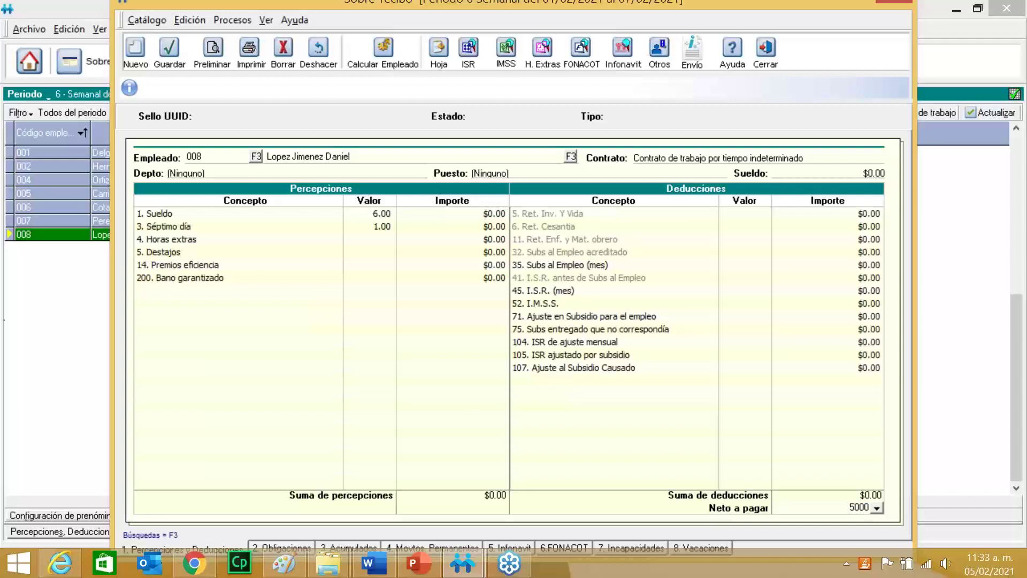
{"action": "key", "text": "Return"}
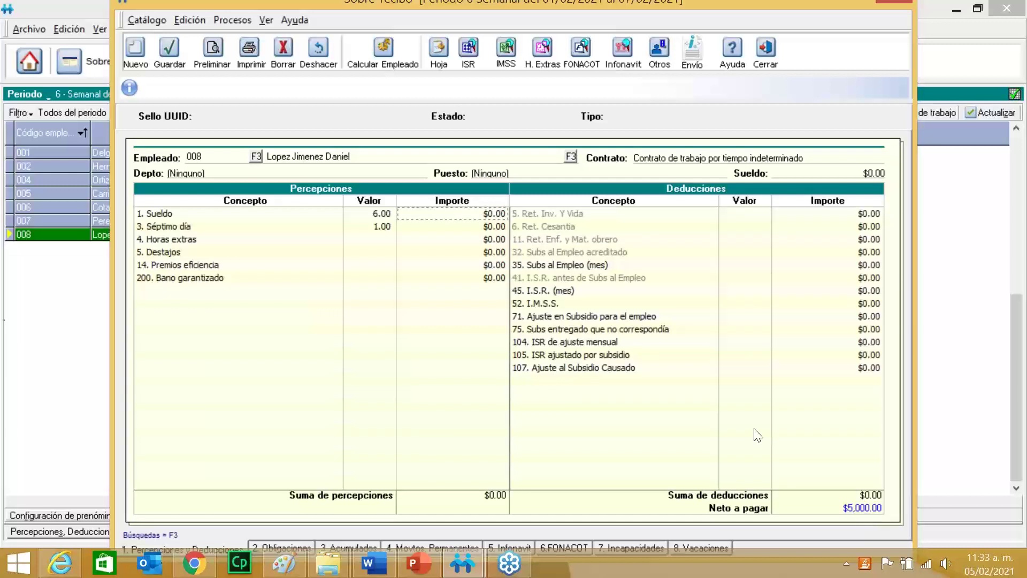
{"action": "left_click", "coordinate": [382, 56]}
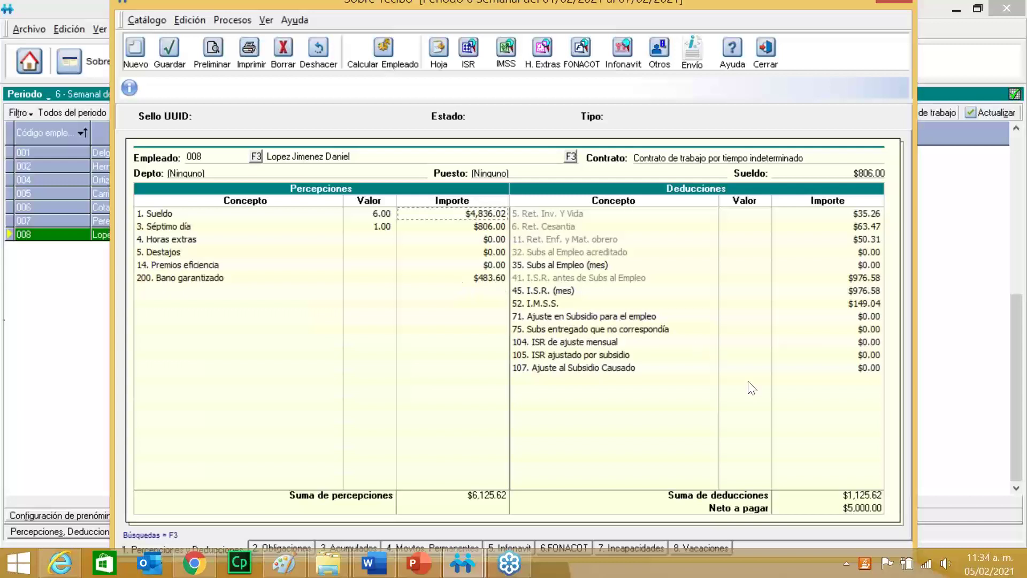
Change employee 008's Neto a pagar to 7000 and recalculate the sobre-recibo
{"action": "left_click", "coordinate": [847, 509]}
{"action": "type", "text": "7"}
{"action": "type", "text": "0"}
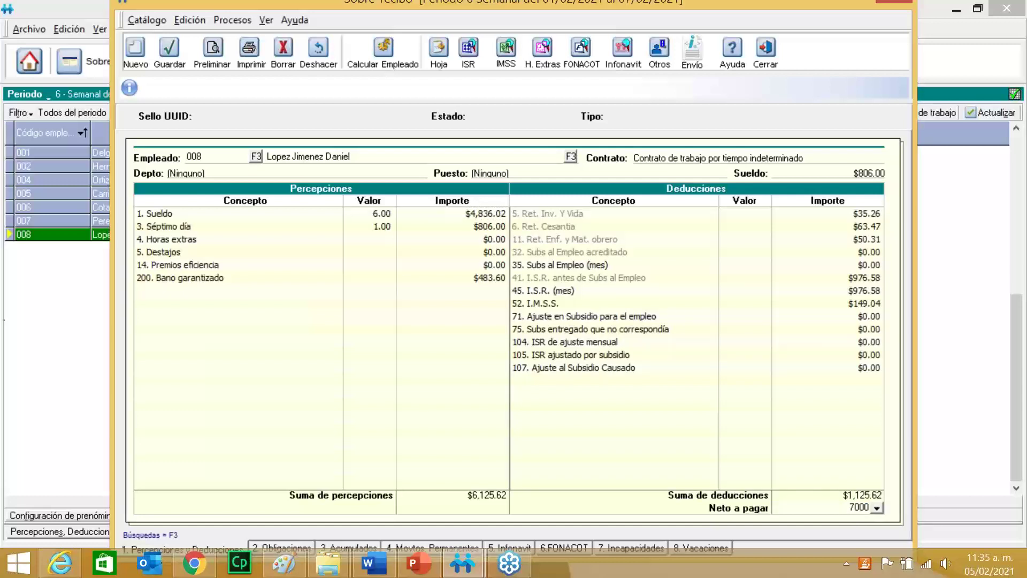
{"action": "key", "text": "Return"}
{"action": "left_click", "coordinate": [383, 54]}
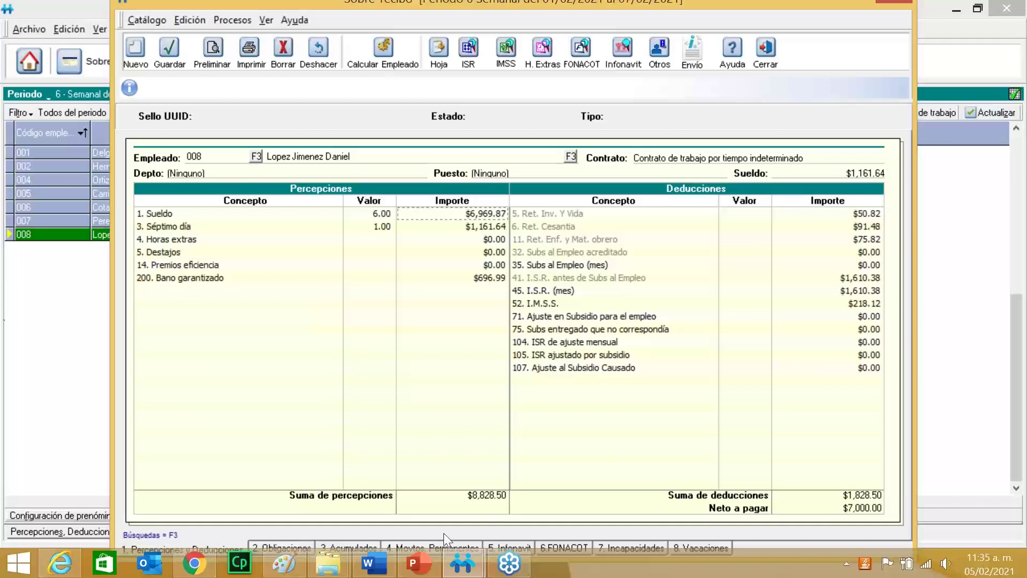
Switch to the PowerPoint presentation and show the inverted-calculation exercise slide in full screen
{"action": "left_click", "coordinate": [416, 567]}
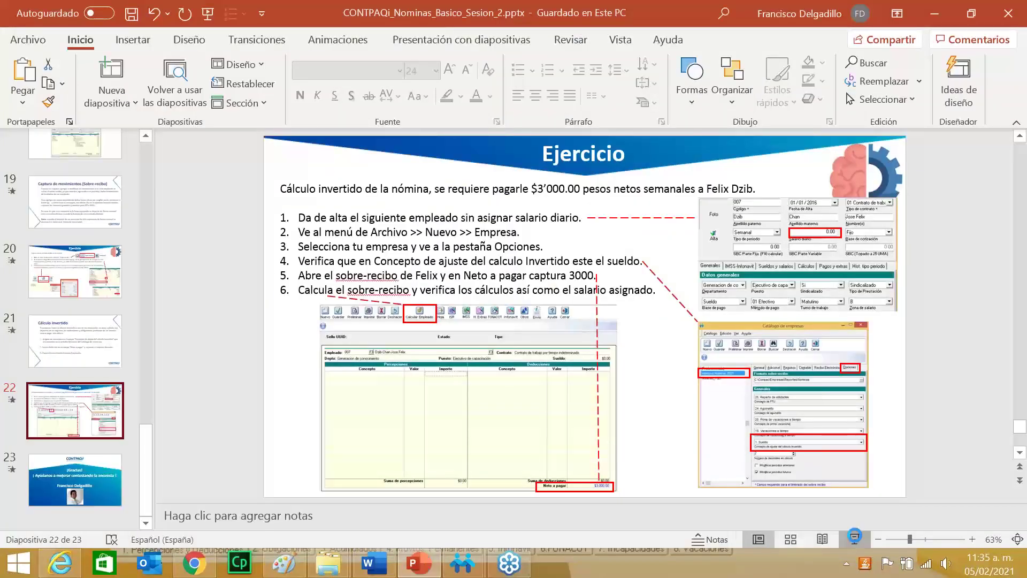
{"action": "left_click", "coordinate": [855, 535]}
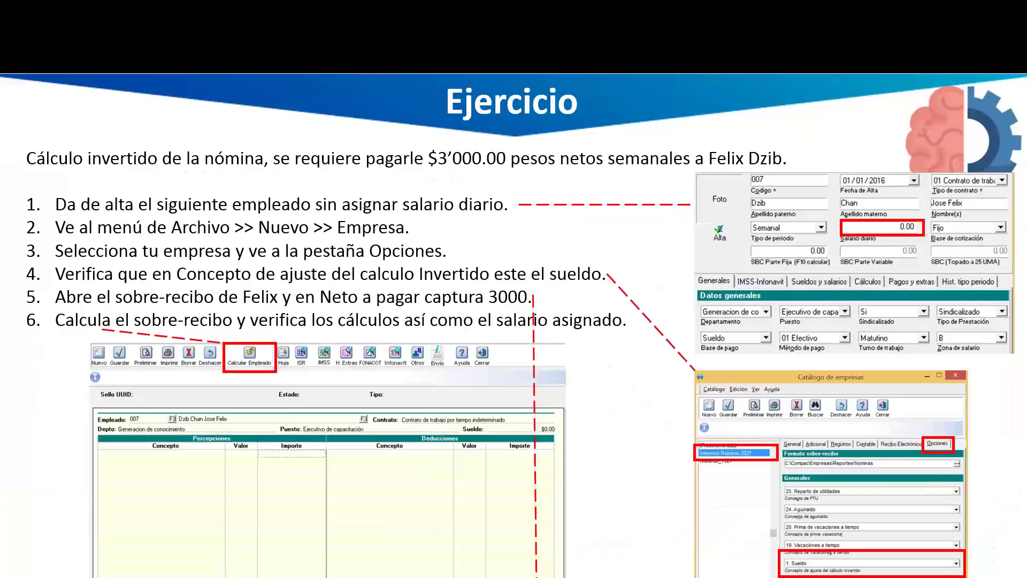
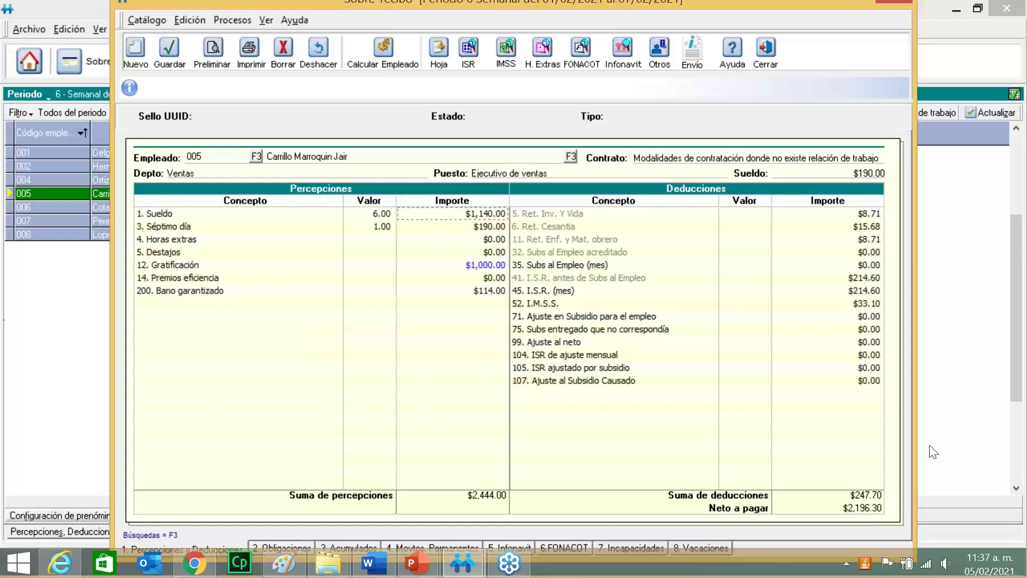
Close the sobre-recibo of employee 005 and enter the incidence 6HE2 for employee 006 on 01/02
{"action": "left_click", "coordinate": [893, 2]}
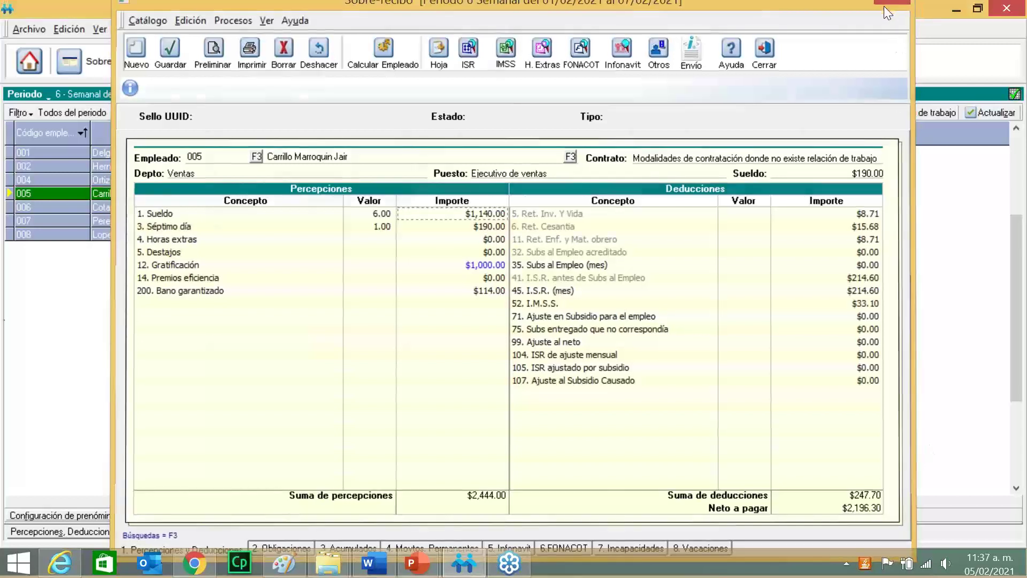
{"action": "left_click", "coordinate": [448, 207]}
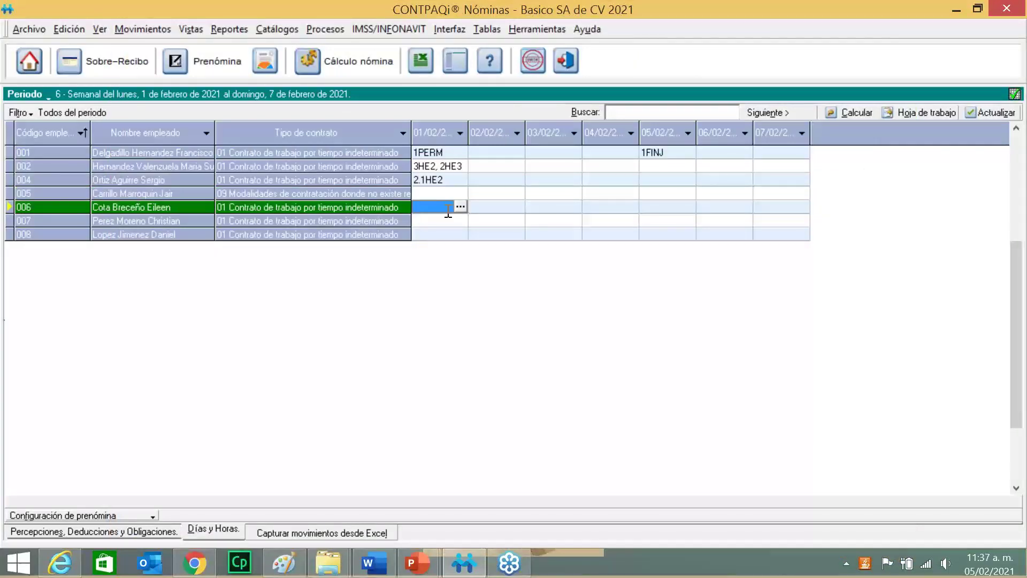
{"action": "type", "text": "6H"}
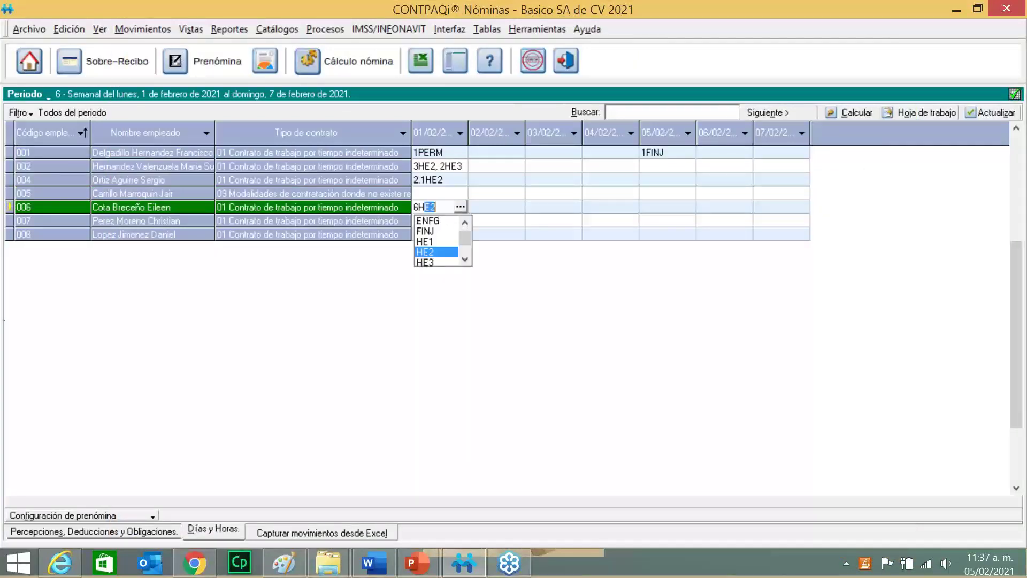
{"action": "type", "text": "E2"}
{"action": "key", "text": "Tab"}
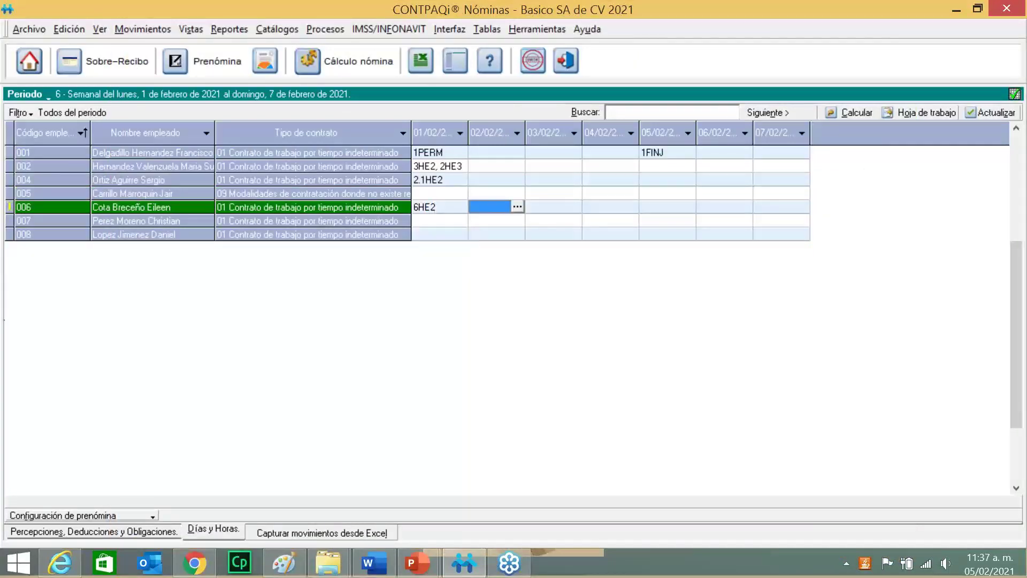
Open the sobre-recibo of employee 006, calculate the employee, and close it
{"action": "right_click", "coordinate": [395, 208]}
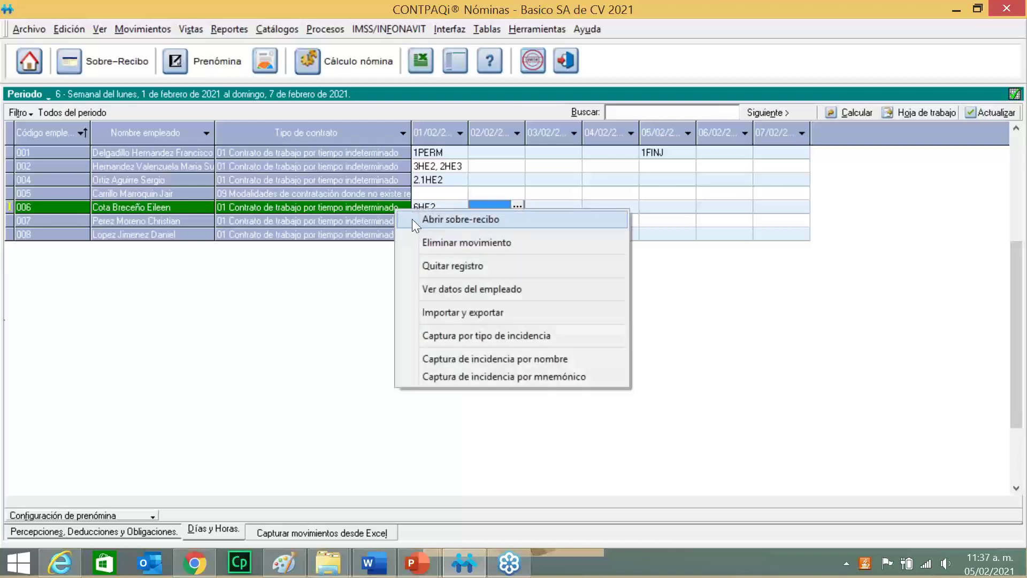
{"action": "left_click", "coordinate": [413, 218]}
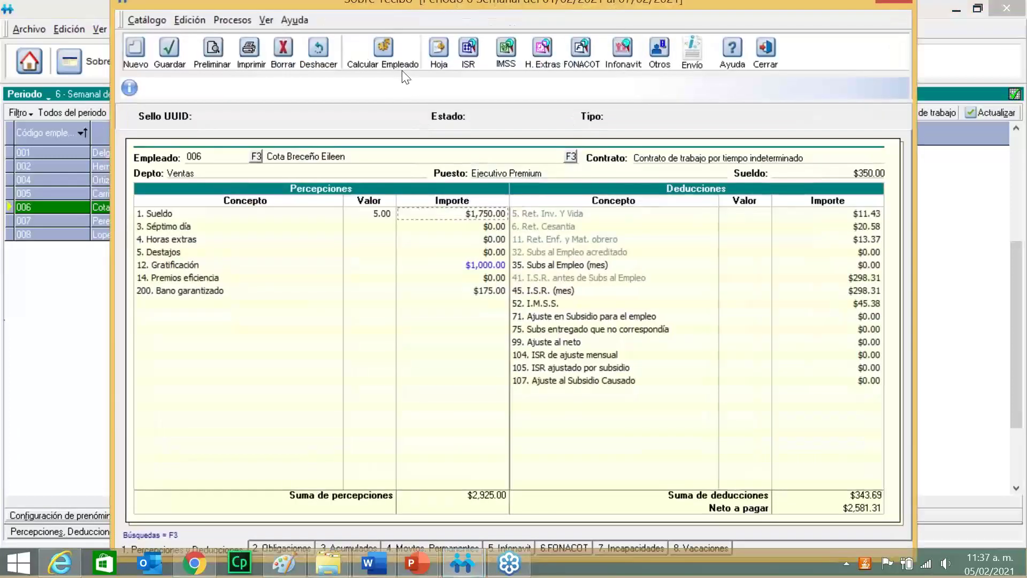
{"action": "left_click", "coordinate": [405, 65]}
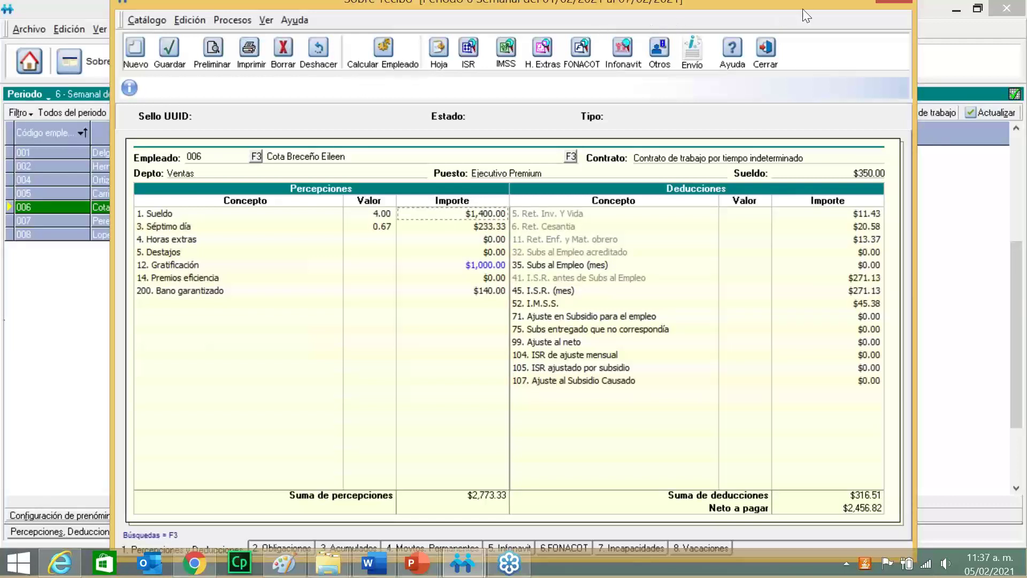
{"action": "left_click", "coordinate": [766, 51]}
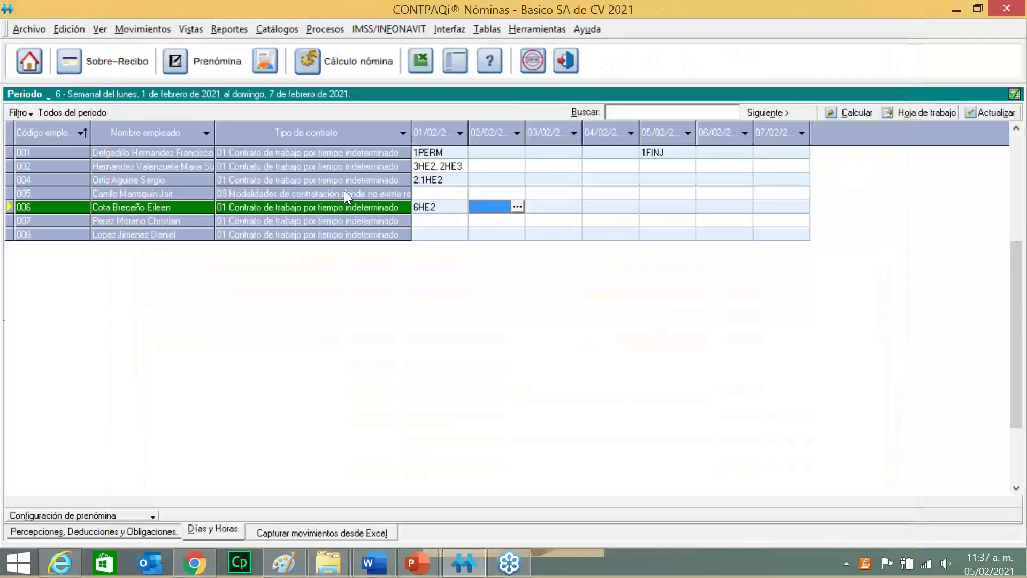
Reopen employee 006's sobre-recibo, go to the Séptimo día concept, recalculate the employee, and close it
{"action": "right_click", "coordinate": [321, 210]}
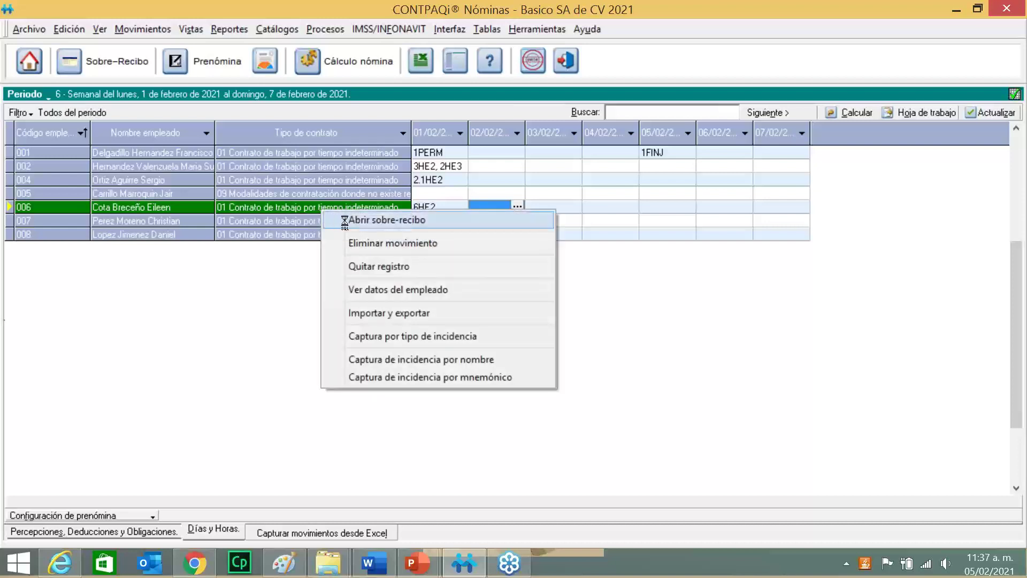
{"action": "left_click", "coordinate": [345, 219]}
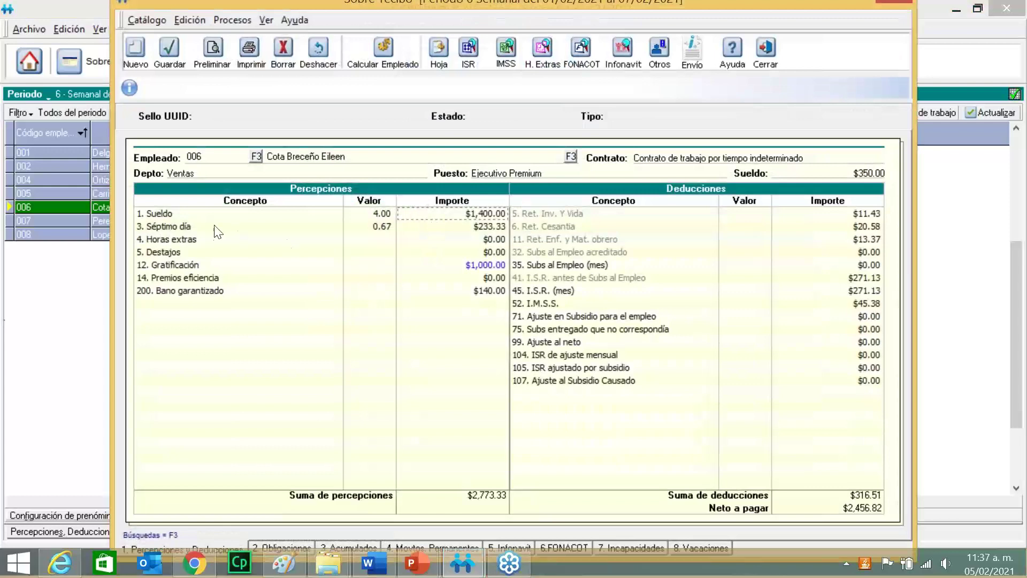
{"action": "key", "text": "Down"}
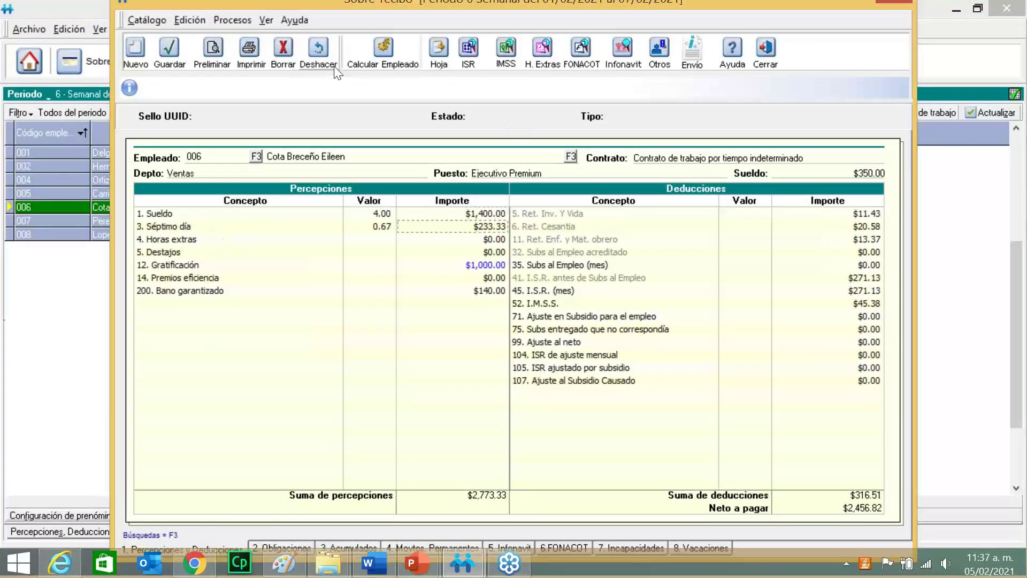
{"action": "left_click", "coordinate": [377, 52]}
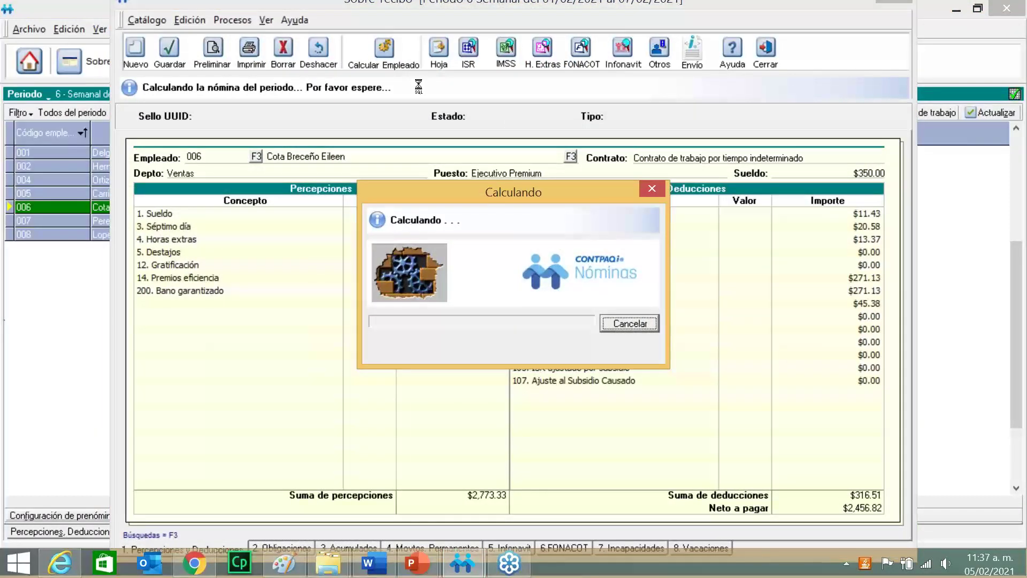
{"action": "left_click", "coordinate": [757, 60]}
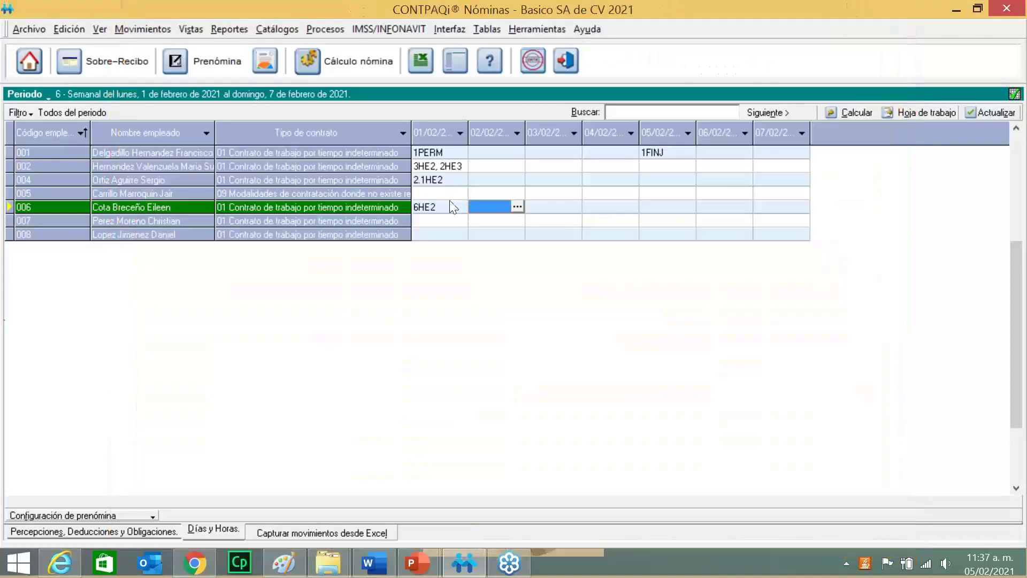
Calculate employee 006 once more in the sobre-recibo, check the Horas extras amount, and close it
{"action": "key", "text": "Tab"}
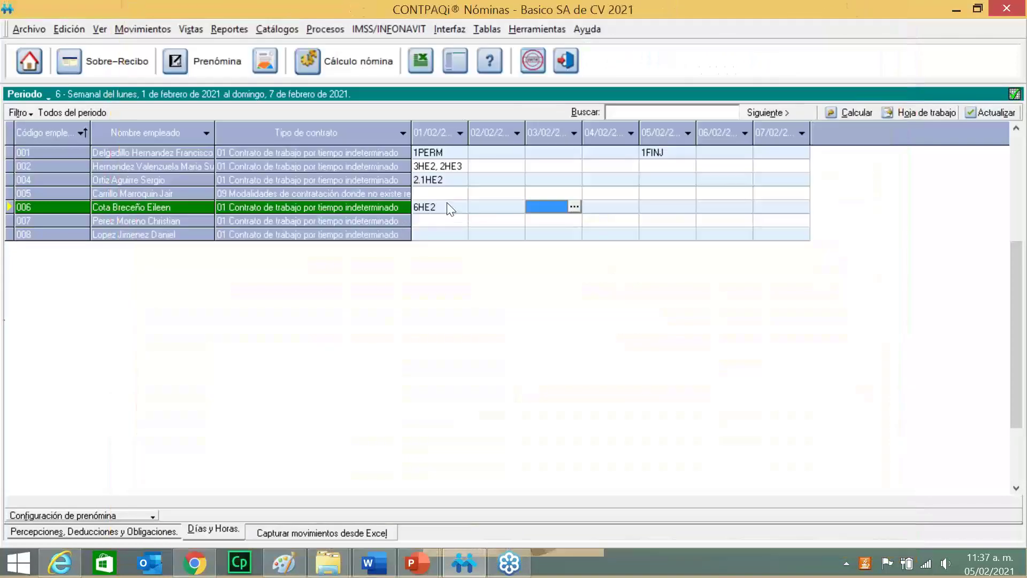
{"action": "left_click", "coordinate": [446, 219]}
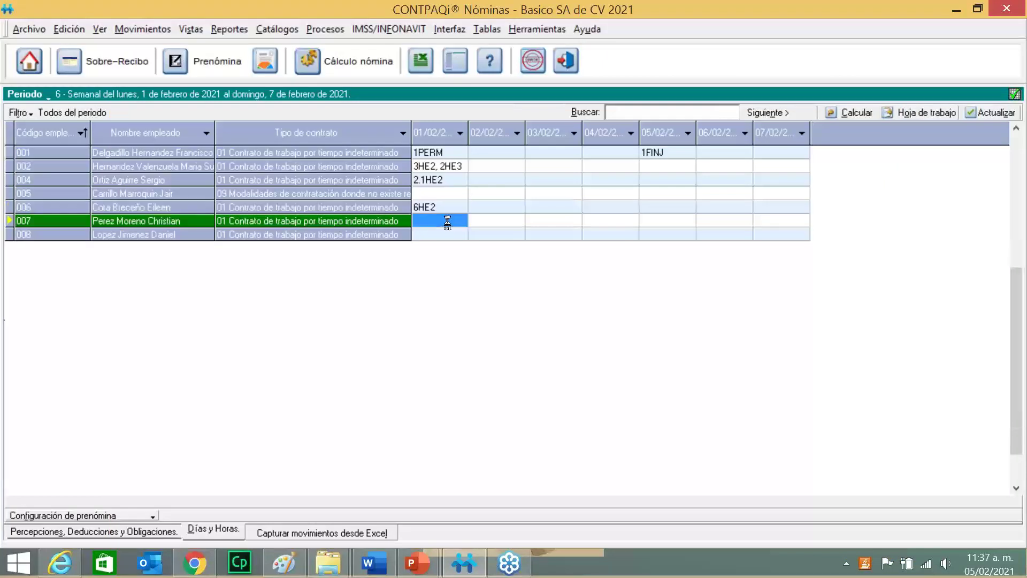
{"action": "right_click", "coordinate": [387, 207]}
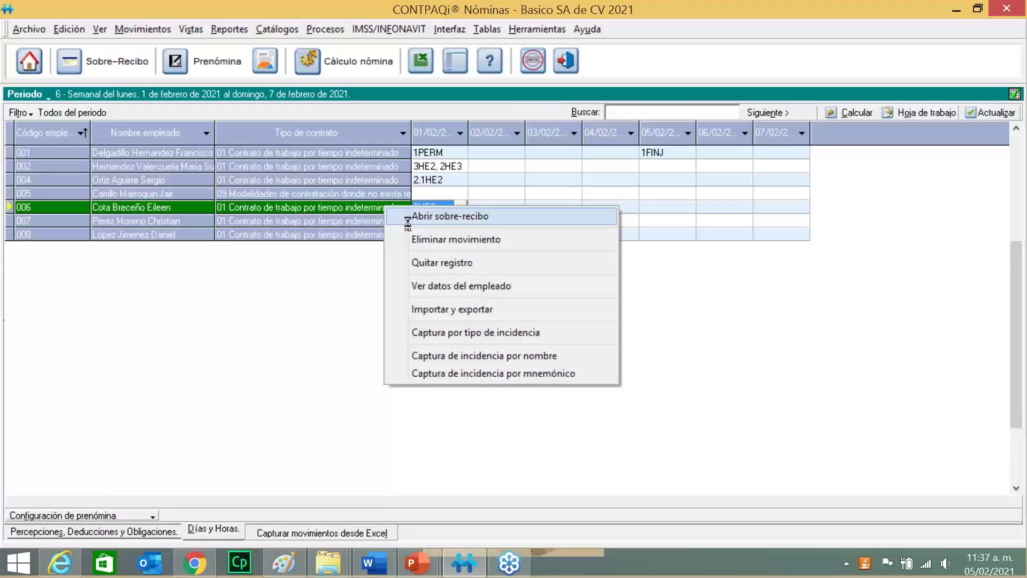
{"action": "left_click", "coordinate": [412, 215]}
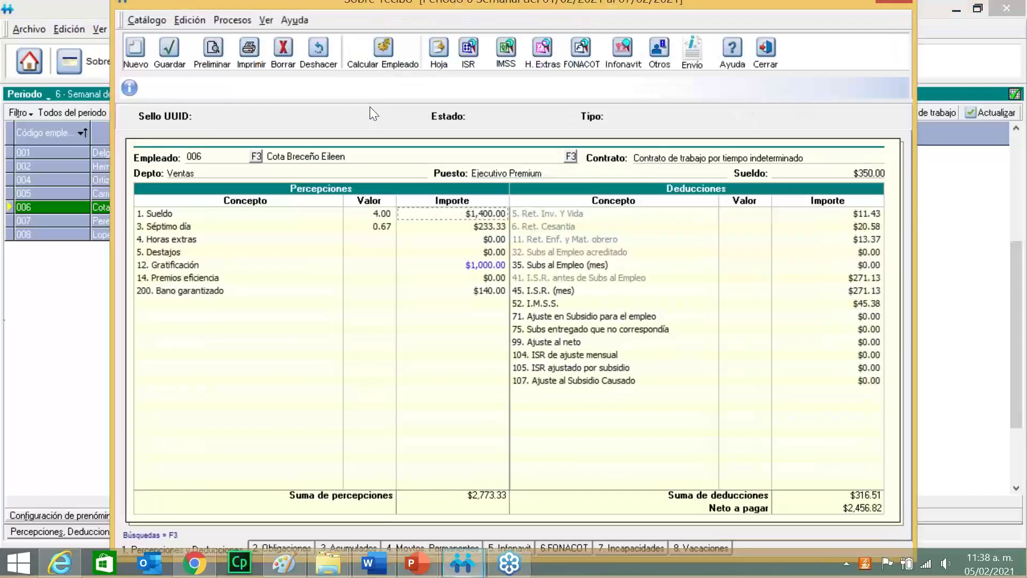
{"action": "left_click", "coordinate": [380, 60]}
{"action": "left_click", "coordinate": [498, 240]}
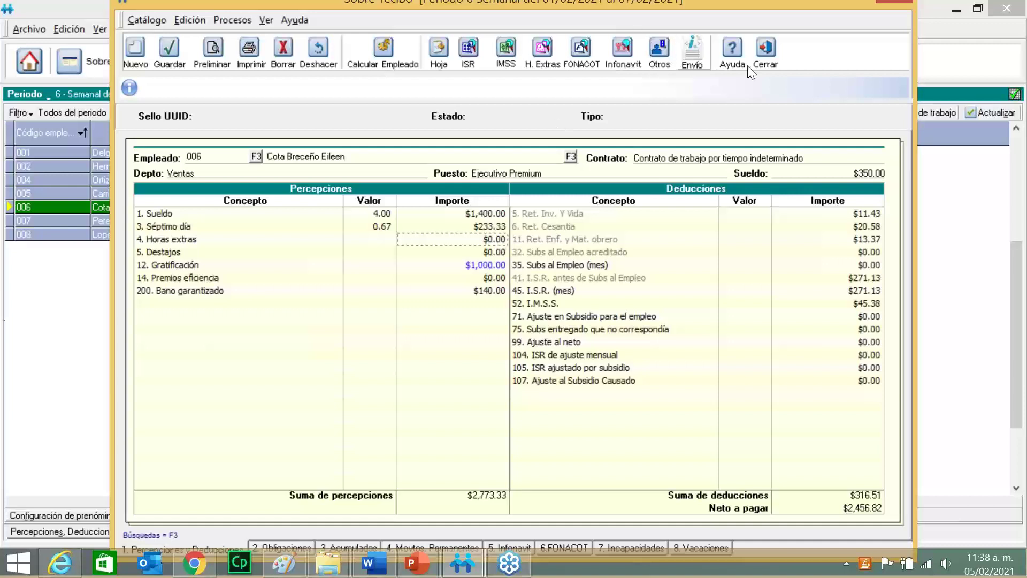
{"action": "left_click", "coordinate": [764, 60]}
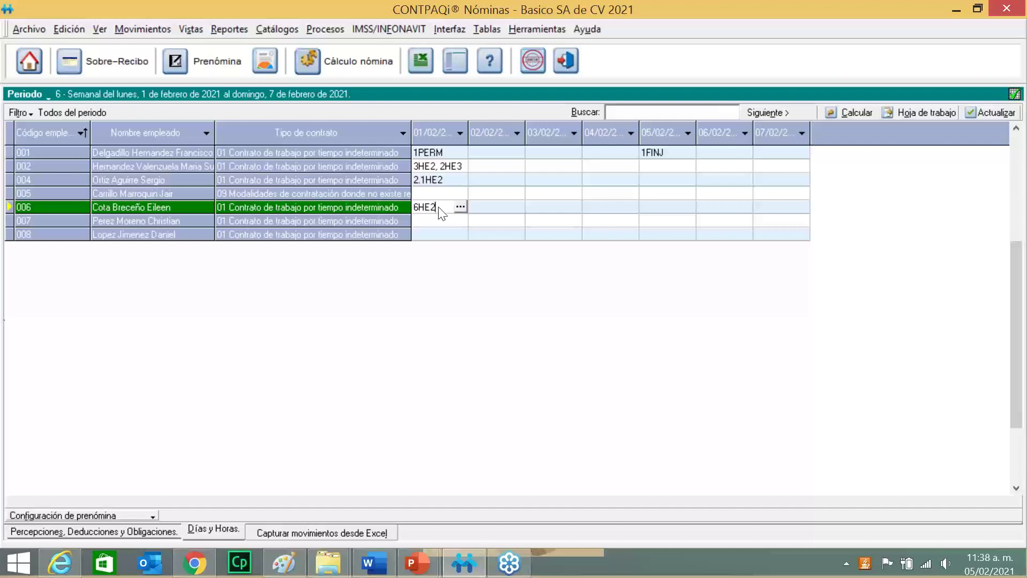
Move through employee 006's day cells, return to the 6HE2 incidence, and update the prepayroll
{"action": "key", "text": "Tab"}
{"action": "key", "text": "Tab"}
{"action": "key", "text": "Tab"}
{"action": "key", "text": "Tab"}
{"action": "key", "text": "Tab"}
{"action": "key", "text": "Tab"}
{"action": "key", "text": "Tab"}
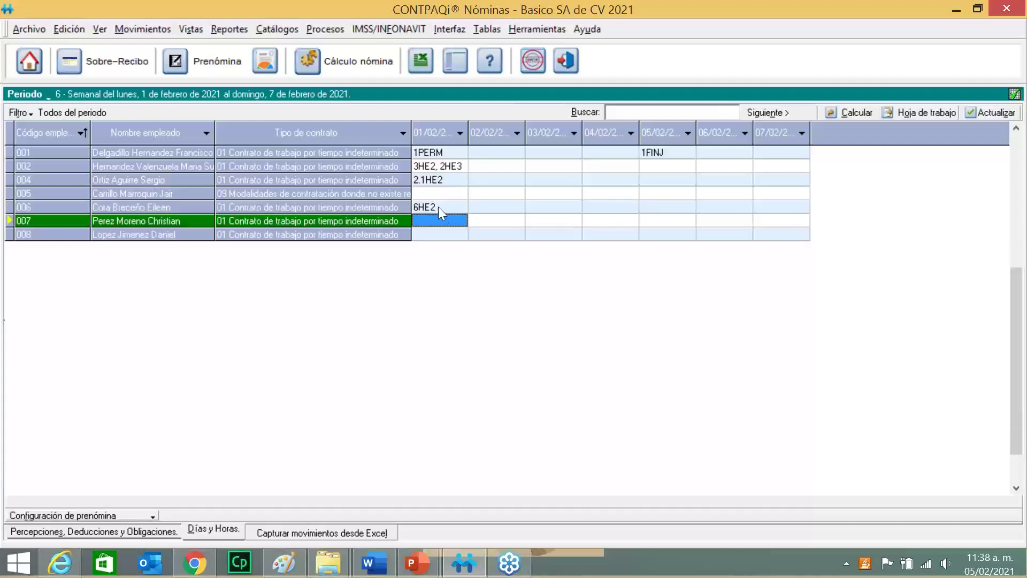
{"action": "key", "text": "Up"}
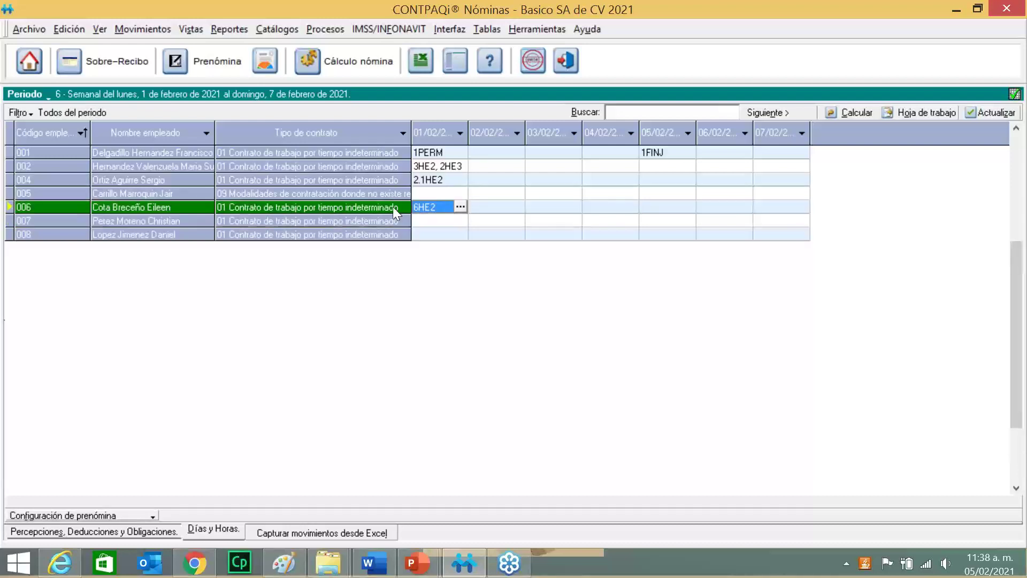
{"action": "left_click", "coordinate": [983, 114]}
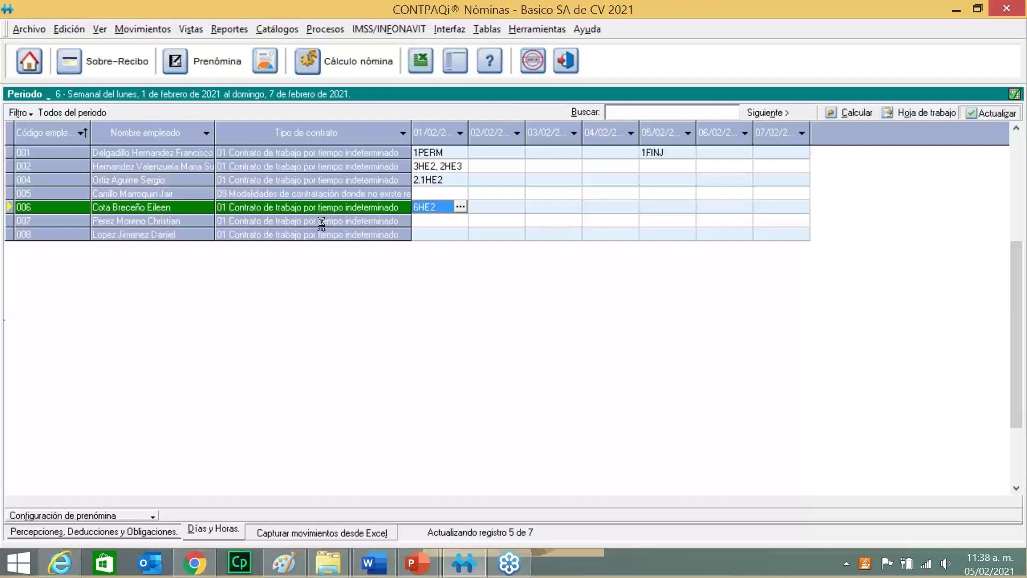
Open employee 006's data, set the Base de cotización to Mixto, save despite the detected inconsistencies, and close the catalog
{"action": "right_click", "coordinate": [223, 207]}
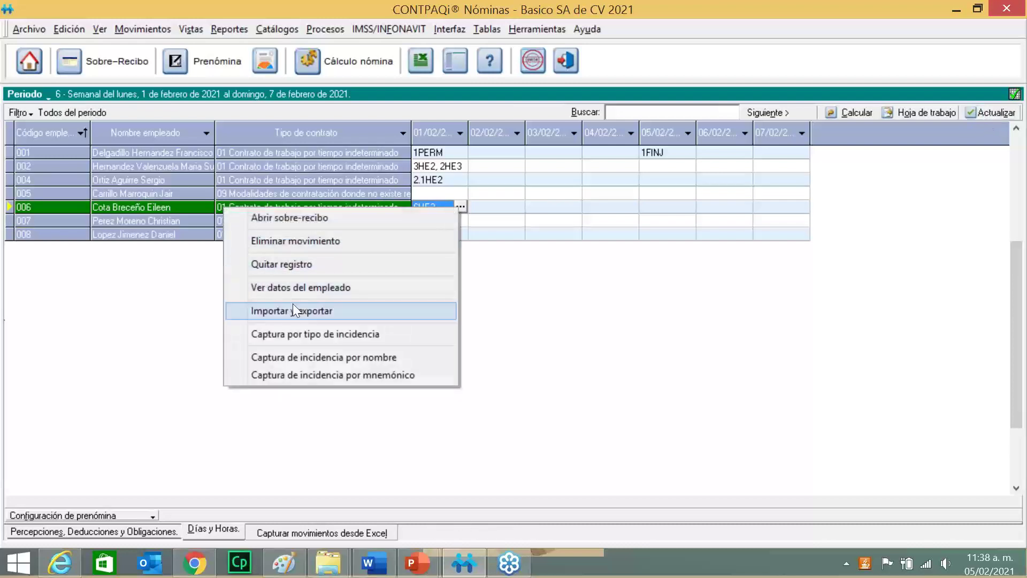
{"action": "left_click", "coordinate": [311, 288]}
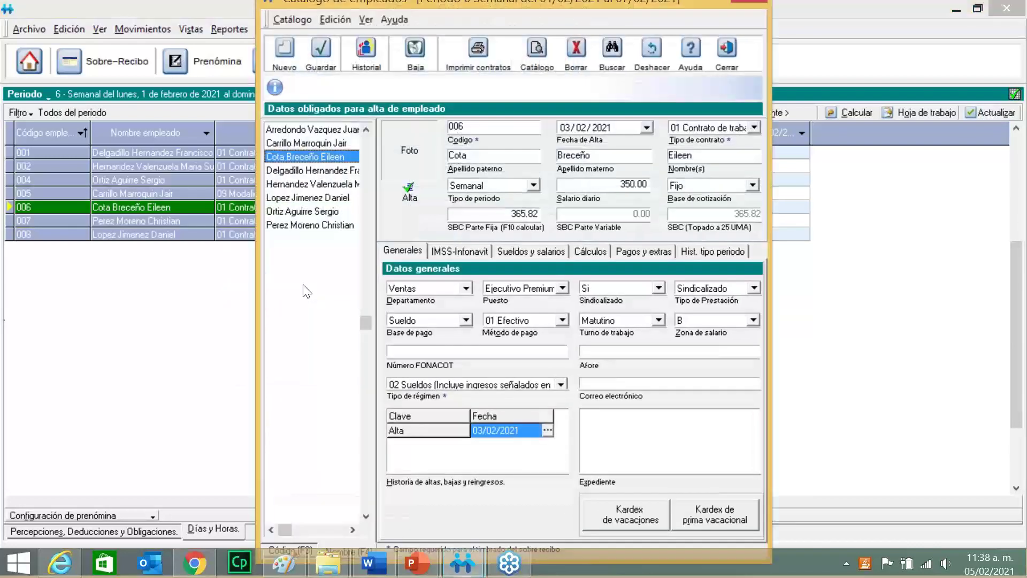
{"action": "left_click", "coordinate": [753, 182]}
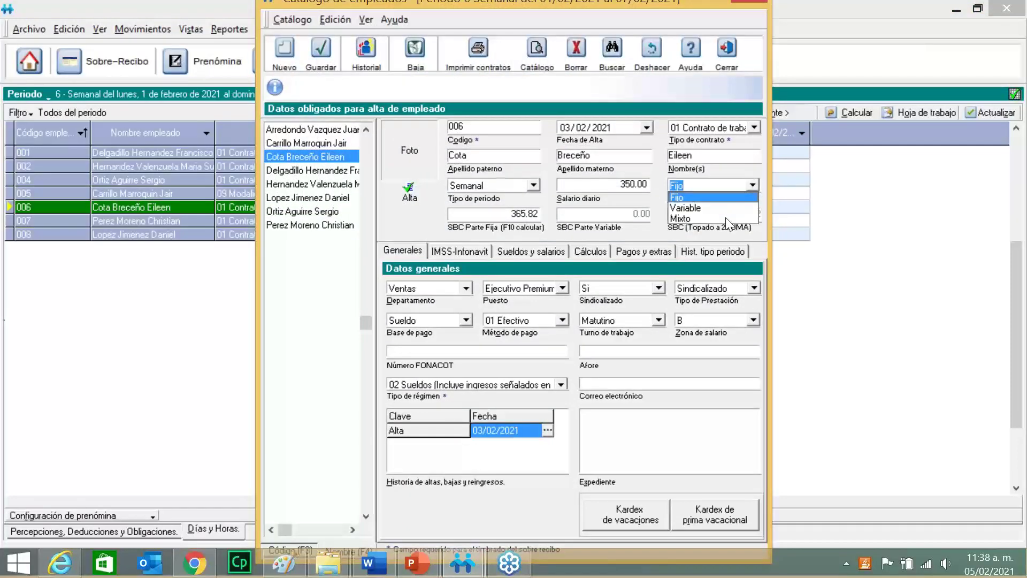
{"action": "left_click", "coordinate": [723, 216]}
{"action": "left_click", "coordinate": [321, 49]}
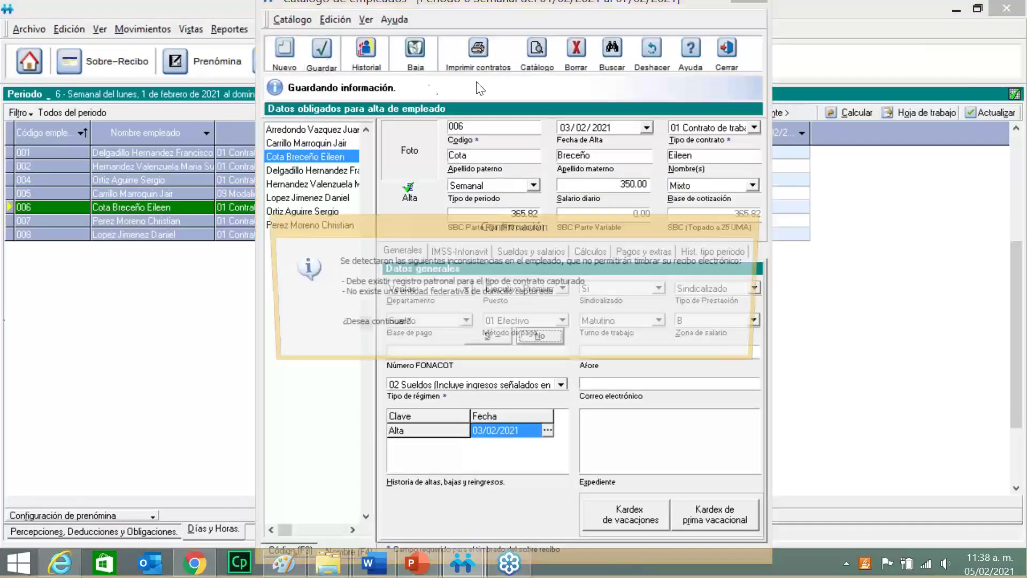
{"action": "left_click", "coordinate": [486, 338]}
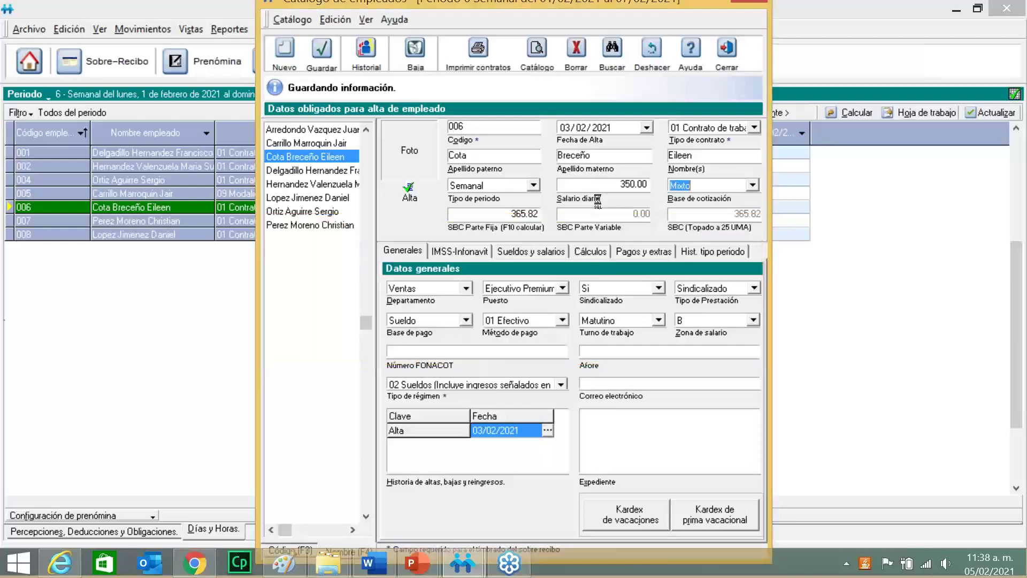
{"action": "left_click", "coordinate": [726, 53]}
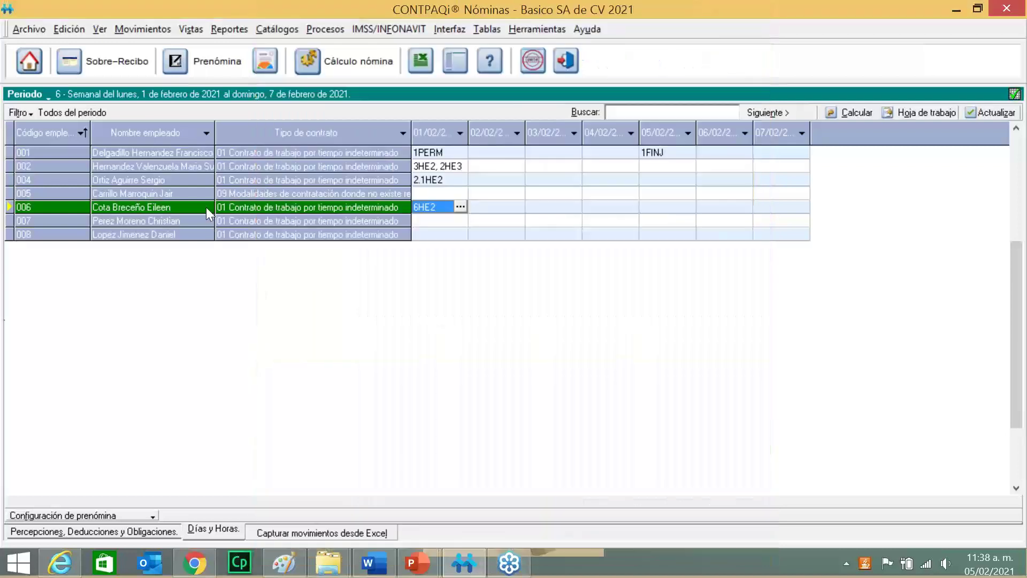
Open the sobre-recibo of employee 006 from the prepayroll and recalculate the employee with the new Base de cotización
{"action": "right_click", "coordinate": [207, 207]}
{"action": "left_click", "coordinate": [235, 219]}
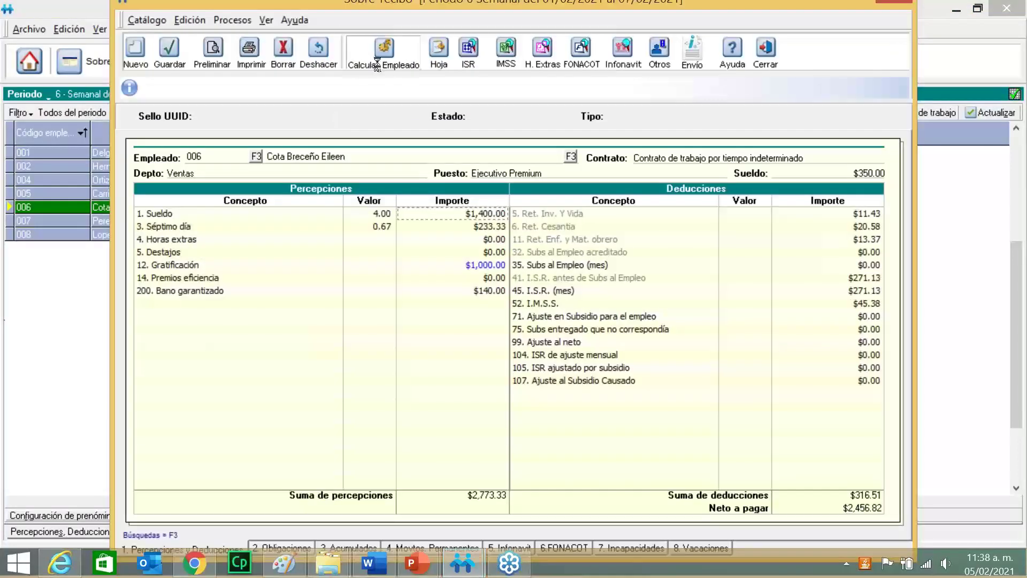
{"action": "left_click", "coordinate": [377, 64]}
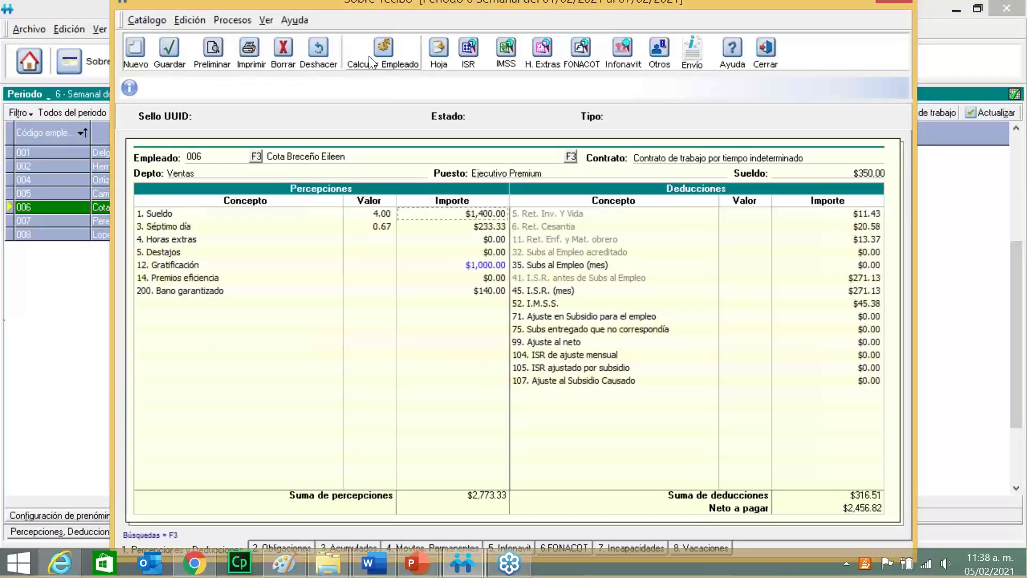
Delete the Horas extras movement from employee 006's sobre-recibo and calculate the employee again
{"action": "left_click", "coordinate": [490, 240]}
{"action": "right_click", "coordinate": [183, 242]}
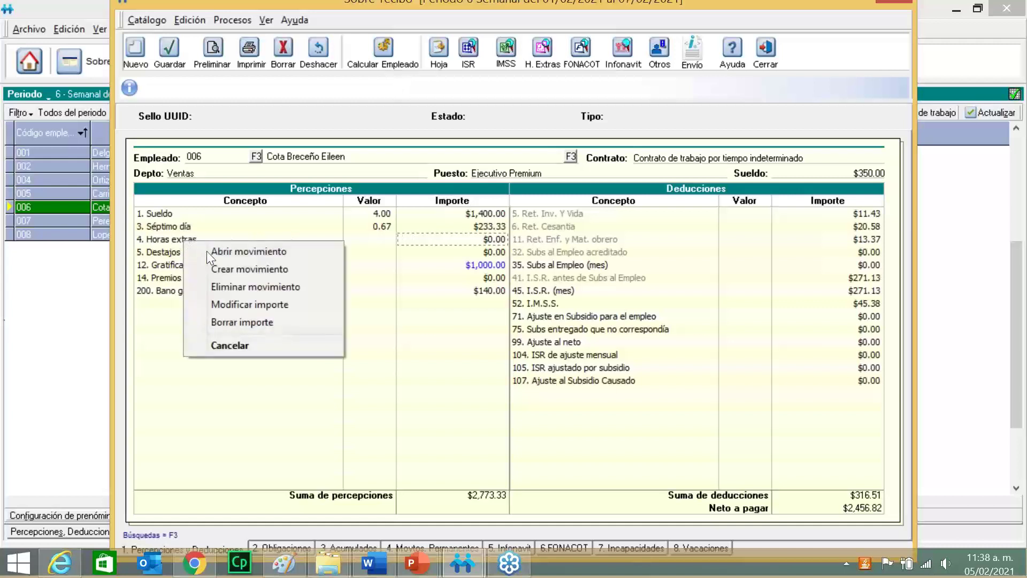
{"action": "left_click", "coordinate": [262, 293]}
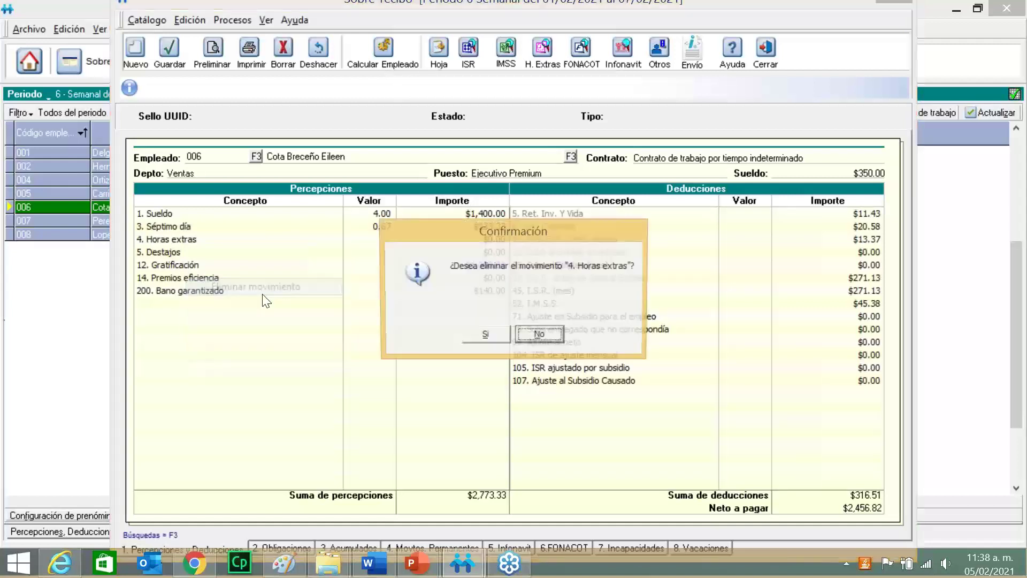
{"action": "left_click", "coordinate": [493, 342]}
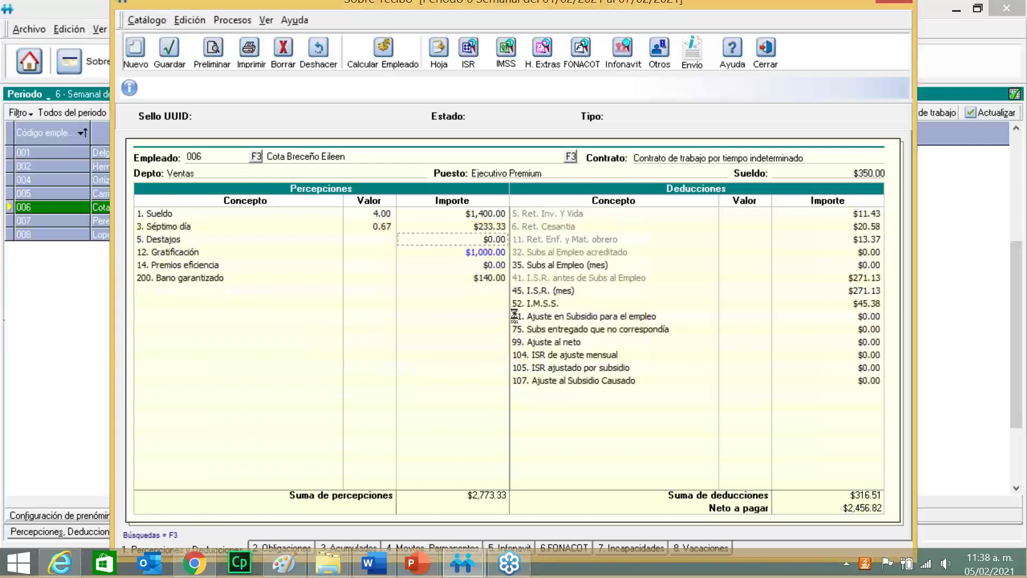
{"action": "left_click", "coordinate": [396, 60]}
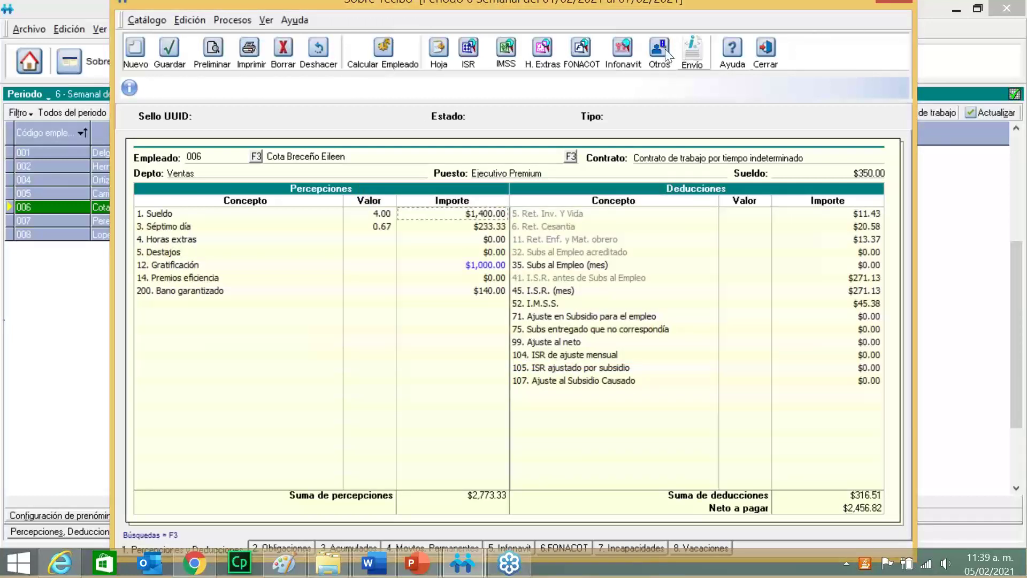
Check the overtime simulation for IMSS integration of employee 006, and close it along with the sobre-recibo
{"action": "left_click", "coordinate": [563, 65]}
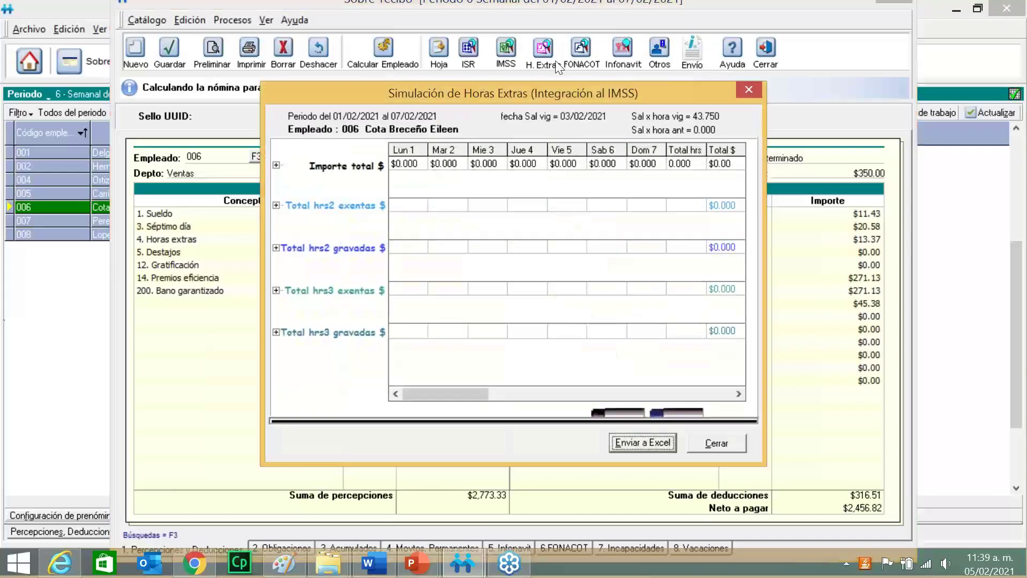
{"action": "left_click", "coordinate": [749, 89]}
{"action": "left_click", "coordinate": [765, 53]}
Delete employee 006's 6HE2 incidence on 01/02/2021 and confirm the removal of that day's movement
{"action": "left_click", "coordinate": [444, 208]}
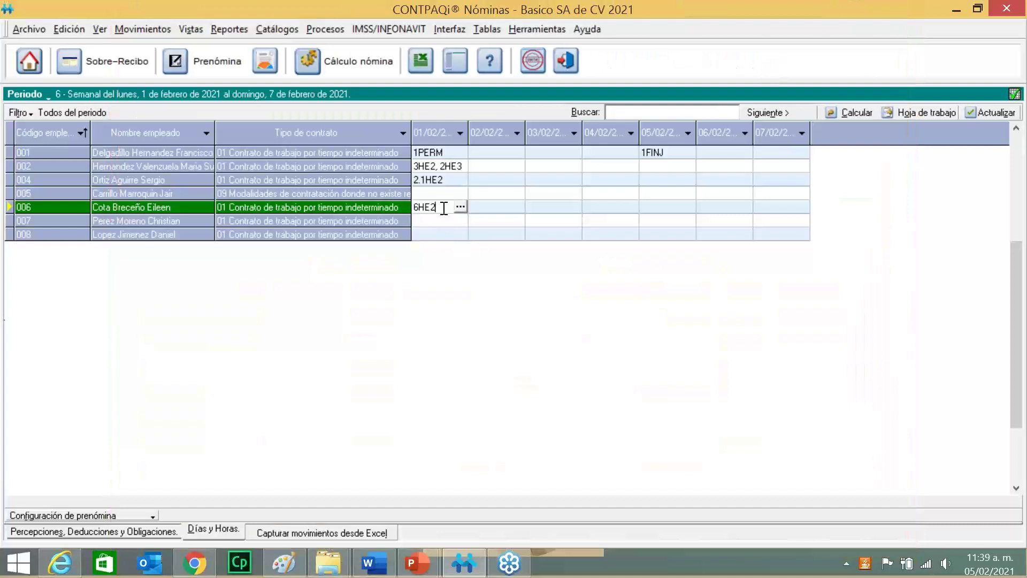
{"action": "key", "text": "BackSpace"}
{"action": "key", "text": "BackSpace"}
{"action": "key", "text": "BackSpace"}
{"action": "key", "text": "BackSpace"}
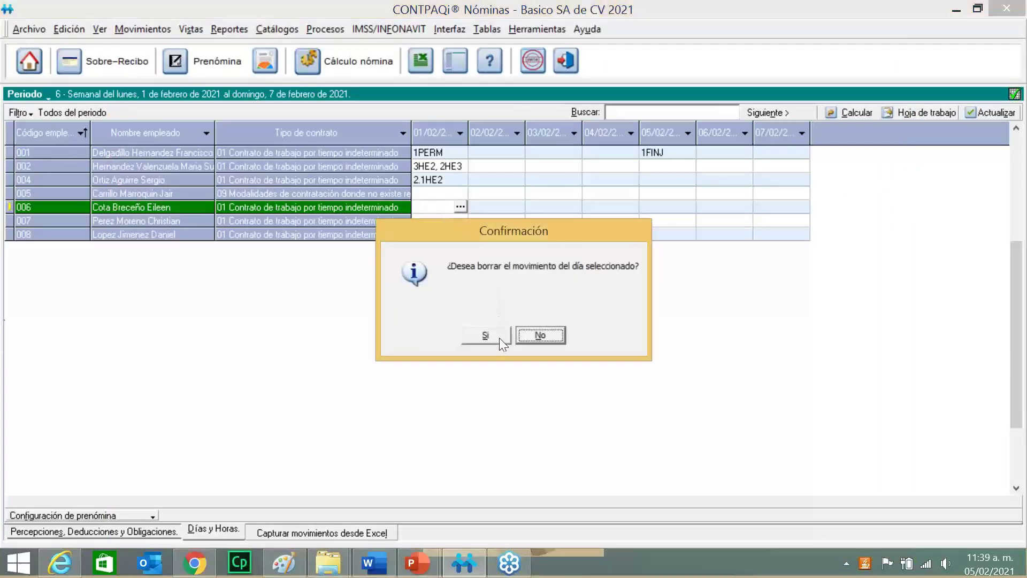
{"action": "left_click", "coordinate": [499, 336]}
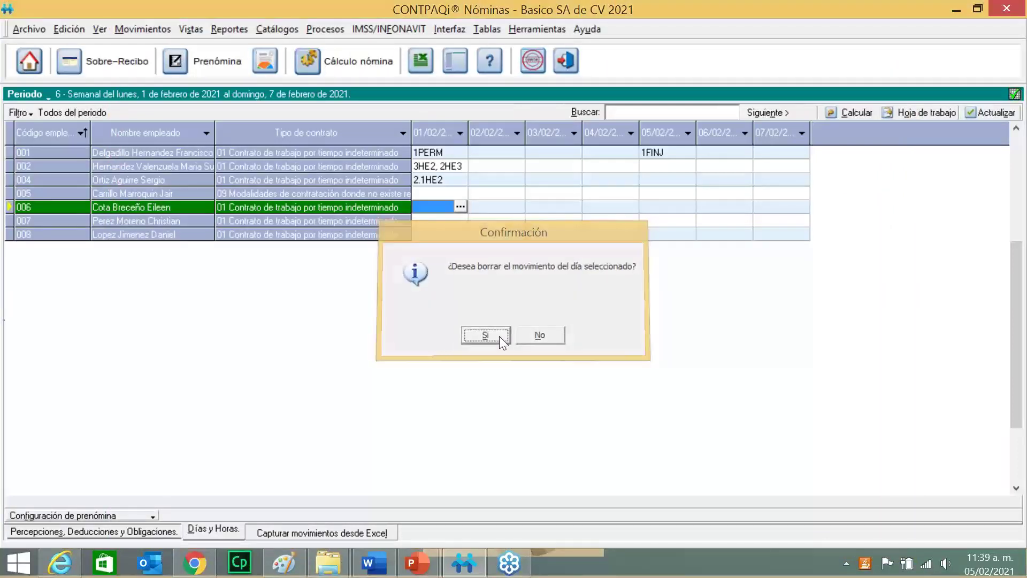
Enter the 6HE2 overtime incidence again for employee 006 on 01/02/2021
{"action": "left_click", "coordinate": [435, 212]}
{"action": "type", "text": "6HE2"}
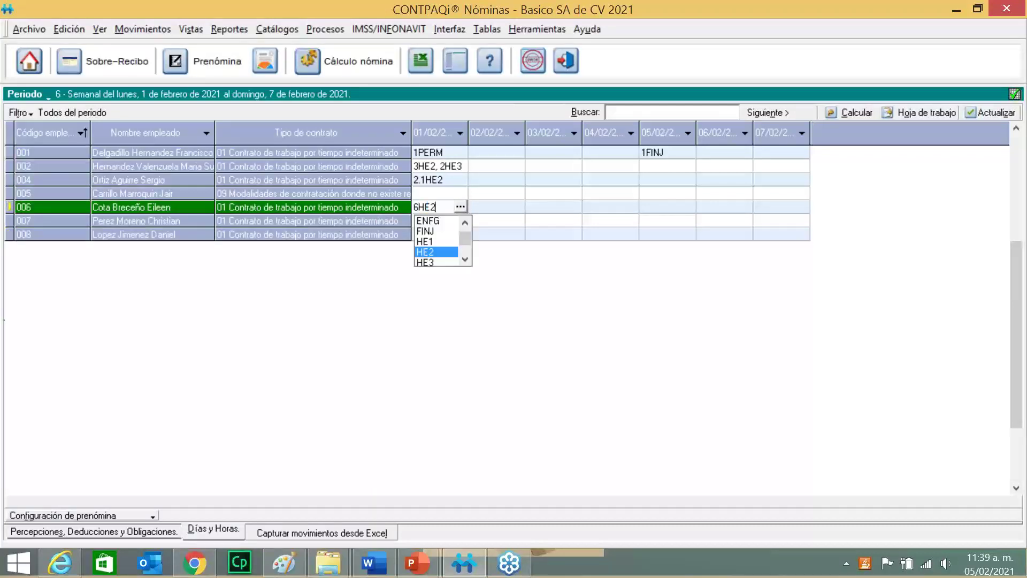
{"action": "key", "text": "Tab"}
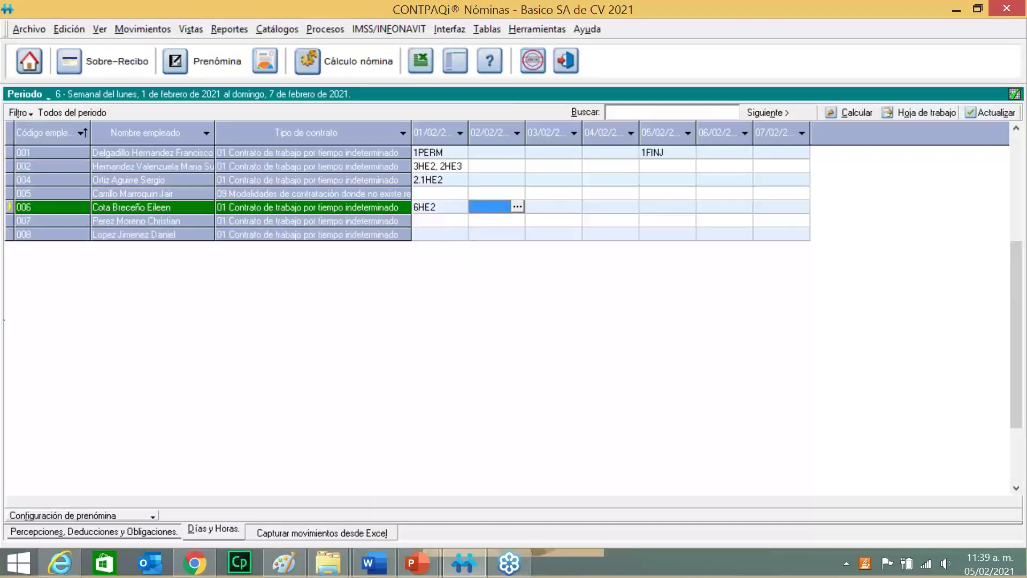
{"action": "key", "text": "Tab"}
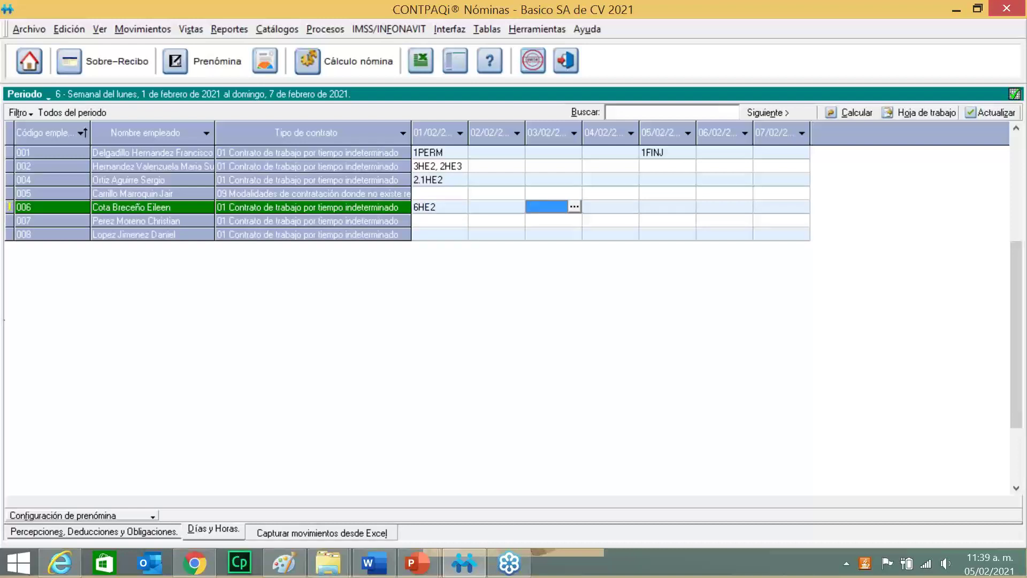
{"action": "left_click", "coordinate": [443, 225]}
Recalculate employee 006 in the sobre-recibo with the re-entered overtime incidence, and close the sobre-recibo
{"action": "left_click", "coordinate": [378, 206]}
{"action": "right_click", "coordinate": [378, 207]}
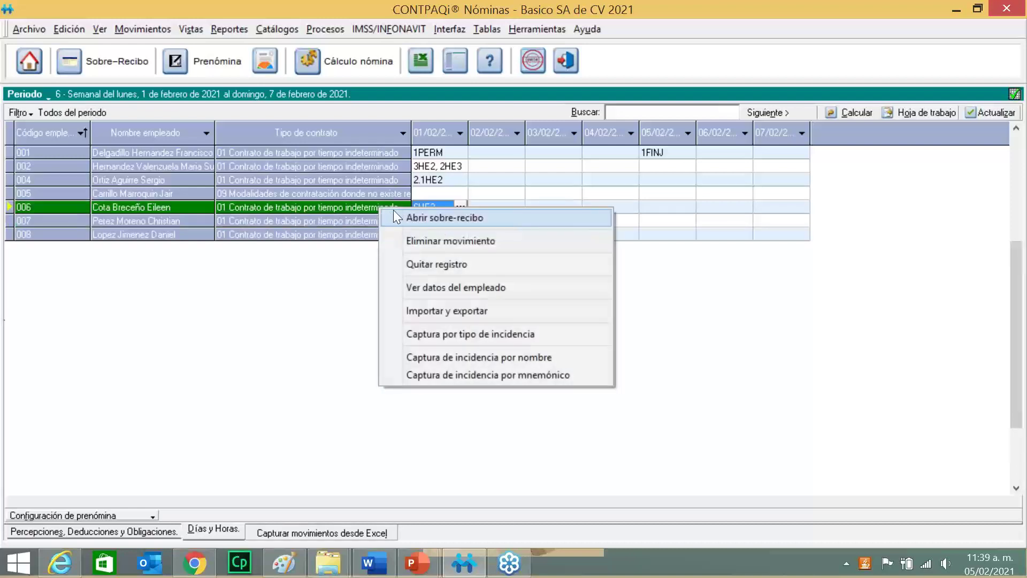
{"action": "left_click", "coordinate": [394, 209]}
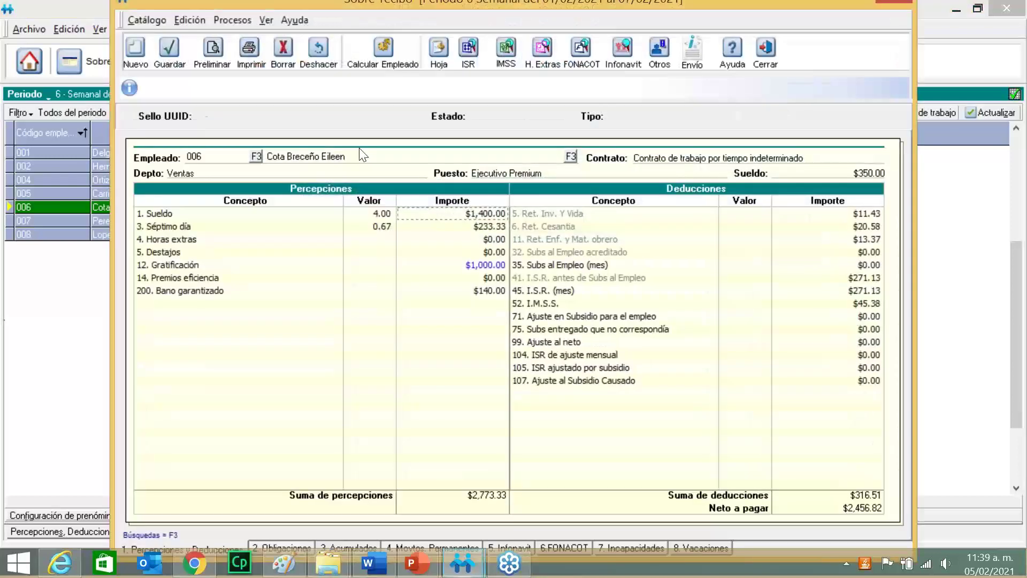
{"action": "left_click", "coordinate": [381, 58]}
{"action": "left_click", "coordinate": [768, 67]}
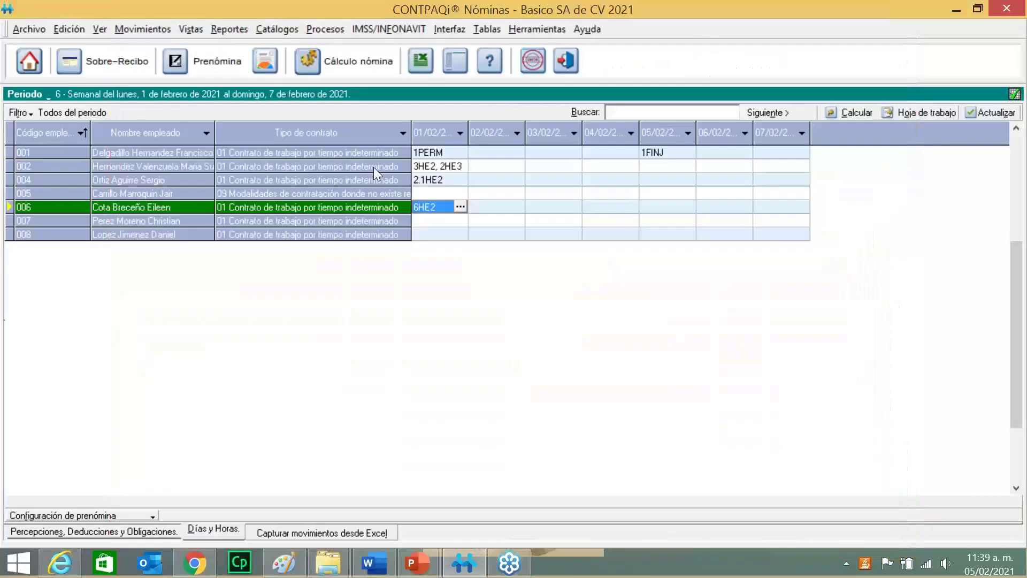
Check the Fecha de alta in employee 006's catalog data and close the catalog
{"action": "right_click", "coordinate": [384, 206]}
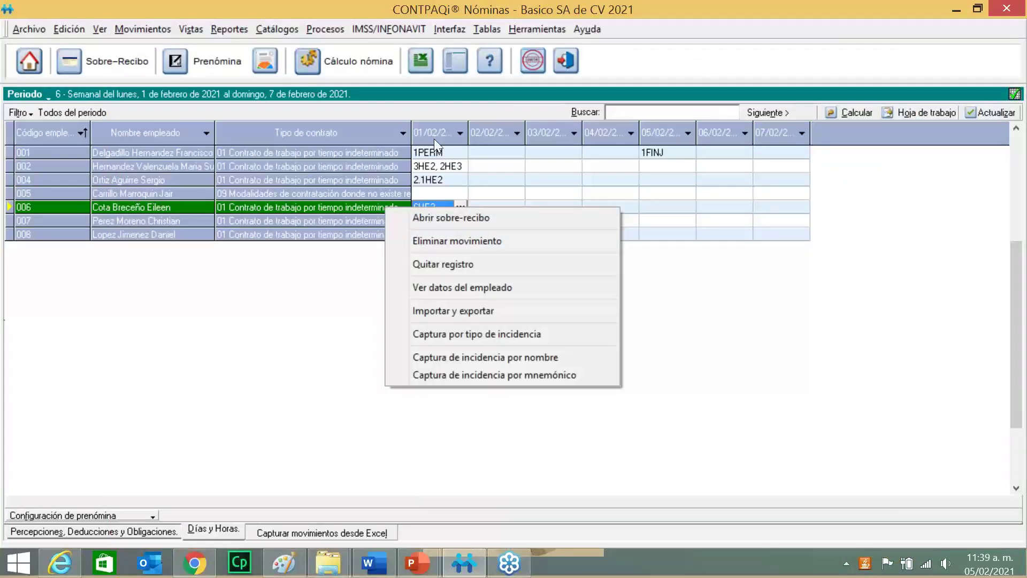
{"action": "left_click", "coordinate": [450, 288]}
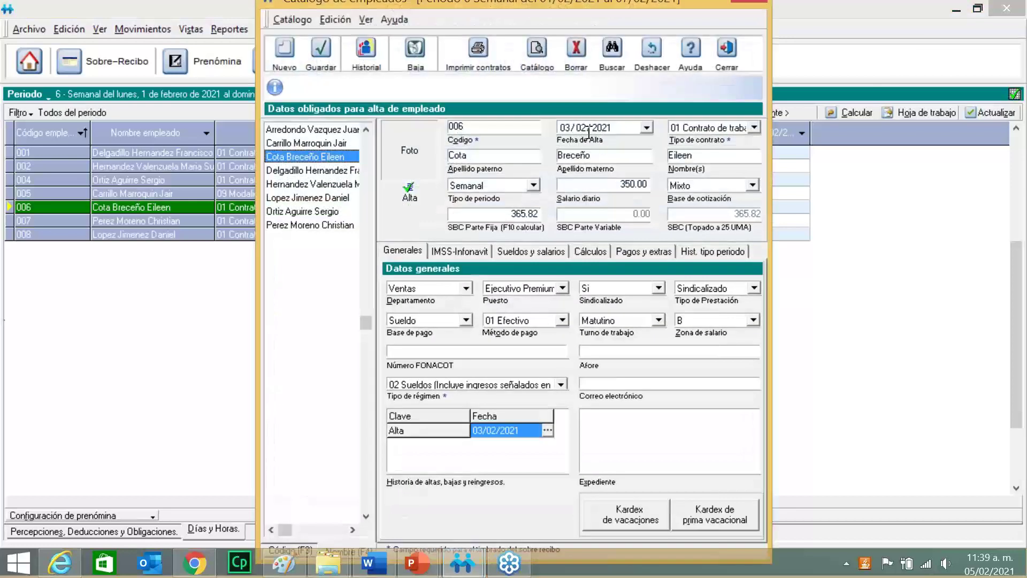
{"action": "left_click", "coordinate": [744, 6]}
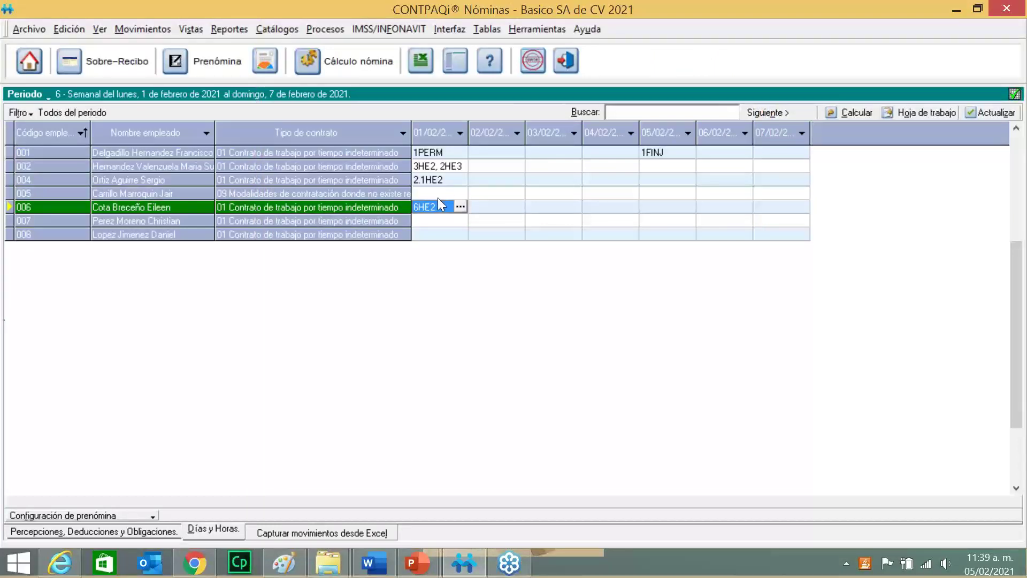
Clear the 6HE2 incidence from employee 006's 01/02/2021 cell and confirm deleting the movement
{"action": "left_click", "coordinate": [455, 206]}
{"action": "key", "text": "BackSpace"}
{"action": "key", "text": "BackSpace"}
{"action": "key", "text": "BackSpace"}
{"action": "key", "text": "BackSpace"}
{"action": "key", "text": "Return"}
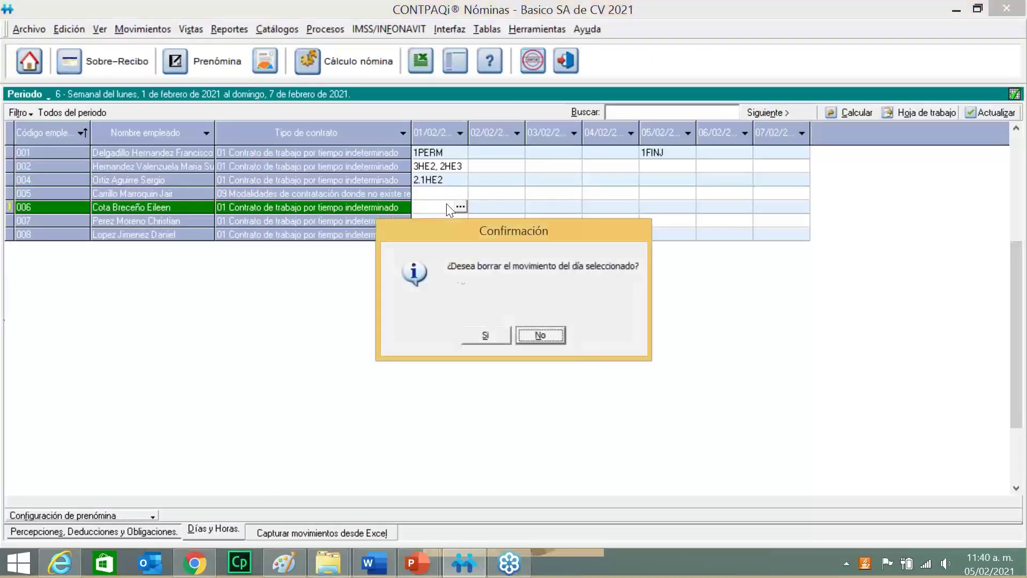
{"action": "left_click", "coordinate": [484, 335]}
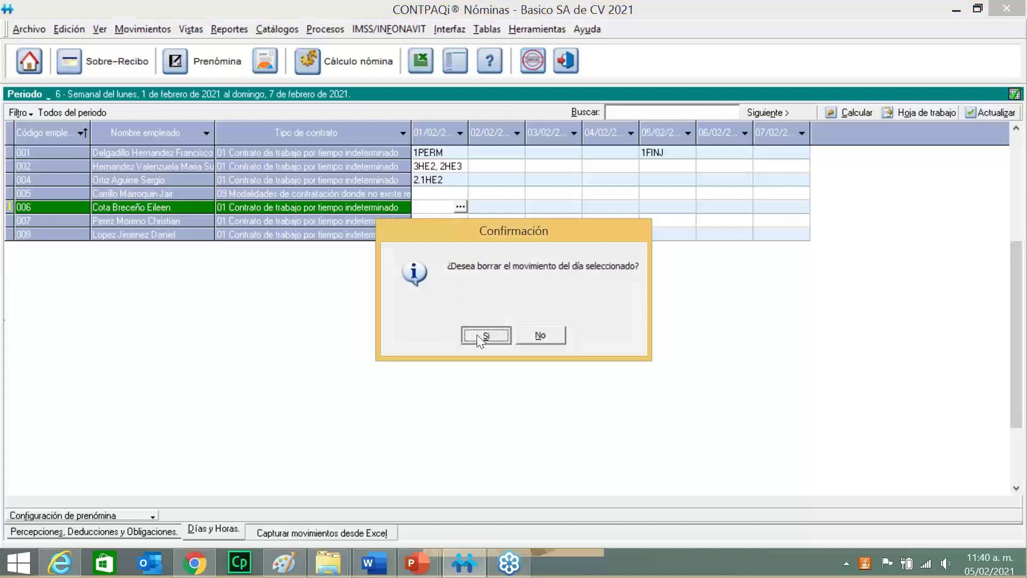
Enter a 6HE2 overtime incidence for employee 005 on 01/02/2021
{"action": "left_click", "coordinate": [447, 193]}
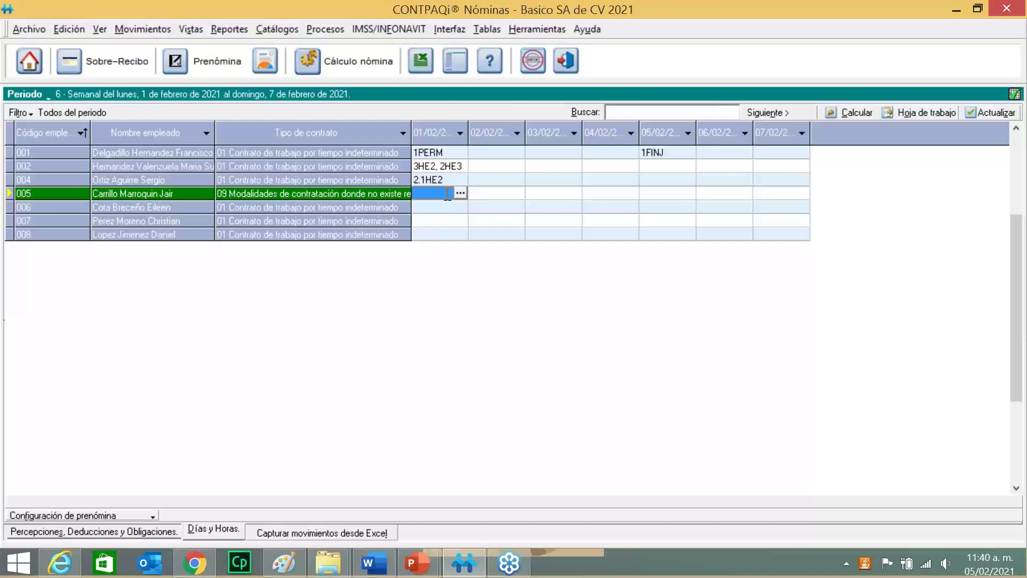
{"action": "type", "text": "6HE2"}
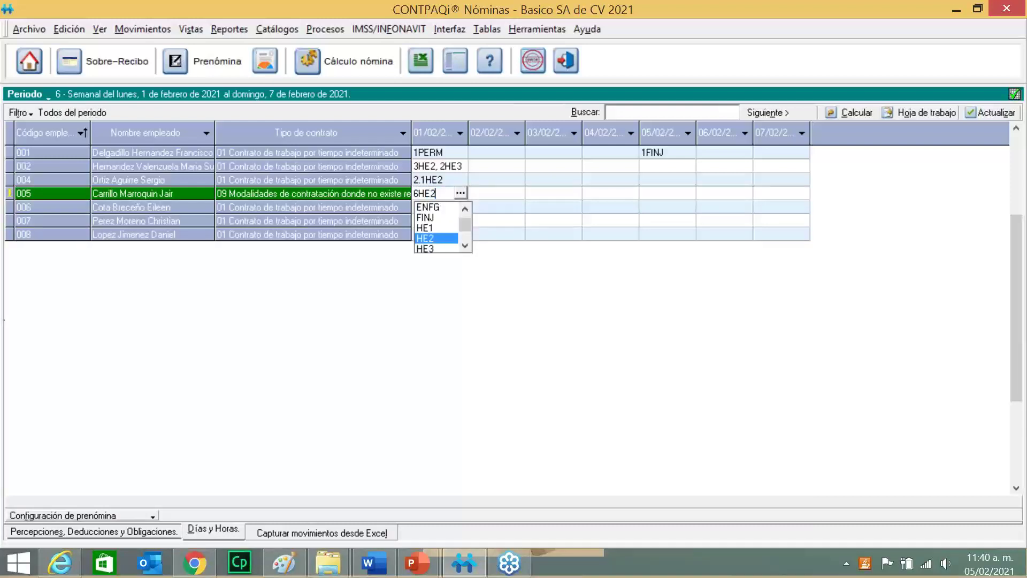
{"action": "key", "text": "Tab"}
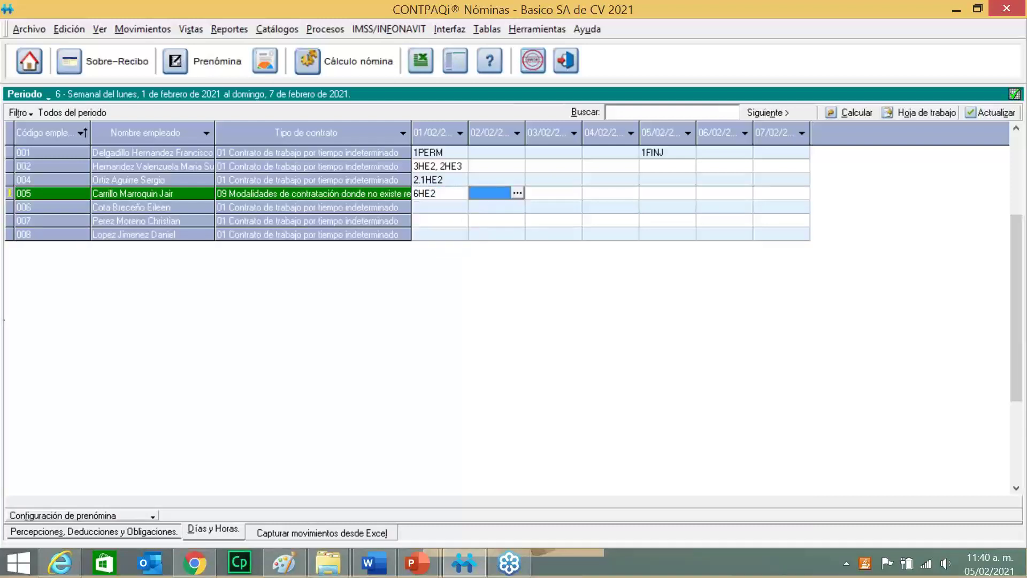
{"action": "left_click", "coordinate": [447, 204]}
Open employee 005's sobre-recibo and calculate the employee with the overtime incidence
{"action": "right_click", "coordinate": [393, 188]}
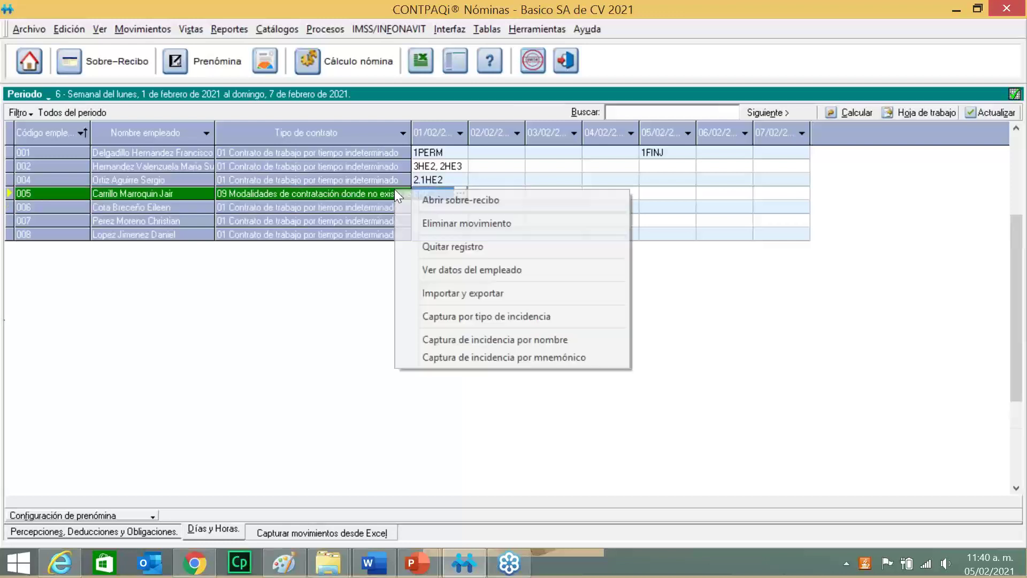
{"action": "left_click", "coordinate": [417, 200]}
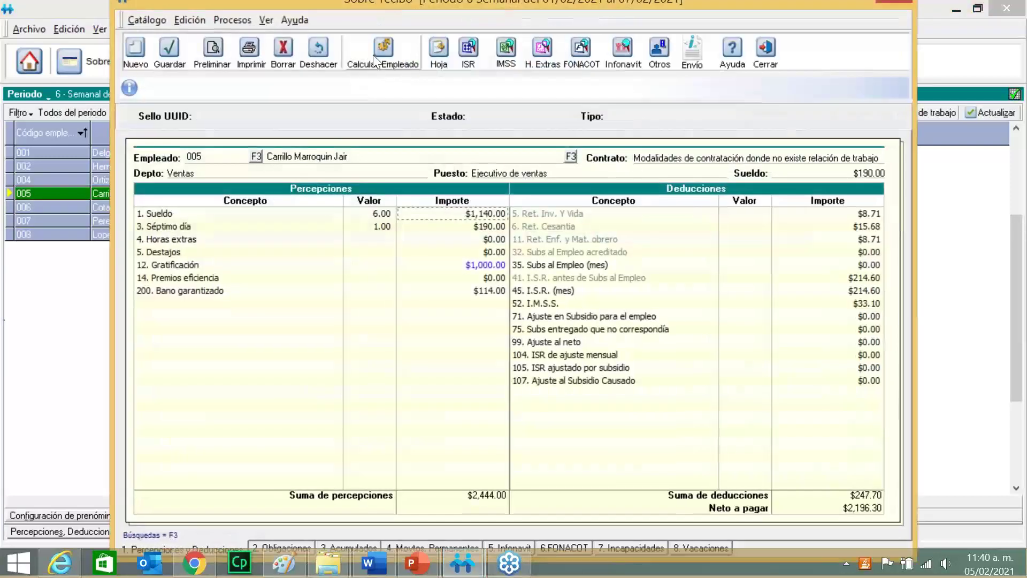
{"action": "left_click", "coordinate": [377, 53]}
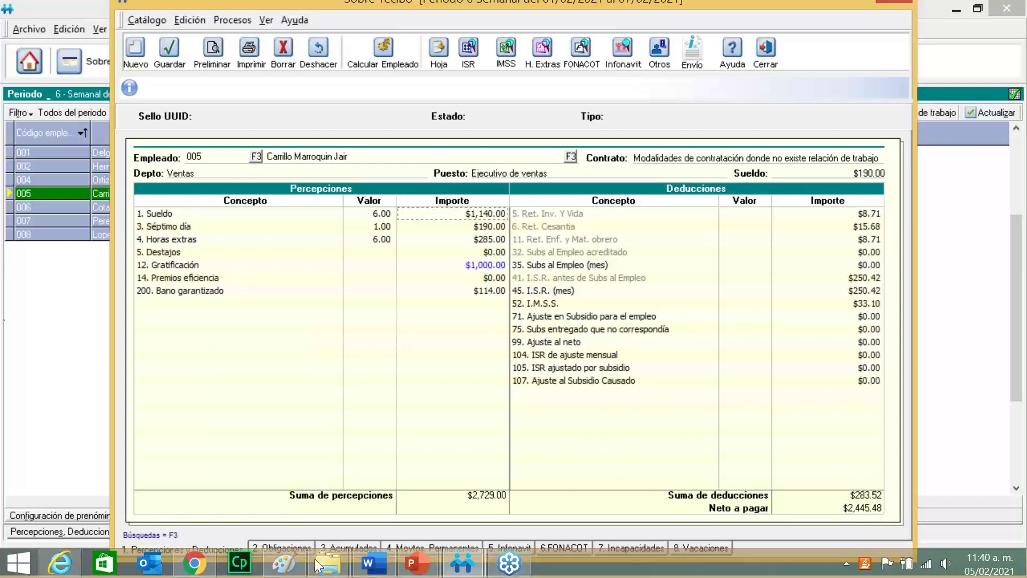
Switch to Paint, paste the screenshot of employee 005's sobre-recibo, and move it up on the canvas
{"action": "left_click", "coordinate": [284, 563]}
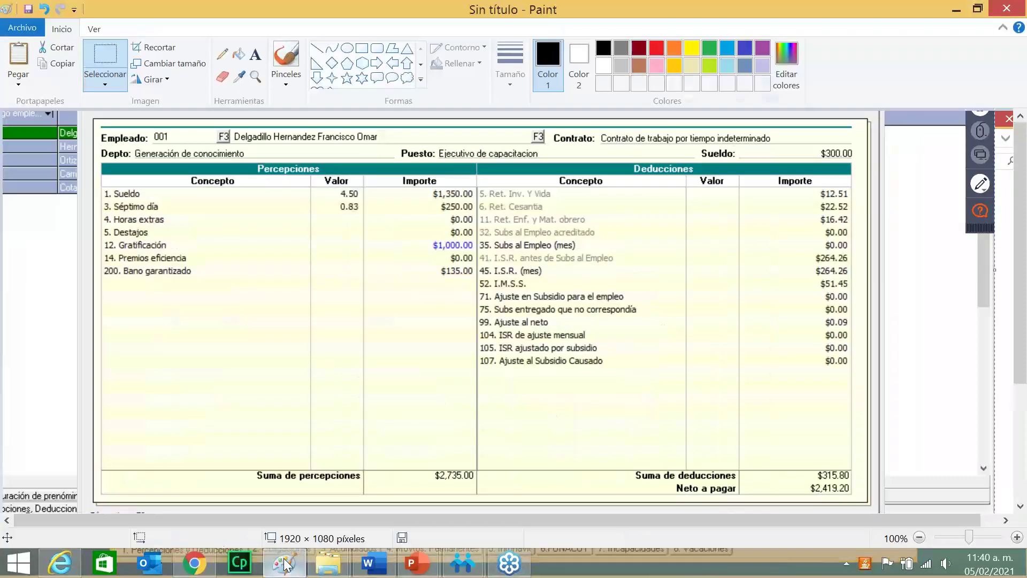
{"action": "key", "text": "ctrl+v"}
{"action": "left_click_drag", "start_coordinate": [444, 325], "coordinate": [431, 208]}
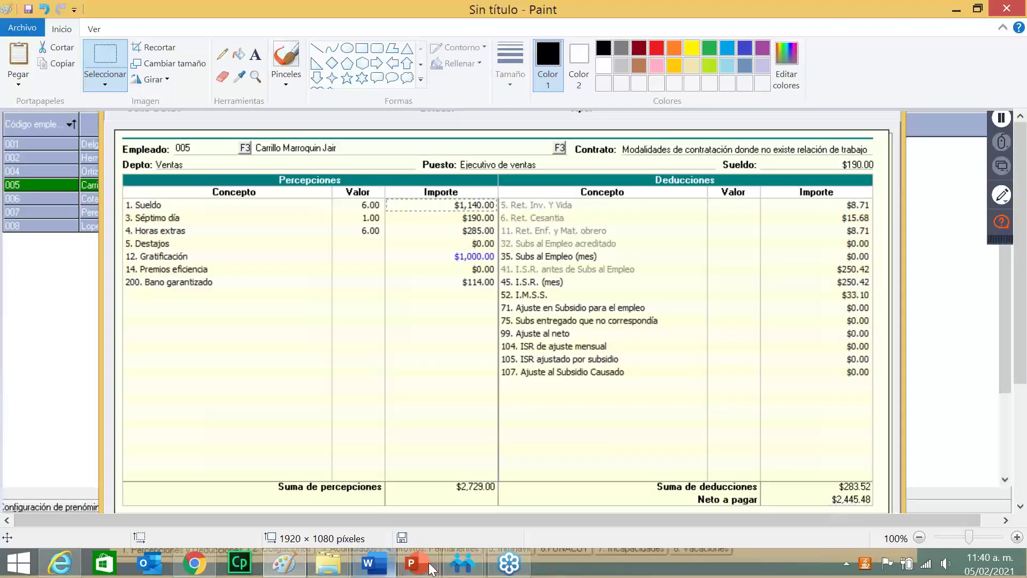
Switch back to CONTPAQi Nóminas and close employee 005's sobre-recibo
{"action": "mouse_move", "coordinate": [462, 563]}
{"action": "left_click", "coordinate": [497, 517]}
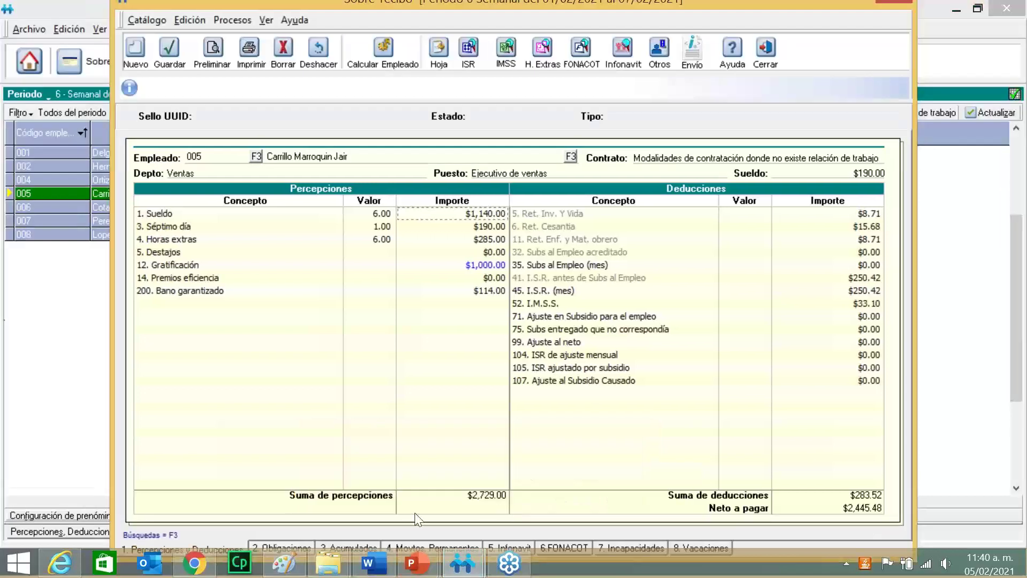
{"action": "left_click", "coordinate": [766, 51]}
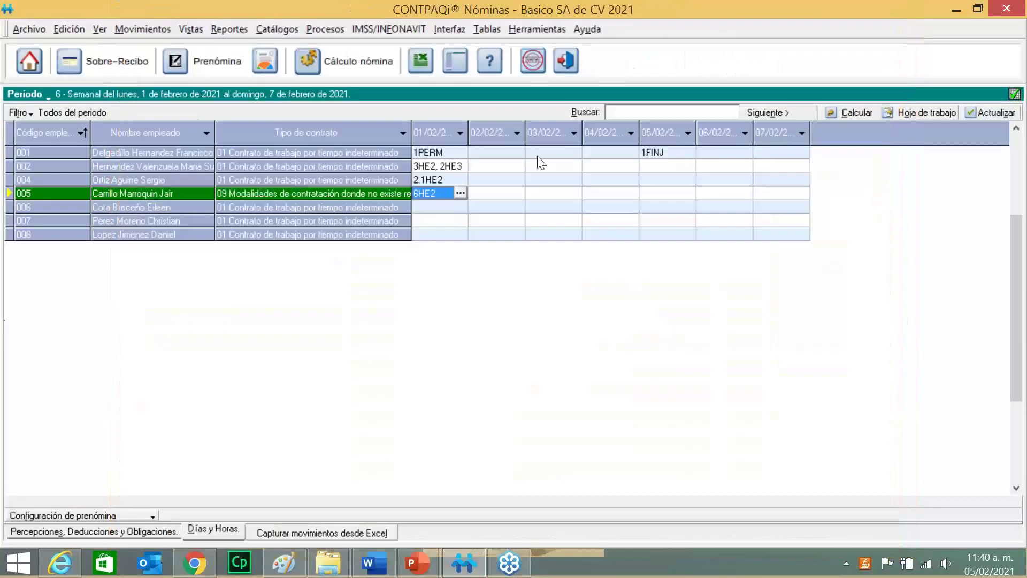
Split employee 005's double overtime across two days, with 3HE2 on 01/02/2021 and 3HE2 on 02/02/2021
{"action": "left_click", "coordinate": [421, 194]}
{"action": "key", "text": "BackSpace"}
{"action": "type", "text": "3"}
{"action": "left_click", "coordinate": [497, 192]}
{"action": "type", "text": "3HE2"}
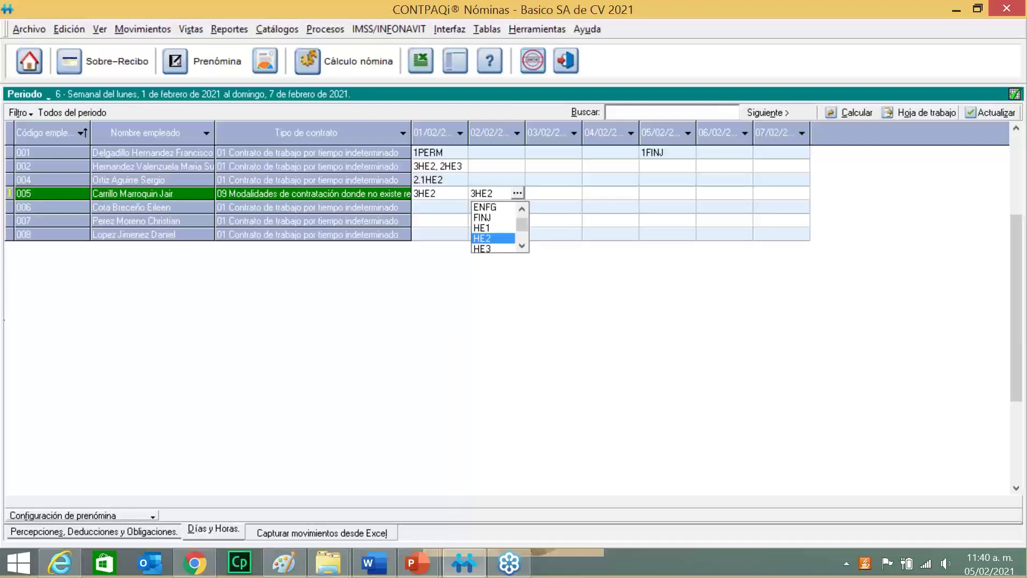
{"action": "left_click", "coordinate": [546, 193]}
{"action": "left_click", "coordinate": [488, 207]}
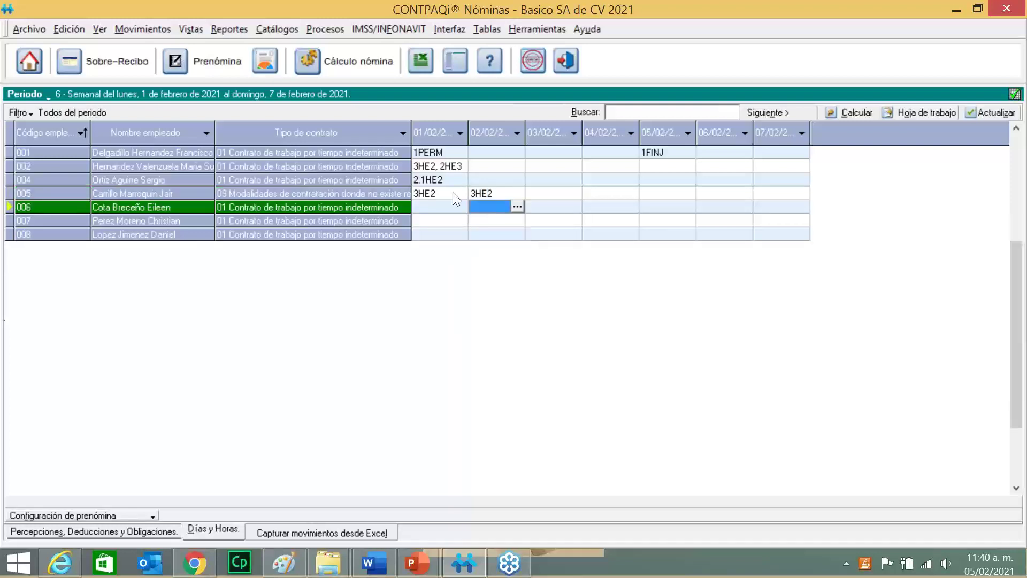
Recalculate employee 005 in the sobre-recibo and compare the result with the earlier screenshot in Paint
{"action": "right_click", "coordinate": [384, 194]}
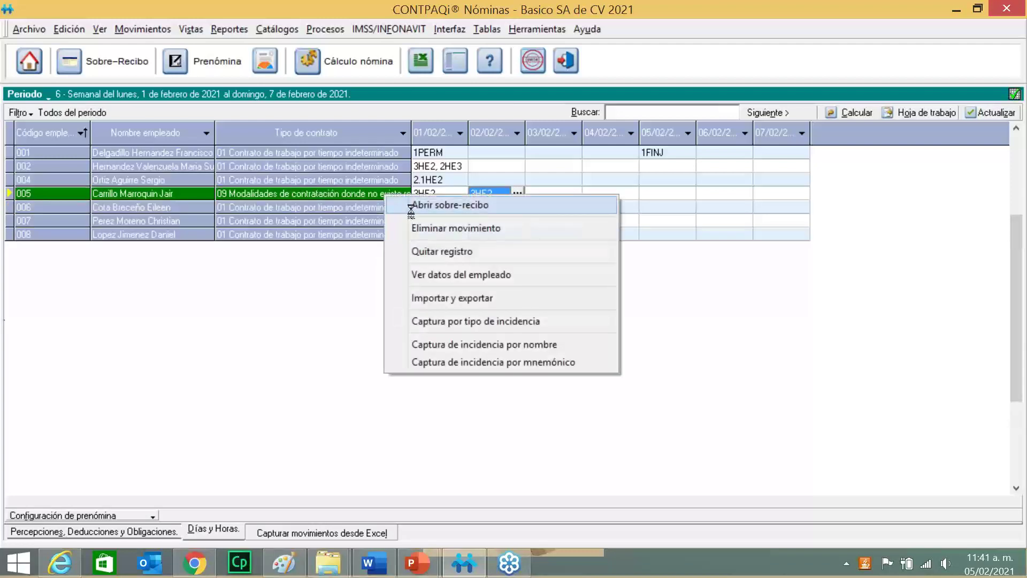
{"action": "left_click", "coordinate": [405, 205]}
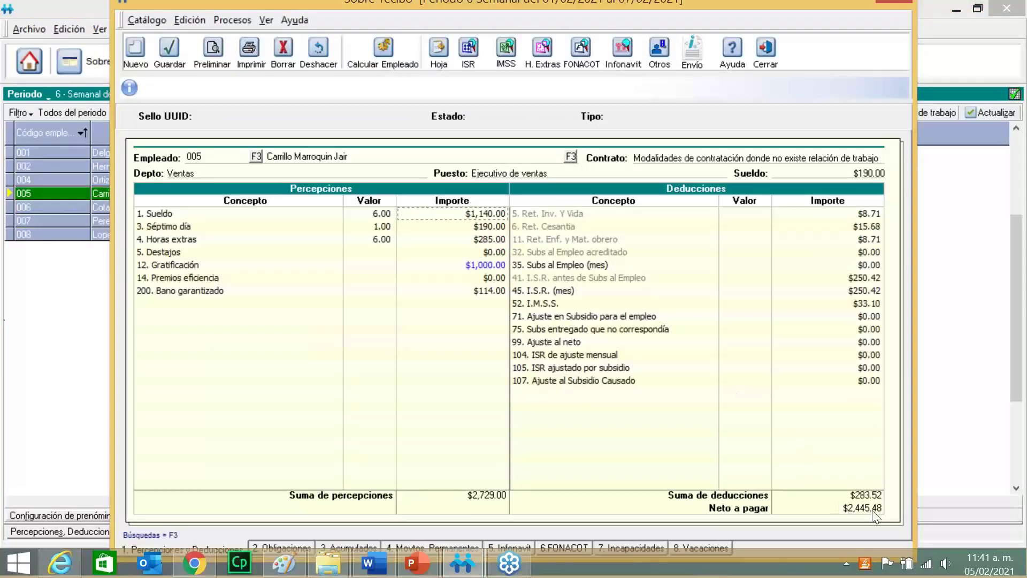
{"action": "left_click", "coordinate": [383, 46]}
{"action": "left_click", "coordinate": [285, 565]}
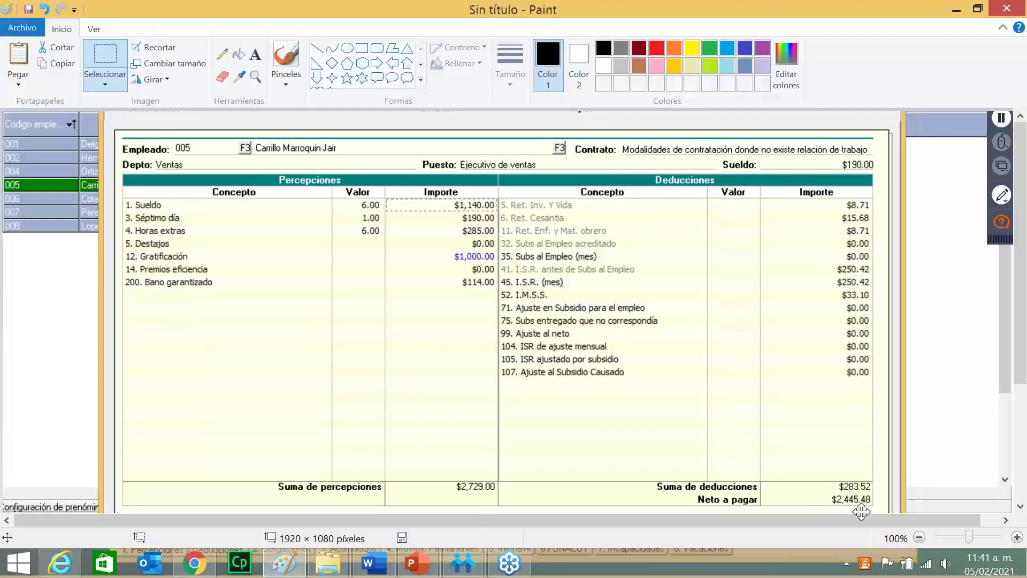
{"action": "left_click", "coordinate": [964, 12]}
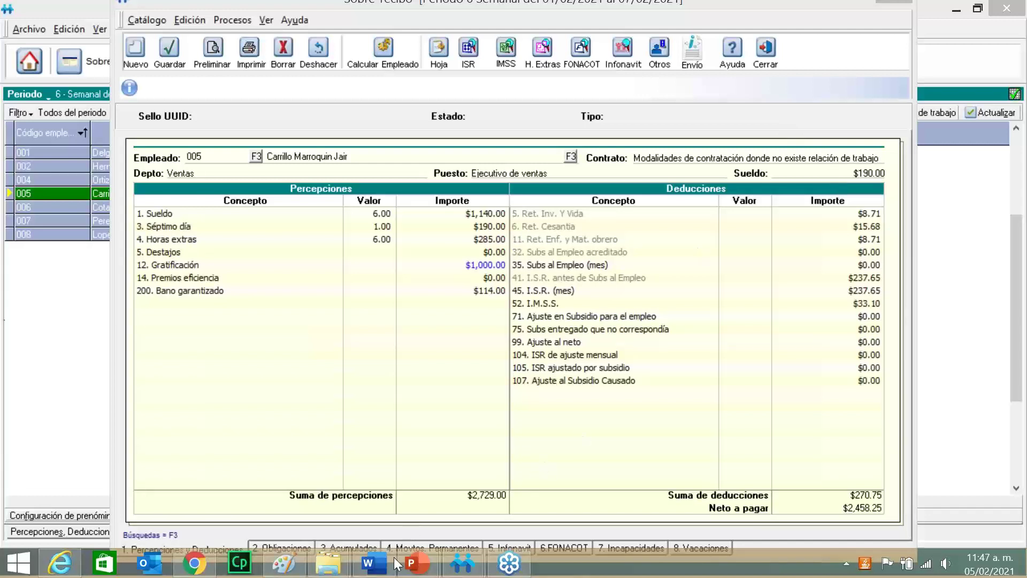
Switch to the PowerPoint presentation showing the closing thank-you and survey slide
{"action": "mouse_move", "coordinate": [417, 568]}
{"action": "left_click", "coordinate": [468, 516]}
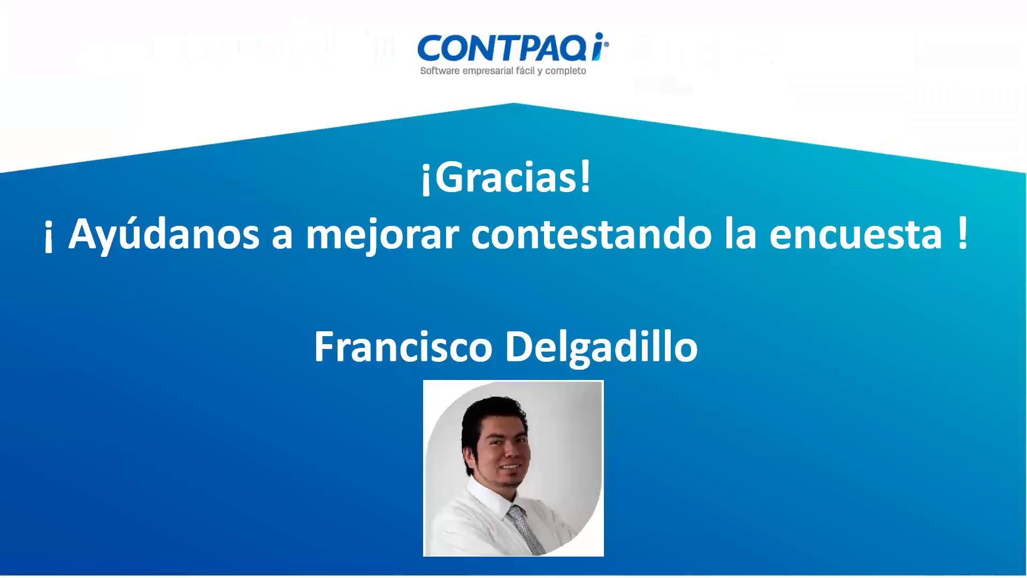